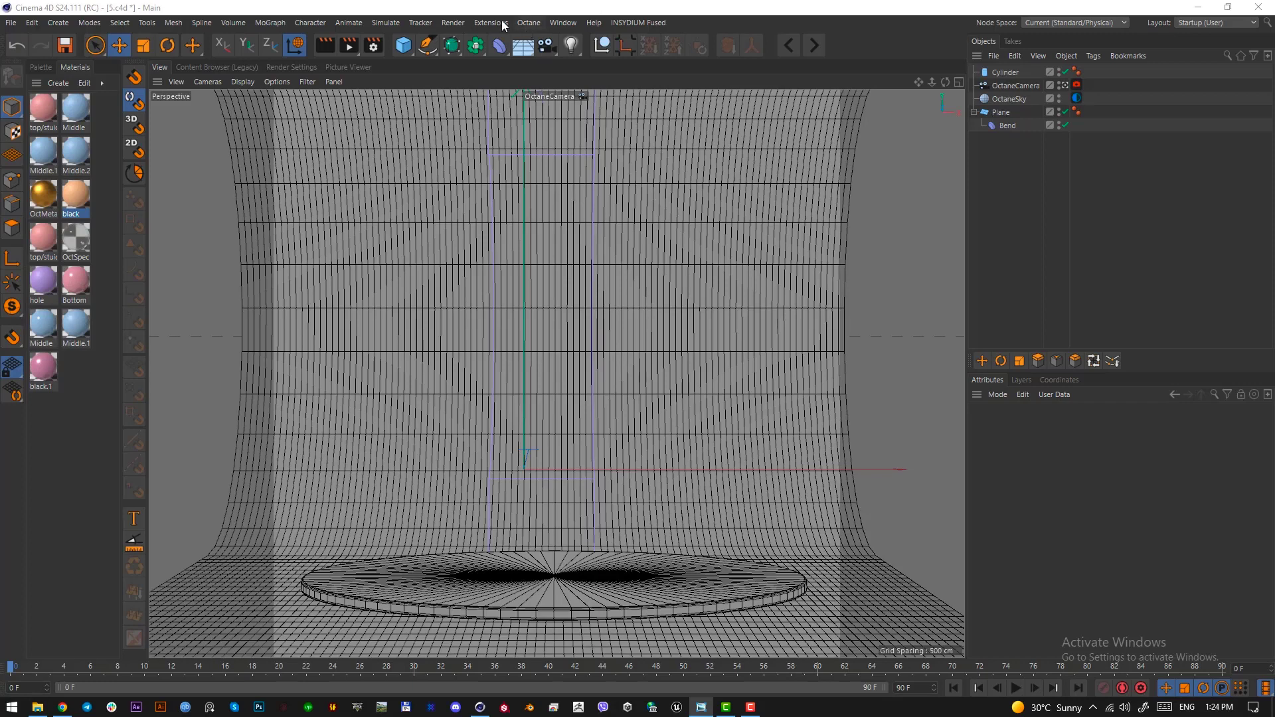
Open the Octane Live Viewer to render the scene and narrow the material list to widen the viewport.
{"action": "left_click", "coordinate": [529, 22]}
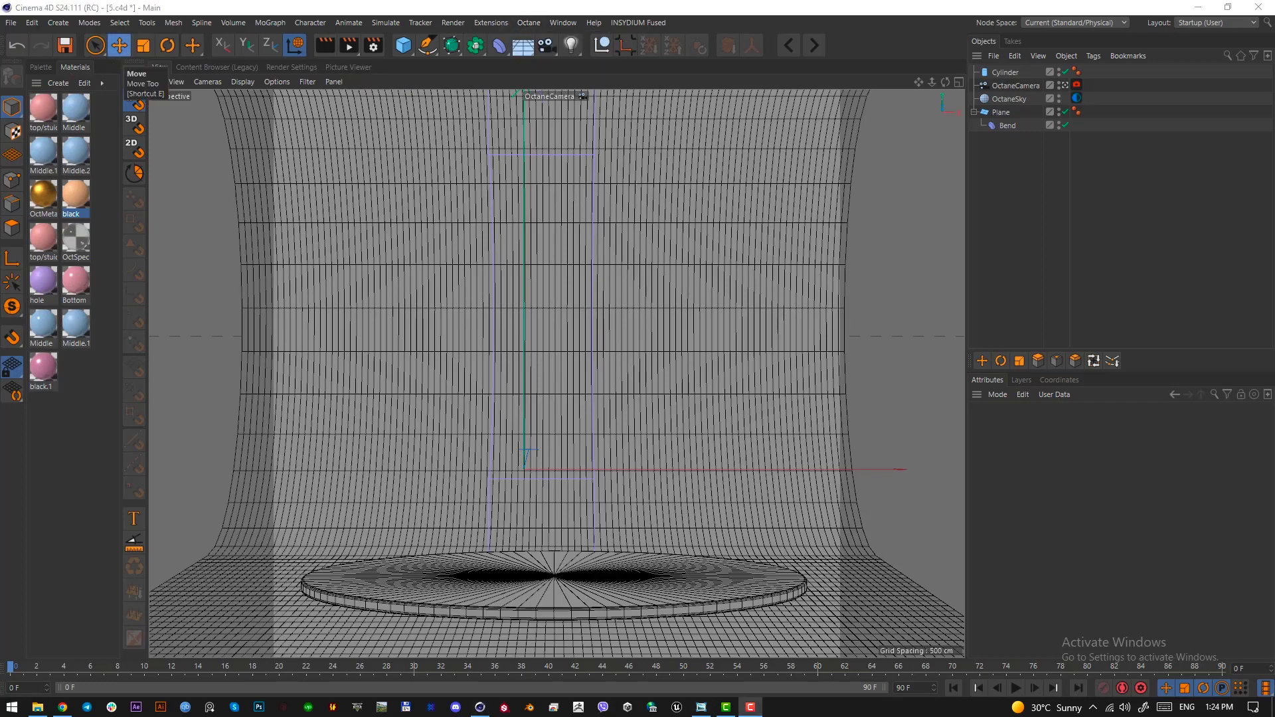
{"action": "left_click", "coordinate": [536, 23]}
{"action": "left_click", "coordinate": [572, 58]}
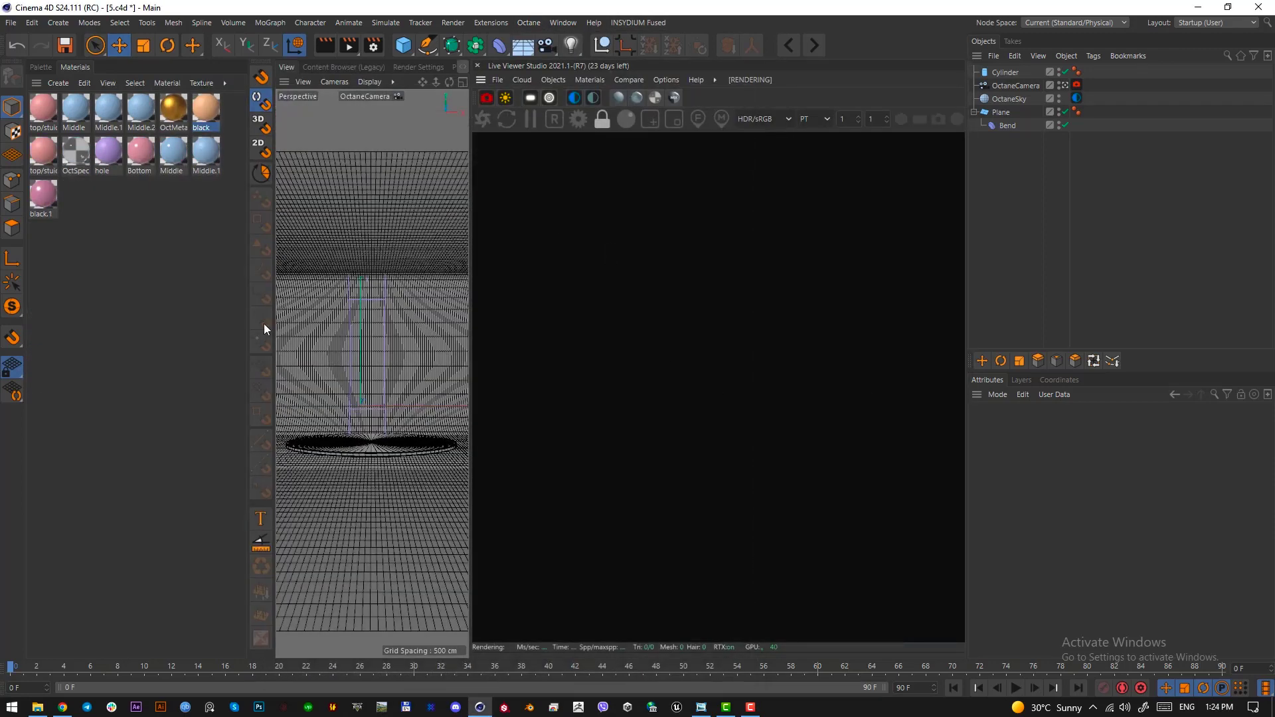
{"action": "left_click_drag", "start_coordinate": [245, 325], "coordinate": [121, 325]}
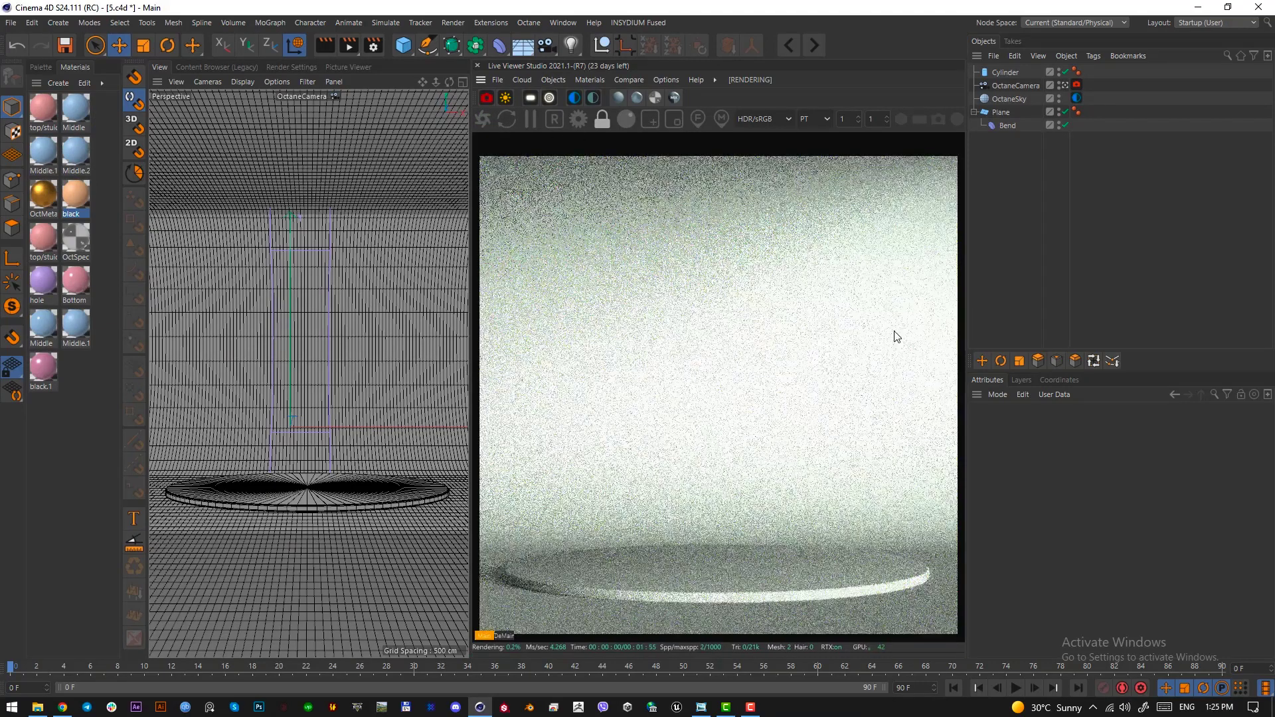
Inspect the OctaneSky environment settings and its HDRI image texture.
{"action": "left_click", "coordinate": [1077, 98]}
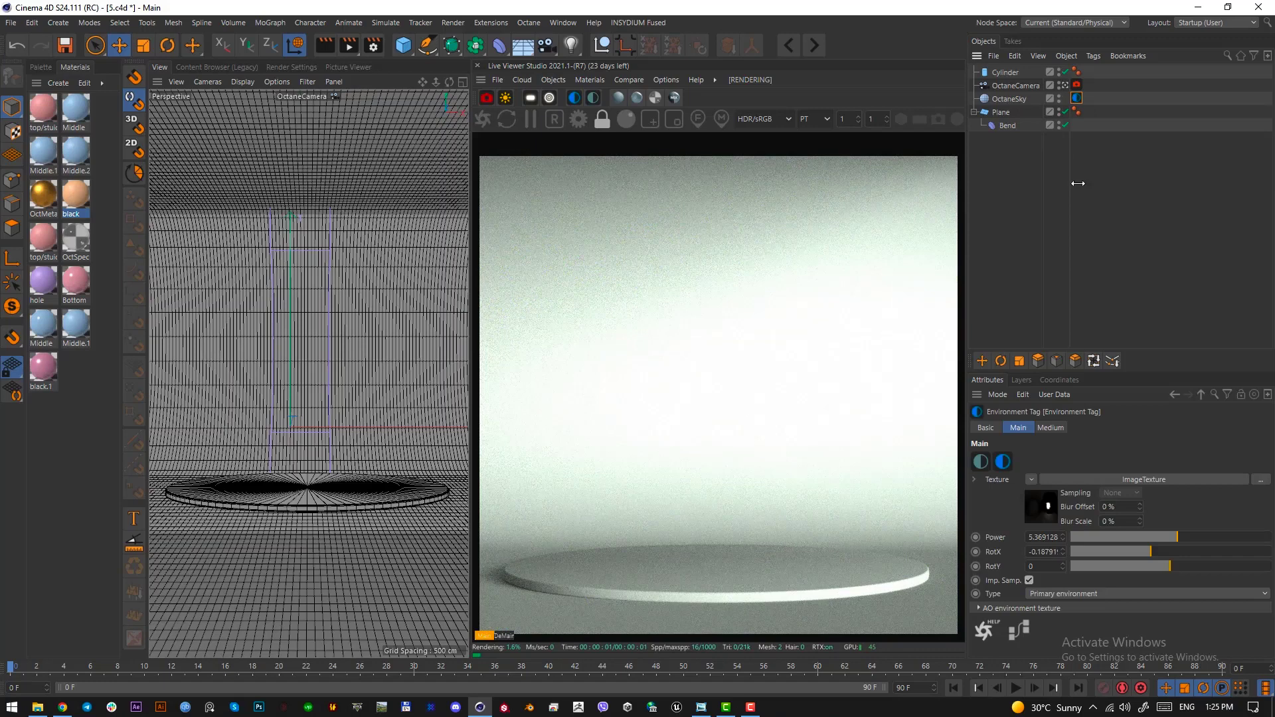
{"action": "left_click", "coordinate": [1040, 509]}
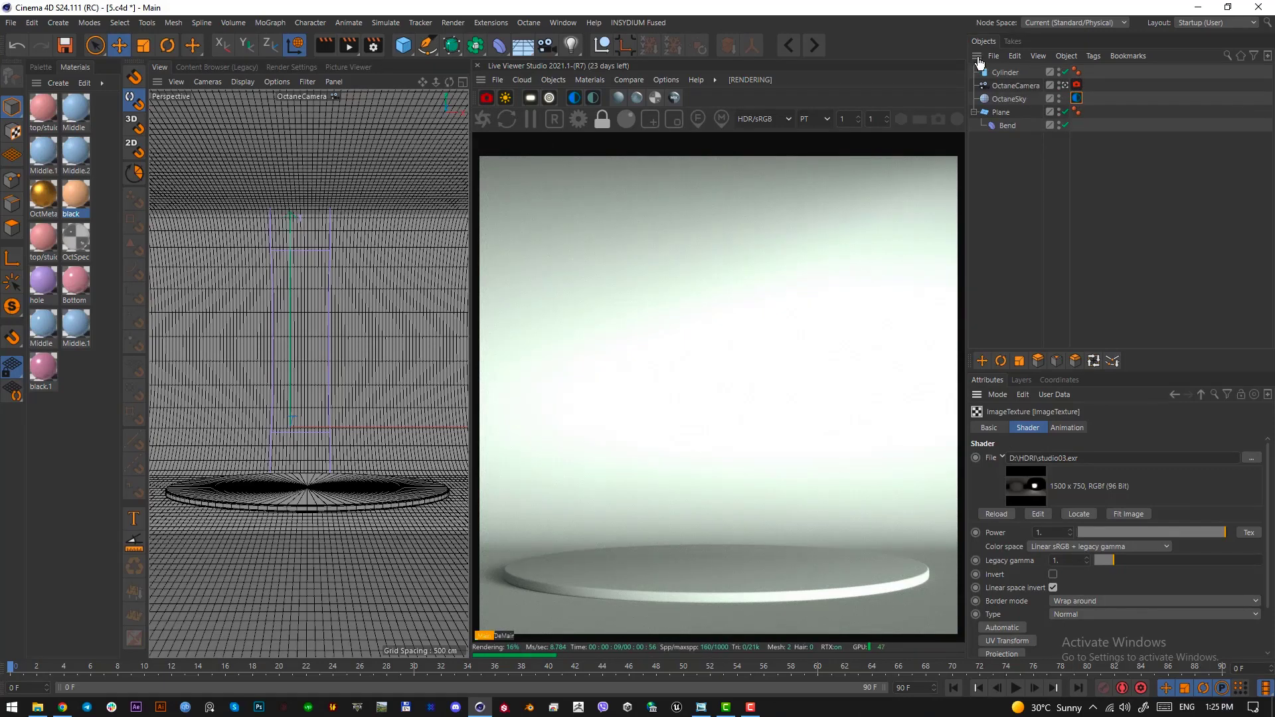
{"action": "left_click", "coordinate": [981, 58]}
{"action": "left_click", "coordinate": [1159, 215]}
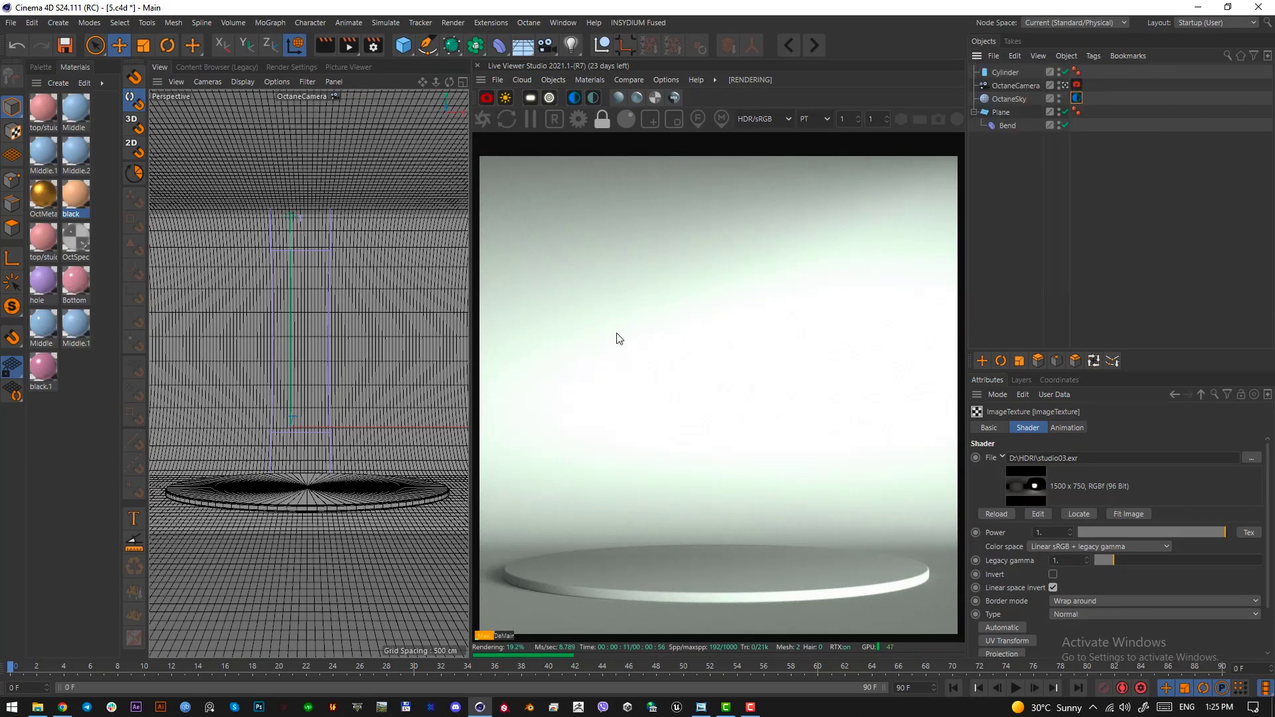
Change the white point in the Octane camera's Camera Imager settings to white.
{"action": "left_click", "coordinate": [1076, 85]}
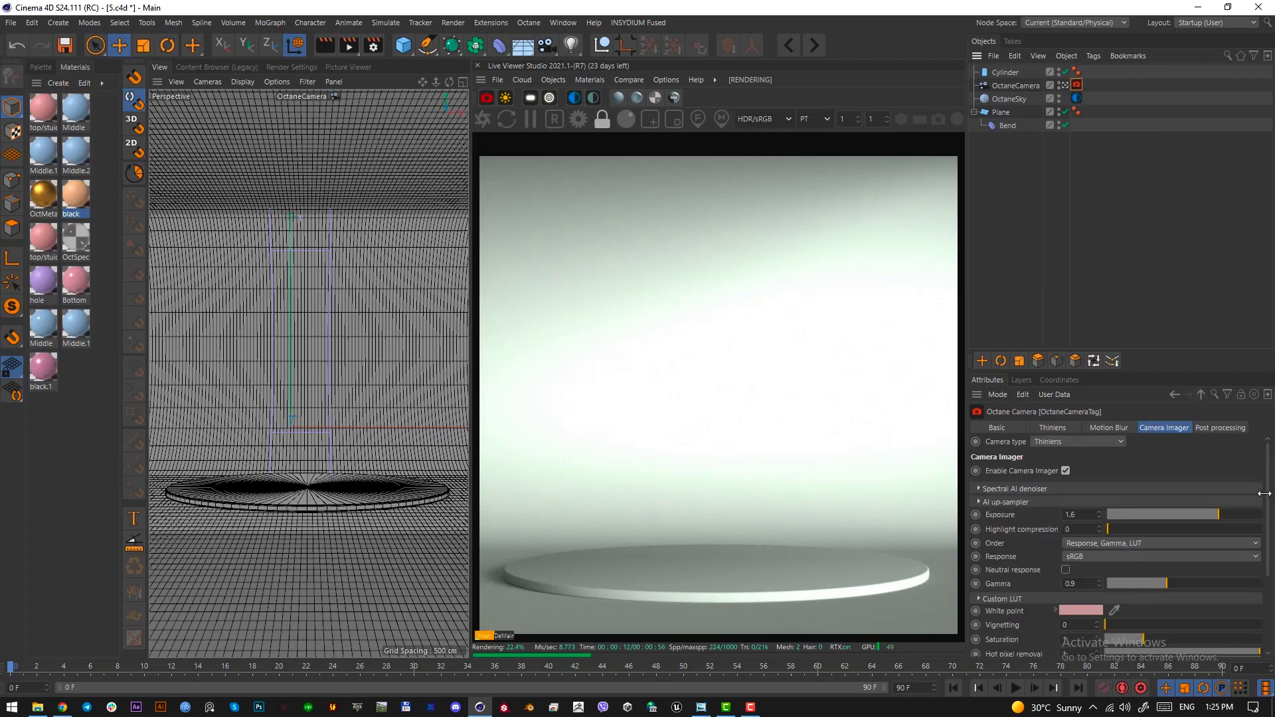
{"action": "scroll", "coordinate": [1269, 523], "scroll_direction": "down", "scroll_amount": 3}
{"action": "scroll", "coordinate": [1269, 524], "scroll_direction": "down", "scroll_amount": 2}
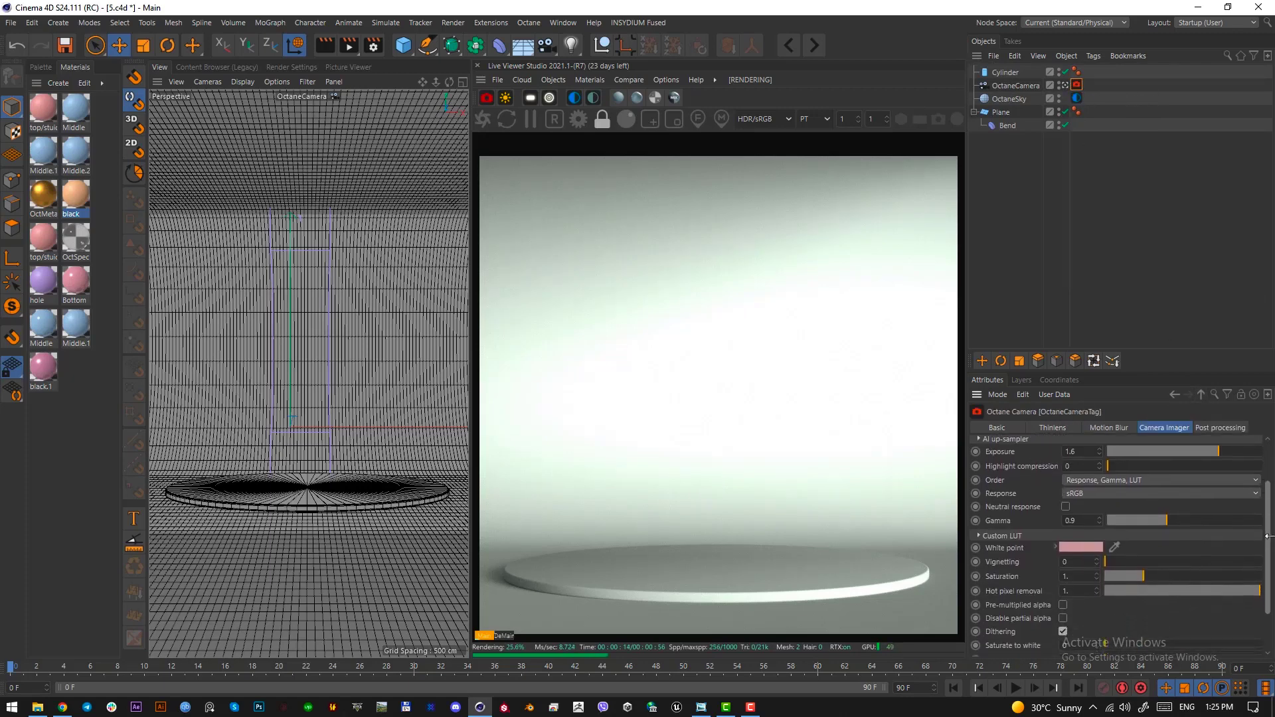
{"action": "left_click", "coordinate": [1078, 545]}
{"action": "left_click_drag", "start_coordinate": [1042, 551], "coordinate": [992, 550]}
{"action": "left_click_drag", "start_coordinate": [1166, 562], "coordinate": [1215, 562]}
{"action": "left_click", "coordinate": [1067, 601]}
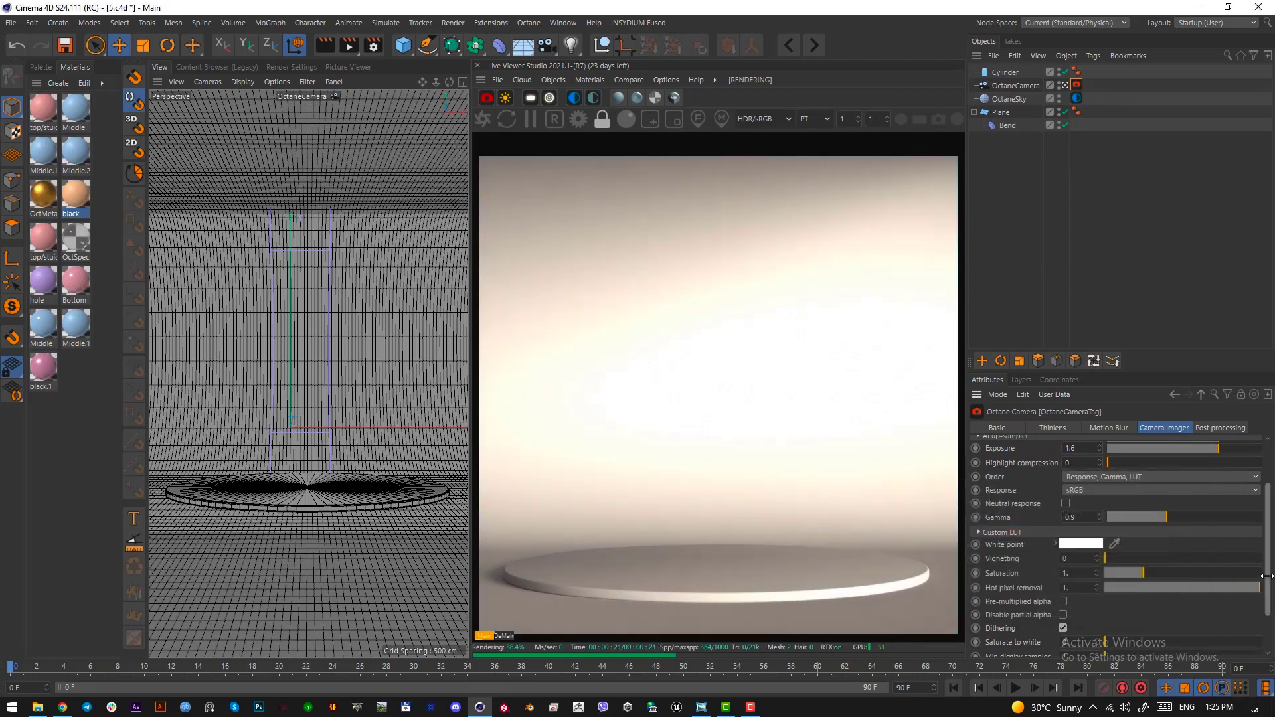
Set the Octane camera's exposure to 1.3.
{"action": "scroll", "coordinate": [1207, 516], "scroll_direction": "up", "scroll_amount": 4}
{"action": "double_click", "coordinate": [1092, 516]}
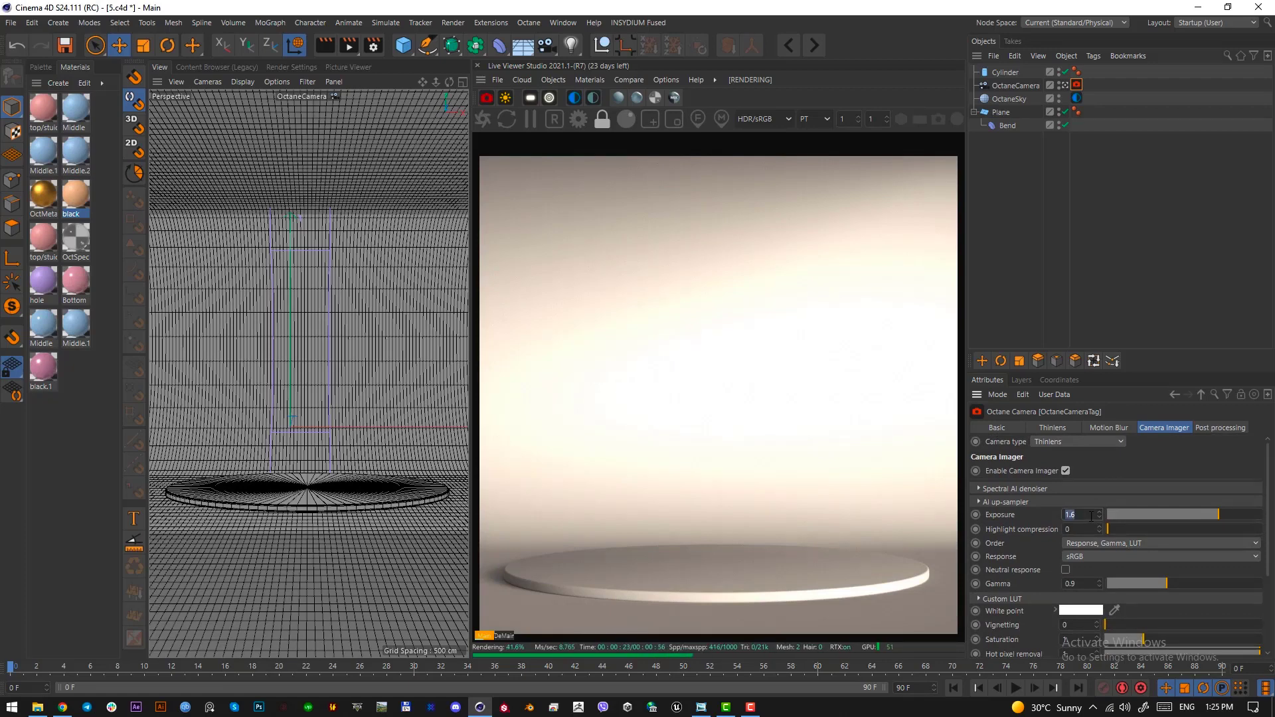
{"action": "type", "text": "1.3"}
{"action": "key", "text": "Return"}
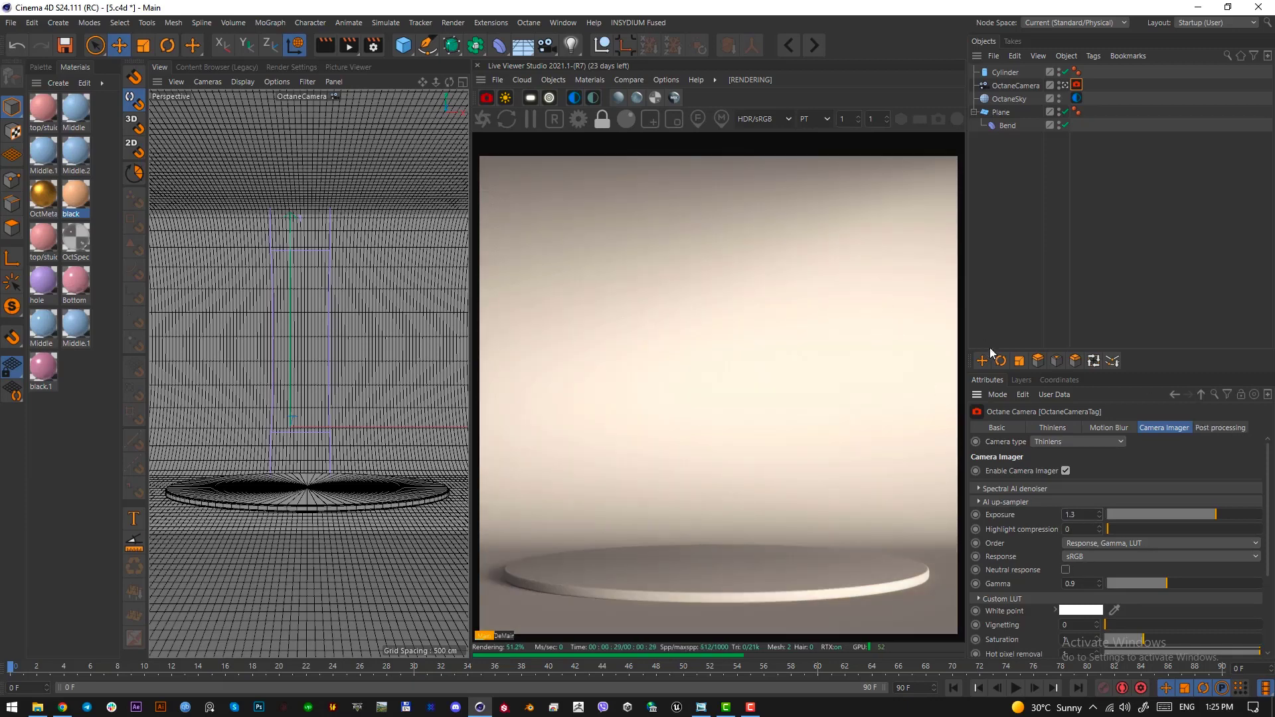
Close the Live Viewer, shrink the material list again and slightly widen the object and attribute area.
{"action": "left_click", "coordinate": [481, 81]}
{"action": "left_click", "coordinate": [512, 90]}
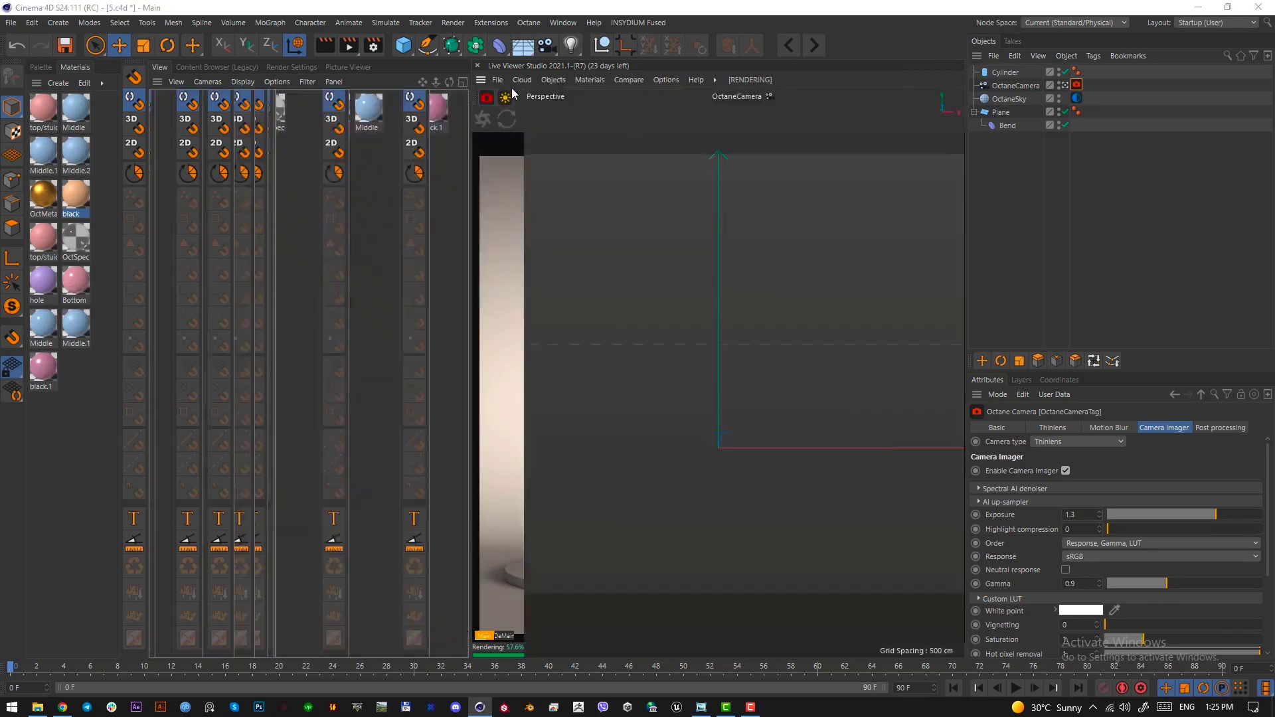
{"action": "left_click_drag", "start_coordinate": [829, 50], "coordinate": [0, 74]}
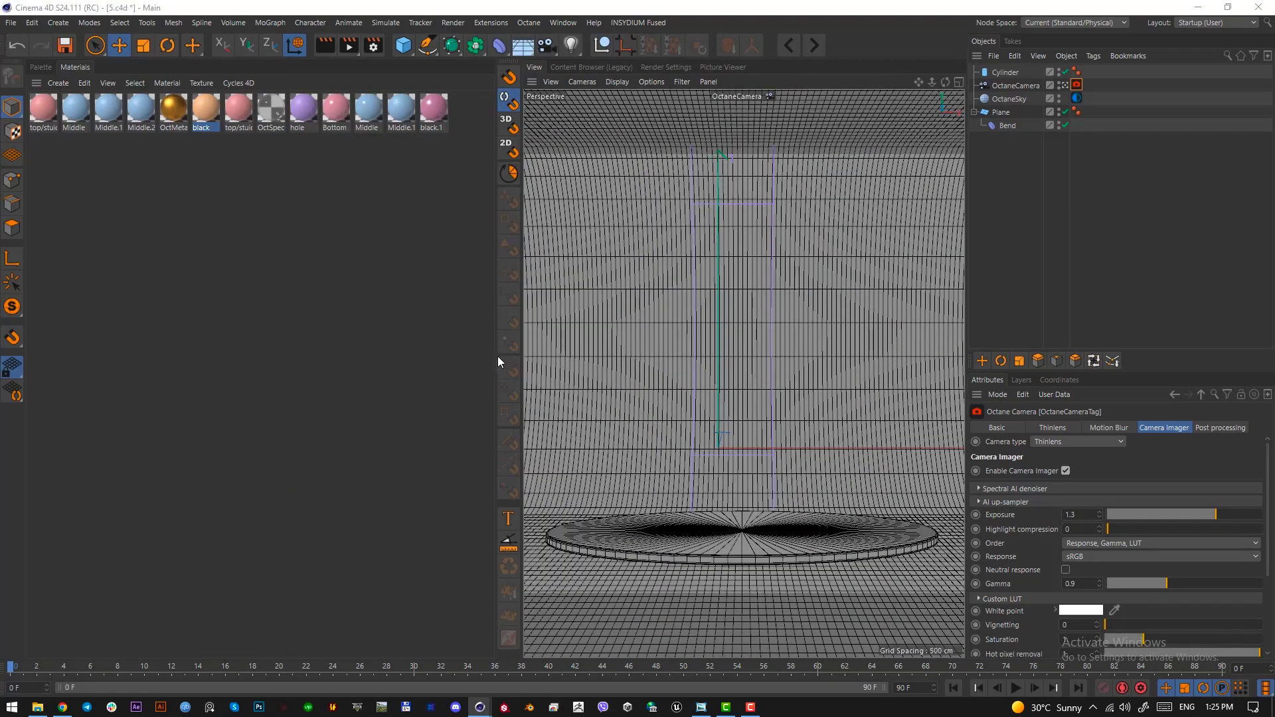
{"action": "left_click_drag", "start_coordinate": [497, 356], "coordinate": [123, 356]}
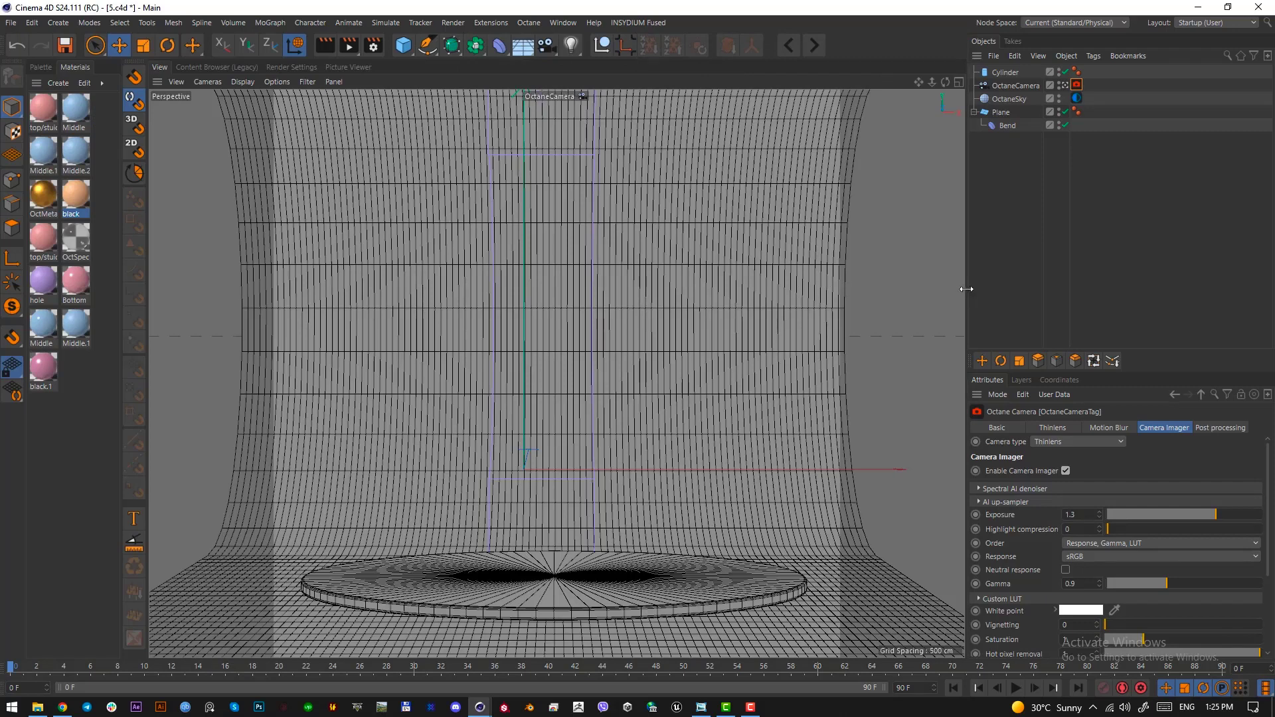
{"action": "left_click_drag", "start_coordinate": [964, 289], "coordinate": [955, 289]}
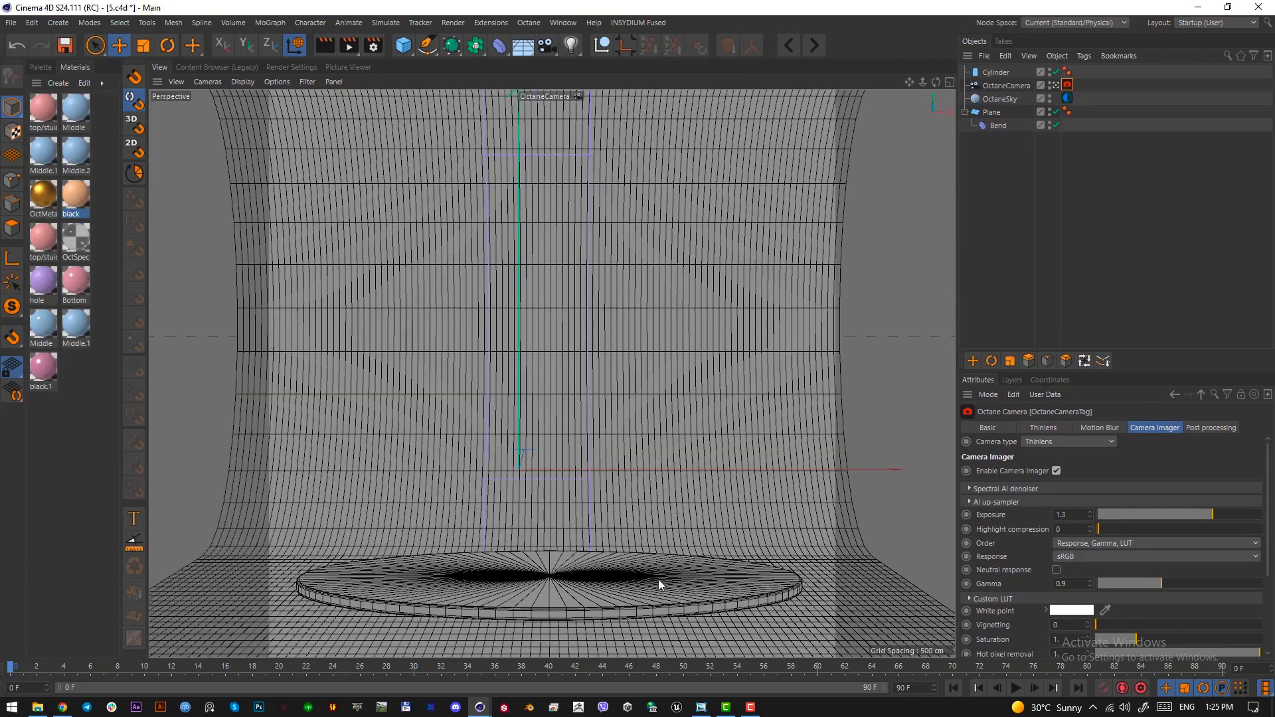
Select the disc cylinder, switch to Windows Photo Viewer with the reference image and place its window over the viewport.
{"action": "left_click", "coordinate": [573, 583]}
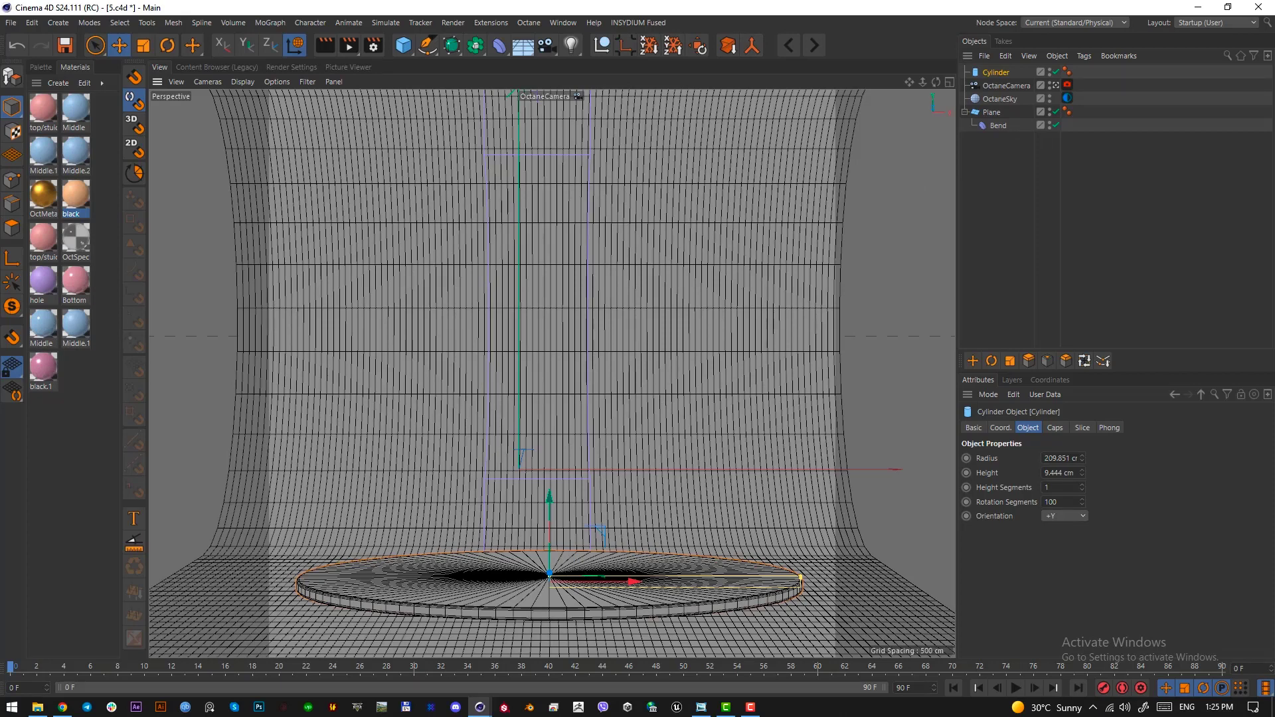
{"action": "left_click", "coordinate": [701, 707]}
{"action": "left_click_drag", "start_coordinate": [314, 95], "coordinate": [518, 90]}
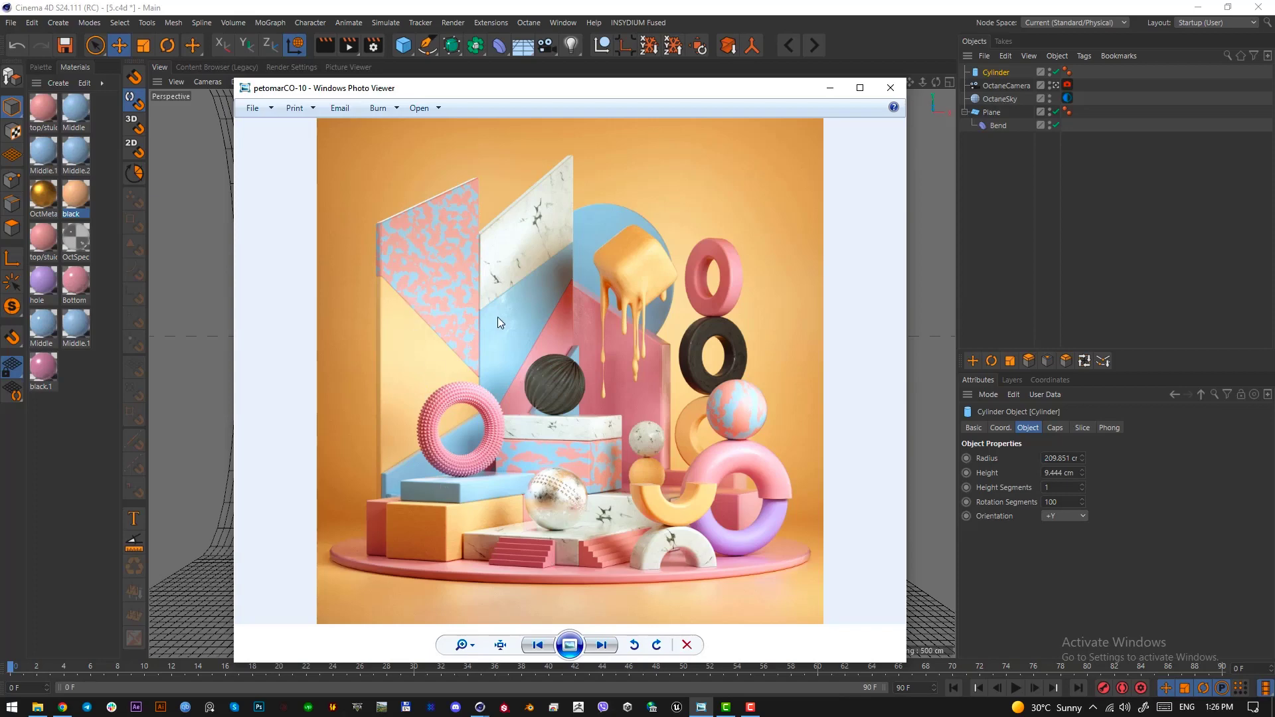
Examine the reference composition region by region with a screenshot selection: tall panels, central objects and the arches, and discard the selection.
{"action": "key", "text": "F1"}
{"action": "left_click_drag", "start_coordinate": [378, 177], "coordinate": [487, 561]}
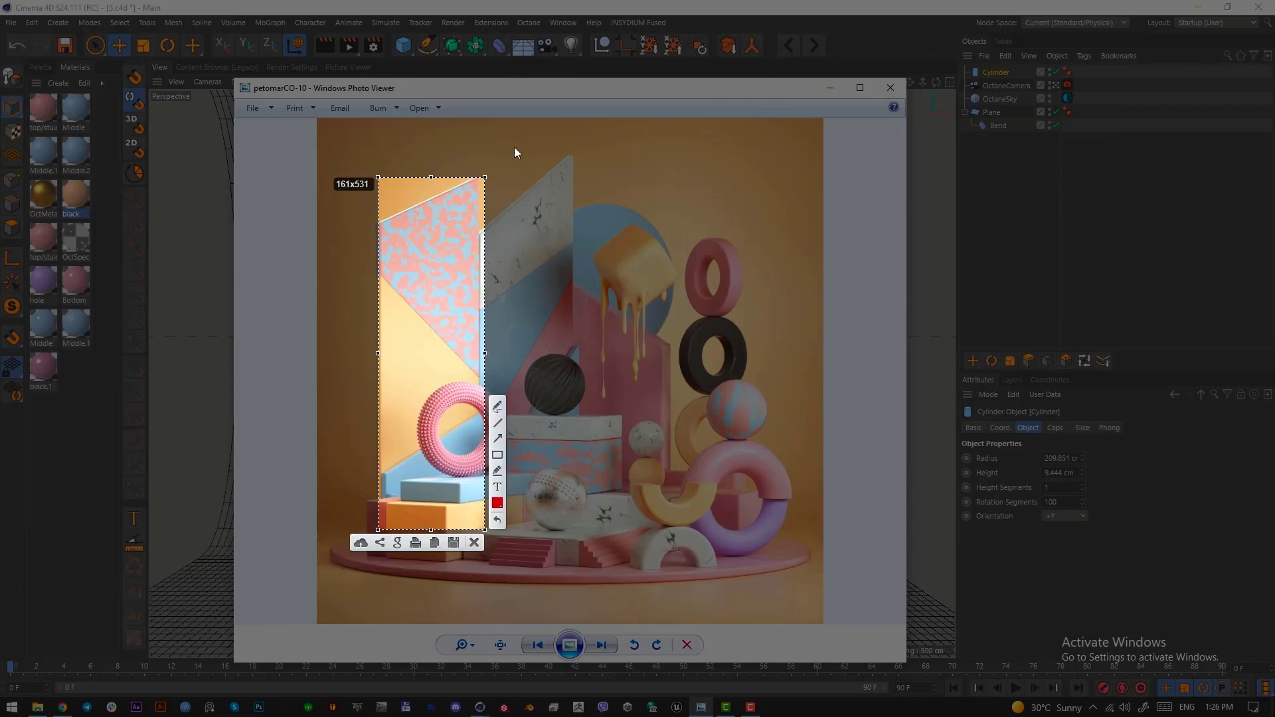
{"action": "left_click_drag", "start_coordinate": [487, 143], "coordinate": [575, 547]}
{"action": "left_click_drag", "start_coordinate": [672, 201], "coordinate": [572, 284]}
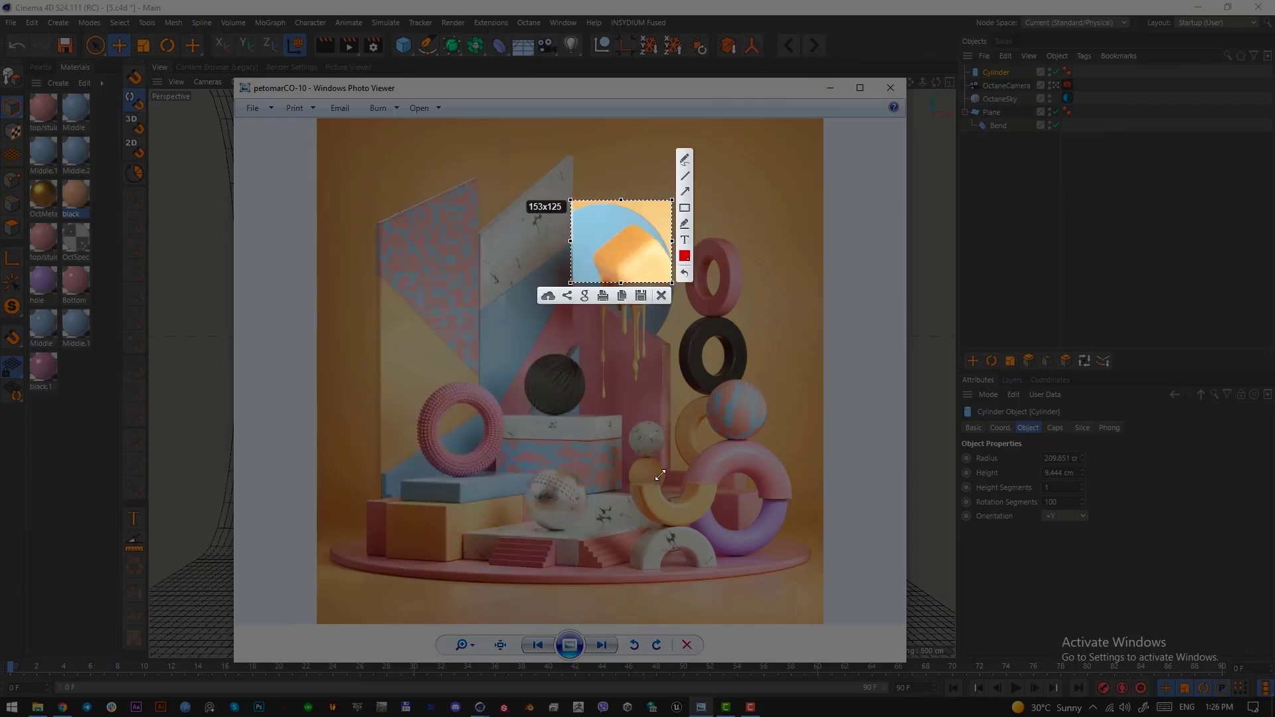
{"action": "left_click_drag", "start_coordinate": [661, 477], "coordinate": [569, 300]}
{"action": "left_click_drag", "start_coordinate": [758, 549], "coordinate": [659, 439]}
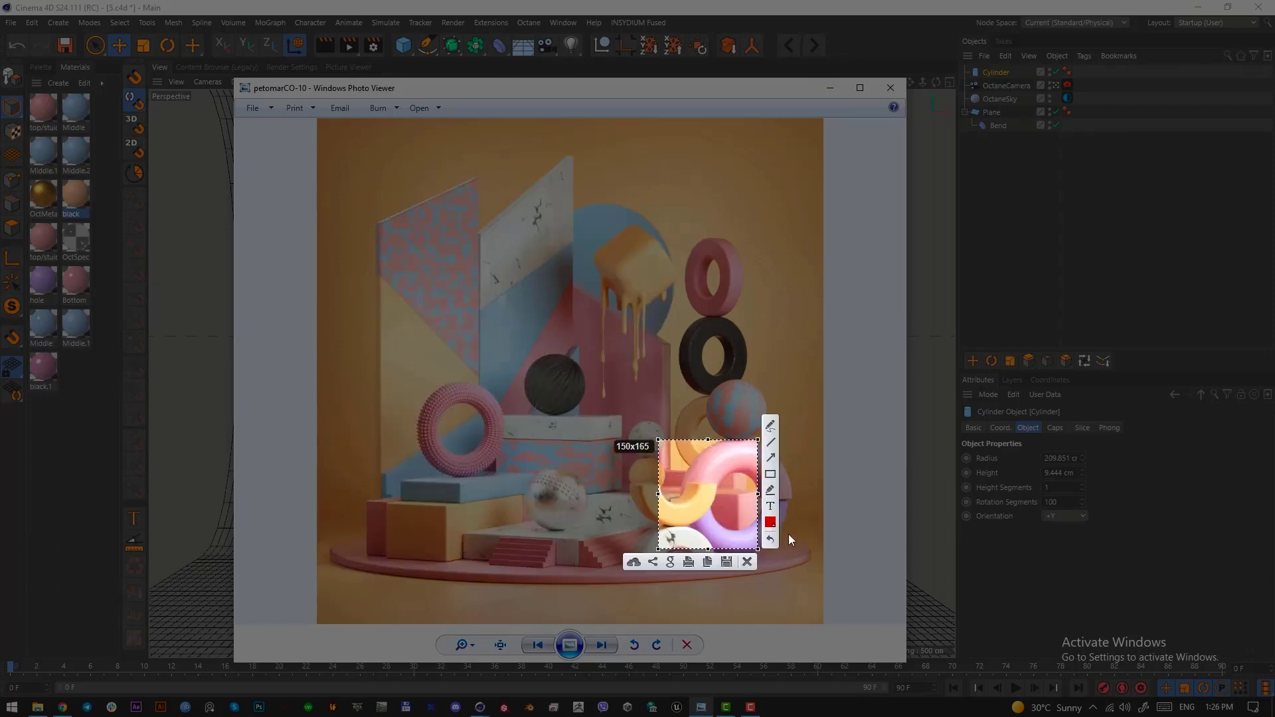
{"action": "left_click", "coordinate": [747, 562]}
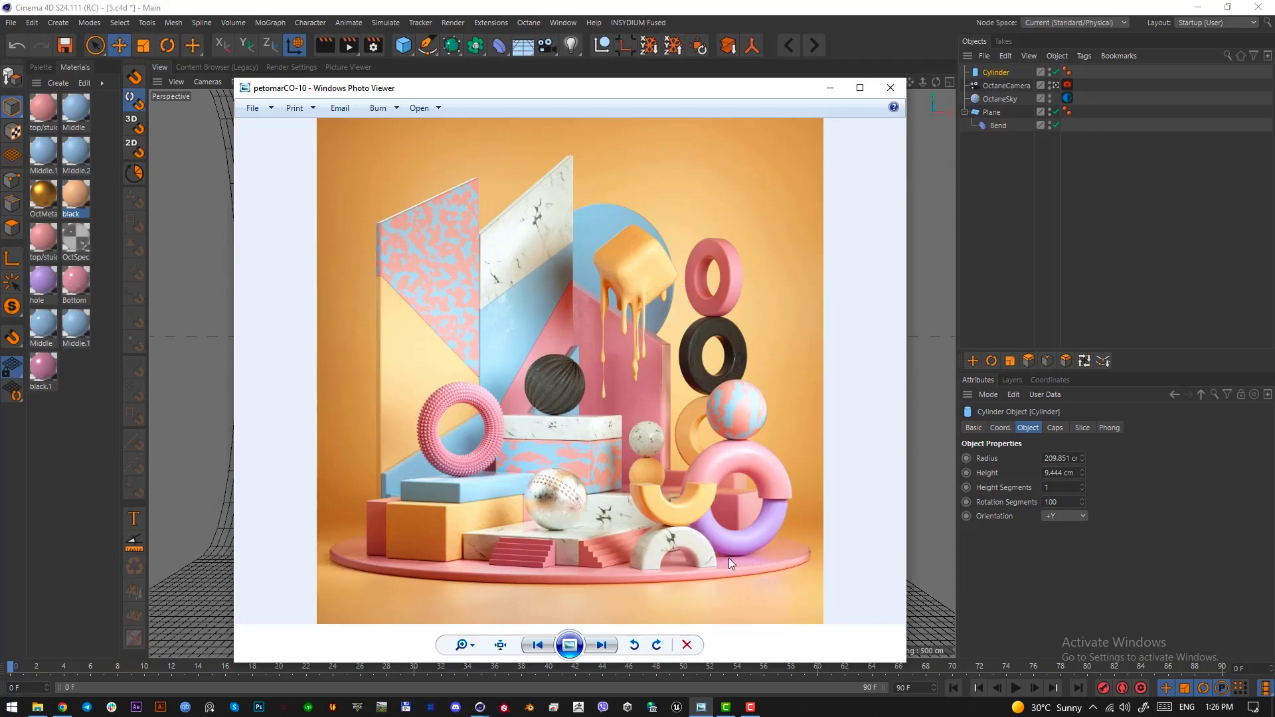
Examine the reference image's spheres, spiked torus, steps and tall panels up close, and return to the Cinema 4D scene.
{"action": "scroll", "coordinate": [630, 525], "scroll_direction": "up", "scroll_amount": 5}
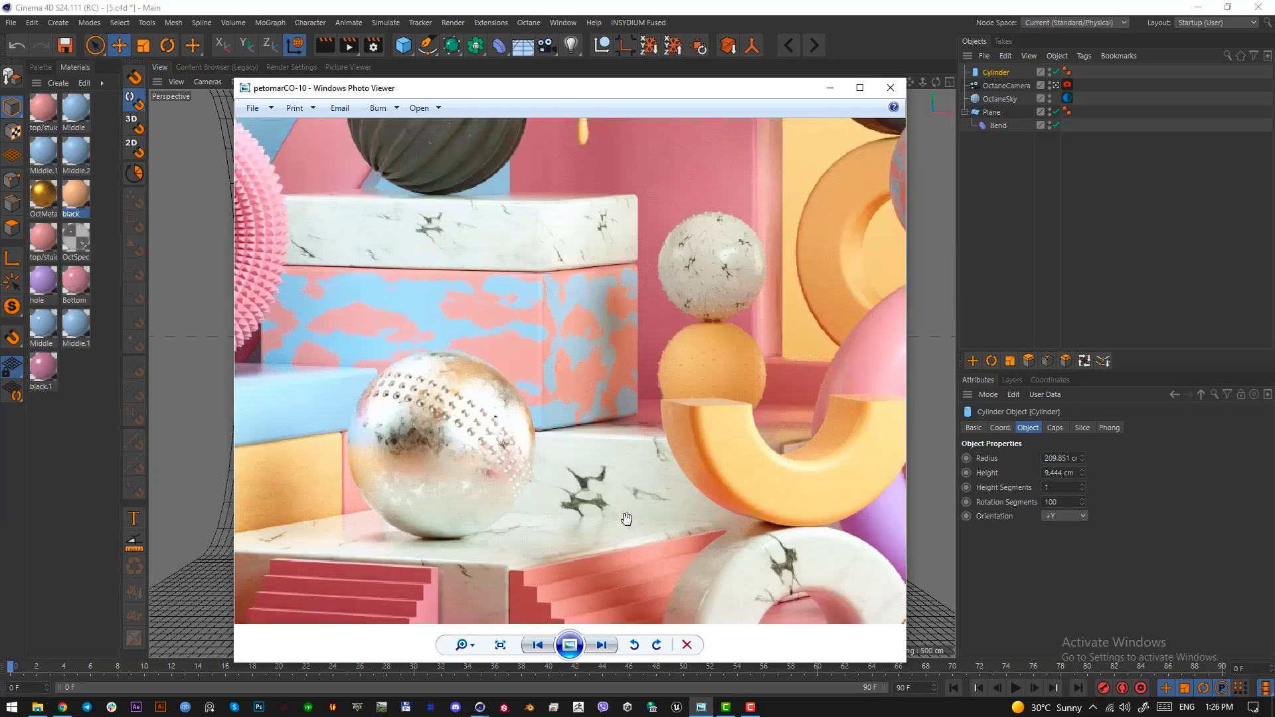
{"action": "scroll", "coordinate": [592, 479], "scroll_direction": "down", "scroll_amount": 3}
{"action": "scroll", "coordinate": [532, 284], "scroll_direction": "up", "scroll_amount": 3}
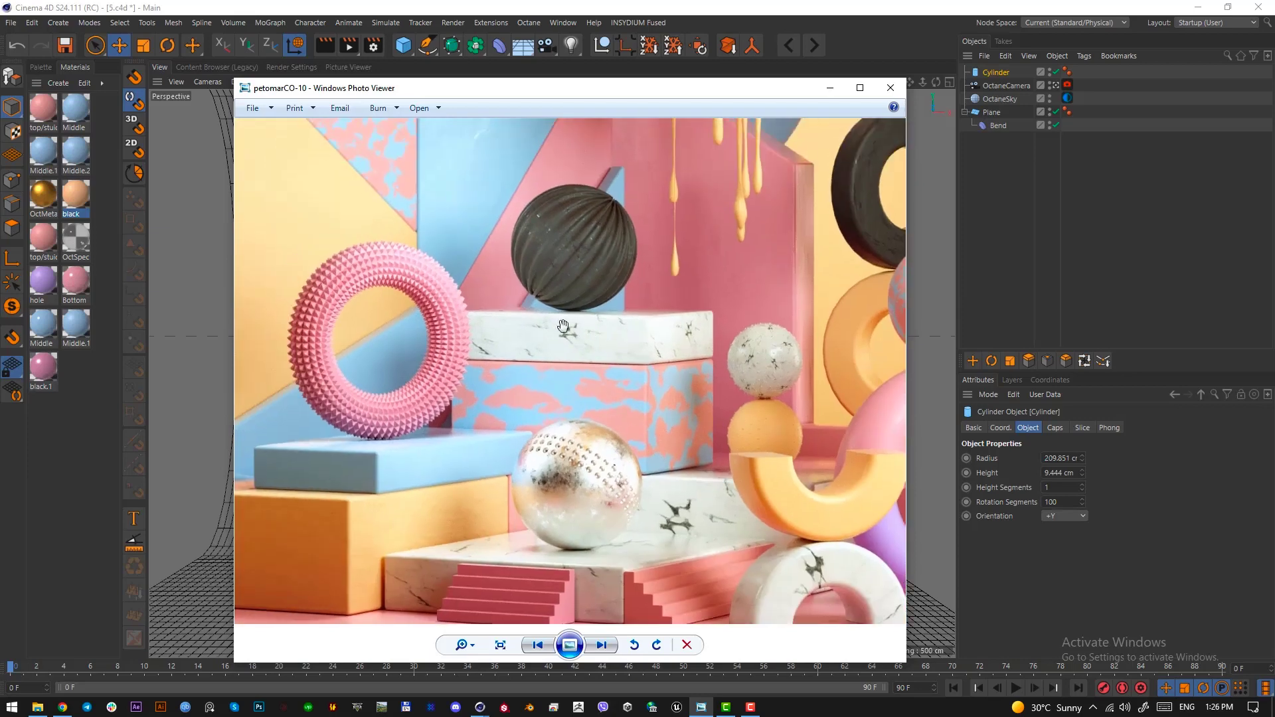
{"action": "left_click_drag", "start_coordinate": [594, 292], "coordinate": [652, 479]}
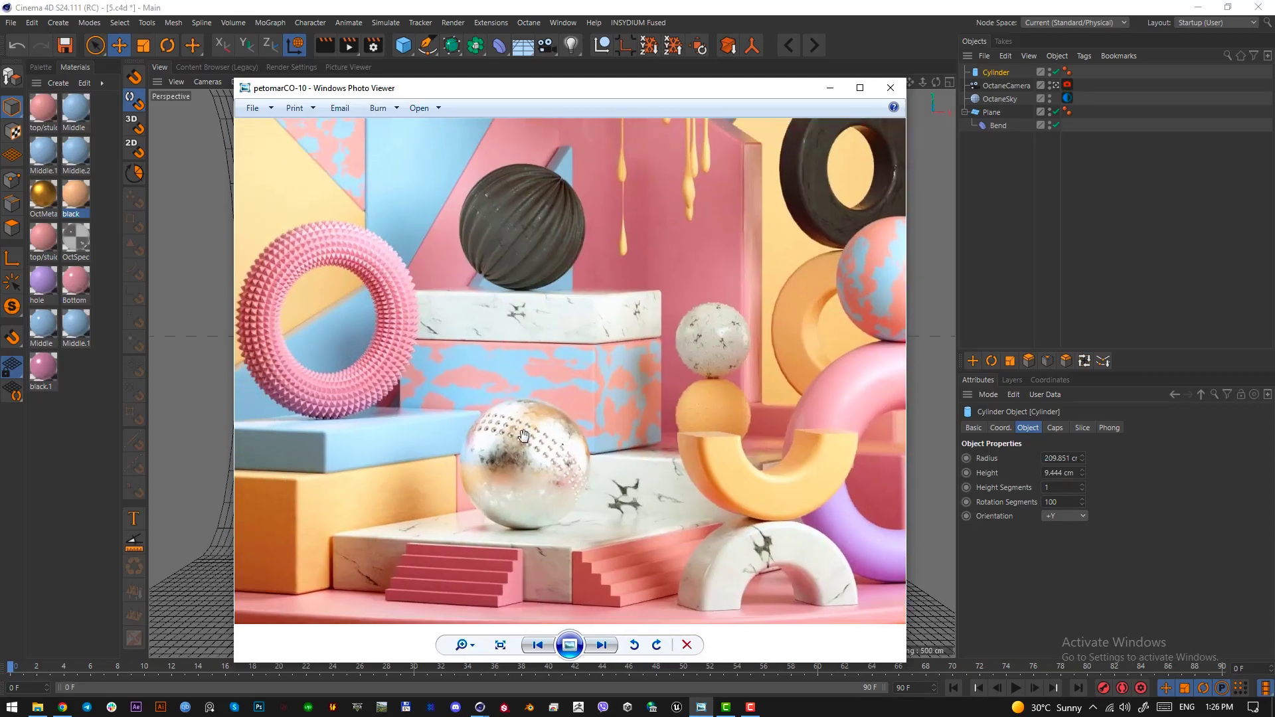
{"action": "left_click_drag", "start_coordinate": [524, 437], "coordinate": [577, 461]}
{"action": "mouse_move", "coordinate": [580, 506]}
{"action": "left_mouse_down"}
{"action": "mouse_move", "coordinate": [570, 476]}
{"action": "mouse_move", "coordinate": [584, 450]}
{"action": "mouse_move", "coordinate": [588, 483]}
{"action": "mouse_move", "coordinate": [574, 483]}
{"action": "left_mouse_up"}
{"action": "left_click_drag", "start_coordinate": [575, 275], "coordinate": [569, 435]}
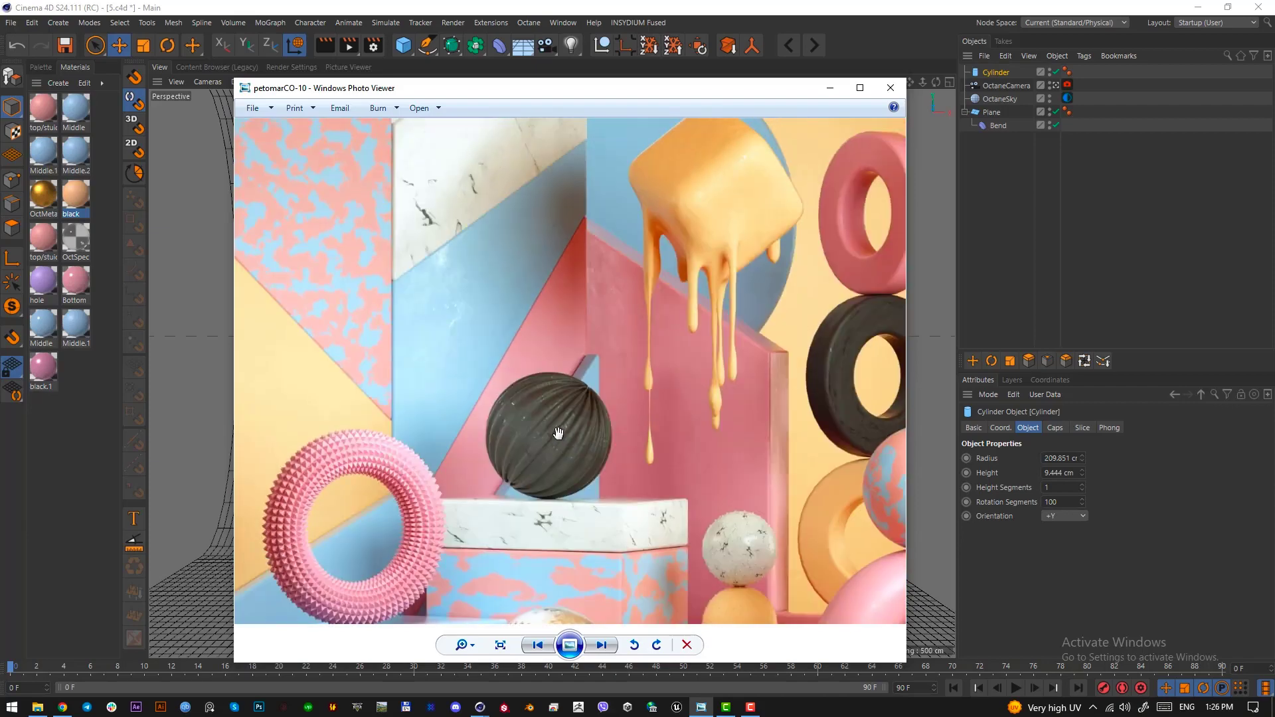
{"action": "left_click_drag", "start_coordinate": [552, 317], "coordinate": [732, 471]}
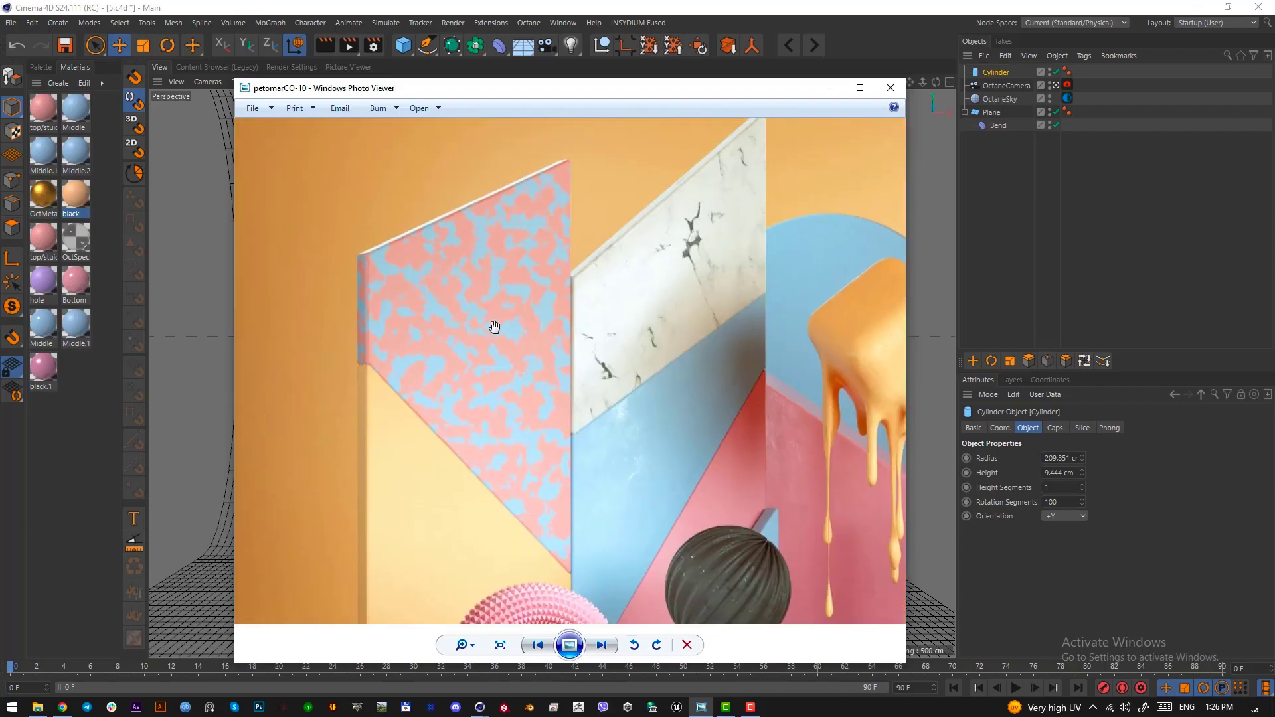
{"action": "left_click_drag", "start_coordinate": [612, 456], "coordinate": [566, 372]}
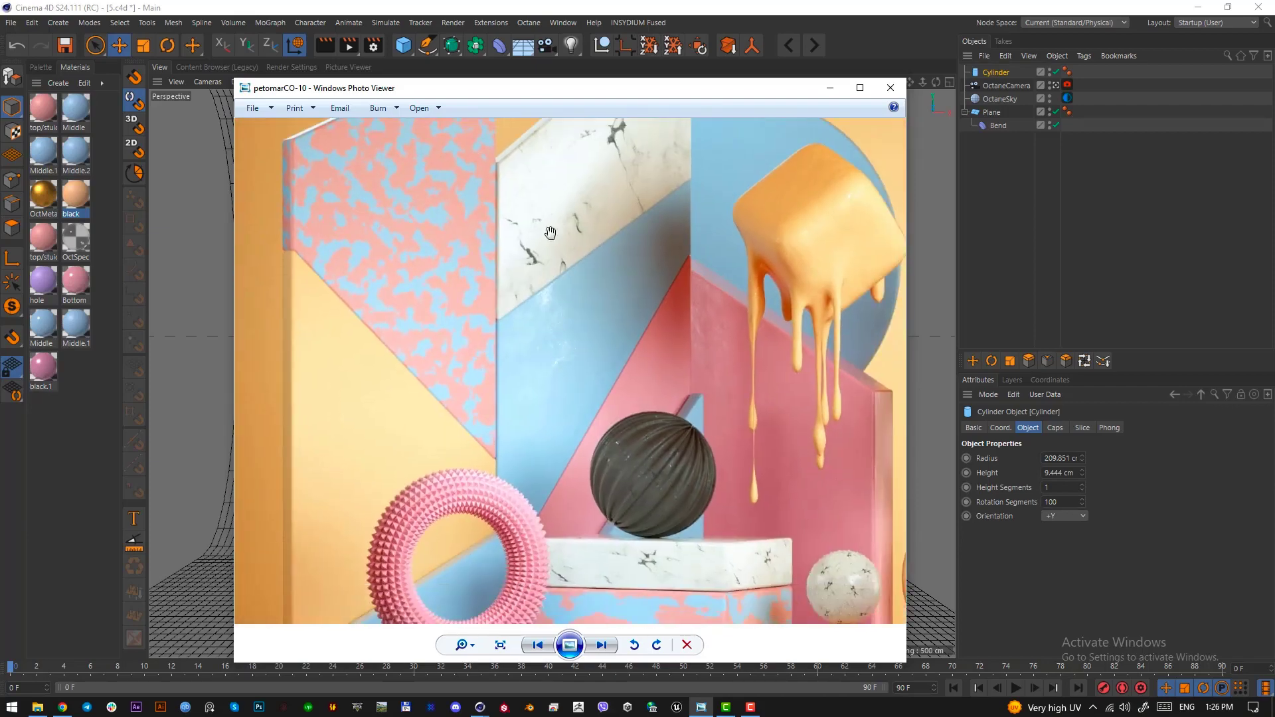
{"action": "left_click_drag", "start_coordinate": [552, 89], "coordinate": [0, 86]}
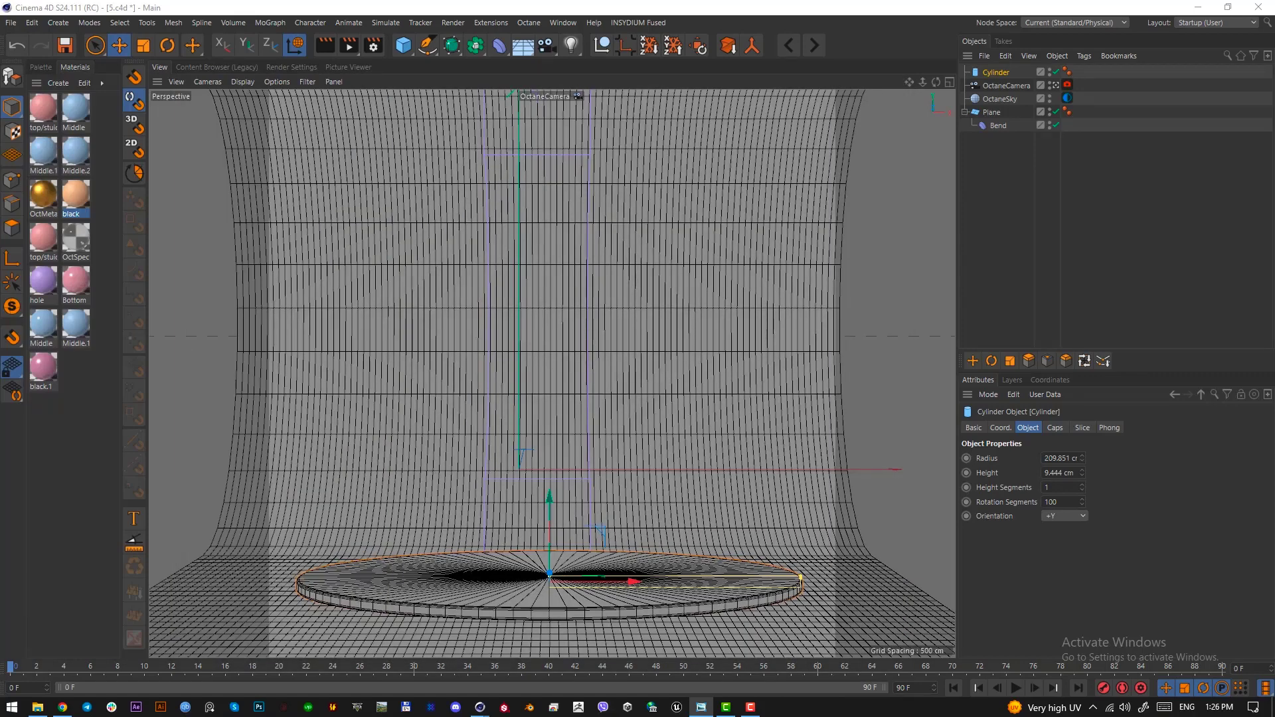
{"action": "left_click", "coordinate": [468, 10]}
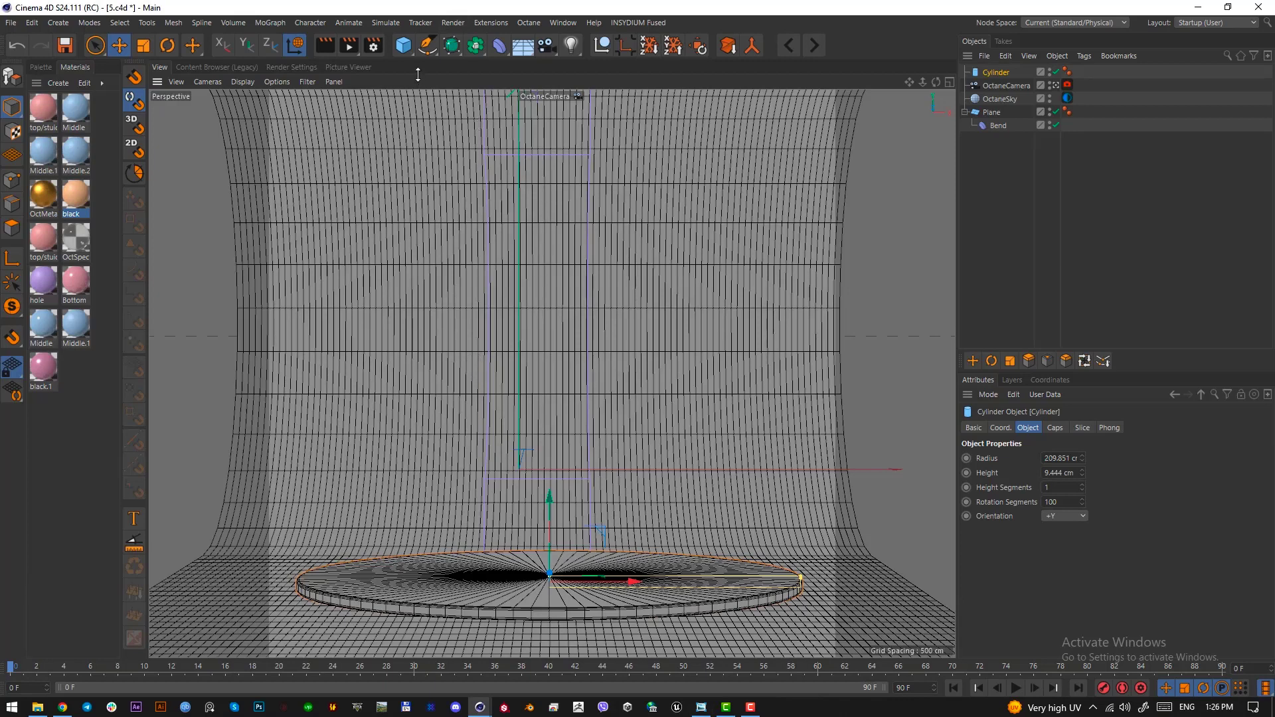
Add a Cube primitive and thin its depth in the top view to form an upright panel.
{"action": "left_click", "coordinate": [403, 45]}
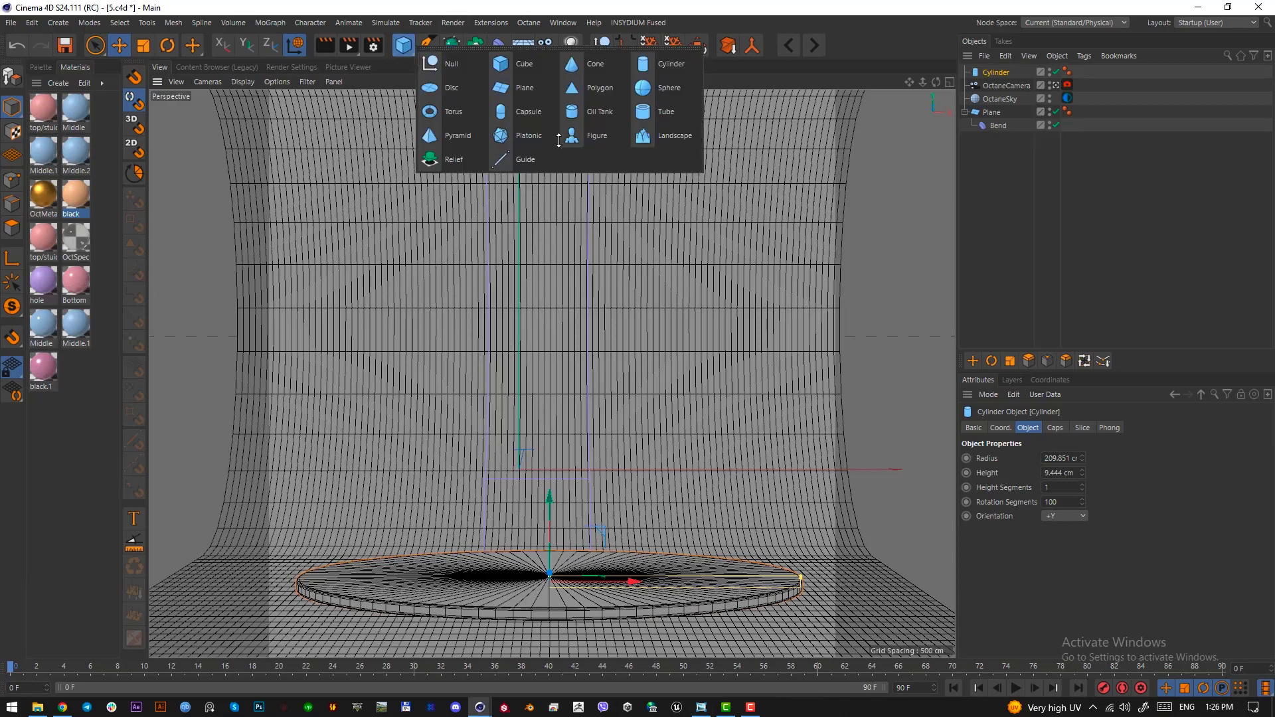
{"action": "left_click", "coordinate": [524, 64]}
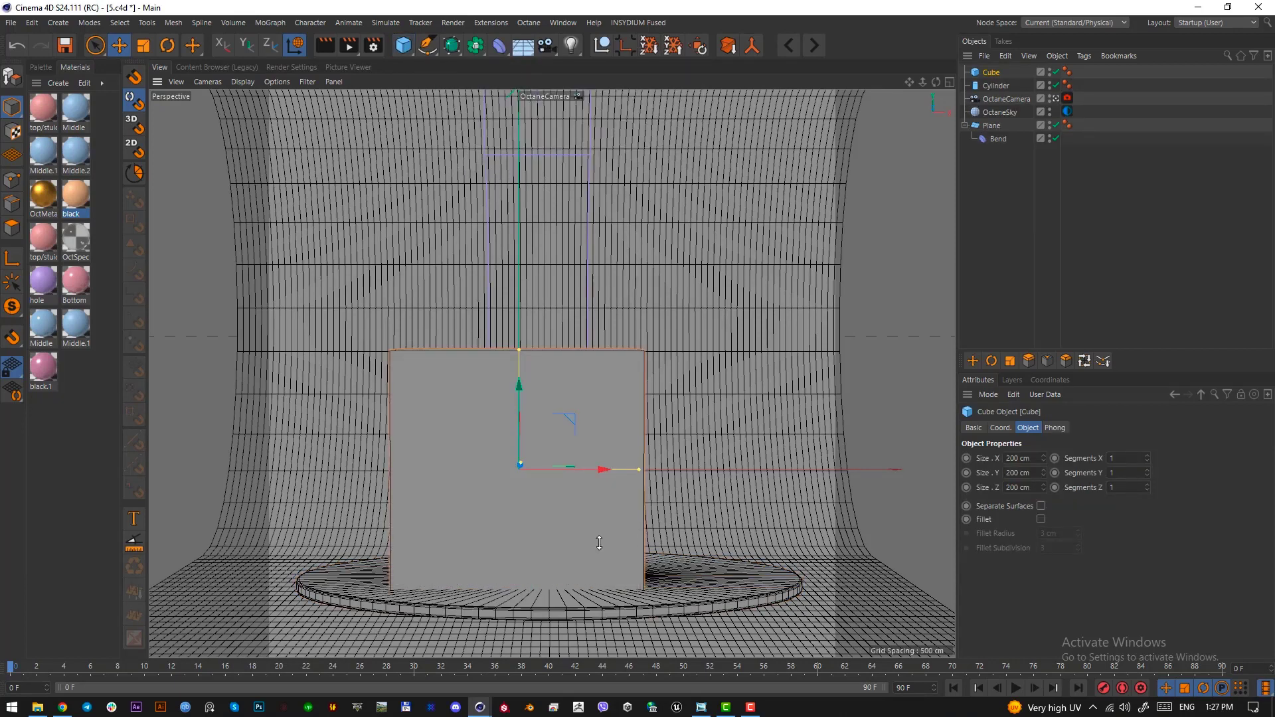
{"action": "key", "text": "F2"}
{"action": "scroll", "coordinate": [540, 378], "scroll_direction": "up", "scroll_amount": 2}
{"action": "left_click_drag", "start_coordinate": [591, 268], "coordinate": [595, 378]}
Move the panel cube toward the back left of the disc, rotate it slightly and check its placement from the side.
{"action": "key", "text": "e"}
{"action": "left_click_drag", "start_coordinate": [609, 470], "coordinate": [575, 300]}
{"action": "key", "text": "r"}
{"action": "key", "text": "e"}
{"action": "key", "text": "F3"}
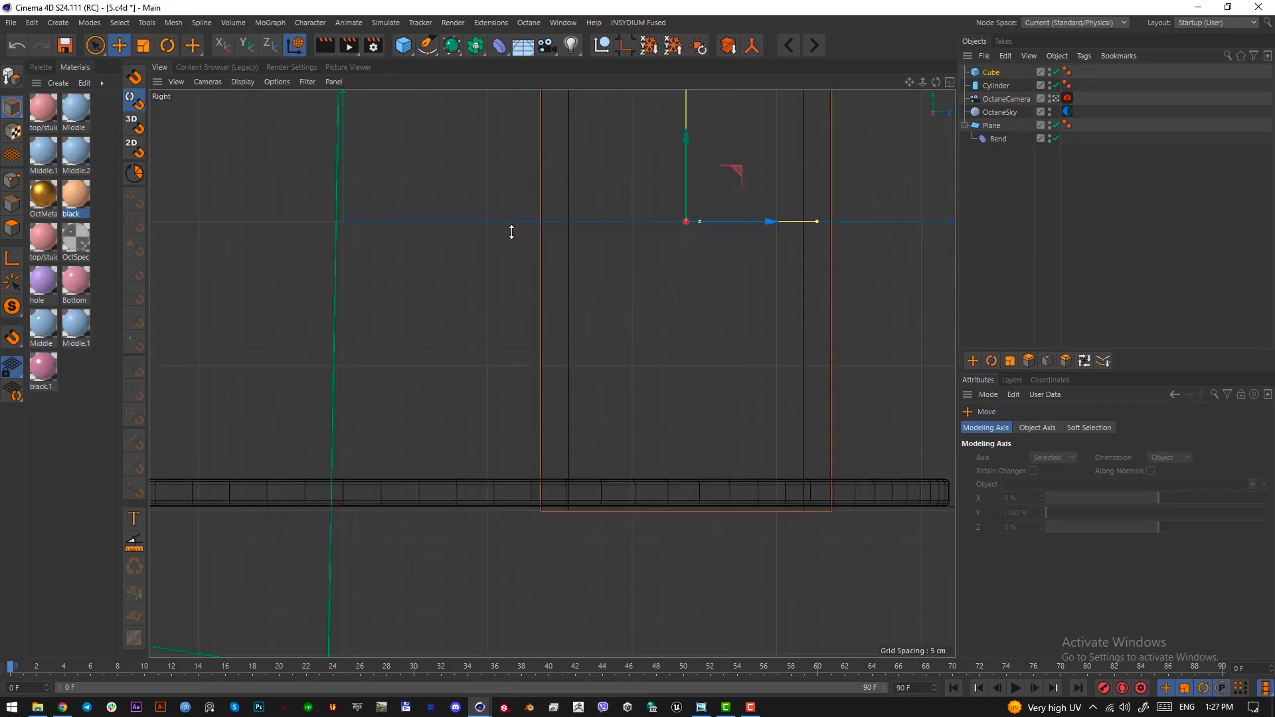
{"action": "key", "text": "F1"}
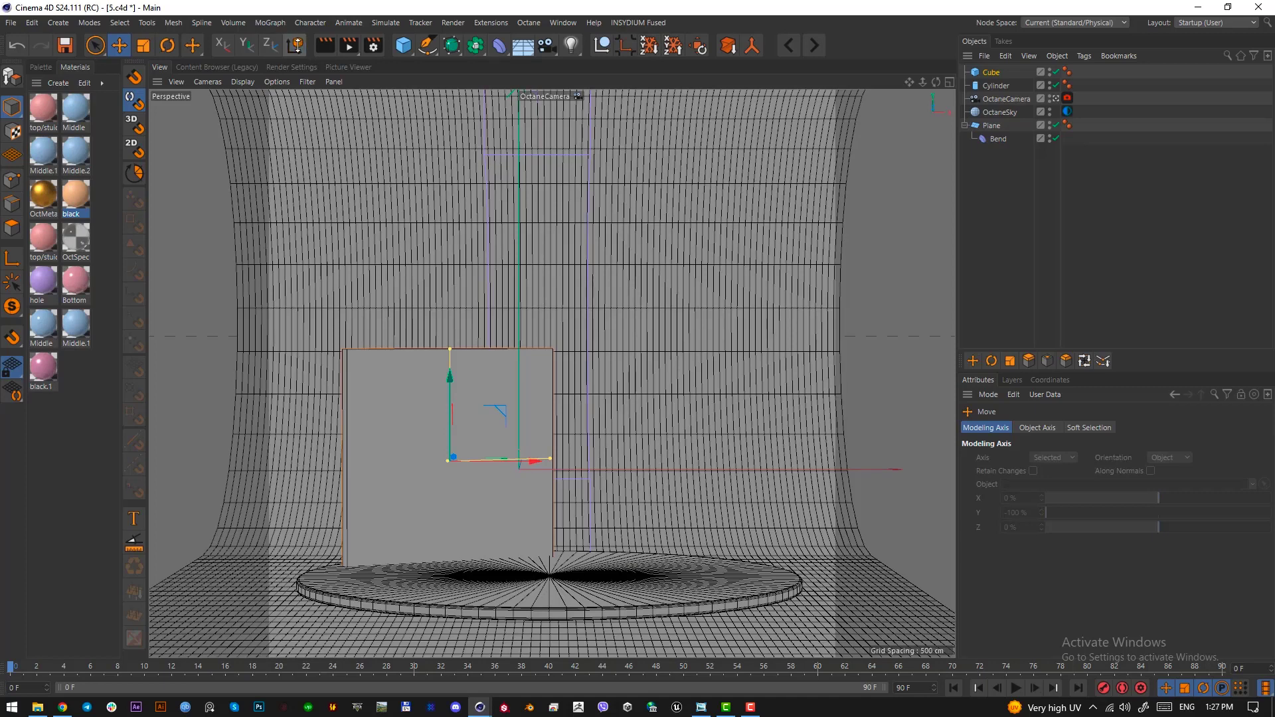
Switch to the object's own axis orientation, reduce the panel cube's width and raise it slightly.
{"action": "left_click", "coordinate": [294, 46]}
{"action": "key", "text": "F2"}
{"action": "key", "text": "F1"}
{"action": "left_click_drag", "start_coordinate": [551, 458], "coordinate": [516, 464]}
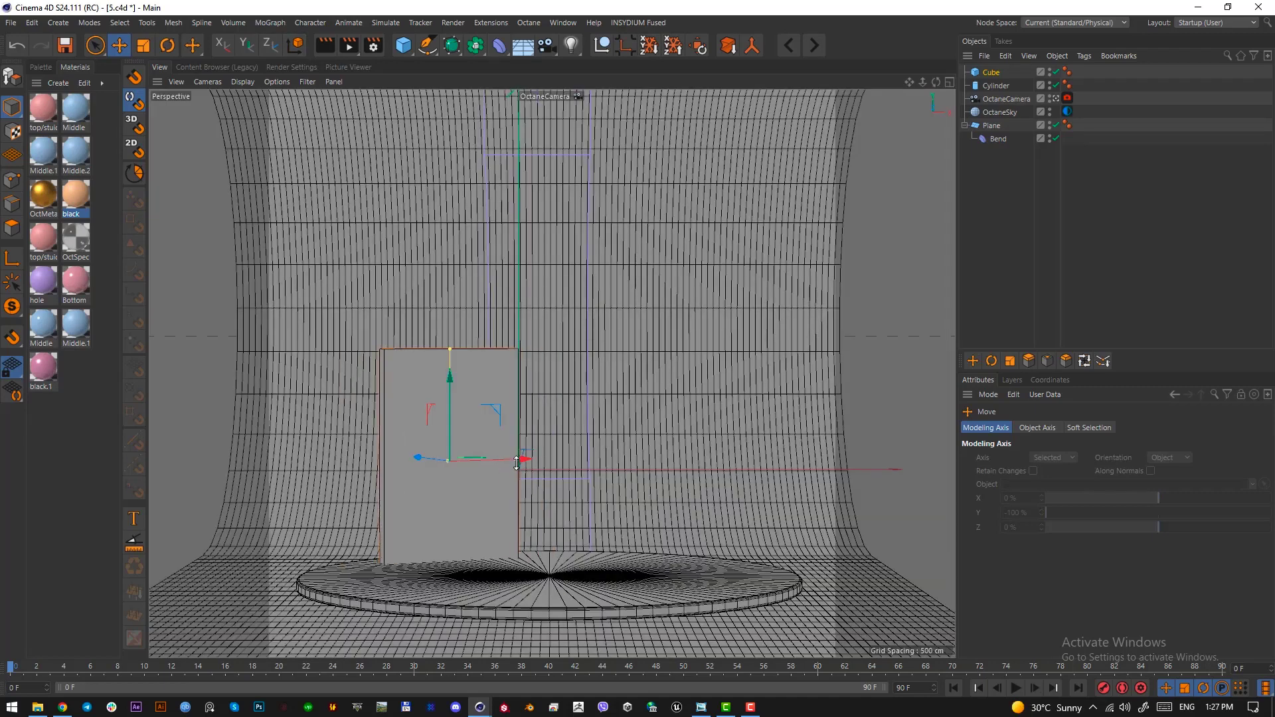
{"action": "left_click_drag", "start_coordinate": [449, 410], "coordinate": [450, 400]}
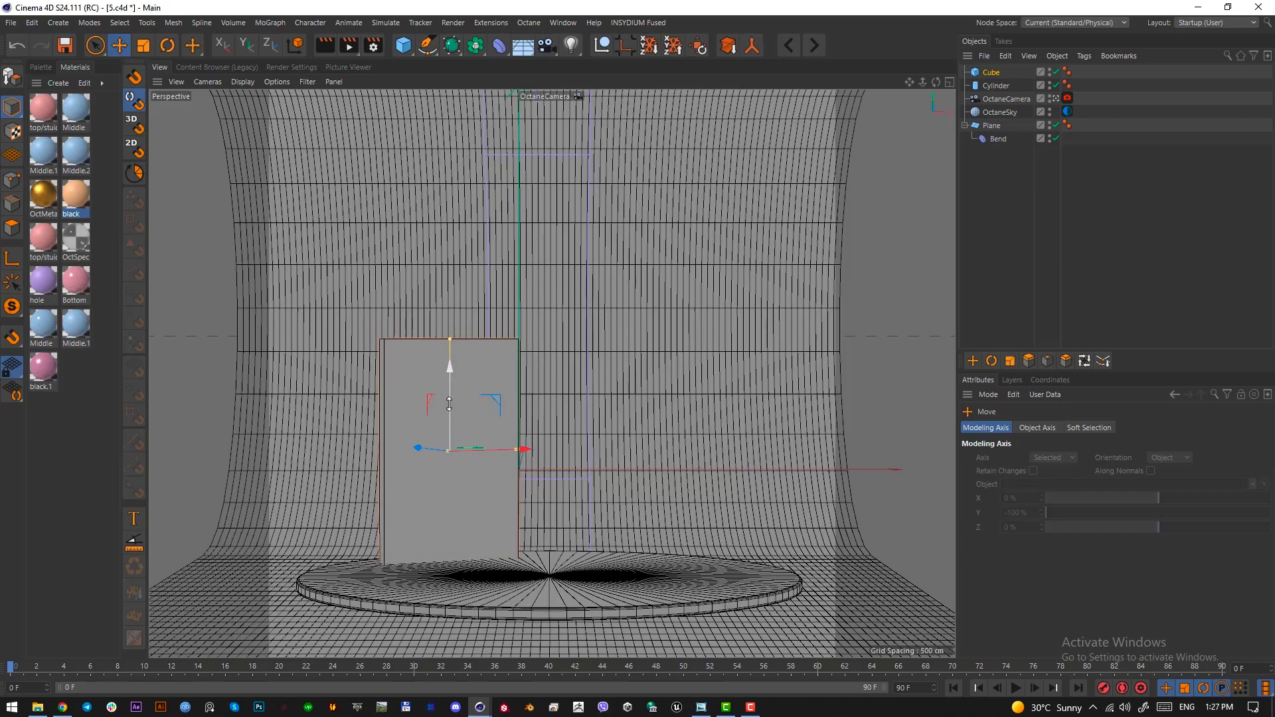
Rotate the panel cube slightly about its vertical axis and move it further left on the disc.
{"action": "key", "text": "r"}
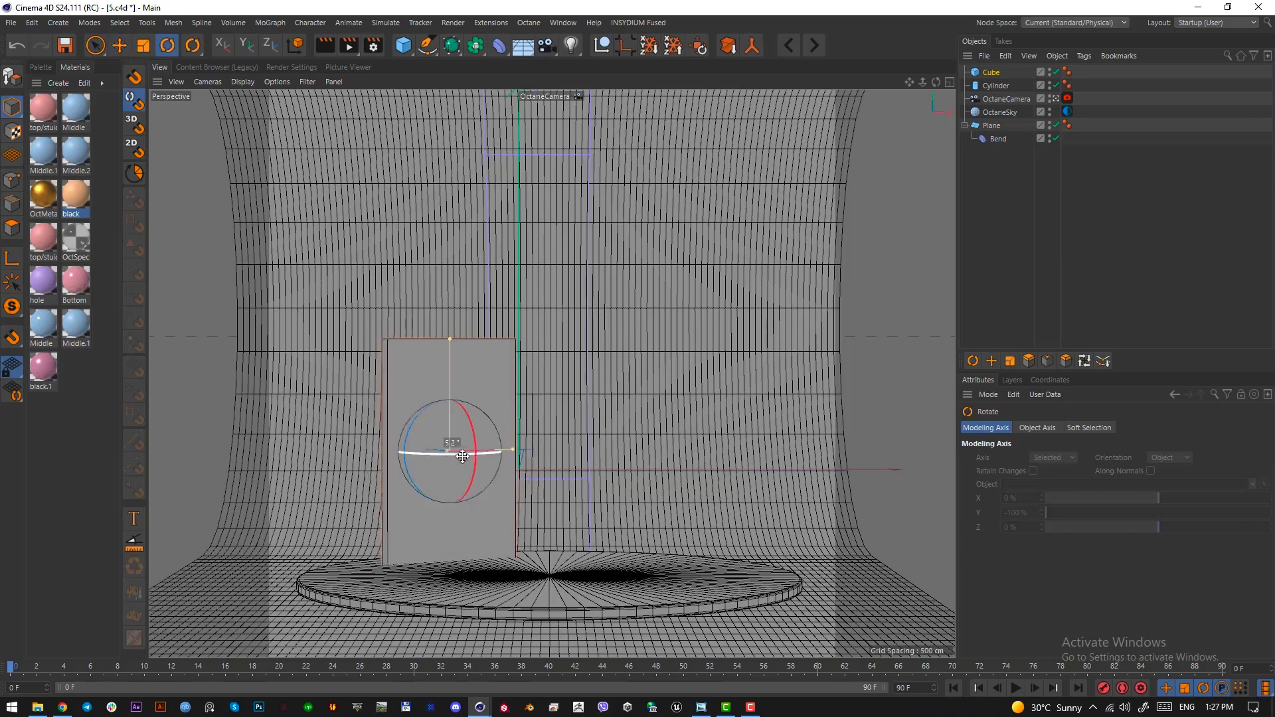
{"action": "key", "text": "F2"}
{"action": "key", "text": "e"}
{"action": "left_click_drag", "start_coordinate": [497, 434], "coordinate": [485, 448]}
{"action": "key", "text": "F1"}
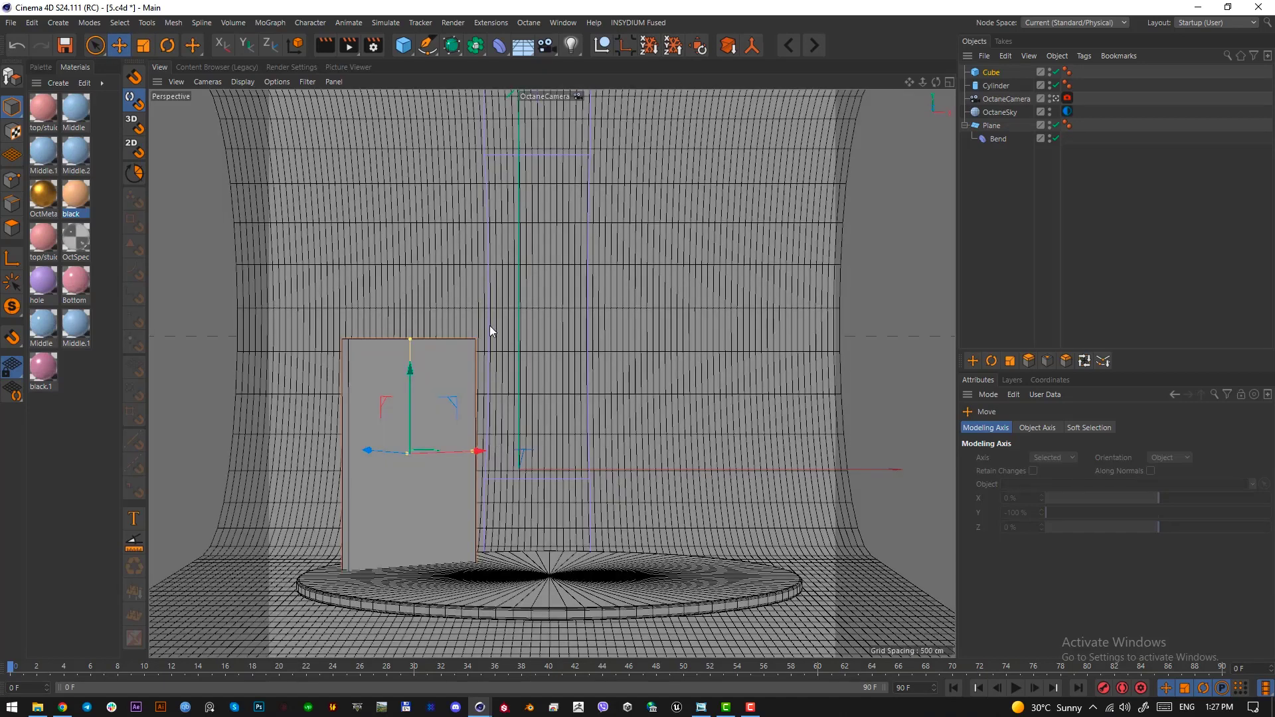
Shorten the panel cube to about 117 cm high and stack two copies above it to form a three-piece column.
{"action": "mouse_move", "coordinate": [413, 389]}
{"action": "left_mouse_down"}
{"action": "mouse_move", "coordinate": [413, 375]}
{"action": "mouse_move", "coordinate": [415, 397]}
{"action": "left_mouse_up"}
{"action": "left_click_drag", "start_coordinate": [410, 393], "coordinate": [411, 401]}
{"action": "left_click_drag", "start_coordinate": [413, 338], "coordinate": [413, 412]}
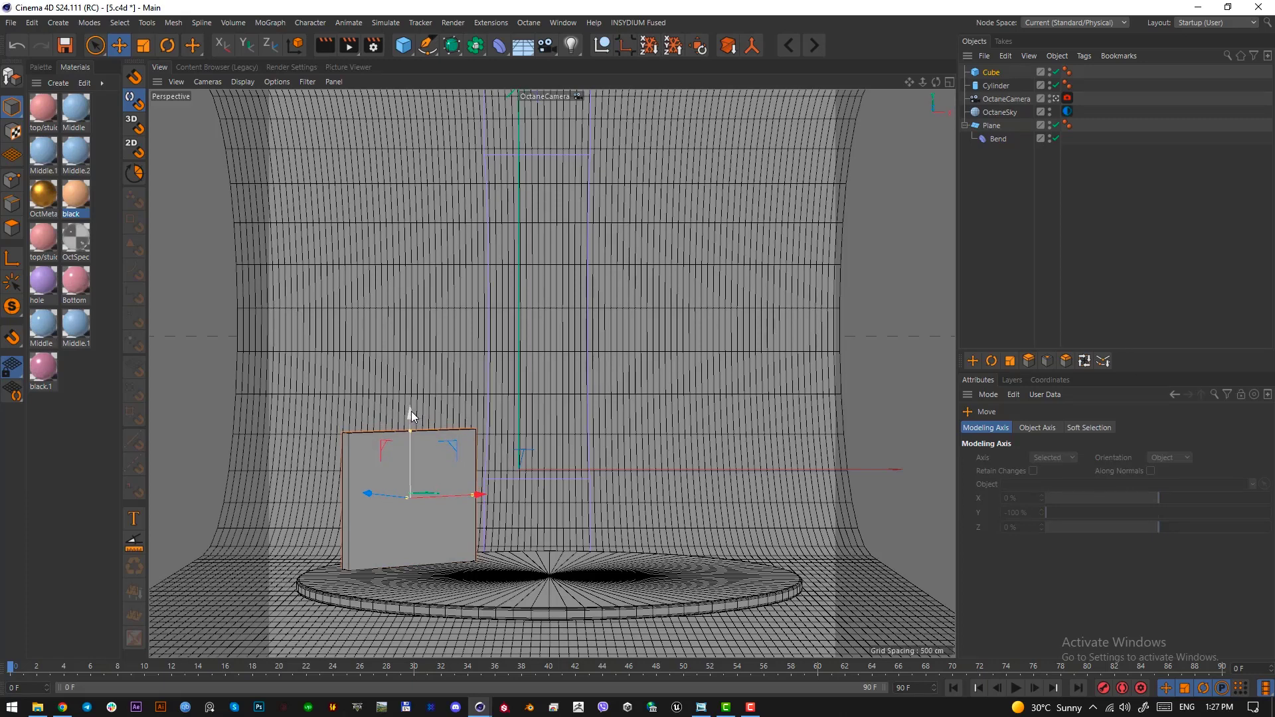
{"action": "left_click_drag", "start_coordinate": [412, 413], "coordinate": [412, 143], "text": "ctrl"}
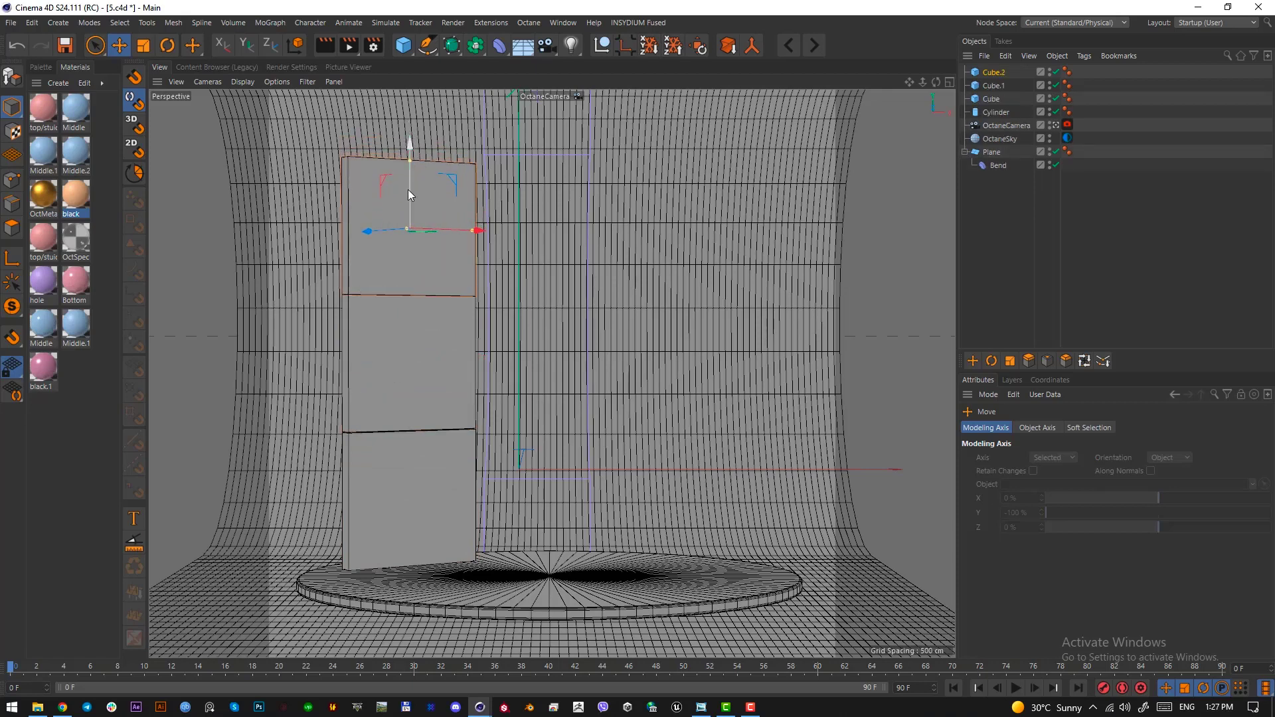
{"action": "left_click_drag", "start_coordinate": [408, 189], "coordinate": [408, 189]}
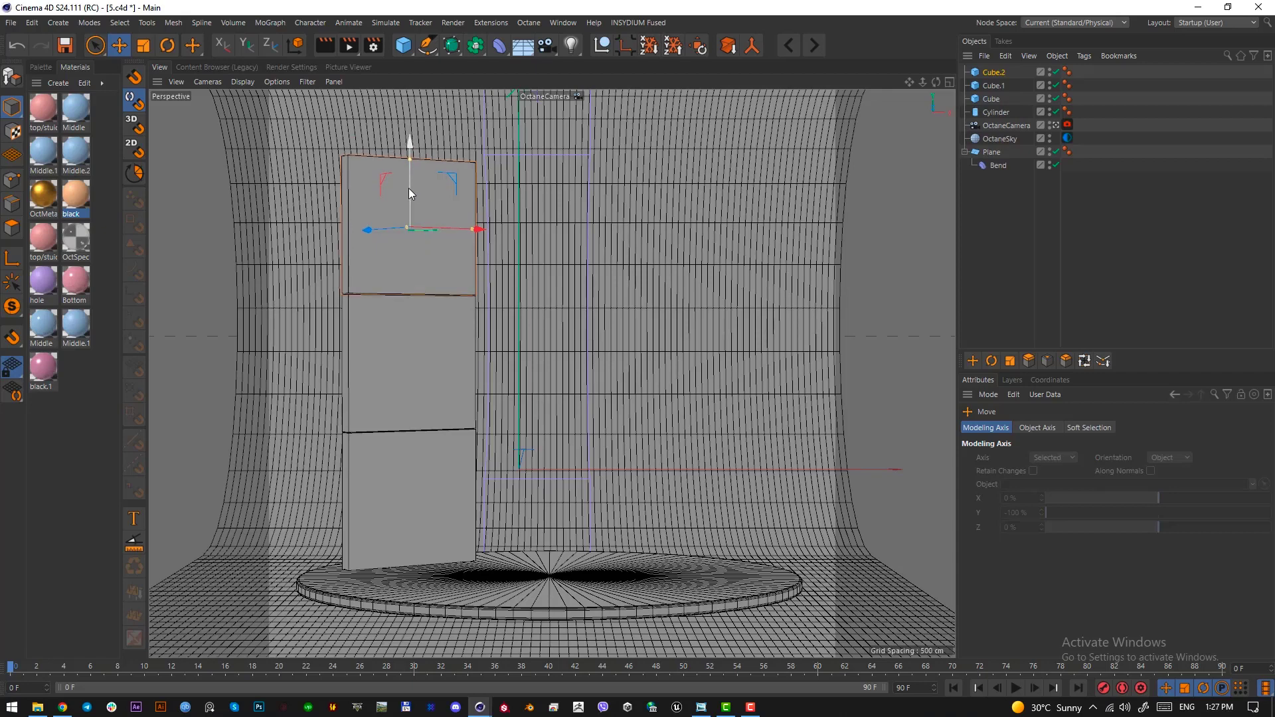
Enable Fillet on the three stacked cubes with a 1 cm radius.
{"action": "left_click", "coordinate": [990, 73]}
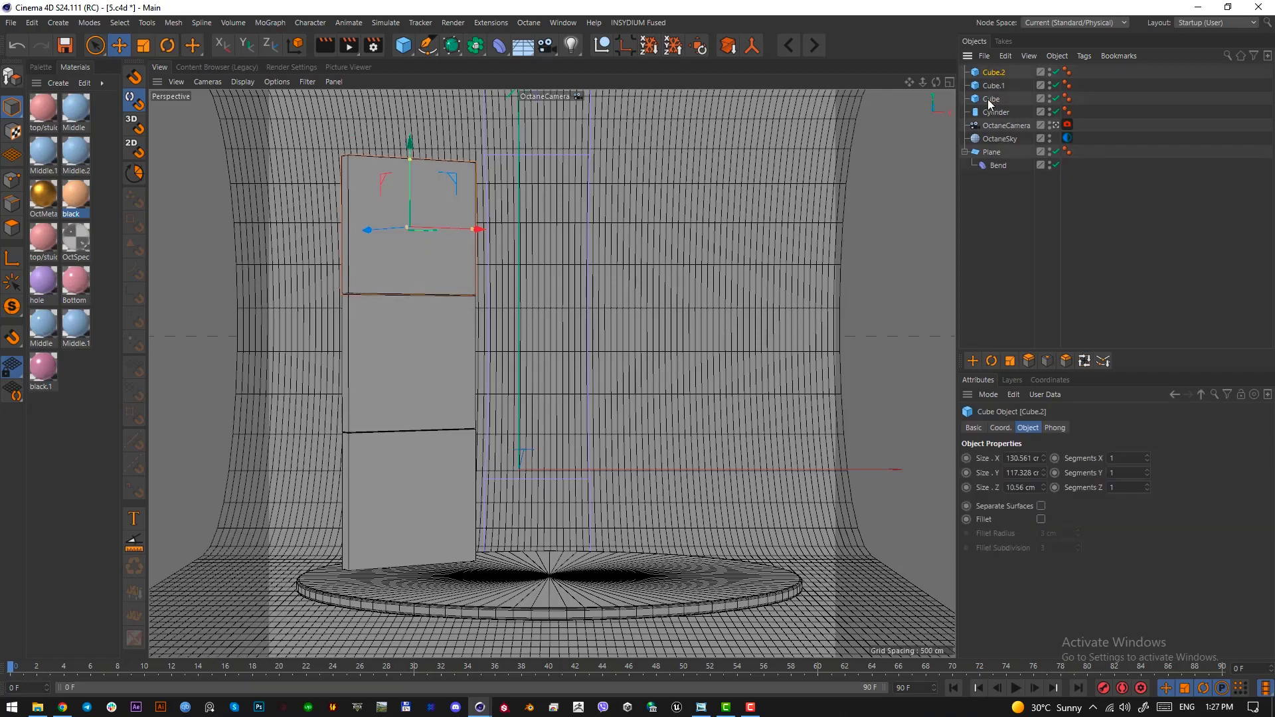
{"action": "left_click", "coordinate": [991, 100], "text": "shift"}
{"action": "left_click", "coordinate": [1041, 519]}
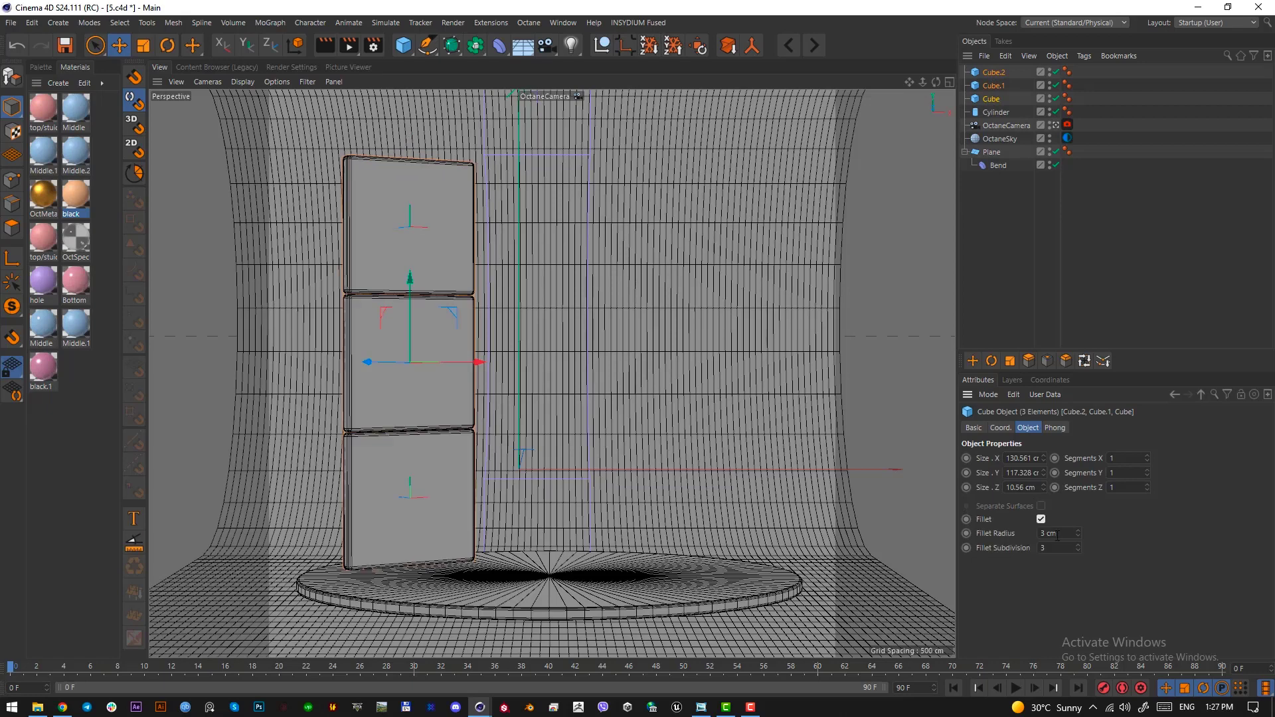
{"action": "double_click", "coordinate": [1062, 535]}
{"action": "type", "text": "1"}
{"action": "key", "text": "Return"}
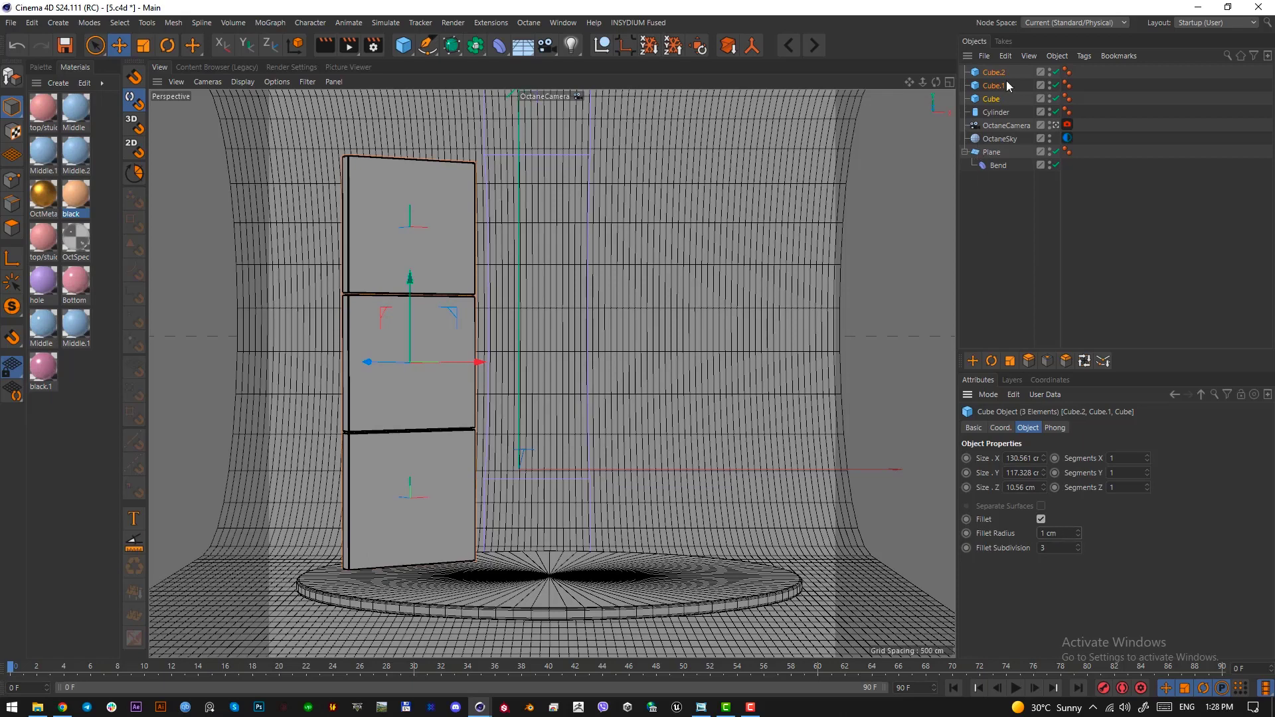
Make the three cubes editable and set up point editing with Rectangle Selection and the modeling axis Y at 0%.
{"action": "left_click", "coordinate": [992, 99]}
{"action": "key", "text": "c"}
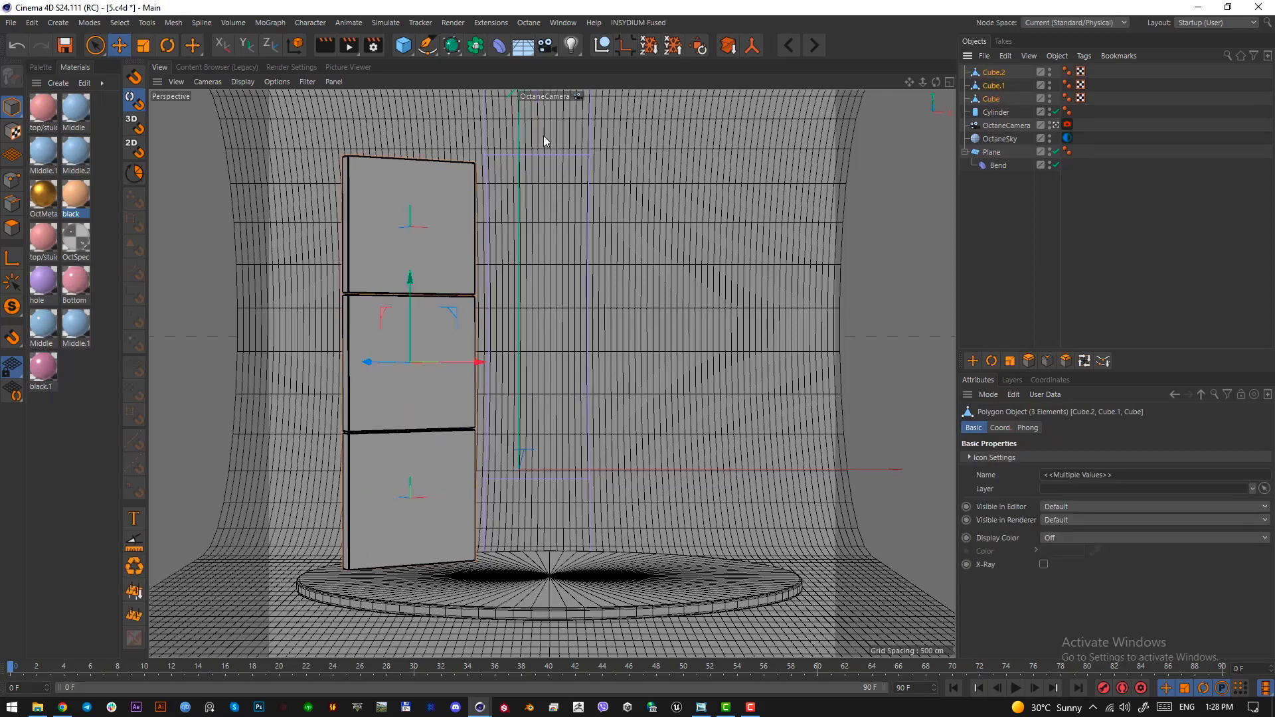
{"action": "left_click", "coordinate": [12, 179]}
{"action": "left_click", "coordinate": [95, 46]}
{"action": "left_click", "coordinate": [122, 69]}
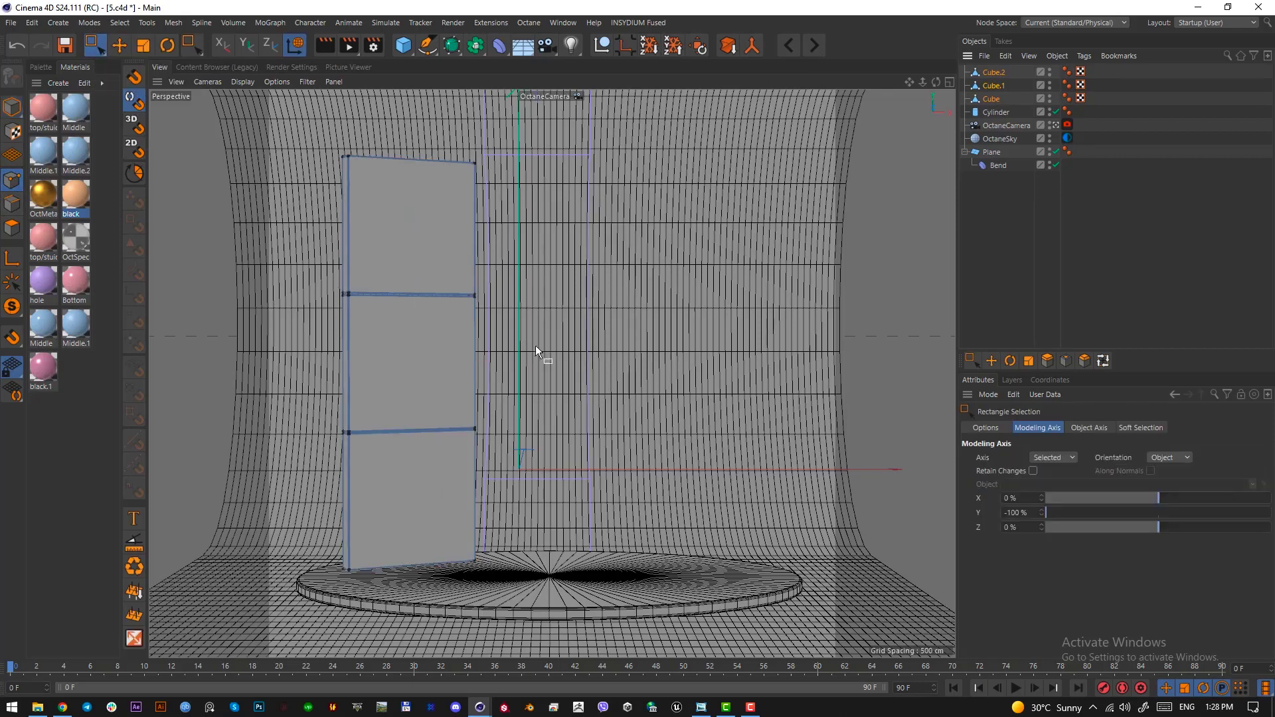
{"action": "right_click", "coordinate": [1042, 512]}
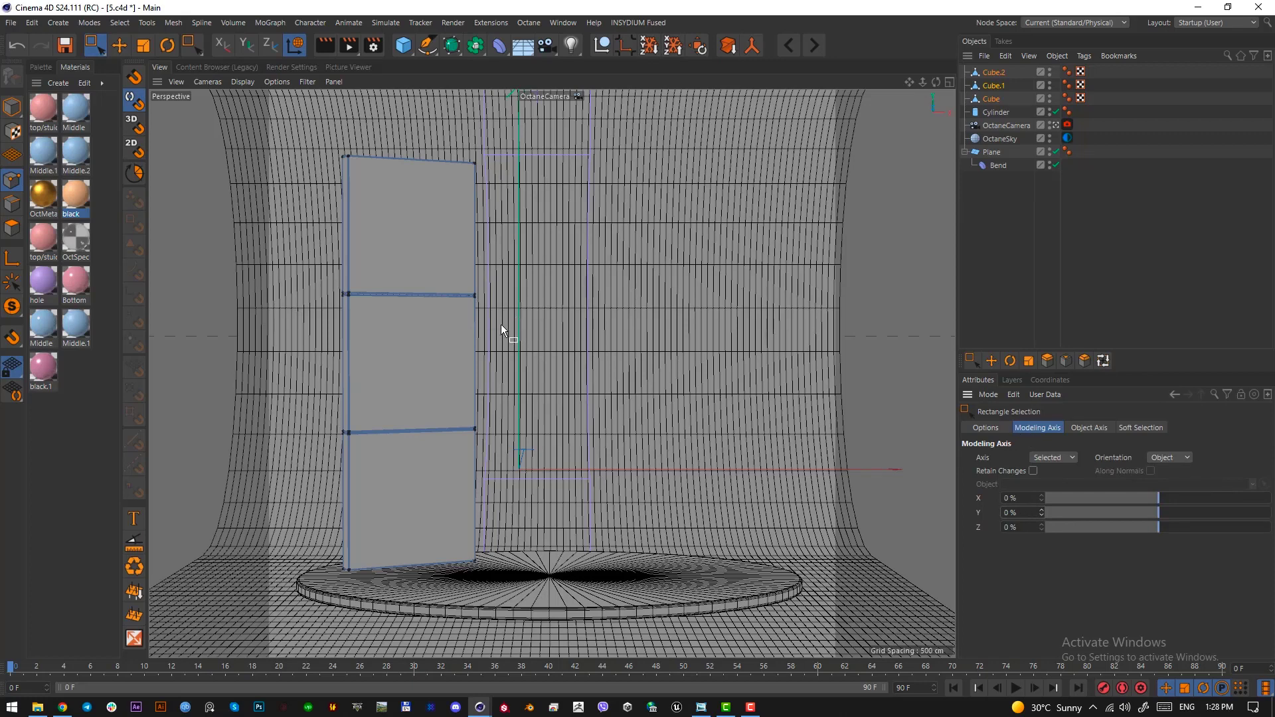
Move the column's corner points vertically so its top edge rises to the right and its two seams slant in opposite directions.
{"action": "left_click_drag", "start_coordinate": [390, 316], "coordinate": [344, 172]}
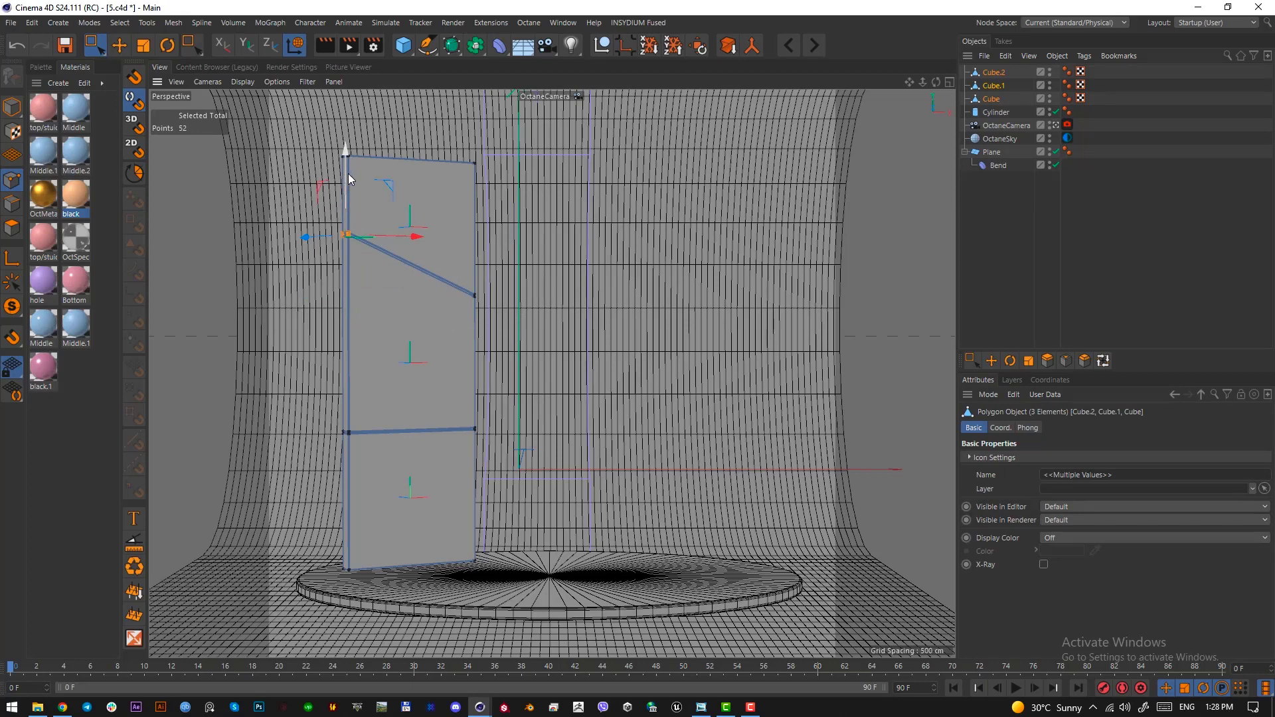
{"action": "left_click_drag", "start_coordinate": [348, 174], "coordinate": [473, 115]}
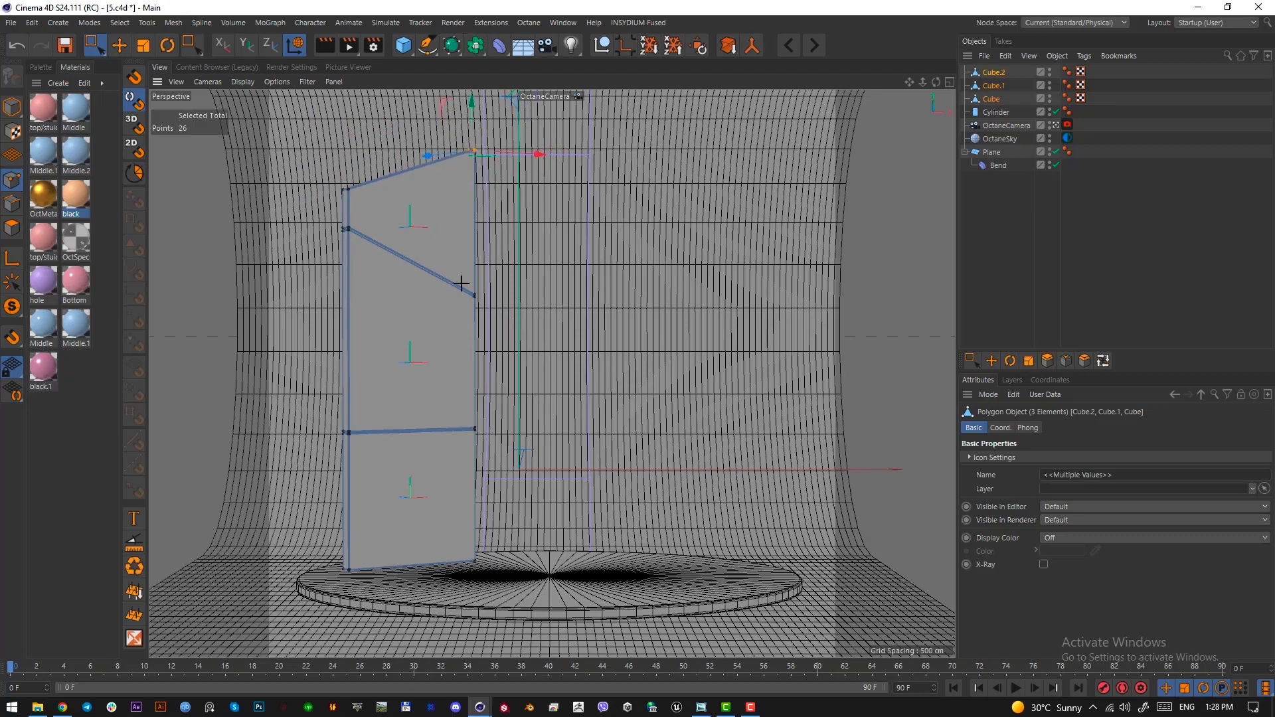
{"action": "left_click", "coordinate": [474, 295]}
{"action": "left_click_drag", "start_coordinate": [473, 225], "coordinate": [474, 266]}
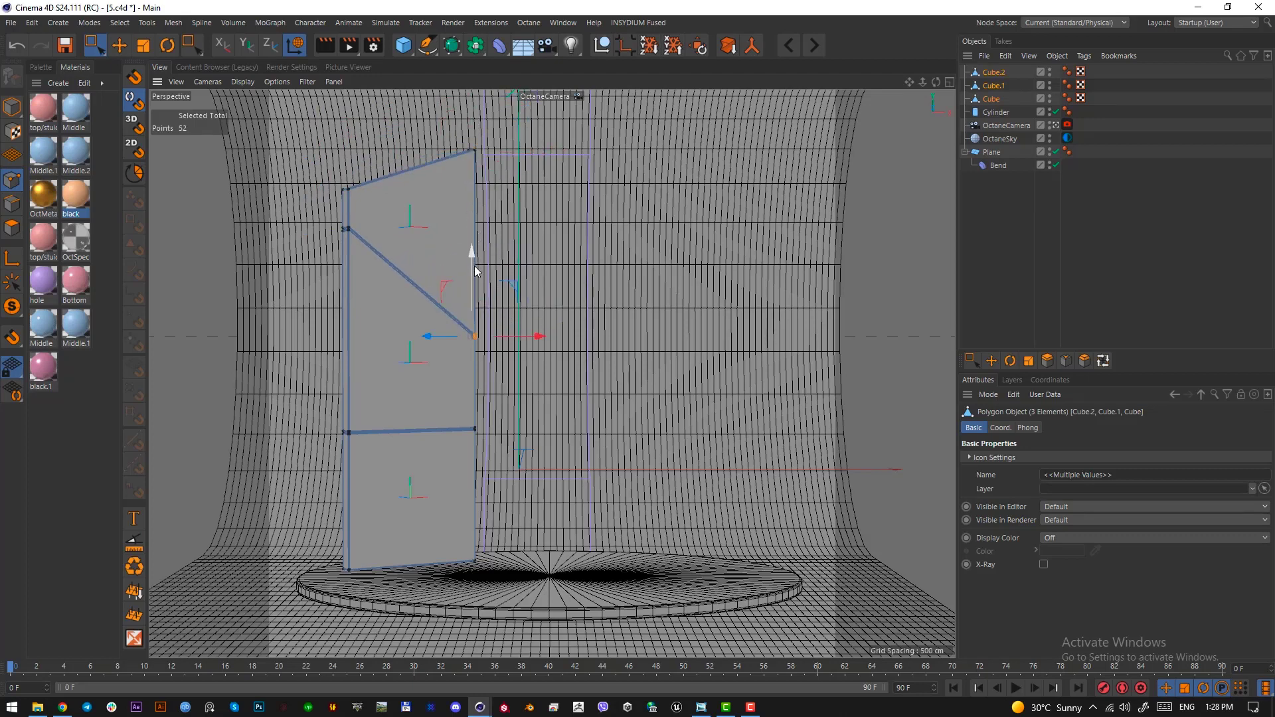
{"action": "left_click", "coordinate": [346, 432]}
{"action": "left_click_drag", "start_coordinate": [345, 370], "coordinate": [354, 441]}
{"action": "left_click_drag", "start_coordinate": [516, 465], "coordinate": [476, 354]}
{"action": "left_click_drag", "start_coordinate": [377, 518], "coordinate": [349, 398]}
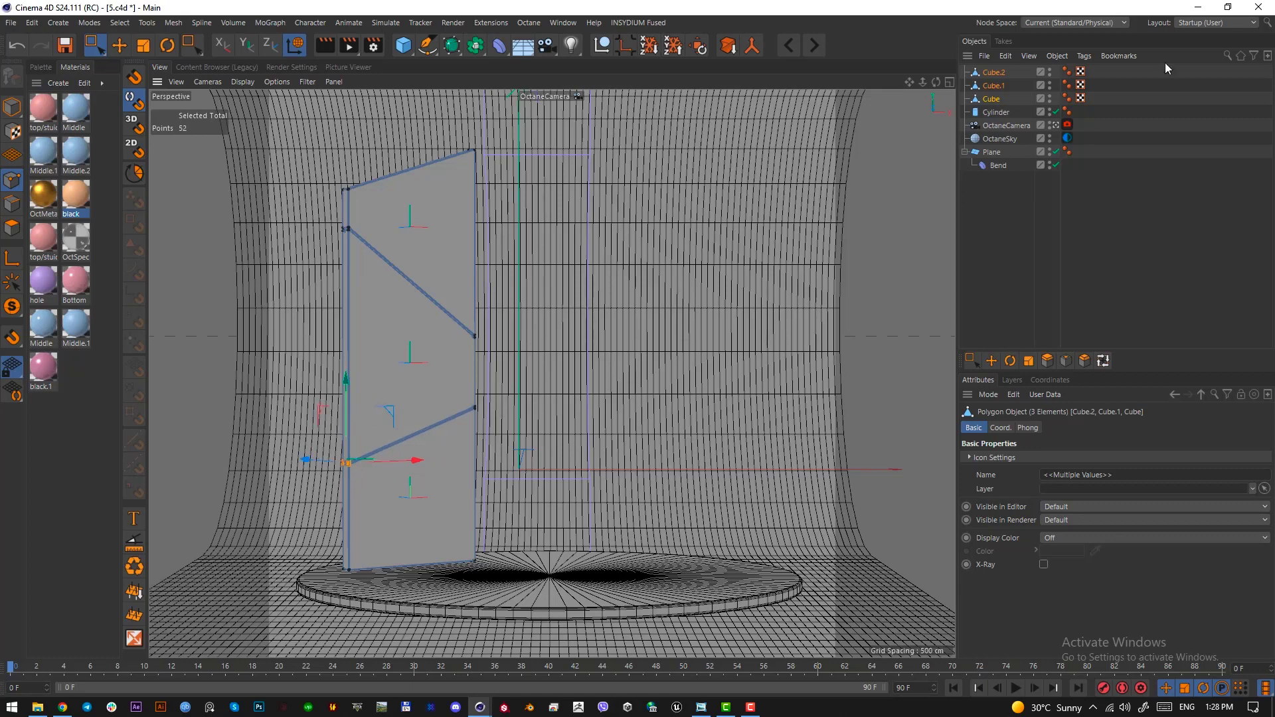
Duplicate the three-piece panel along its own width so the copy continues edge to edge toward the back of the disc.
{"action": "left_click", "coordinate": [16, 107]}
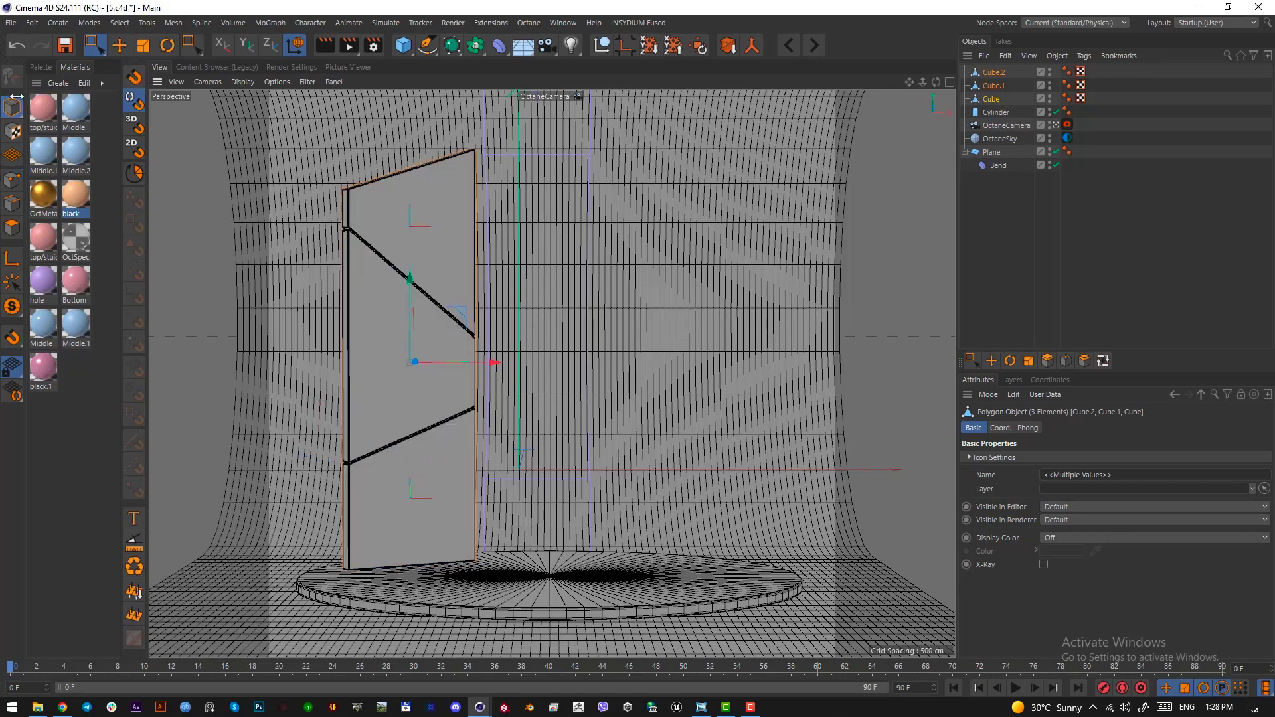
{"action": "left_click", "coordinate": [118, 45]}
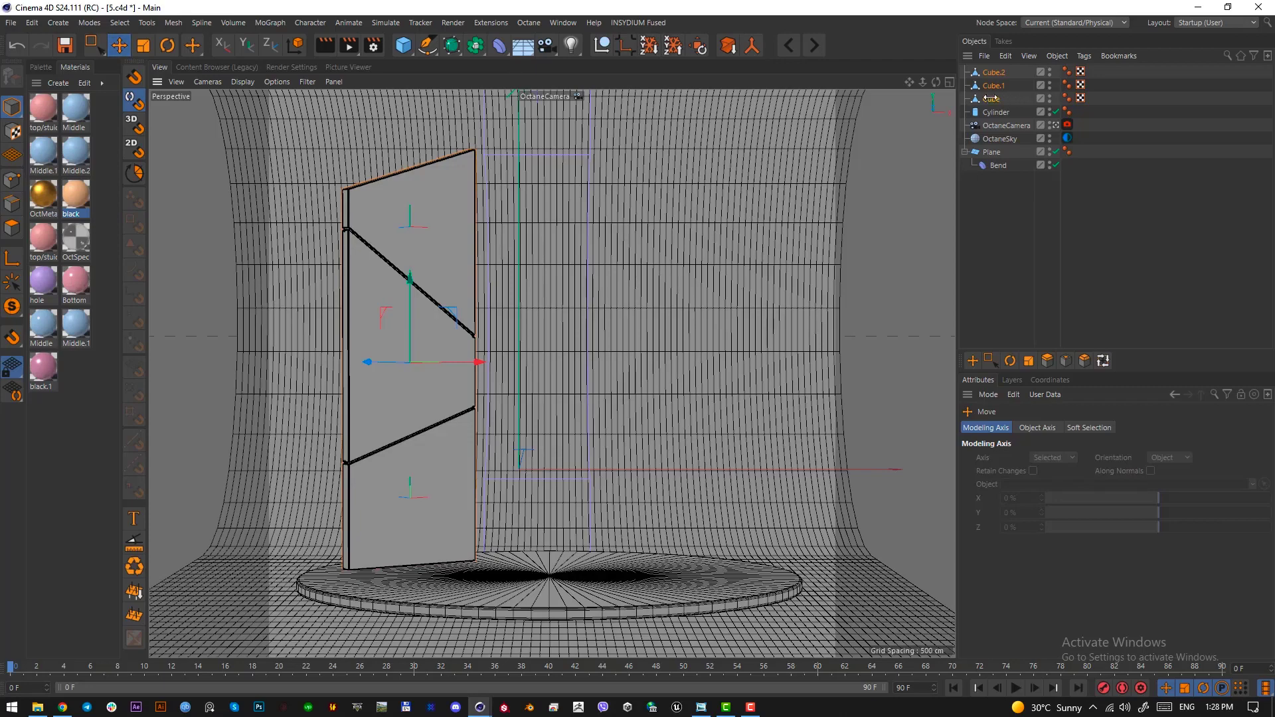
{"action": "key", "text": "F2"}
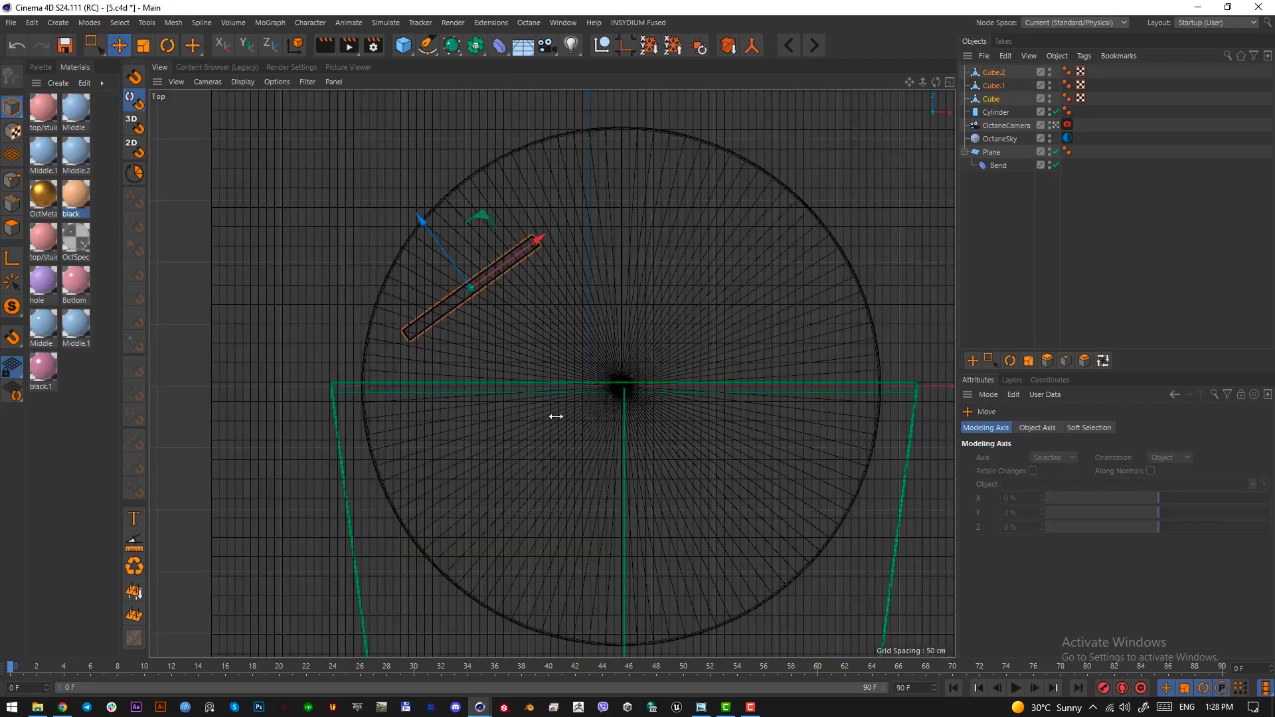
{"action": "scroll", "coordinate": [526, 343], "scroll_direction": "up", "scroll_amount": 1}
{"action": "scroll", "coordinate": [529, 342], "scroll_direction": "down", "scroll_amount": 1}
{"action": "middle_click_drag", "start_coordinate": [531, 341], "coordinate": [483, 420], "text": "alt"}
{"action": "left_click_drag", "start_coordinate": [457, 365], "coordinate": [576, 274]}
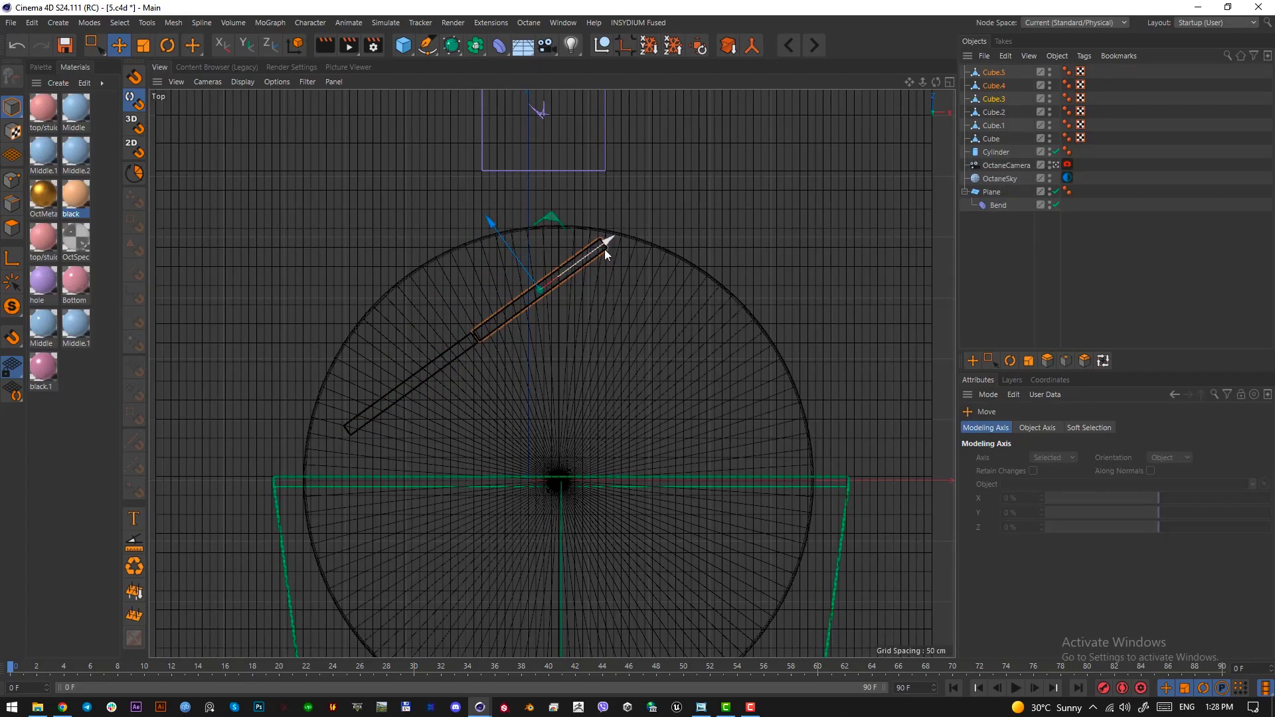
{"action": "key", "text": "F1"}
Reshape the copied panel's points to steepen its top edge and slant both seams upward to the right.
{"action": "left_click", "coordinate": [12, 180]}
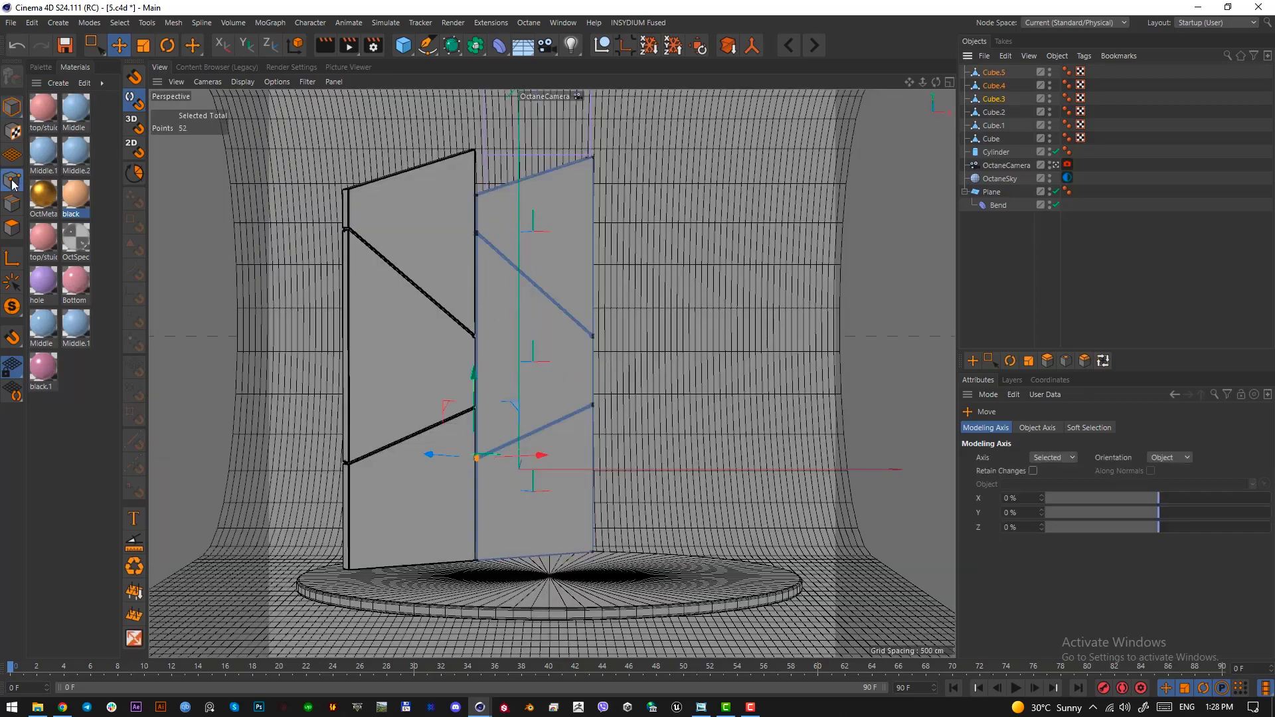
{"action": "left_click_drag", "start_coordinate": [93, 44], "coordinate": [130, 85]}
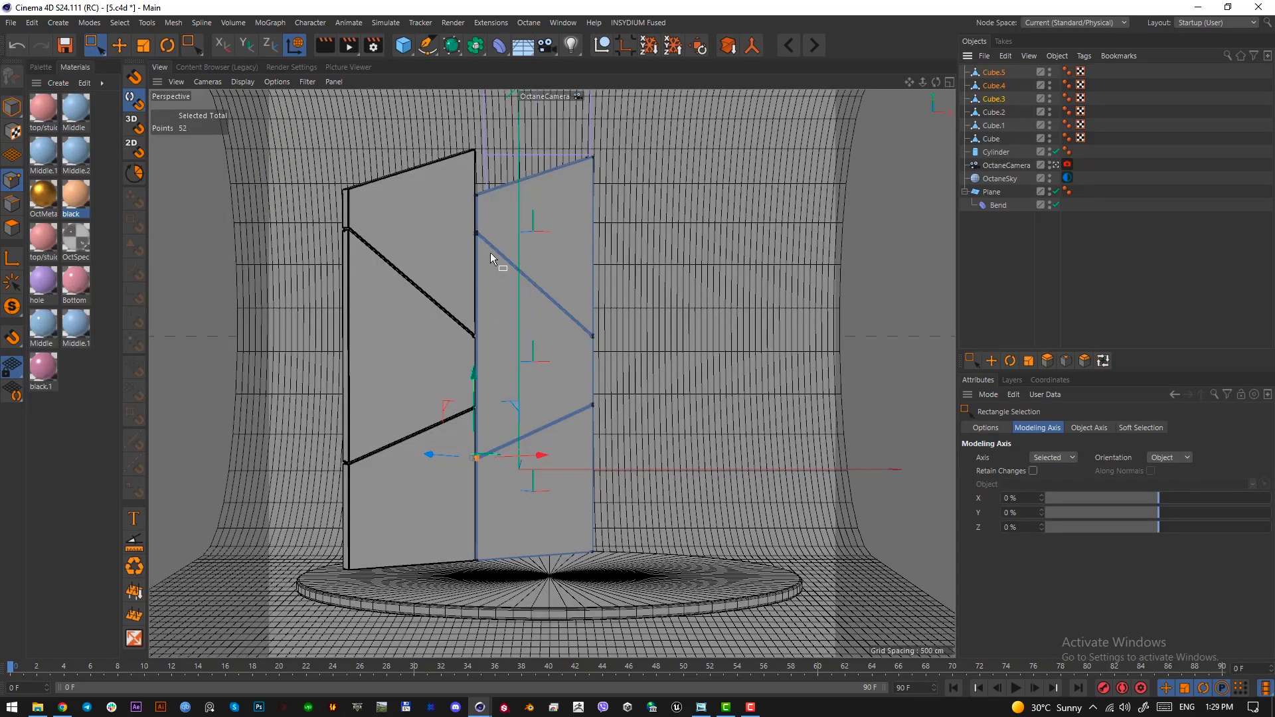
{"action": "left_click_drag", "start_coordinate": [493, 253], "coordinate": [481, 174]}
{"action": "left_click_drag", "start_coordinate": [640, 184], "coordinate": [565, 133]}
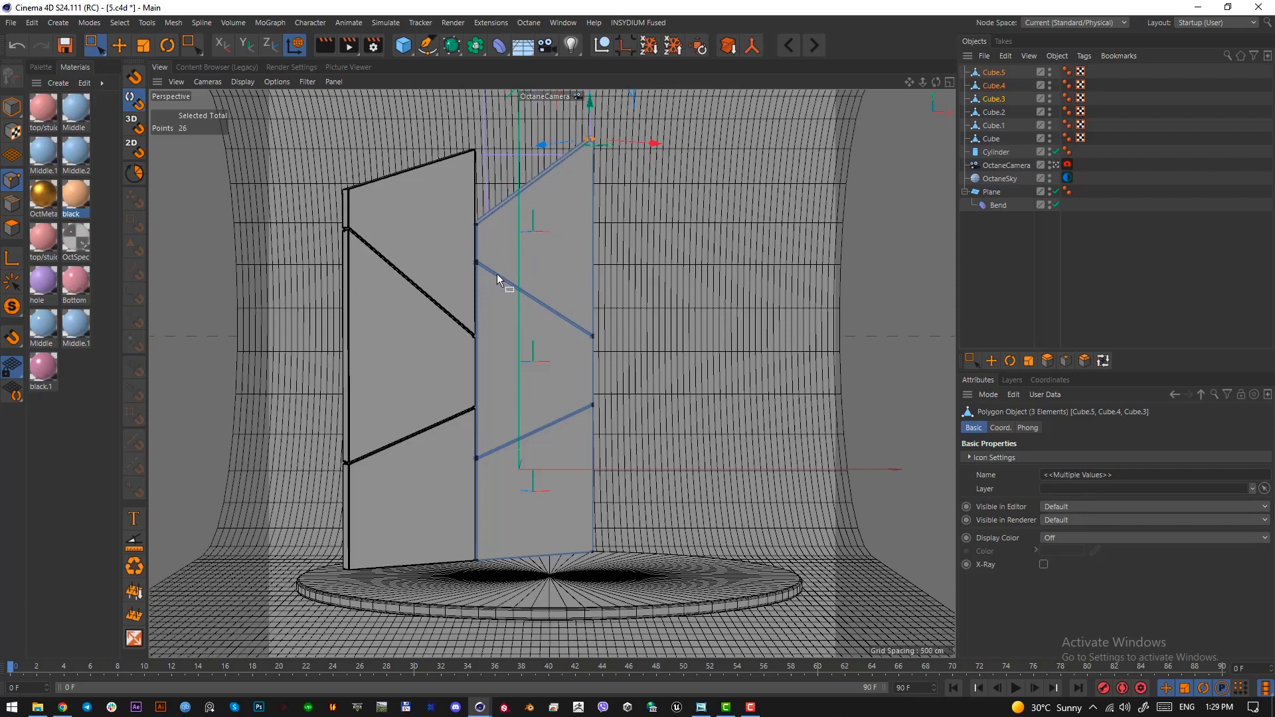
{"action": "left_click_drag", "start_coordinate": [497, 275], "coordinate": [475, 257]}
{"action": "left_click_drag", "start_coordinate": [616, 355], "coordinate": [596, 198]}
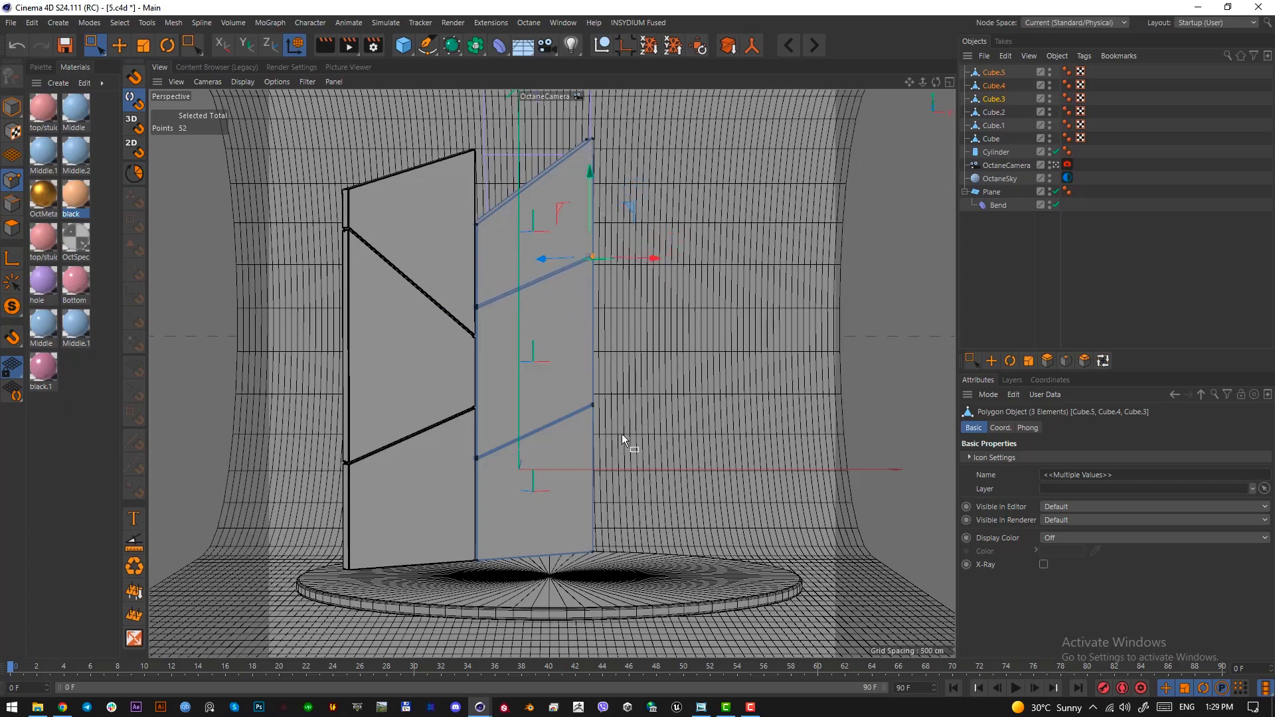
{"action": "left_click_drag", "start_coordinate": [622, 433], "coordinate": [579, 393]}
{"action": "left_click_drag", "start_coordinate": [593, 346], "coordinate": [594, 270]}
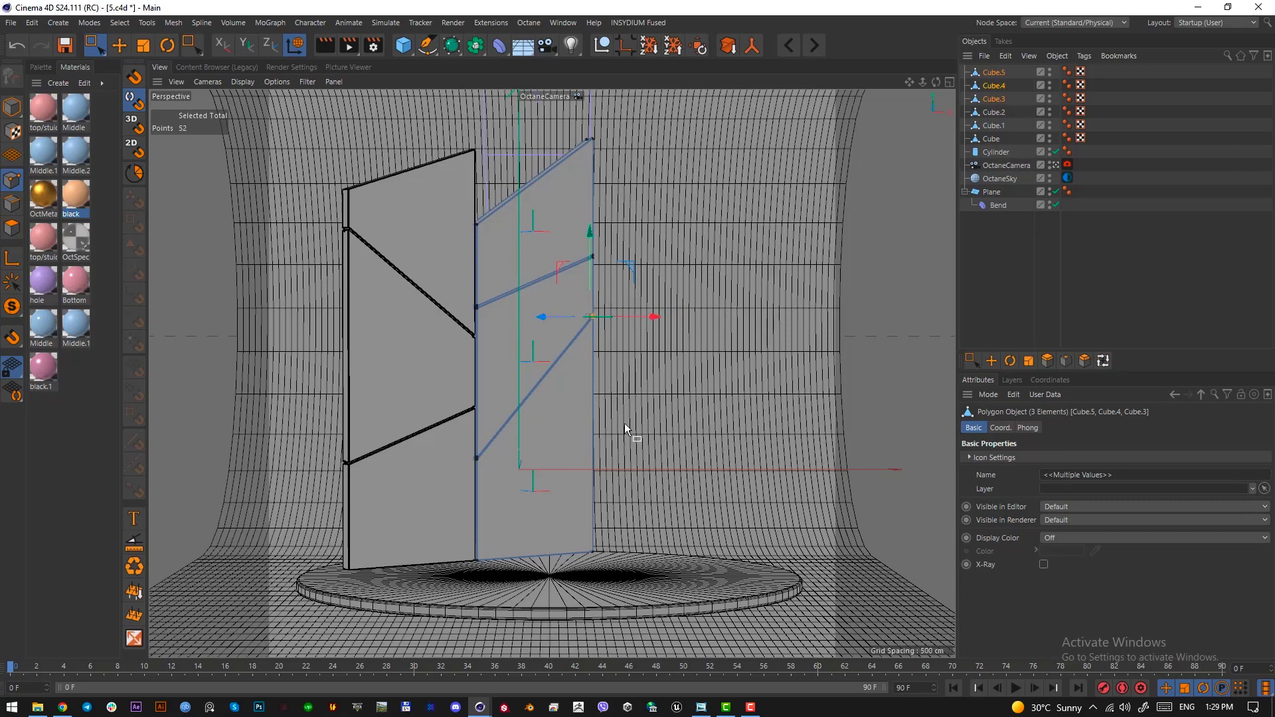
Add a cube about 33 cm thick and 139 cm long, angled against the second panel's rear end.
{"action": "left_click", "coordinate": [12, 110]}
{"action": "left_click", "coordinate": [404, 45]}
{"action": "key", "text": "F2"}
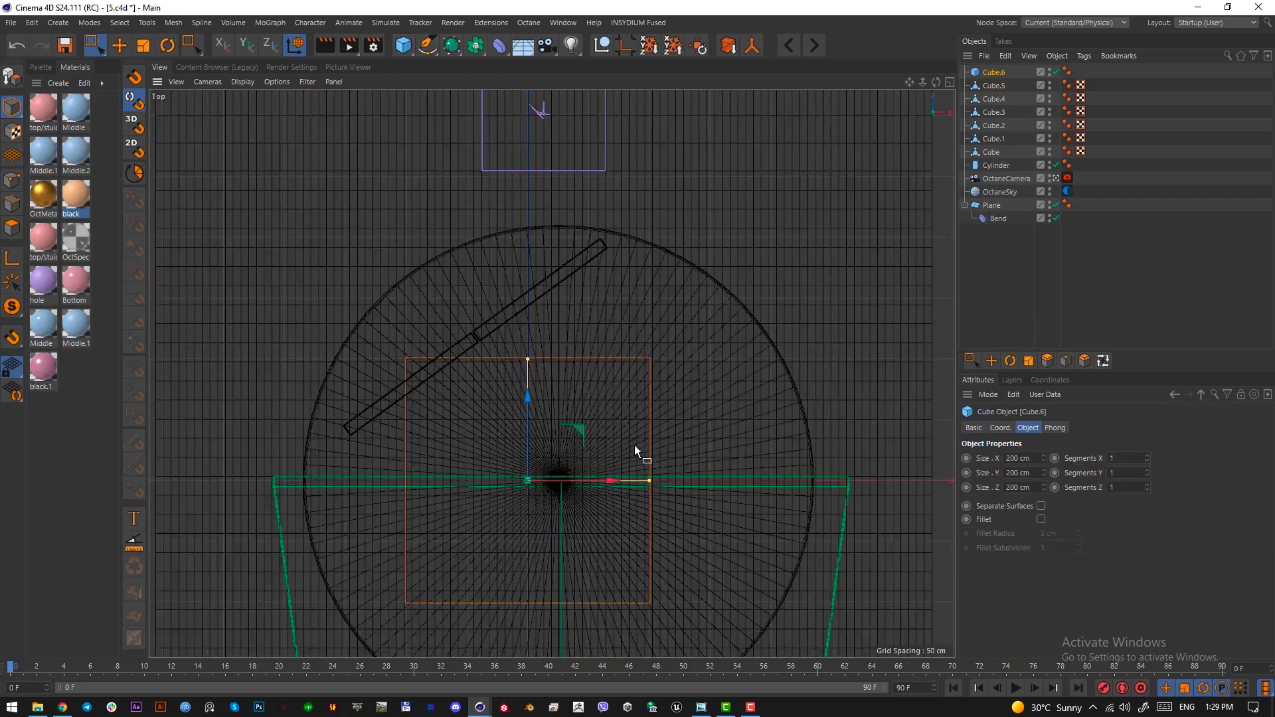
{"action": "scroll", "coordinate": [662, 361], "scroll_direction": "down", "scroll_amount": 1}
{"action": "middle_click_drag", "start_coordinate": [661, 362], "coordinate": [613, 398], "text": "alt"}
{"action": "key", "text": "e"}
{"action": "left_click_drag", "start_coordinate": [589, 454], "coordinate": [688, 364]}
{"action": "key", "text": "r"}
{"action": "left_click_drag", "start_coordinate": [663, 458], "coordinate": [702, 385]}
{"action": "key", "text": "e"}
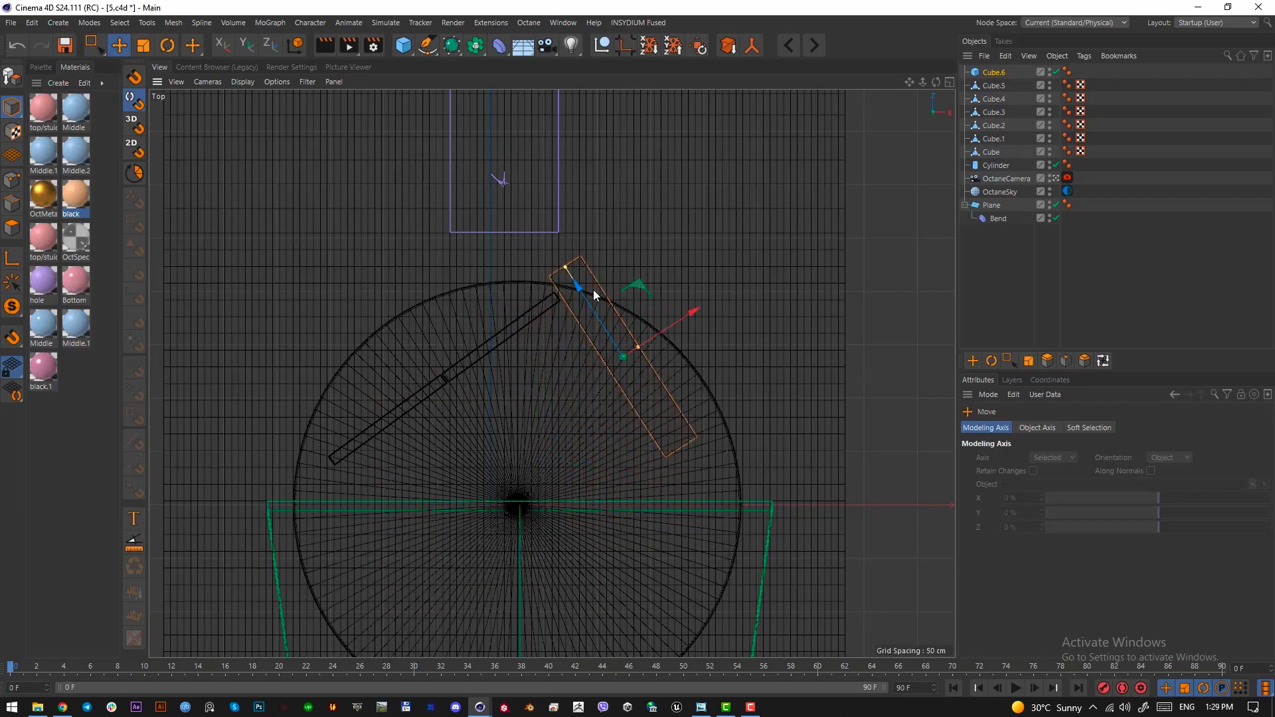
{"action": "left_click_drag", "start_coordinate": [562, 266], "coordinate": [585, 298]}
{"action": "key", "text": "F1"}
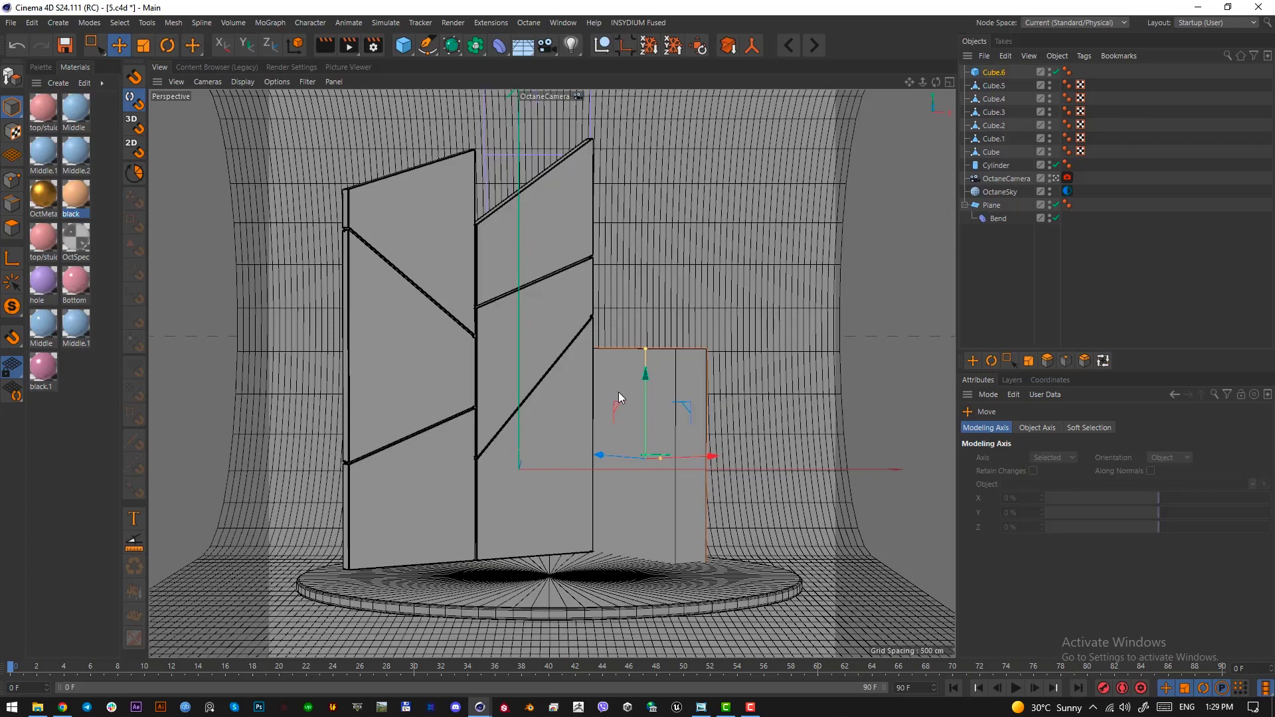
Shift all panel pieces and the new block together toward the front left of the disc.
{"action": "left_click", "coordinate": [992, 73]}
{"action": "left_click", "coordinate": [993, 152], "text": "shift"}
{"action": "key", "text": "F2"}
{"action": "left_click_drag", "start_coordinate": [685, 376], "coordinate": [663, 400]}
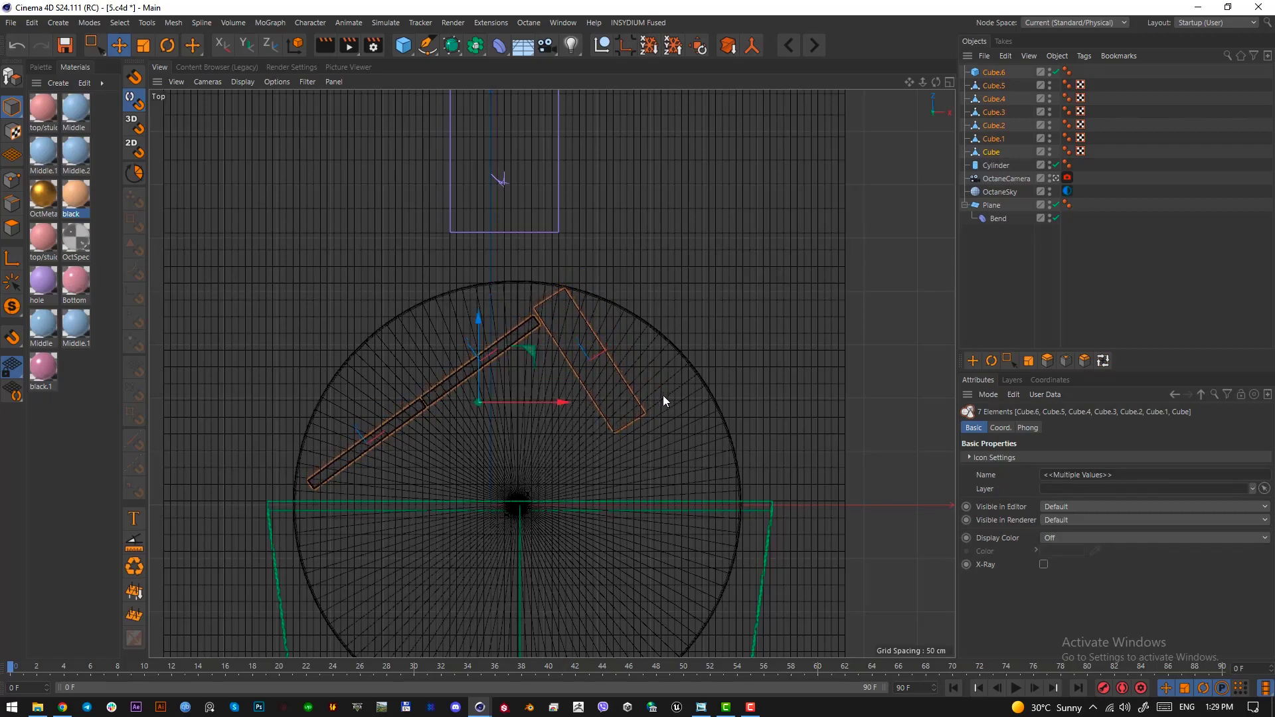
Rotate the block to a shallower angle, fit it against the panel's end and reduce its height to about 174 cm.
{"action": "left_click", "coordinate": [603, 339]}
{"action": "key", "text": "r"}
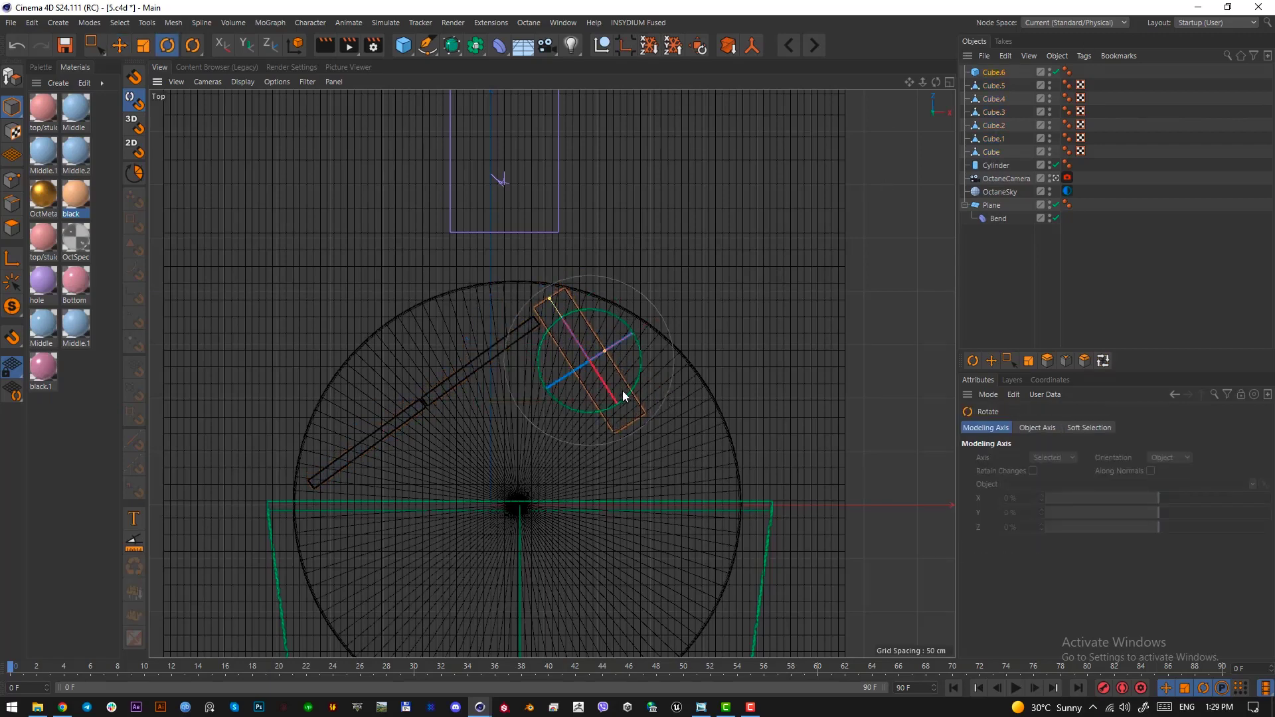
{"action": "left_click_drag", "start_coordinate": [628, 398], "coordinate": [647, 382]}
{"action": "key", "text": "e"}
{"action": "left_click_drag", "start_coordinate": [678, 383], "coordinate": [684, 369]}
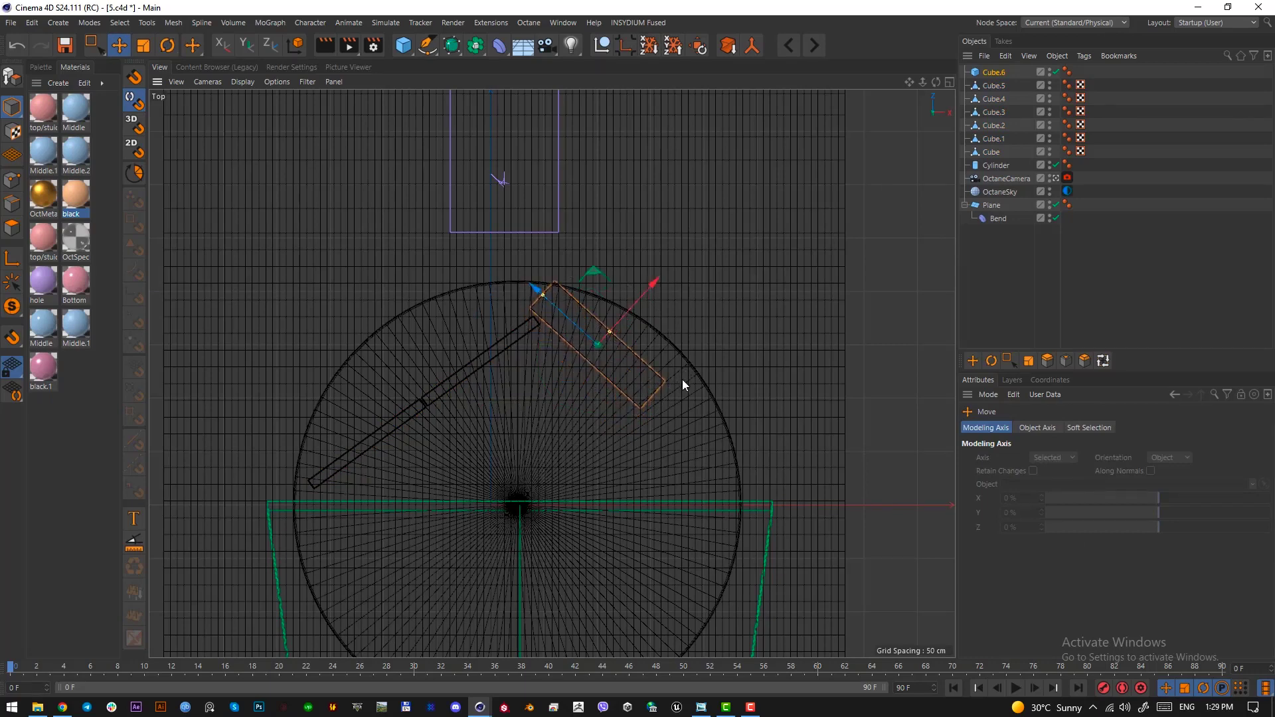
{"action": "key", "text": "F1"}
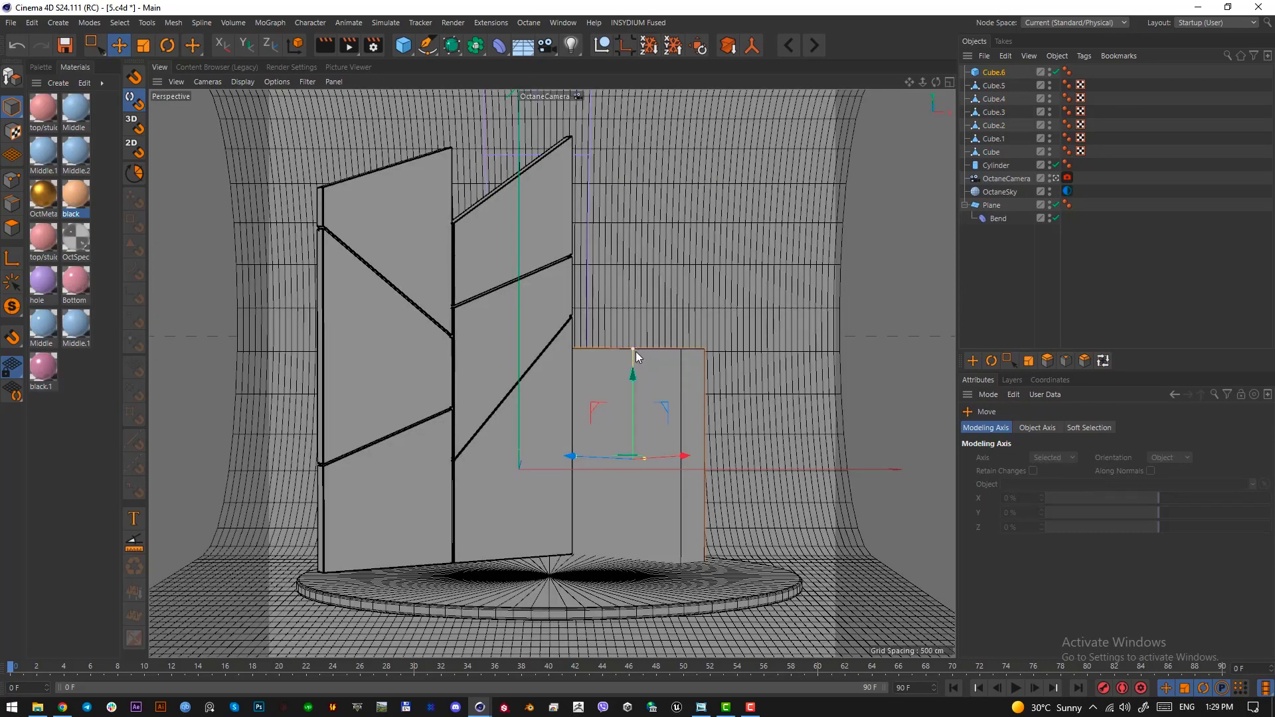
{"action": "left_click_drag", "start_coordinate": [636, 364], "coordinate": [638, 388]}
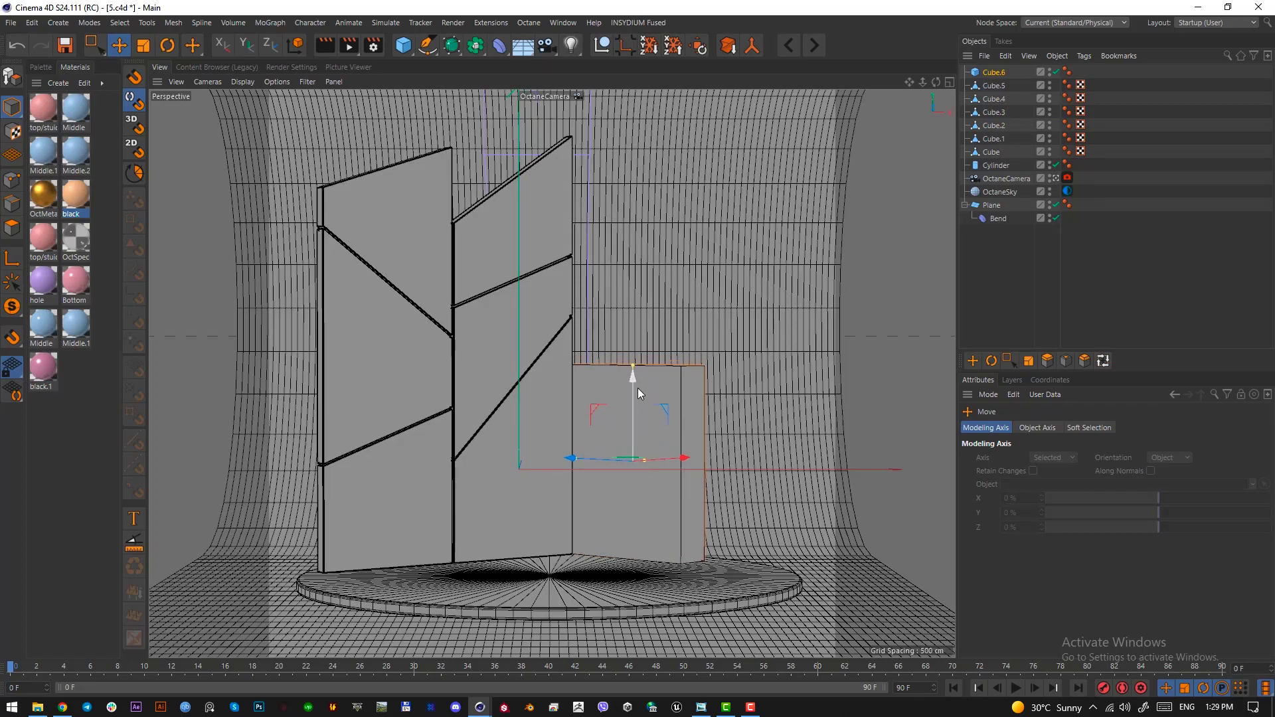
Enable Fillet on the block with a 2 cm radius and check its fit against the panel from above.
{"action": "left_click", "coordinate": [995, 73]}
{"action": "left_click", "coordinate": [1042, 519]}
{"action": "left_click", "coordinate": [1050, 533]}
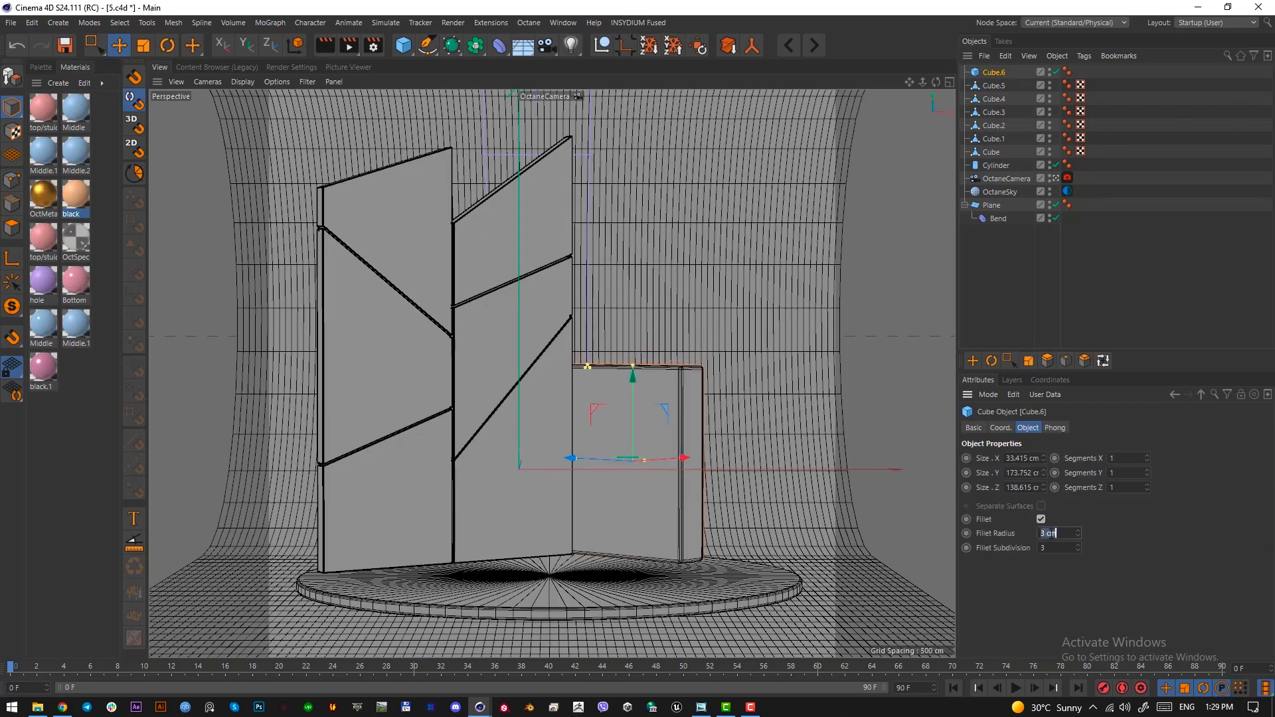
{"action": "type", "text": "2"}
{"action": "key", "text": "Return"}
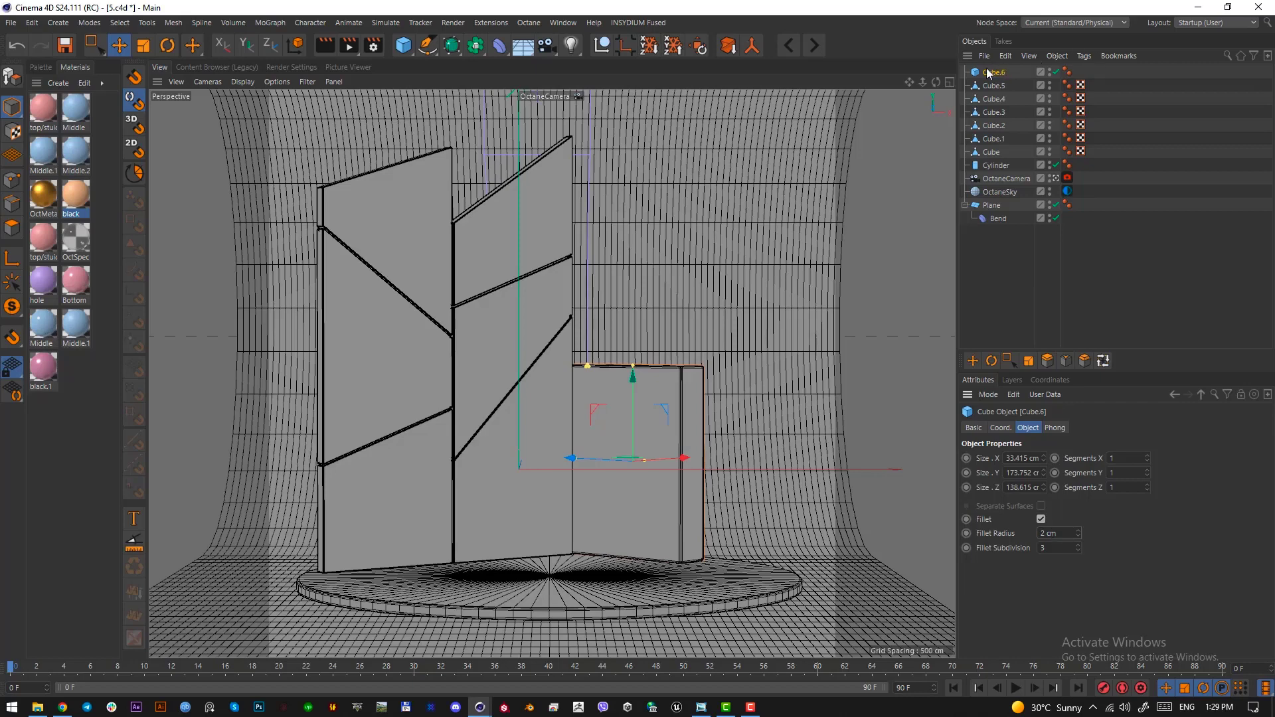
{"action": "key", "text": "F2"}
{"action": "scroll", "coordinate": [620, 293], "scroll_direction": "up", "scroll_amount": 5}
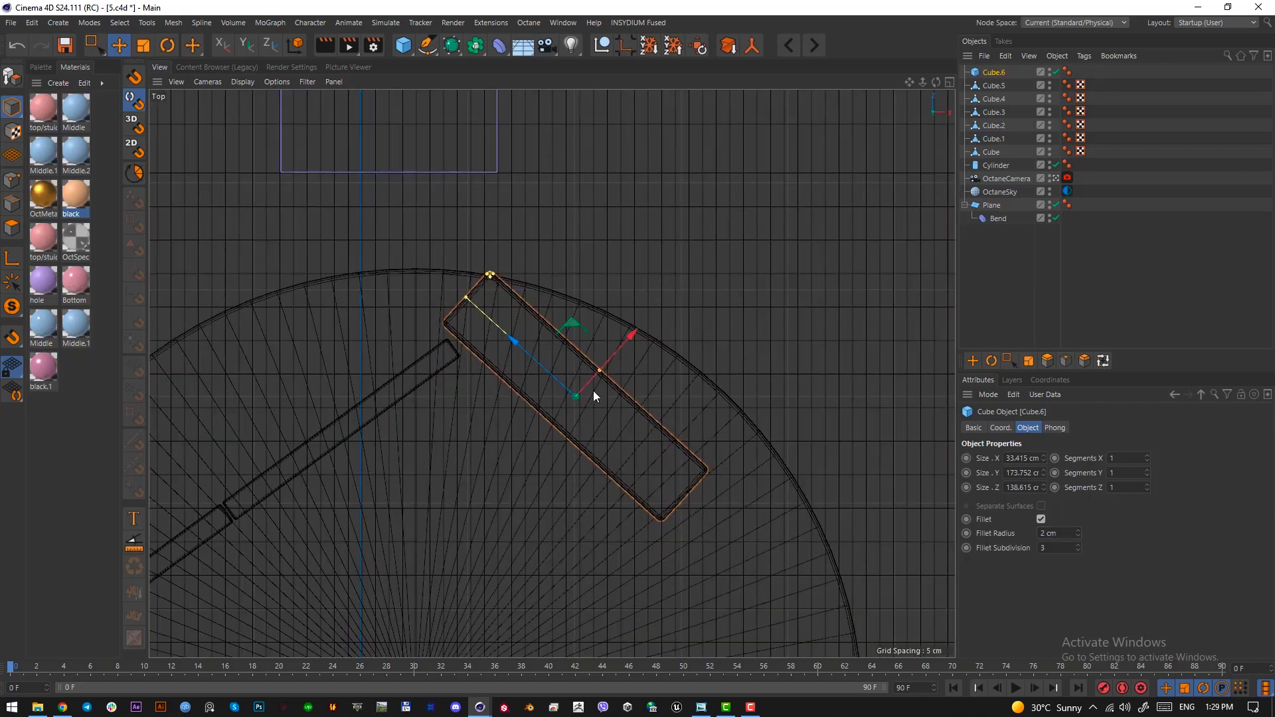
Thin the block beside the second panel to about 24 cm and convert it to an editable polygon object.
{"action": "left_click_drag", "start_coordinate": [592, 391], "coordinate": [593, 378]}
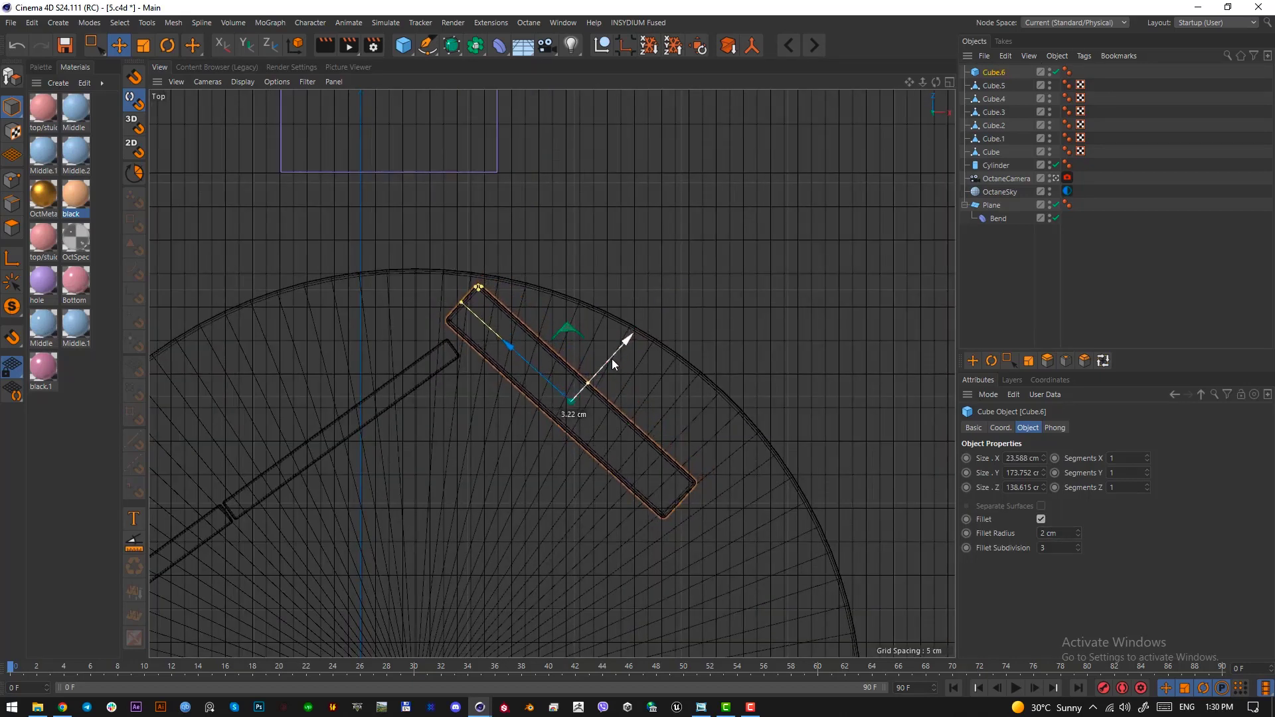
{"action": "key", "text": "F1"}
{"action": "key", "text": "c"}
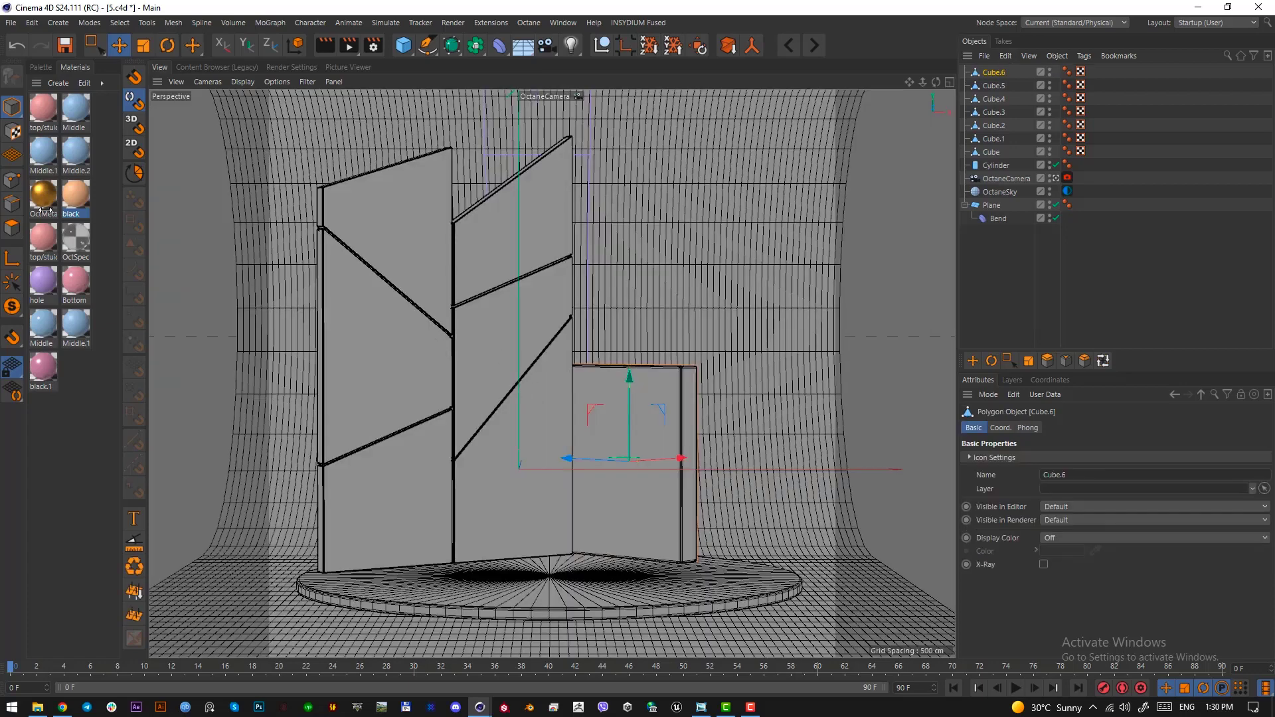
Raise the block's top points on the panel side so its upper edge slopes down away from the panels.
{"action": "left_click", "coordinate": [12, 180]}
{"action": "left_click_drag", "start_coordinate": [94, 45], "coordinate": [128, 85]}
{"action": "left_click_drag", "start_coordinate": [598, 408], "coordinate": [428, 220]}
{"action": "left_click_drag", "start_coordinate": [576, 316], "coordinate": [579, 238]}
{"action": "left_click", "coordinate": [12, 106]}
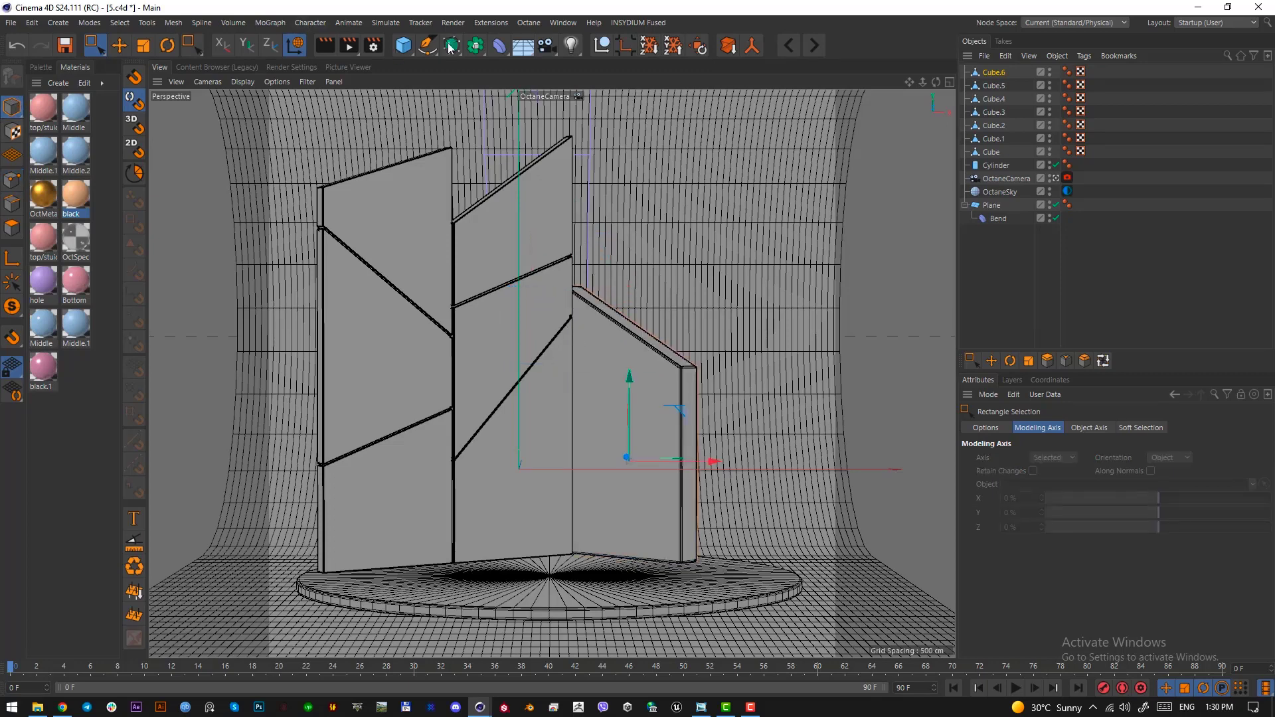
Add a cylinder 5 cm high with 1 height segment and 100 rotation segments.
{"action": "left_click", "coordinate": [404, 44]}
{"action": "left_click", "coordinate": [652, 70]}
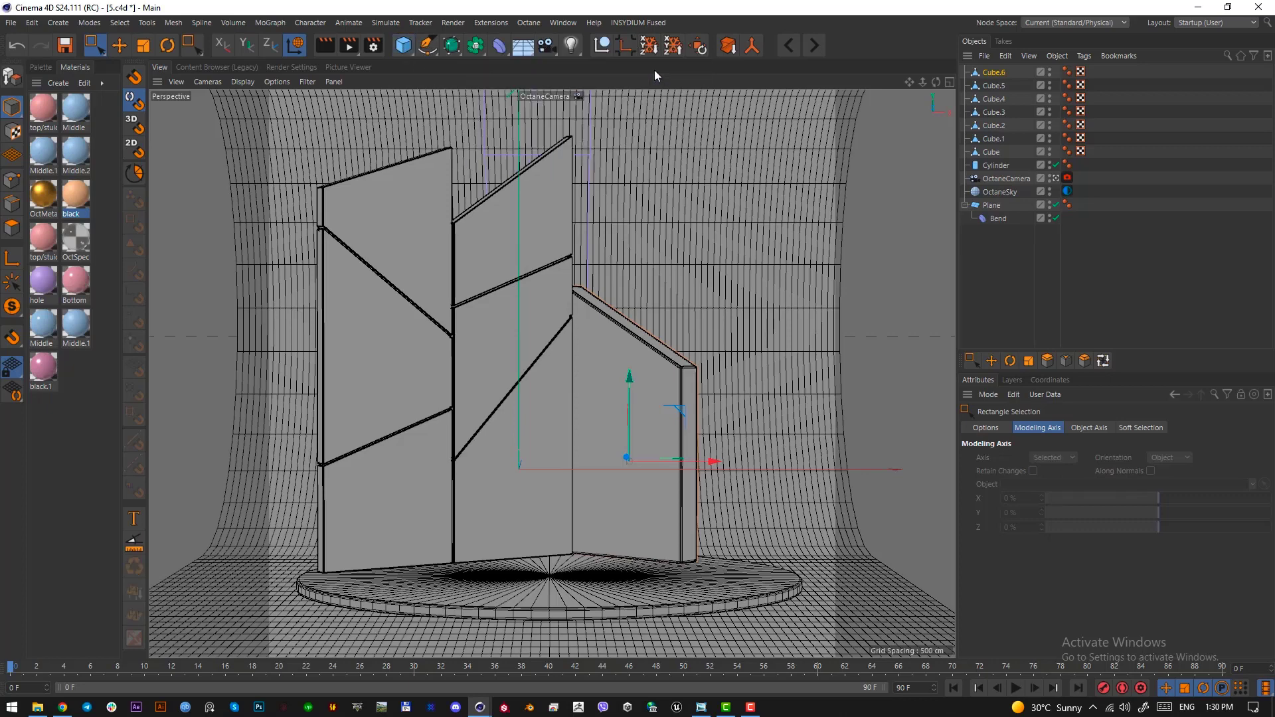
{"action": "double_click", "coordinate": [1069, 489]}
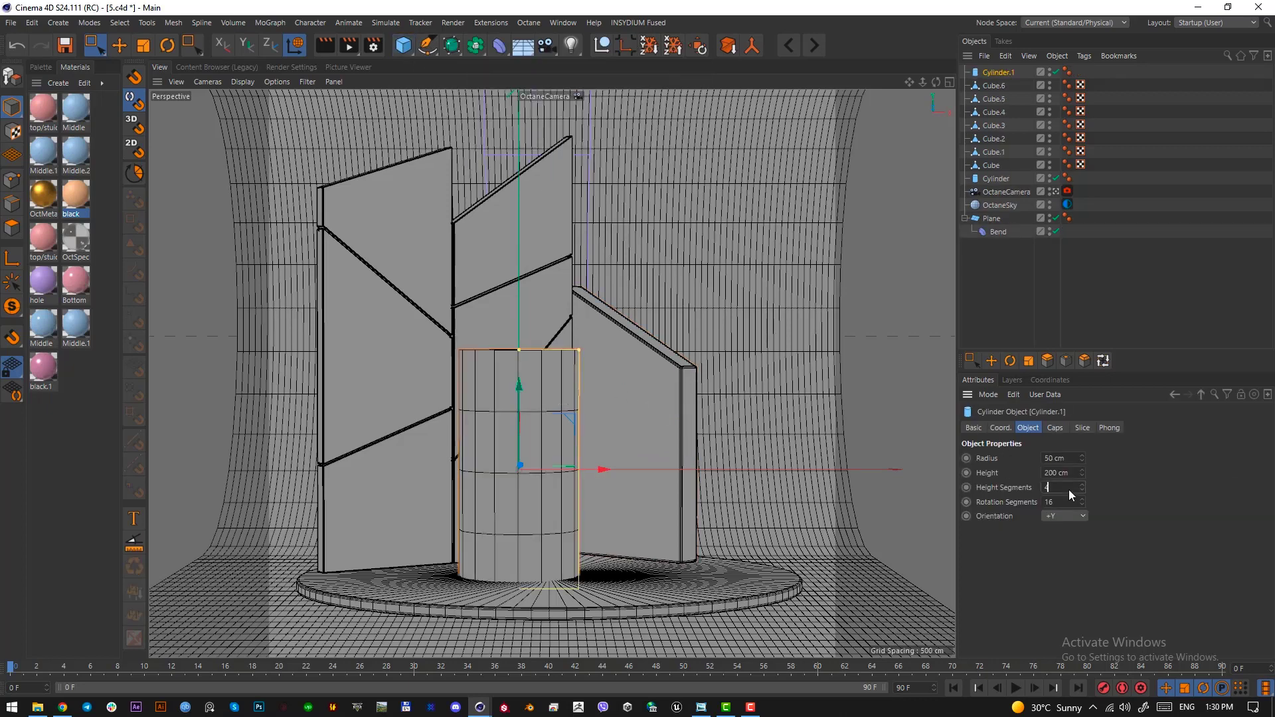
{"action": "type", "text": "1"}
{"action": "key", "text": "Return"}
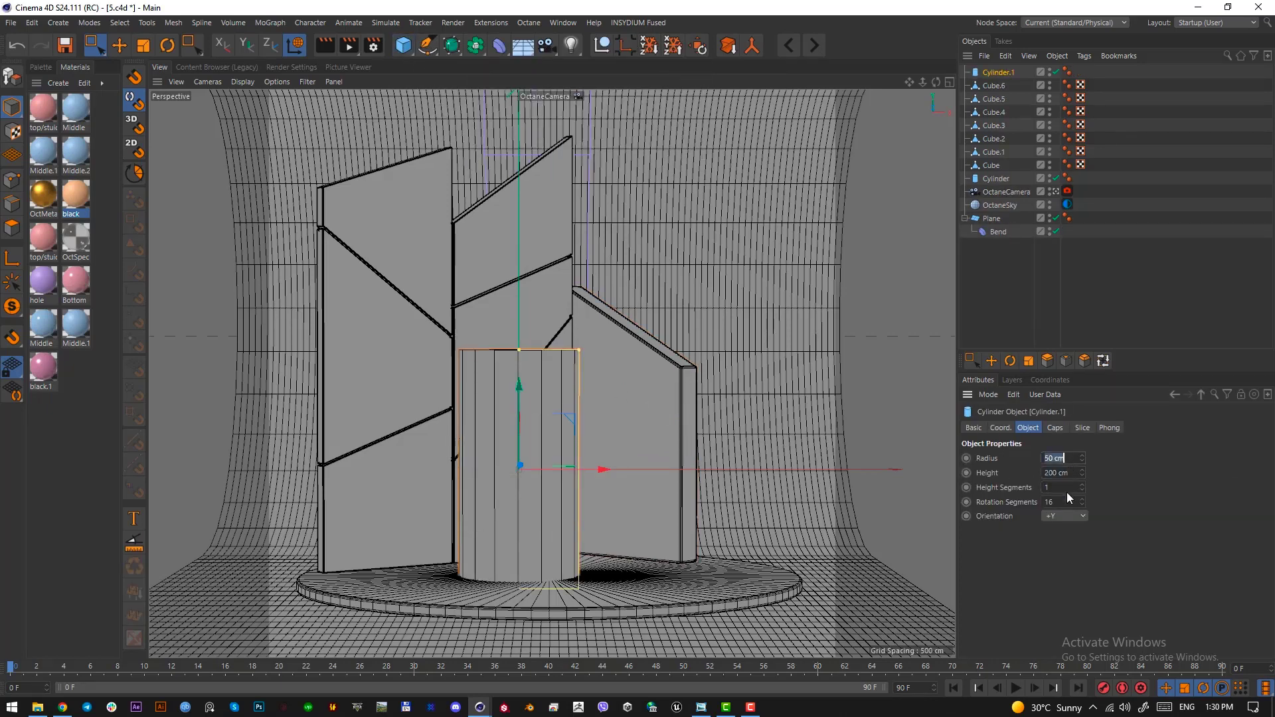
{"action": "double_click", "coordinate": [1066, 501]}
{"action": "type", "text": "100"}
{"action": "key", "text": "Return"}
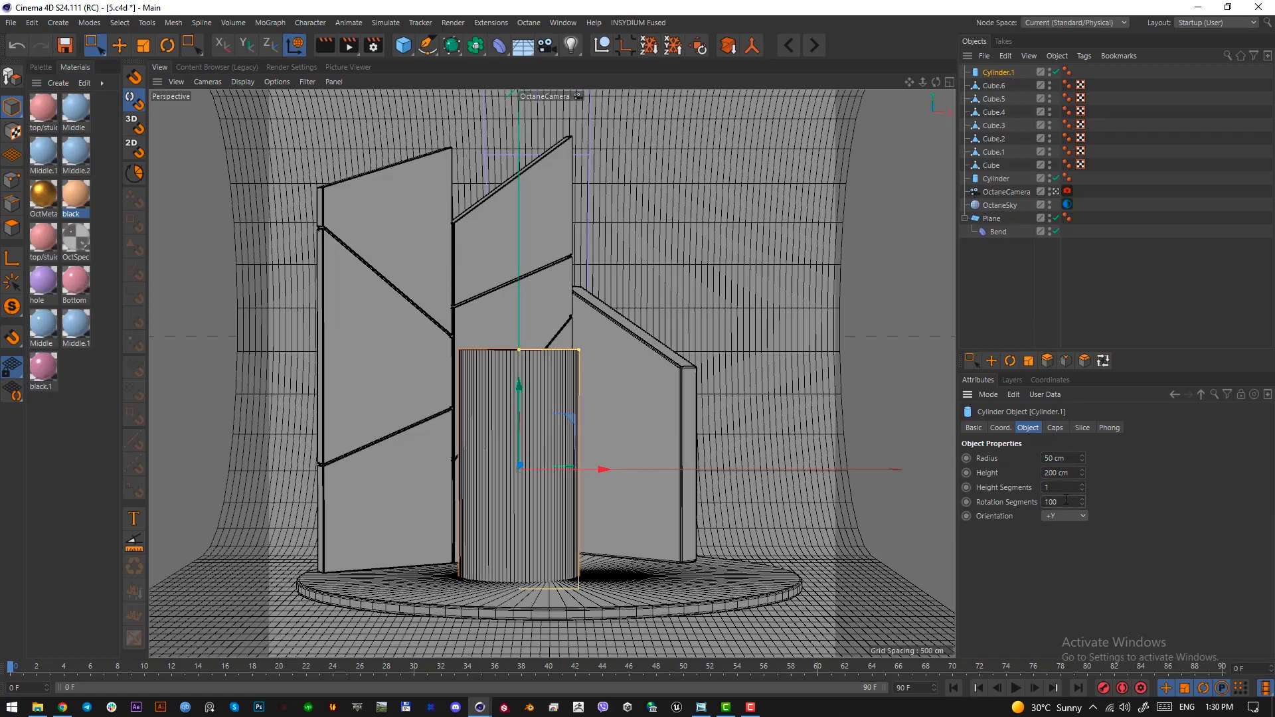
{"action": "type", "text": "5"}
{"action": "key", "text": "Return"}
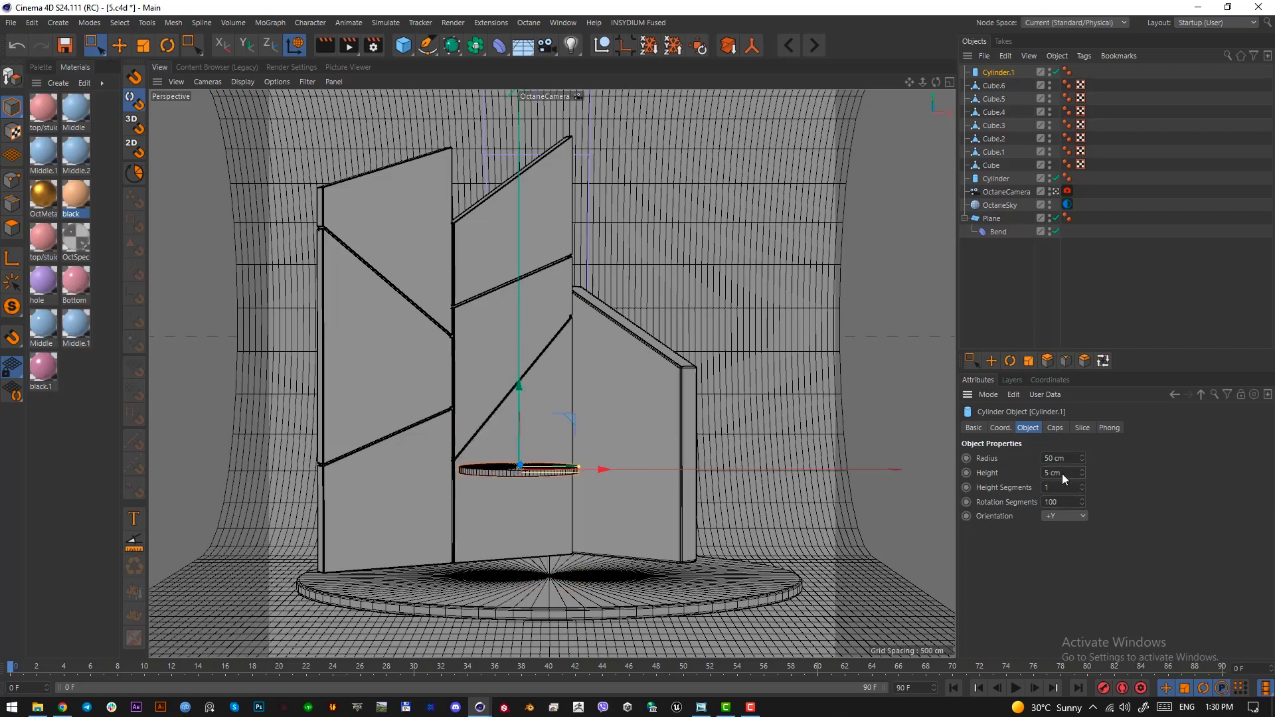
Enable Fillet on the cylinder's caps with 1 segment and a 1 cm radius.
{"action": "left_click", "coordinate": [1055, 428]}
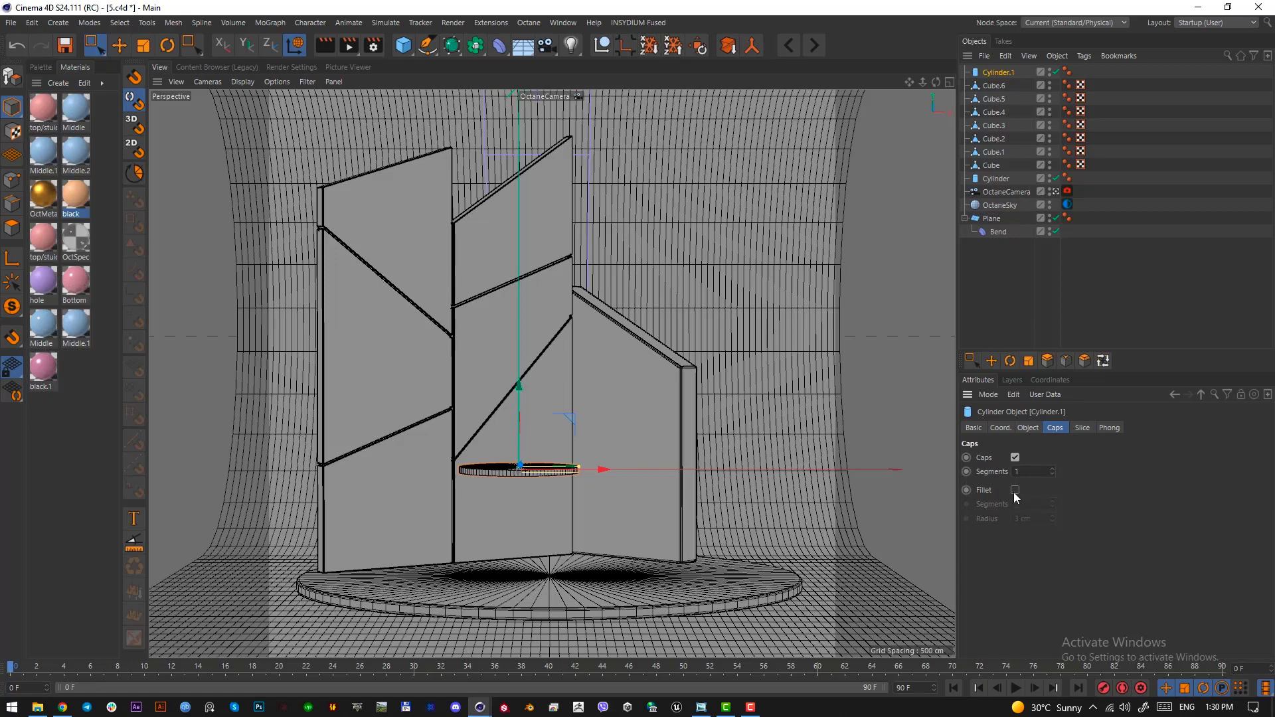
{"action": "left_click", "coordinate": [1015, 490]}
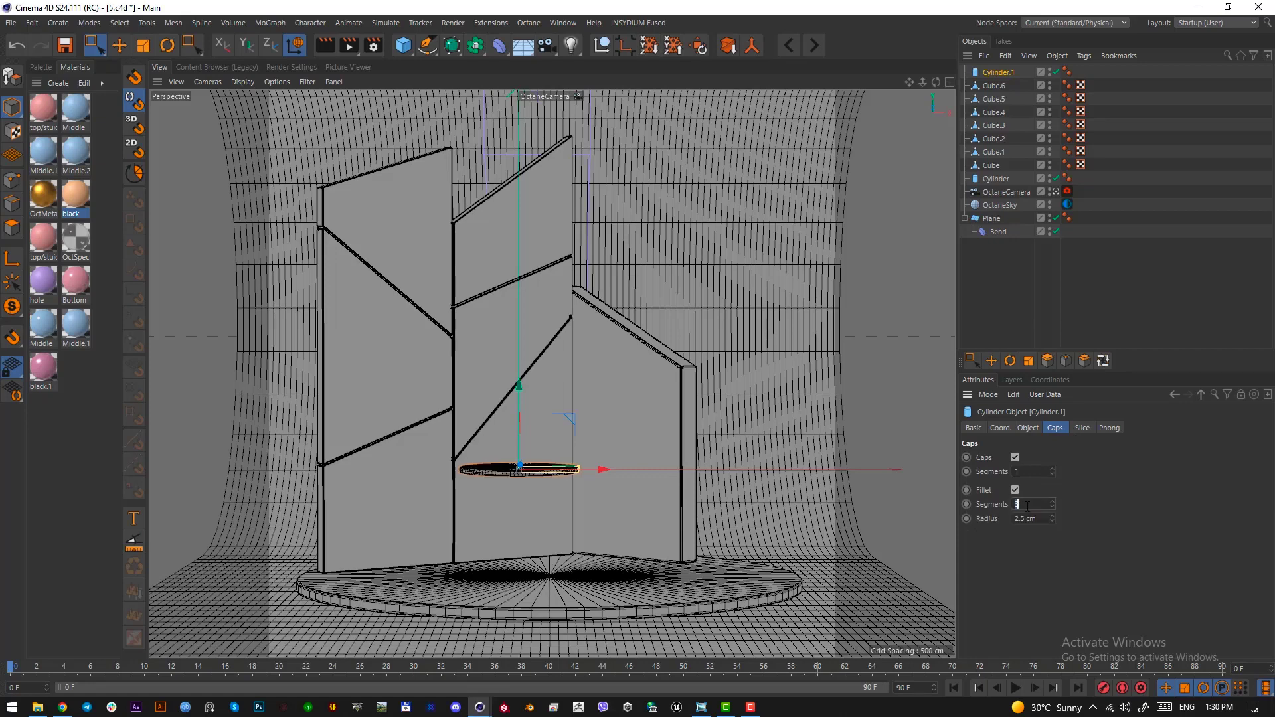
{"action": "type", "text": "1"}
{"action": "key", "text": "Return"}
{"action": "double_click", "coordinate": [1027, 506]}
{"action": "type", "text": "1"}
{"action": "key", "text": "Tab"}
{"action": "type", "text": "1"}
{"action": "key", "text": "Return"}
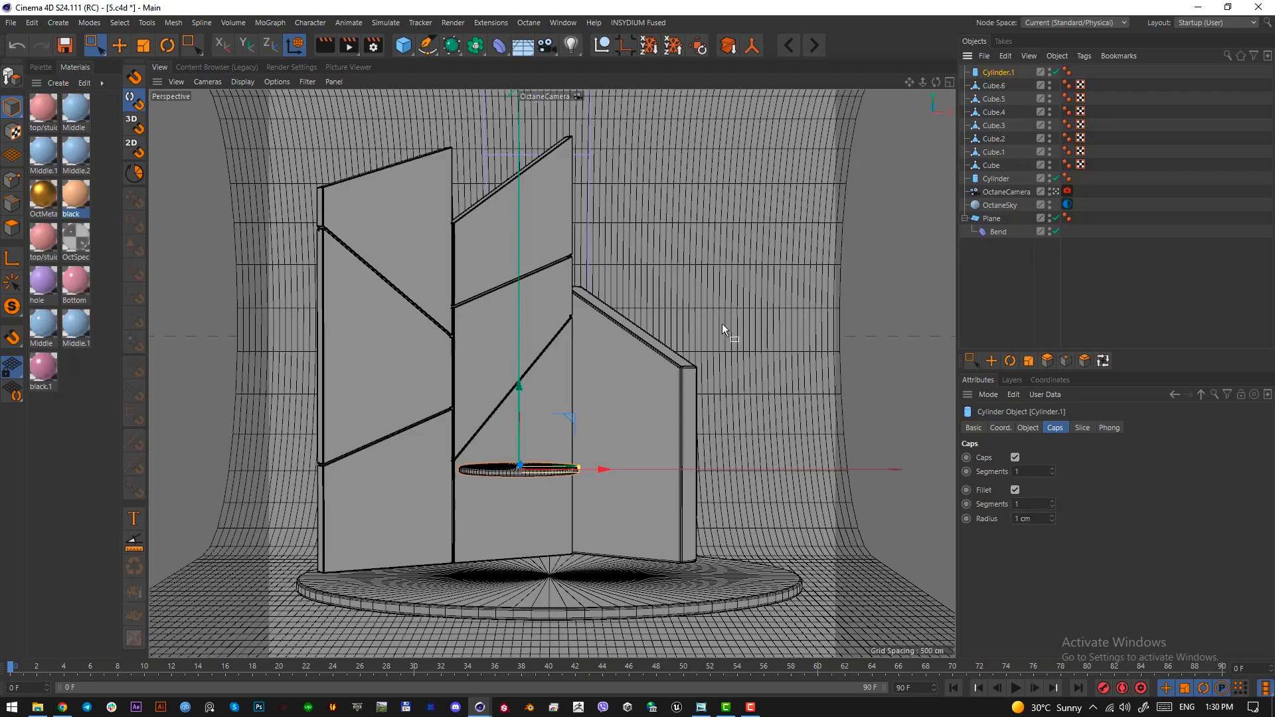
Rotate the thin cylinder upright to face the camera and move it back behind the panels and the large disc.
{"action": "key", "text": "r"}
{"action": "left_click_drag", "start_coordinate": [530, 489], "coordinate": [546, 654]}
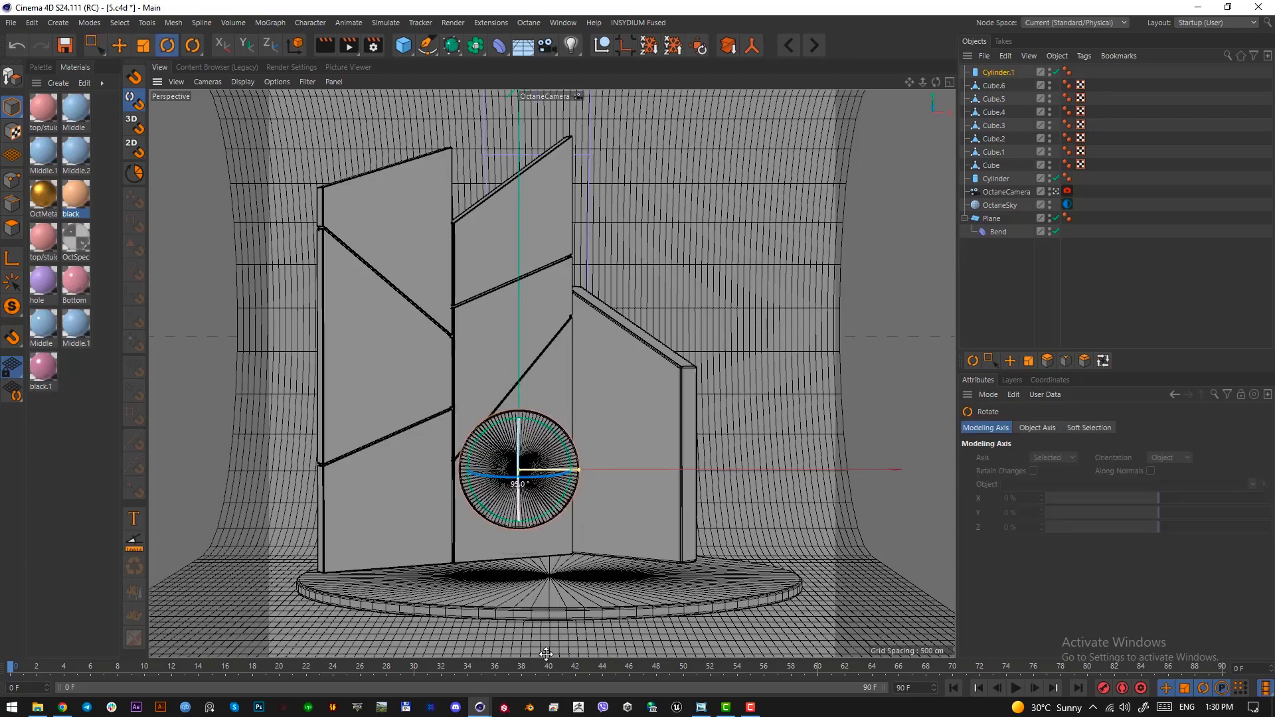
{"action": "key", "text": "F2"}
{"action": "key", "text": "e"}
{"action": "scroll", "coordinate": [671, 341], "scroll_direction": "up", "scroll_amount": 3}
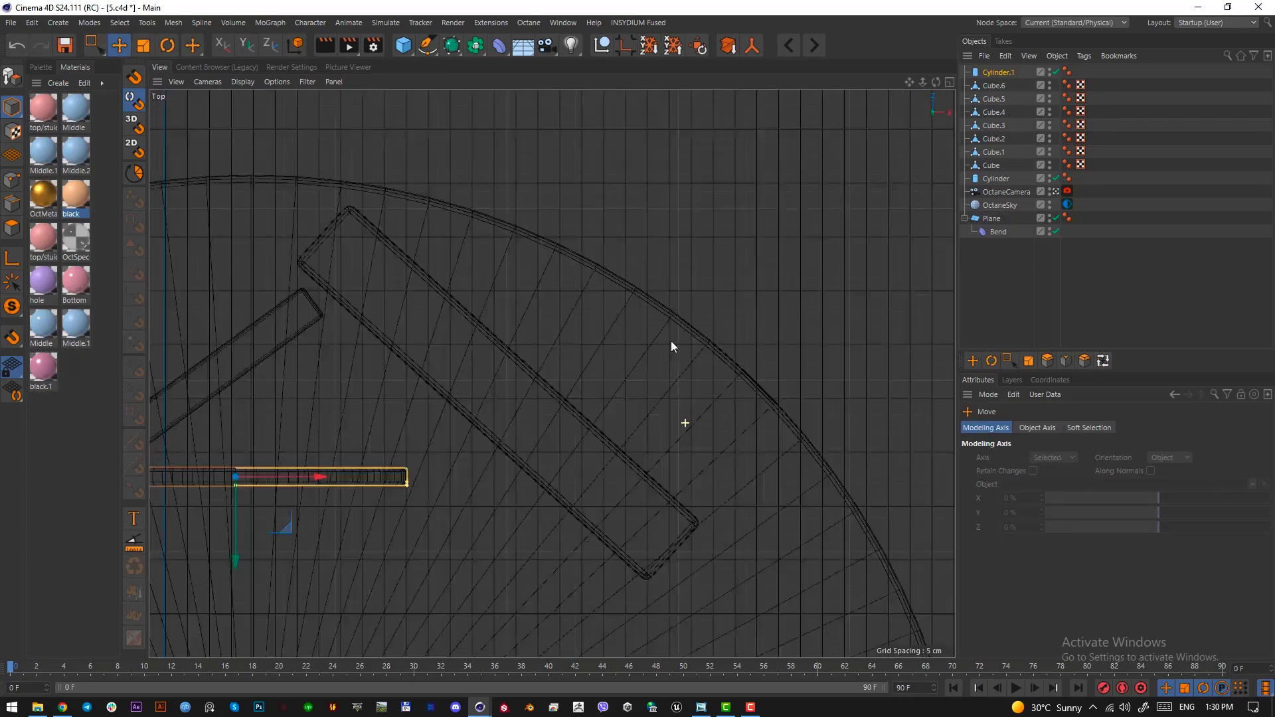
{"action": "scroll", "coordinate": [671, 345], "scroll_direction": "down", "scroll_amount": 5}
{"action": "left_click_drag", "start_coordinate": [623, 472], "coordinate": [588, 449]}
Raise and scale the upright cylinder so it peeks out above the sloped block beside the second panel.
{"action": "key", "text": "F1"}
{"action": "key", "text": "t"}
{"action": "key", "text": "e"}
{"action": "left_click", "coordinate": [612, 453]}
{"action": "key", "text": "t"}
{"action": "left_click", "coordinate": [672, 232]}
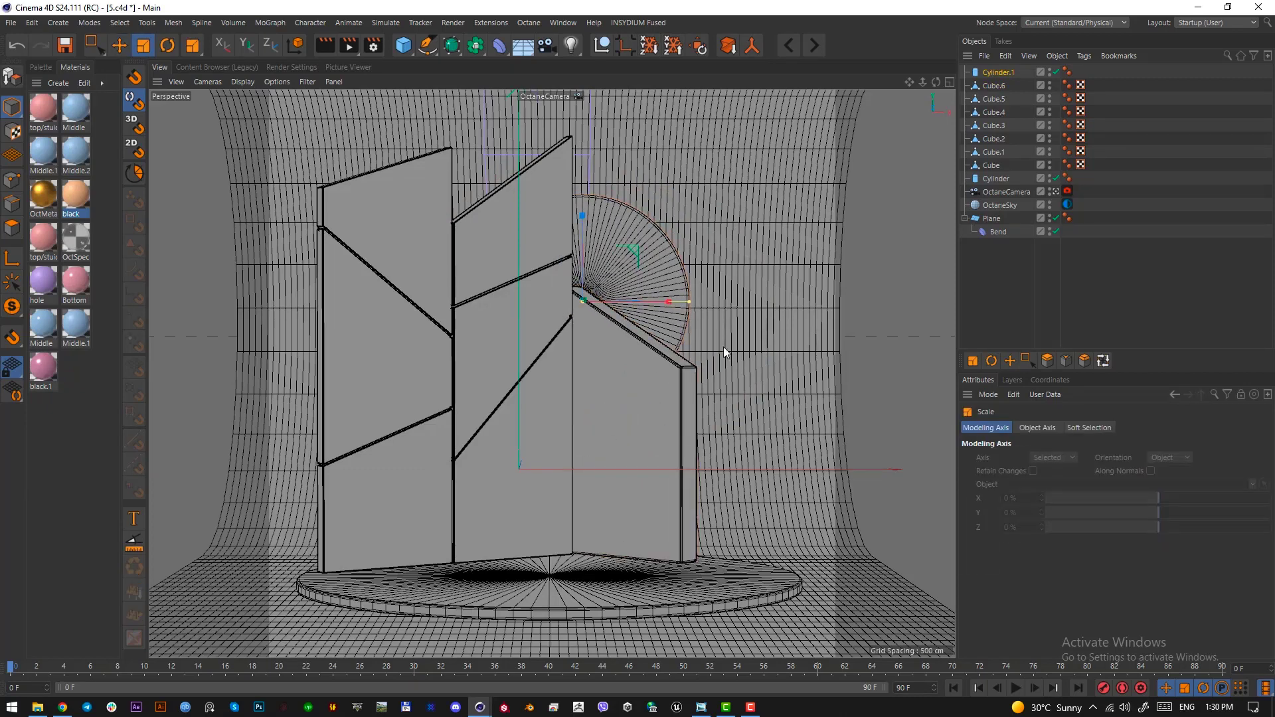
{"action": "key", "text": "e"}
{"action": "left_click_drag", "start_coordinate": [597, 399], "coordinate": [594, 413]}
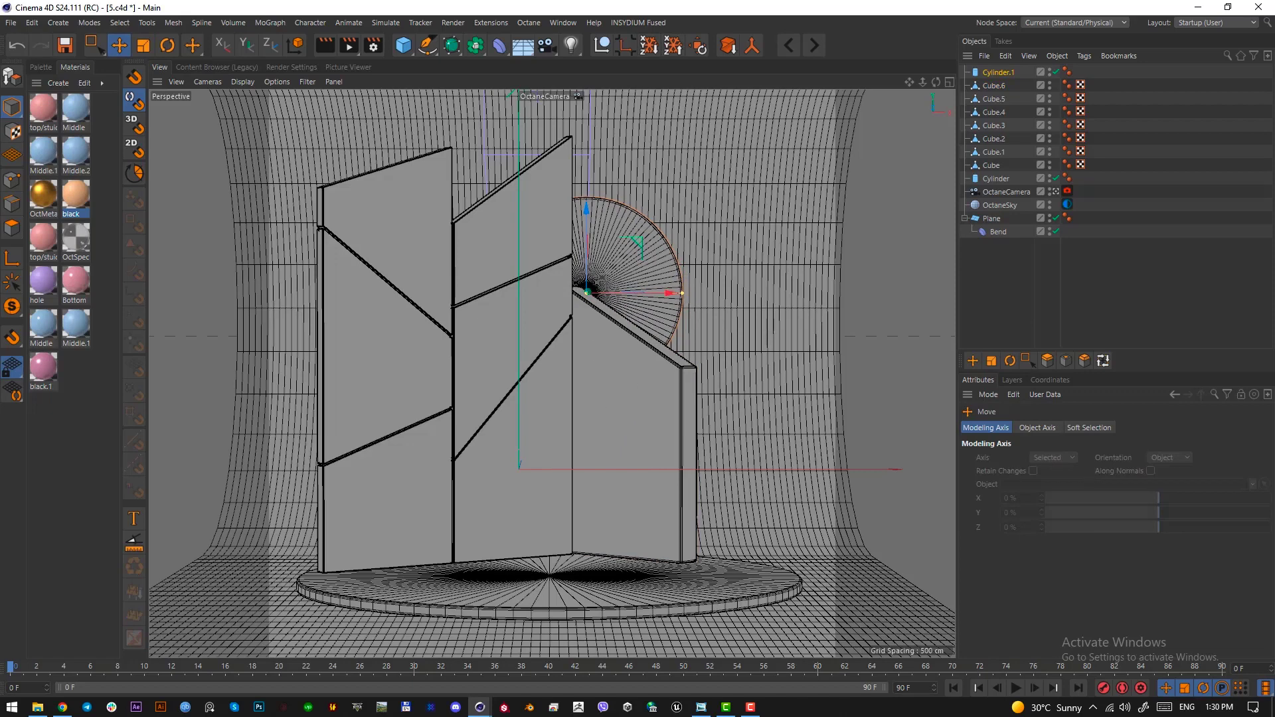
{"action": "left_click_drag", "start_coordinate": [0, 69], "coordinate": [0, 69]}
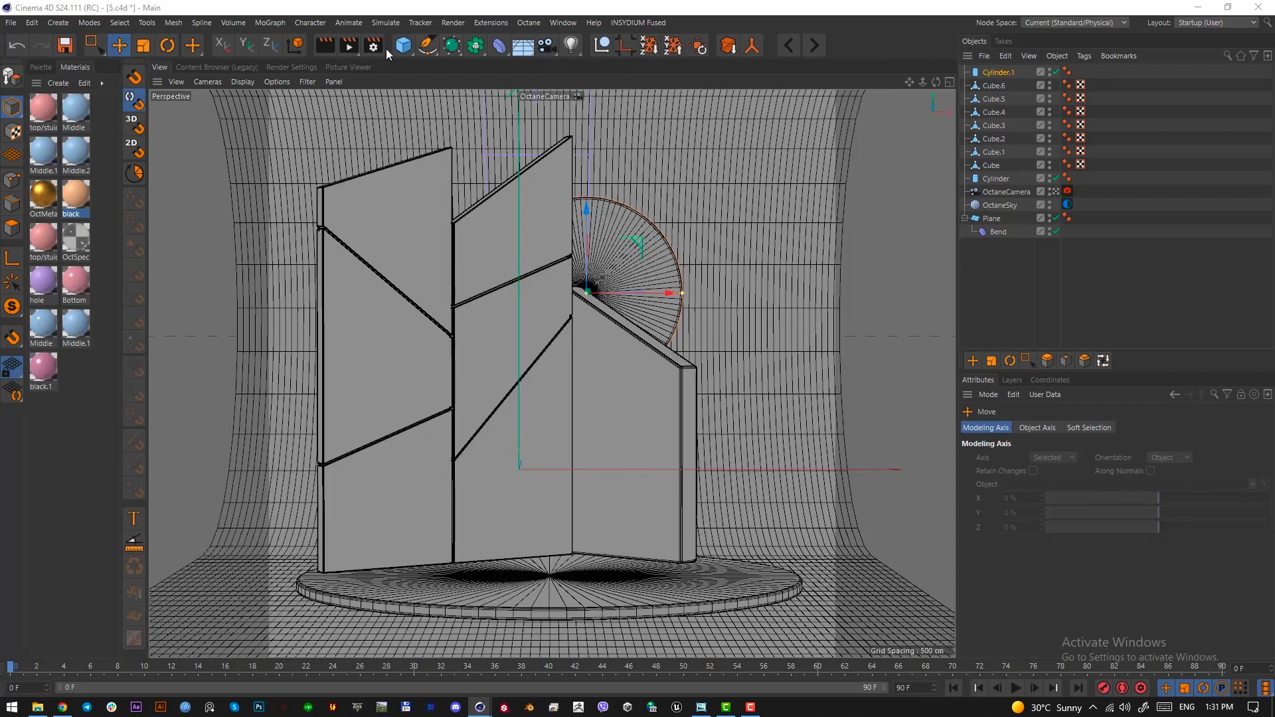
Add a cube, rotate it parallel to the tall panels and shift it toward the second panel's rear end.
{"action": "left_click_drag", "start_coordinate": [403, 47], "coordinate": [528, 64]}
{"action": "key", "text": "F2"}
{"action": "key", "text": "e"}
{"action": "scroll", "coordinate": [606, 442], "scroll_direction": "down", "scroll_amount": 2}
{"action": "key", "text": "r"}
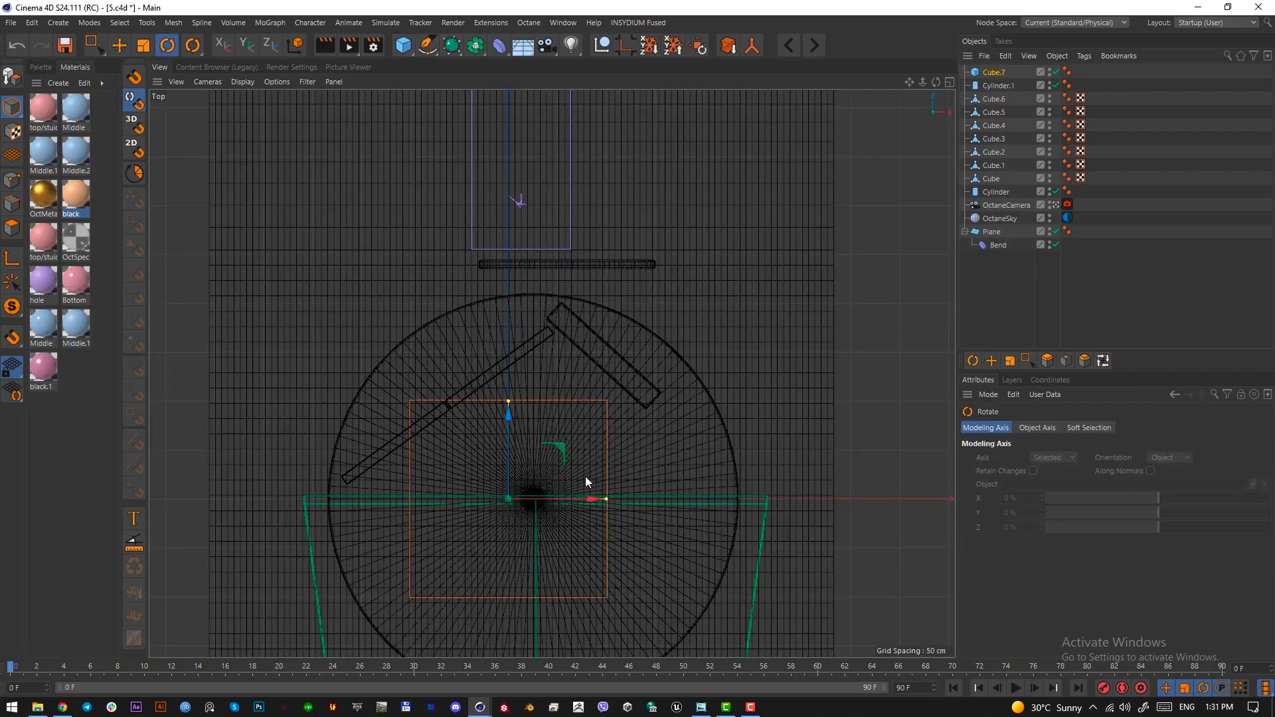
{"action": "left_click_drag", "start_coordinate": [561, 481], "coordinate": [569, 532]}
{"action": "key", "text": "e"}
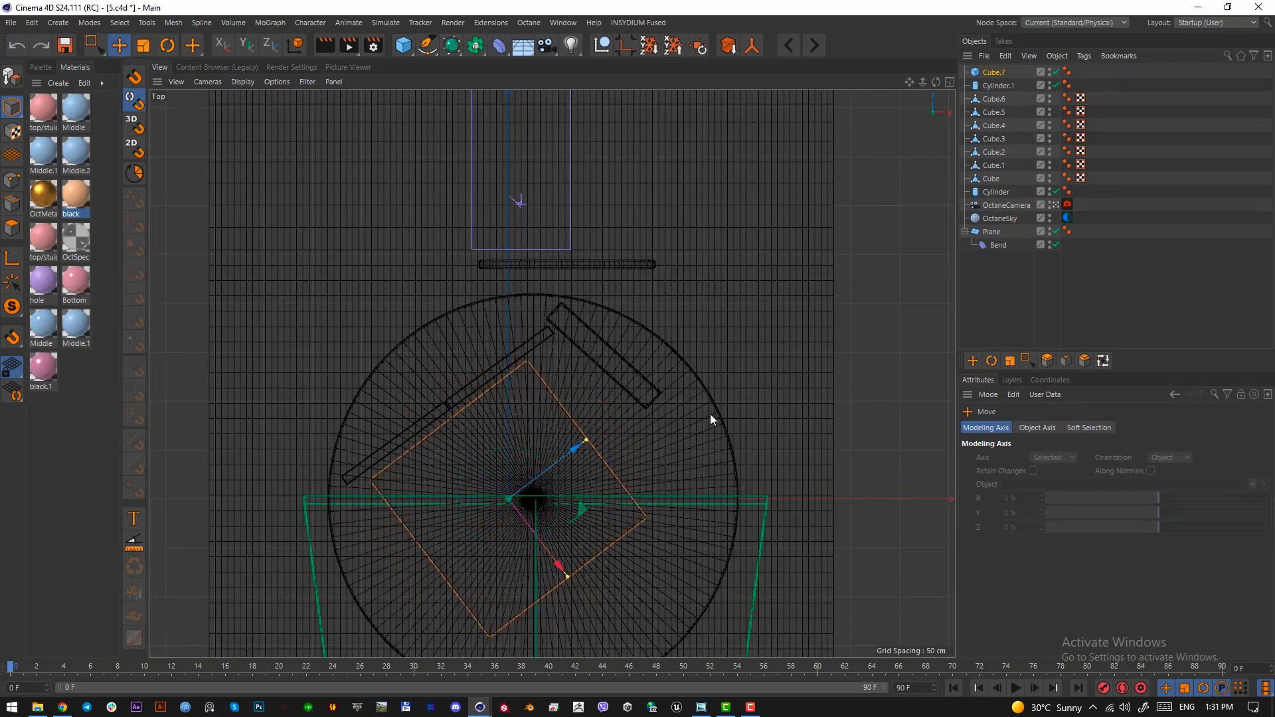
{"action": "left_click_drag", "start_coordinate": [711, 413], "coordinate": [738, 392]}
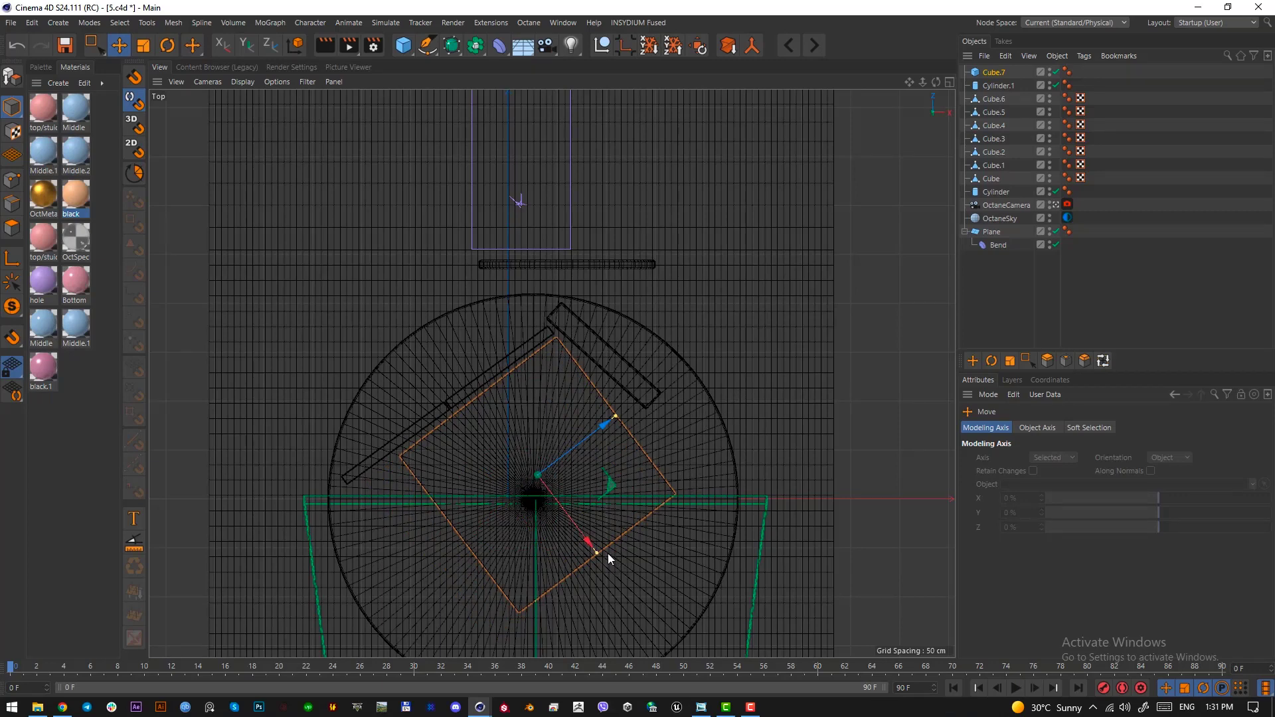
Thin the new cube to about 41 cm and place it alongside the front of the tall panels.
{"action": "left_click_drag", "start_coordinate": [597, 552], "coordinate": [545, 498]}
{"action": "key", "text": "r"}
{"action": "key", "text": "ctrl+z"}
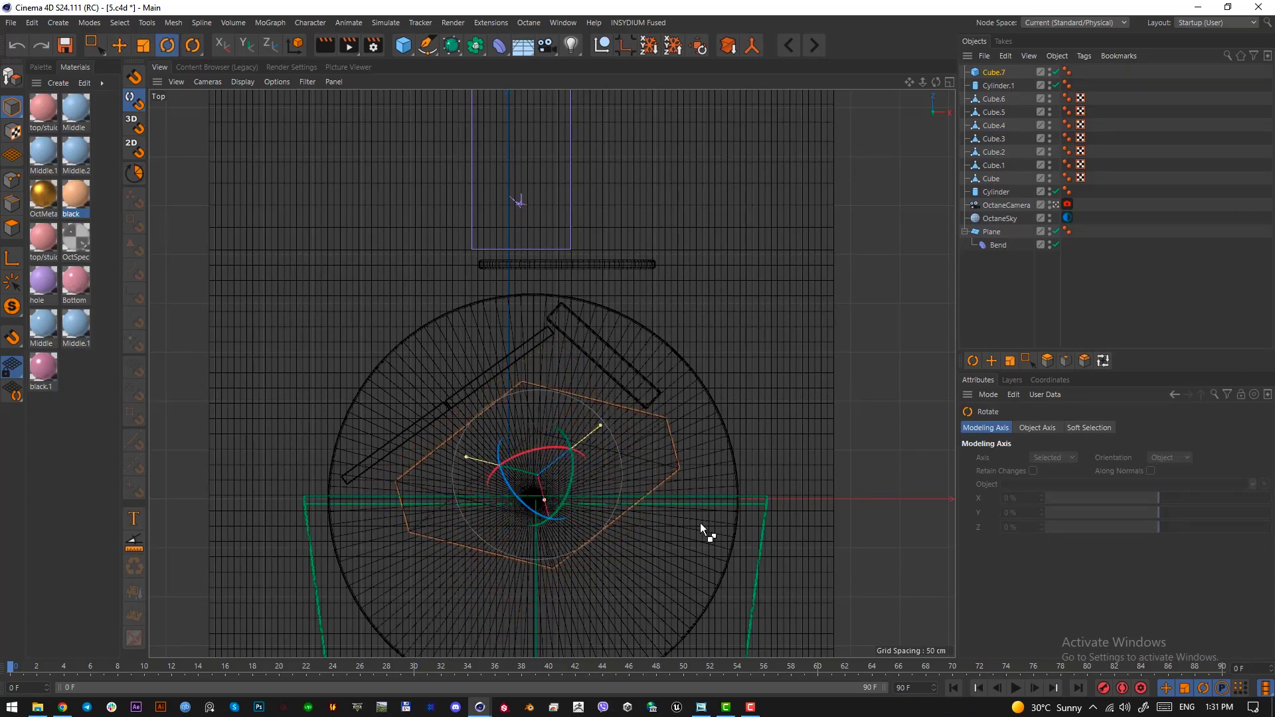
{"action": "left_click_drag", "start_coordinate": [700, 523], "coordinate": [452, 493]}
{"action": "key", "text": "e"}
{"action": "key", "text": "r"}
{"action": "key", "text": "e"}
{"action": "mouse_move", "coordinate": [532, 488]}
{"action": "left_mouse_down"}
{"action": "mouse_move", "coordinate": [494, 497]}
{"action": "mouse_move", "coordinate": [559, 482]}
{"action": "mouse_move", "coordinate": [494, 479]}
{"action": "mouse_move", "coordinate": [552, 498]}
{"action": "left_mouse_up"}
{"action": "key", "text": "r"}
{"action": "key", "text": "e"}
{"action": "key", "text": "r"}
{"action": "key", "text": "e"}
{"action": "key", "text": "F1"}
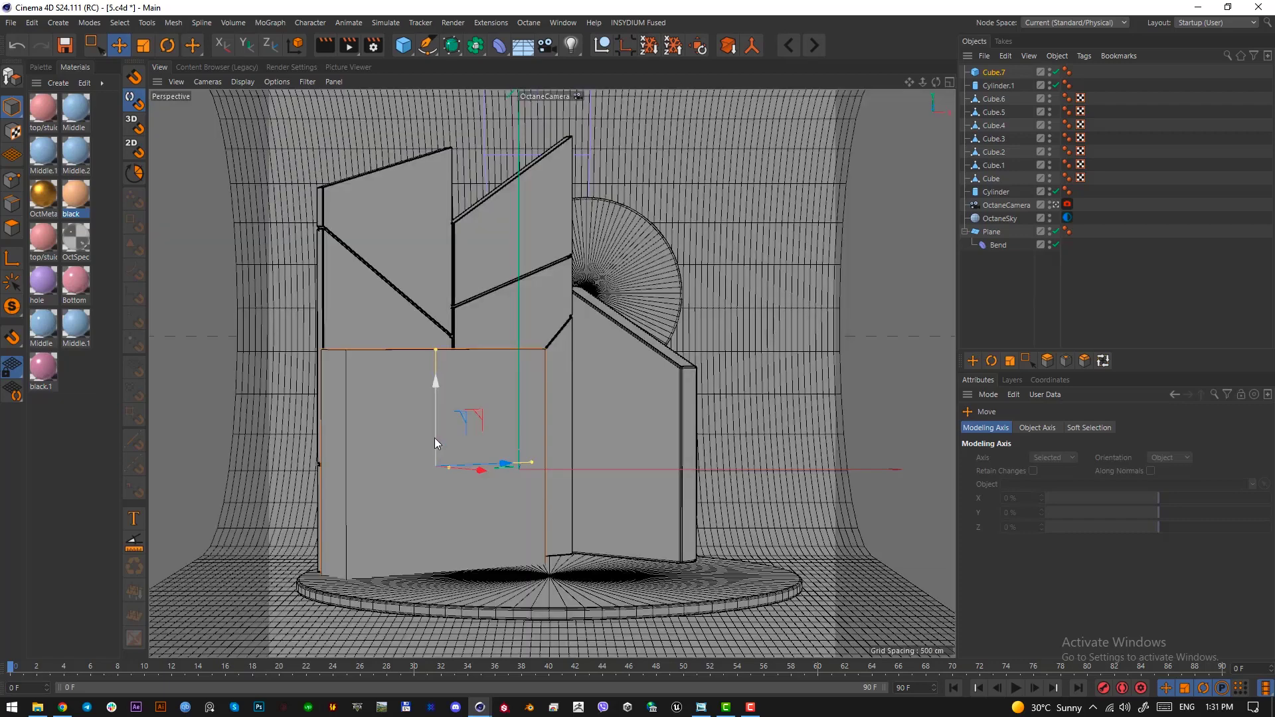
Reduce the cube's height to about 84 cm and seat it on the large disc.
{"action": "left_click_drag", "start_coordinate": [435, 439], "coordinate": [435, 430]}
{"action": "key", "text": "t"}
{"action": "left_click_drag", "start_coordinate": [436, 348], "coordinate": [446, 444]}
{"action": "key", "text": "e"}
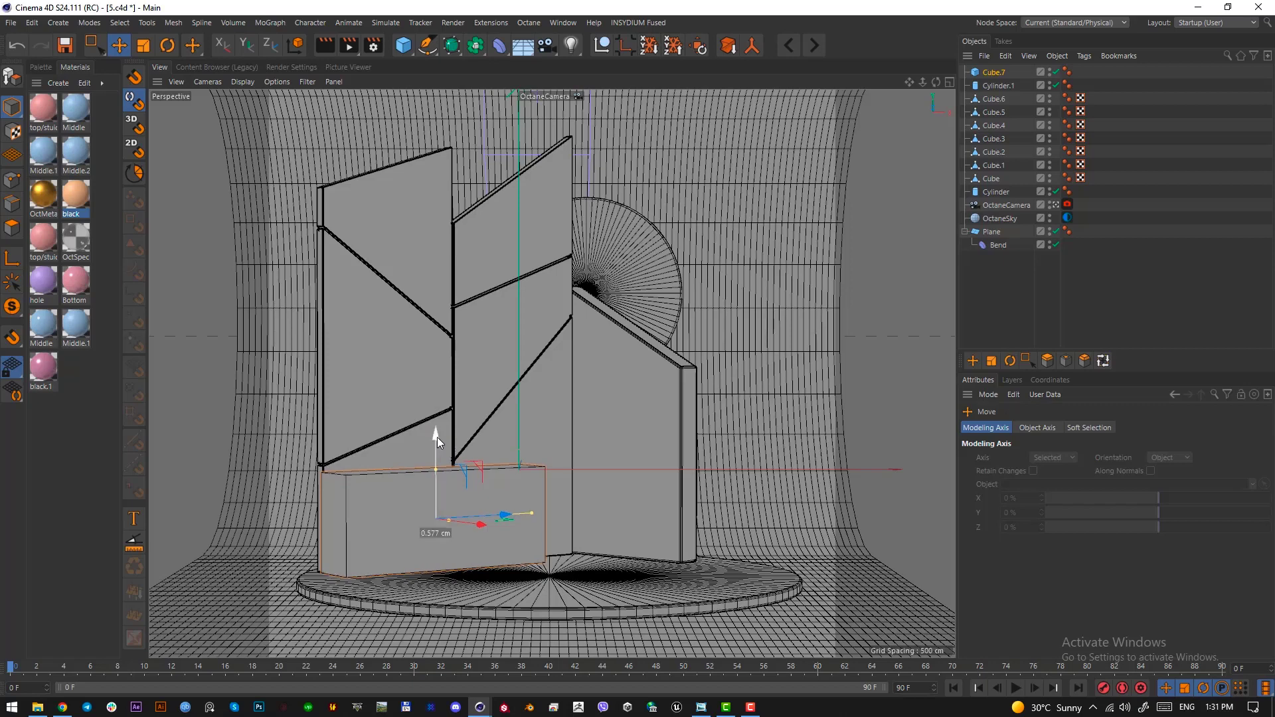
Enable Fillet on the low block with a 1 cm radius, shorten it slightly and make it editable.
{"action": "left_click", "coordinate": [986, 73]}
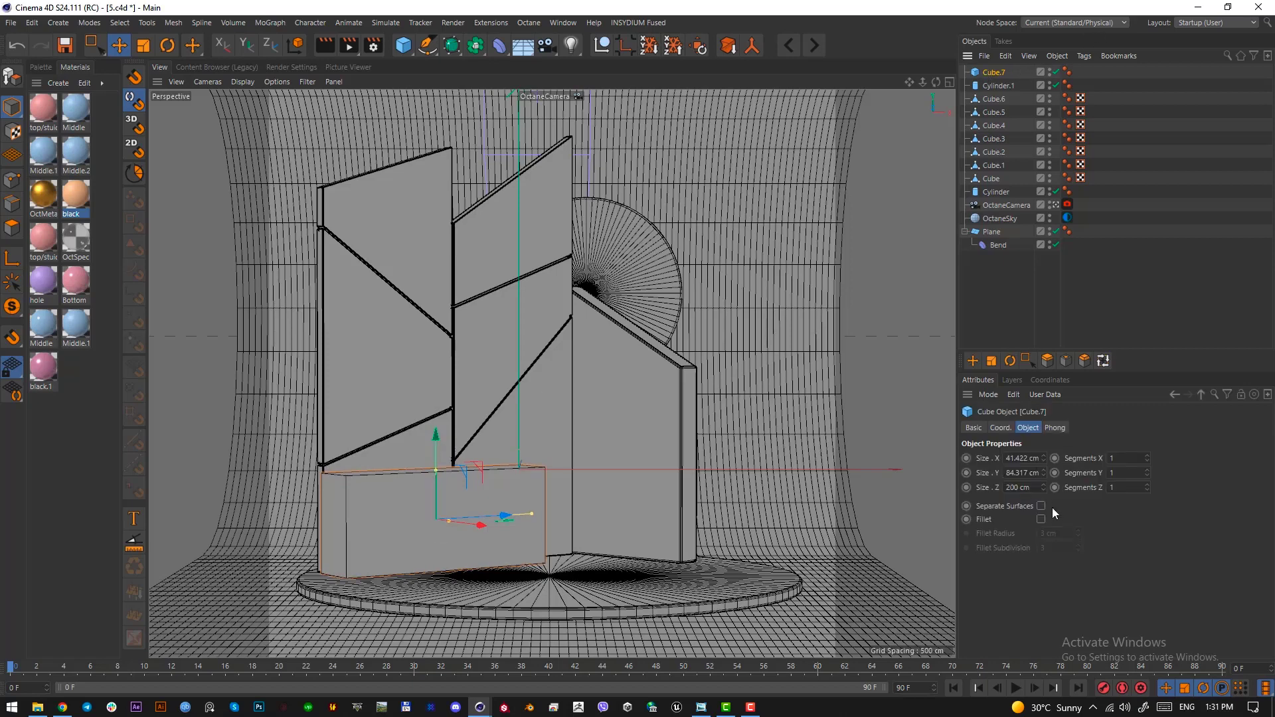
{"action": "left_click", "coordinate": [1041, 520]}
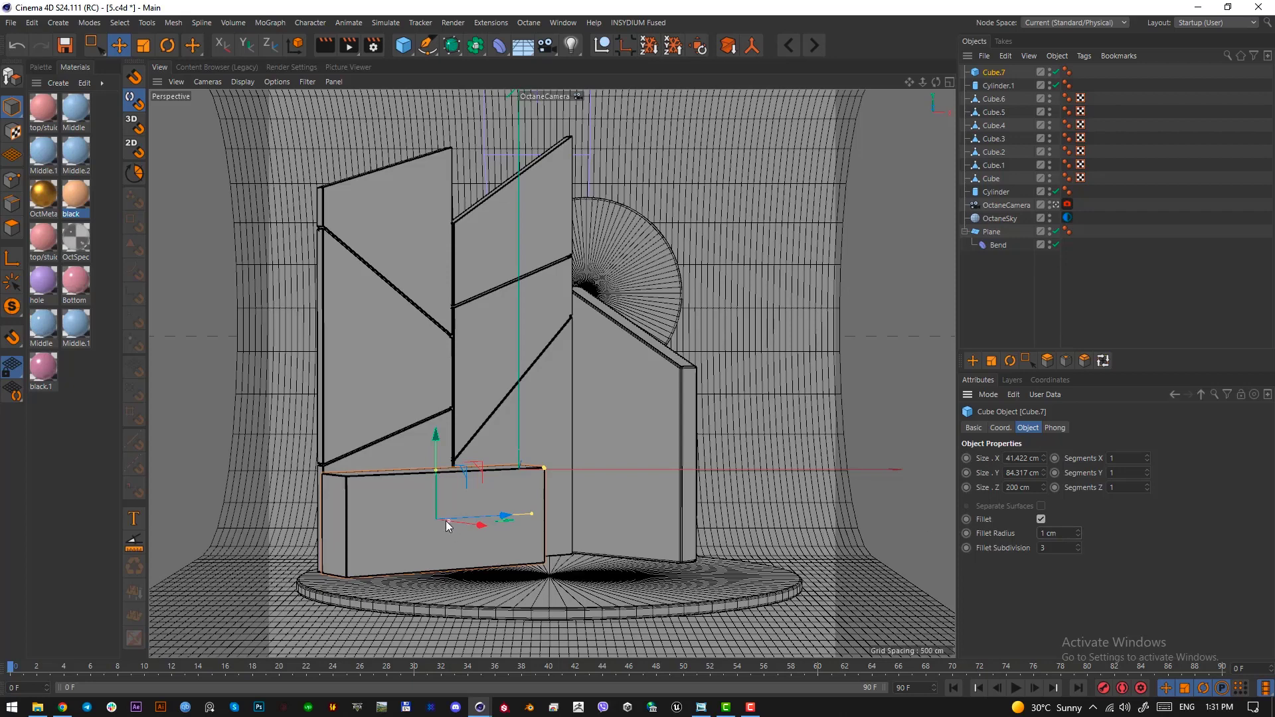
{"action": "left_click_drag", "start_coordinate": [448, 521], "coordinate": [449, 519]}
{"action": "key", "text": "c"}
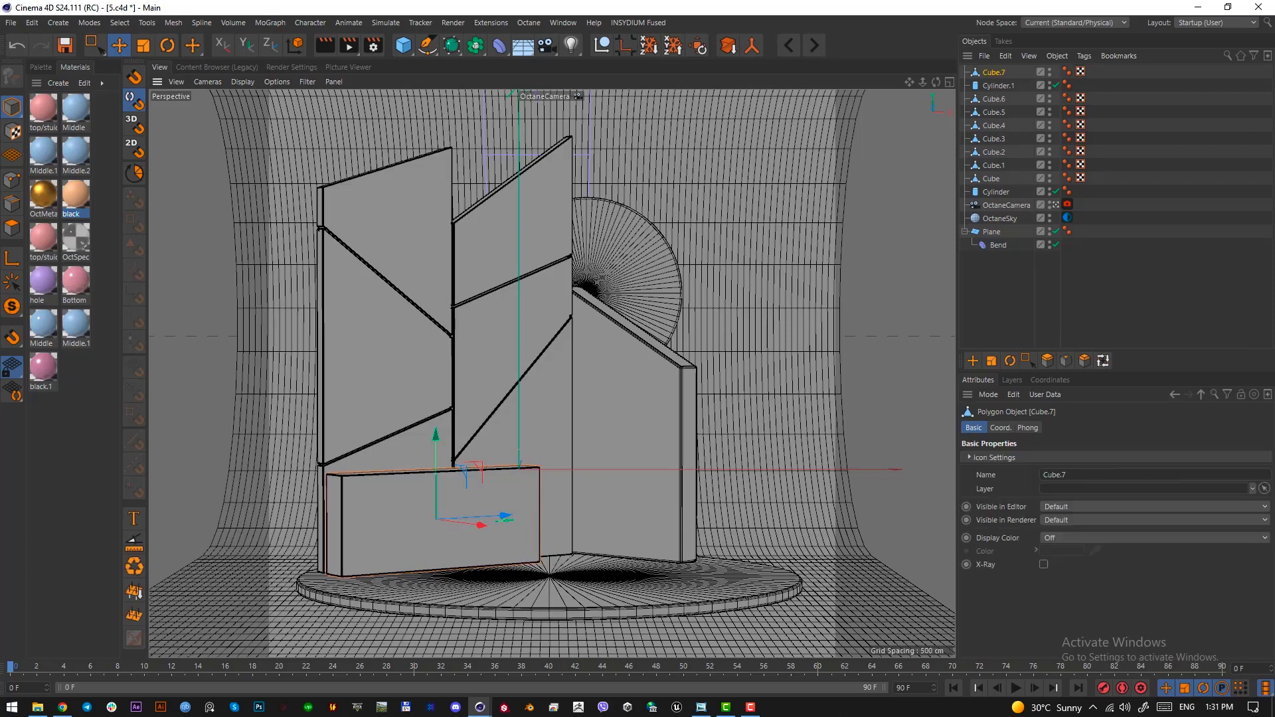
Select all the top points of the low block and lower them to make it shorter.
{"action": "left_click", "coordinate": [12, 179]}
{"action": "left_click_drag", "start_coordinate": [94, 45], "coordinate": [122, 85]}
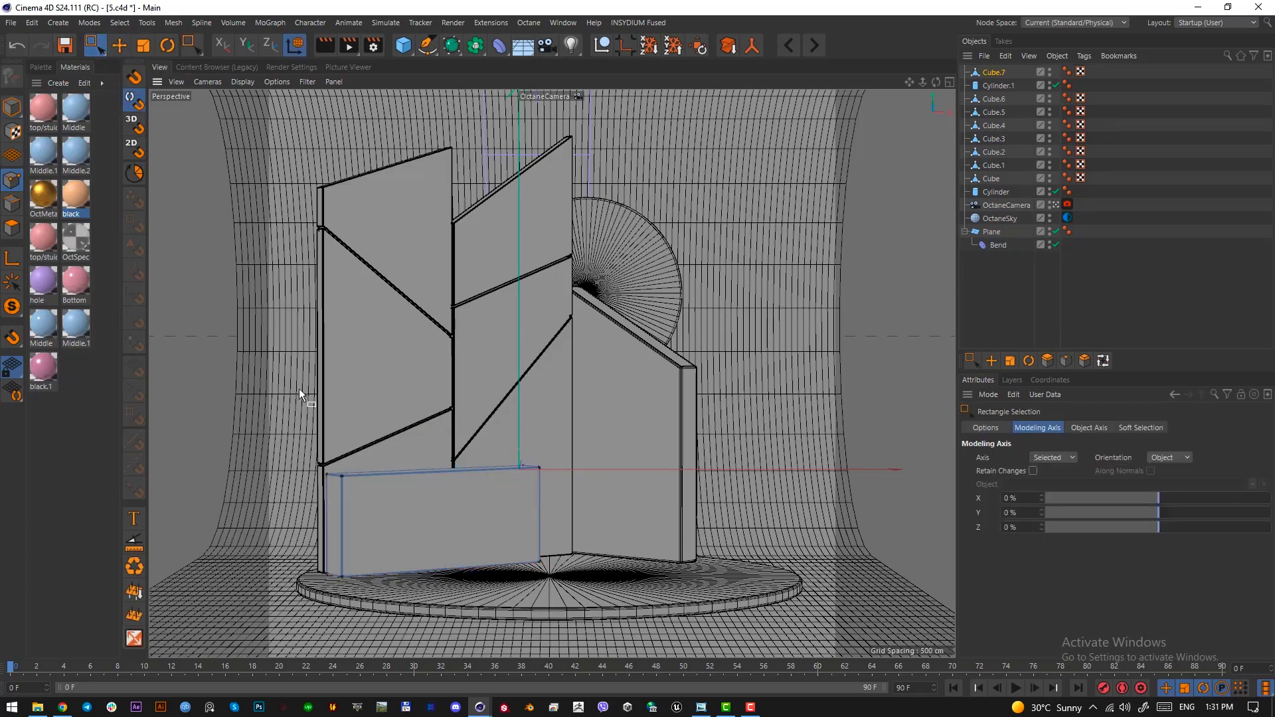
{"action": "left_click_drag", "start_coordinate": [269, 395], "coordinate": [385, 492]}
{"action": "left_click_drag", "start_coordinate": [484, 433], "coordinate": [576, 486], "text": "shift"}
{"action": "left_click_drag", "start_coordinate": [435, 410], "coordinate": [438, 437]}
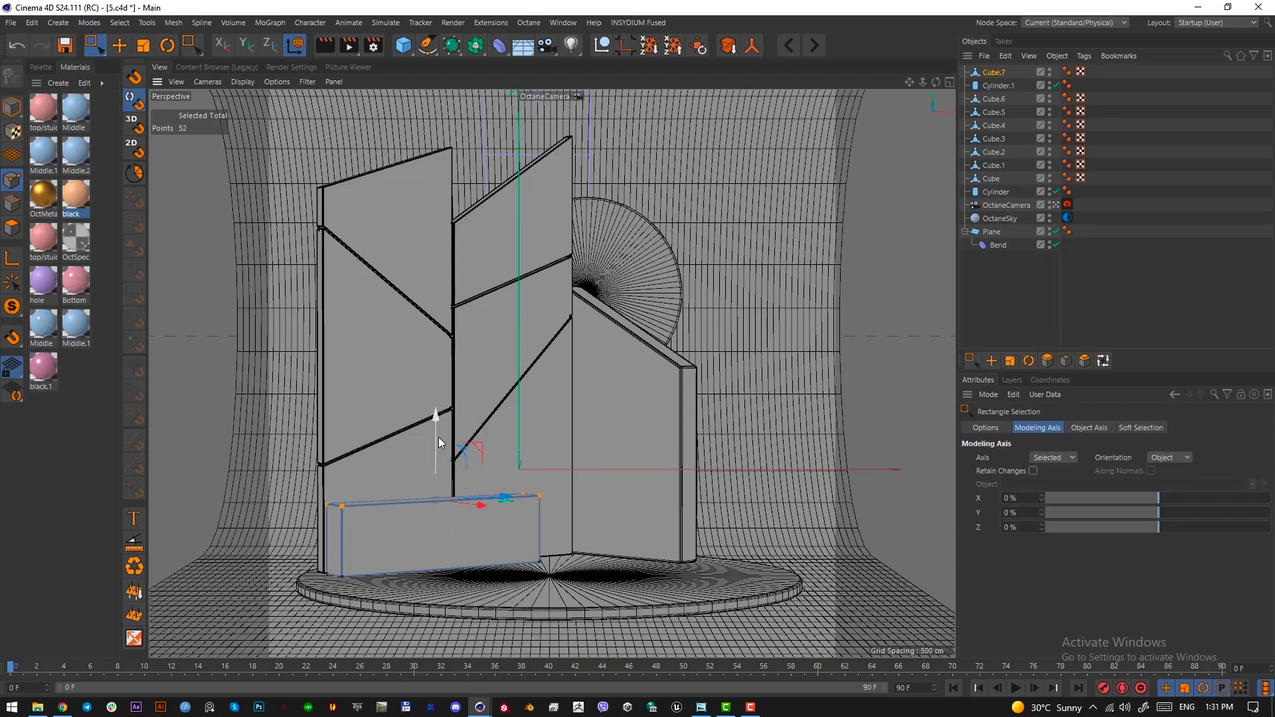
{"action": "left_click", "coordinate": [13, 105]}
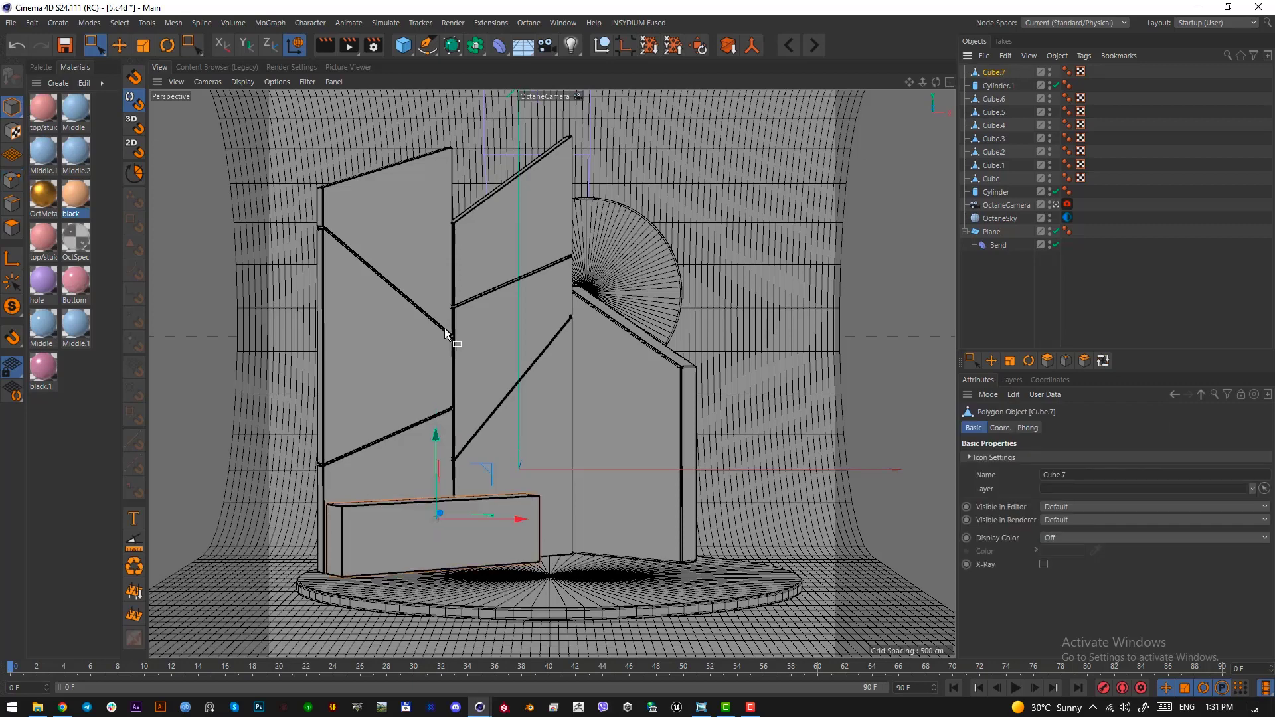
Duplicate the low block and place the copy parallel in front of the original on the disc.
{"action": "left_click", "coordinate": [123, 52]}
{"action": "key", "text": "F2"}
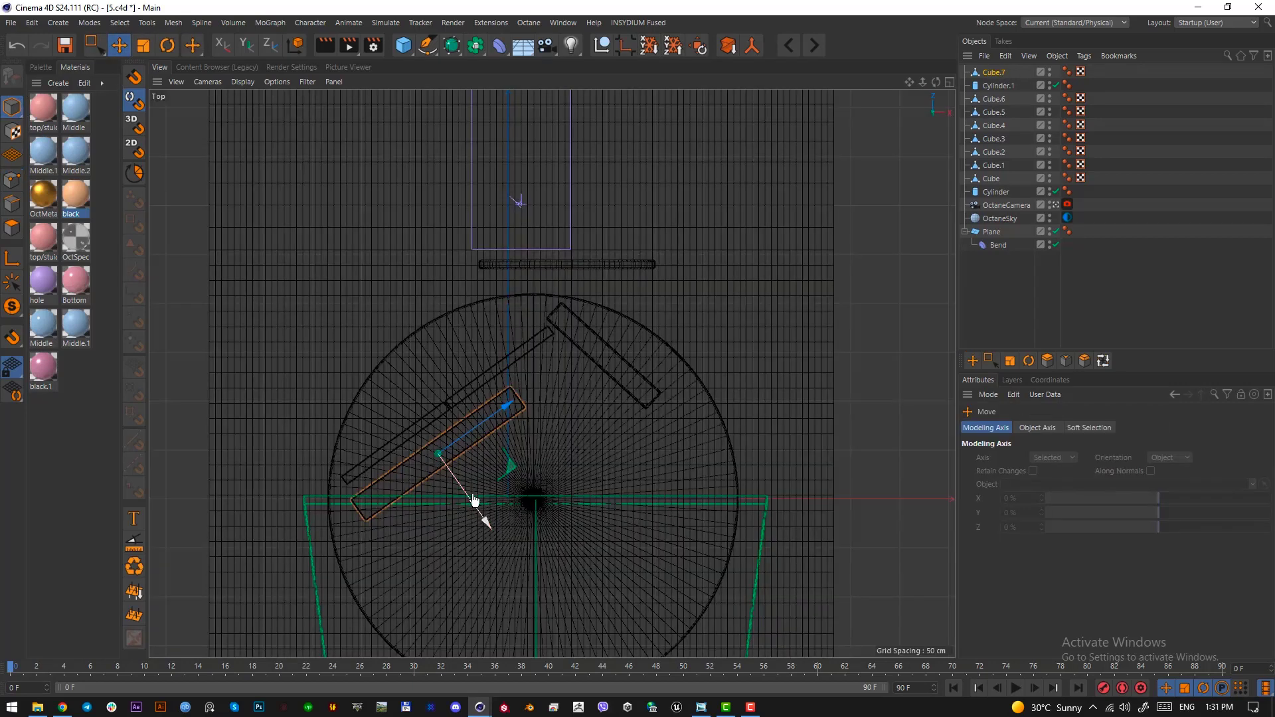
{"action": "scroll", "coordinate": [457, 490], "scroll_direction": "up", "scroll_amount": 1}
{"action": "left_click_drag", "start_coordinate": [467, 497], "coordinate": [498, 525]}
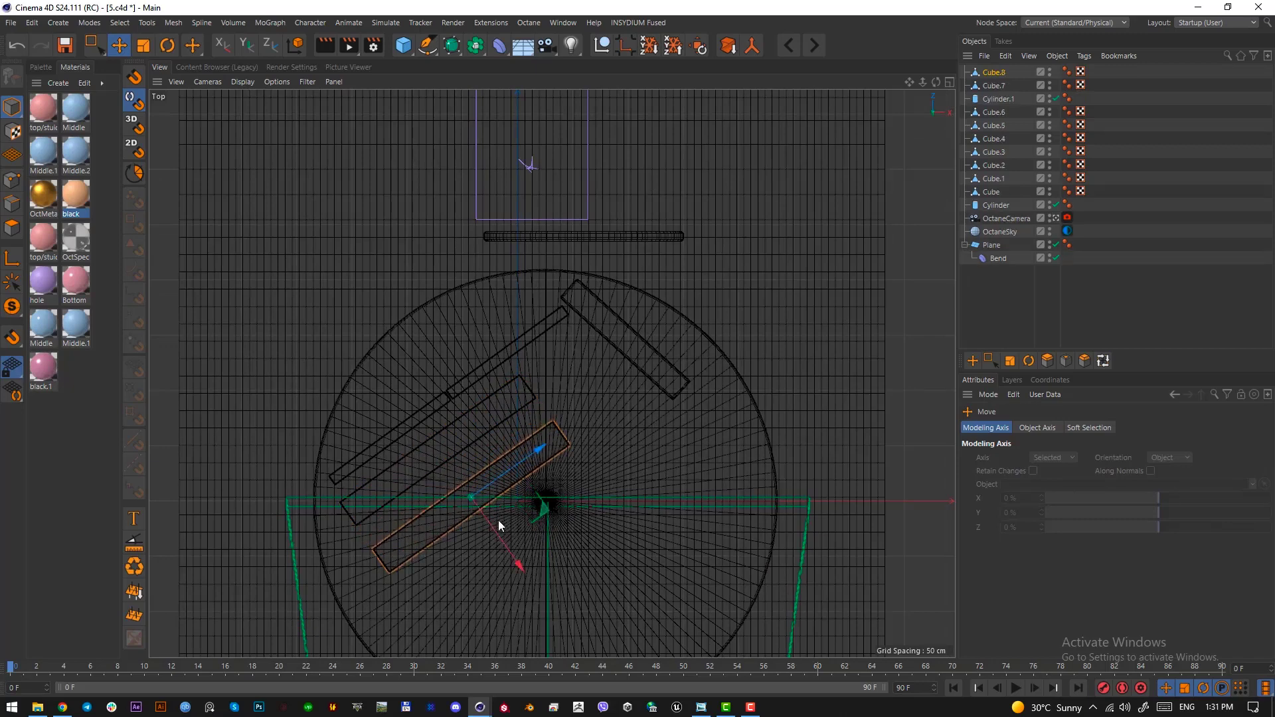
Move the copy's rear-side points back until that face meets the original low block.
{"action": "left_click", "coordinate": [11, 179]}
{"action": "left_click", "coordinate": [95, 45]}
{"action": "left_click", "coordinate": [152, 83]}
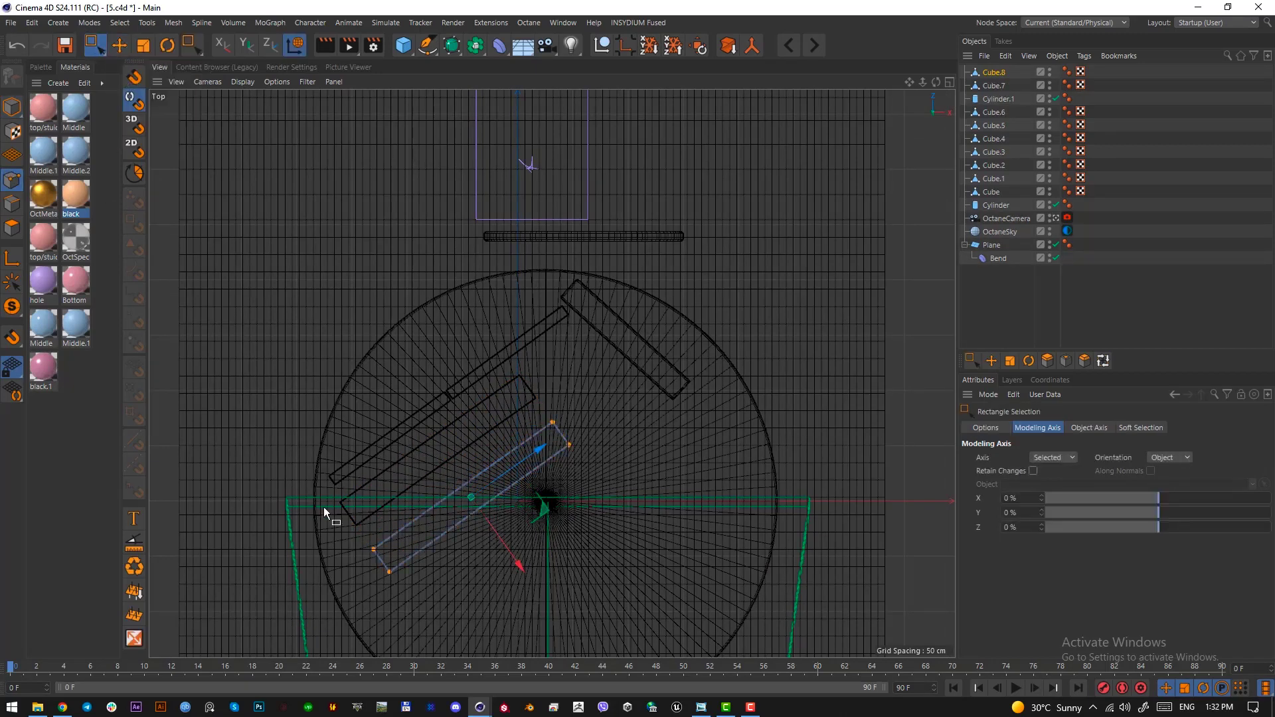
{"action": "left_click_drag", "start_coordinate": [346, 523], "coordinate": [374, 557]}
{"action": "scroll", "coordinate": [412, 534], "scroll_direction": "up", "scroll_amount": 2}
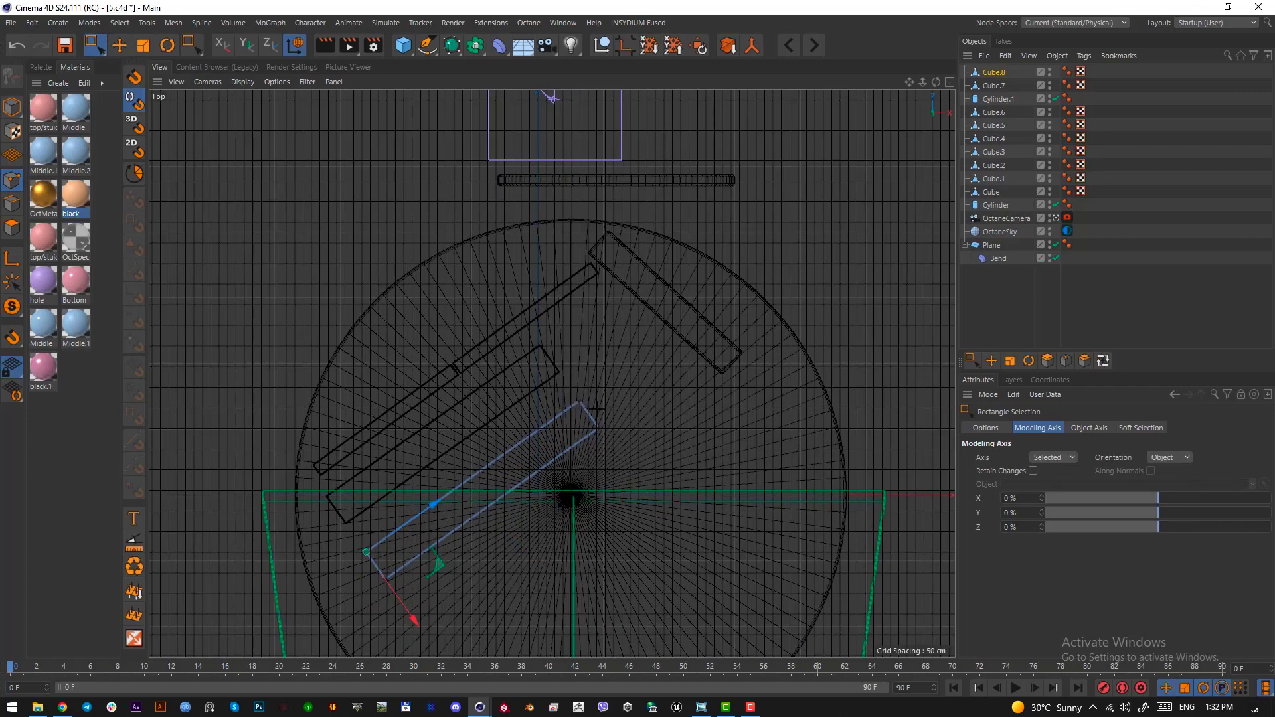
{"action": "left_click_drag", "start_coordinate": [521, 542], "coordinate": [493, 515]}
Select the copy's front-side points and pull them forward to deepen the block.
{"action": "left_click_drag", "start_coordinate": [632, 479], "coordinate": [586, 415]}
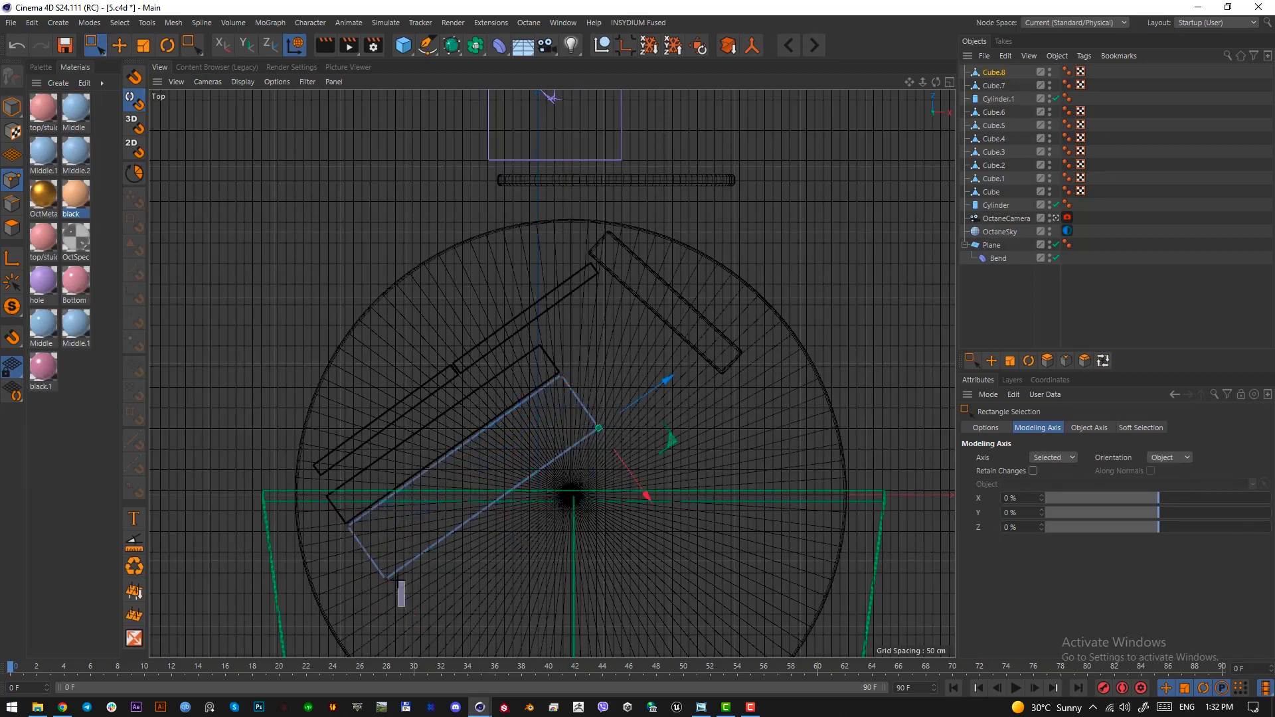
{"action": "key", "text": "F1"}
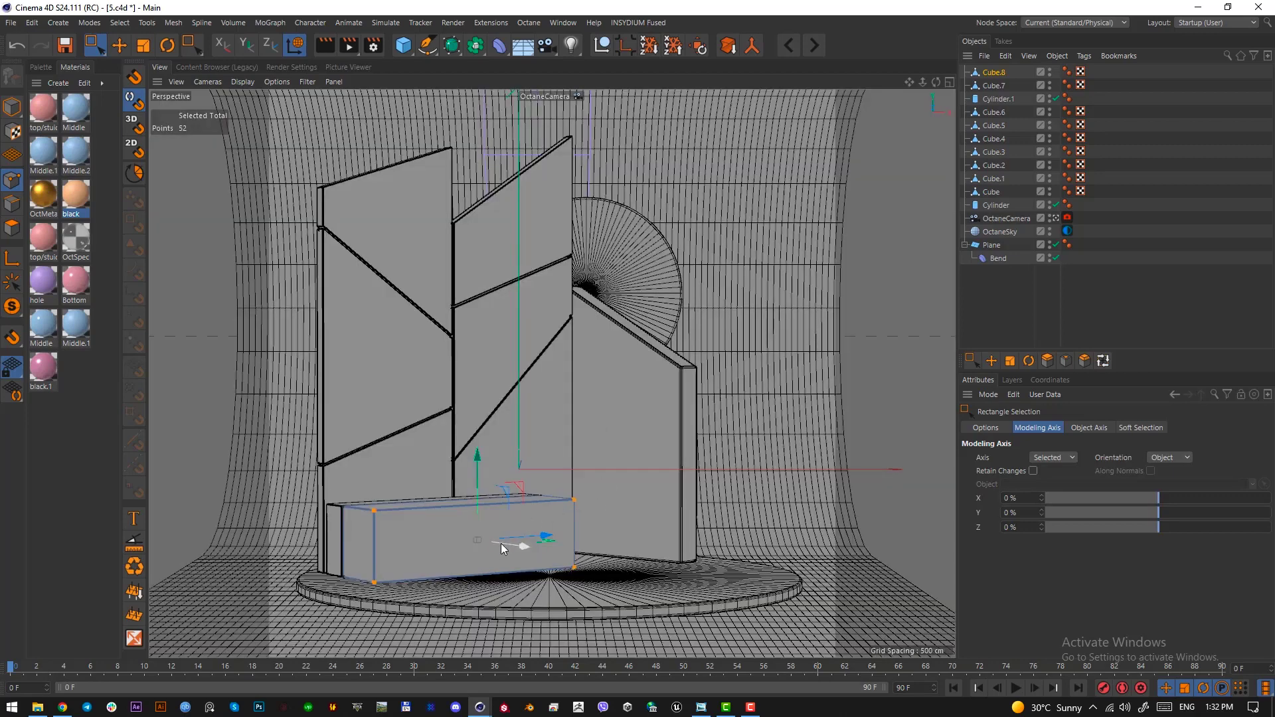
{"action": "left_click_drag", "start_coordinate": [503, 548], "coordinate": [525, 549]}
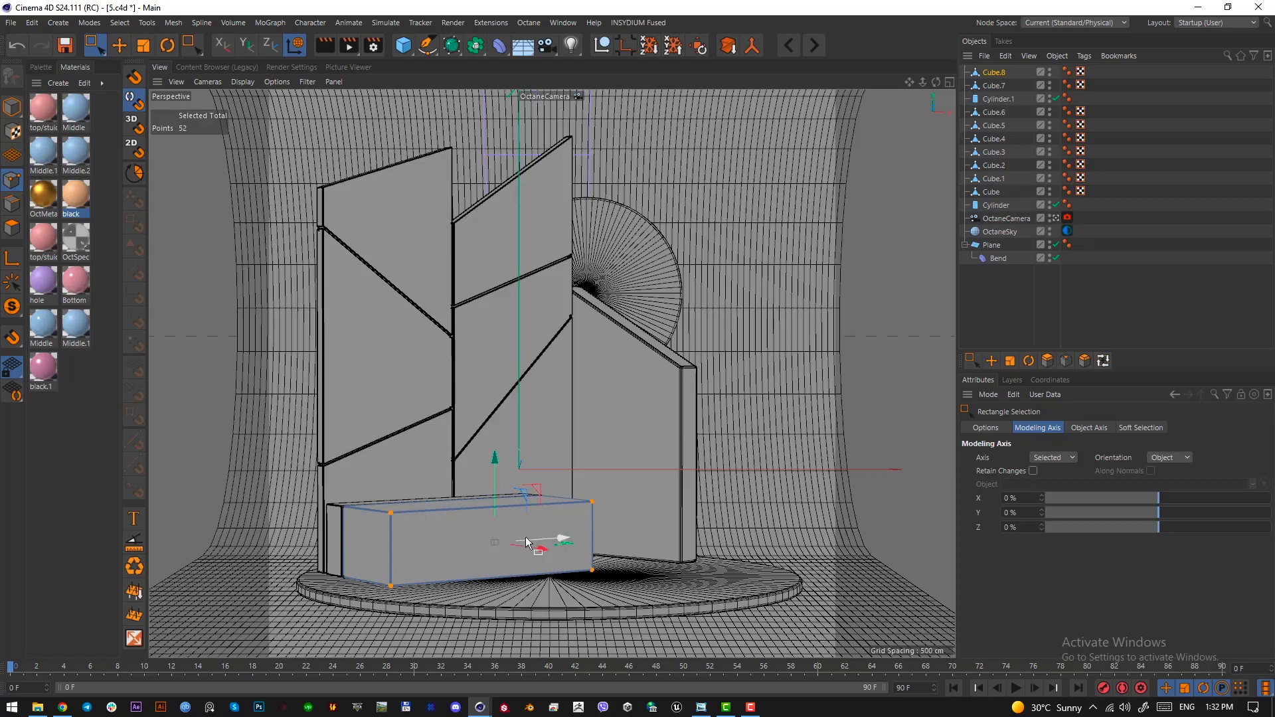
Add a new cube at the position of the front low block, working on whole objects.
{"action": "left_click", "coordinate": [12, 106]}
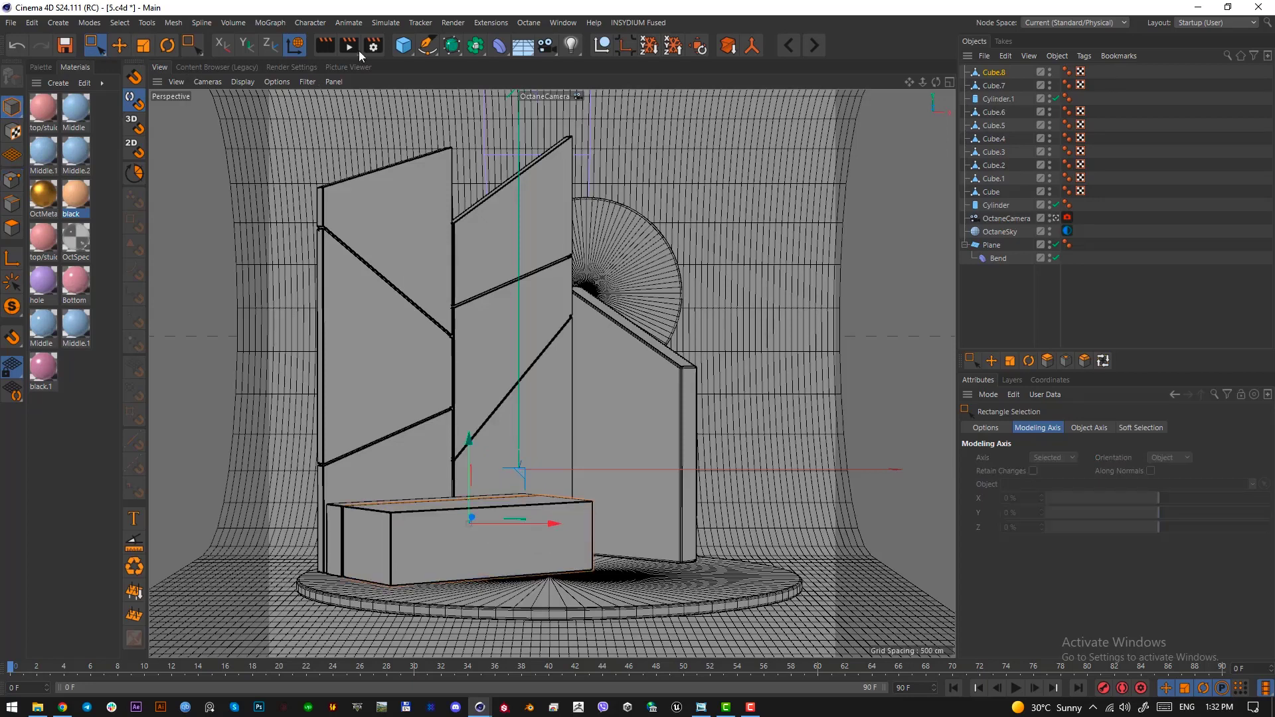
{"action": "left_click", "coordinate": [404, 47]}
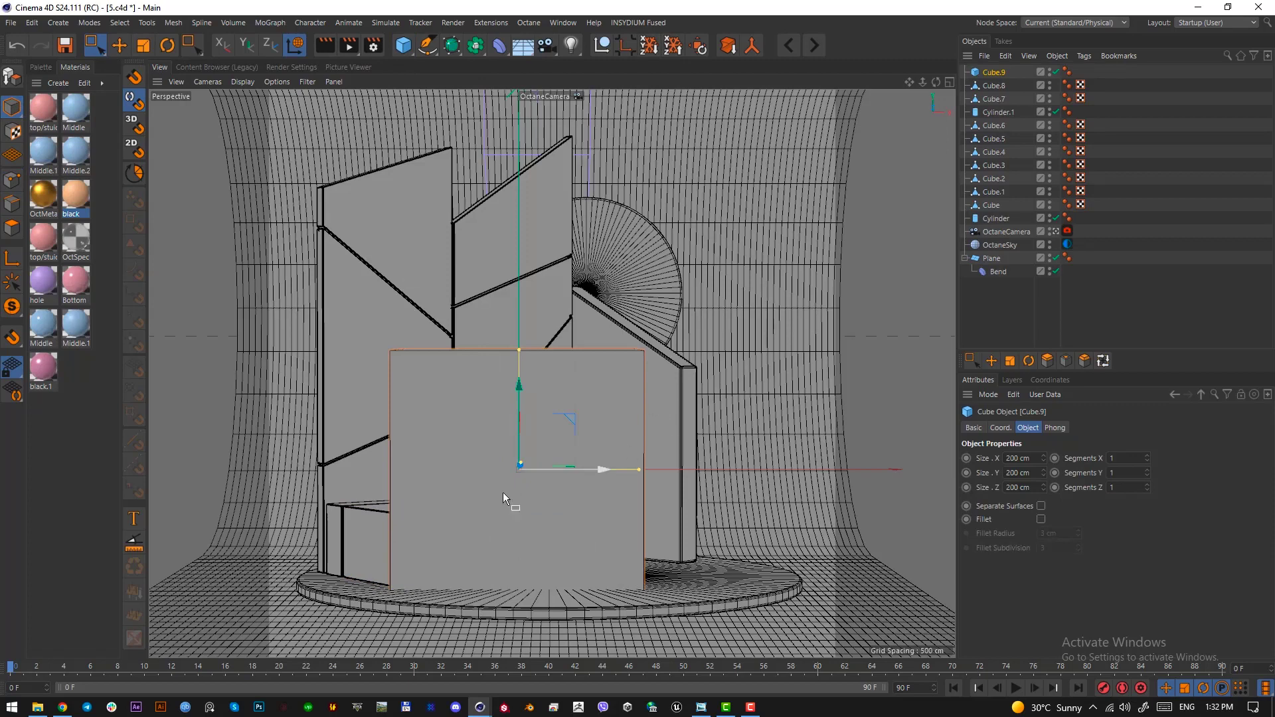
{"action": "key", "text": "ctrl+z"}
{"action": "left_click", "coordinate": [404, 47]}
{"action": "left_click", "coordinate": [524, 64]}
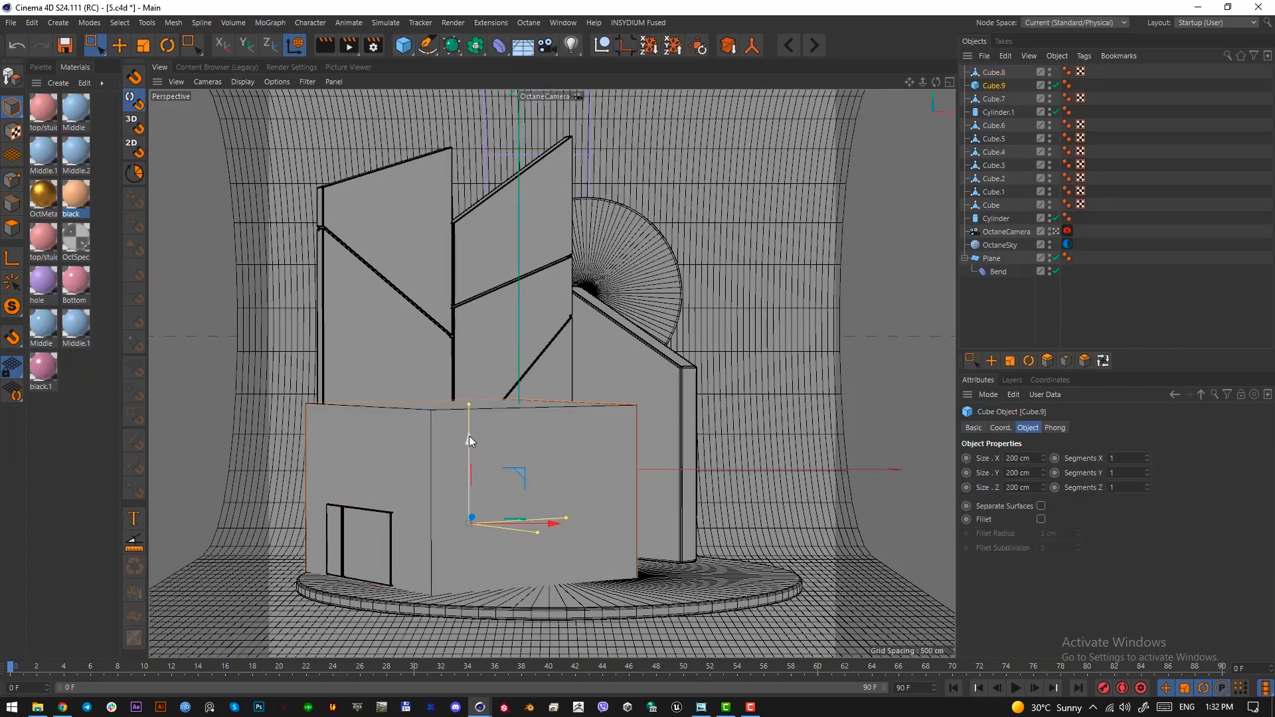
Shape the cube into a flat slab of about 70 × 20 × 159 cm on the front low block and fillet it with a 2 cm radius.
{"action": "key", "text": "t"}
{"action": "left_click_drag", "start_coordinate": [710, 518], "coordinate": [380, 580]}
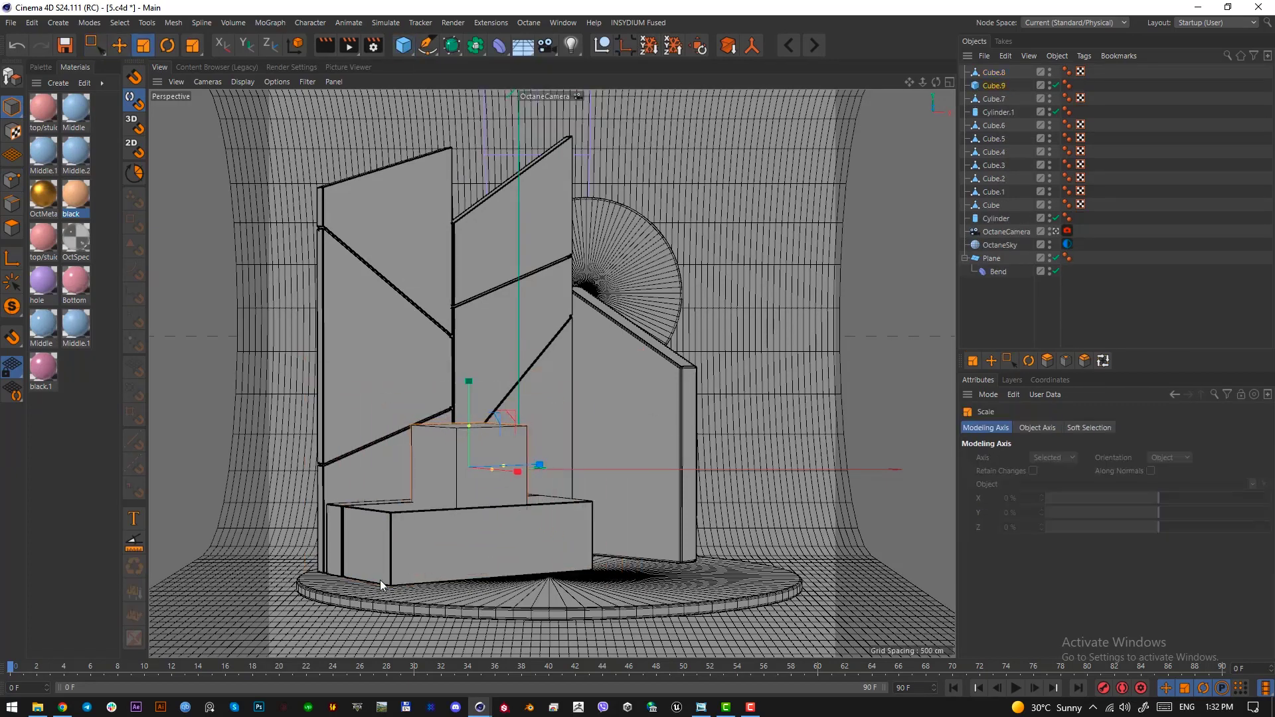
{"action": "key", "text": "e"}
{"action": "left_click_drag", "start_coordinate": [514, 464], "coordinate": [474, 450]}
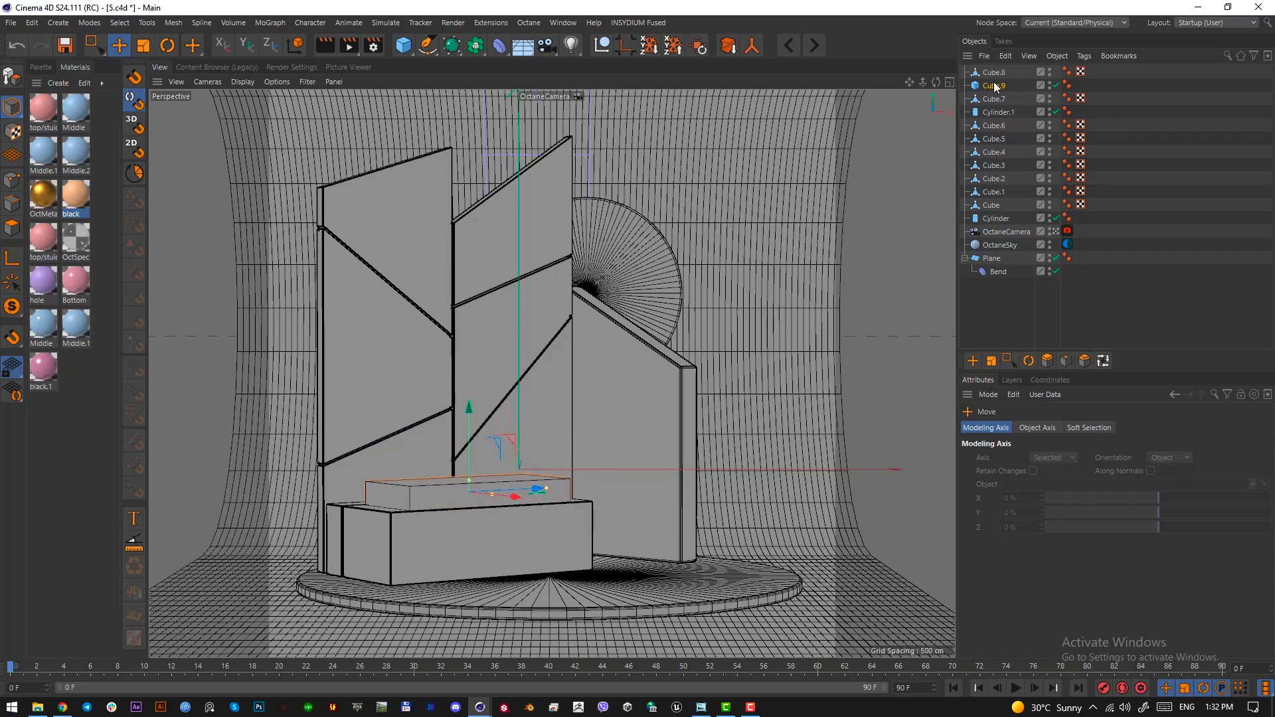
{"action": "left_click", "coordinate": [994, 87]}
{"action": "left_click", "coordinate": [1041, 520]}
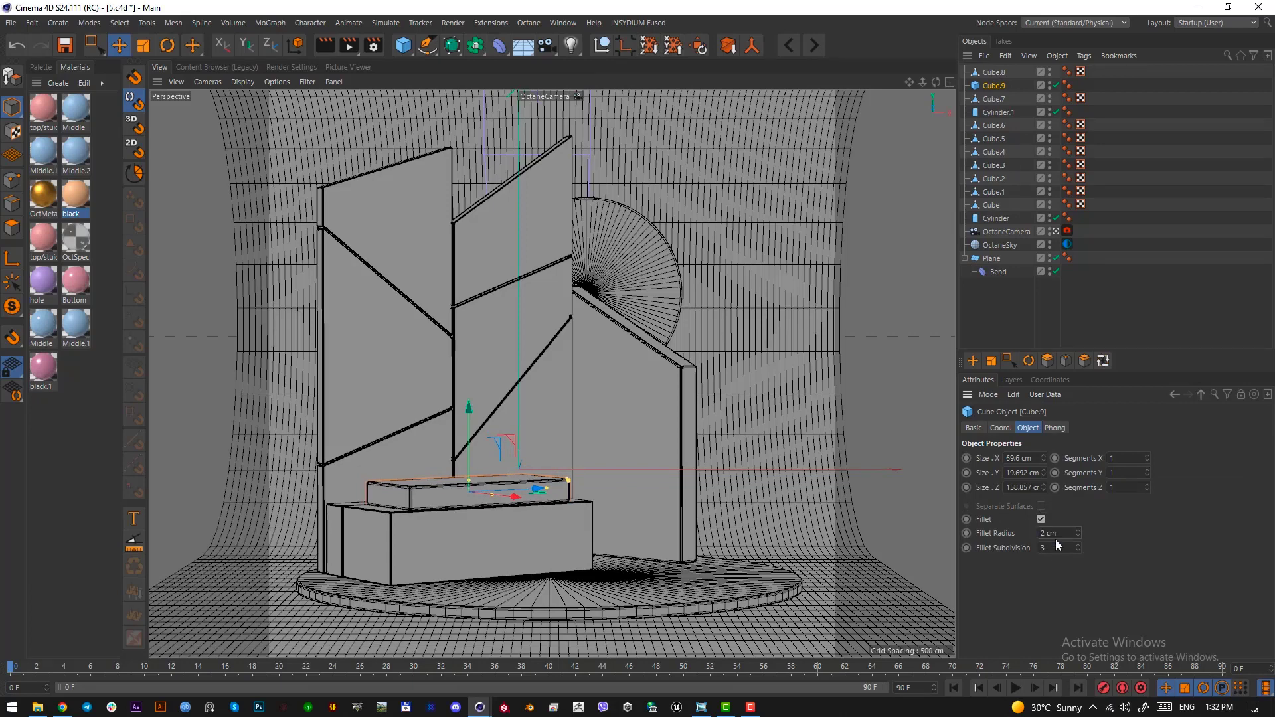
Add a torus at the slab's position, rotate it upright and scale it down to a 33.1 cm ring radius.
{"action": "left_click", "coordinate": [404, 45]}
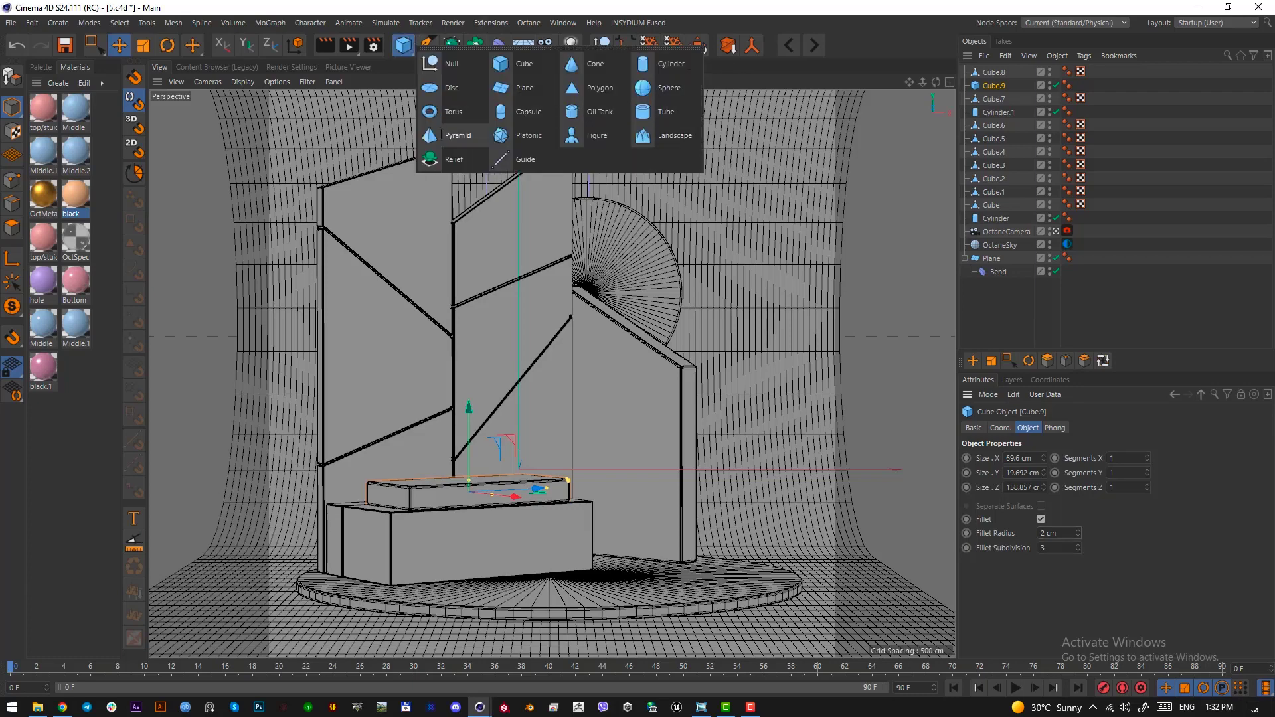
{"action": "left_click", "coordinate": [453, 111]}
{"action": "key", "text": "r"}
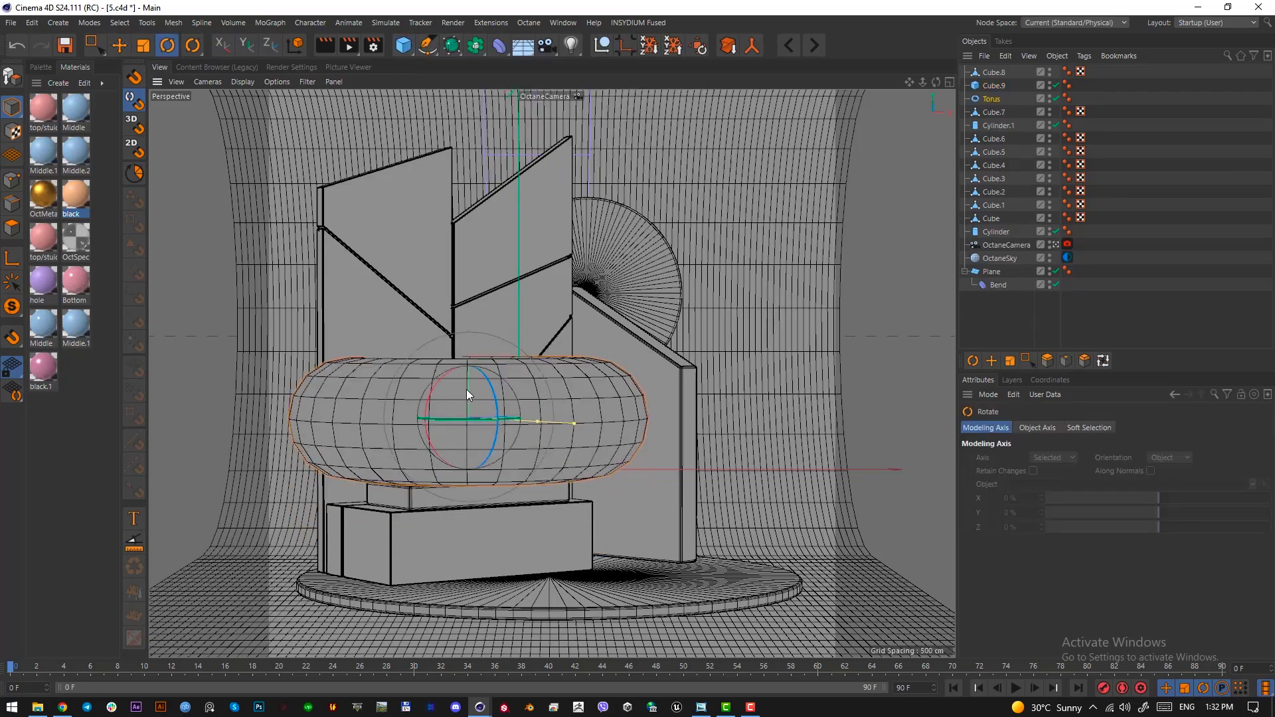
{"action": "left_click_drag", "start_coordinate": [495, 400], "coordinate": [511, 568]}
{"action": "key", "text": "t"}
{"action": "left_click_drag", "start_coordinate": [719, 484], "coordinate": [325, 543]}
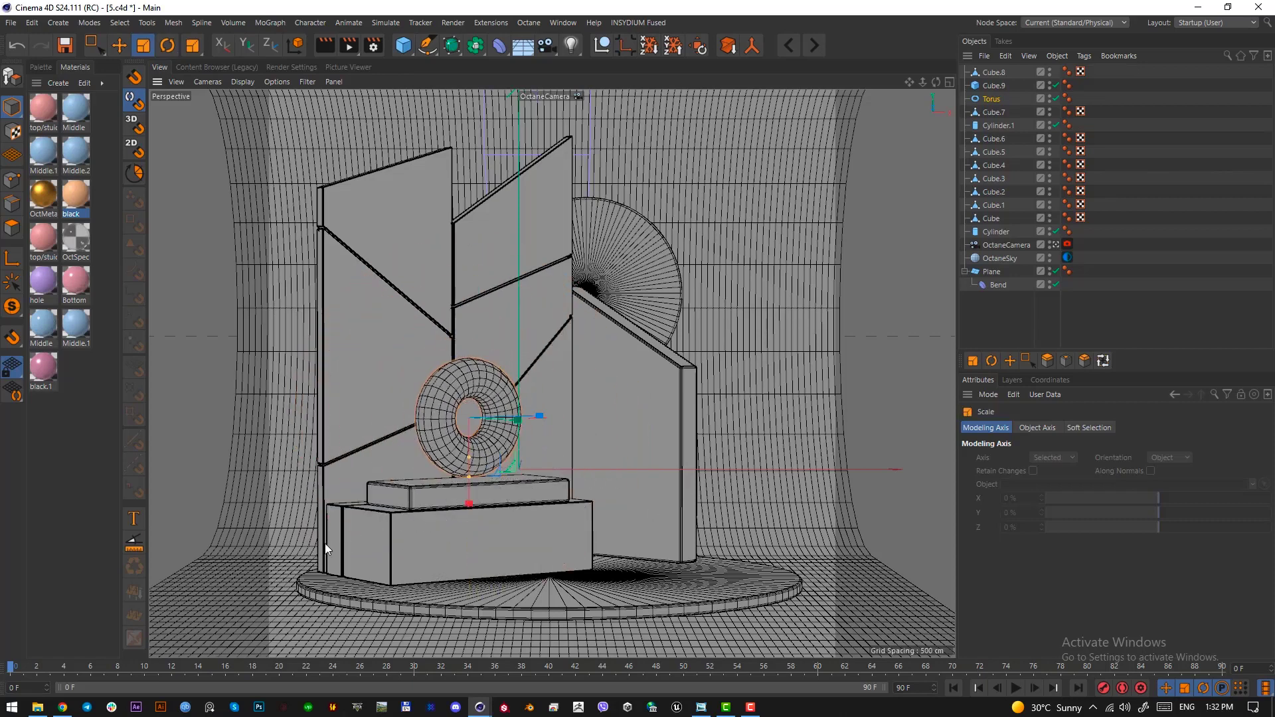
Slim the torus to a pipe radius of about 11 cm and lower it until it rests on the slab.
{"action": "left_click", "coordinate": [996, 99]}
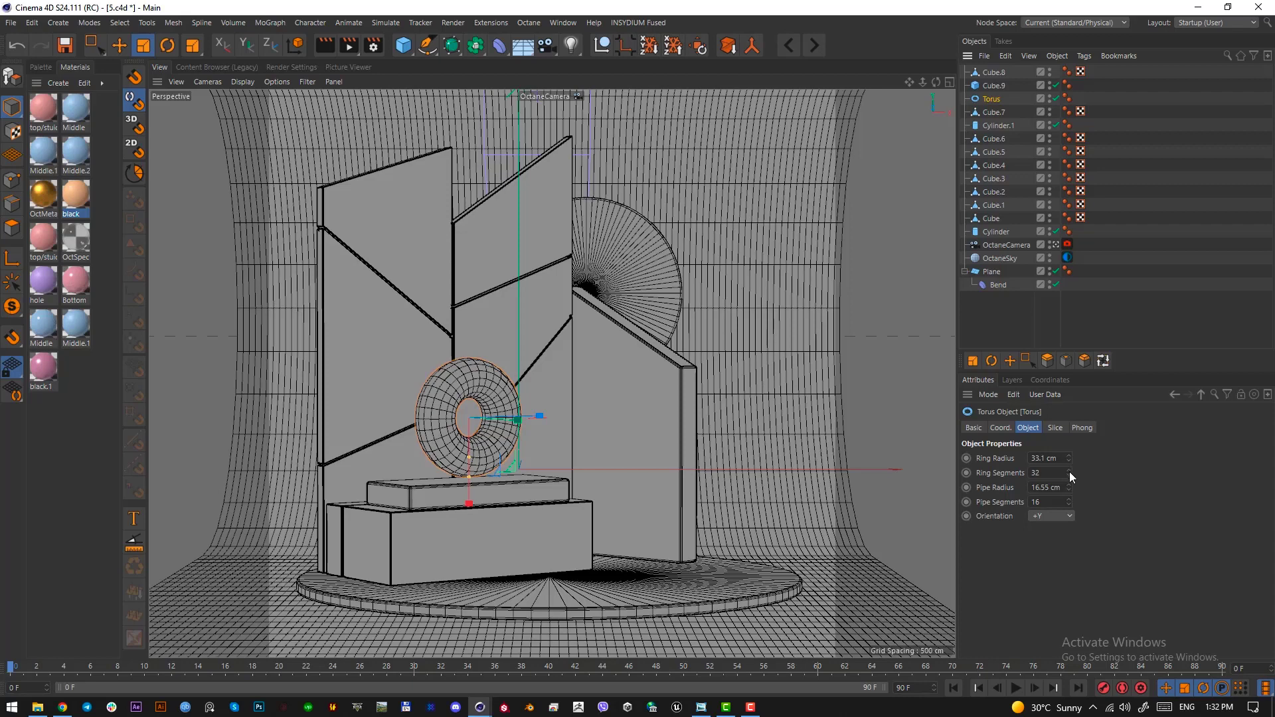
{"action": "left_click", "coordinate": [1070, 485]}
{"action": "left_click", "coordinate": [1068, 491]}
{"action": "left_click_drag", "start_coordinate": [470, 458], "coordinate": [471, 506]}
{"action": "key", "text": "e"}
Set the torus ring segments to 100 and rotate it about its vertical axis to face the camera.
{"action": "left_click", "coordinate": [995, 98]}
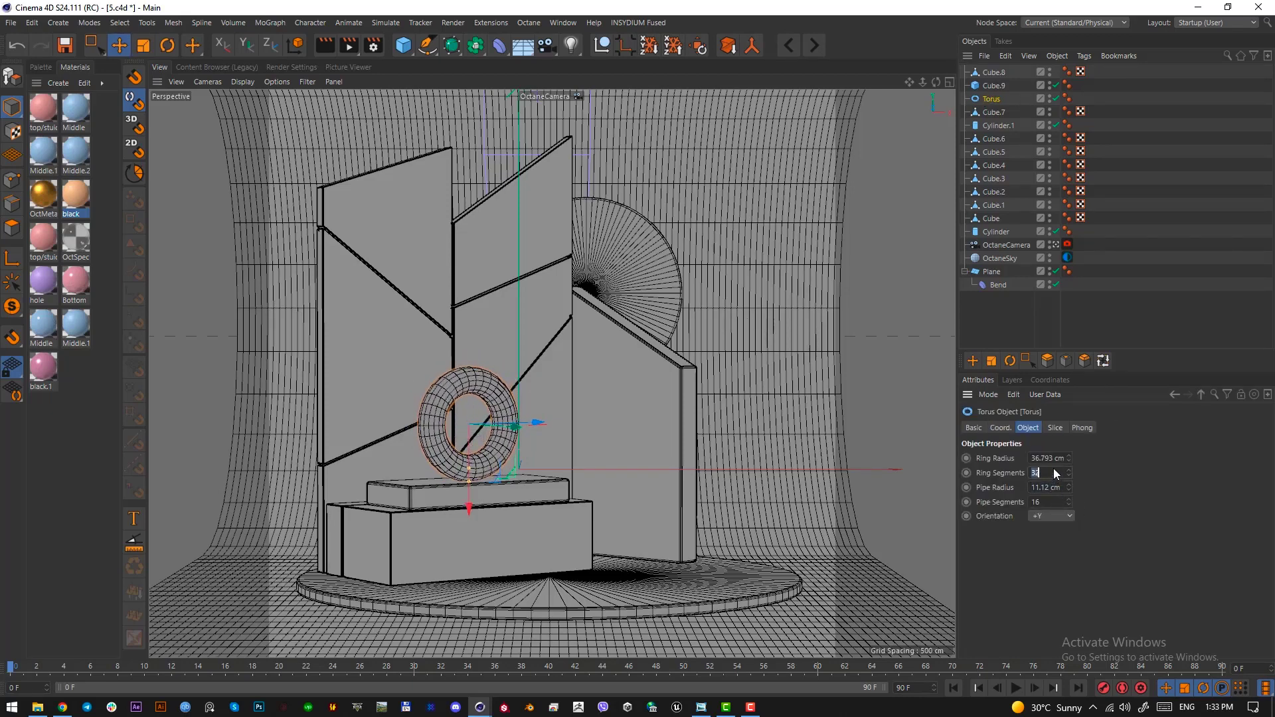
{"action": "left_click", "coordinate": [1055, 469]}
{"action": "type", "text": "100"}
{"action": "key", "text": "Return"}
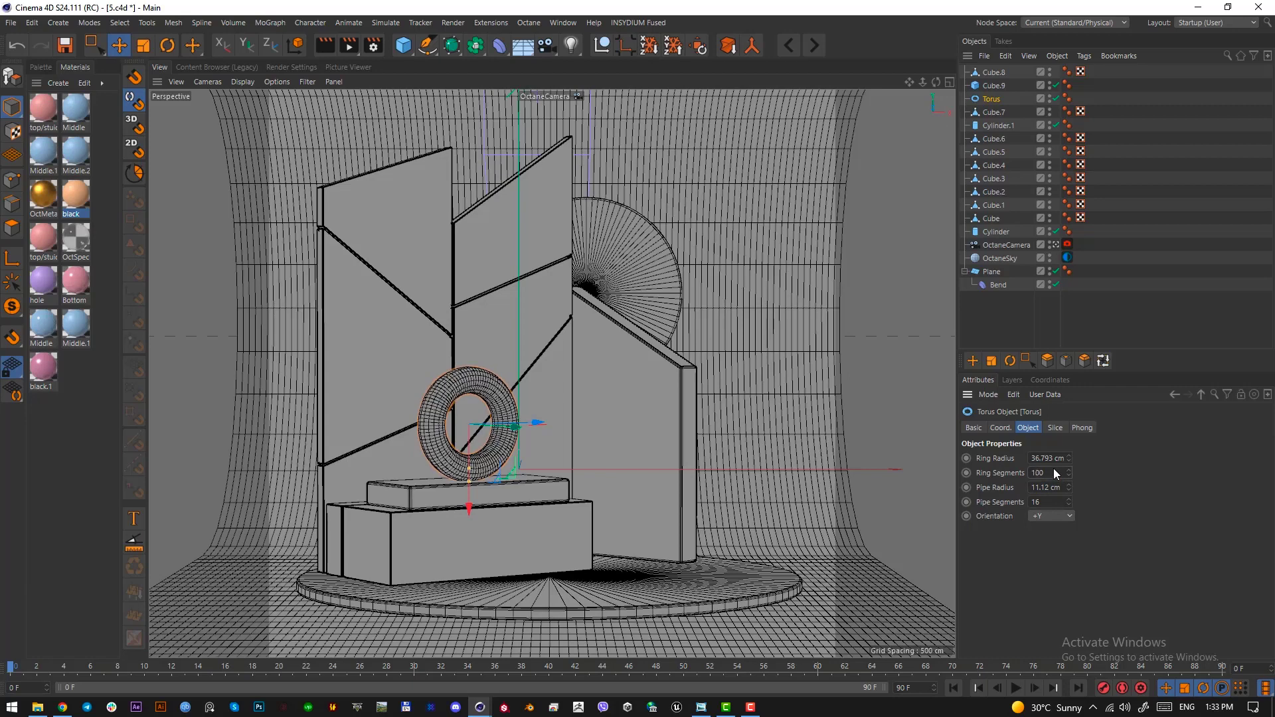
{"action": "key", "text": "r"}
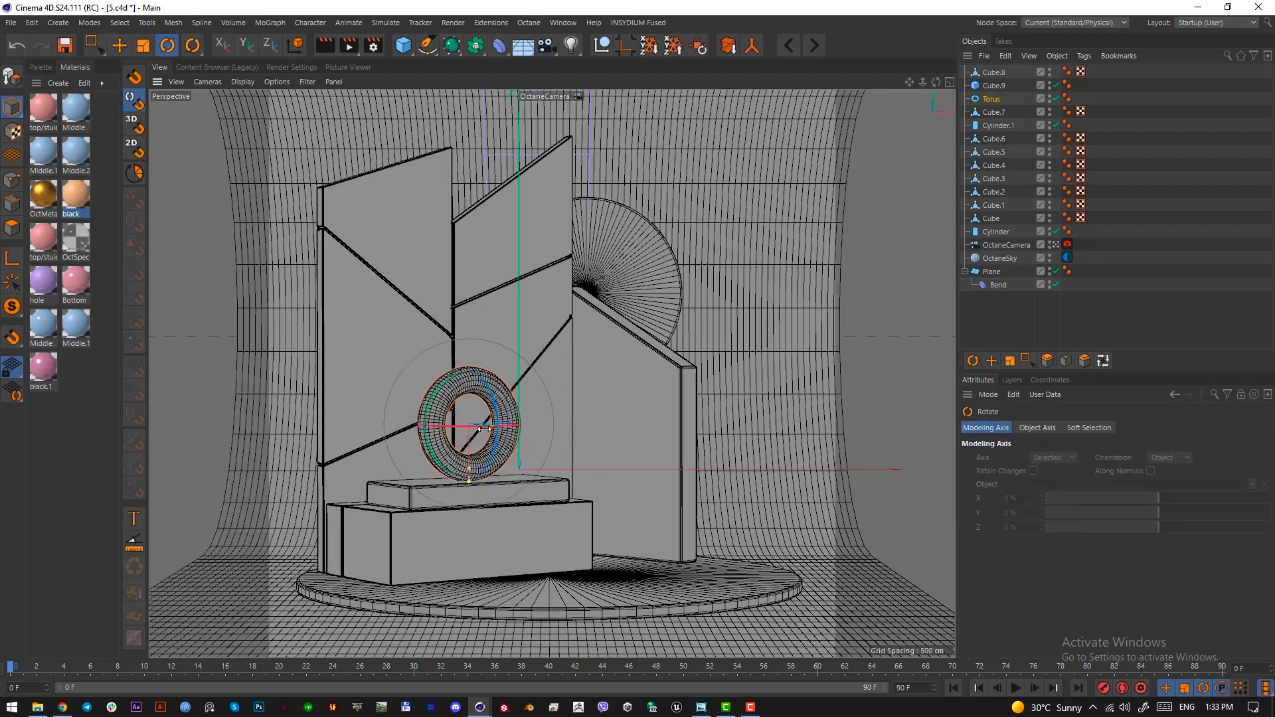
{"action": "left_click_drag", "start_coordinate": [478, 427], "coordinate": [515, 428]}
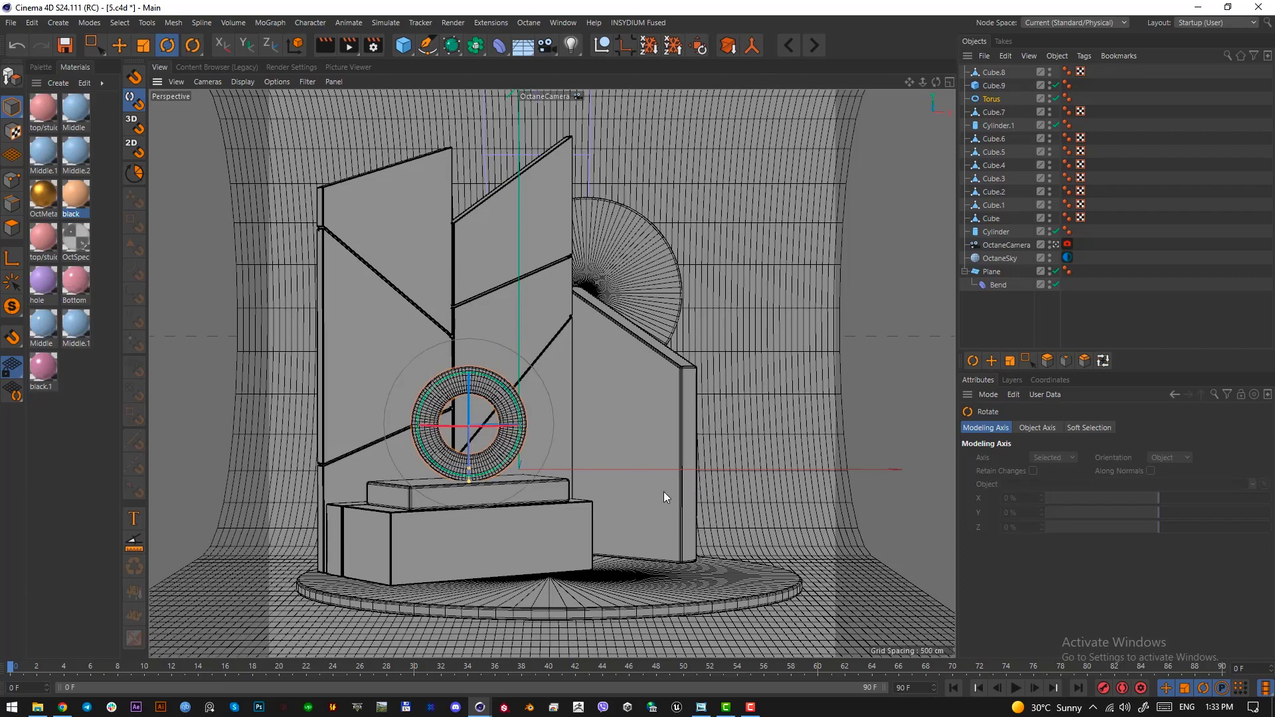
Select the inner-end points of the front low block and move them inward to line up with the end of the slab.
{"action": "left_click", "coordinate": [578, 522]}
{"action": "left_click", "coordinate": [552, 488], "text": "shift"}
{"action": "key", "text": "F2"}
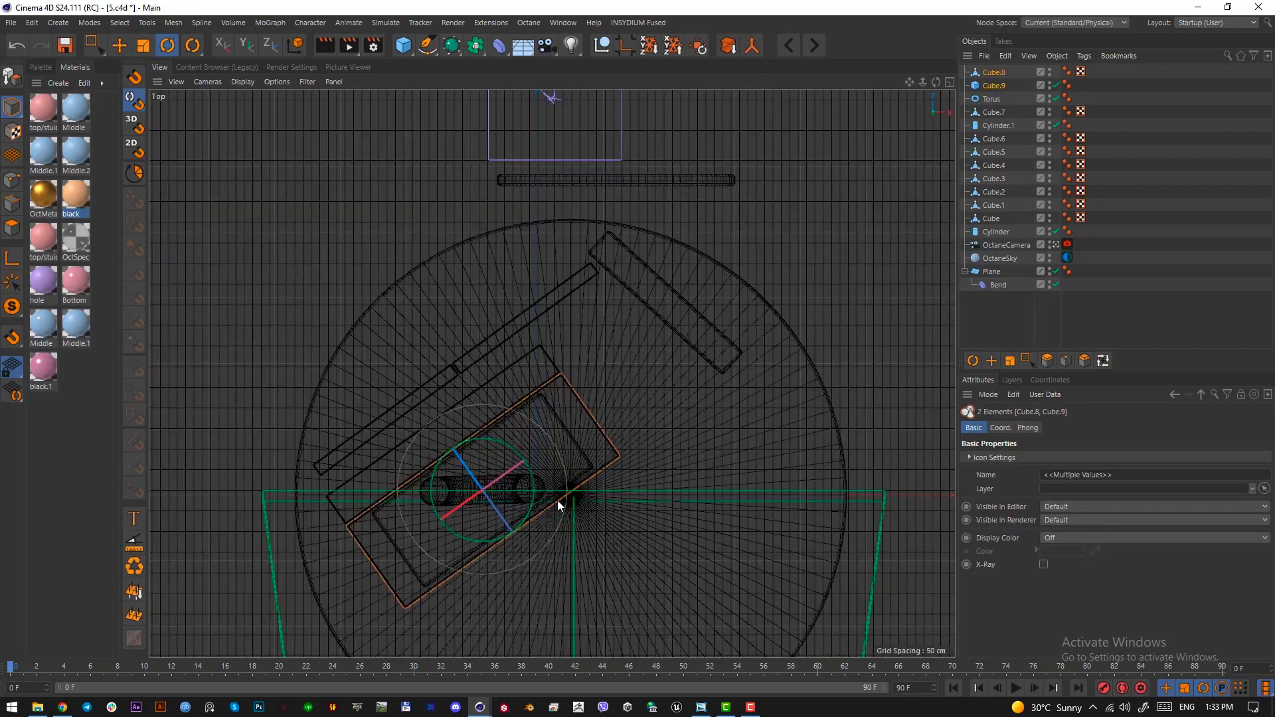
{"action": "left_click", "coordinate": [17, 180]}
{"action": "left_click_drag", "start_coordinate": [97, 53], "coordinate": [145, 83]}
{"action": "left_click_drag", "start_coordinate": [658, 464], "coordinate": [497, 338]}
{"action": "left_click_drag", "start_coordinate": [644, 390], "coordinate": [591, 392]}
{"action": "key", "text": "F1"}
{"action": "left_click_drag", "start_coordinate": [622, 517], "coordinate": [677, 515]}
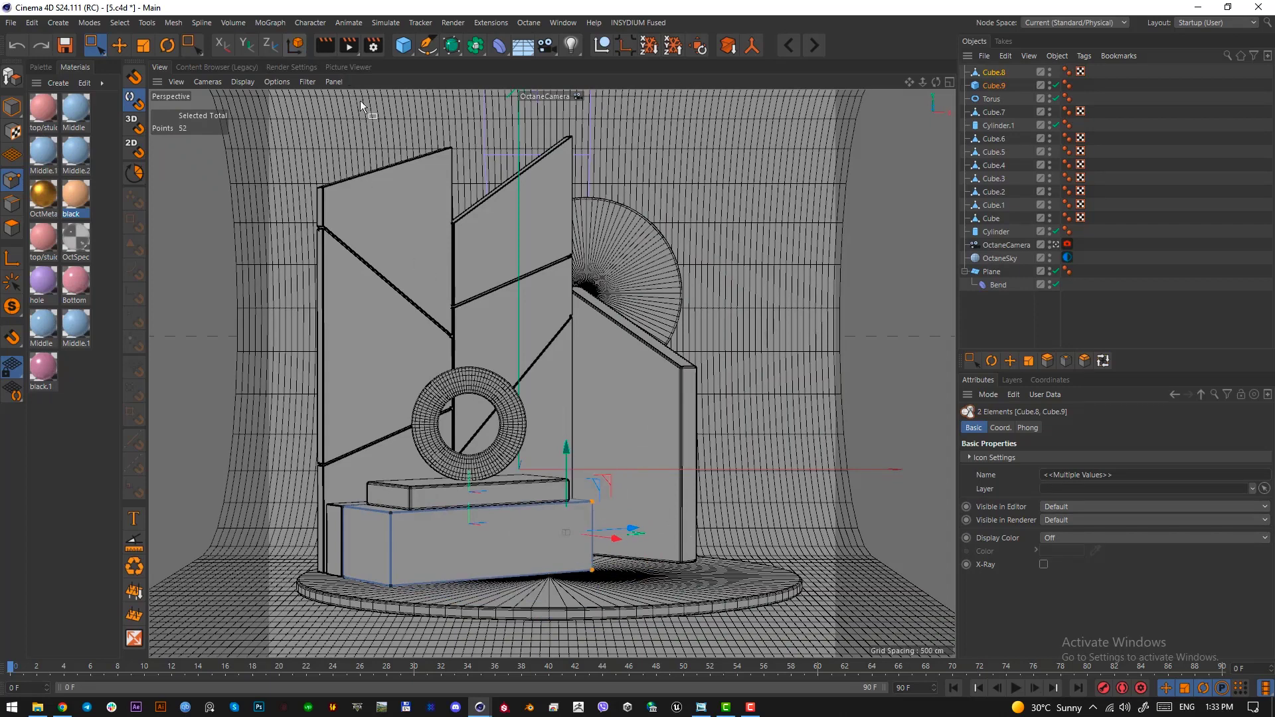
{"action": "left_click_drag", "start_coordinate": [635, 532], "coordinate": [612, 532]}
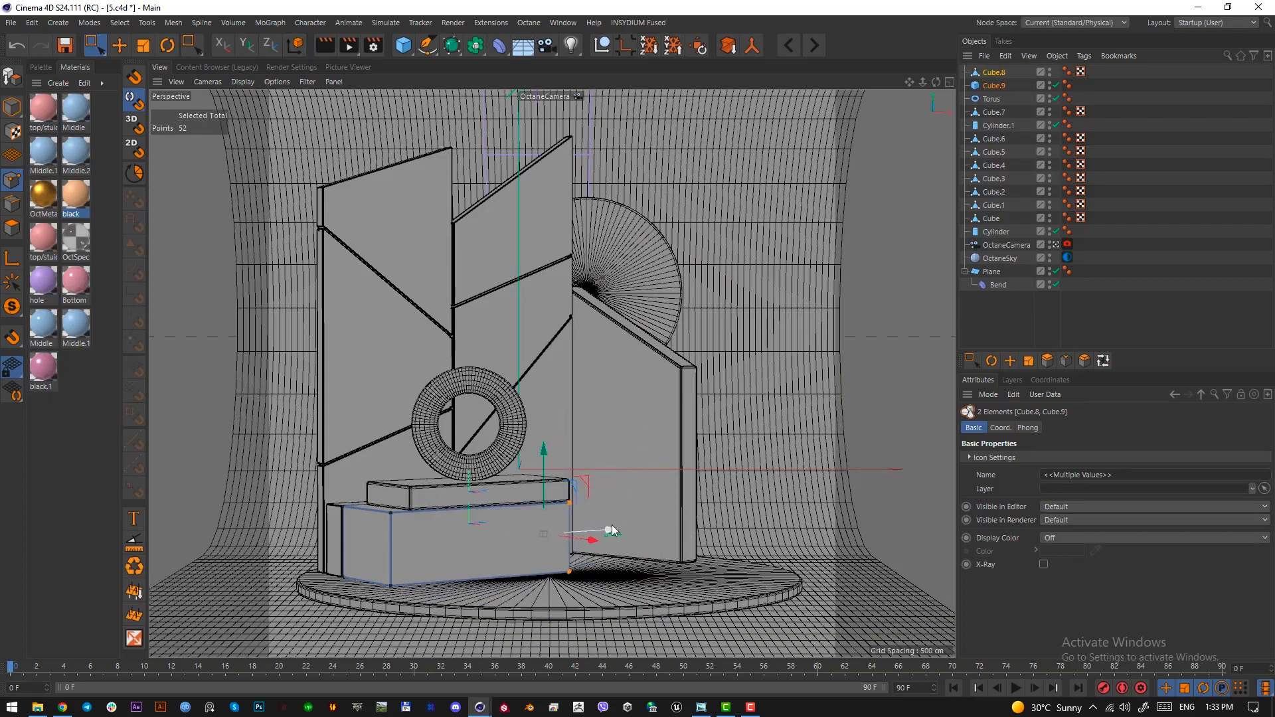
{"action": "key", "text": "F2"}
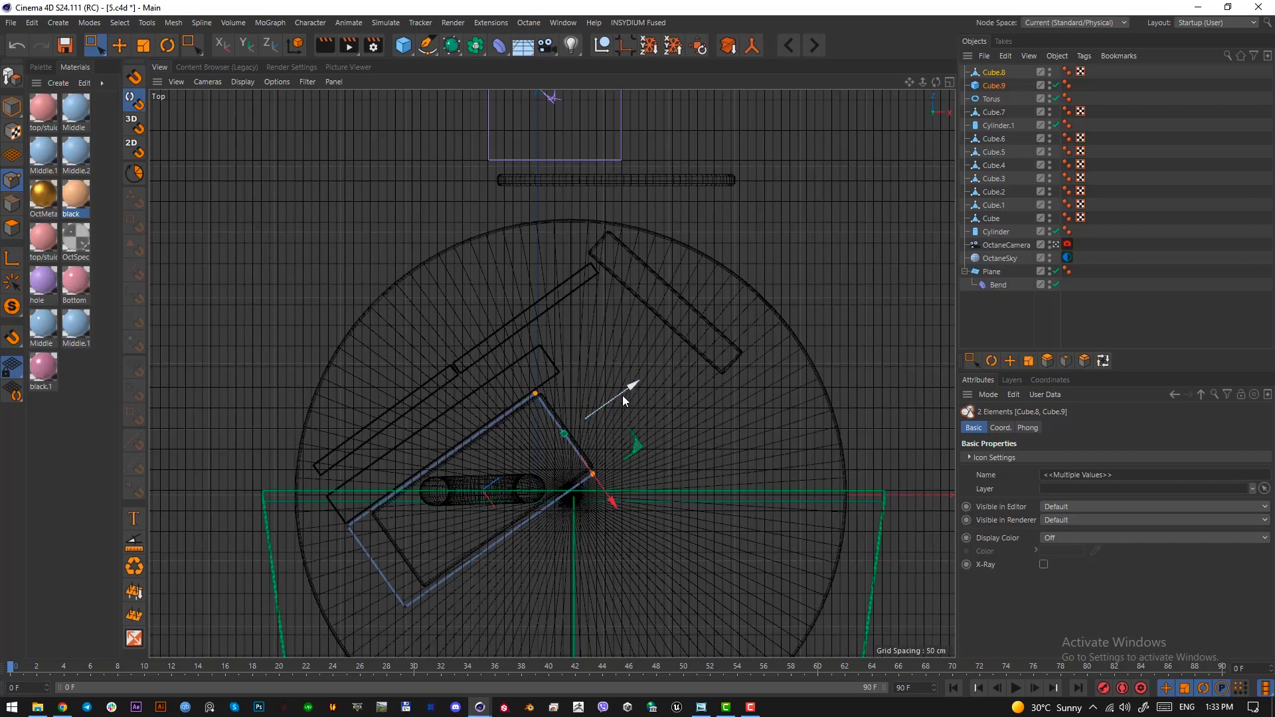
Select the inner-end points of the rear low block and pull them inward to shorten it to match the front block.
{"action": "left_click", "coordinate": [12, 108]}
{"action": "left_click", "coordinate": [119, 48]}
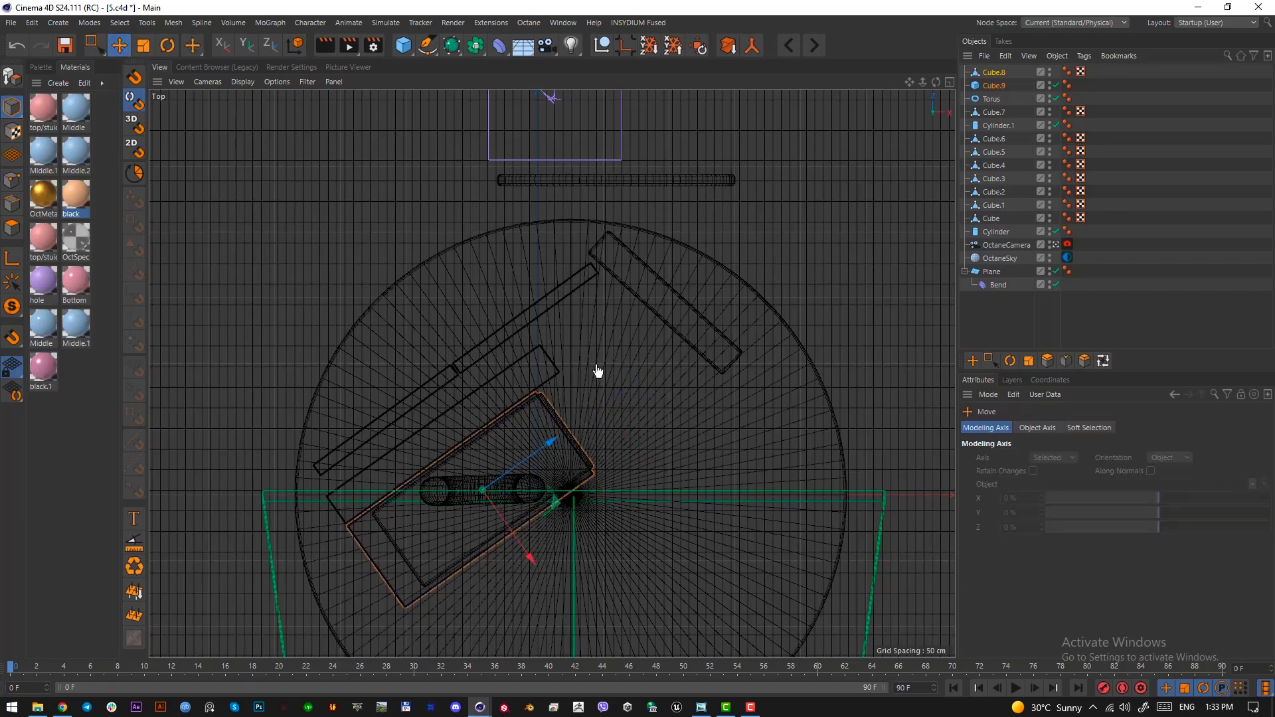
{"action": "left_click", "coordinate": [555, 367]}
{"action": "scroll", "coordinate": [568, 376], "scroll_direction": "up", "scroll_amount": 3}
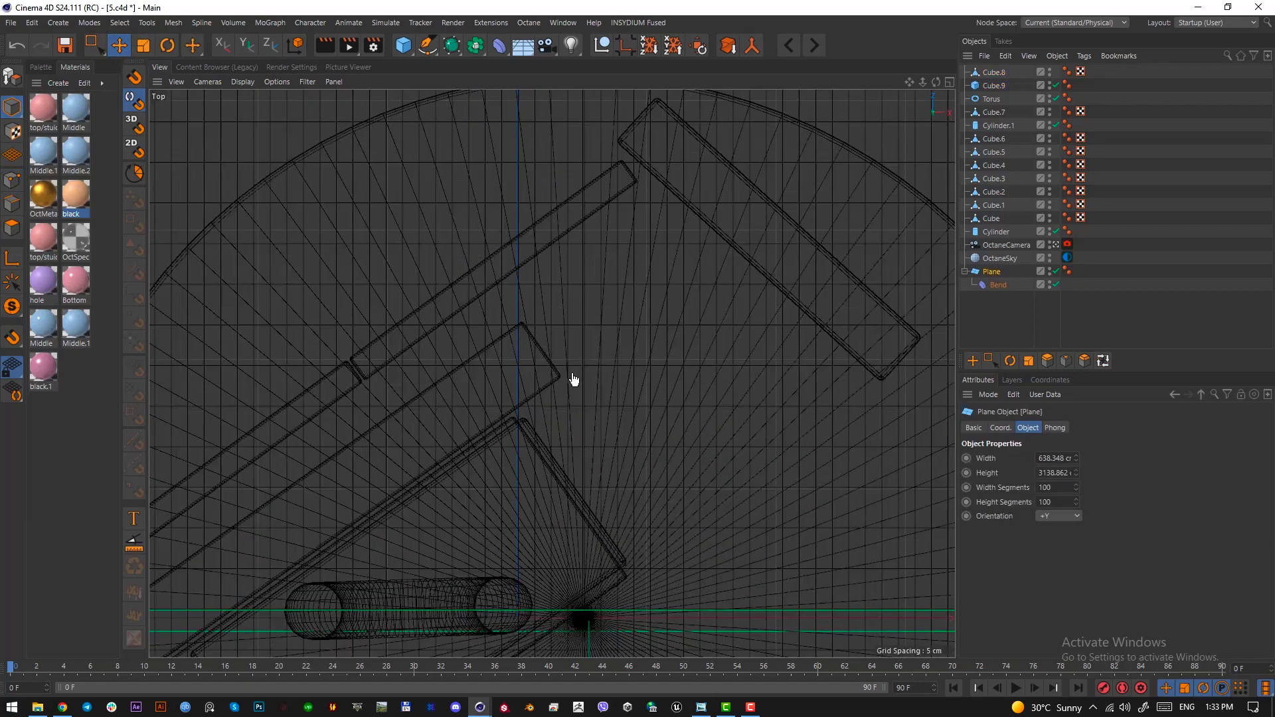
{"action": "key", "text": "F1"}
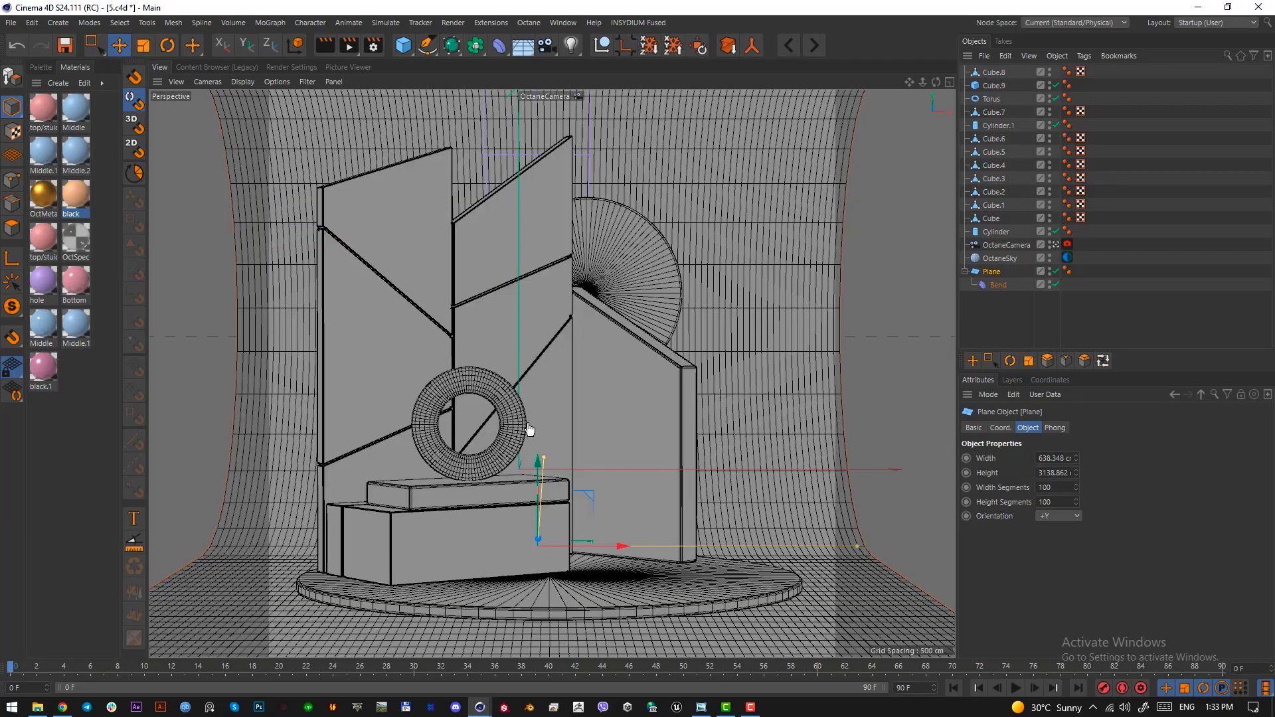
{"action": "left_click", "coordinate": [332, 546]}
{"action": "key", "text": "F2"}
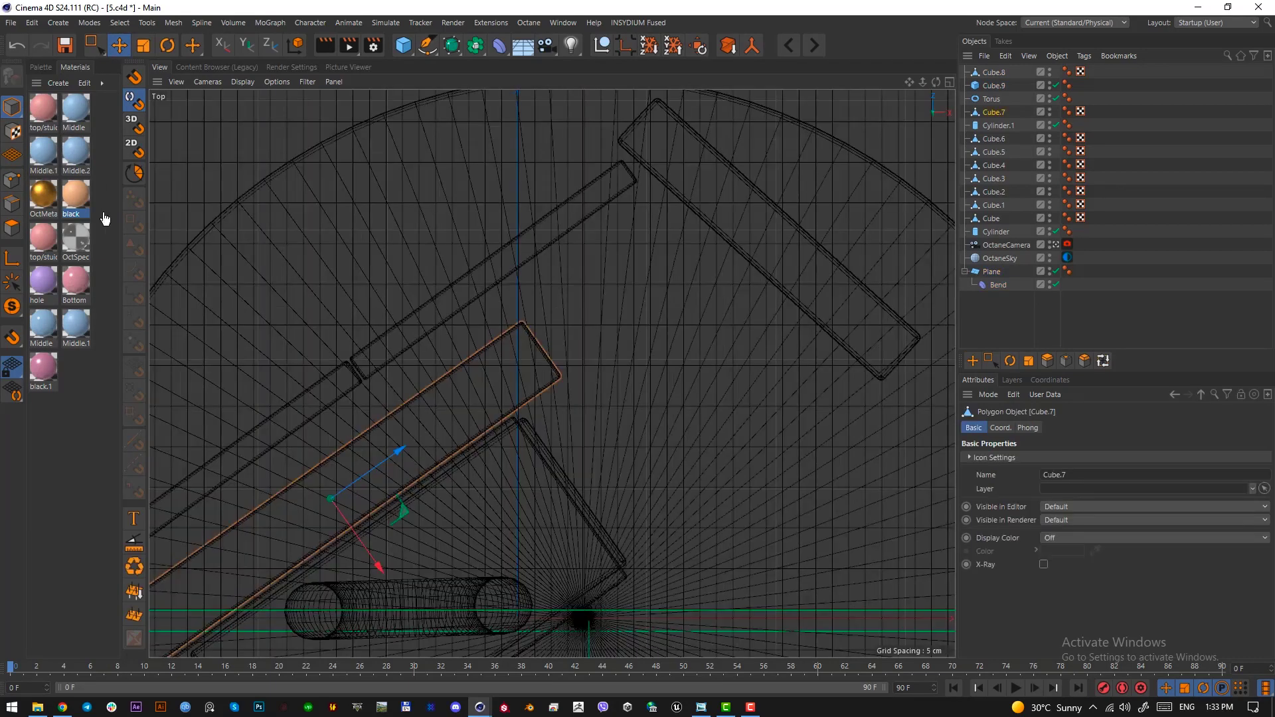
{"action": "left_click", "coordinate": [11, 179]}
{"action": "left_click", "coordinate": [94, 46]}
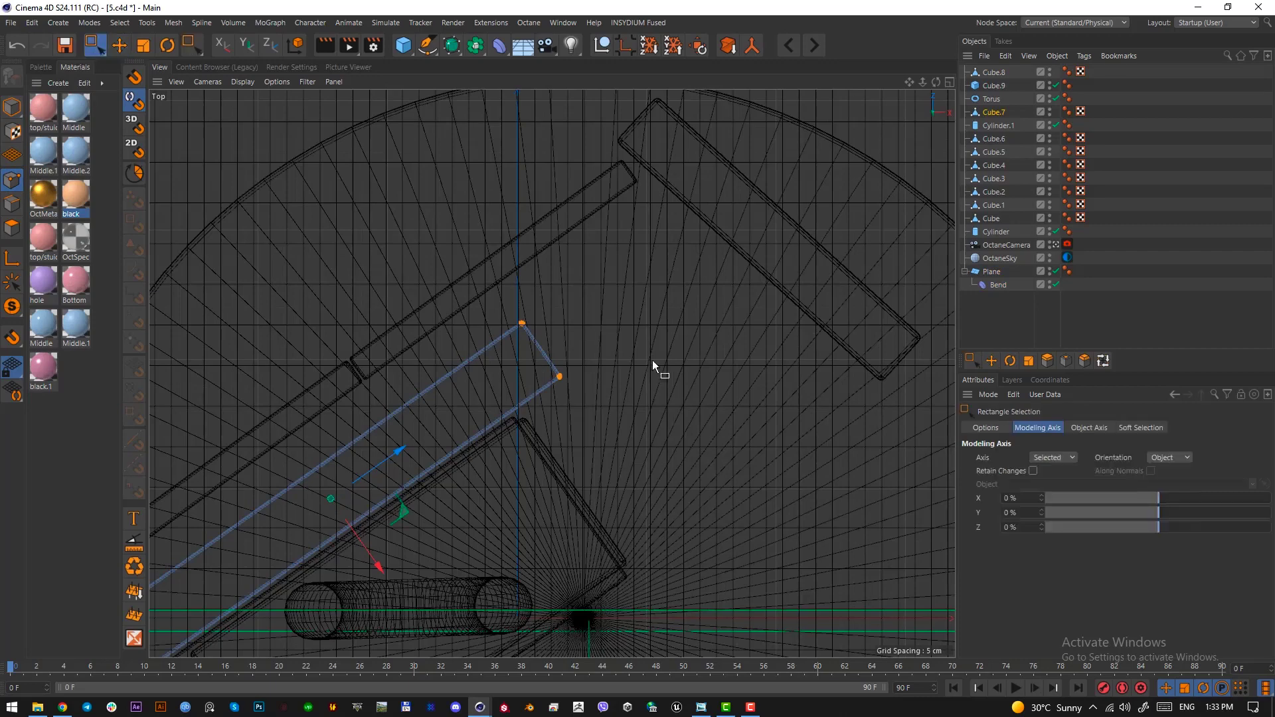
{"action": "left_click_drag", "start_coordinate": [589, 313], "coordinate": [541, 349]}
Add another cube and move it, seen from the top, into the open area between the low blocks and the sloped block.
{"action": "left_click", "coordinate": [399, 47]}
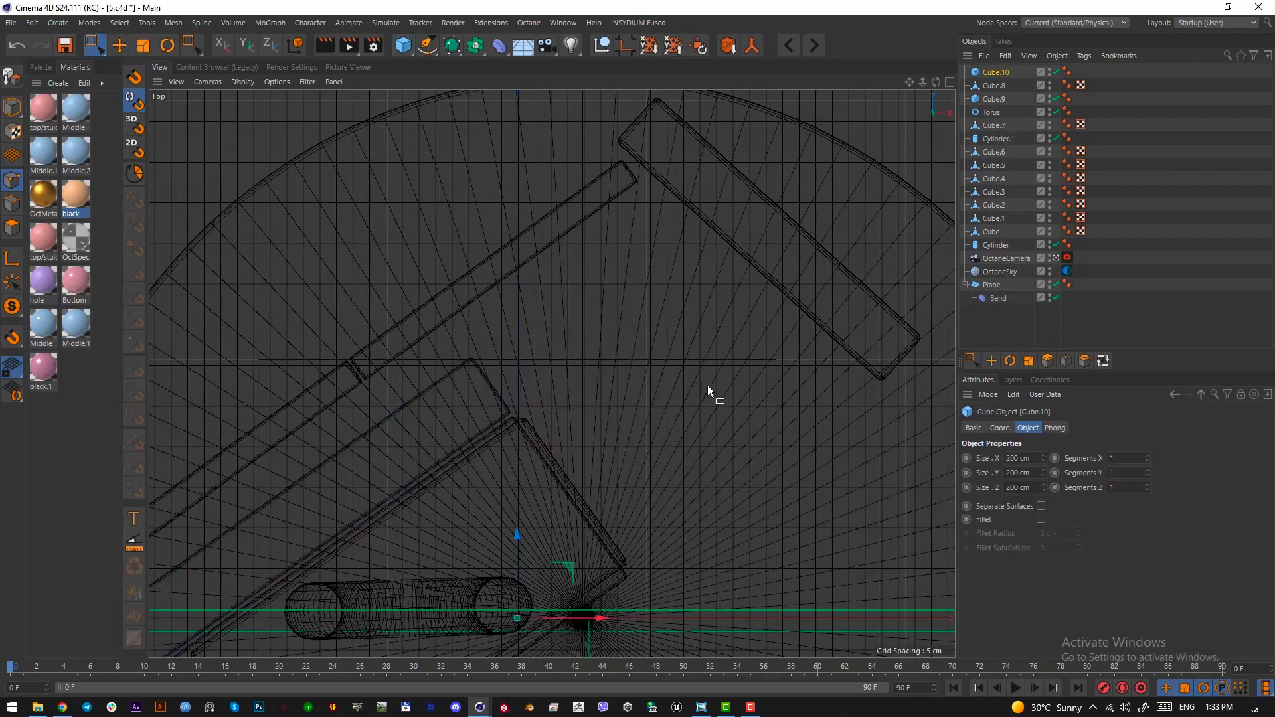
{"action": "scroll", "coordinate": [708, 385], "scroll_direction": "down", "scroll_amount": 4}
{"action": "middle_click_drag", "start_coordinate": [707, 385], "coordinate": [571, 330], "text": "alt"}
{"action": "left_click", "coordinate": [18, 108]}
{"action": "left_click", "coordinate": [128, 51]}
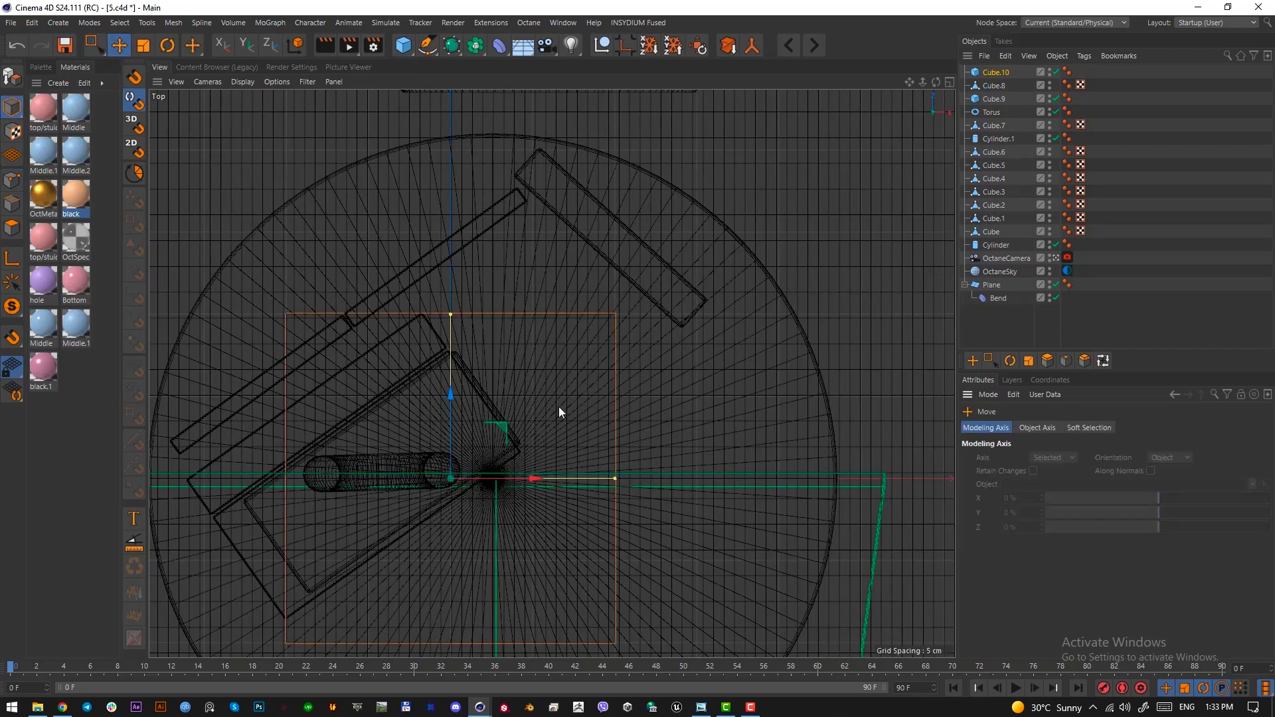
{"action": "left_click_drag", "start_coordinate": [560, 408], "coordinate": [645, 301]}
Rotate the new cube about its vertical axis and scale it down uniformly to about 91 cm per side.
{"action": "key", "text": "r"}
{"action": "left_click_drag", "start_coordinate": [581, 399], "coordinate": [572, 514]}
{"action": "key", "text": "t"}
{"action": "left_click_drag", "start_coordinate": [658, 484], "coordinate": [686, 458]}
Fine-tune the cube's rotation and position so it sits diagonally between the low blocks and the sloped block.
{"action": "key", "text": "r"}
{"action": "key", "text": "e"}
{"action": "key", "text": "r"}
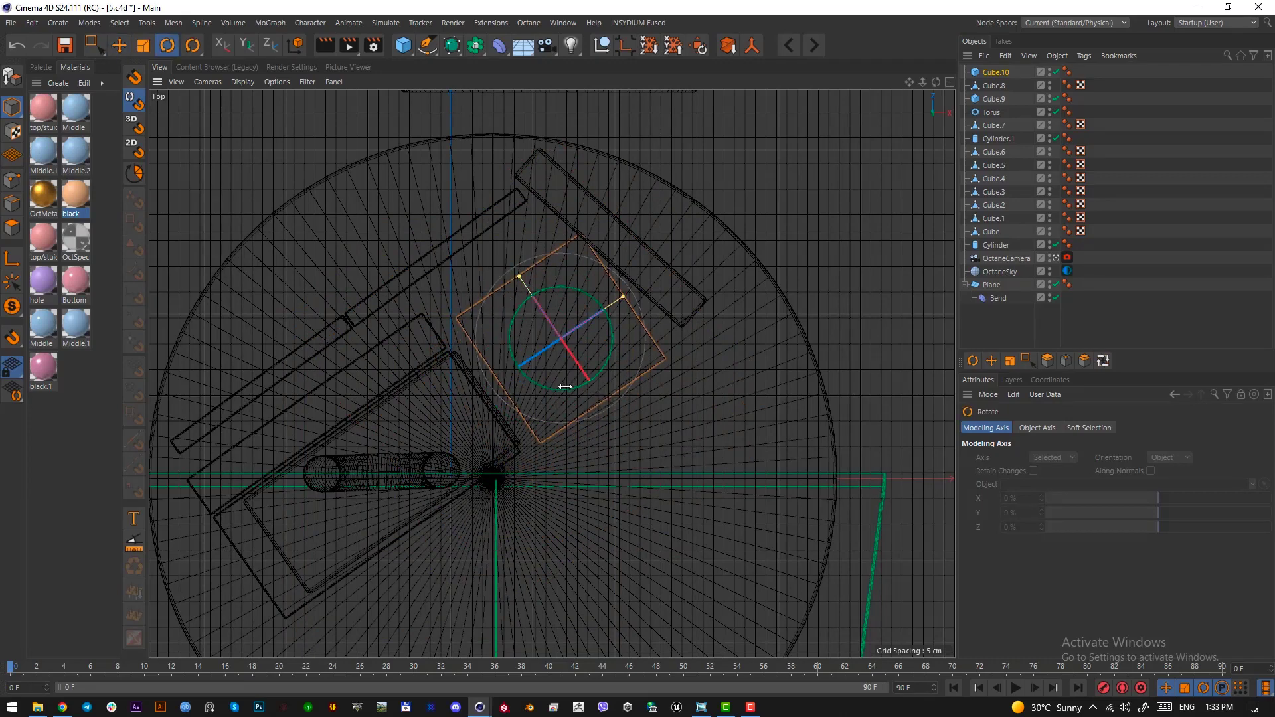
{"action": "left_click_drag", "start_coordinate": [565, 388], "coordinate": [575, 392]}
{"action": "key", "text": "e"}
{"action": "left_click_drag", "start_coordinate": [622, 426], "coordinate": [612, 427]}
{"action": "key", "text": "r"}
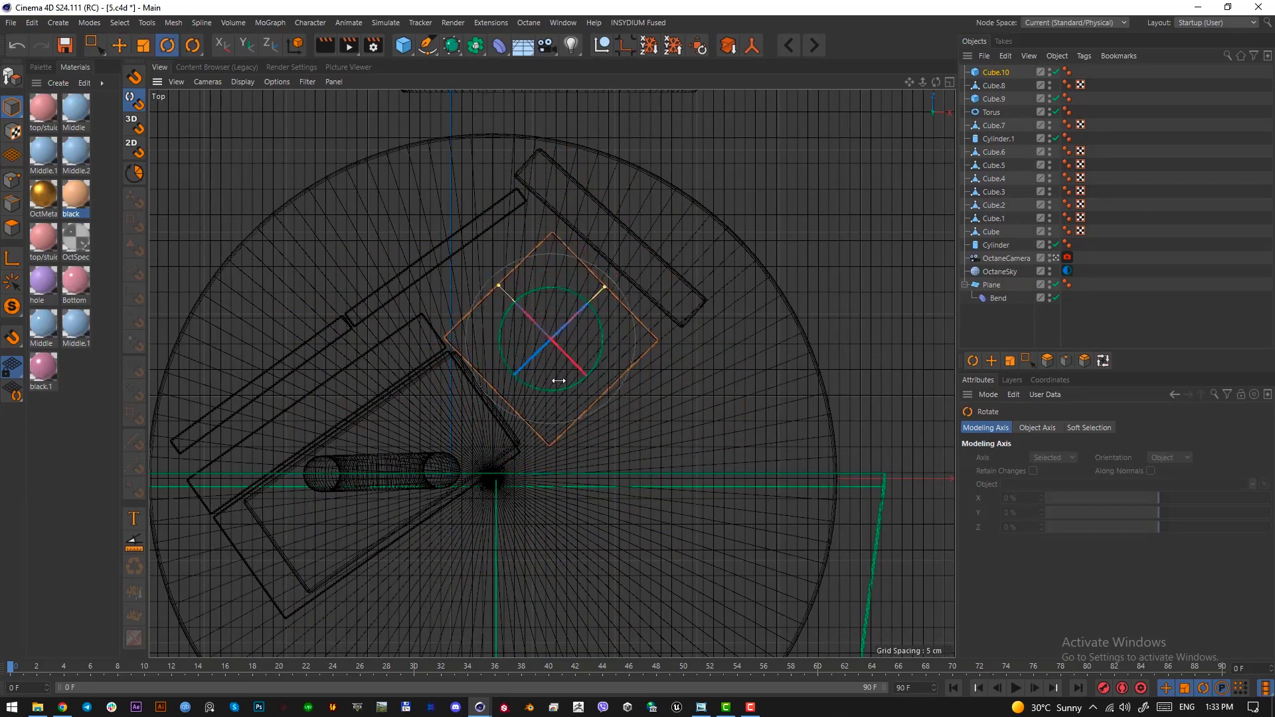
{"action": "left_click_drag", "start_coordinate": [559, 381], "coordinate": [570, 401]}
{"action": "key", "text": "e"}
Lower the cube vertically in the camera view until it stands on the disc.
{"action": "key", "text": "F3"}
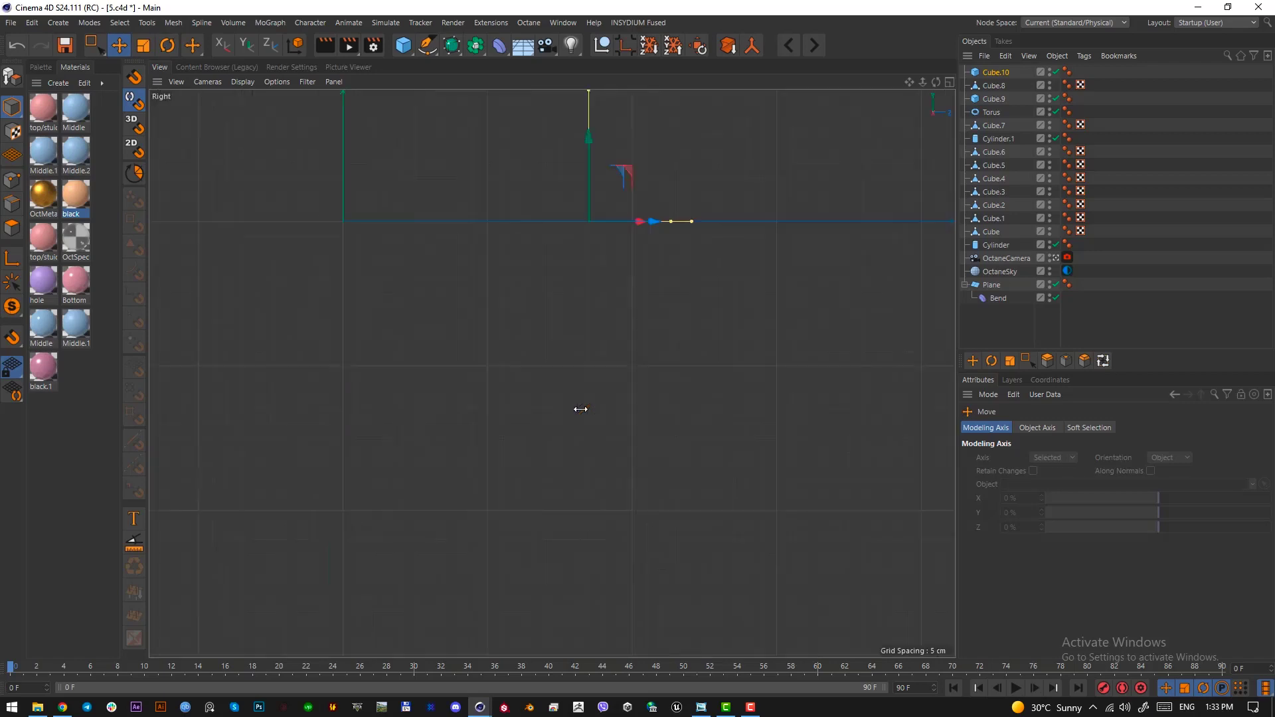
{"action": "key", "text": "F1"}
{"action": "left_click_drag", "start_coordinate": [592, 429], "coordinate": [594, 478]}
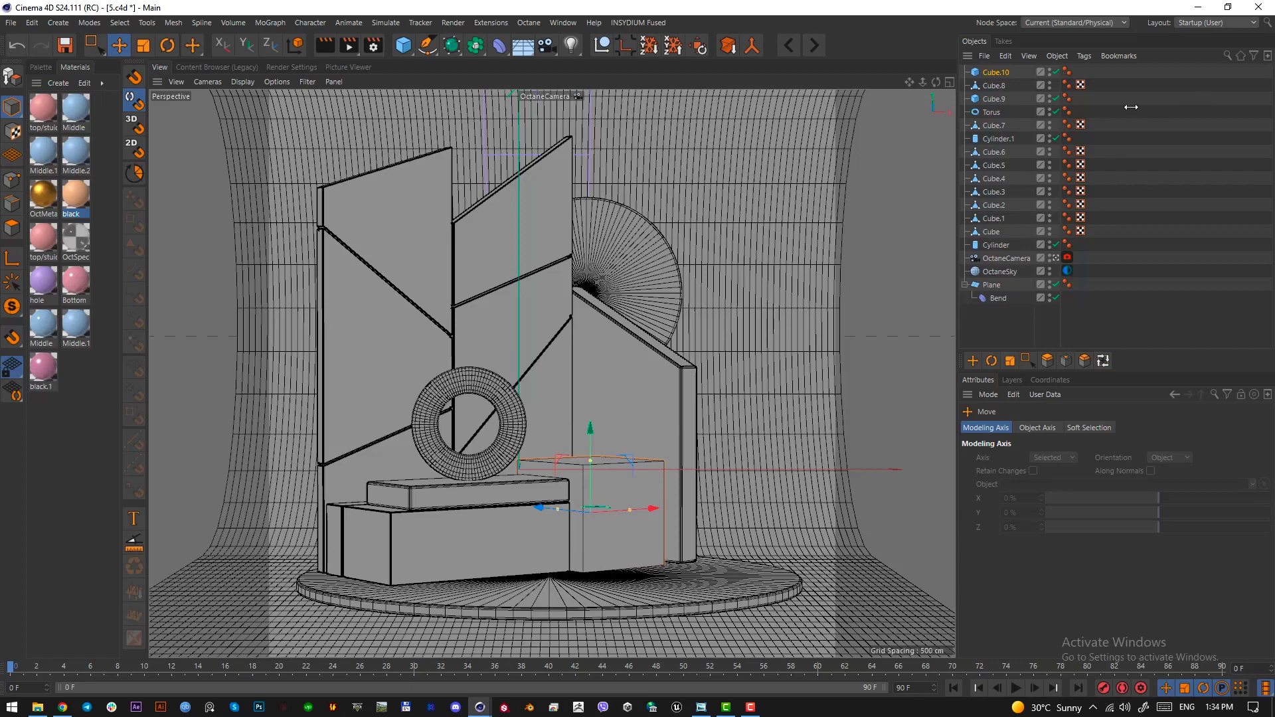
Fillet the cube with a 1.367 cm radius and stack two flattened copies on top, about 27 cm and 12 cm tall.
{"action": "left_click", "coordinate": [996, 72]}
{"action": "left_click", "coordinate": [1040, 519]}
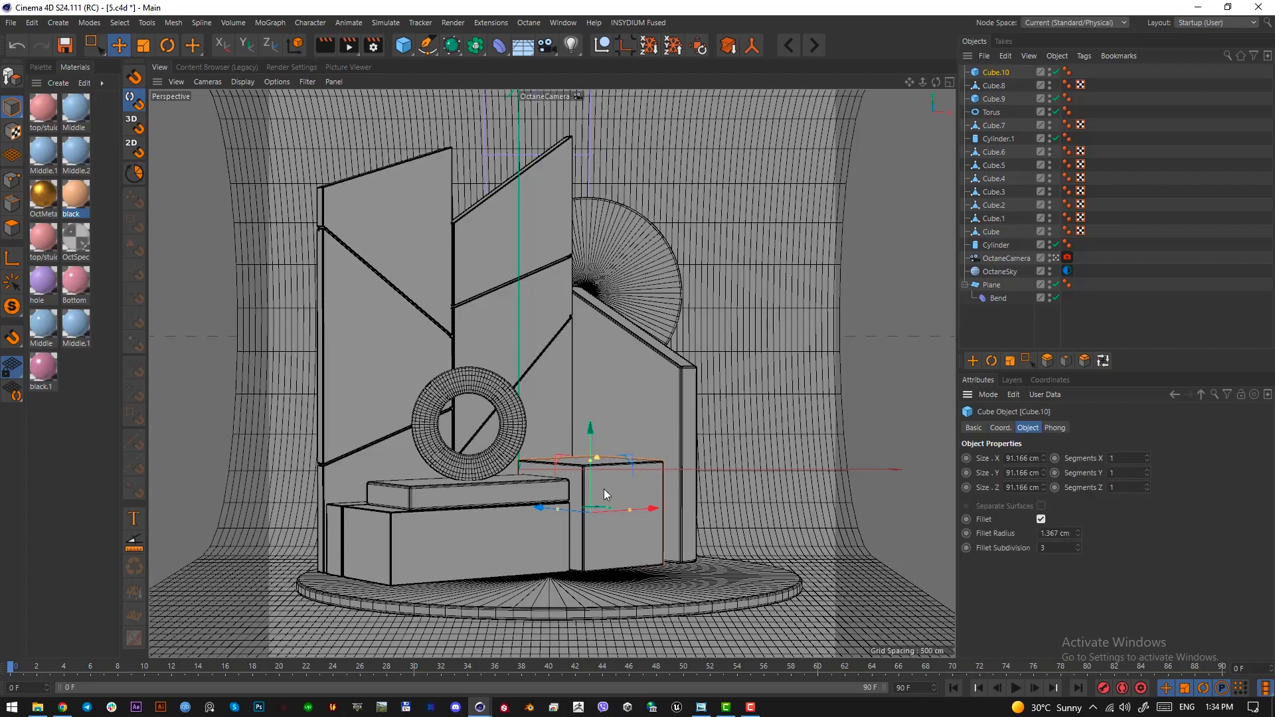
{"action": "left_click_drag", "start_coordinate": [589, 480], "coordinate": [598, 397]}
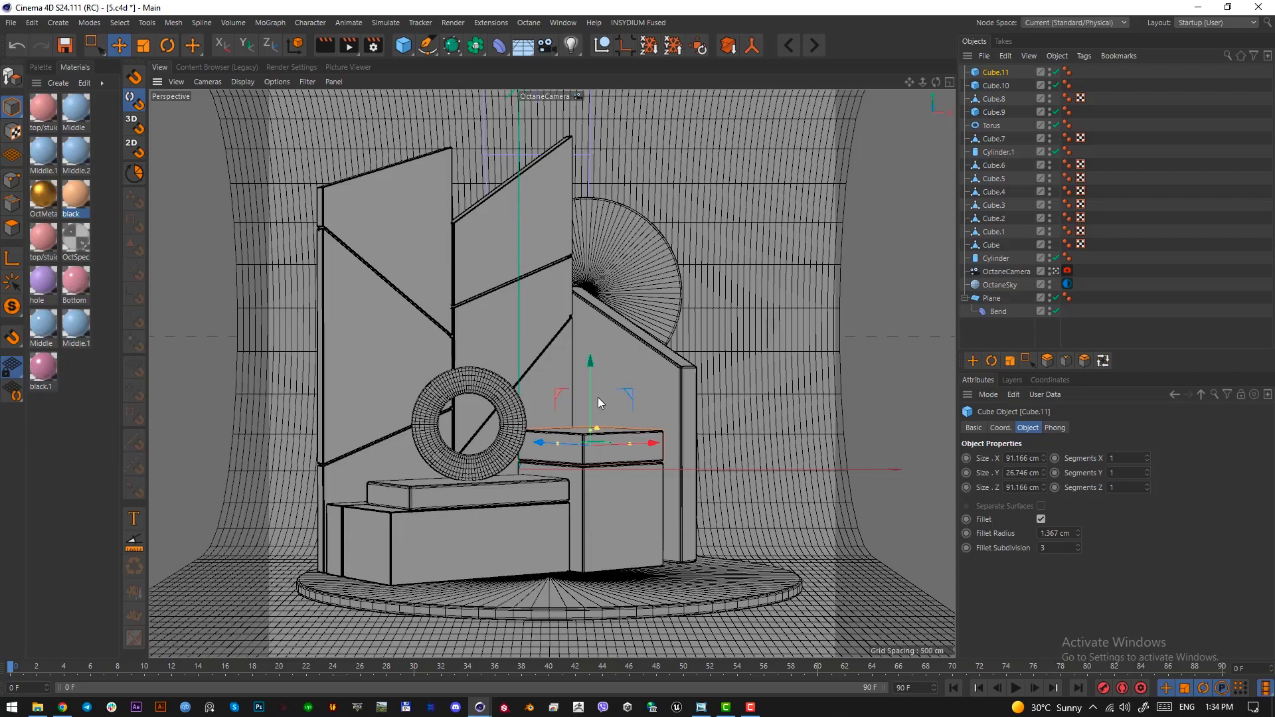
{"action": "mouse_move", "coordinate": [598, 397]}
{"action": "left_mouse_down", "text": "ctrl"}
{"action": "mouse_move", "coordinate": [591, 355]}
{"action": "mouse_move", "coordinate": [589, 399]}
{"action": "mouse_move", "coordinate": [593, 385]}
{"action": "left_mouse_up", "text": "ctrl"}
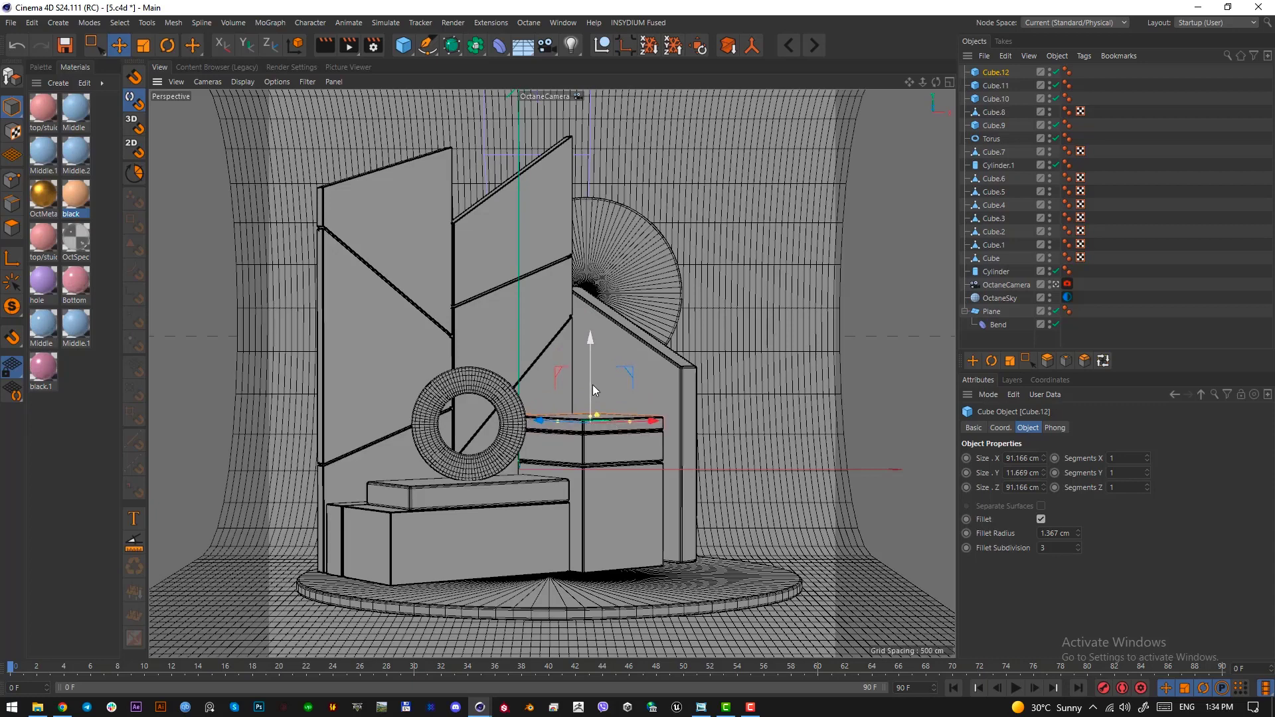
Add a sphere over the stacked blocks, scale it down to about 36 cm radius and rest it on the top block.
{"action": "left_click", "coordinate": [403, 46]}
{"action": "left_click", "coordinate": [636, 75]}
{"action": "key", "text": "e"}
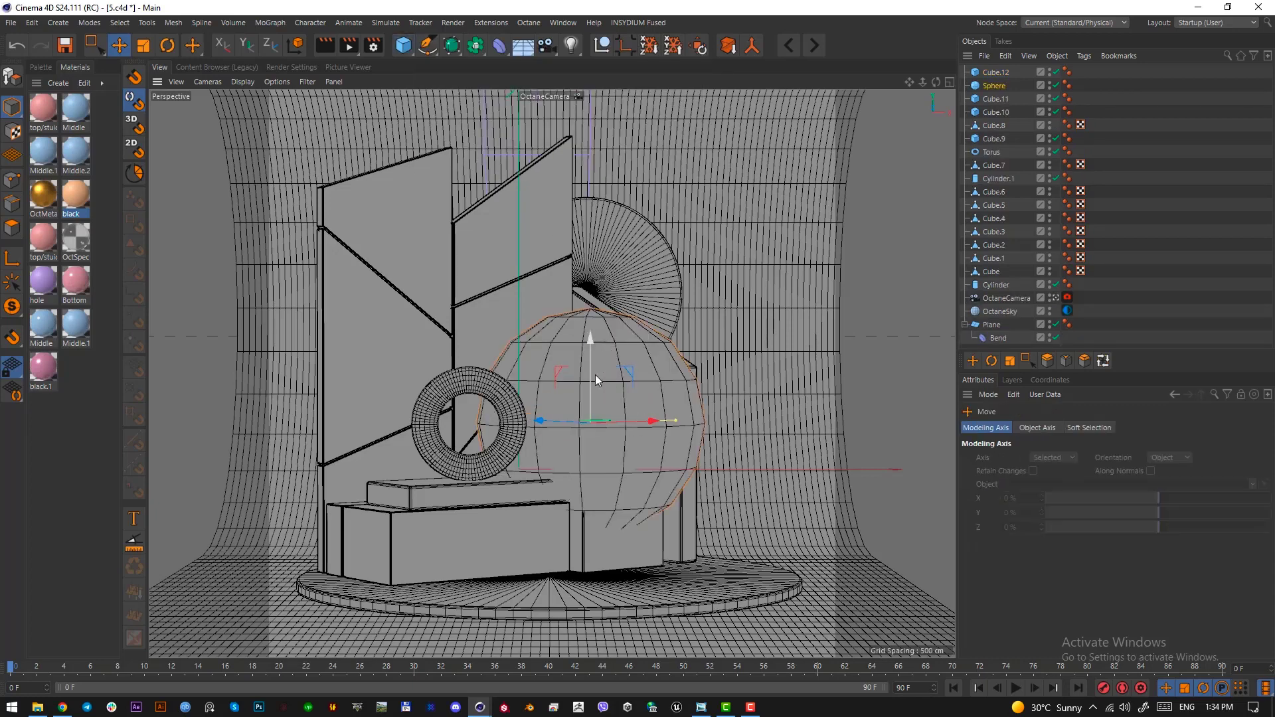
{"action": "left_click_drag", "start_coordinate": [594, 374], "coordinate": [594, 339]}
{"action": "key", "text": "t"}
{"action": "left_click_drag", "start_coordinate": [618, 359], "coordinate": [395, 530]}
{"action": "key", "text": "e"}
{"action": "mouse_move", "coordinate": [590, 324]}
{"action": "left_mouse_down"}
{"action": "mouse_move", "coordinate": [621, 315]}
{"action": "mouse_move", "coordinate": [590, 324]}
{"action": "left_mouse_up"}
{"action": "key", "text": "t"}
{"action": "key", "text": "e"}
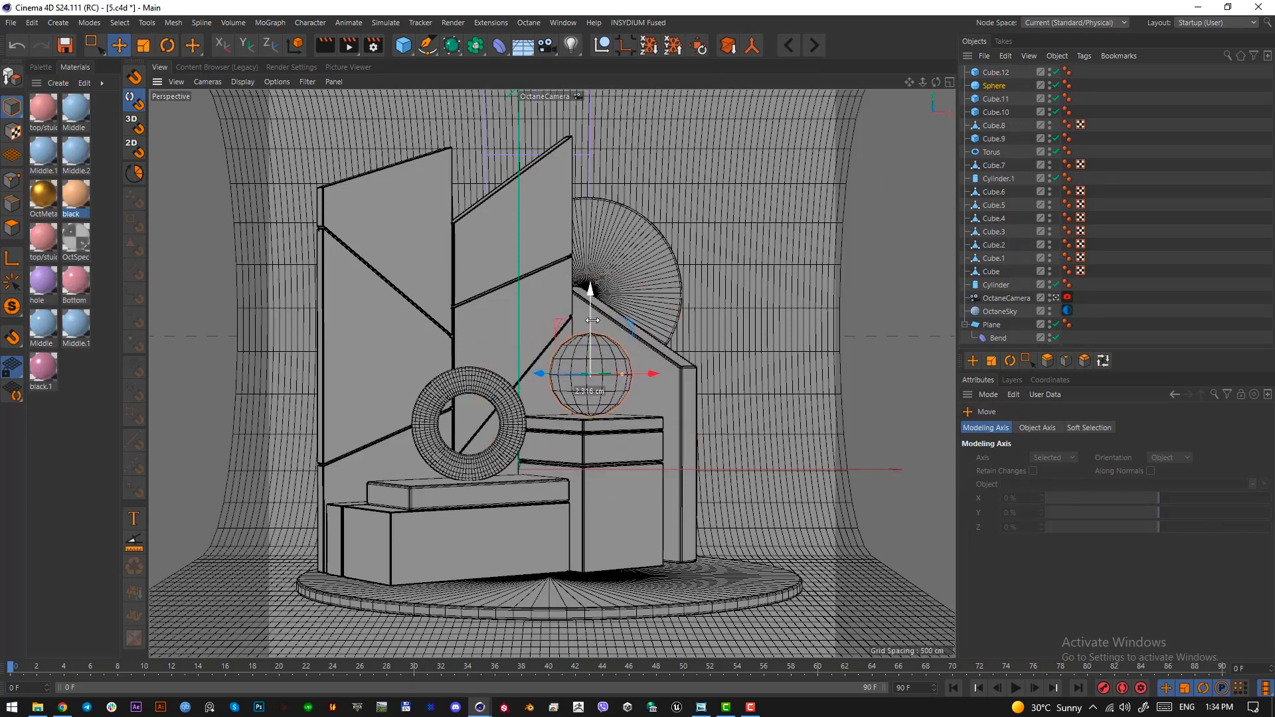
Set the upper sphere's segments to 100 to smooth it.
{"action": "left_click", "coordinate": [976, 86]}
{"action": "double_click", "coordinate": [1042, 474]}
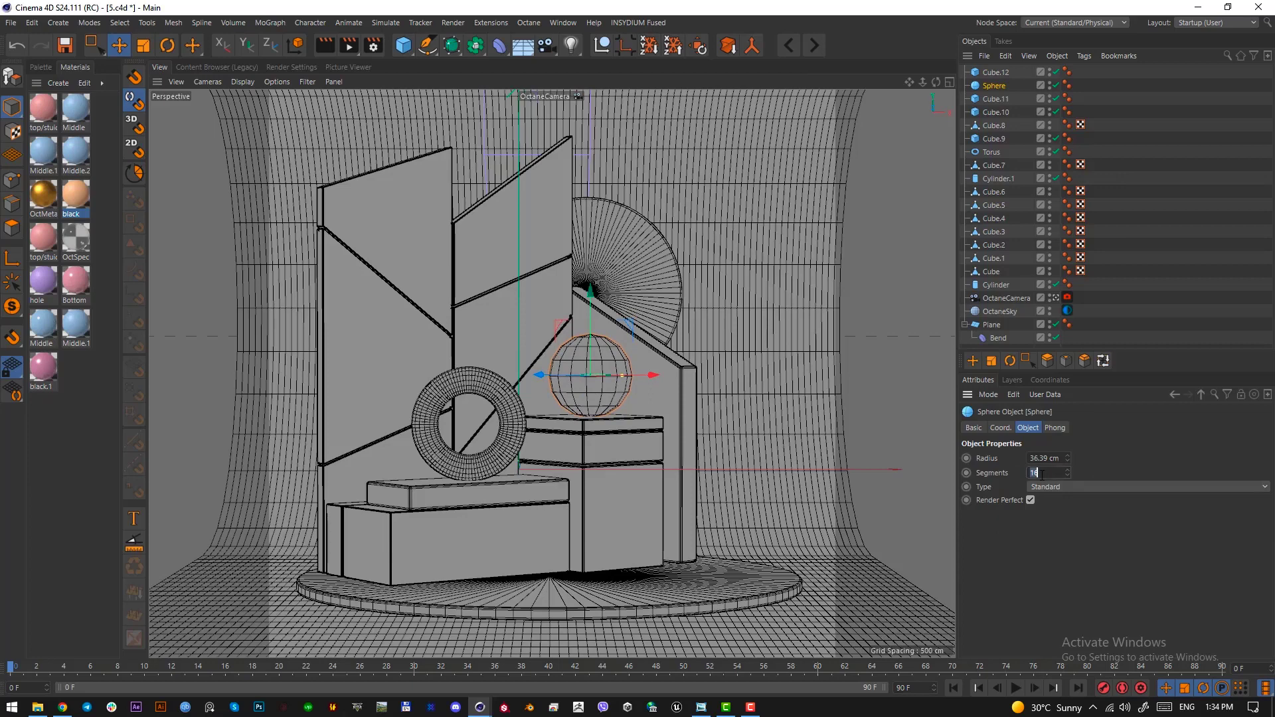
{"action": "type", "text": "100"}
{"action": "key", "text": "Return"}
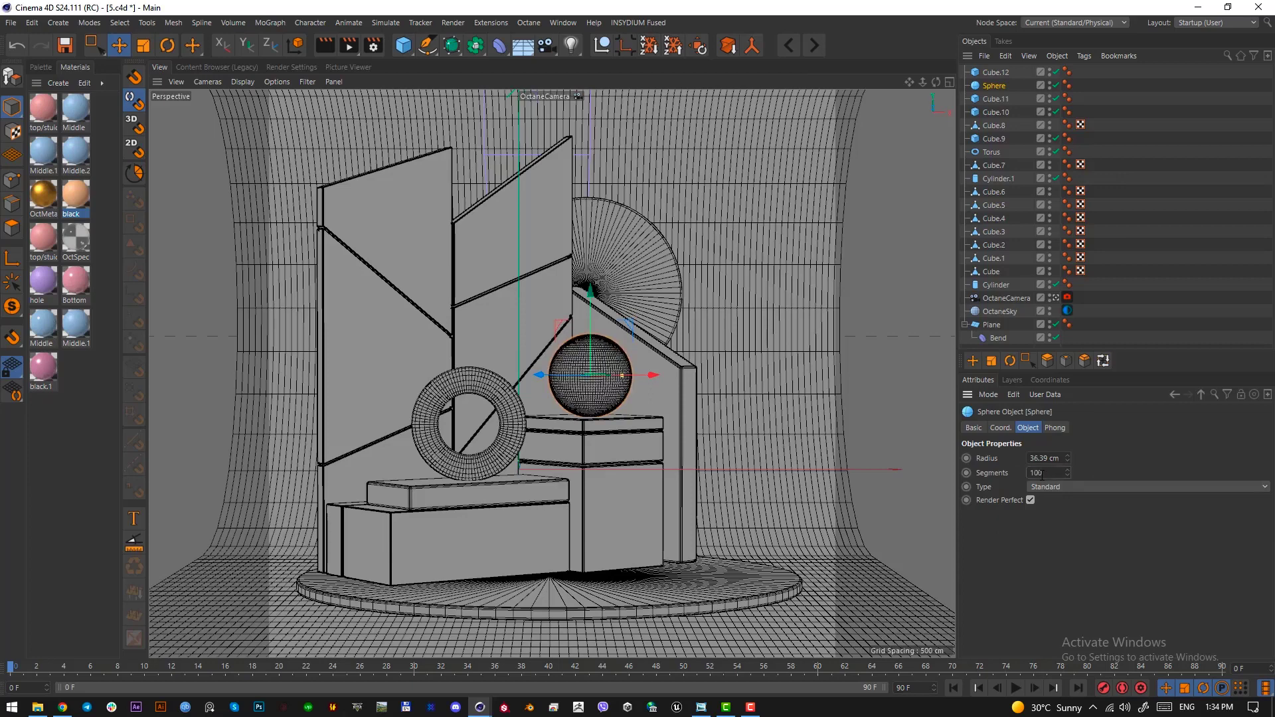
{"action": "left_click", "coordinate": [607, 546]}
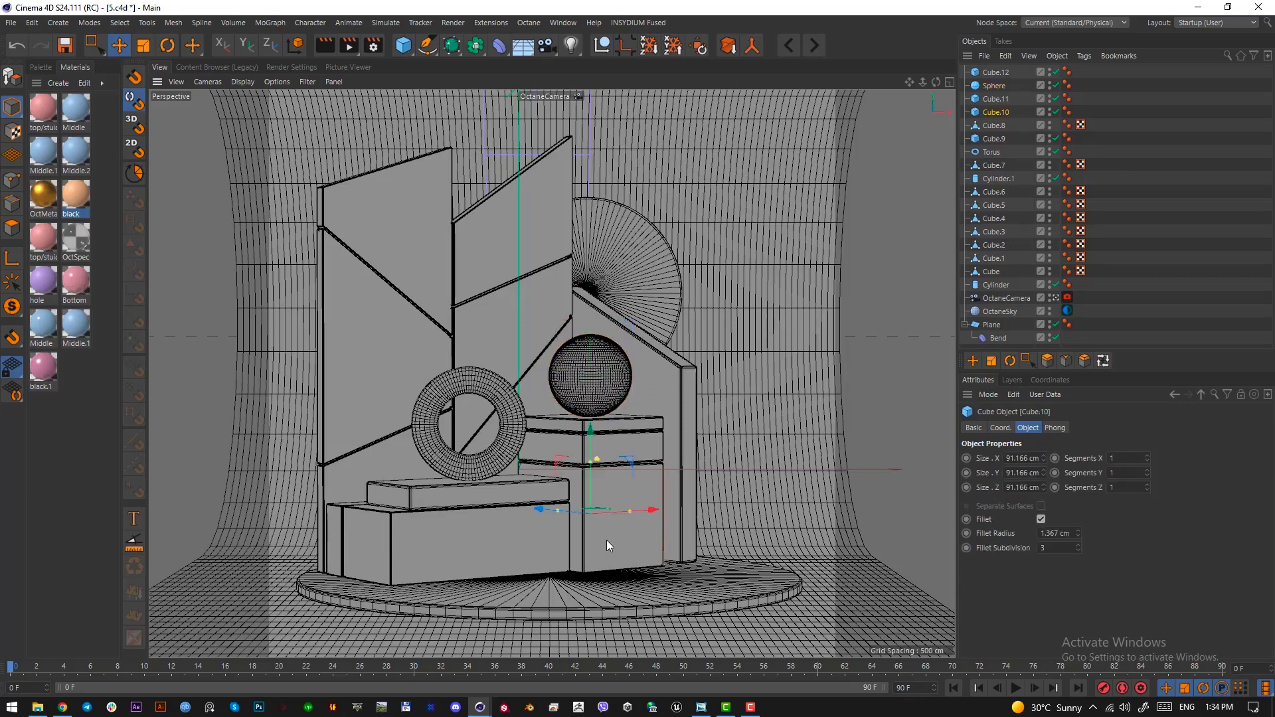
{"action": "left_click", "coordinate": [559, 564]}
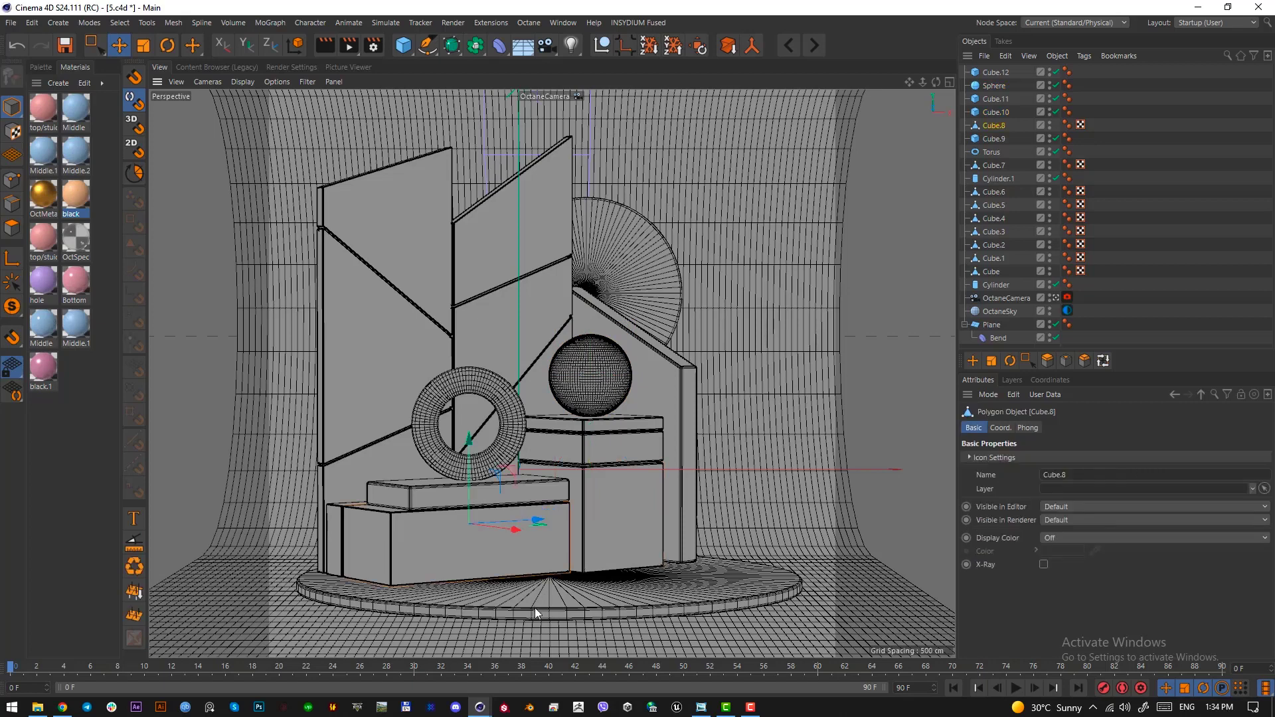
Add a cube, turn it parallel to the low torus blocks and move it to the front of the disc.
{"action": "left_click", "coordinate": [403, 52]}
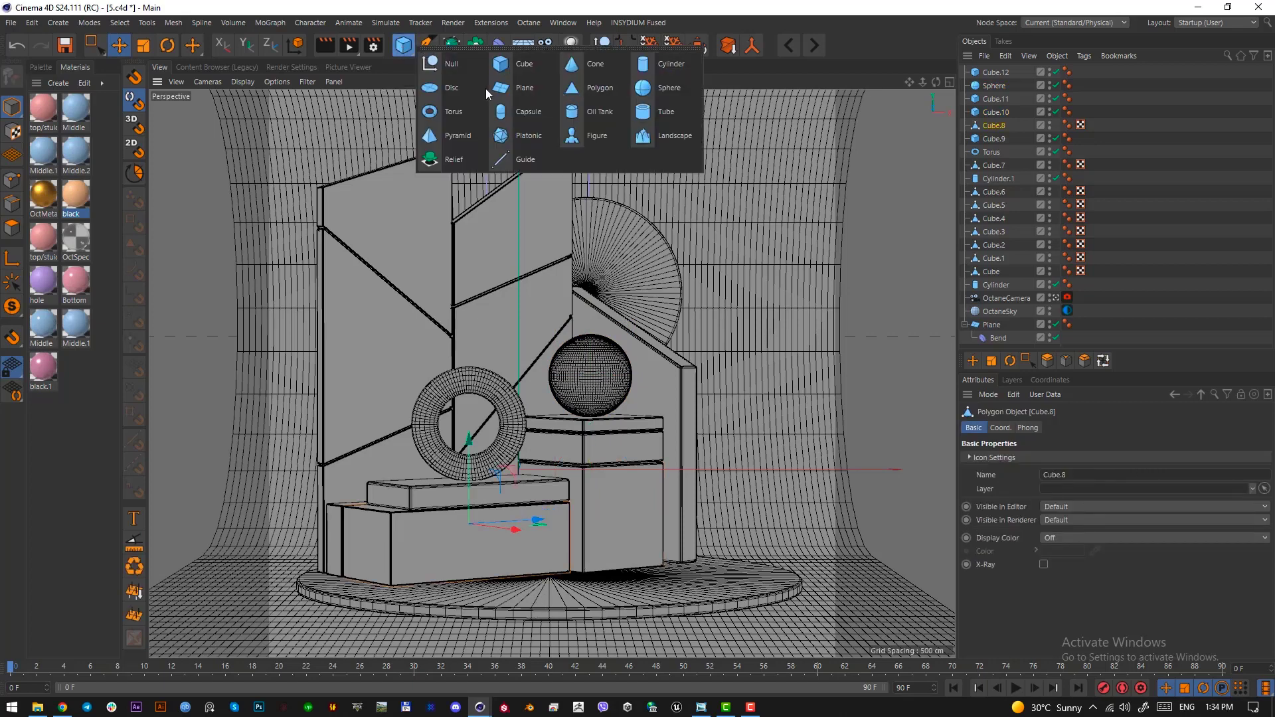
{"action": "left_click", "coordinate": [533, 69]}
{"action": "key", "text": "F2"}
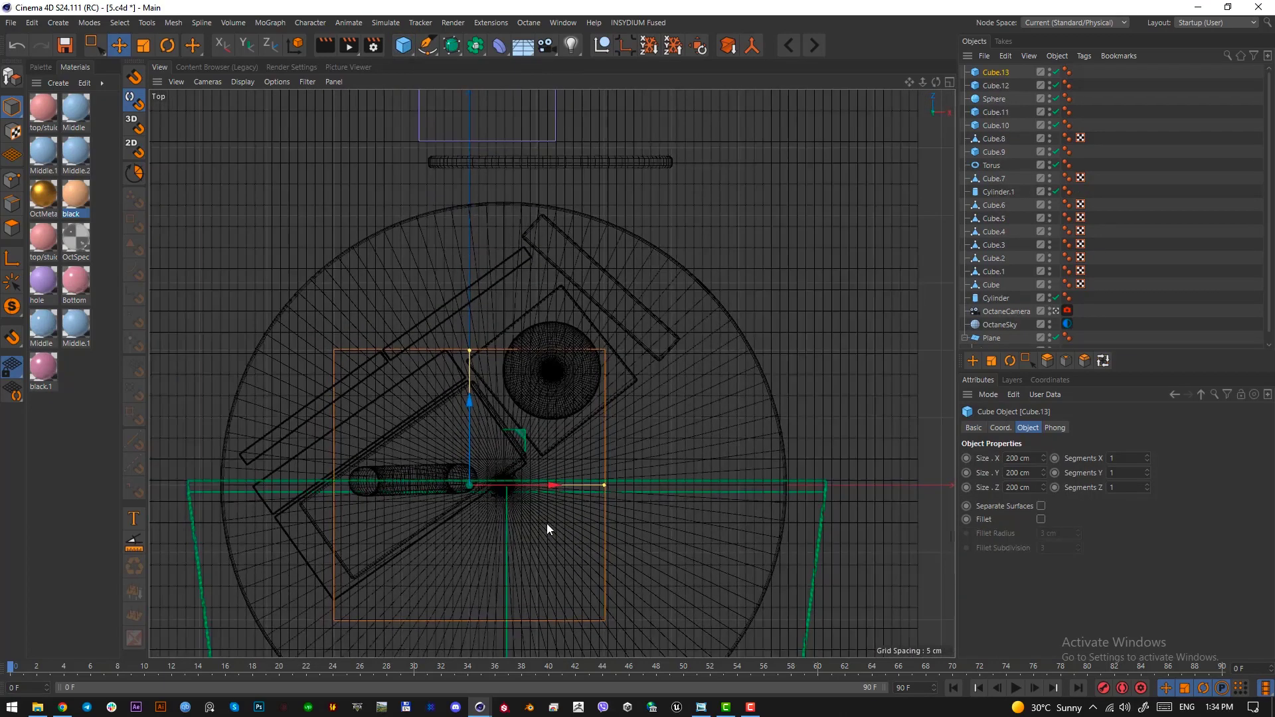
{"action": "middle_click_drag", "start_coordinate": [547, 524], "coordinate": [494, 424], "text": "alt"}
{"action": "key", "text": "r"}
{"action": "left_click_drag", "start_coordinate": [456, 356], "coordinate": [546, 331]}
{"action": "key", "text": "e"}
{"action": "left_click_drag", "start_coordinate": [599, 459], "coordinate": [633, 473]}
{"action": "key", "text": "r"}
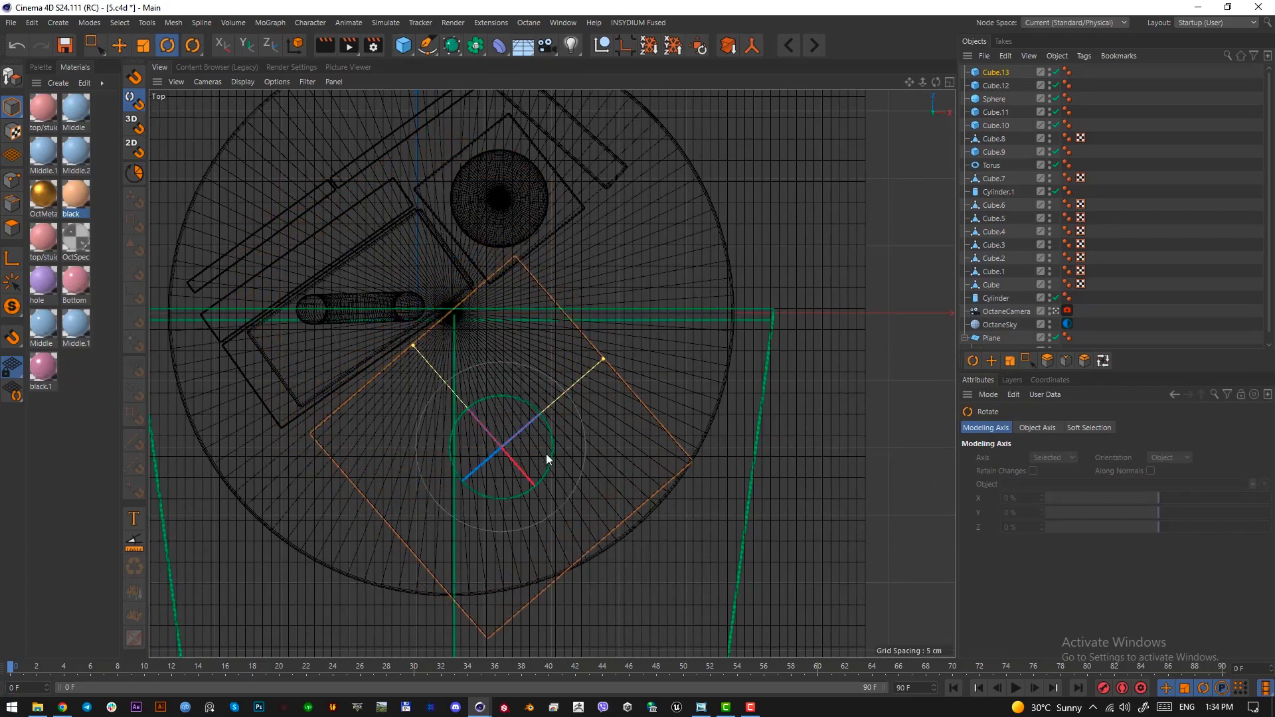
{"action": "left_click_drag", "start_coordinate": [546, 458], "coordinate": [552, 461]}
{"action": "key", "text": "e"}
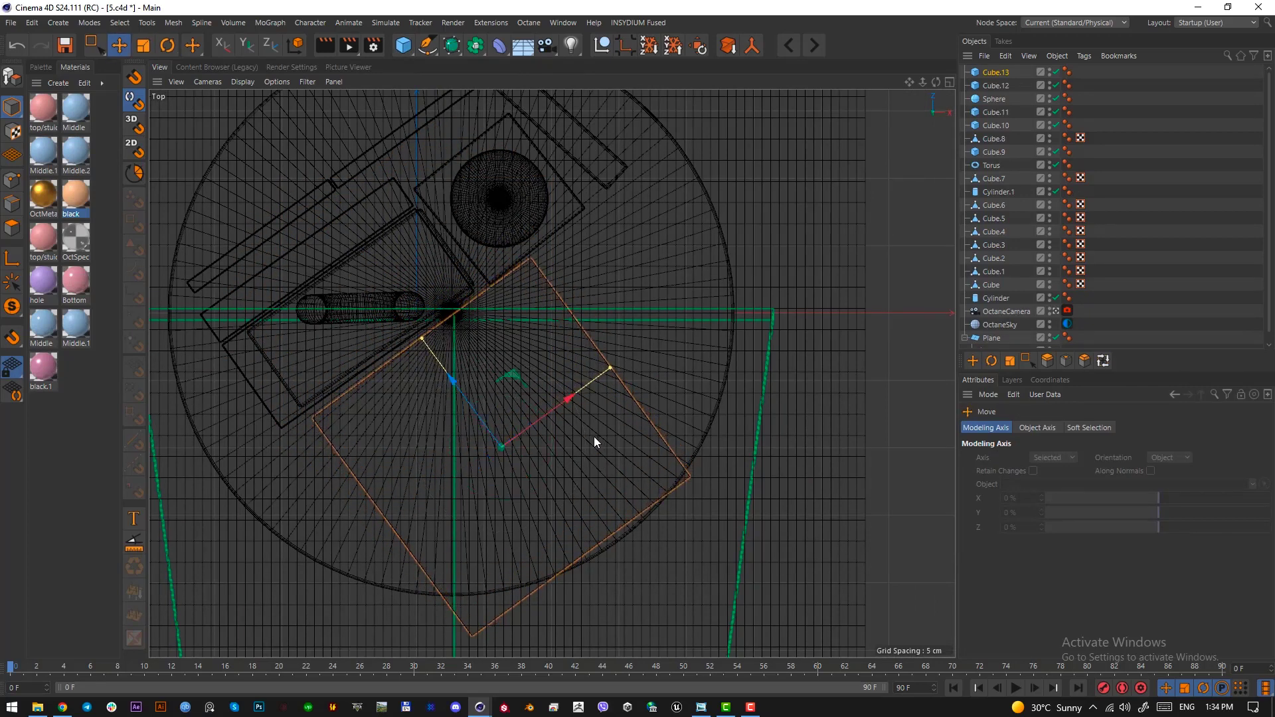
Resize the front cube to about 25.5 cm high and 116 cm deep, and rest it on the disc.
{"action": "key", "text": "F3"}
{"action": "scroll", "coordinate": [449, 312], "scroll_direction": "down", "scroll_amount": 4}
{"action": "middle_click_drag", "start_coordinate": [458, 356], "coordinate": [611, 460], "text": "alt"}
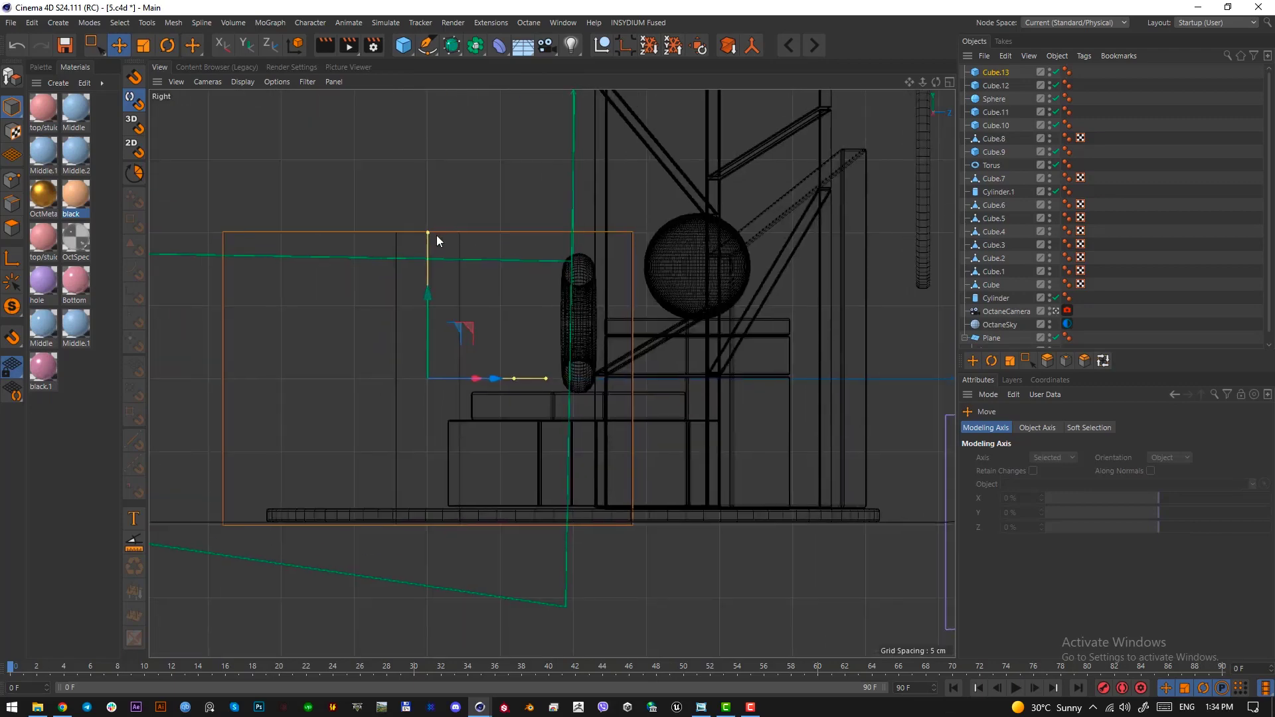
{"action": "left_click_drag", "start_coordinate": [437, 236], "coordinate": [436, 355]}
{"action": "left_click_drag", "start_coordinate": [436, 399], "coordinate": [428, 448]}
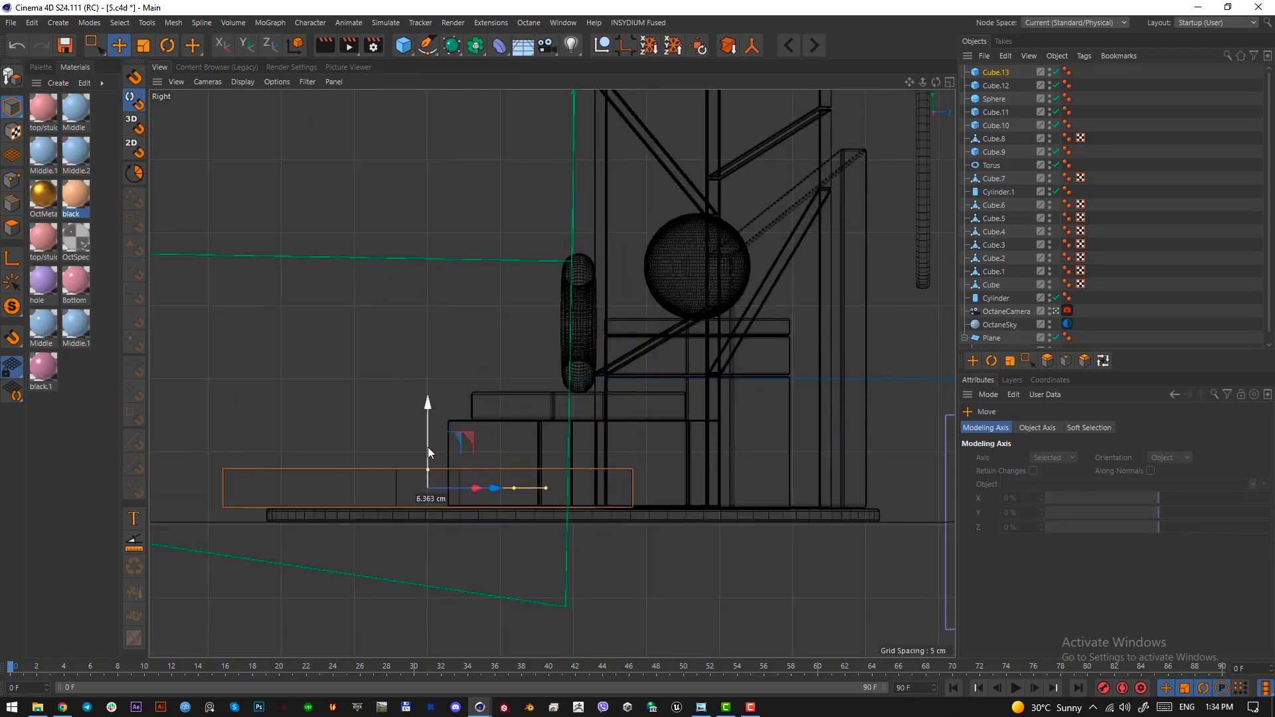
{"action": "key", "text": "F1"}
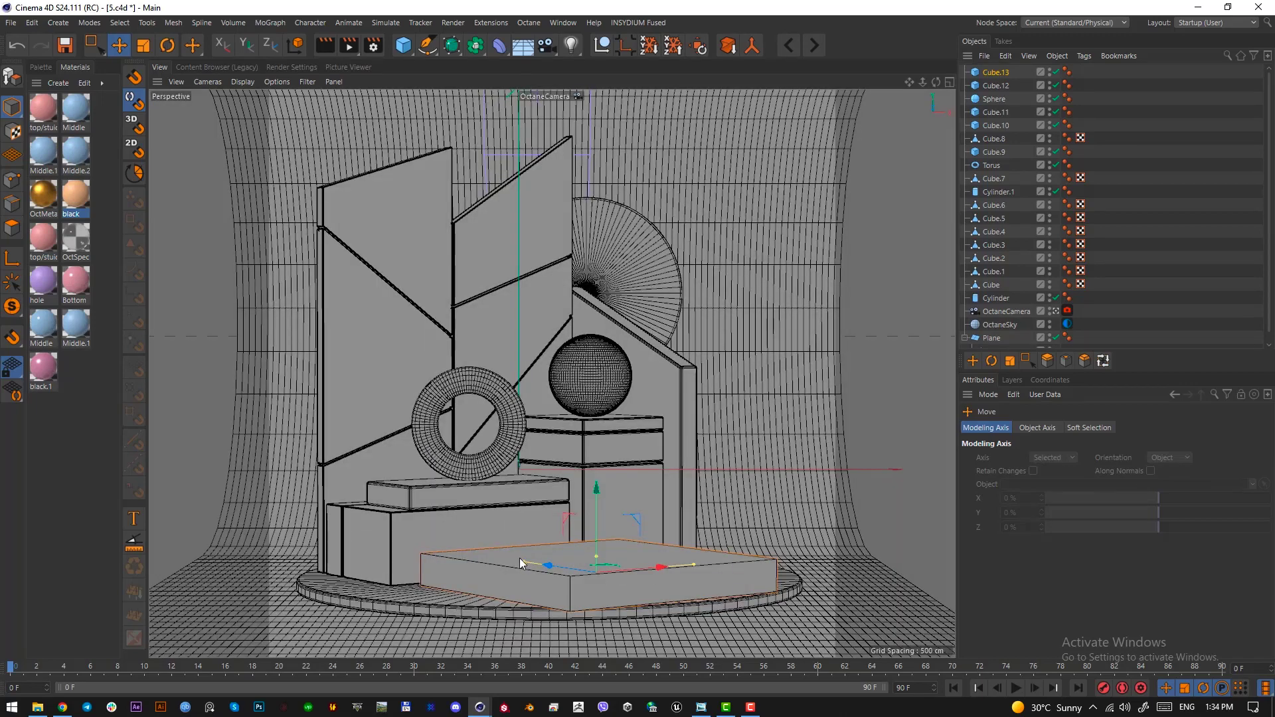
{"action": "mouse_move", "coordinate": [567, 560]}
{"action": "left_mouse_down"}
{"action": "mouse_move", "coordinate": [525, 560]}
{"action": "mouse_move", "coordinate": [544, 565]}
{"action": "left_mouse_up"}
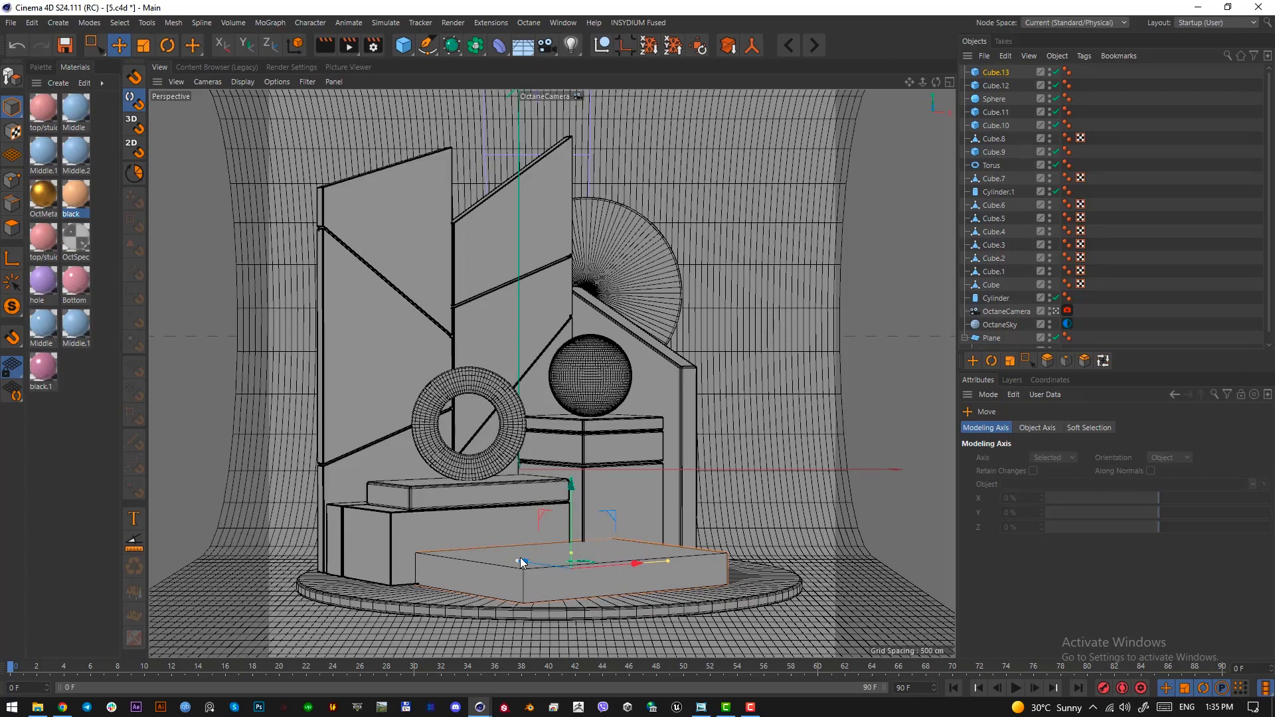
{"action": "left_click_drag", "start_coordinate": [521, 563], "coordinate": [544, 565]}
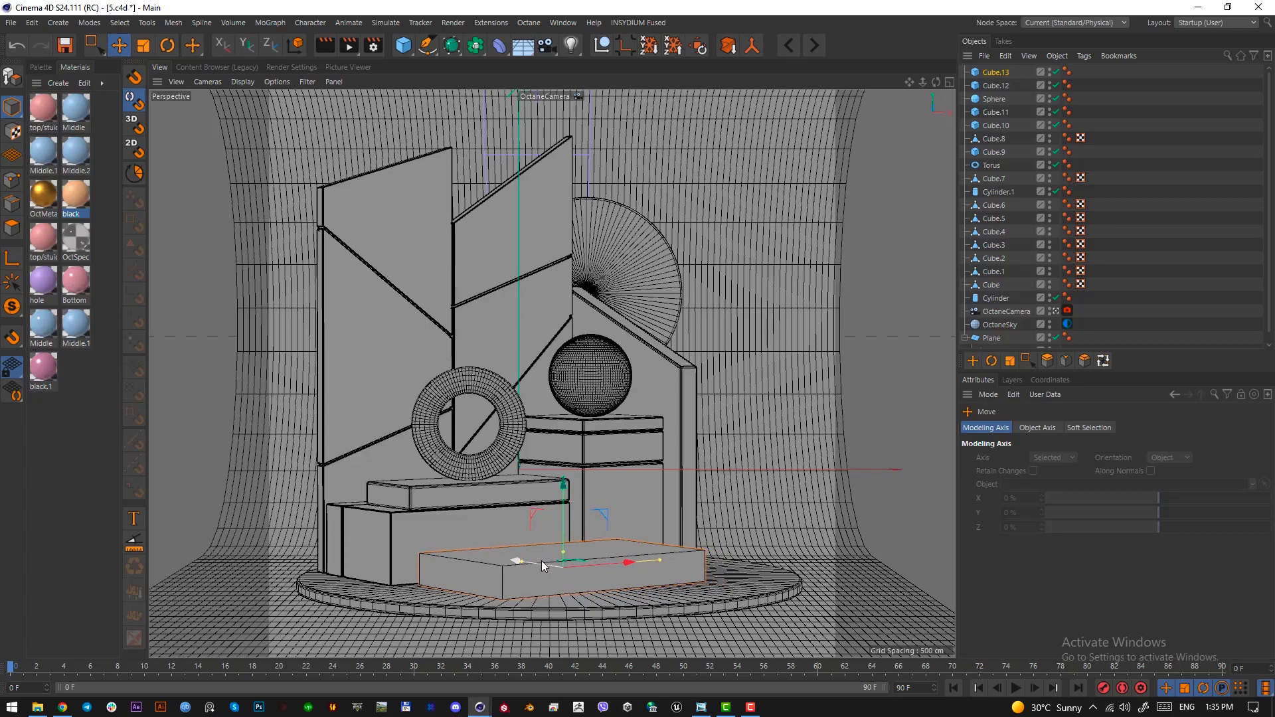
{"action": "left_click", "coordinate": [762, 544]}
{"action": "key", "text": "Print"}
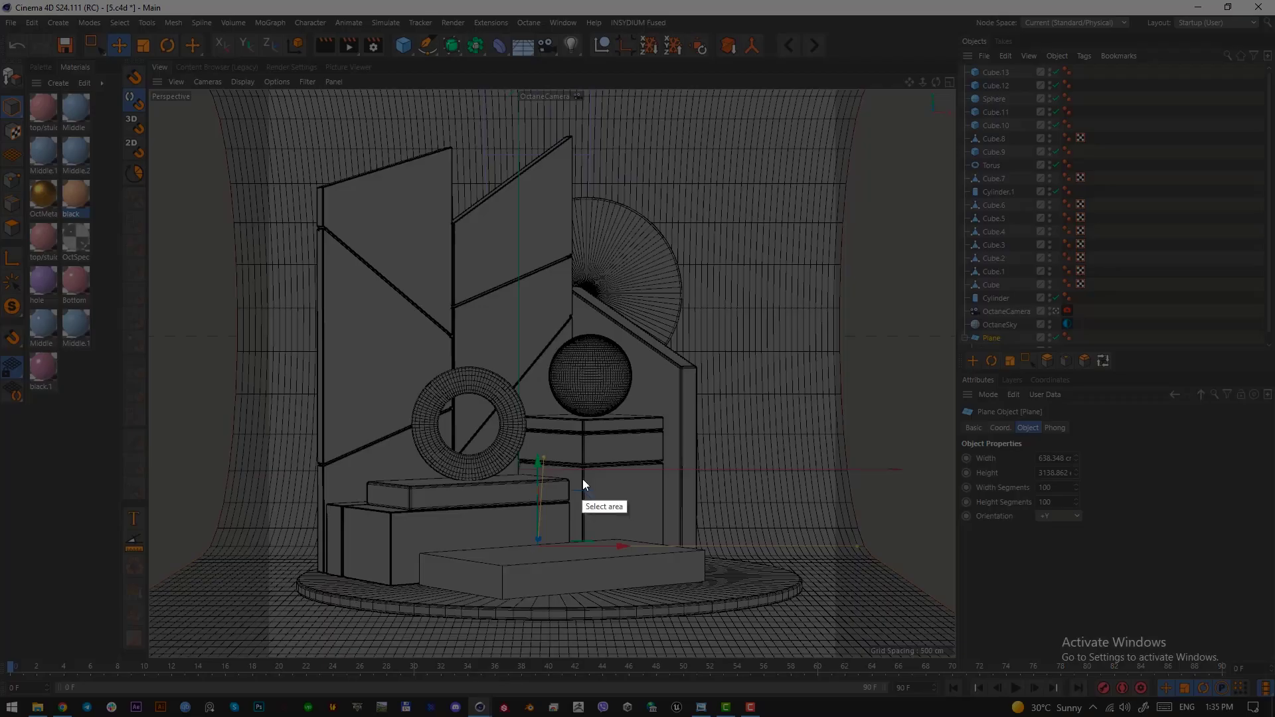
{"action": "left_click_drag", "start_coordinate": [545, 457], "coordinate": [605, 565]}
{"action": "left_click", "coordinate": [594, 578]}
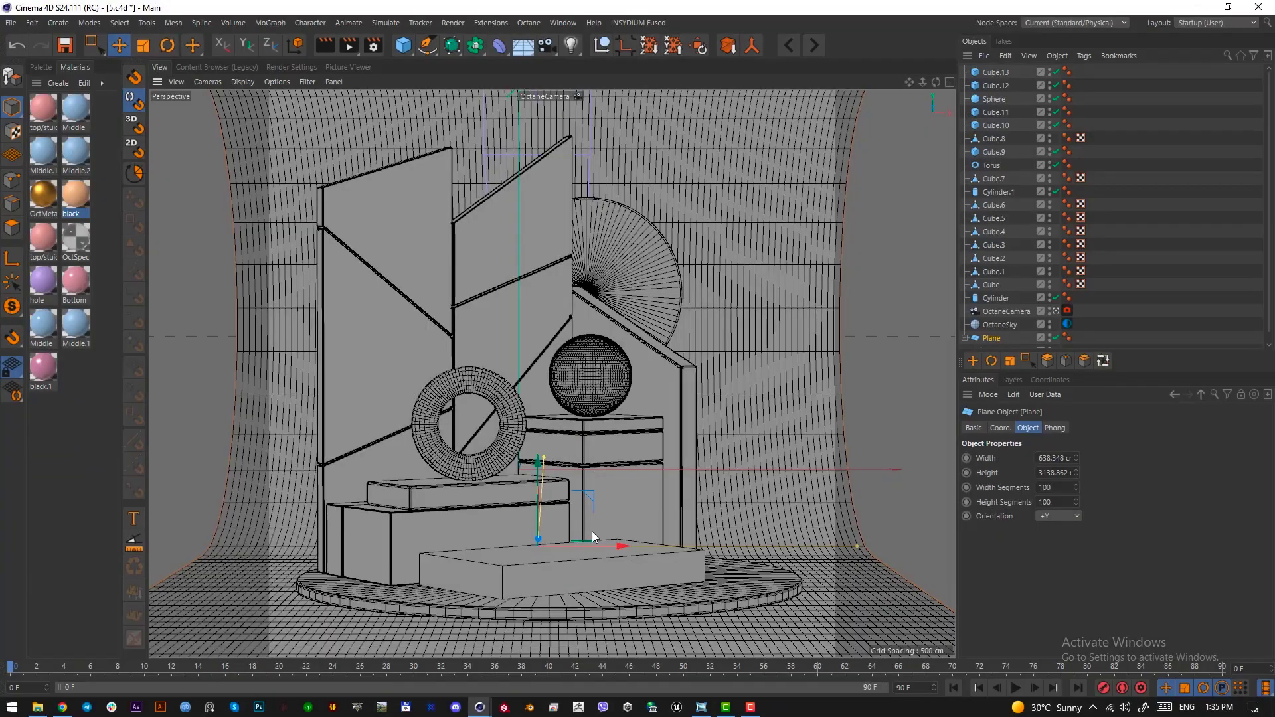
Fillet the low front block's edges with a 3 cm radius.
{"action": "left_click", "coordinate": [596, 561]}
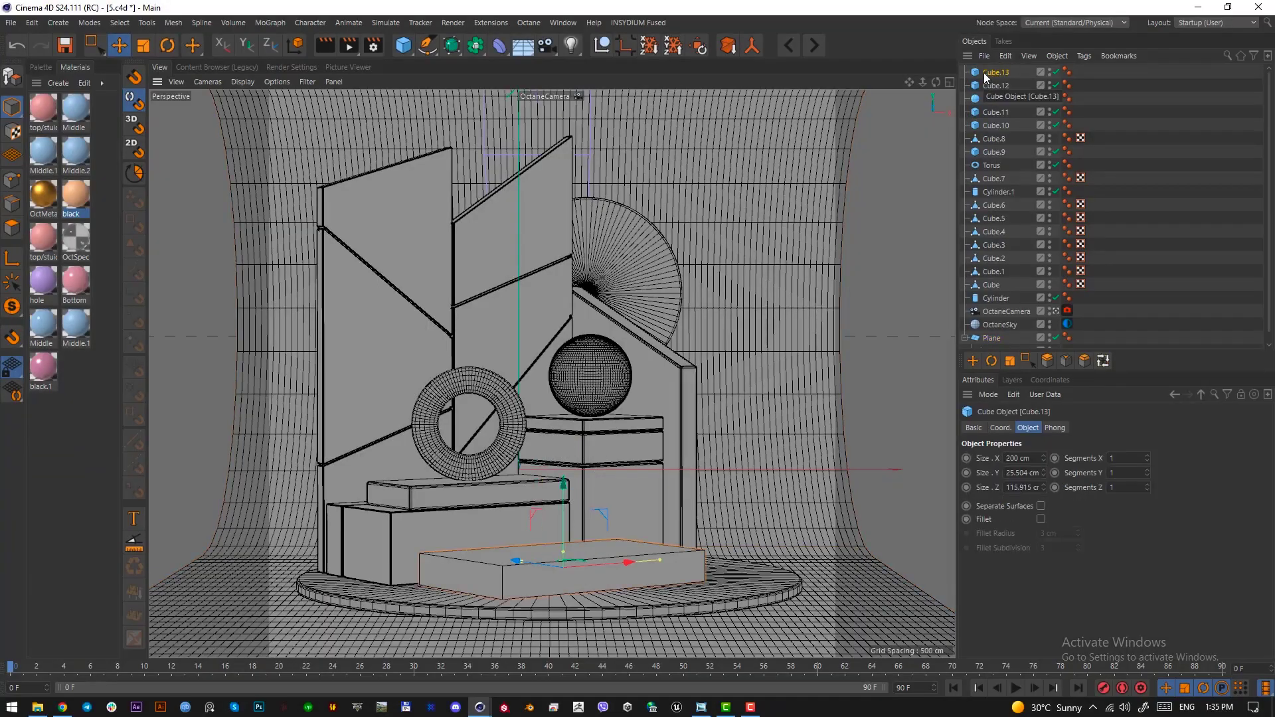
{"action": "left_click", "coordinate": [1041, 519]}
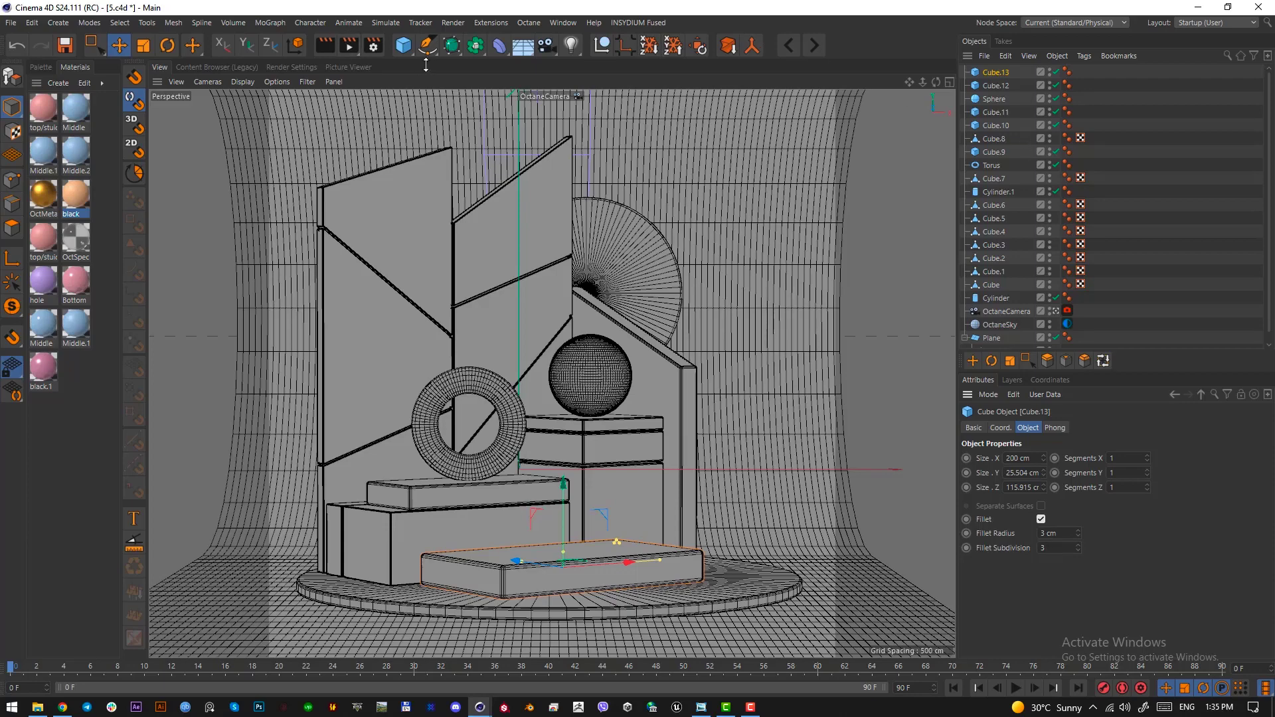
Add a second sphere, scale it down to about 37.4 cm radius and rest it on the front block.
{"action": "left_click", "coordinate": [404, 46]}
{"action": "left_click", "coordinate": [668, 93], "text": "ctrl"}
{"action": "key", "text": "F2"}
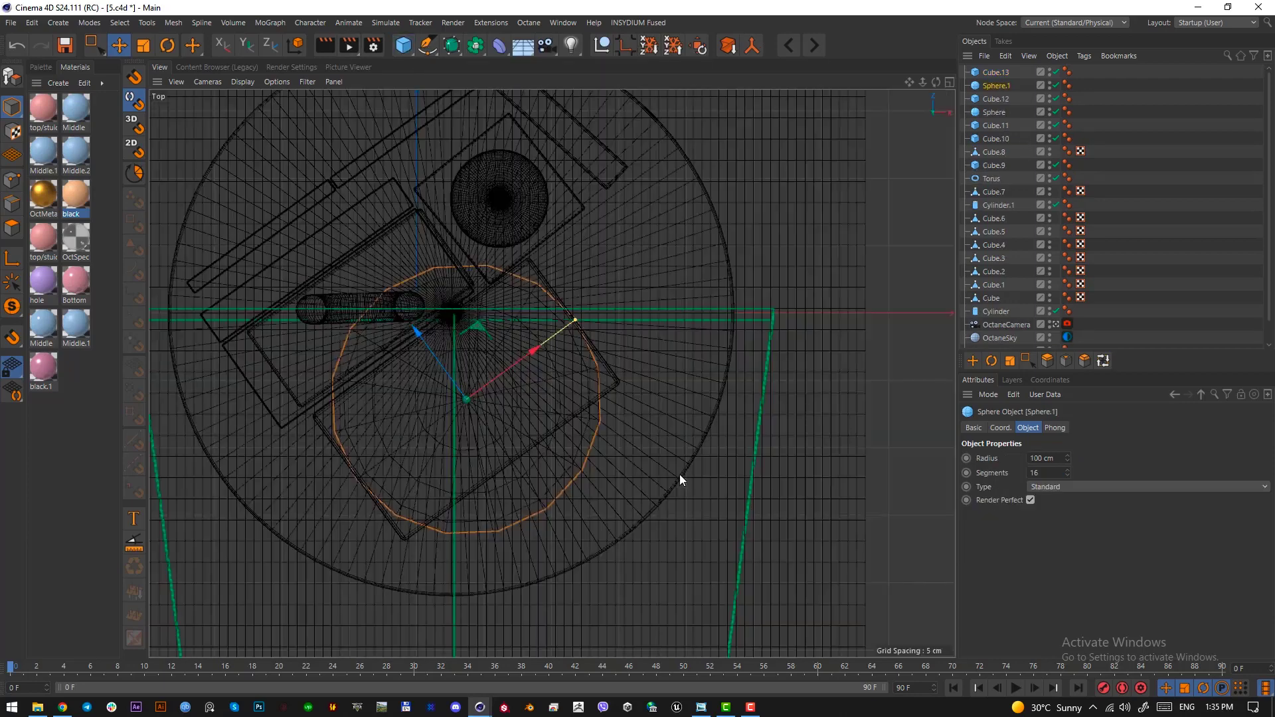
{"action": "key", "text": "e"}
{"action": "left_click_drag", "start_coordinate": [669, 463], "coordinate": [703, 443]}
{"action": "right_click_drag", "start_coordinate": [712, 444], "coordinate": [685, 468], "text": "alt"}
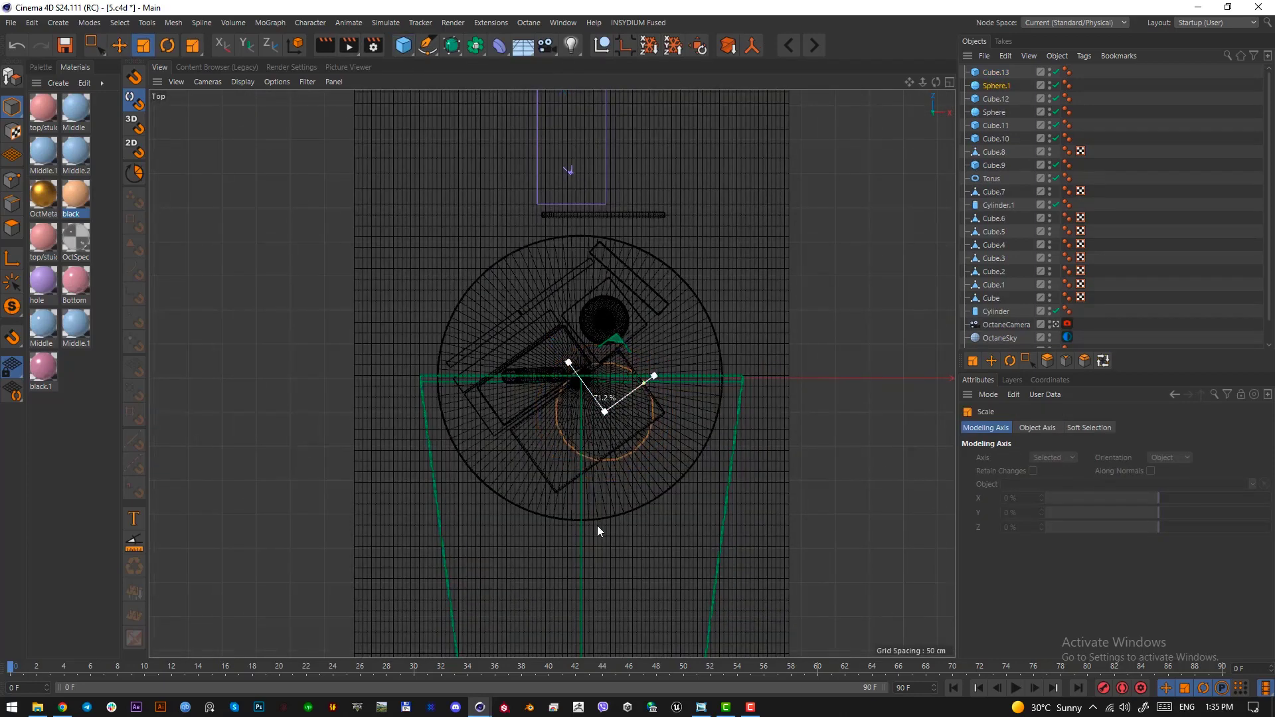
{"action": "key", "text": "F1"}
{"action": "key", "text": "t"}
{"action": "left_click_drag", "start_coordinate": [772, 420], "coordinate": [729, 397]}
{"action": "key", "text": "e"}
{"action": "key", "text": "t"}
{"action": "key", "text": "e"}
Set the lower sphere's segments to 100 to smooth it.
{"action": "left_click", "coordinate": [989, 86]}
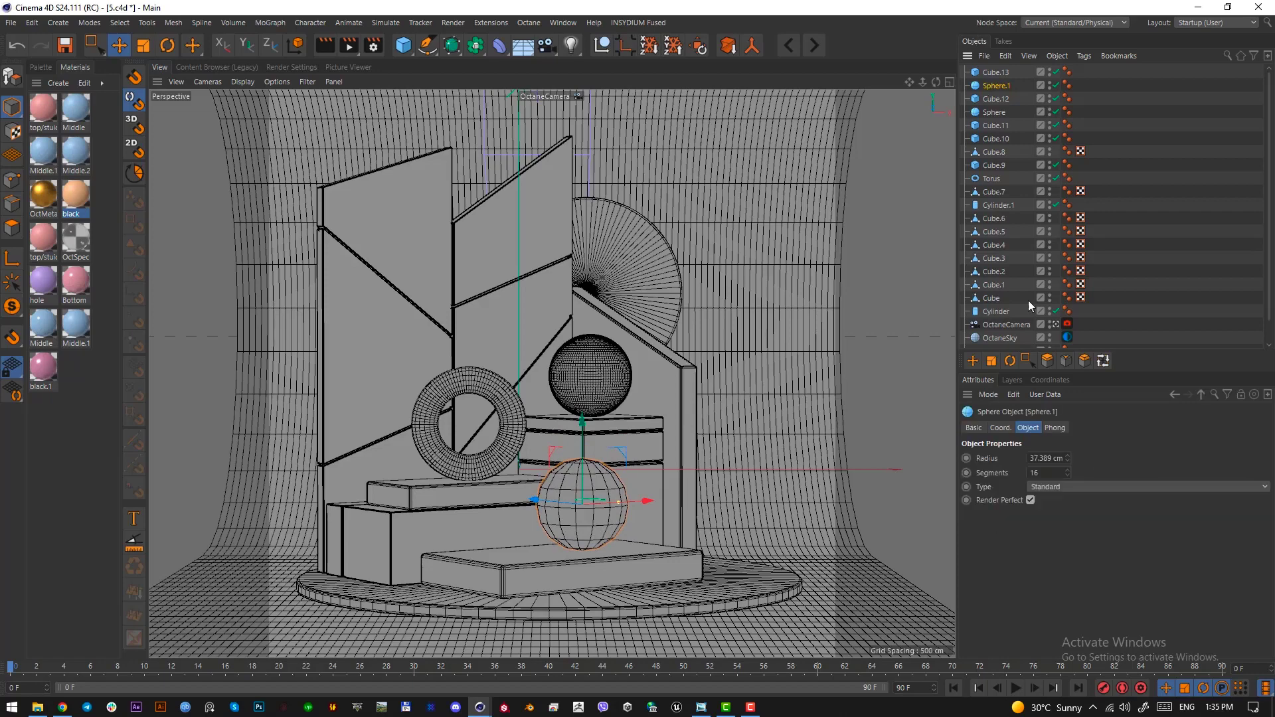
{"action": "double_click", "coordinate": [1049, 473]}
{"action": "type", "text": "100"}
{"action": "key", "text": "Return"}
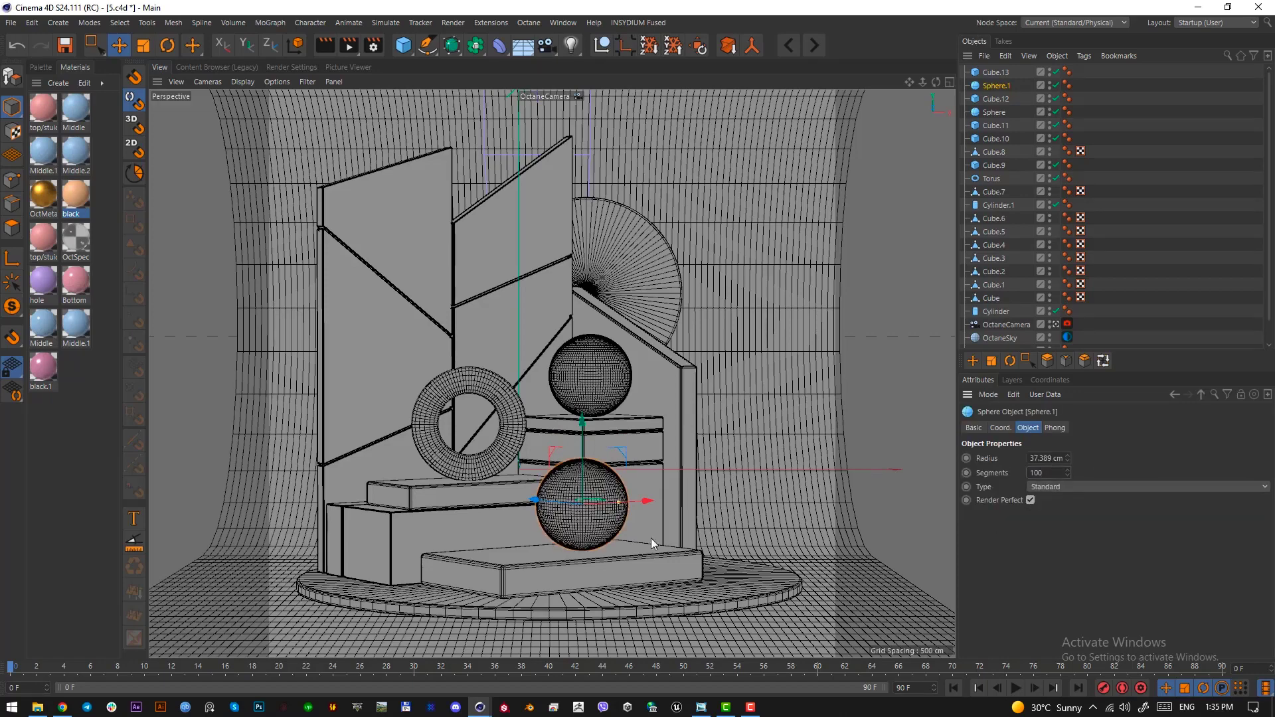
{"action": "left_click", "coordinate": [648, 576]}
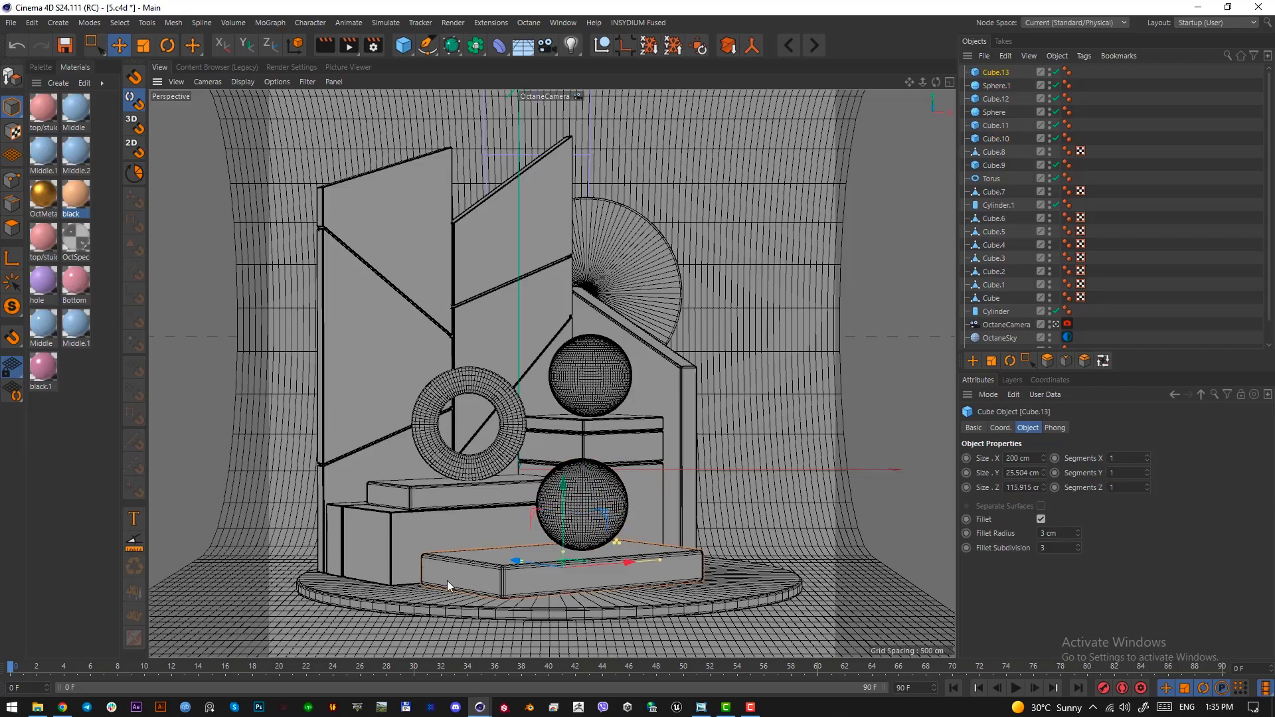
Copy the small staircase from the open 1.c4d scene into the podium scene and move it to the front of the disc.
{"action": "left_click", "coordinate": [817, 44]}
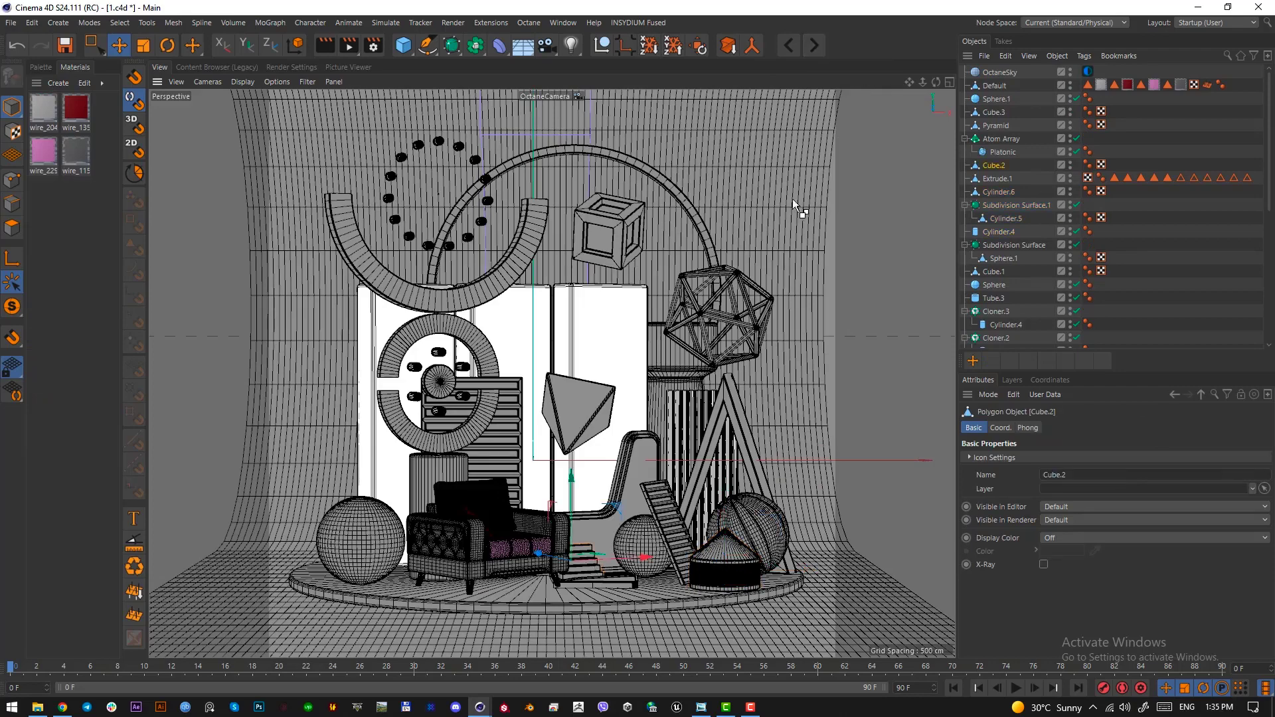
{"action": "left_click", "coordinate": [814, 45]}
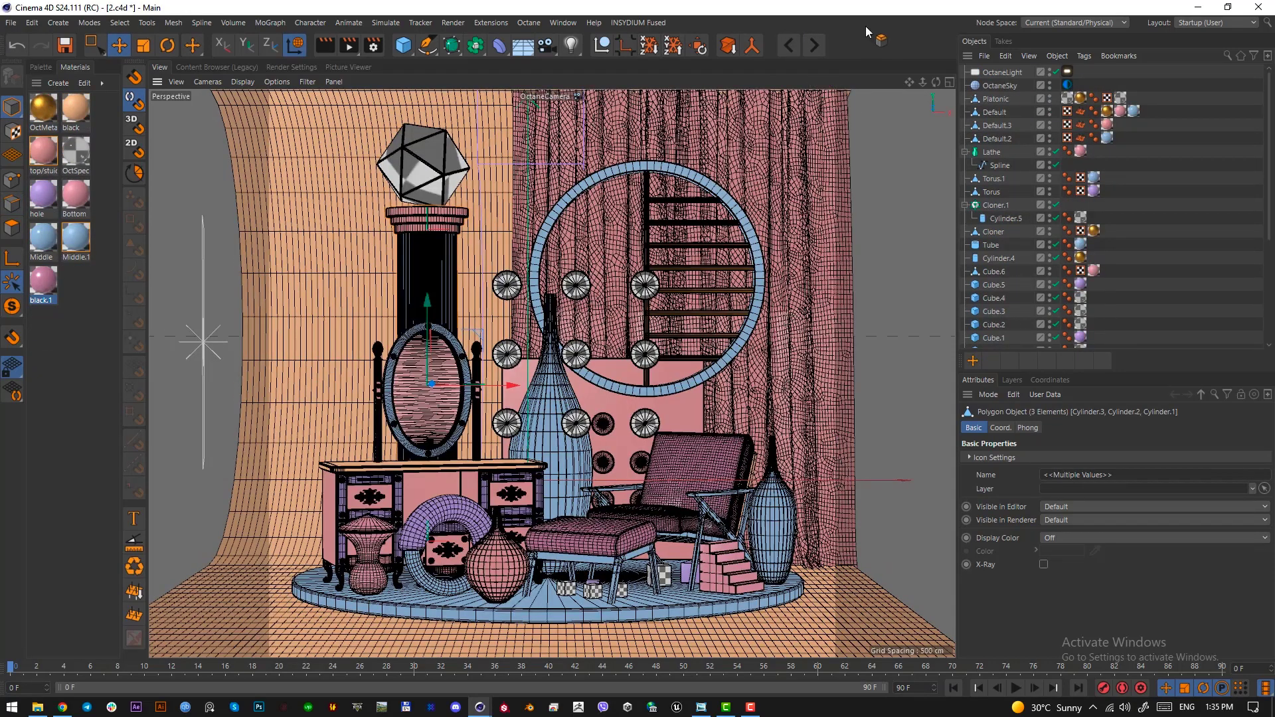
{"action": "left_click", "coordinate": [814, 45]}
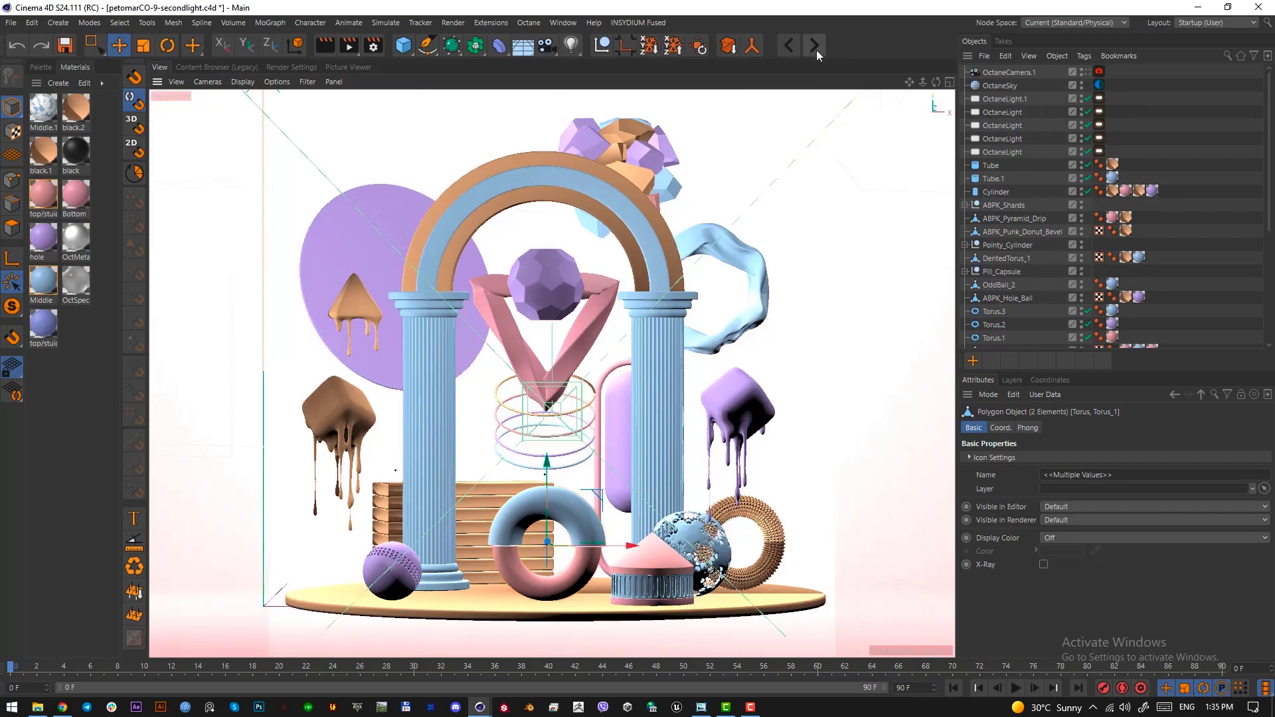
{"action": "left_click", "coordinate": [815, 45]}
{"action": "key", "text": "F2"}
{"action": "key", "text": "e"}
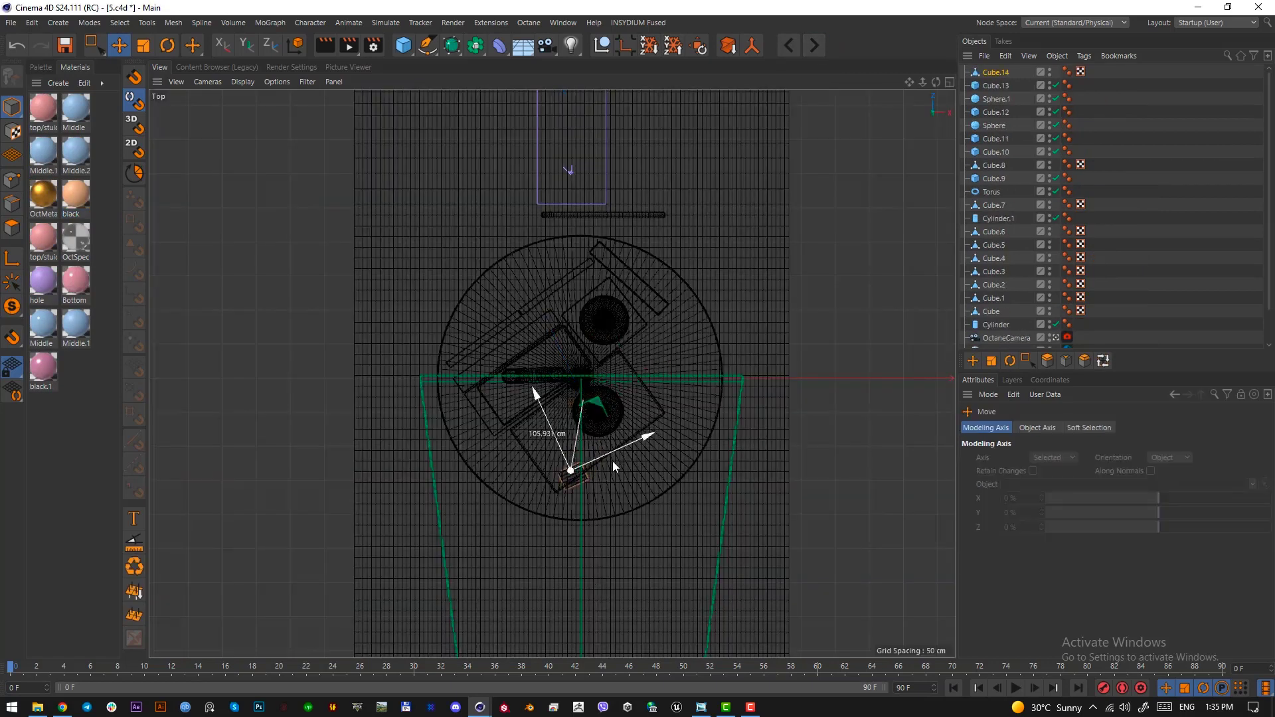
{"action": "key", "text": "F1"}
Rotate the staircase to climb toward the front block's short side and move it close to that side.
{"action": "key", "text": "r"}
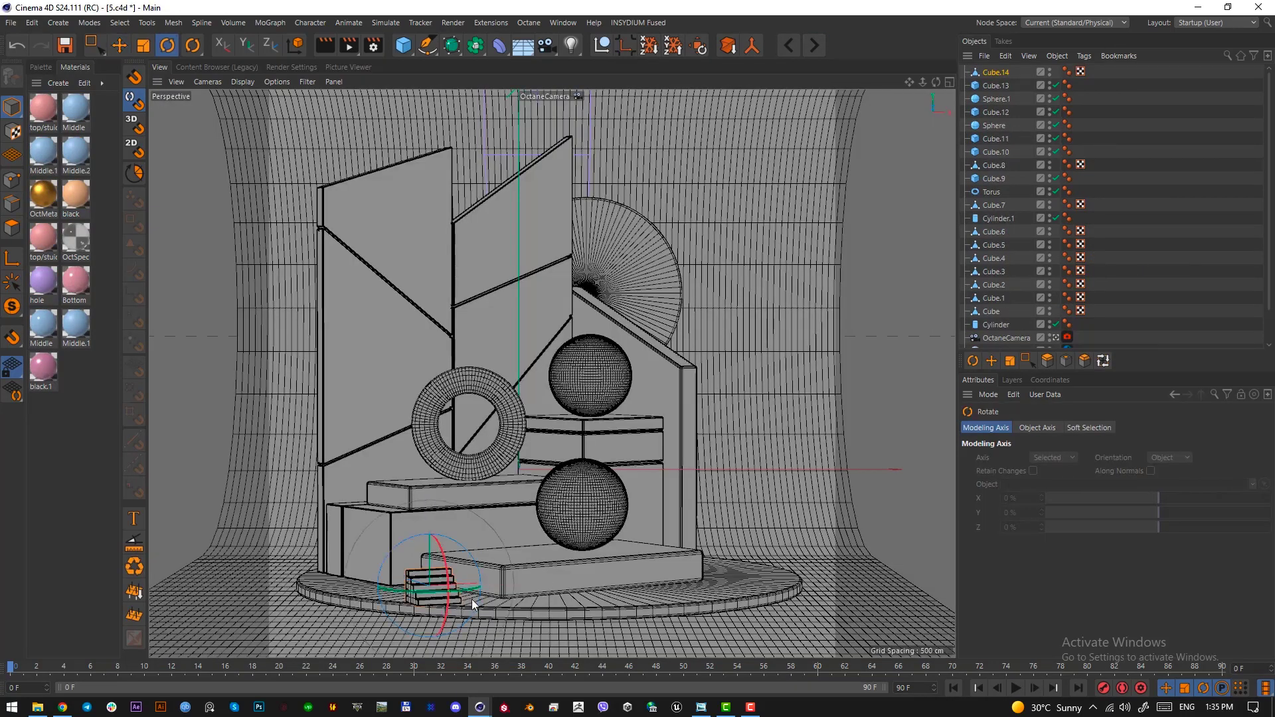
{"action": "left_click_drag", "start_coordinate": [465, 589], "coordinate": [359, 603]}
{"action": "key", "text": "F2"}
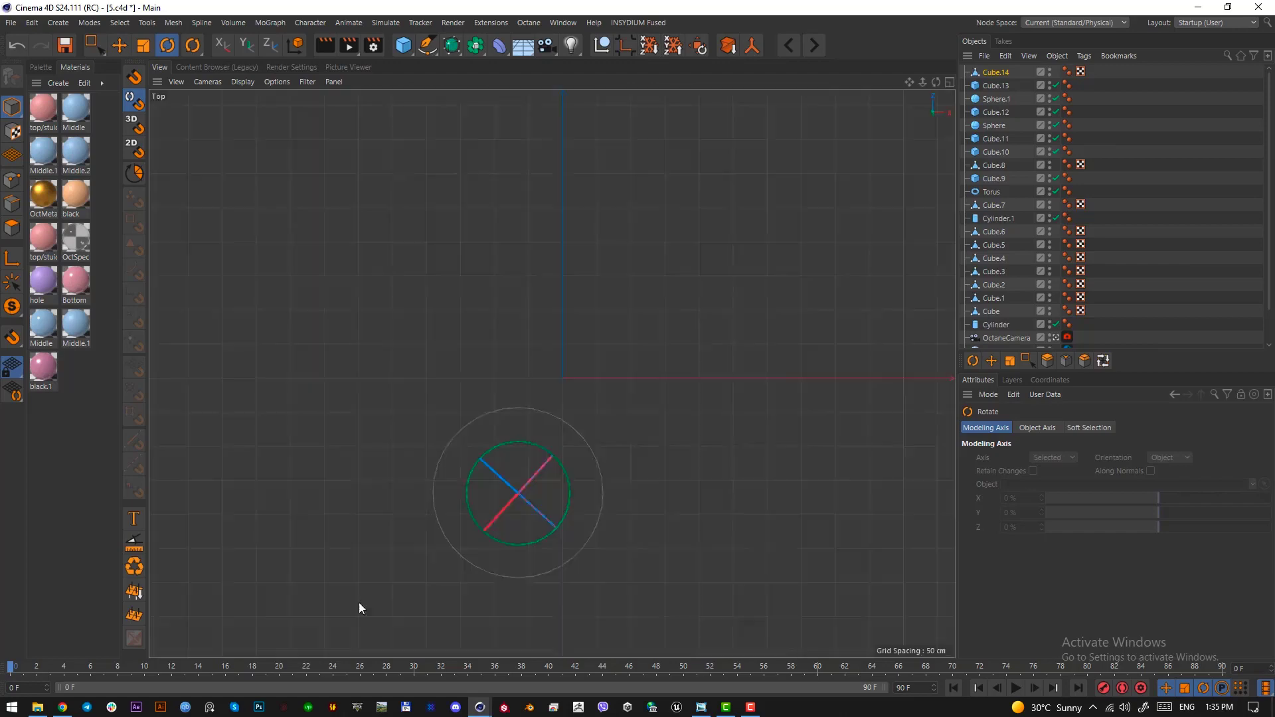
{"action": "scroll", "coordinate": [569, 471], "scroll_direction": "up", "scroll_amount": 10}
{"action": "key", "text": "e"}
{"action": "middle_click_drag", "start_coordinate": [774, 311], "coordinate": [542, 410], "text": "alt"}
{"action": "key", "text": "r"}
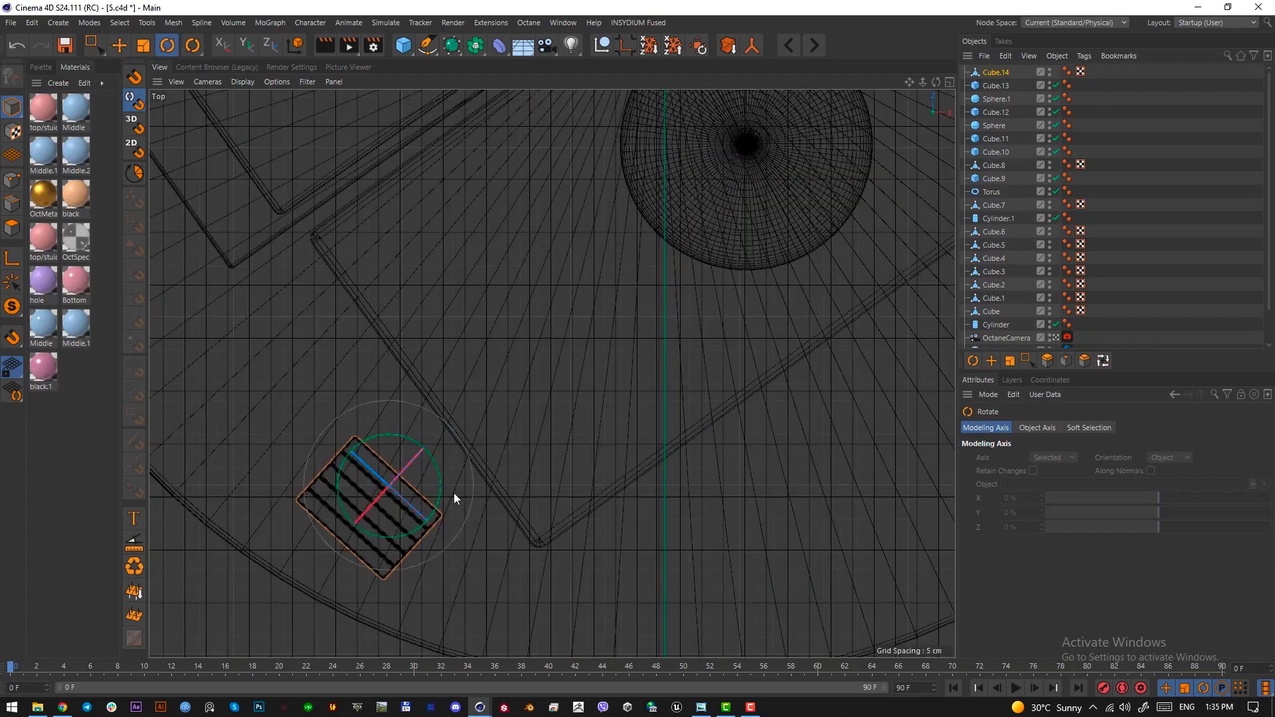
{"action": "left_click_drag", "start_coordinate": [441, 496], "coordinate": [439, 506]}
{"action": "key", "text": "e"}
{"action": "left_click_drag", "start_coordinate": [542, 450], "coordinate": [550, 392]}
{"action": "key", "text": "r"}
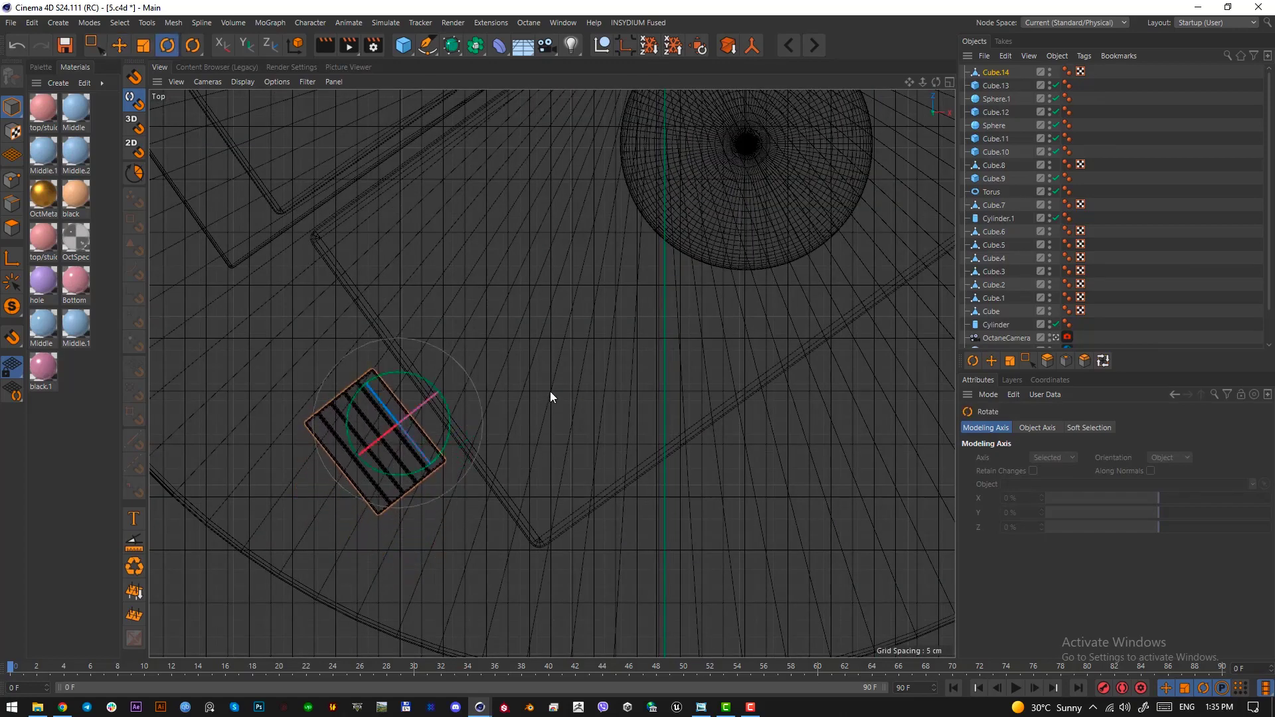
Fine-tune the small staircase's rotation and push it flush against the front block's short side.
{"action": "left_click", "coordinate": [458, 418]}
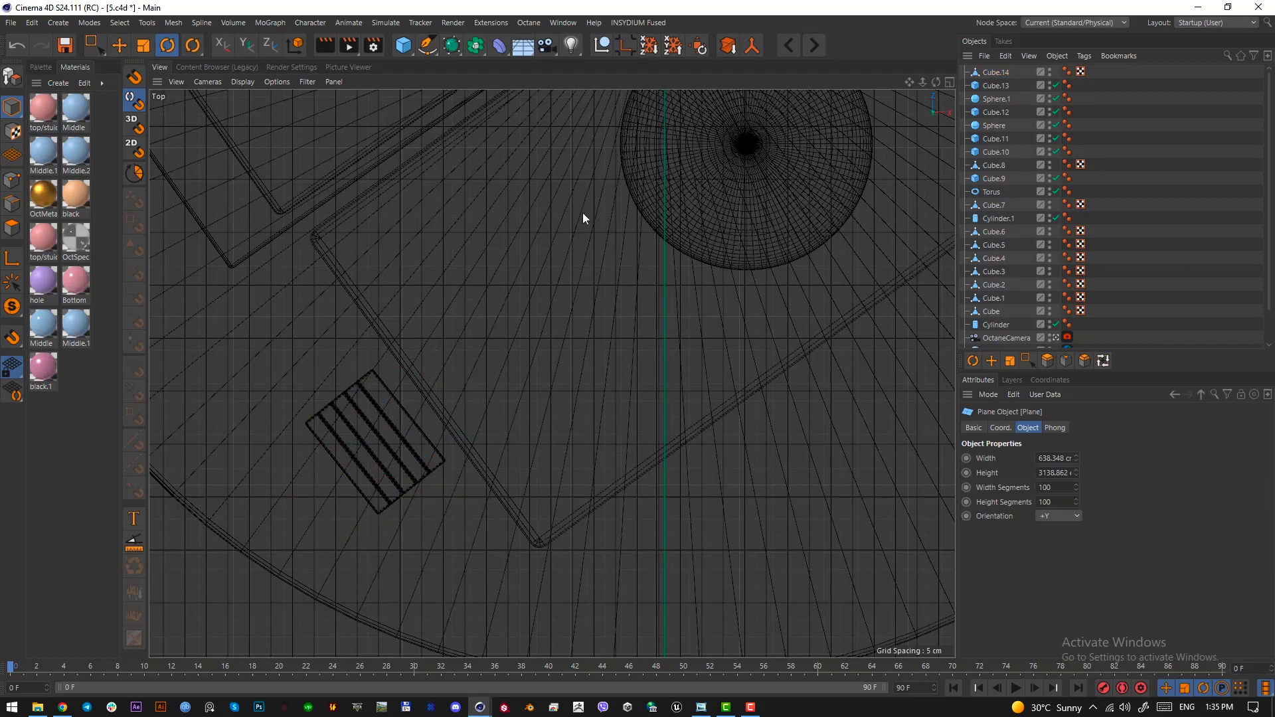
{"action": "left_click", "coordinate": [996, 72]}
{"action": "left_click_drag", "start_coordinate": [447, 429], "coordinate": [476, 373]}
{"action": "key", "text": "e"}
{"action": "key", "text": "r"}
{"action": "left_click_drag", "start_coordinate": [448, 442], "coordinate": [449, 438]}
{"action": "key", "text": "e"}
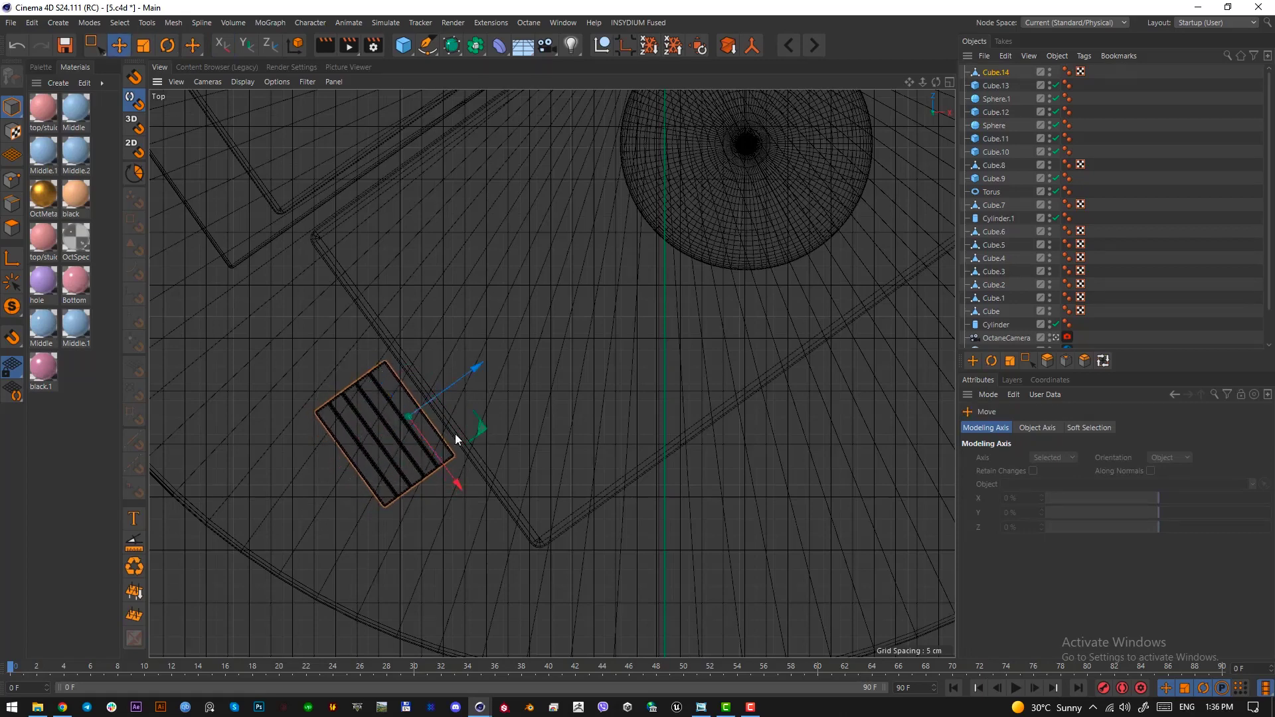
{"action": "left_click_drag", "start_coordinate": [468, 379], "coordinate": [476, 377]}
{"action": "key", "text": "F1"}
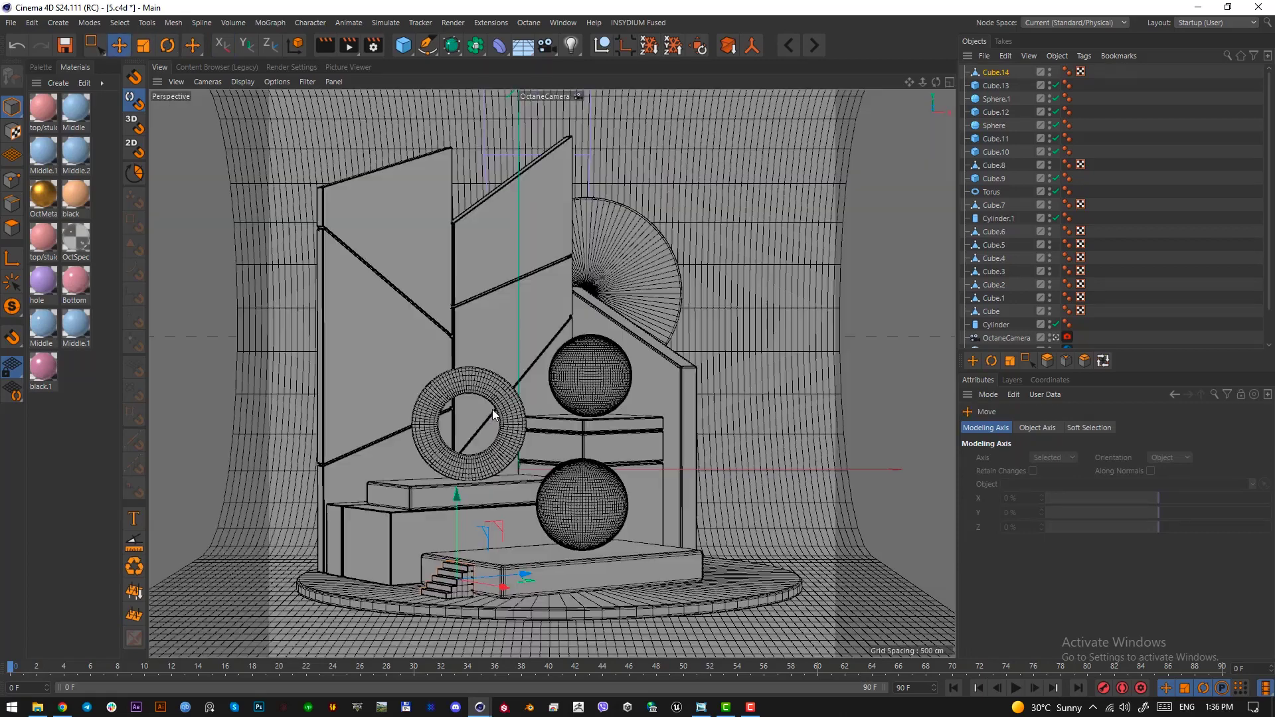
Duplicate the staircase, rotate the copy to face the front block's long side, and move it against that side.
{"action": "key", "text": "F2"}
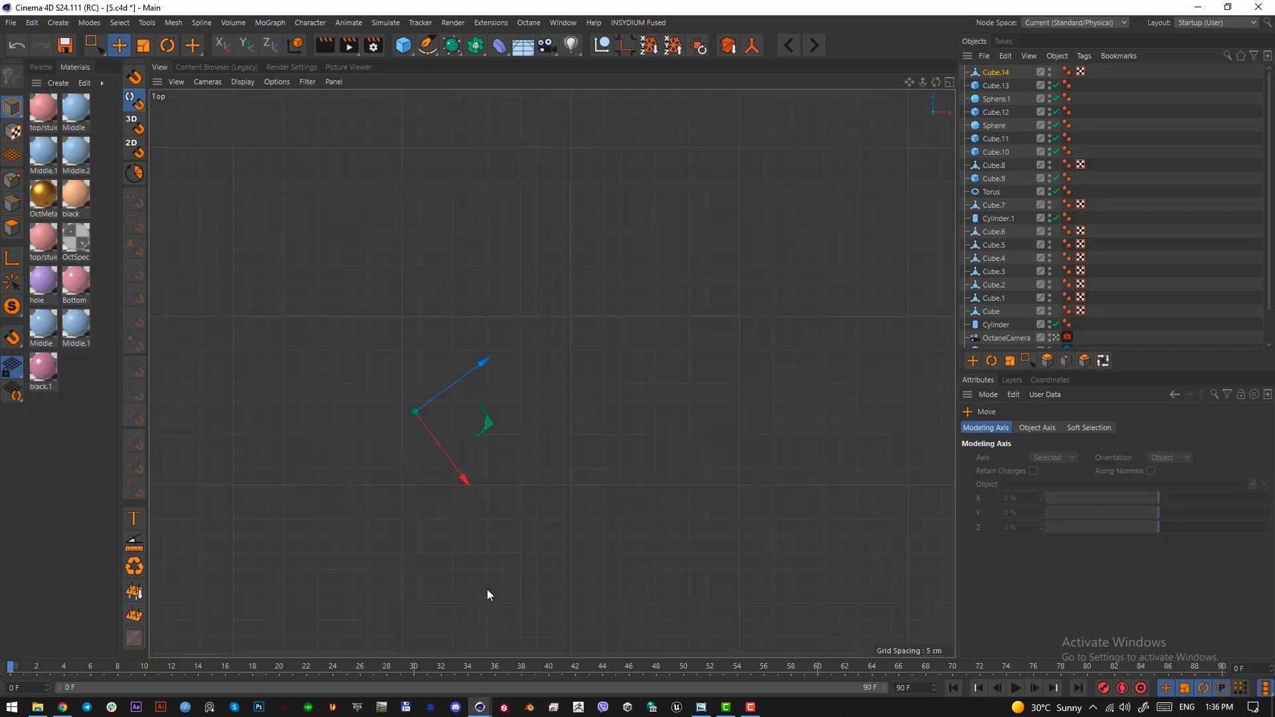
{"action": "scroll", "coordinate": [425, 432], "scroll_direction": "down", "scroll_amount": 2}
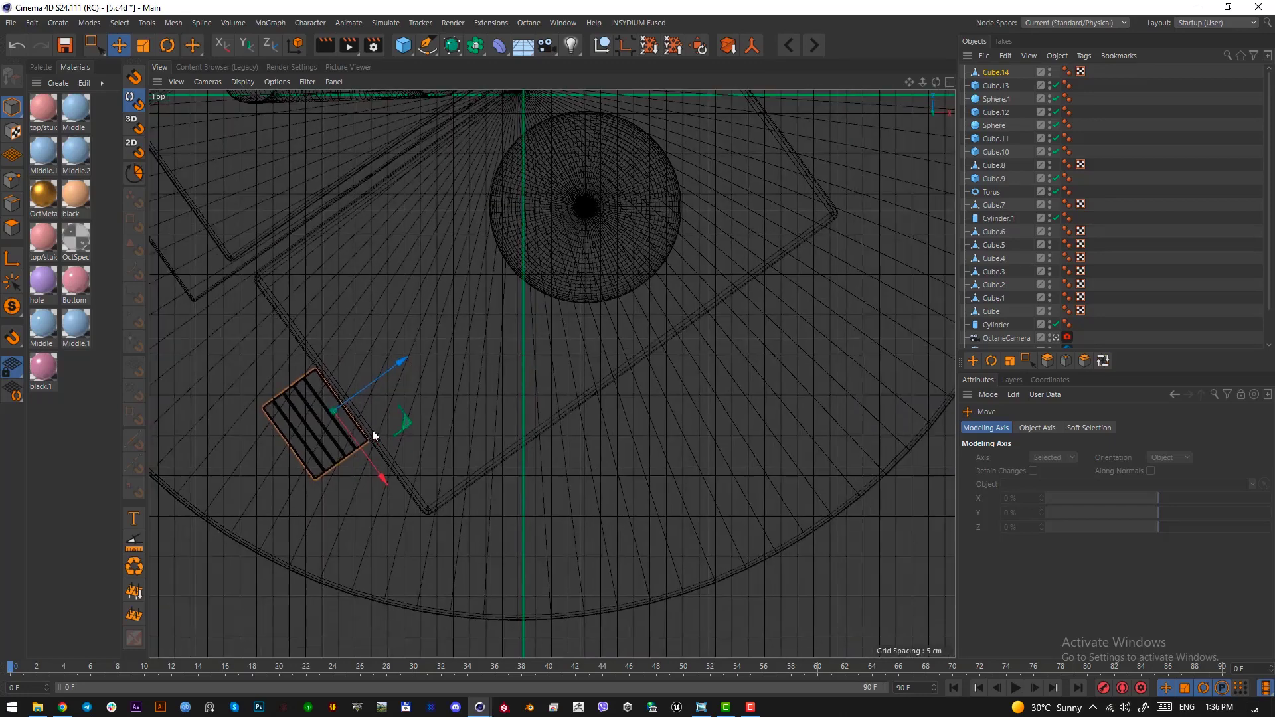
{"action": "left_click_drag", "start_coordinate": [421, 427], "coordinate": [757, 420], "text": "ctrl"}
{"action": "key", "text": "r"}
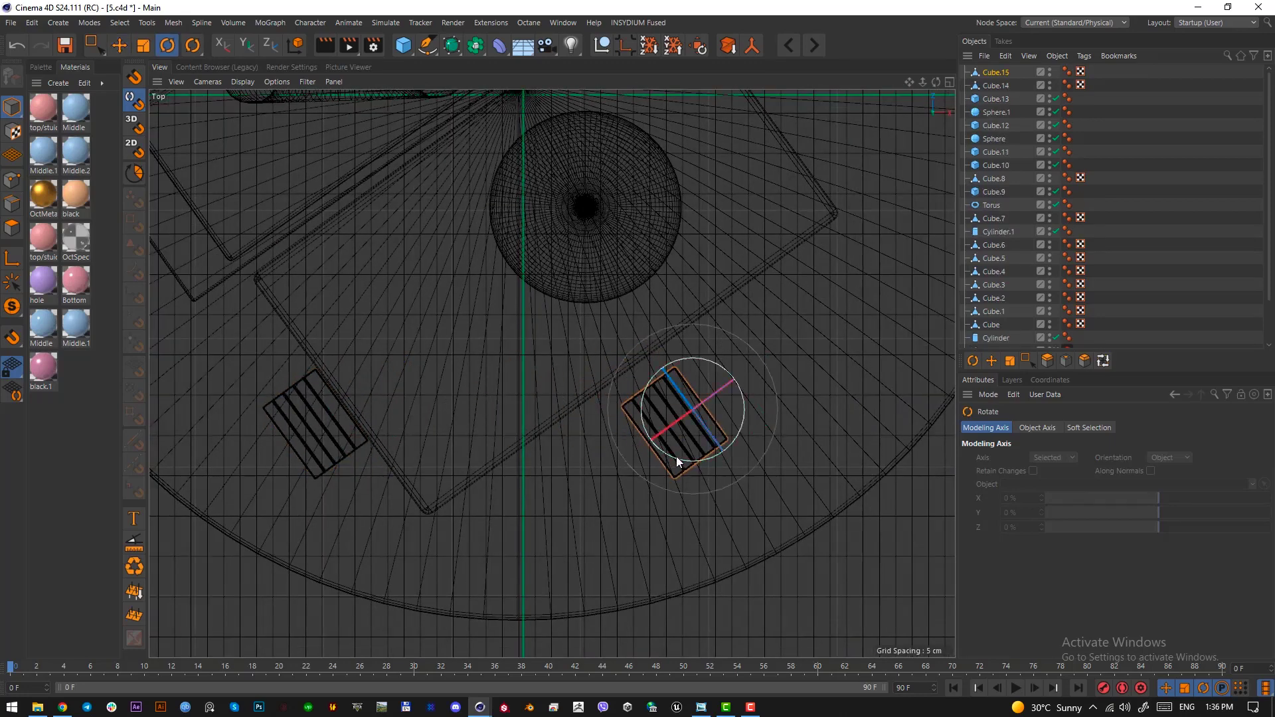
{"action": "left_click_drag", "start_coordinate": [676, 456], "coordinate": [777, 444]}
{"action": "key", "text": "e"}
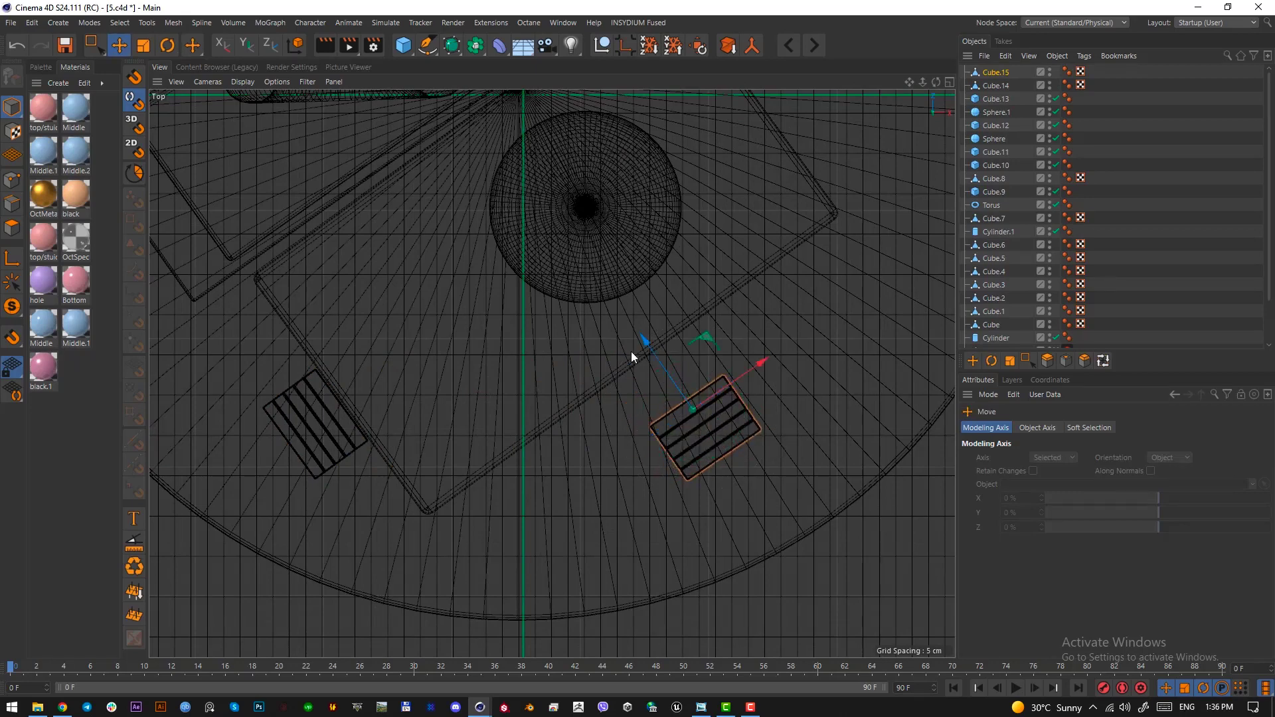
{"action": "left_click_drag", "start_coordinate": [631, 352], "coordinate": [623, 327]}
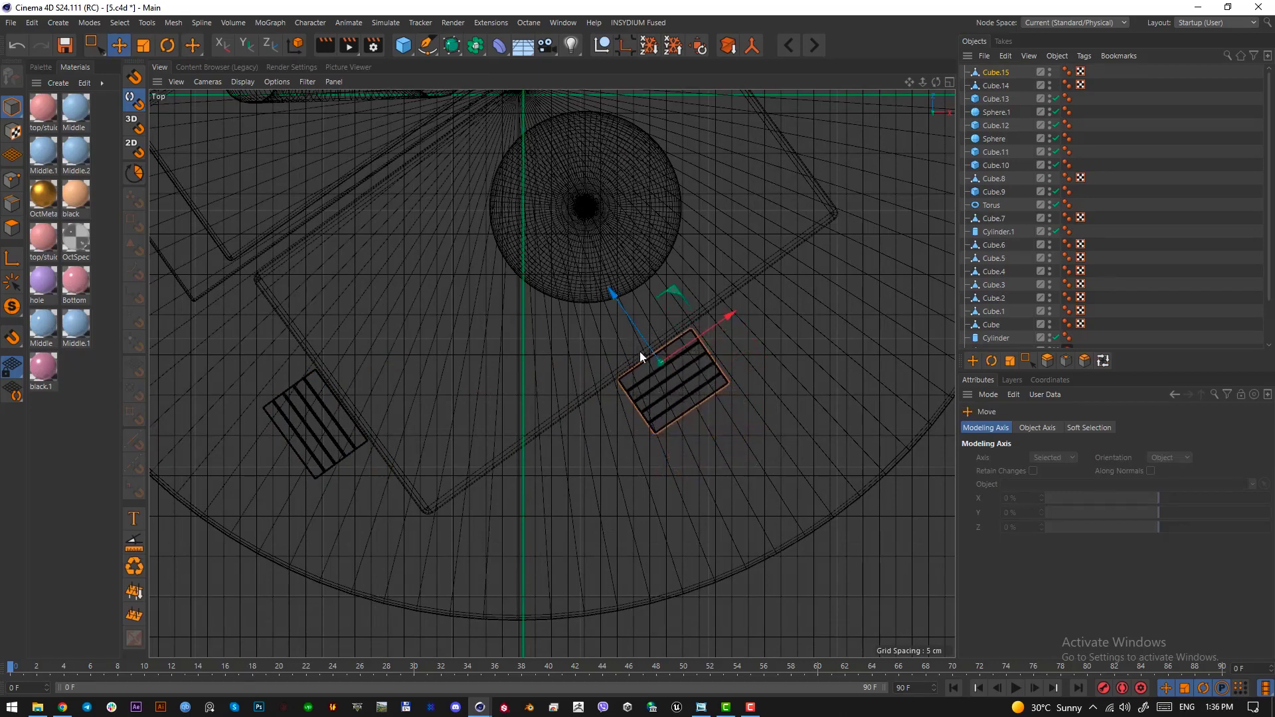
{"action": "key", "text": "r"}
{"action": "left_click_drag", "start_coordinate": [664, 412], "coordinate": [668, 414]}
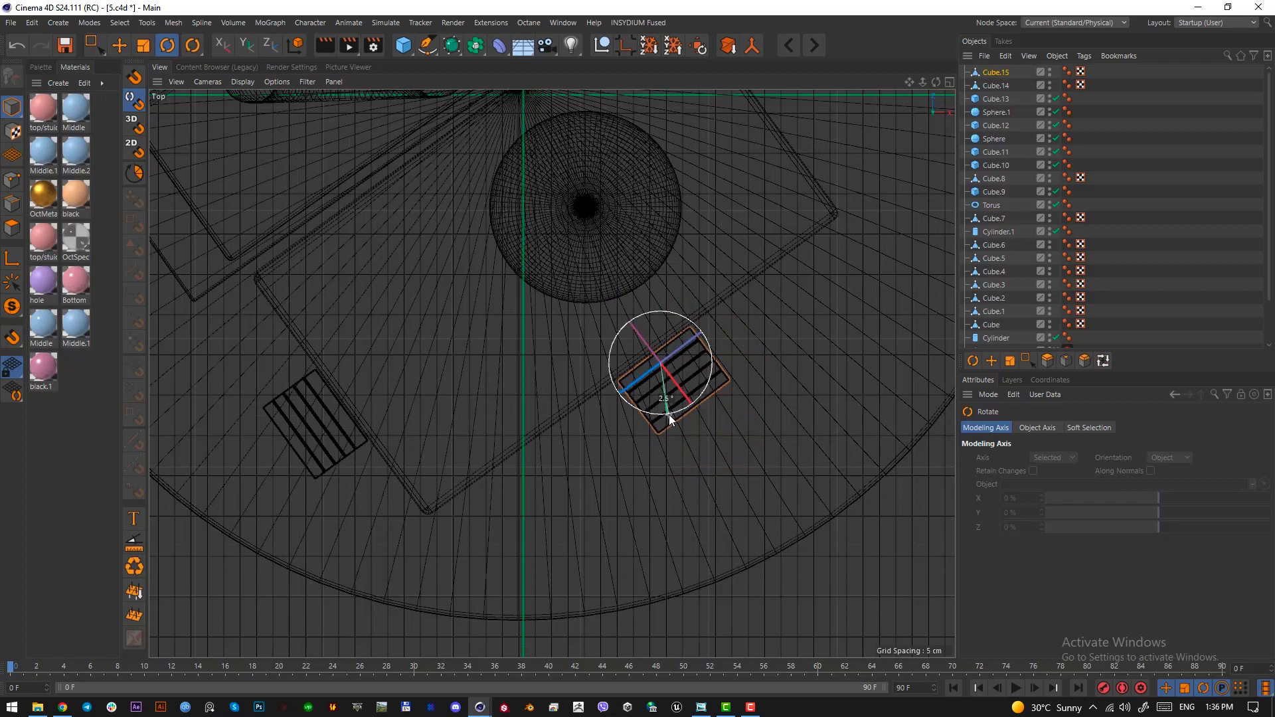
Try to stretch the copied staircase along the full length of the front block's long side.
{"action": "key", "text": "t"}
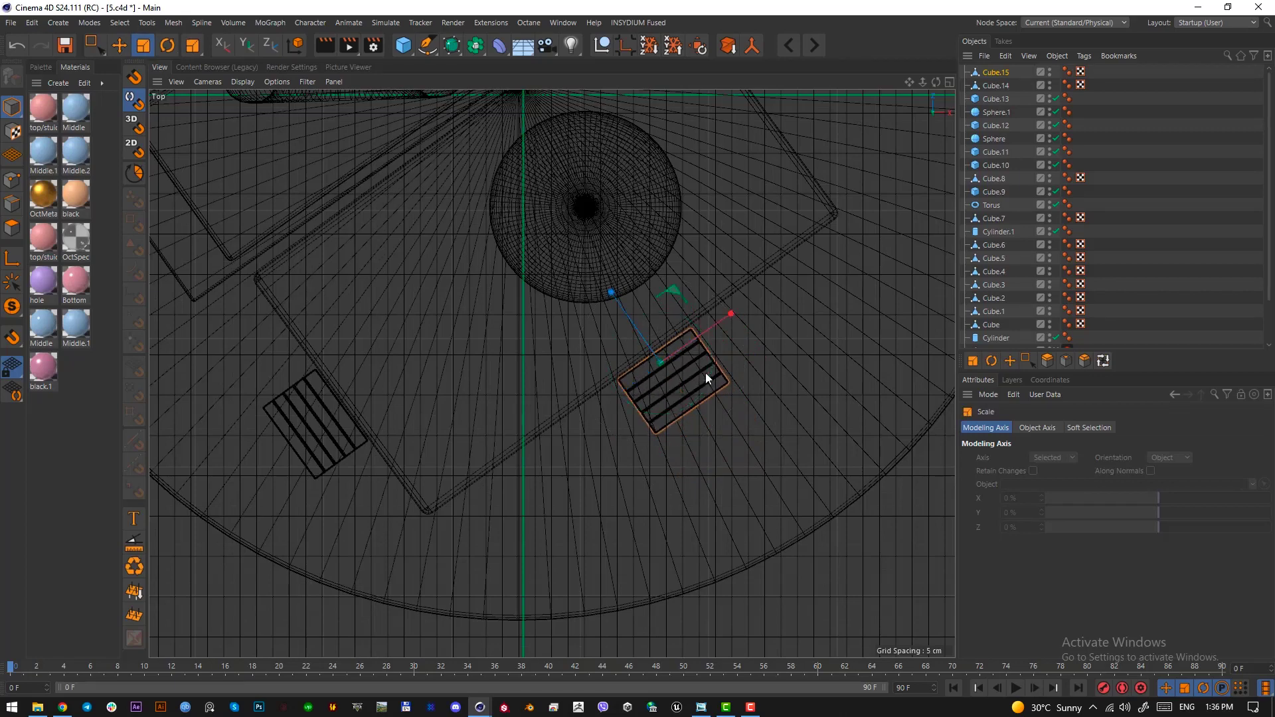
{"action": "left_click_drag", "start_coordinate": [706, 373], "coordinate": [737, 310]}
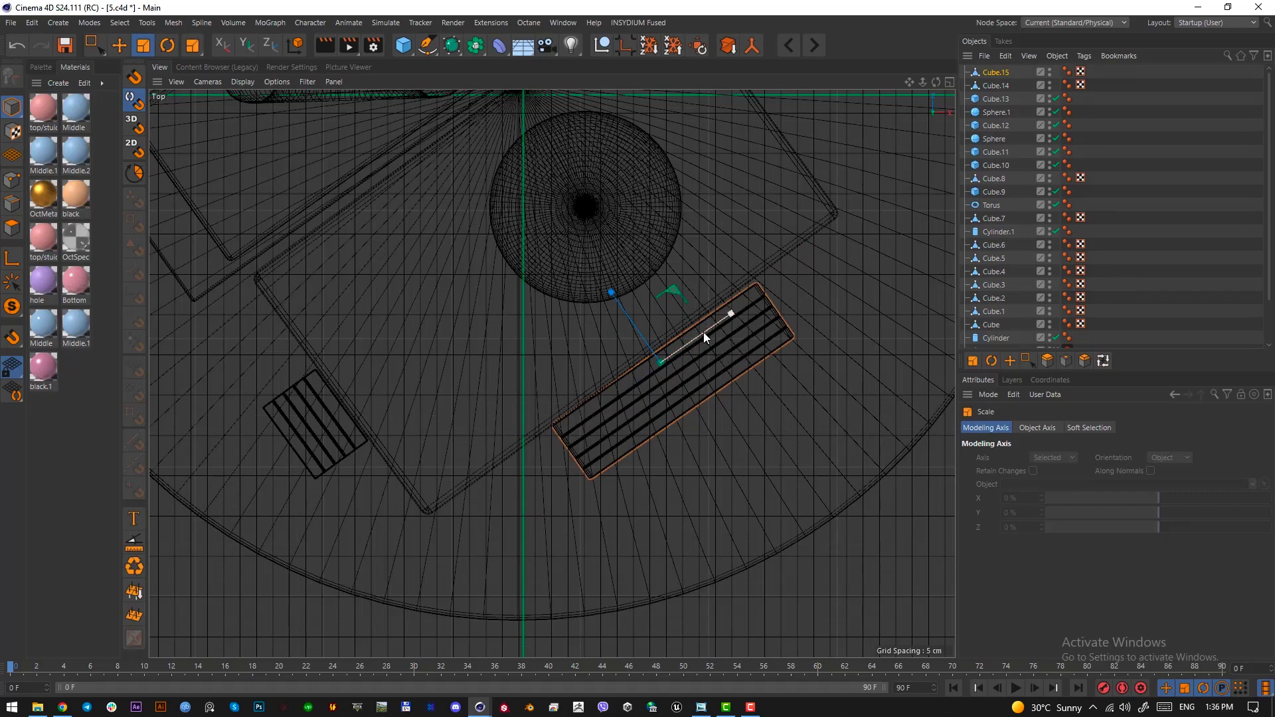
{"action": "key", "text": "r"}
{"action": "left_click_drag", "start_coordinate": [663, 413], "coordinate": [663, 415]}
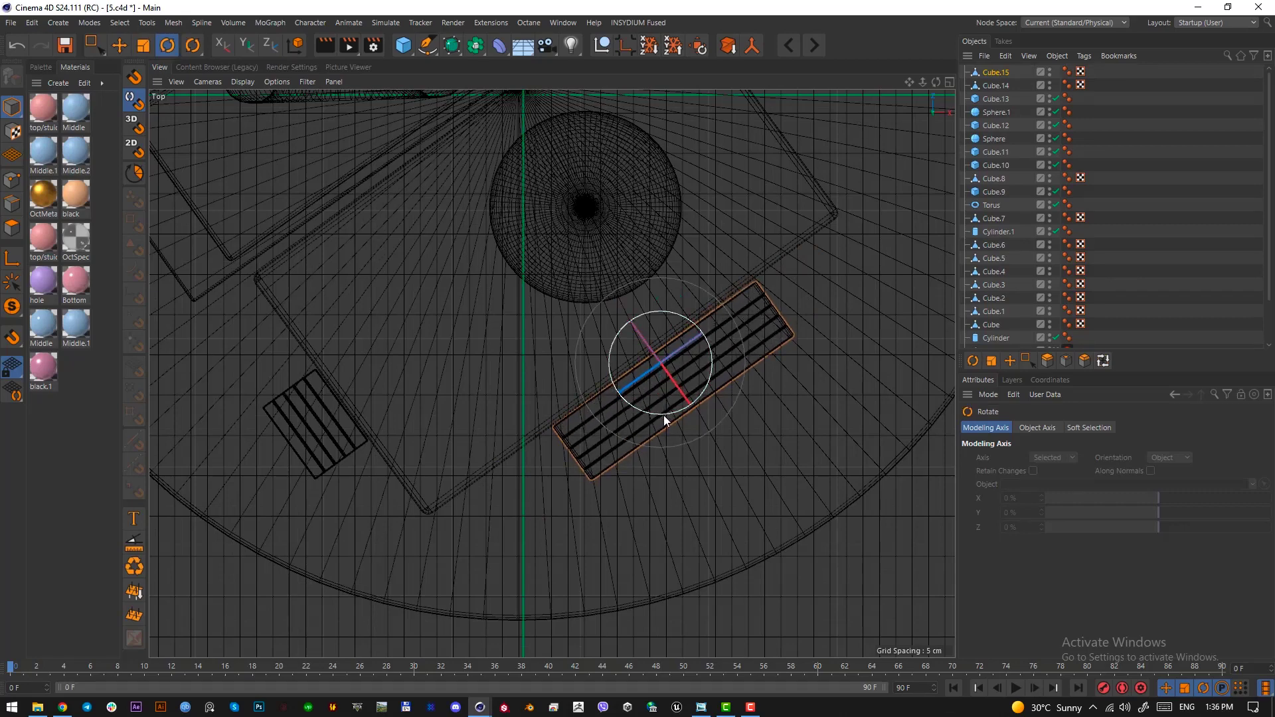
{"action": "key", "text": "e"}
{"action": "mouse_move", "coordinate": [692, 341]}
{"action": "left_mouse_down"}
{"action": "mouse_move", "coordinate": [708, 331]}
{"action": "mouse_move", "coordinate": [683, 344]}
{"action": "left_mouse_up"}
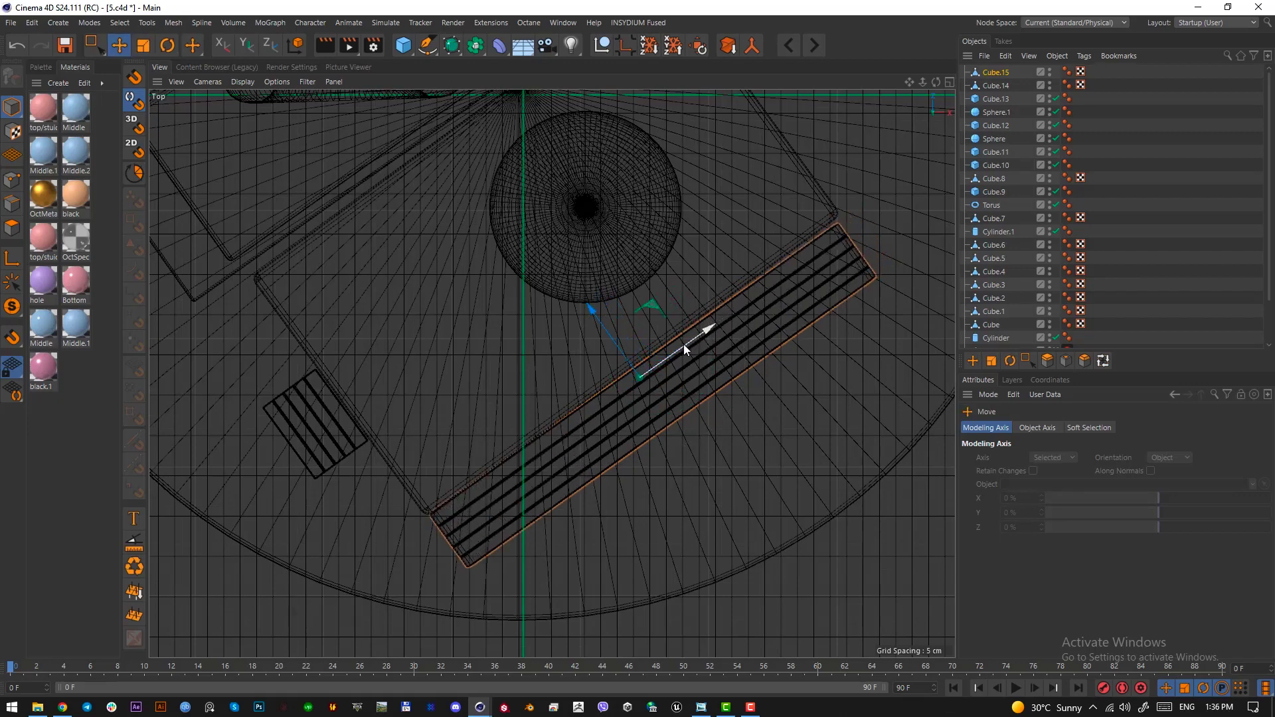
{"action": "key", "text": "ctrl+z"}
{"action": "key", "text": "ctrl+z"}
{"action": "left_click_drag", "start_coordinate": [693, 337], "coordinate": [631, 384]}
{"action": "key", "text": "ctrl+z"}
{"action": "key", "text": "ctrl+z"}
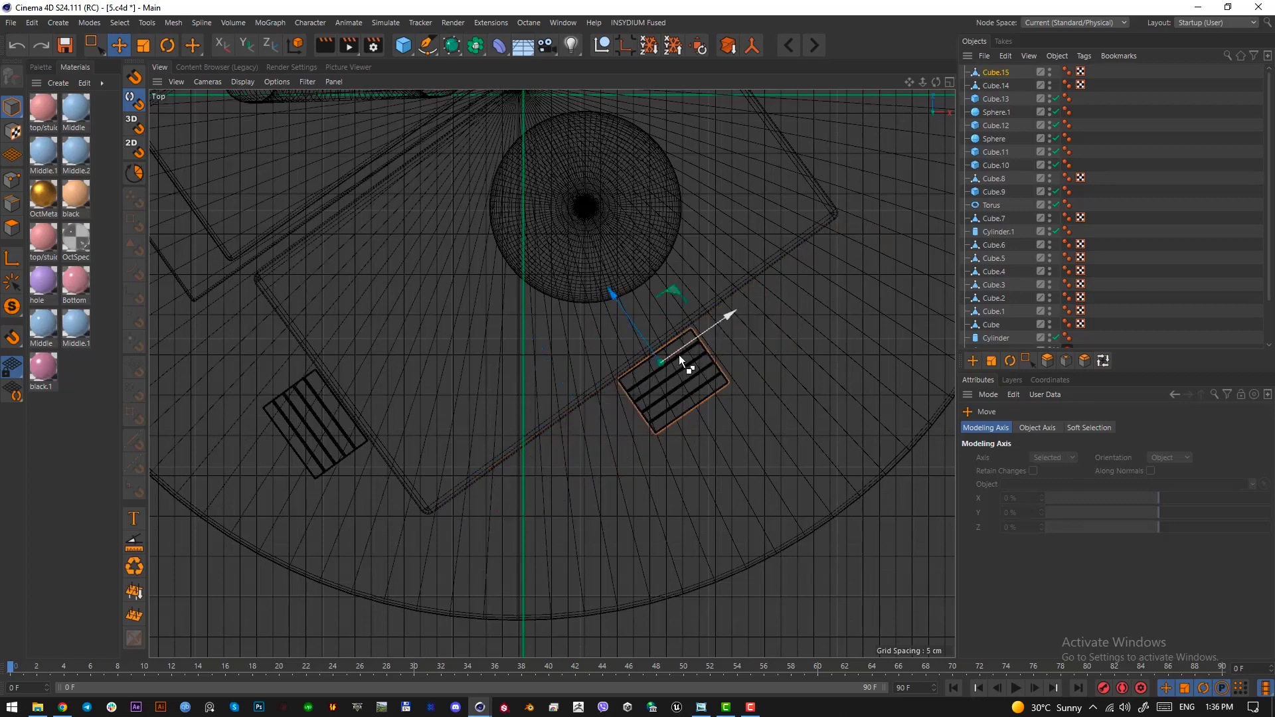
Slide the copied staircase along the front block's long side toward the block's front corner.
{"action": "left_click_drag", "start_coordinate": [683, 350], "coordinate": [582, 409]}
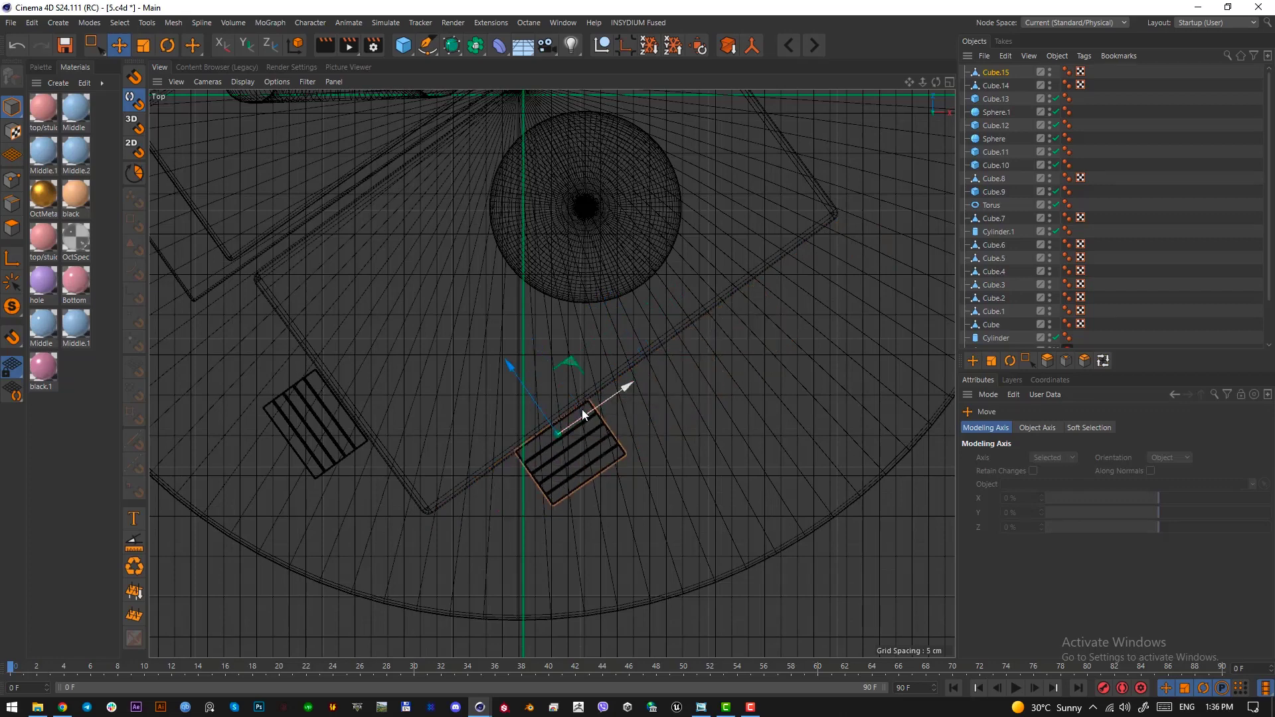
{"action": "key", "text": "F1"}
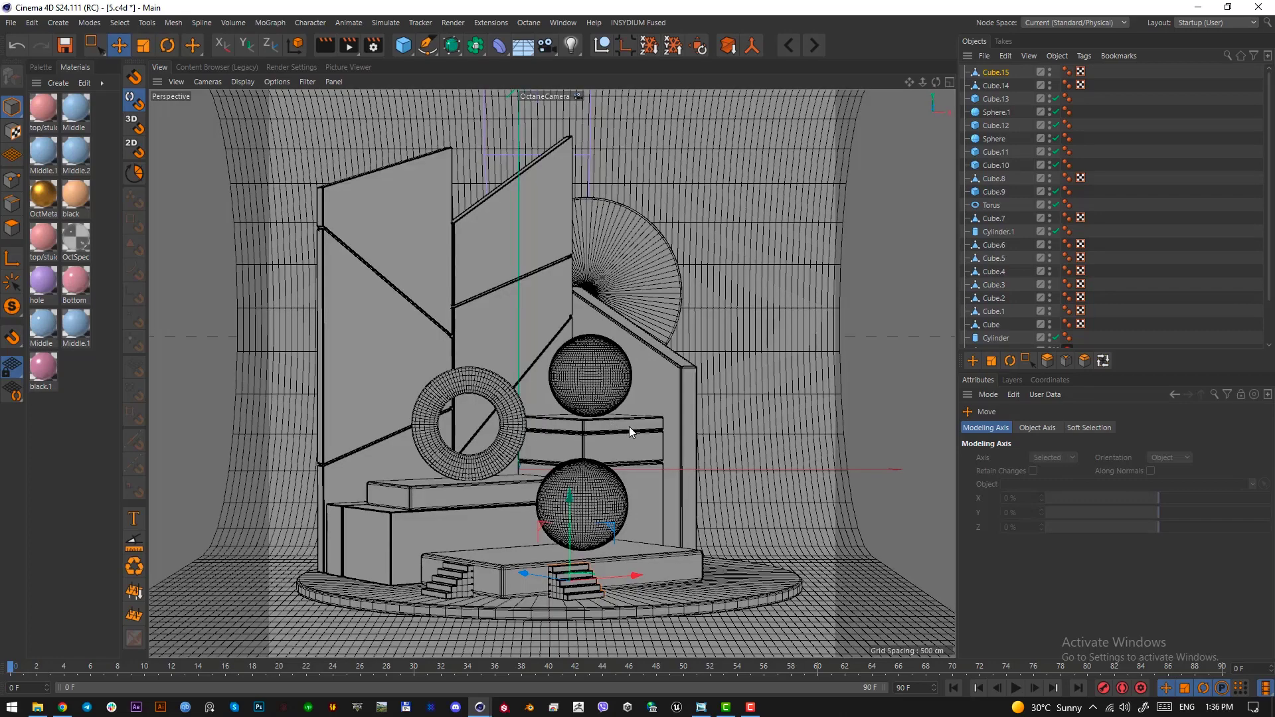
{"action": "key", "text": "F2"}
{"action": "left_click", "coordinate": [697, 283]}
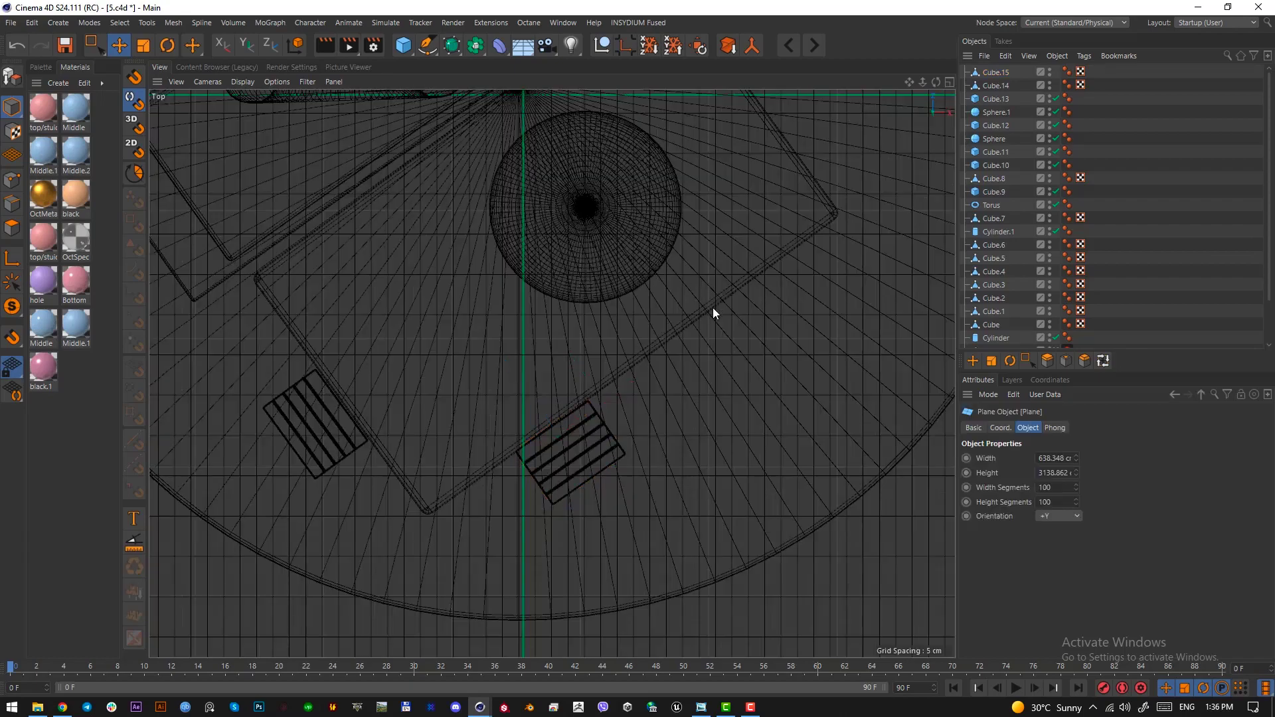
Duplicate the front block and move the copy lengthwise toward the right edge of the disc.
{"action": "key", "text": "F1"}
{"action": "left_click", "coordinate": [660, 574]}
{"action": "key", "text": "F2"}
{"action": "scroll", "coordinate": [716, 388], "scroll_direction": "down", "scroll_amount": 1}
{"action": "middle_click_drag", "start_coordinate": [716, 389], "coordinate": [432, 579], "text": "alt"}
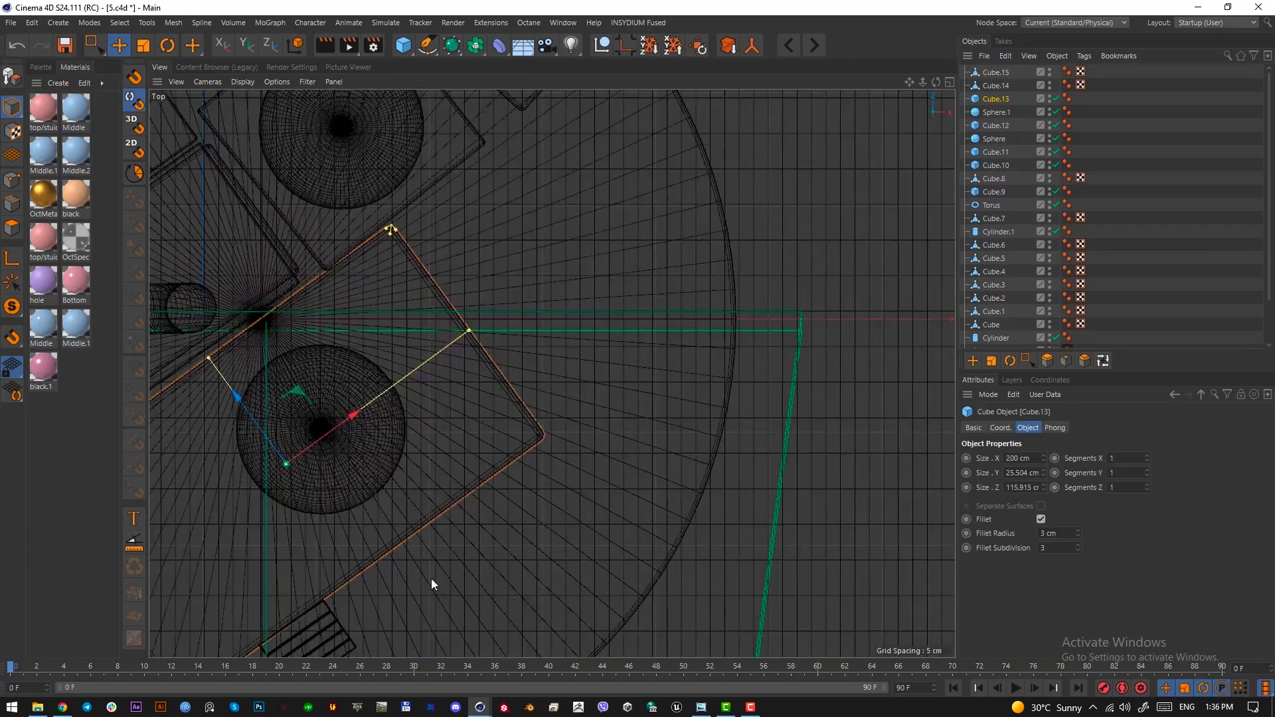
{"action": "scroll", "coordinate": [406, 405], "scroll_direction": "down", "scroll_amount": 2}
{"action": "scroll", "coordinate": [385, 422], "scroll_direction": "down", "scroll_amount": 2}
{"action": "middle_click_drag", "start_coordinate": [385, 422], "coordinate": [418, 463], "text": "alt"}
{"action": "left_click_drag", "start_coordinate": [431, 441], "coordinate": [556, 354], "text": "ctrl"}
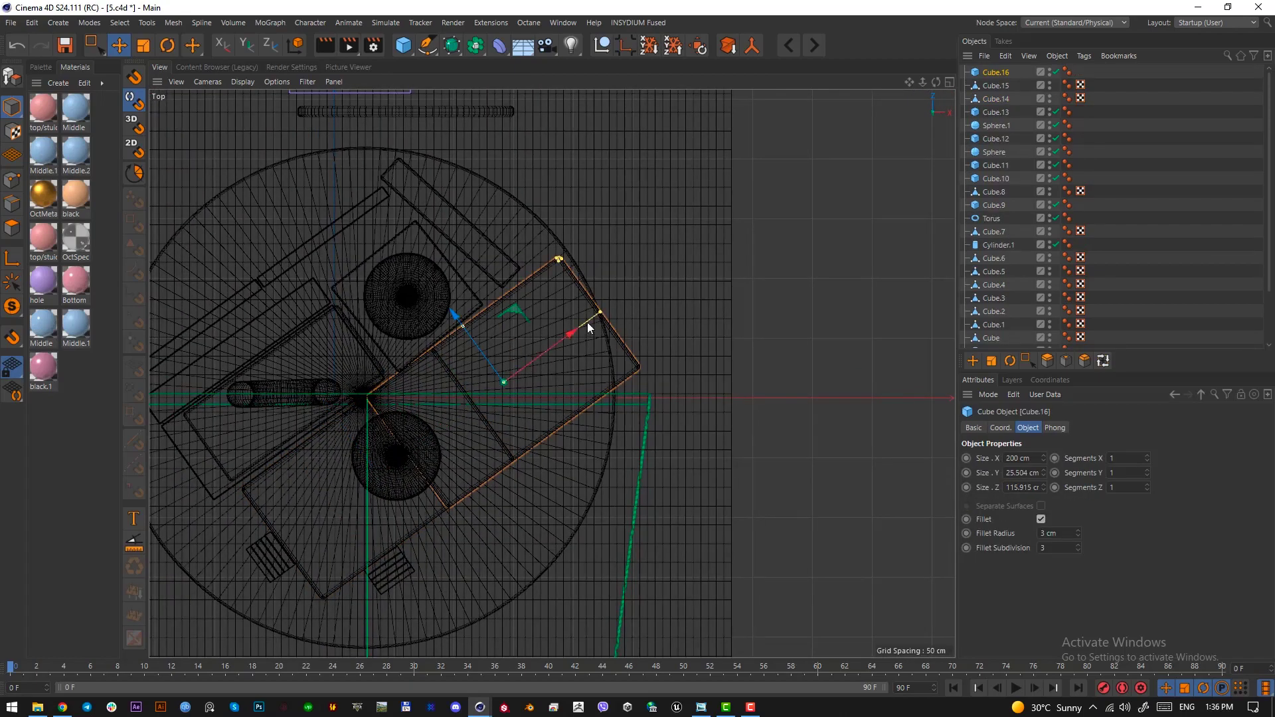
Resize the copied block to about 70.3 cm in X and 49.5 cm in height.
{"action": "left_click_drag", "start_coordinate": [601, 314], "coordinate": [534, 364]}
{"action": "key", "text": "F1"}
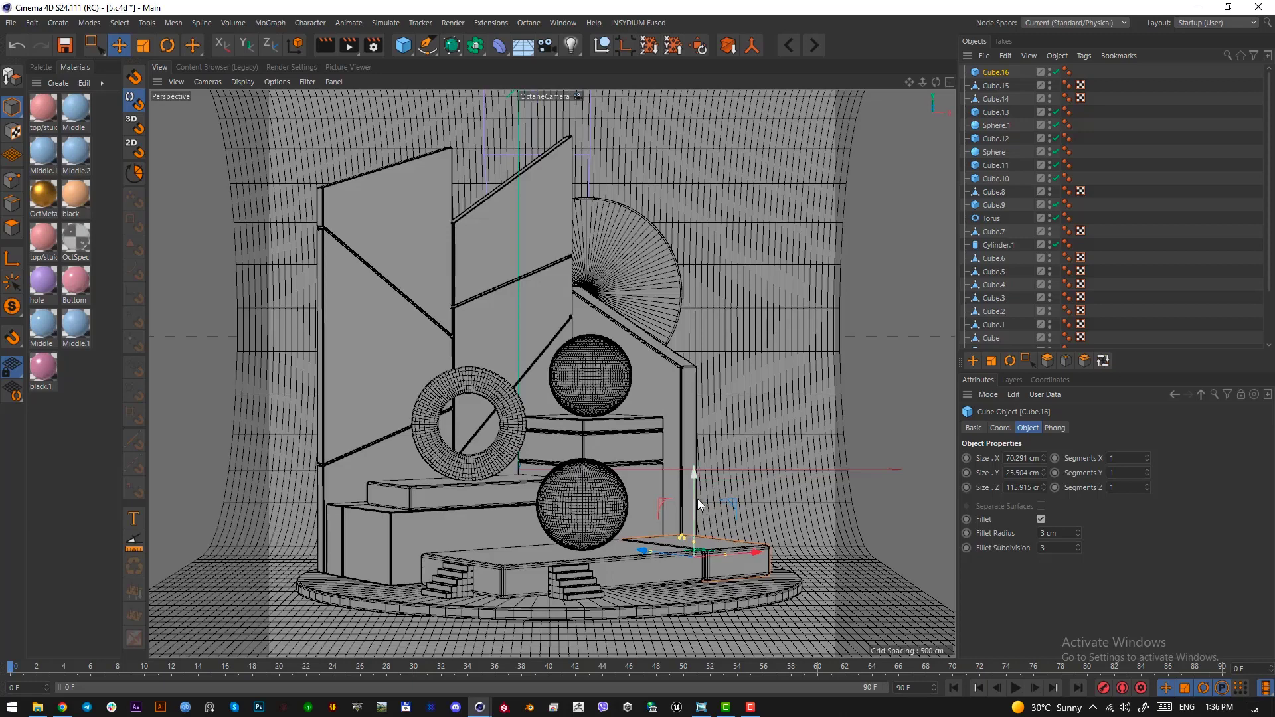
{"action": "left_click_drag", "start_coordinate": [694, 542], "coordinate": [698, 495]}
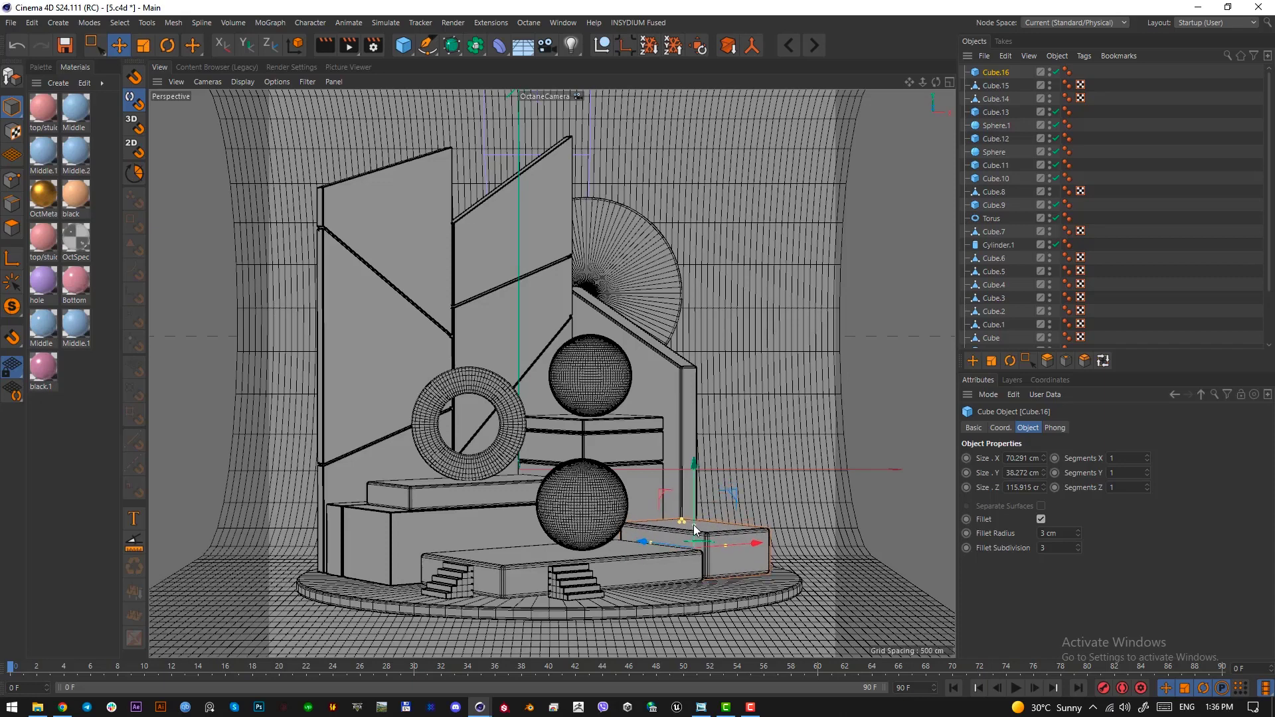
{"action": "left_click_drag", "start_coordinate": [695, 524], "coordinate": [703, 482]}
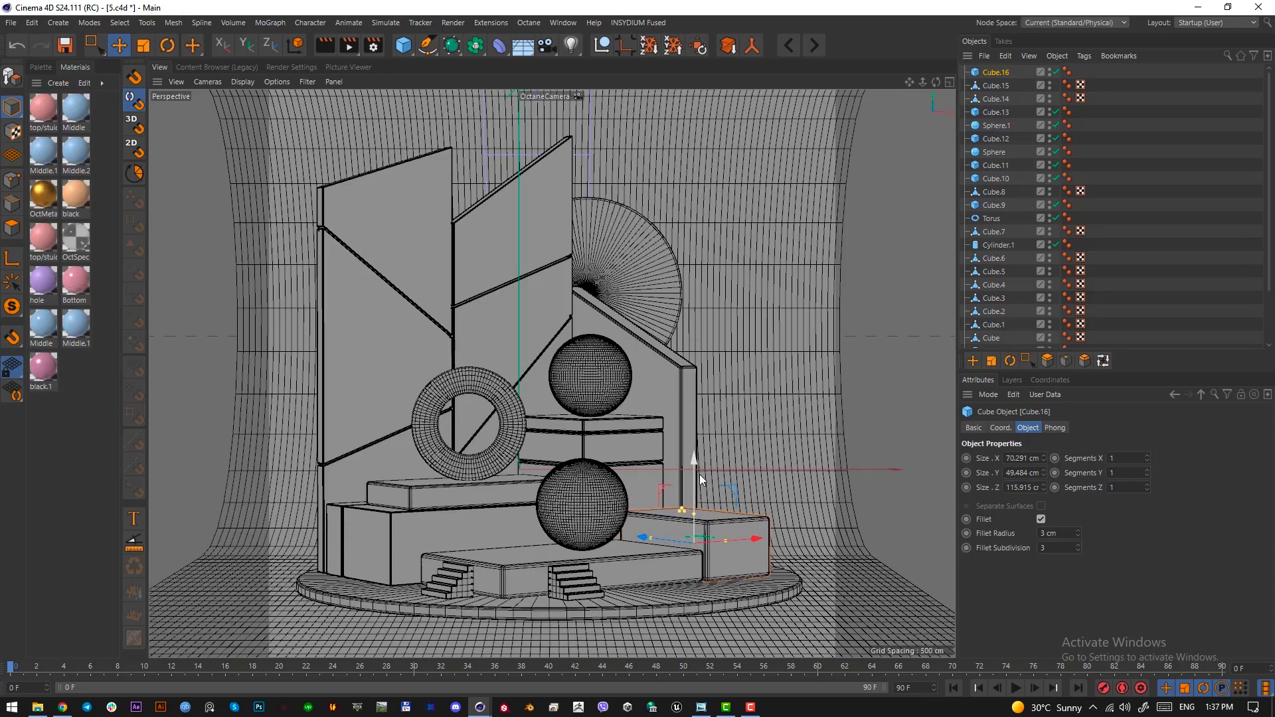
Duplicate the right-hand block outward as a thin wall behind it, about 18.4 cm thick and 87 cm high.
{"action": "key", "text": "F2"}
{"action": "scroll", "coordinate": [548, 464], "scroll_direction": "up", "scroll_amount": 5}
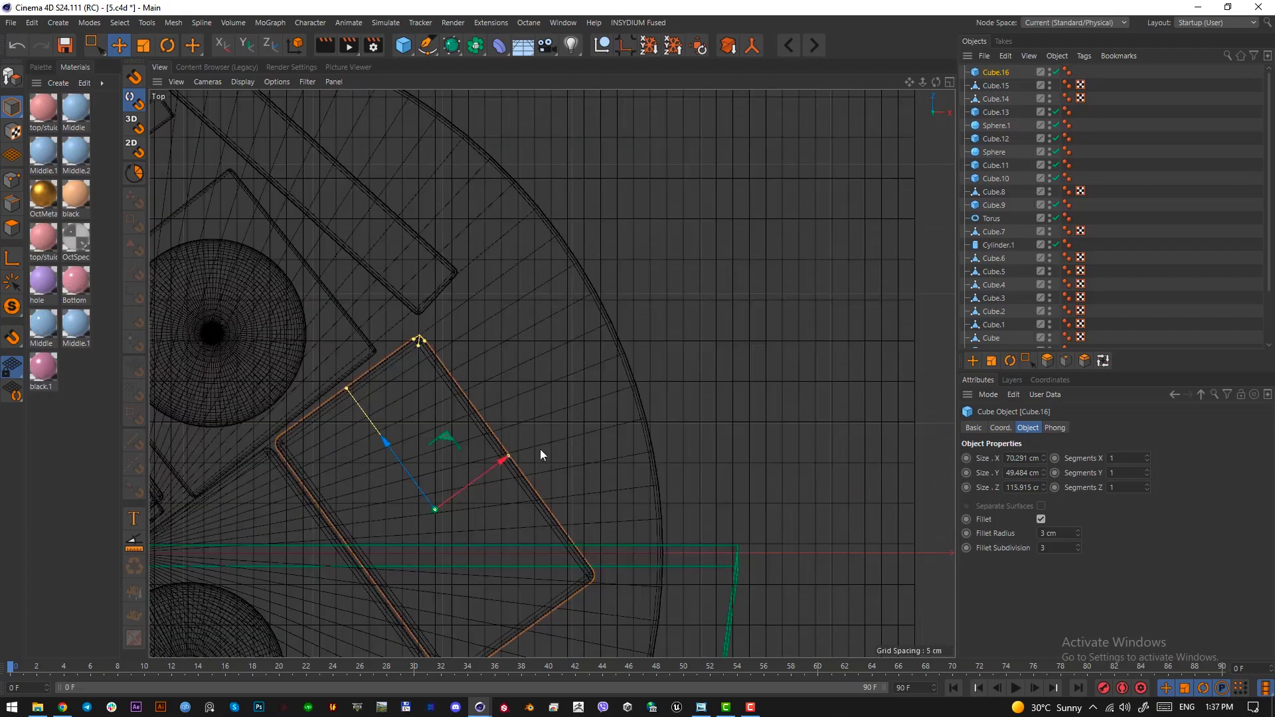
{"action": "left_click_drag", "start_coordinate": [463, 493], "coordinate": [580, 400], "text": "ctrl"}
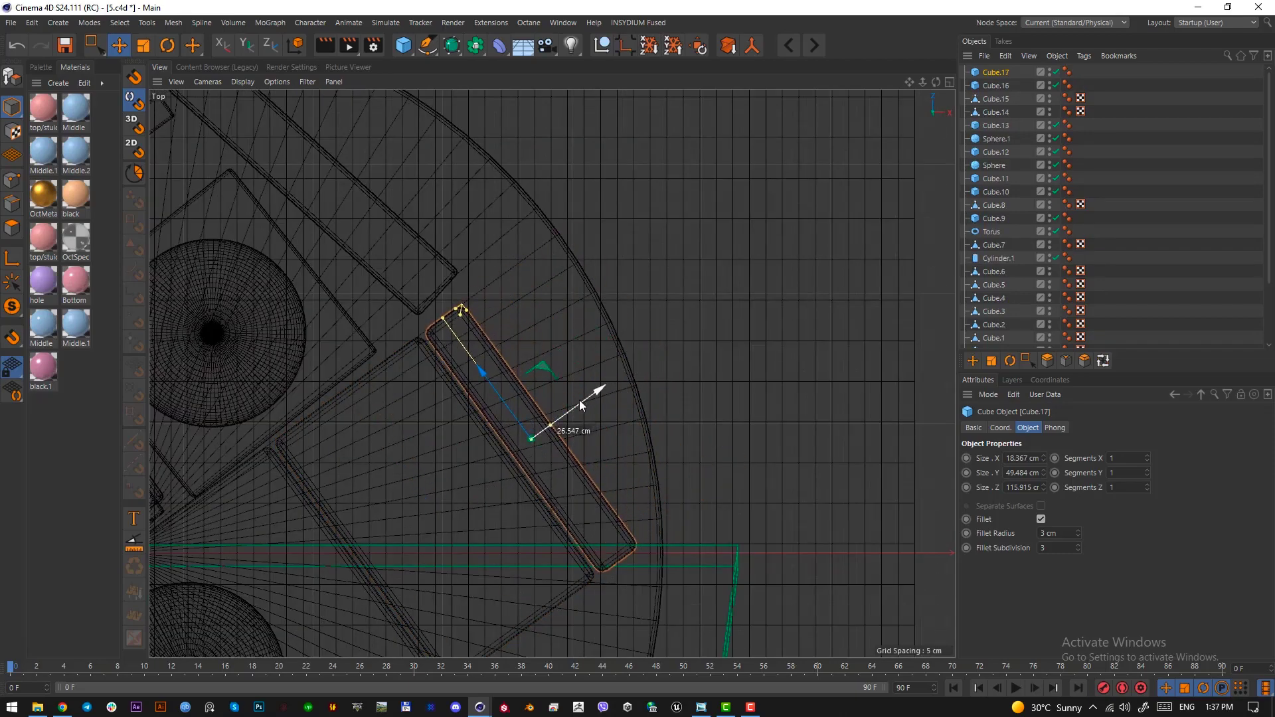
{"action": "key", "text": "F1"}
{"action": "left_click_drag", "start_coordinate": [740, 503], "coordinate": [741, 457]}
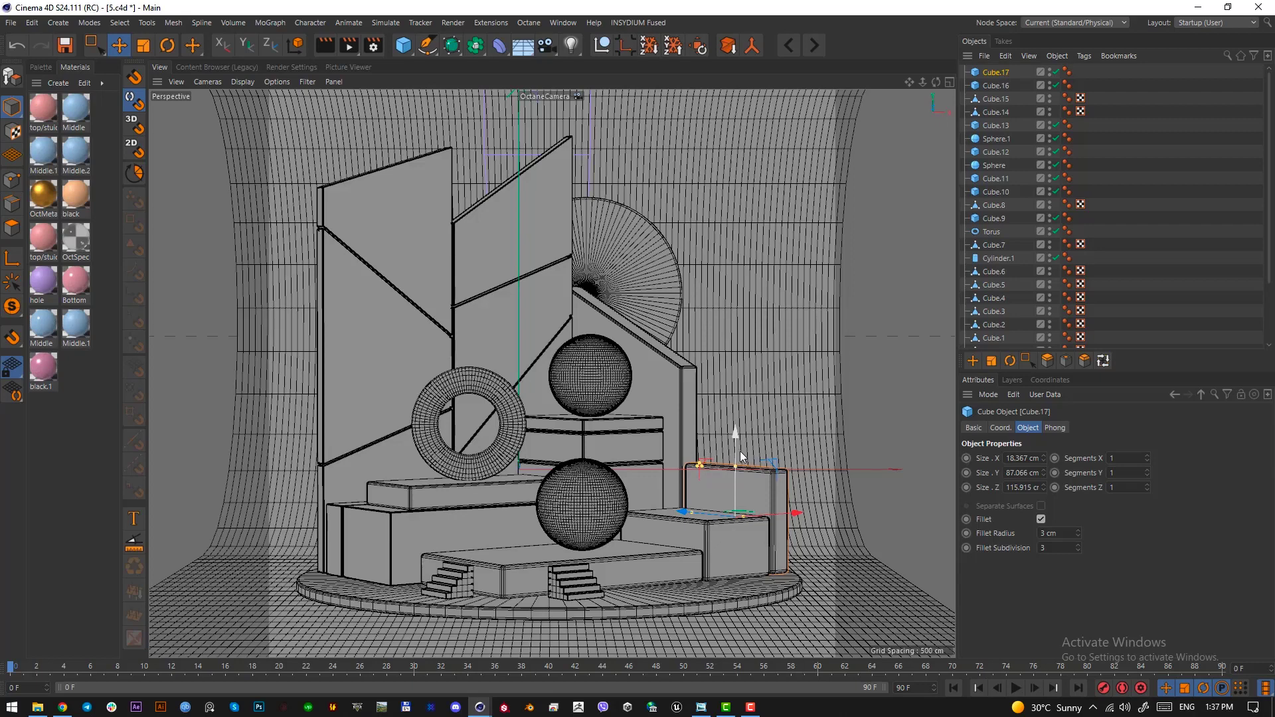
Add a tube primitive and set its height segments to 1.
{"action": "left_click", "coordinate": [411, 49]}
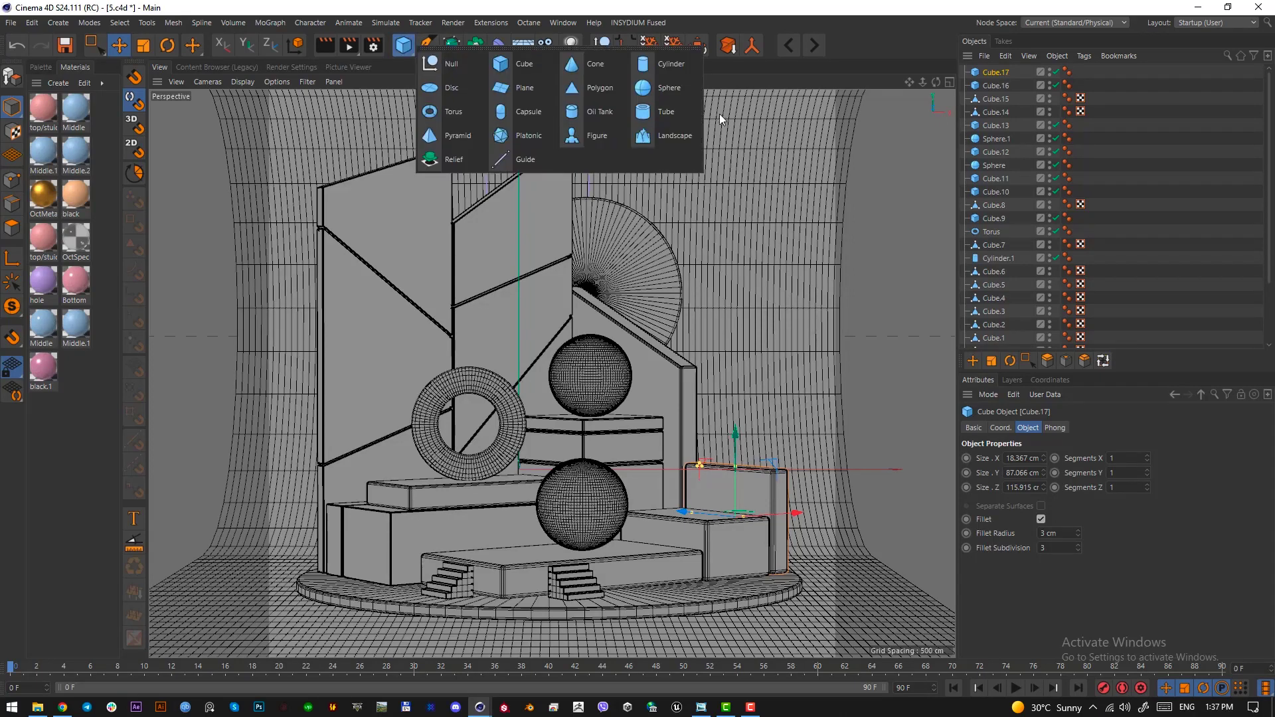
{"action": "left_click", "coordinate": [668, 111]}
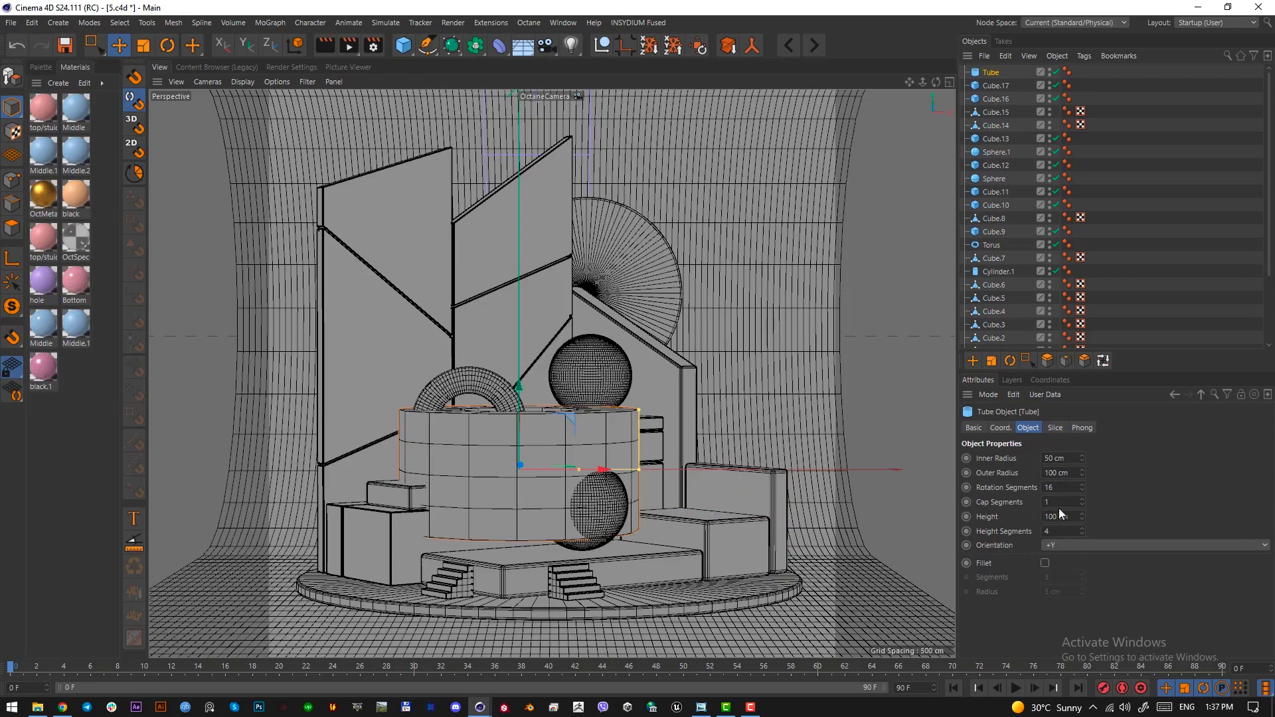
{"action": "scroll", "coordinate": [1058, 514], "scroll_direction": "down", "scroll_amount": 1}
{"action": "double_click", "coordinate": [1055, 531]}
{"action": "type", "text": "1"}
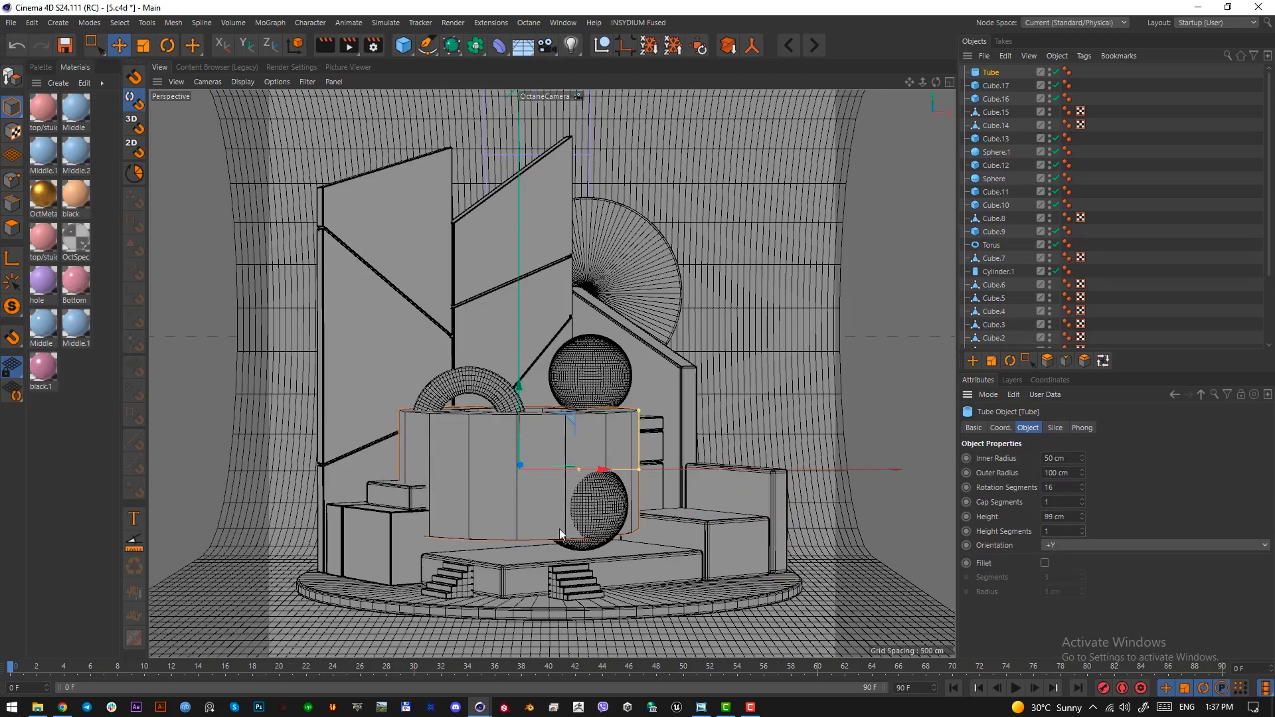
Stand the tube upright, reduce its size and depth, and move it in front of the right-hand blocks.
{"action": "type", "text": "r"}
{"action": "left_click_drag", "start_coordinate": [523, 424], "coordinate": [515, 560]}
{"action": "key", "text": "F2"}
{"action": "scroll", "coordinate": [545, 478], "scroll_direction": "down", "scroll_amount": 5}
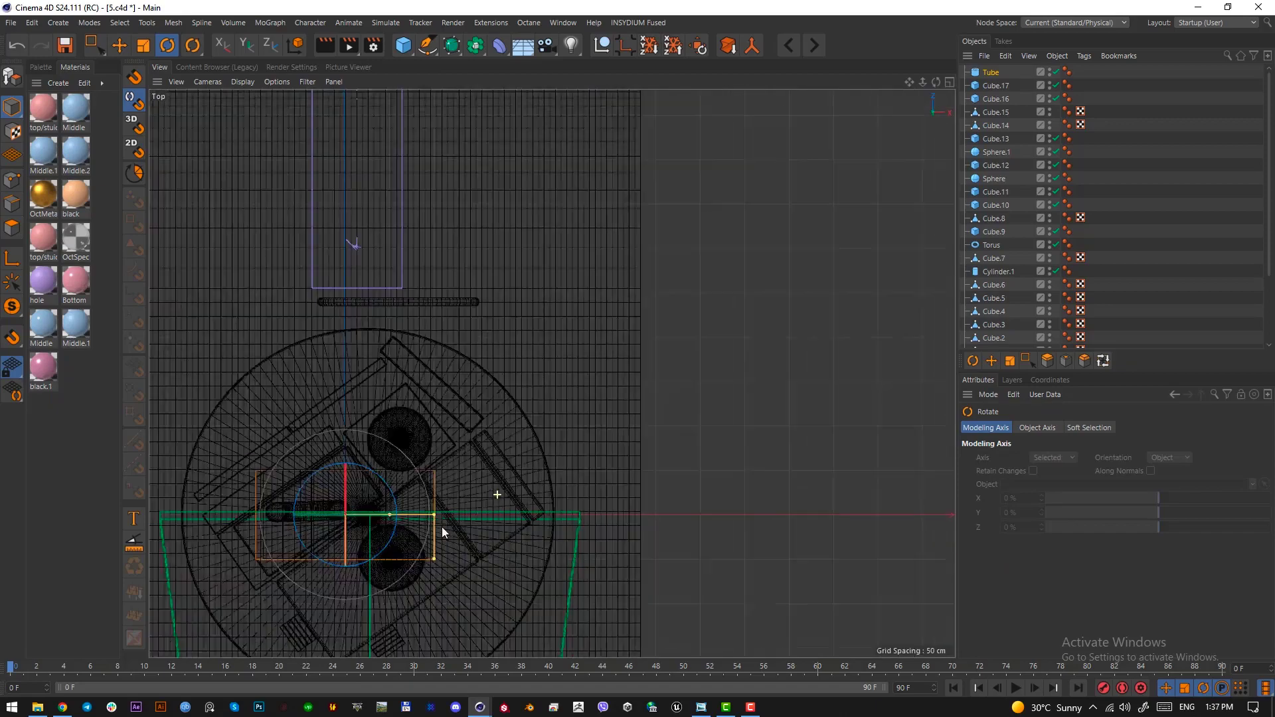
{"action": "scroll", "coordinate": [548, 475], "scroll_direction": "up", "scroll_amount": 4}
{"action": "left_click_drag", "start_coordinate": [711, 491], "coordinate": [696, 458]}
{"action": "middle_click_drag", "start_coordinate": [696, 459], "coordinate": [476, 348]}
{"action": "key", "text": "e"}
{"action": "left_click_drag", "start_coordinate": [469, 424], "coordinate": [719, 509]}
{"action": "key", "text": "F1"}
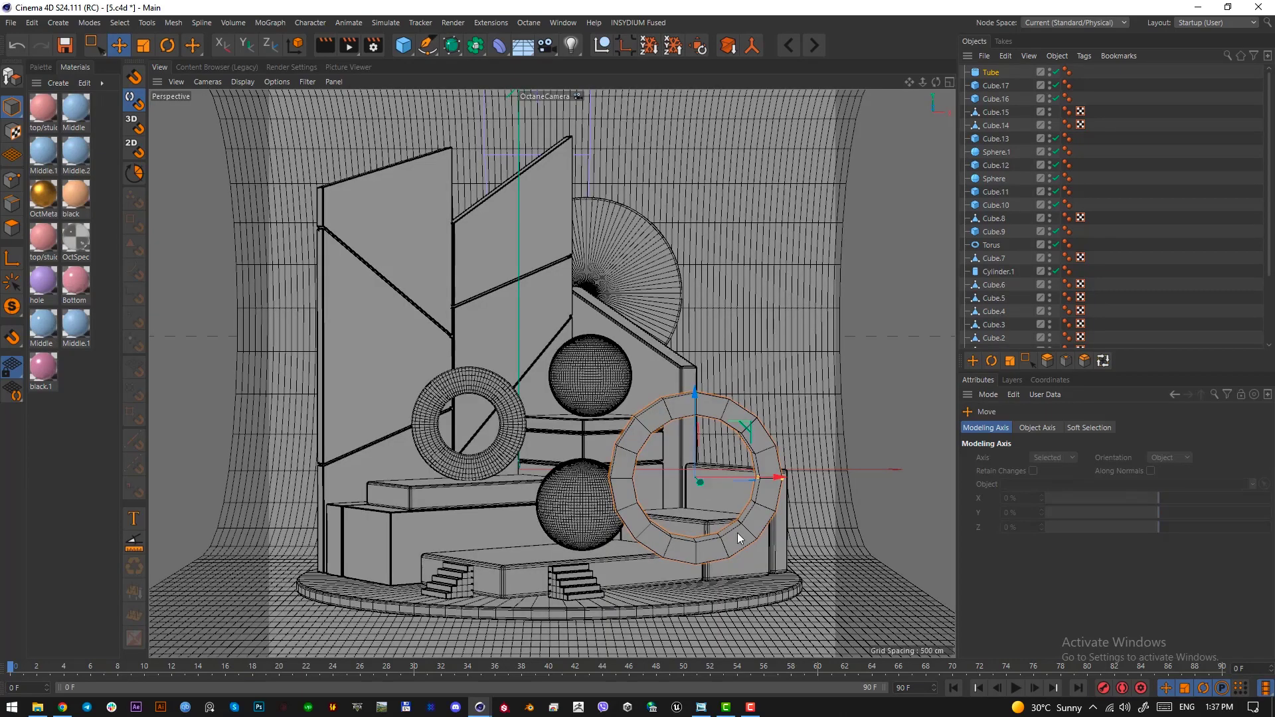
Turn the tube slightly, scale it to about 54.6 cm outer radius, and sink it halfway into the disc as an arch.
{"action": "key", "text": "r"}
{"action": "left_click_drag", "start_coordinate": [723, 486], "coordinate": [742, 489]}
{"action": "key", "text": "e"}
{"action": "left_click_drag", "start_coordinate": [695, 398], "coordinate": [694, 503]}
{"action": "key", "text": "t"}
{"action": "left_click_drag", "start_coordinate": [853, 581], "coordinate": [745, 565]}
{"action": "key", "text": "F2"}
{"action": "key", "text": "e"}
{"action": "left_click_drag", "start_coordinate": [692, 453], "coordinate": [696, 468]}
{"action": "key", "text": "F1"}
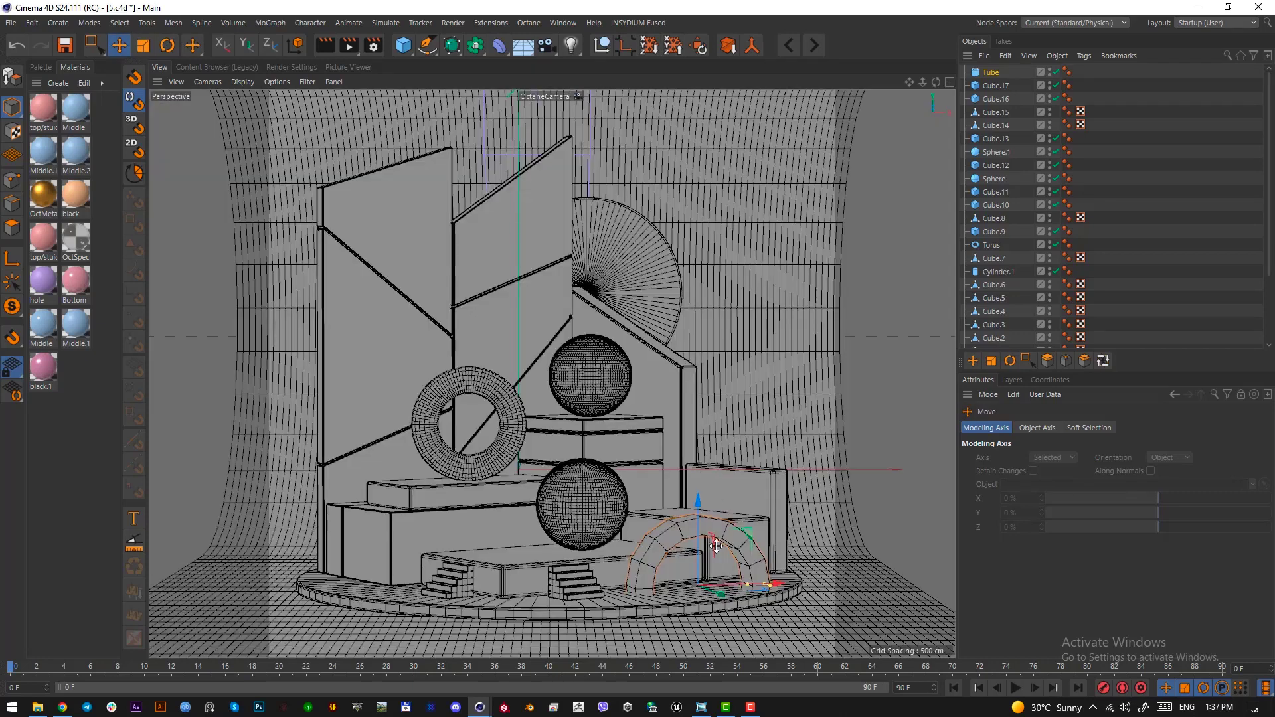
Set the tube arch's rotation segments to 100 to smooth it.
{"action": "left_click", "coordinate": [982, 72]}
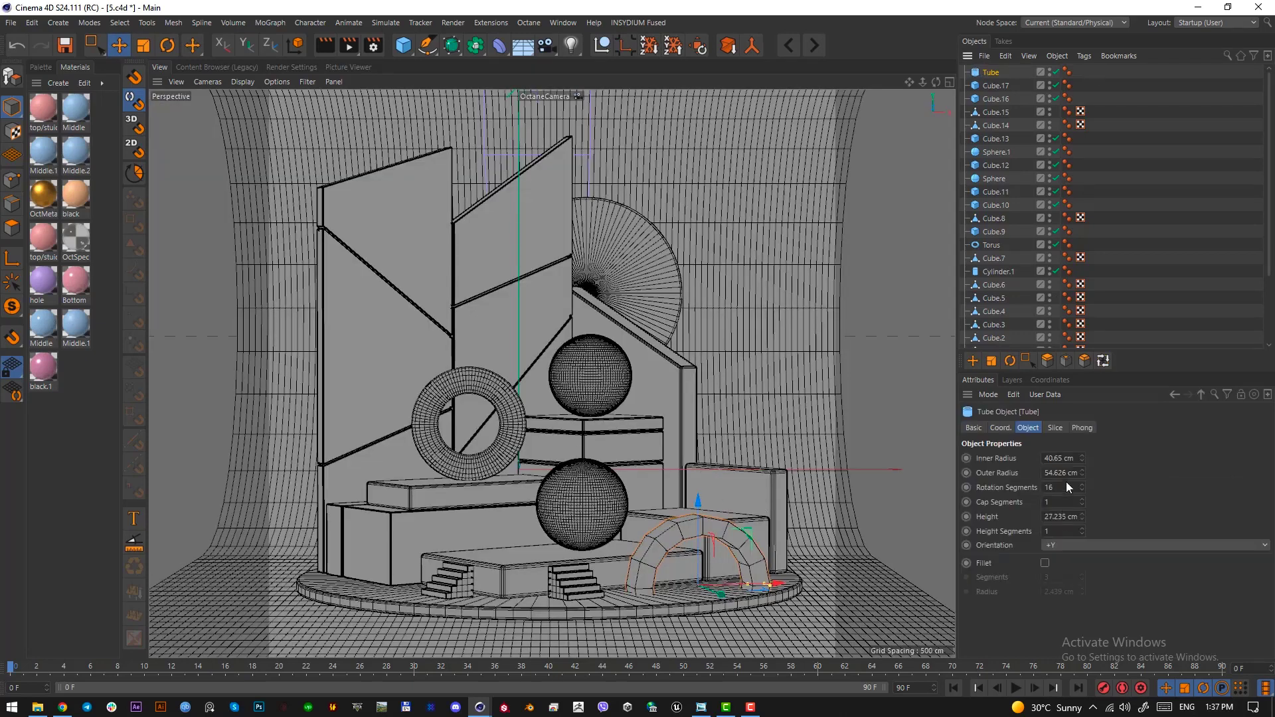
{"action": "left_click", "coordinate": [1069, 488]}
{"action": "type", "text": "0"}
{"action": "key", "text": "Return"}
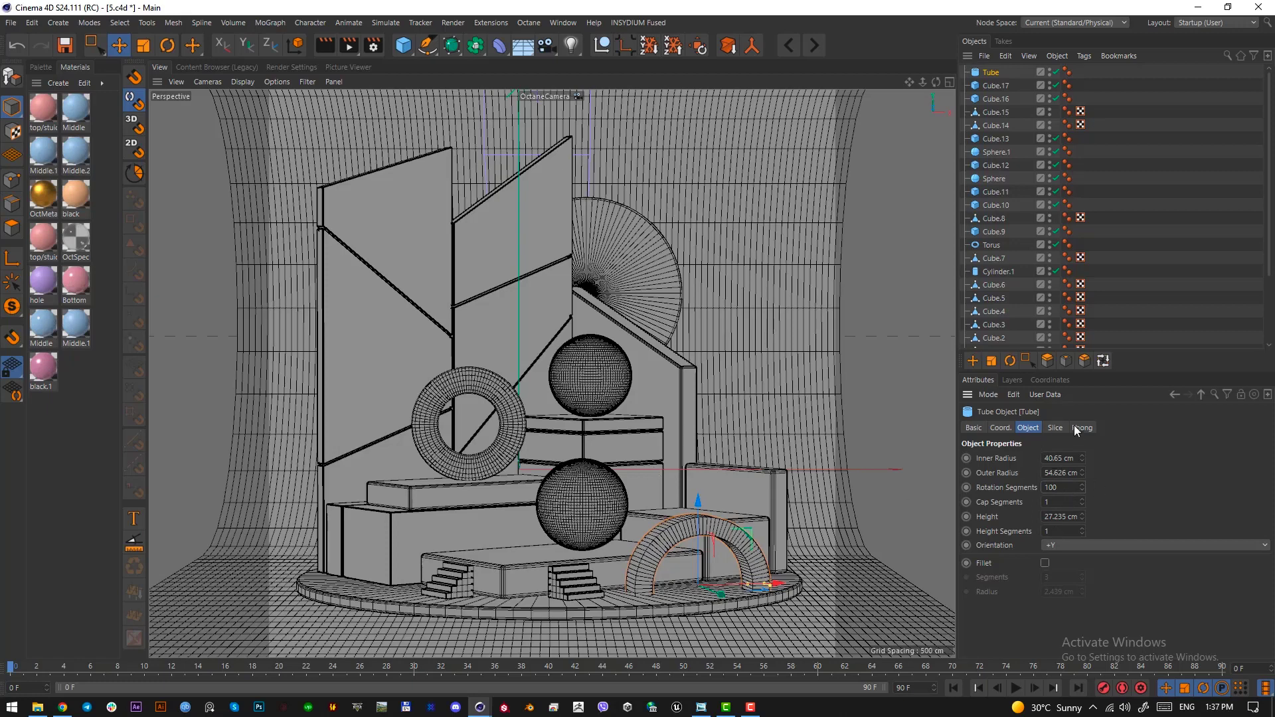
Reduce the tube arch's outer radius to 51.626 cm.
{"action": "left_click", "coordinate": [1056, 428]}
{"action": "left_click", "coordinate": [1028, 428]}
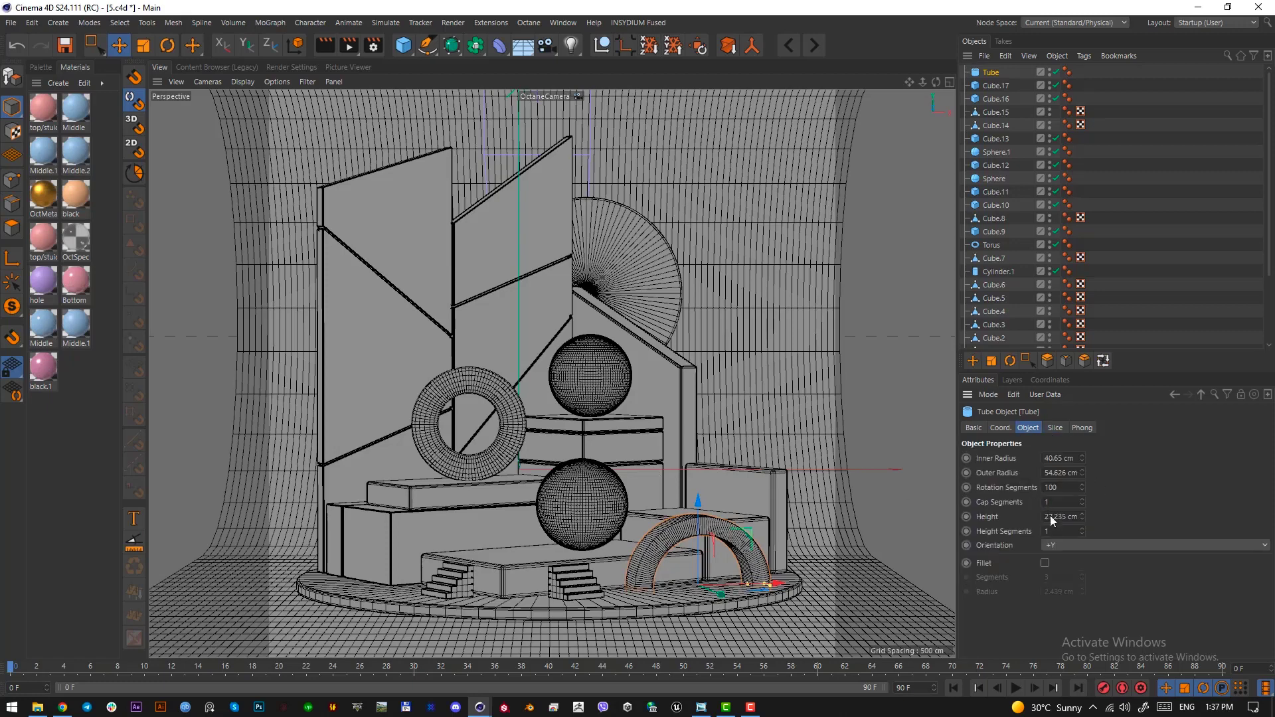
{"action": "scroll", "coordinate": [1069, 472], "scroll_direction": "up", "scroll_amount": 3}
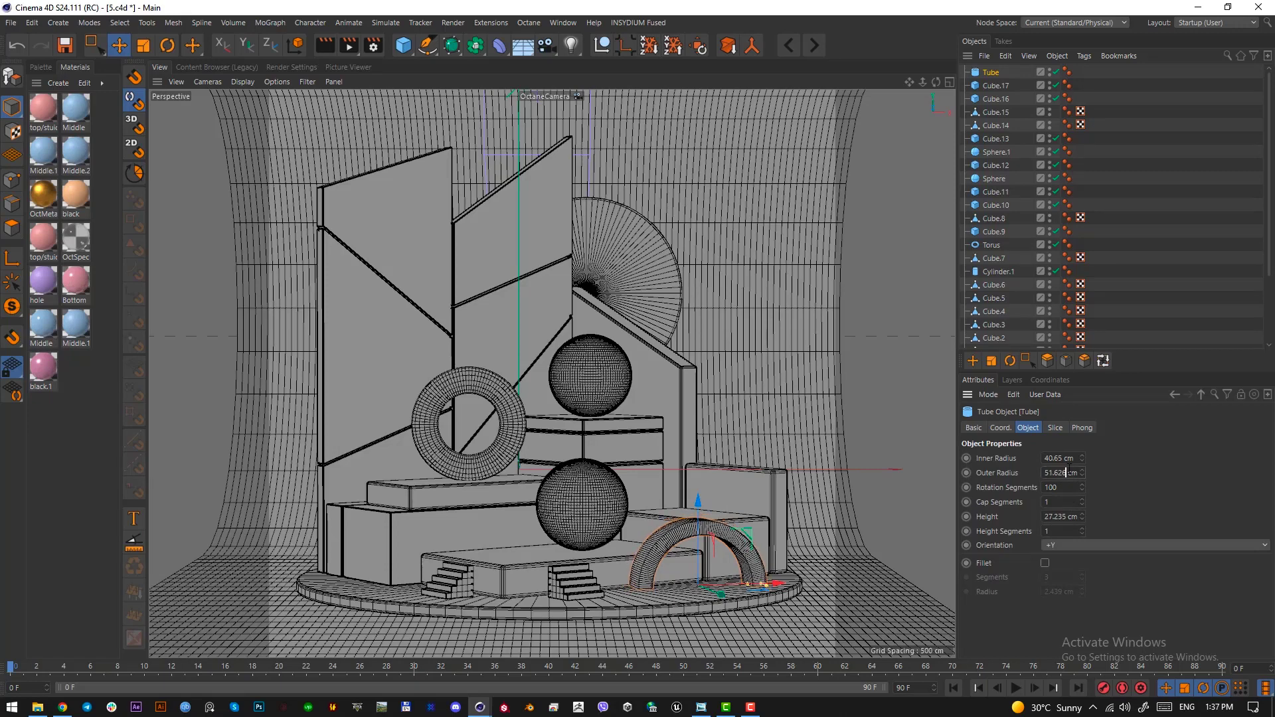
Set the tube arch's outer radius to 56.626 cm and inner radius to 32.65 cm, and enable its fillet.
{"action": "scroll", "coordinate": [1068, 472], "scroll_direction": "down", "scroll_amount": 1}
{"action": "scroll", "coordinate": [1068, 458], "scroll_direction": "down", "scroll_amount": 5}
{"action": "scroll", "coordinate": [1069, 457], "scroll_direction": "up", "scroll_amount": 1}
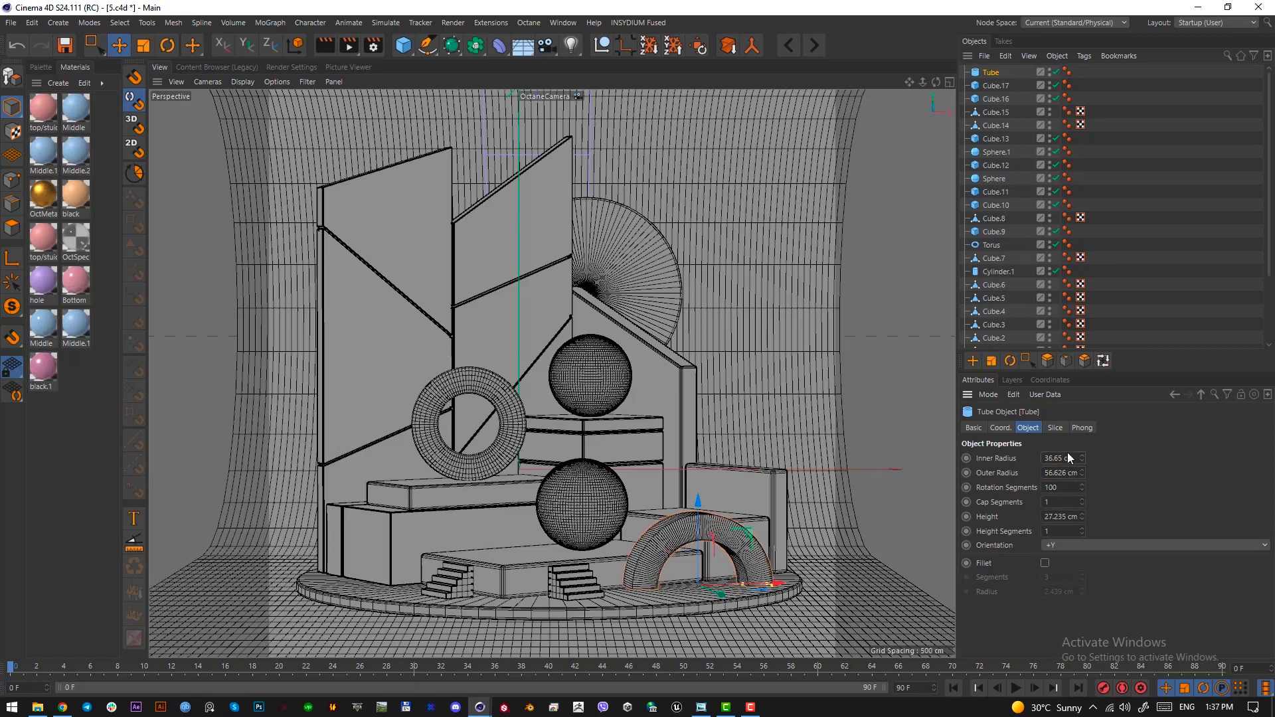
{"action": "scroll", "coordinate": [1069, 458], "scroll_direction": "down", "scroll_amount": 3}
{"action": "scroll", "coordinate": [1067, 458], "scroll_direction": "down", "scroll_amount": 1}
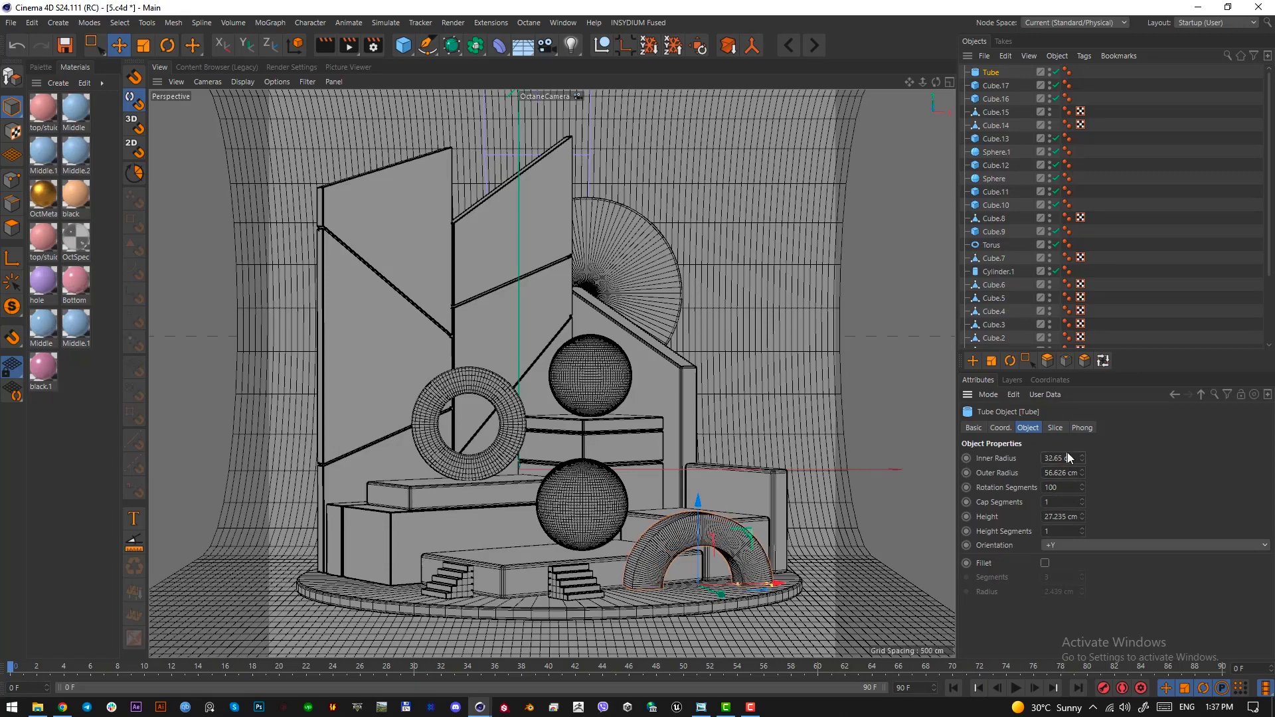
{"action": "left_click", "coordinate": [1044, 563]}
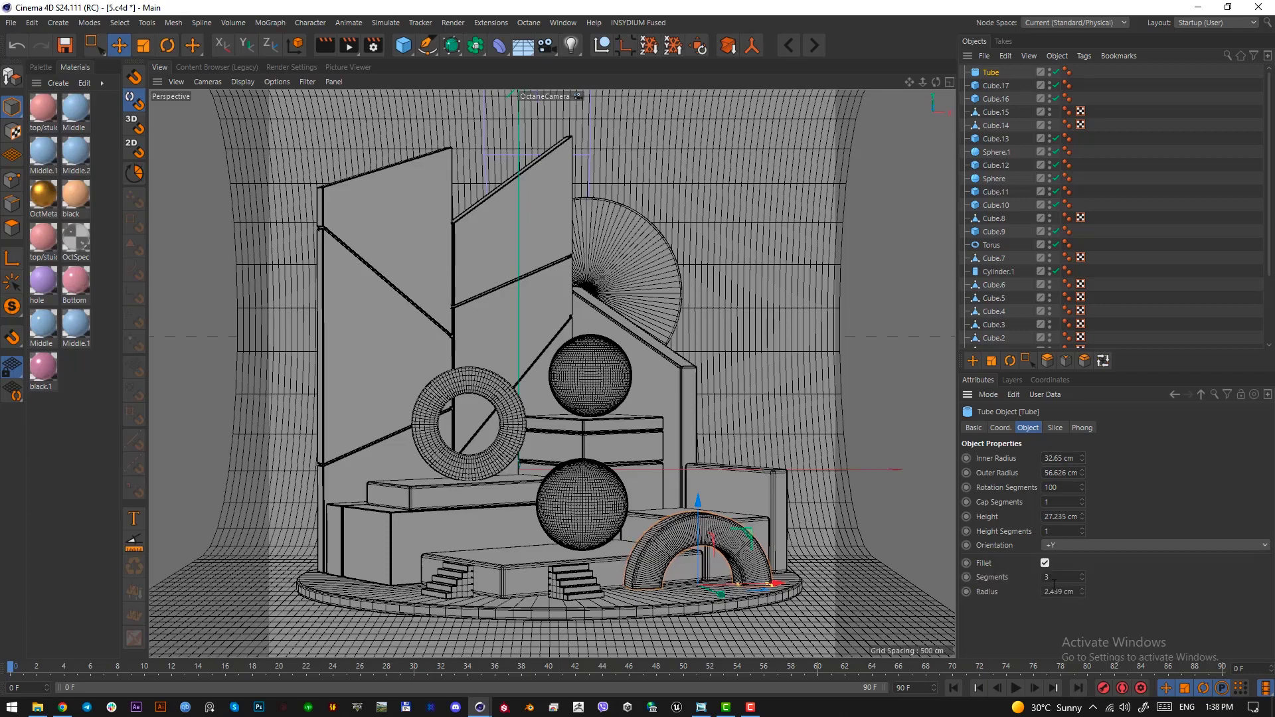
Lower the tube arch slightly so its ends rest on the disc.
{"action": "key", "text": "F3"}
{"action": "scroll", "coordinate": [412, 453], "scroll_direction": "up", "scroll_amount": 6}
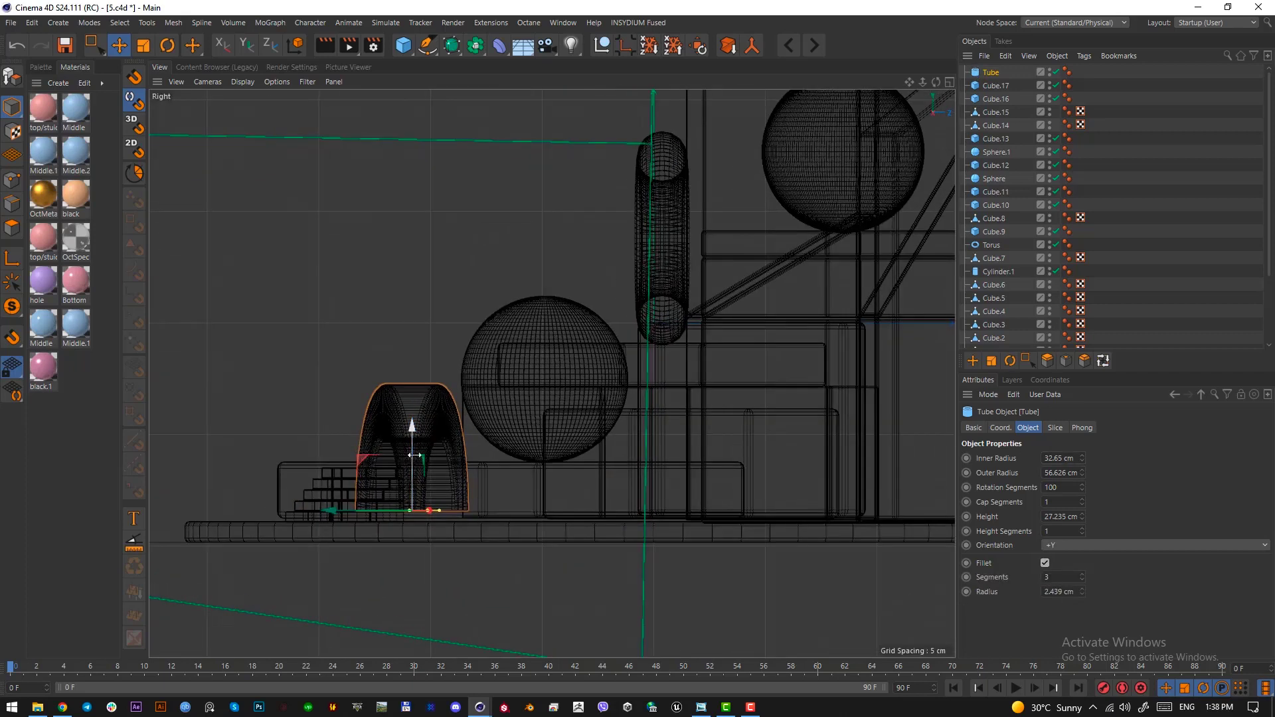
{"action": "key", "text": "F1"}
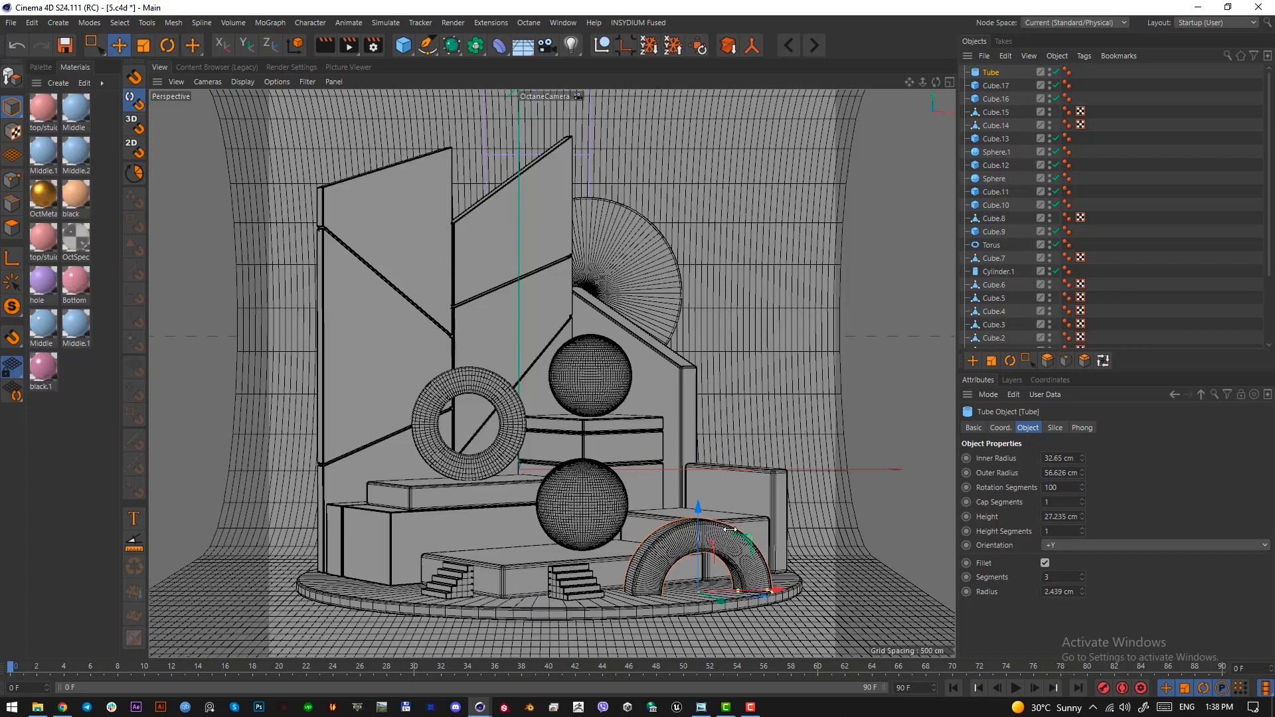
Duplicate the tube arch upward, flip the copy upside down, and rest it on top of the original arch.
{"action": "left_click_drag", "start_coordinate": [698, 532], "coordinate": [659, 598], "text": "ctrl"}
{"action": "key", "text": "r"}
{"action": "key", "text": "e"}
{"action": "left_click_drag", "start_coordinate": [701, 516], "coordinate": [699, 511]}
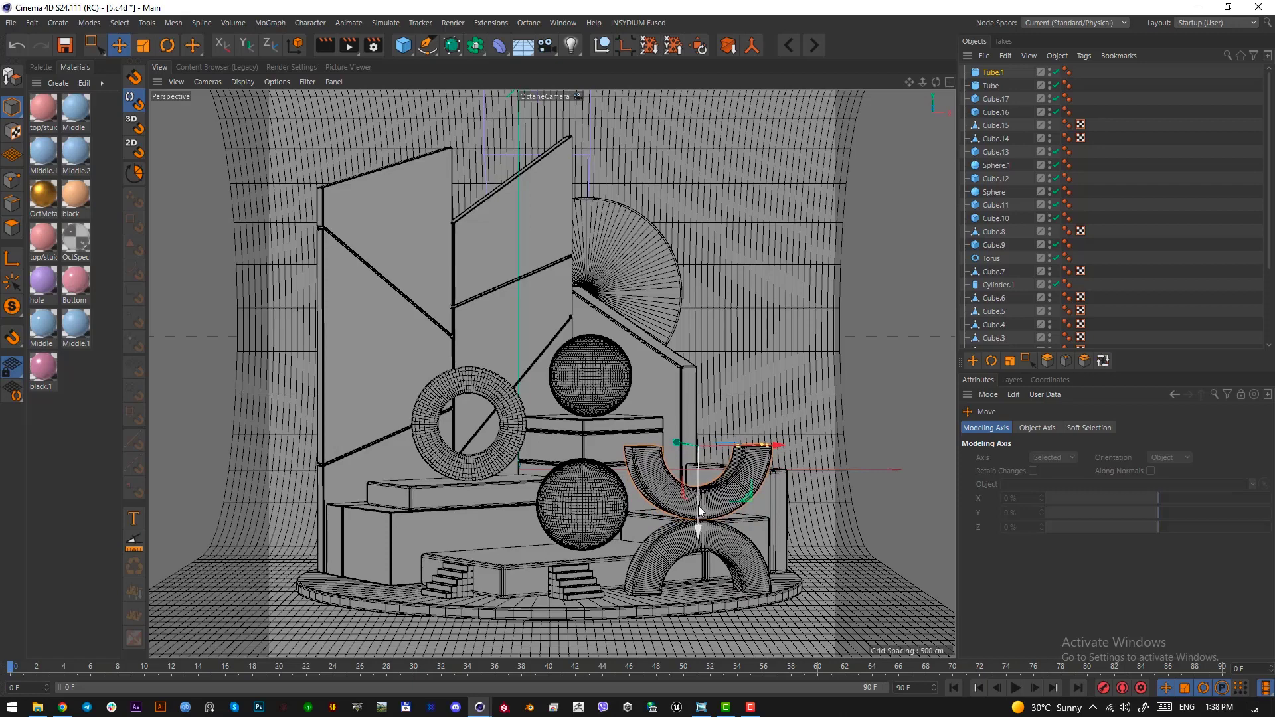
Add a sphere and move it over the centre of the two stacked tubes in plan.
{"action": "key", "text": "F2"}
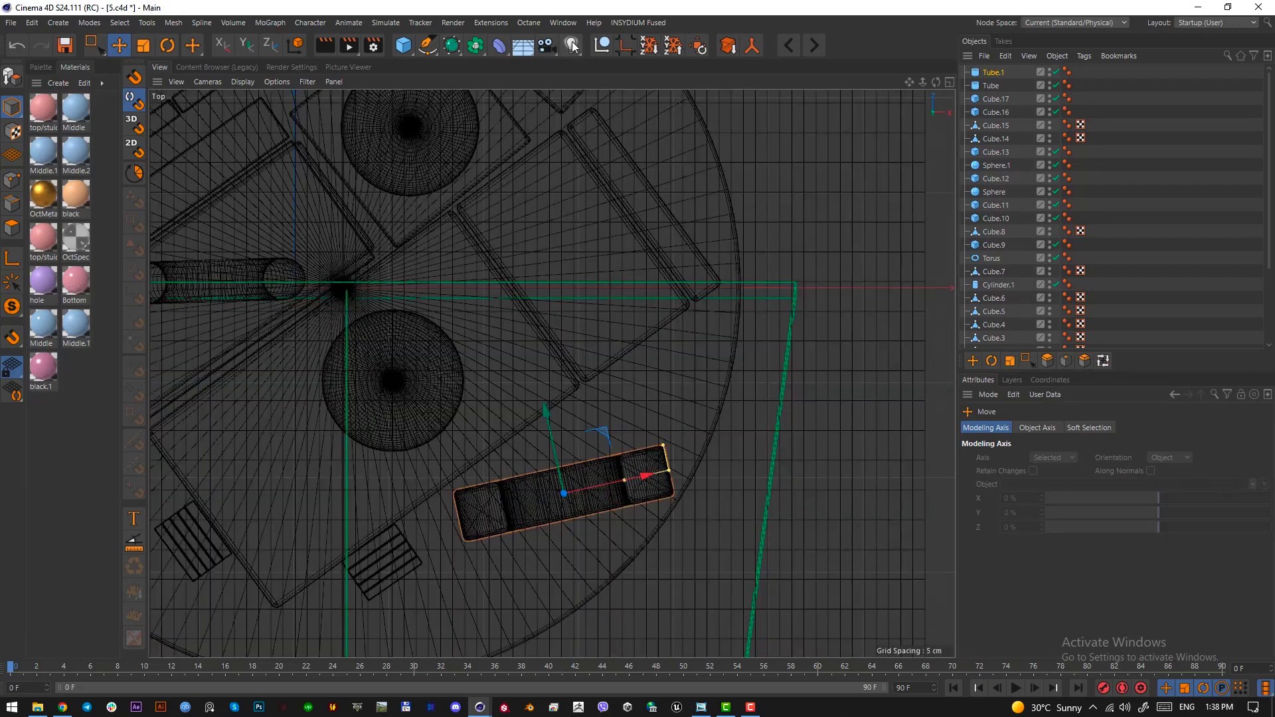
{"action": "left_click_drag", "start_coordinate": [407, 49], "coordinate": [689, 85]}
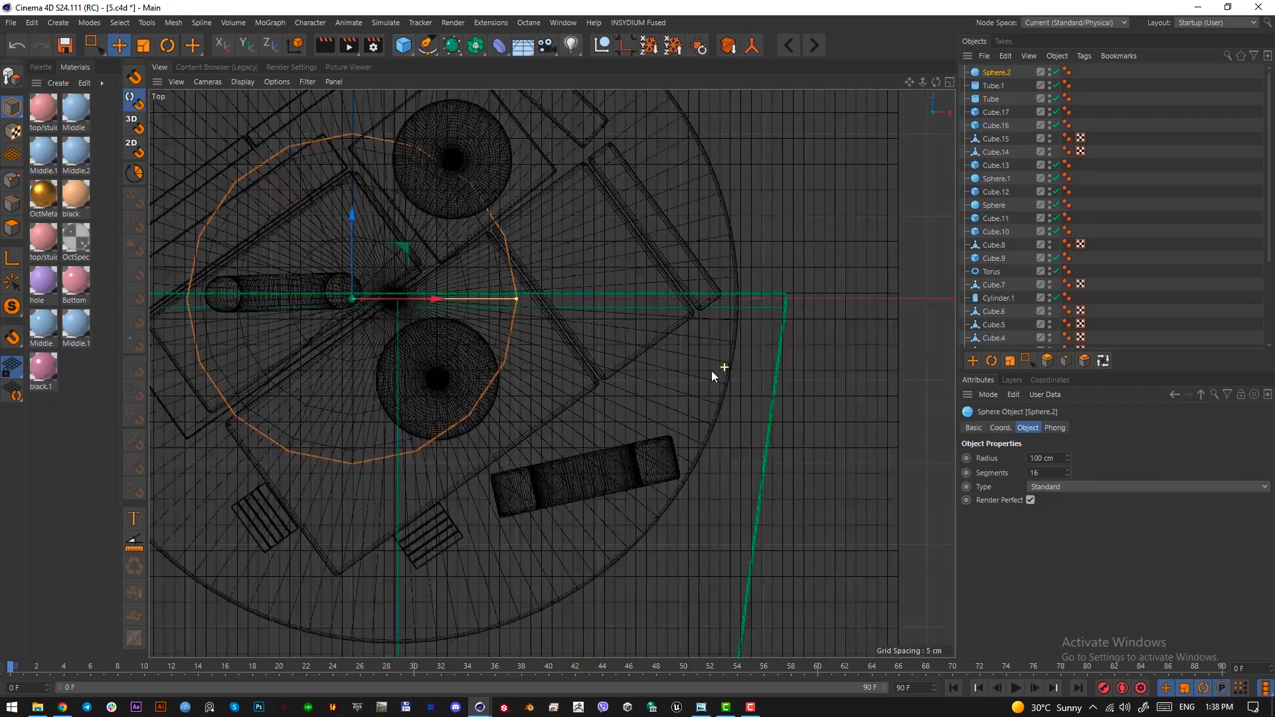
{"action": "scroll", "coordinate": [711, 371], "scroll_direction": "down", "scroll_amount": 3}
{"action": "left_click_drag", "start_coordinate": [608, 504], "coordinate": [788, 496]}
{"action": "key", "text": "F1"}
Scale the new sphere down to a radius of about 40.1 cm and seat it in the upturned tube.
{"action": "key", "text": "t"}
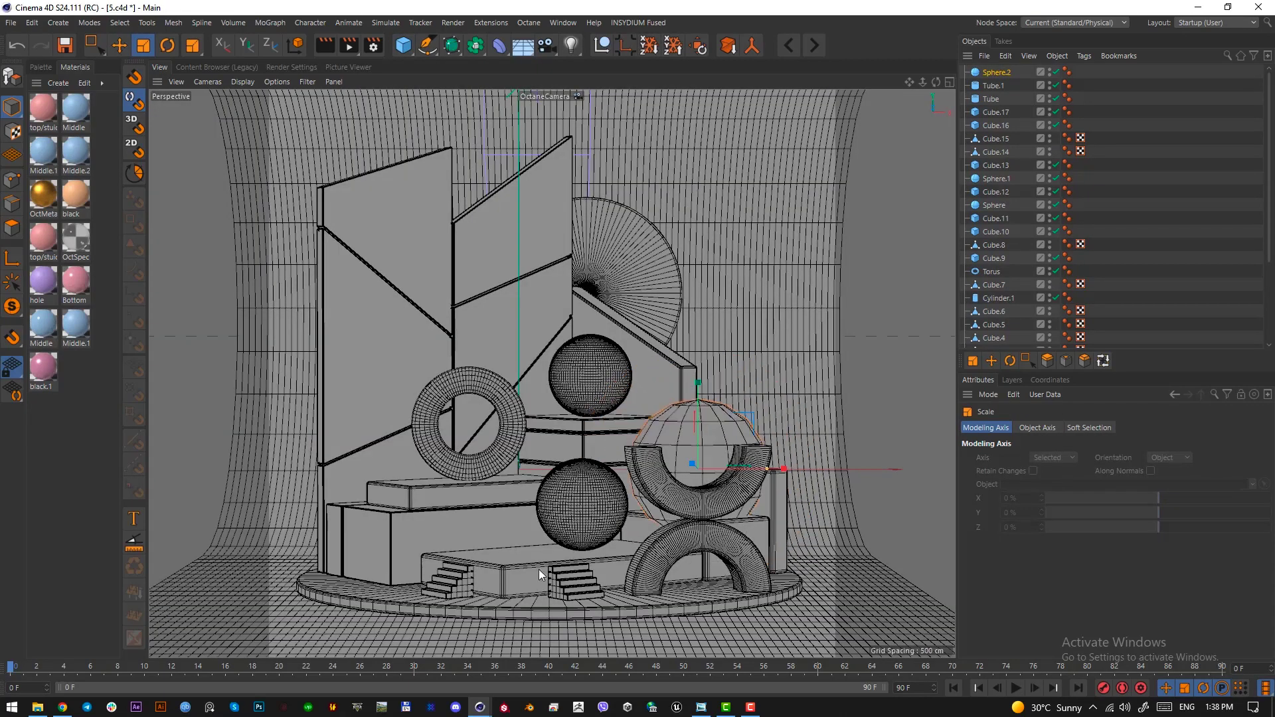
{"action": "left_click_drag", "start_coordinate": [540, 570], "coordinate": [506, 569]}
{"action": "key", "text": "e"}
{"action": "left_click_drag", "start_coordinate": [702, 411], "coordinate": [704, 410]}
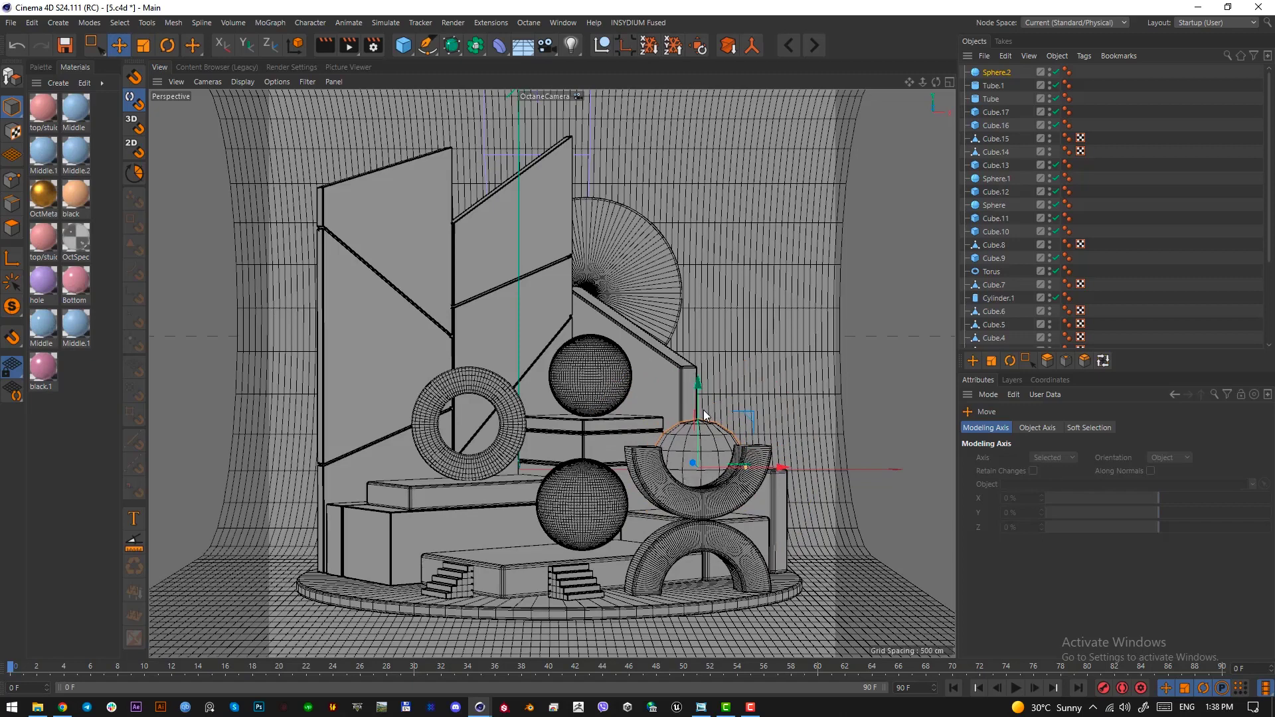
Set the new sphere's segments to 100 to smooth it.
{"action": "left_click", "coordinate": [1000, 74]}
{"action": "left_click", "coordinate": [1052, 473]}
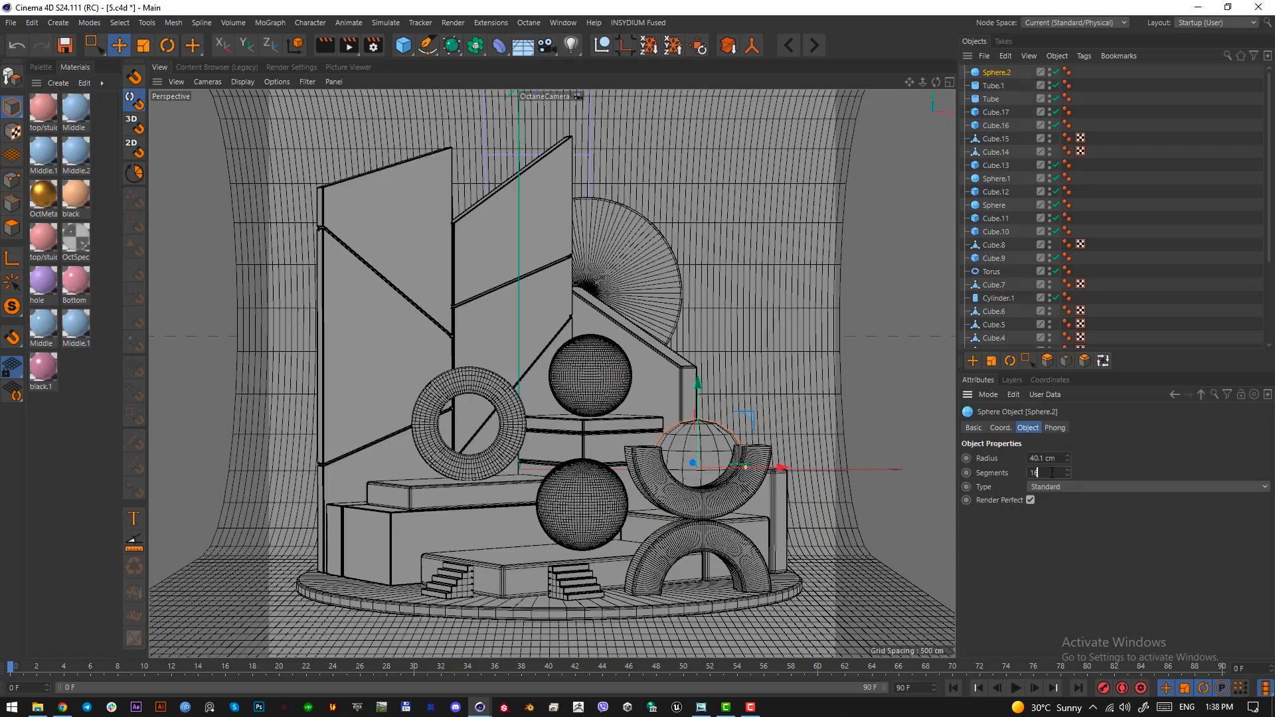
{"action": "key", "text": "BackSpace"}
{"action": "key", "text": "BackSpace"}
{"action": "key", "text": "Return"}
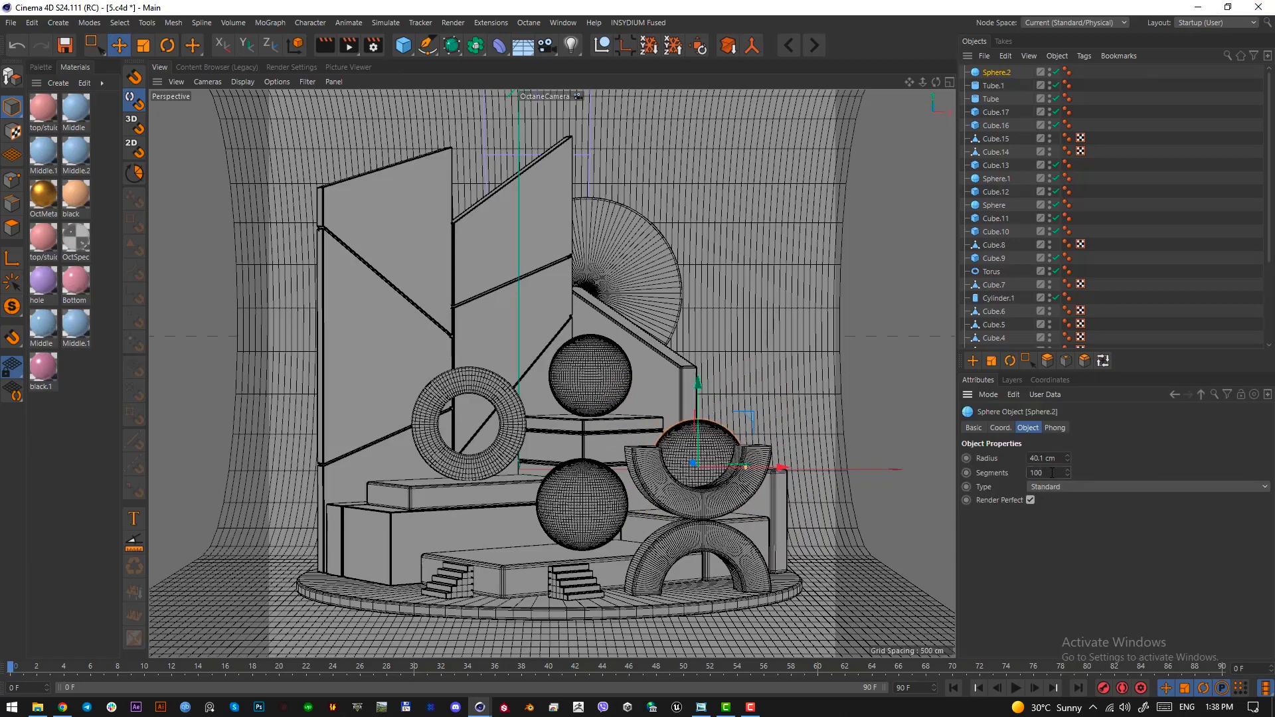
{"action": "left_click_drag", "start_coordinate": [700, 408], "coordinate": [691, 305], "text": "ctrl"}
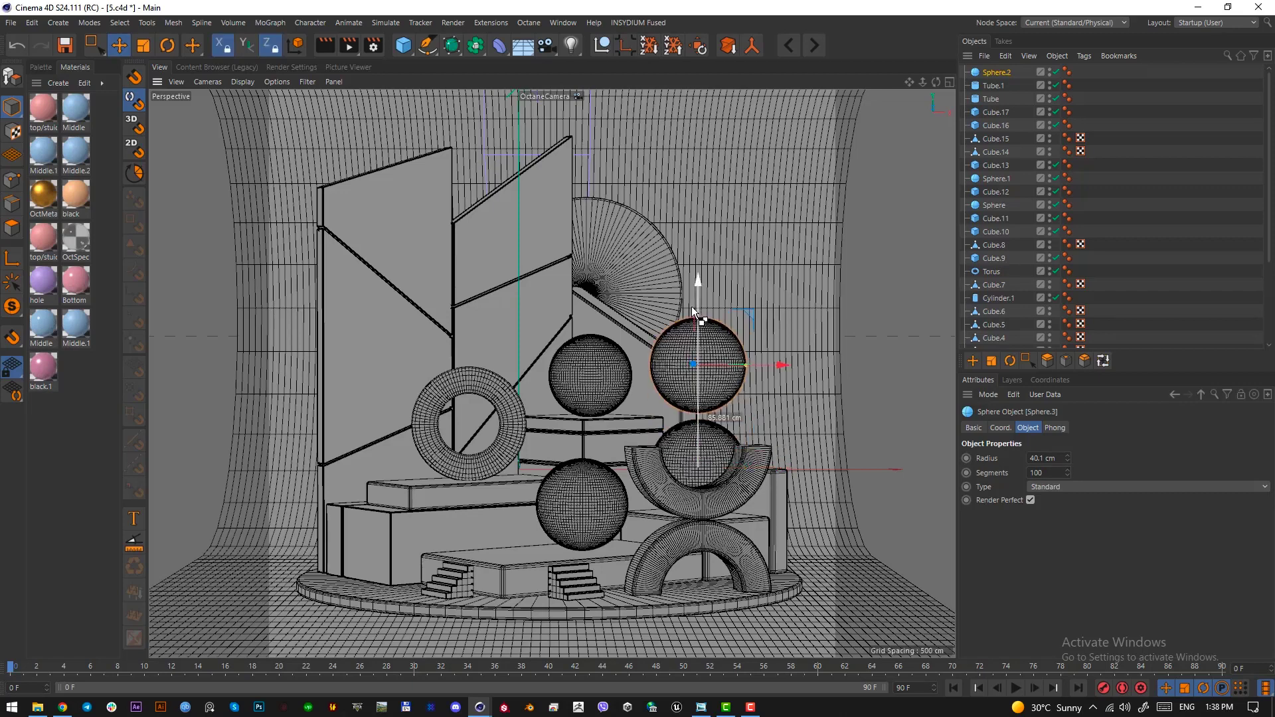
{"action": "key", "text": "t"}
{"action": "left_click_drag", "start_coordinate": [783, 426], "coordinate": [737, 413]}
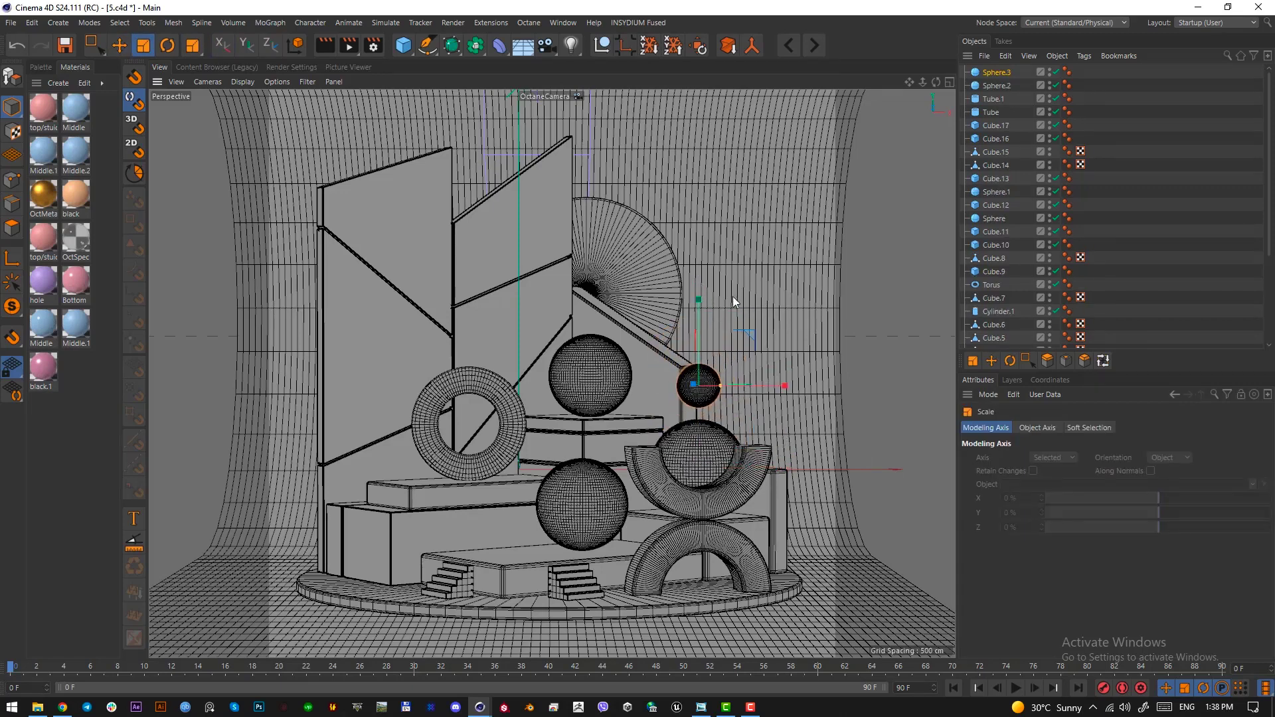
{"action": "key", "text": "e"}
{"action": "left_click_drag", "start_coordinate": [699, 324], "coordinate": [699, 337]}
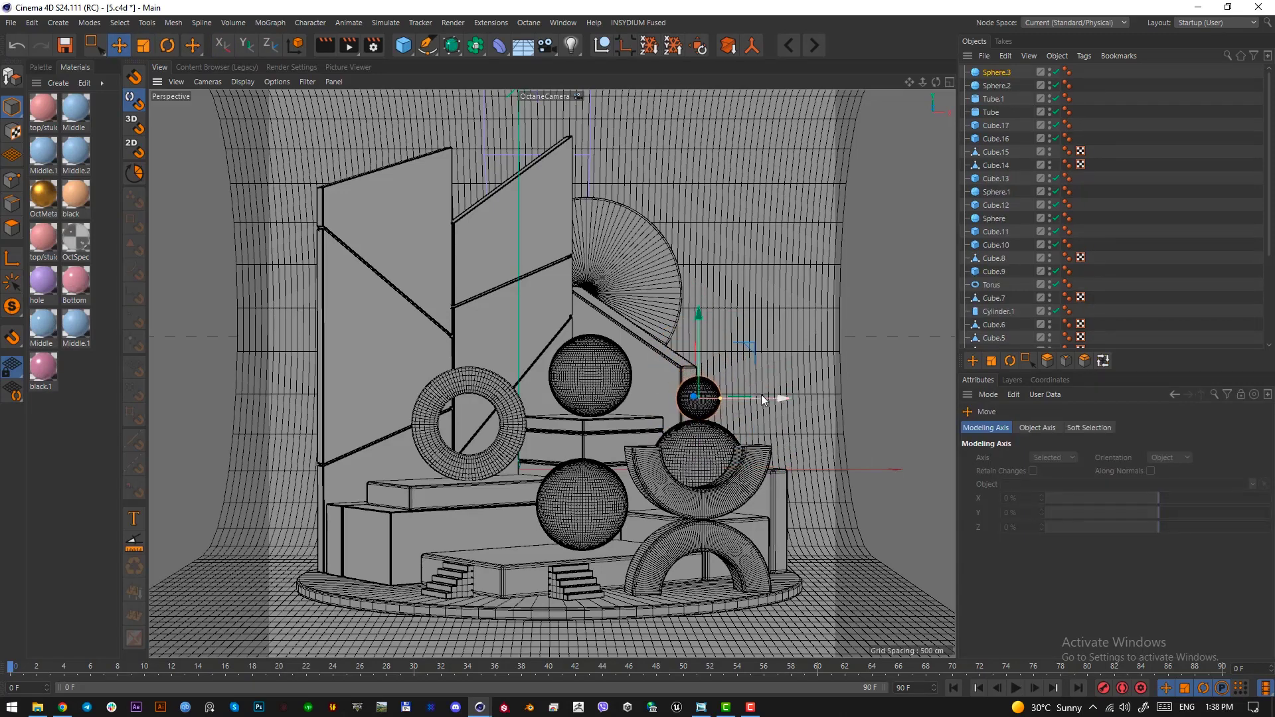
{"action": "key", "text": "Delete"}
Duplicate the sphere held in the upturned half-ring, scale the copy down and rest it on top of the original.
{"action": "left_click", "coordinate": [721, 440]}
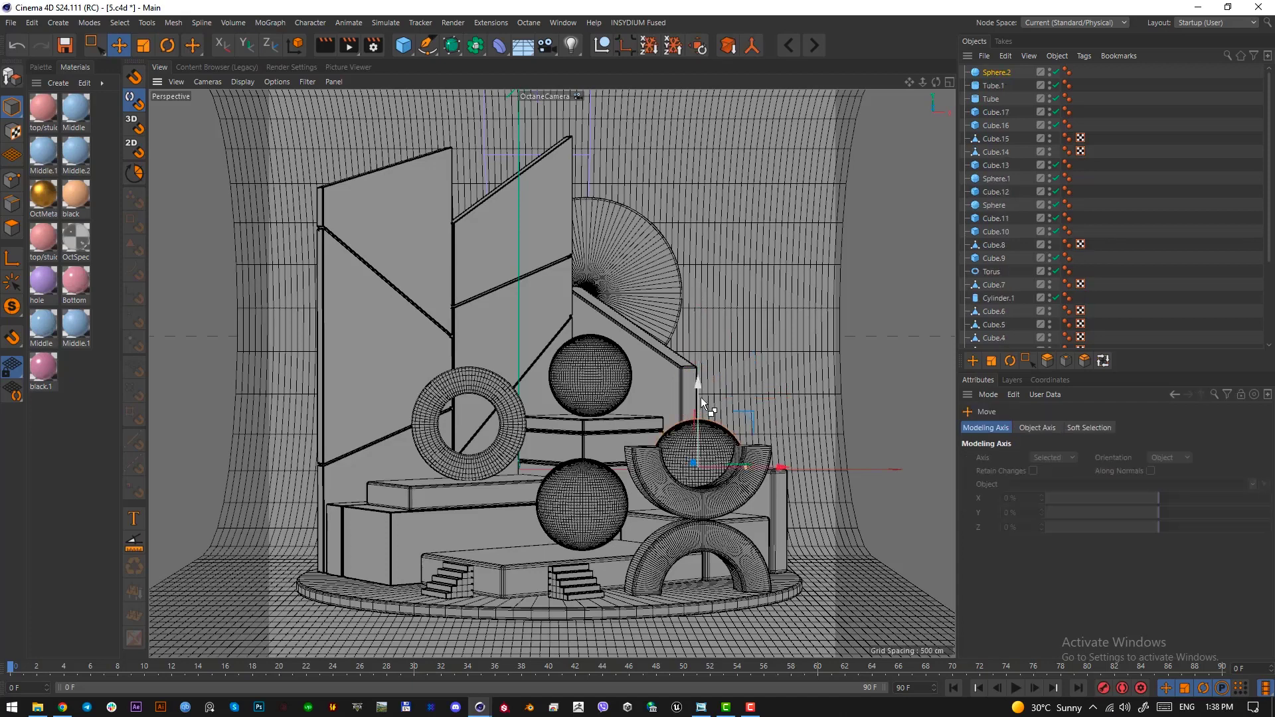
{"action": "left_click_drag", "start_coordinate": [700, 397], "coordinate": [629, 531], "text": "ctrl"}
{"action": "key", "text": "t"}
{"action": "key", "text": "e"}
{"action": "left_click_drag", "start_coordinate": [698, 345], "coordinate": [699, 354]}
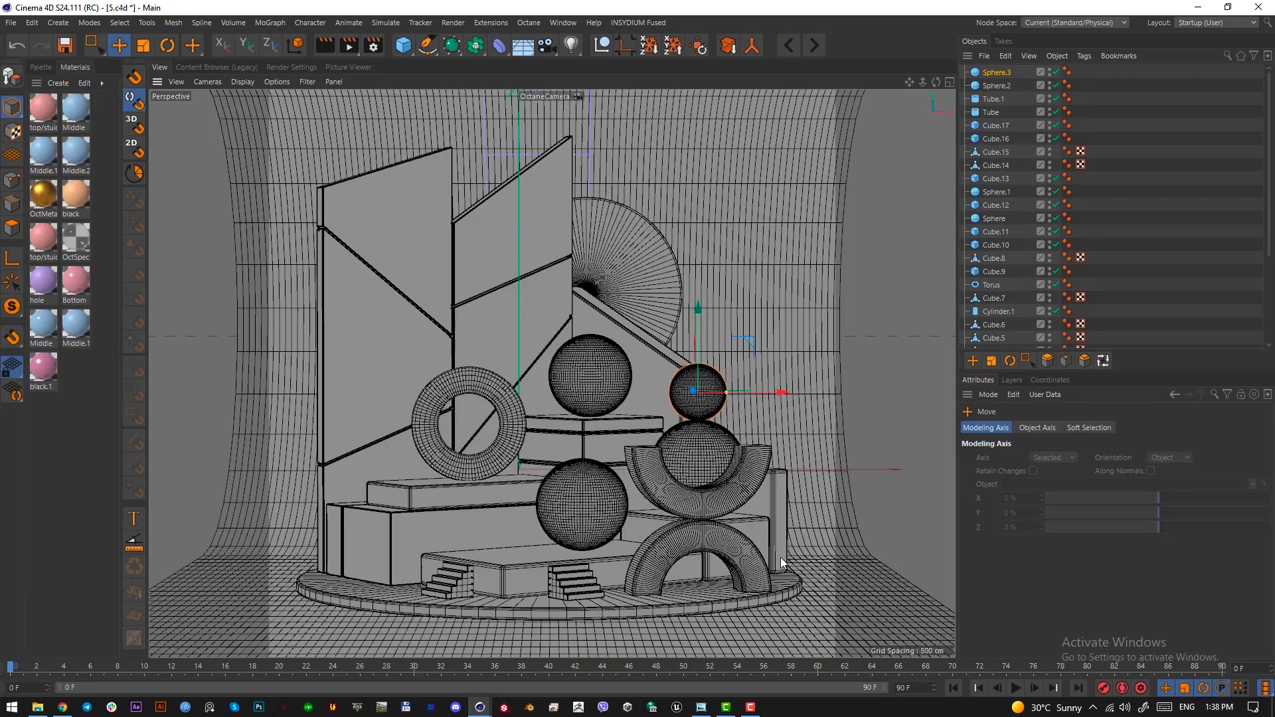
In the top view, move the thin upright block behind the sphere stack outward by about 9.4 cm toward the base's rim.
{"action": "key", "text": "F2"}
{"action": "scroll", "coordinate": [635, 413], "scroll_direction": "up", "scroll_amount": 6}
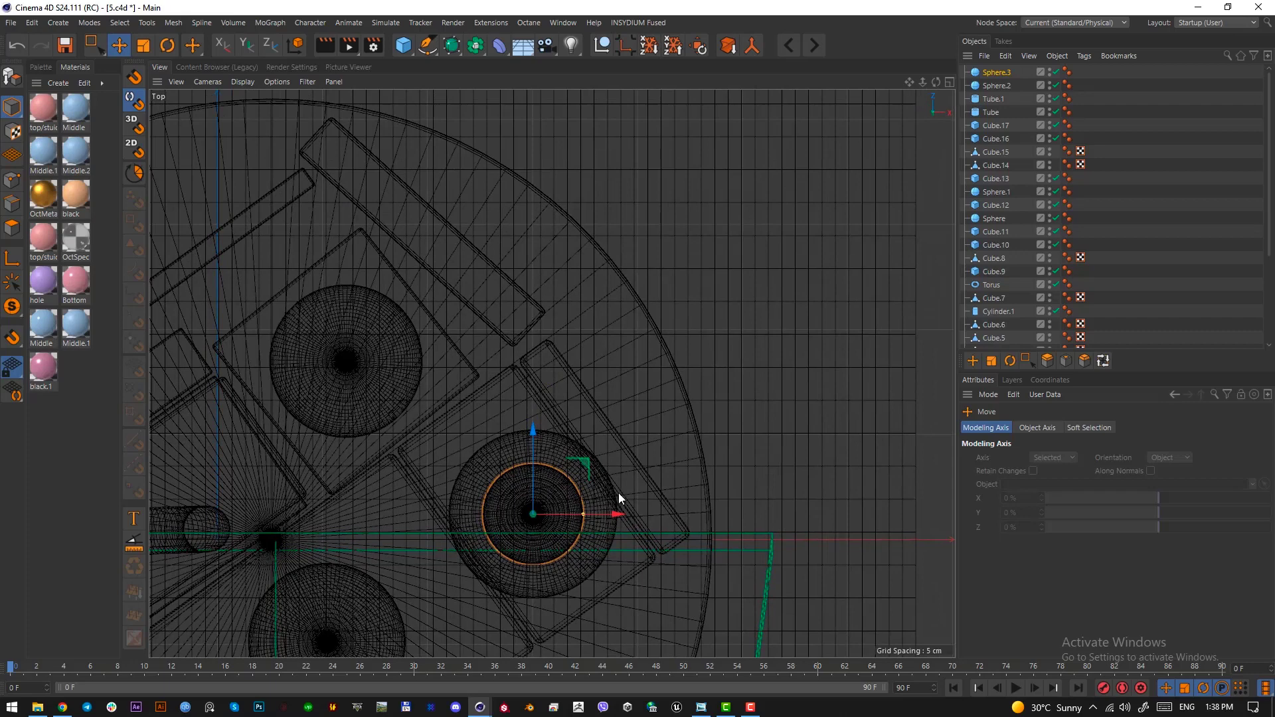
{"action": "key", "text": "F1"}
{"action": "key", "text": "F2"}
{"action": "left_click", "coordinate": [645, 471]}
{"action": "left_click_drag", "start_coordinate": [660, 412], "coordinate": [675, 400]}
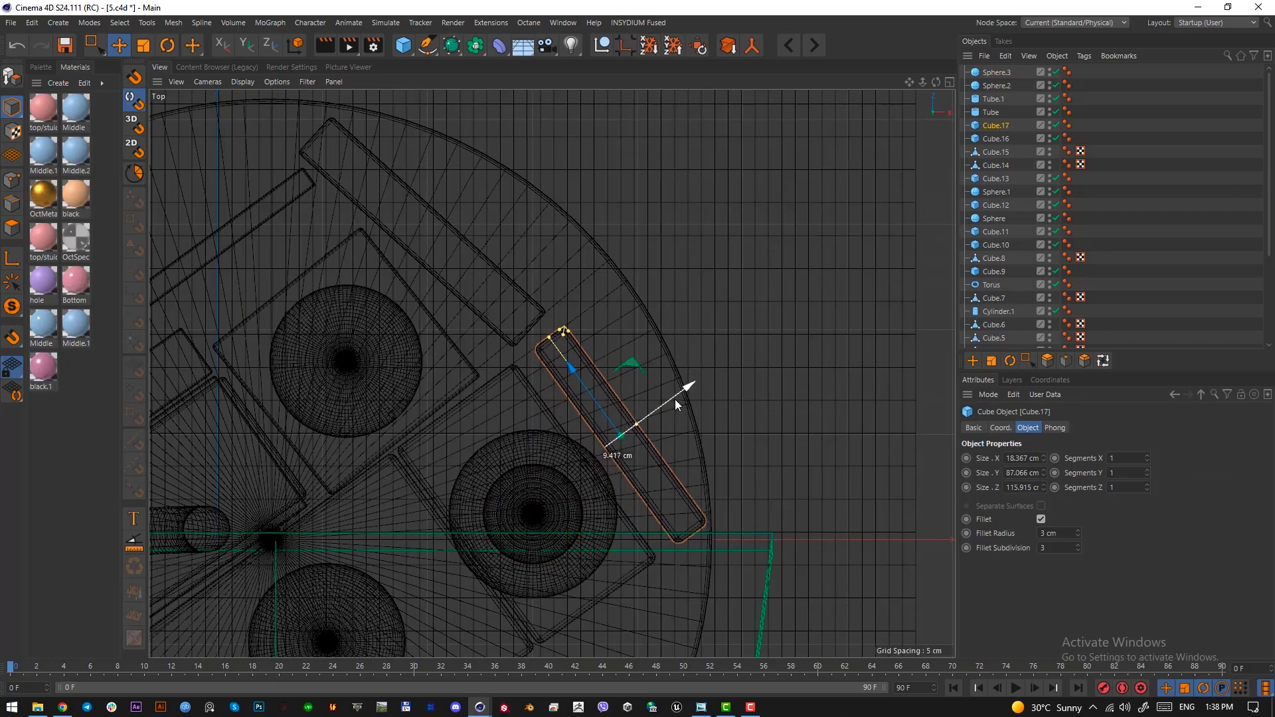
Add a tube at the thin block's position, reduce its height to about 17.2 cm and rotate it upright, parallel to the block.
{"action": "left_click", "coordinate": [404, 45]}
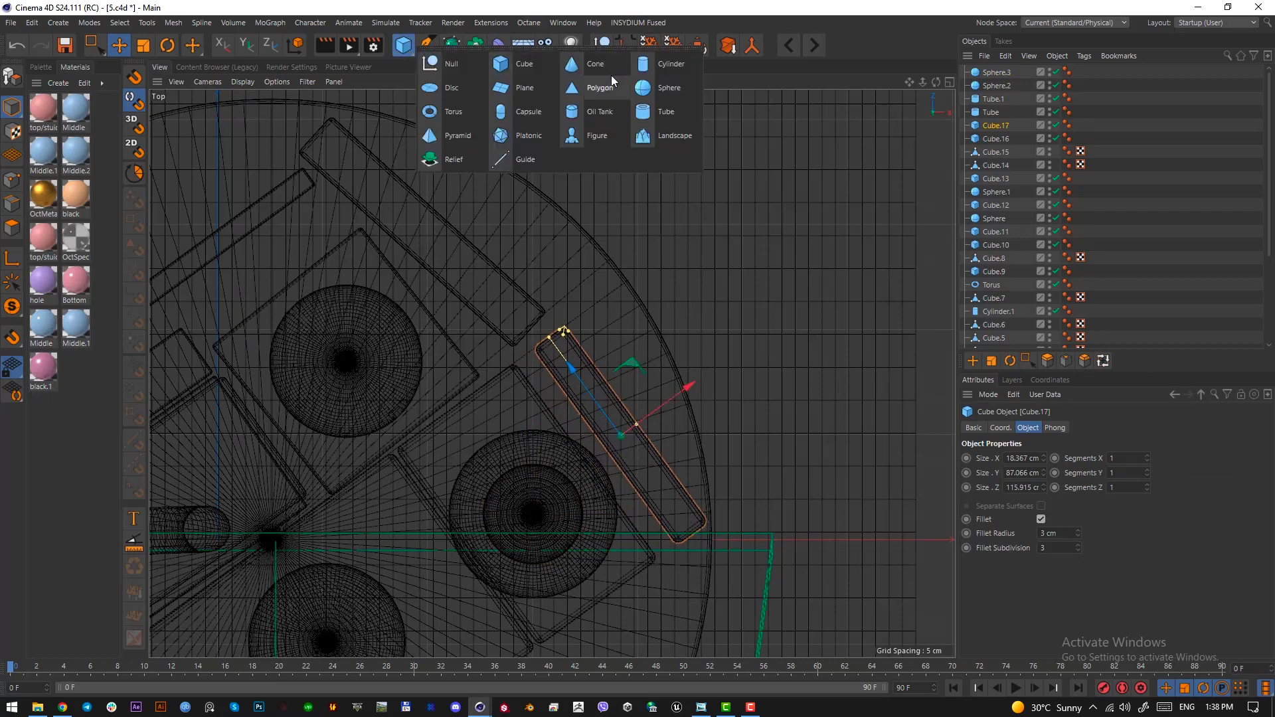
{"action": "left_click", "coordinate": [667, 113]}
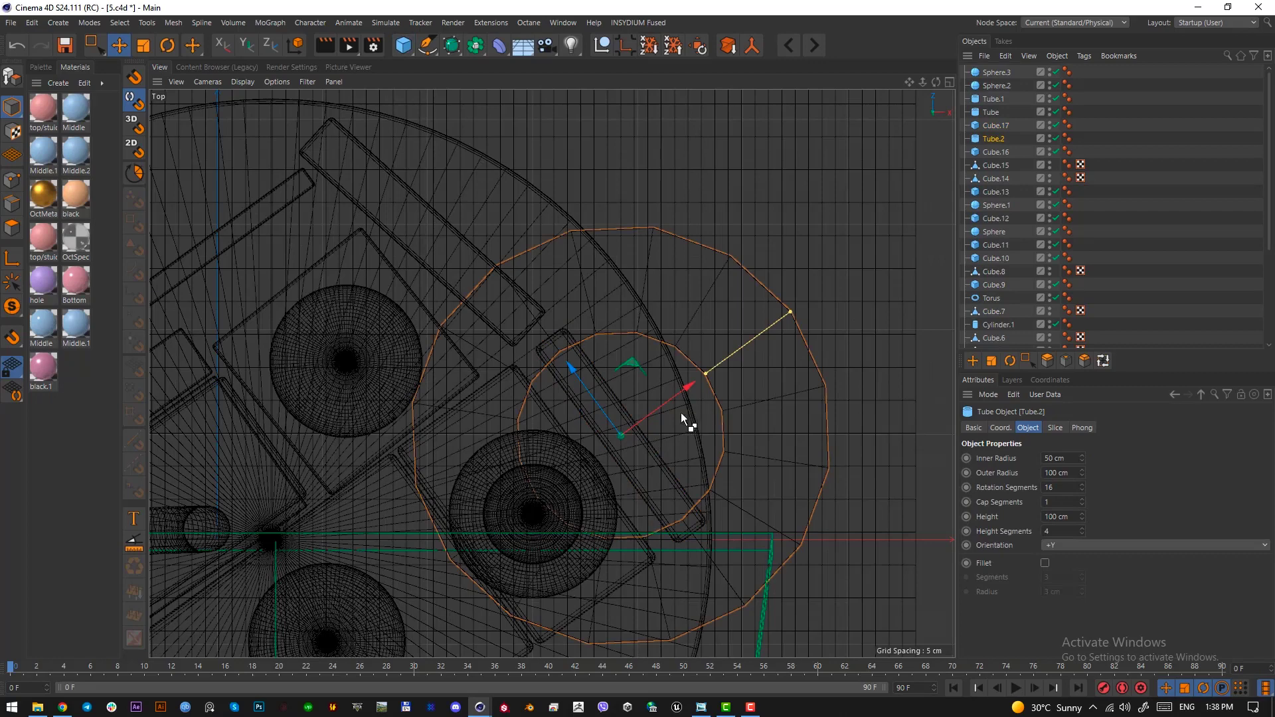
{"action": "key", "text": "r"}
{"action": "left_click_drag", "start_coordinate": [650, 423], "coordinate": [672, 489]}
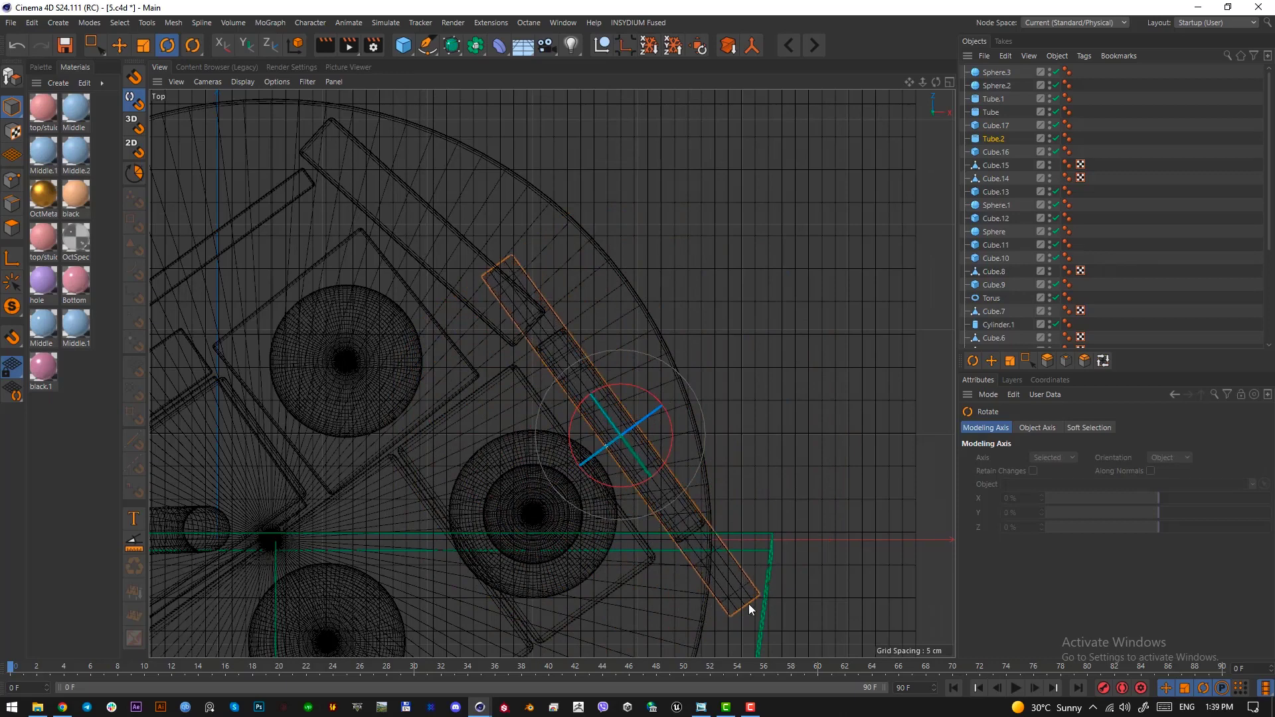
Raise the new tube above the thin block and set its outer radius to 48 cm and inner radius to 30 cm.
{"action": "left_click", "coordinate": [989, 137]}
{"action": "key", "text": "F1"}
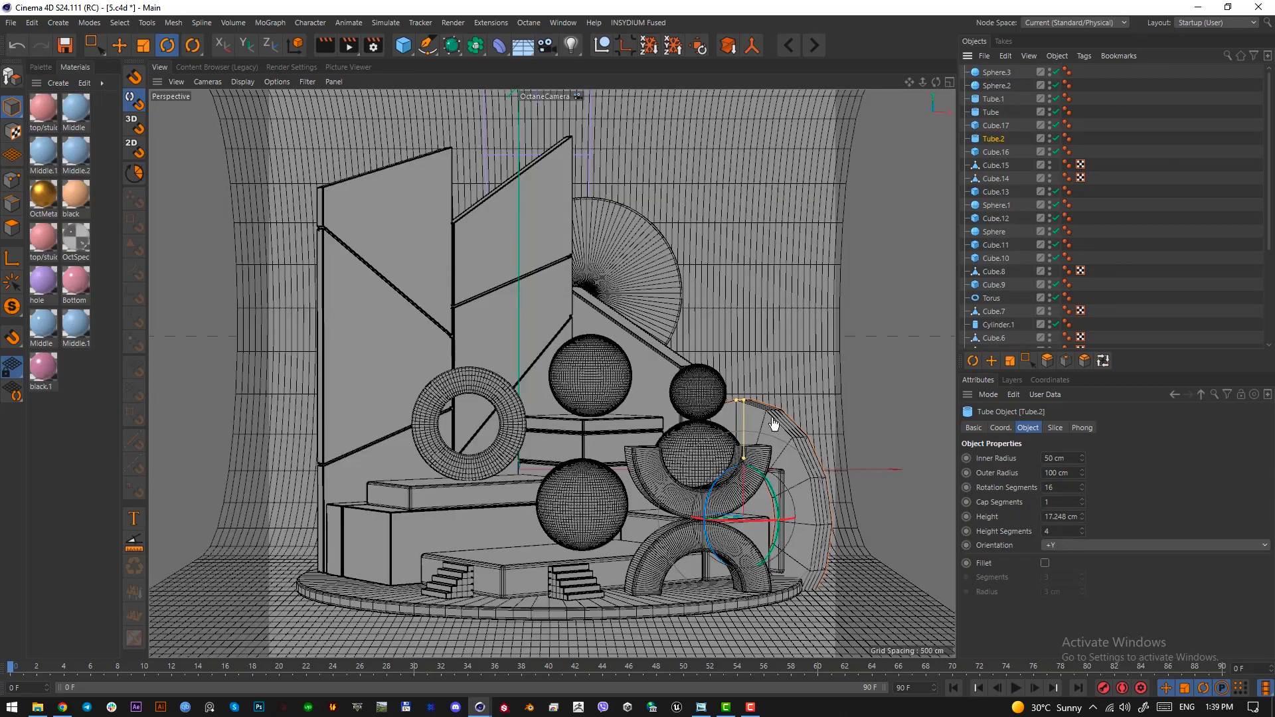
{"action": "key", "text": "e"}
{"action": "left_click_drag", "start_coordinate": [748, 450], "coordinate": [758, 294]}
{"action": "key", "text": "F2"}
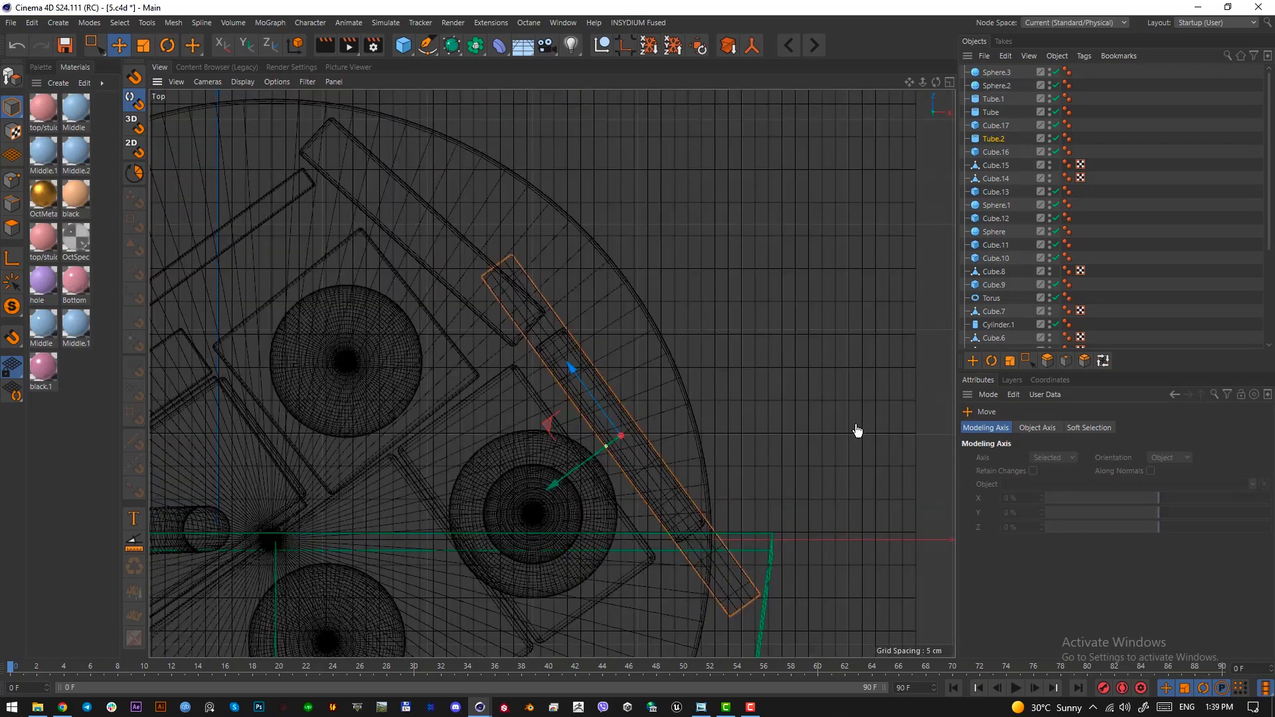
{"action": "left_click", "coordinate": [993, 139]}
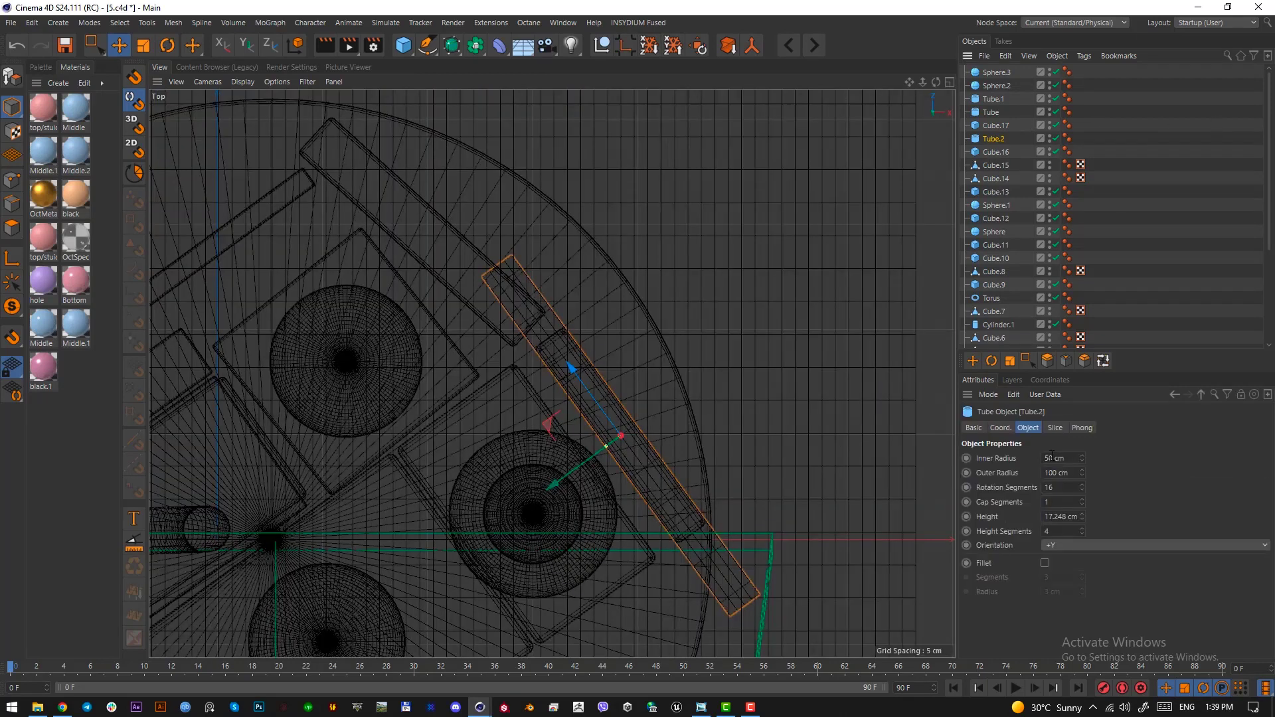
{"action": "left_click_drag", "start_coordinate": [1082, 475], "coordinate": [1083, 518]}
{"action": "key", "text": "F1"}
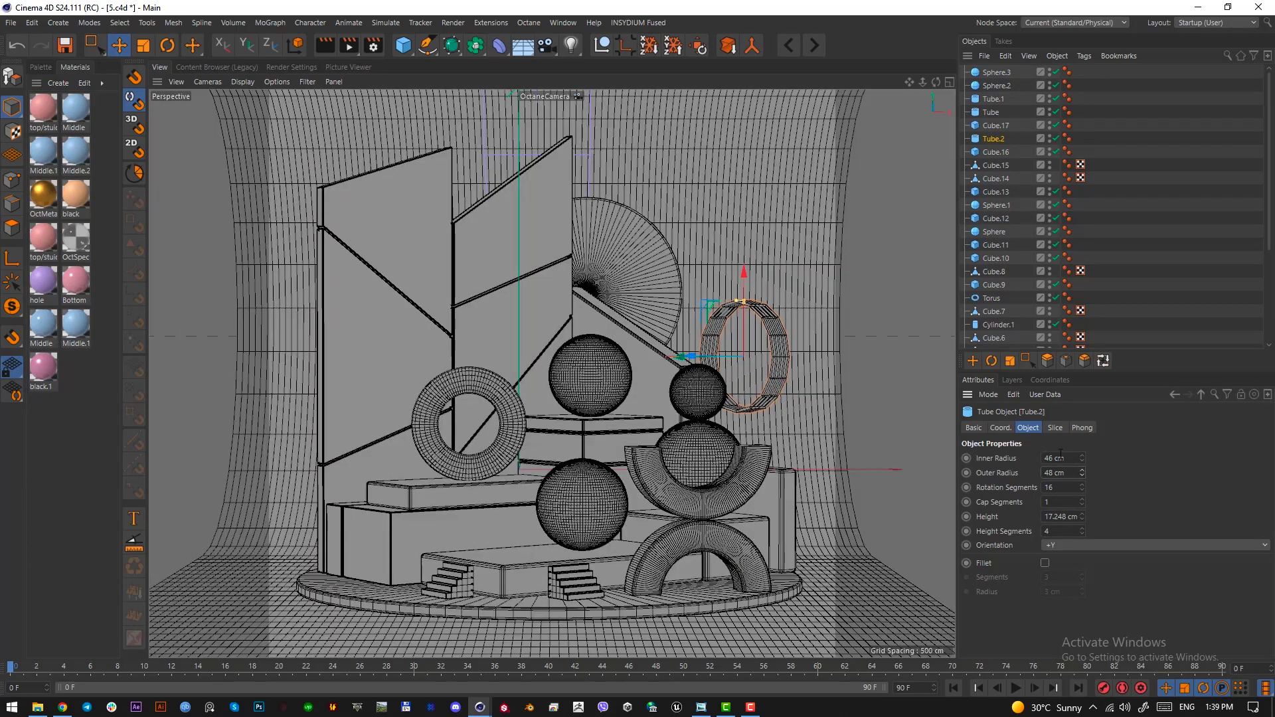
{"action": "scroll", "coordinate": [1061, 456], "scroll_direction": "down", "scroll_amount": 16}
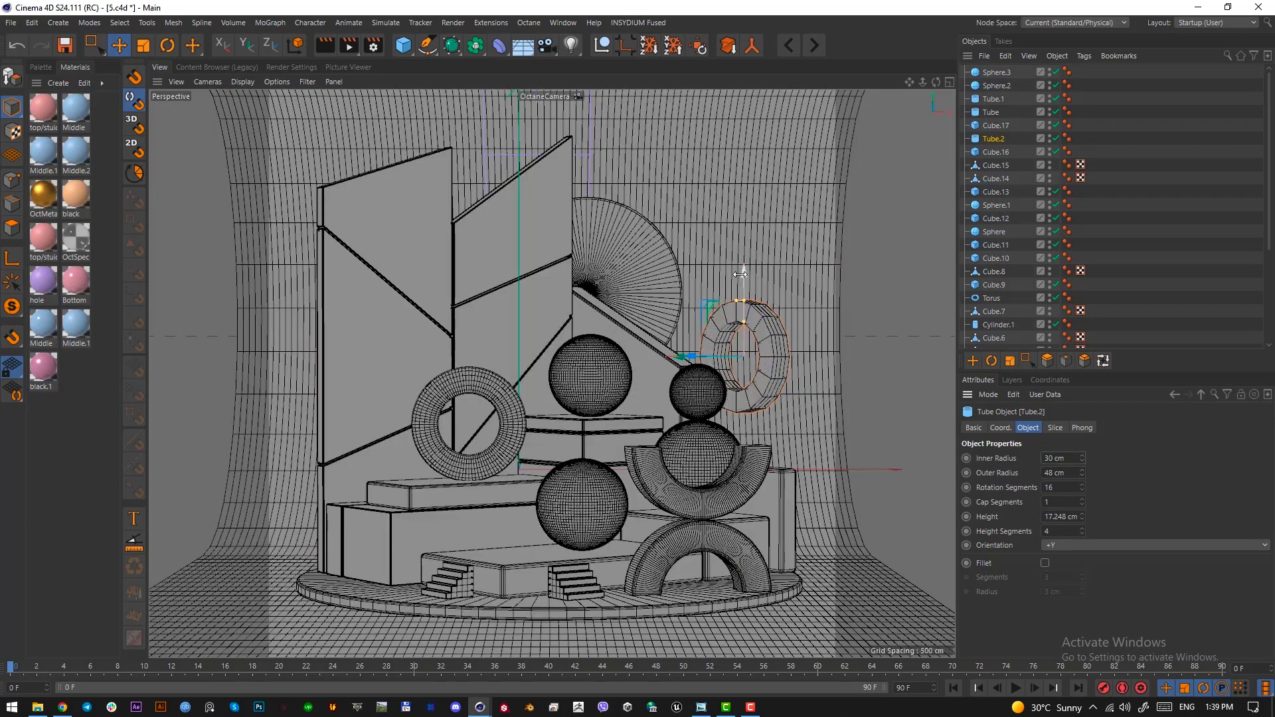
Lower the tube until it rests on top of the thin upright block.
{"action": "key", "text": "F3"}
{"action": "scroll", "coordinate": [731, 279], "scroll_direction": "up", "scroll_amount": 5}
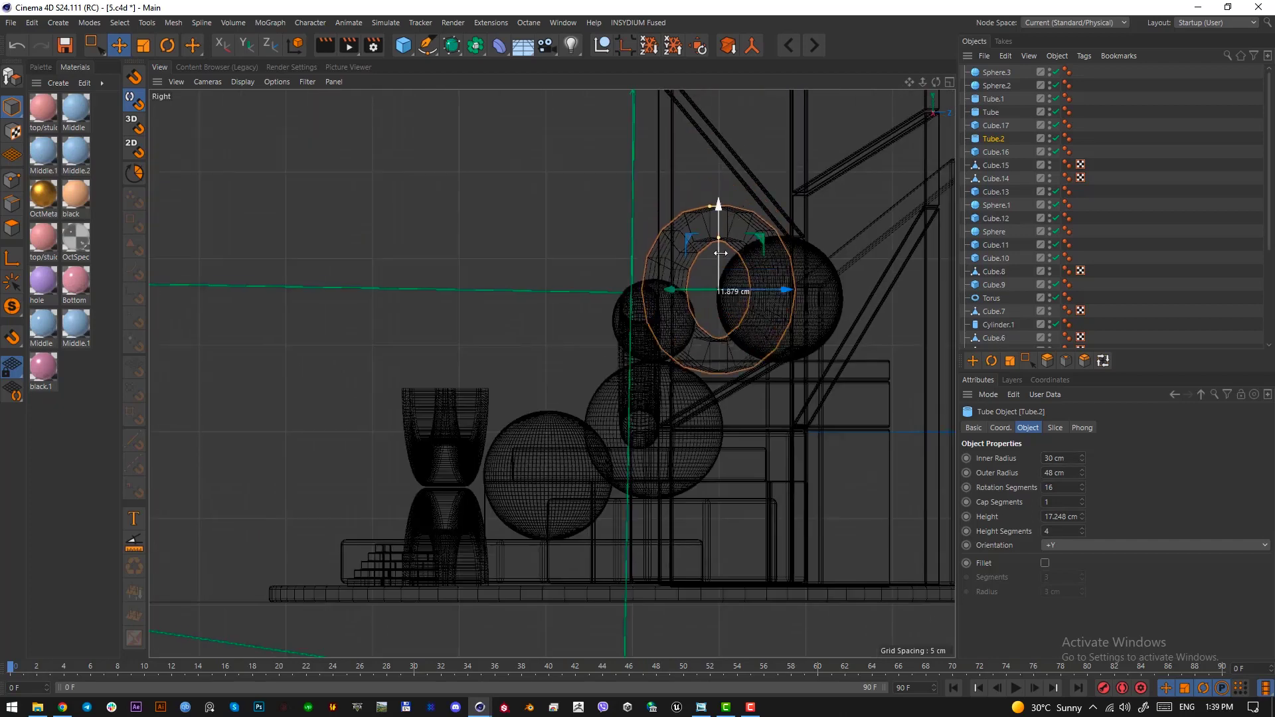
{"action": "left_click_drag", "start_coordinate": [721, 253], "coordinate": [729, 311]}
{"action": "key", "text": "F1"}
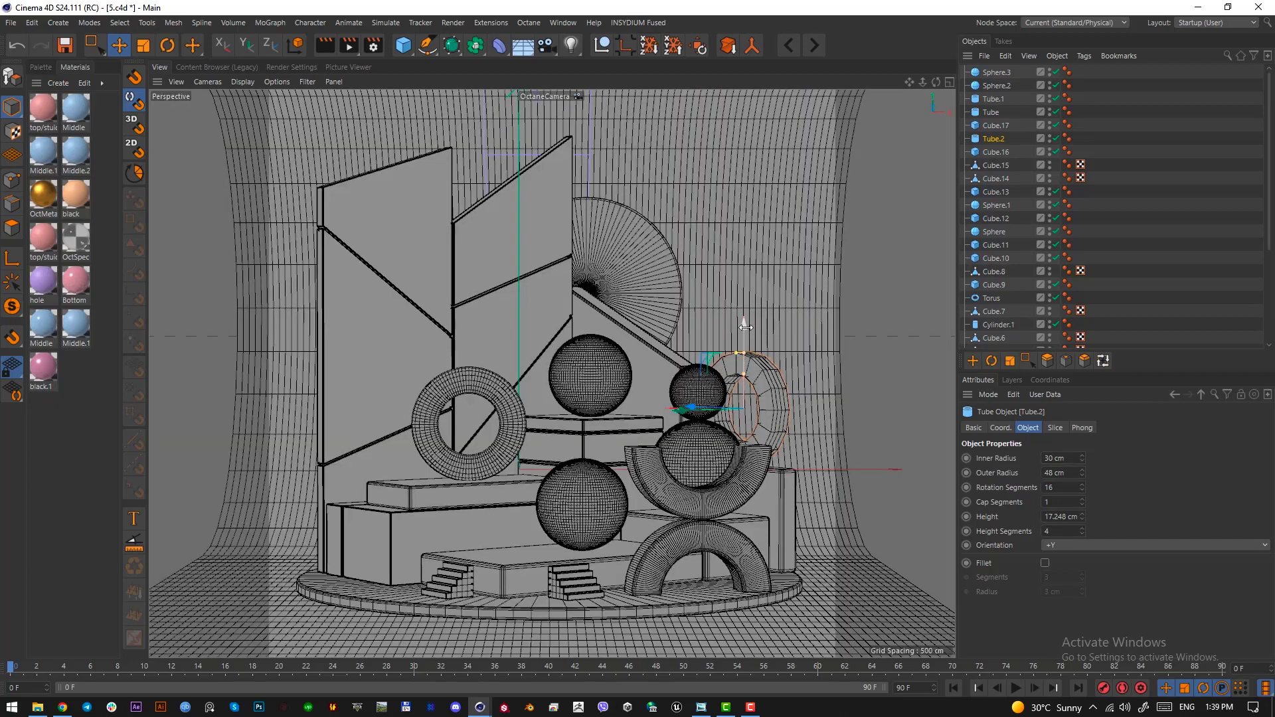
{"action": "left_click_drag", "start_coordinate": [748, 359], "coordinate": [747, 366]}
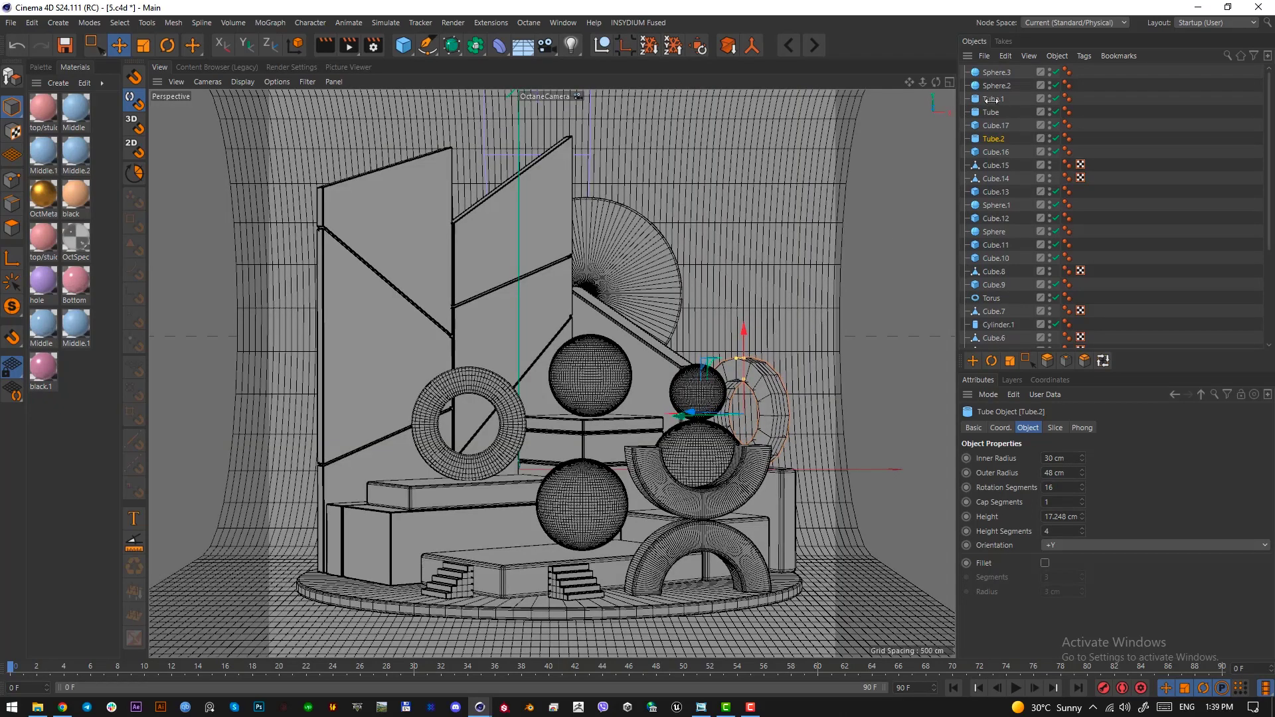
Set the tube to 100 rotation segments and 1 height segment, and enable its fillet.
{"action": "double_click", "coordinate": [1064, 489]}
{"action": "key", "text": "Return"}
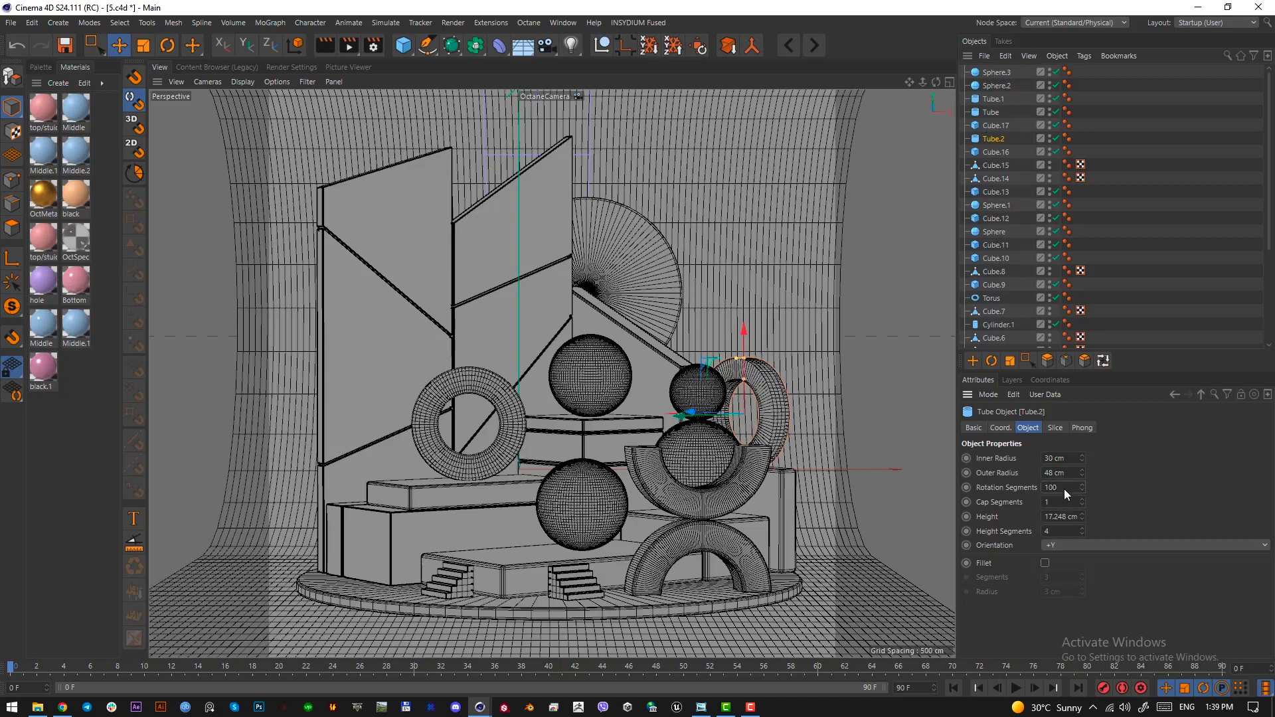
{"action": "left_click", "coordinate": [1044, 562]}
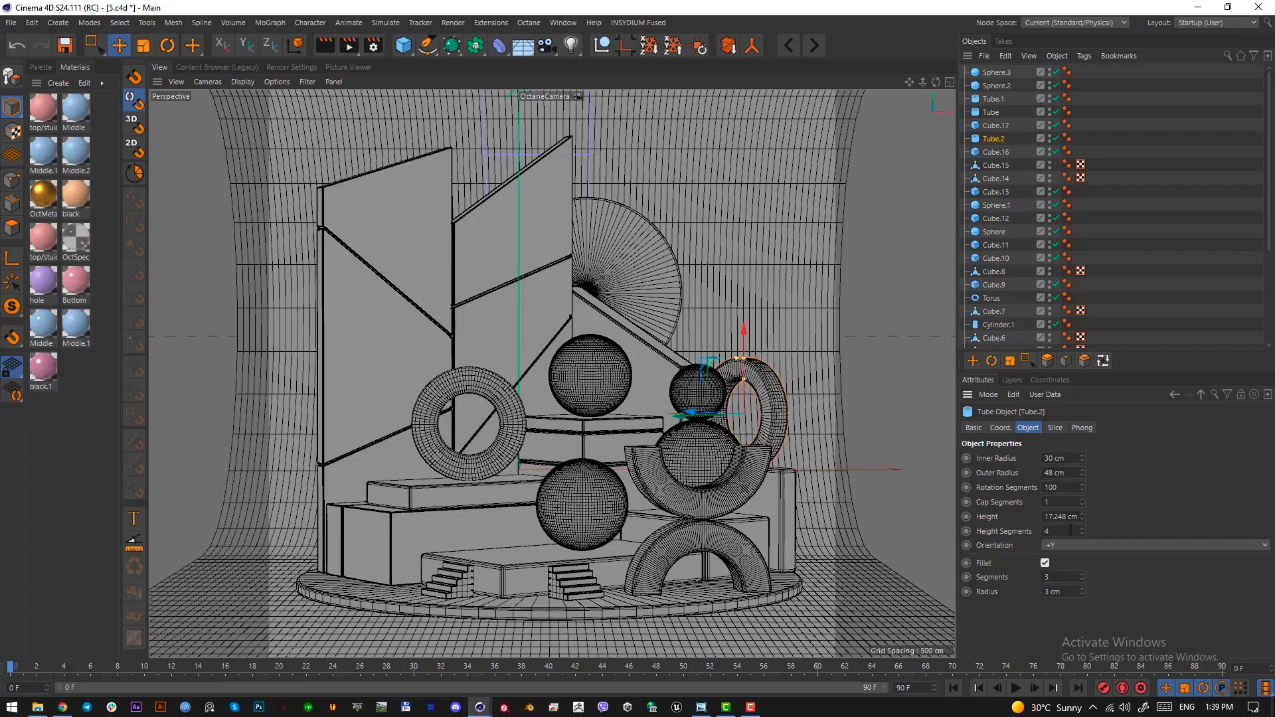
{"action": "double_click", "coordinate": [1070, 531]}
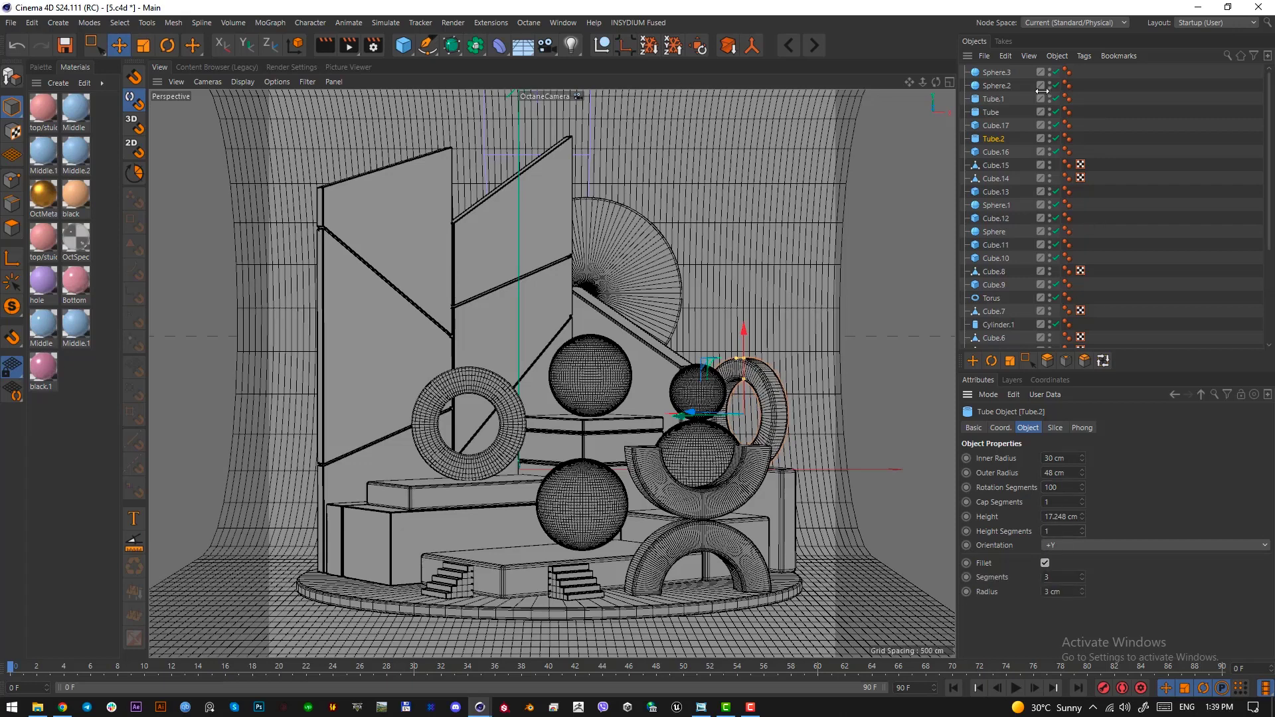
Duplicate the tube directly above the original and turn the copy about its vertical axis to face the camera more.
{"action": "left_click", "coordinate": [989, 136]}
{"action": "left_click_drag", "start_coordinate": [748, 321], "coordinate": [747, 220], "text": "ctrl"}
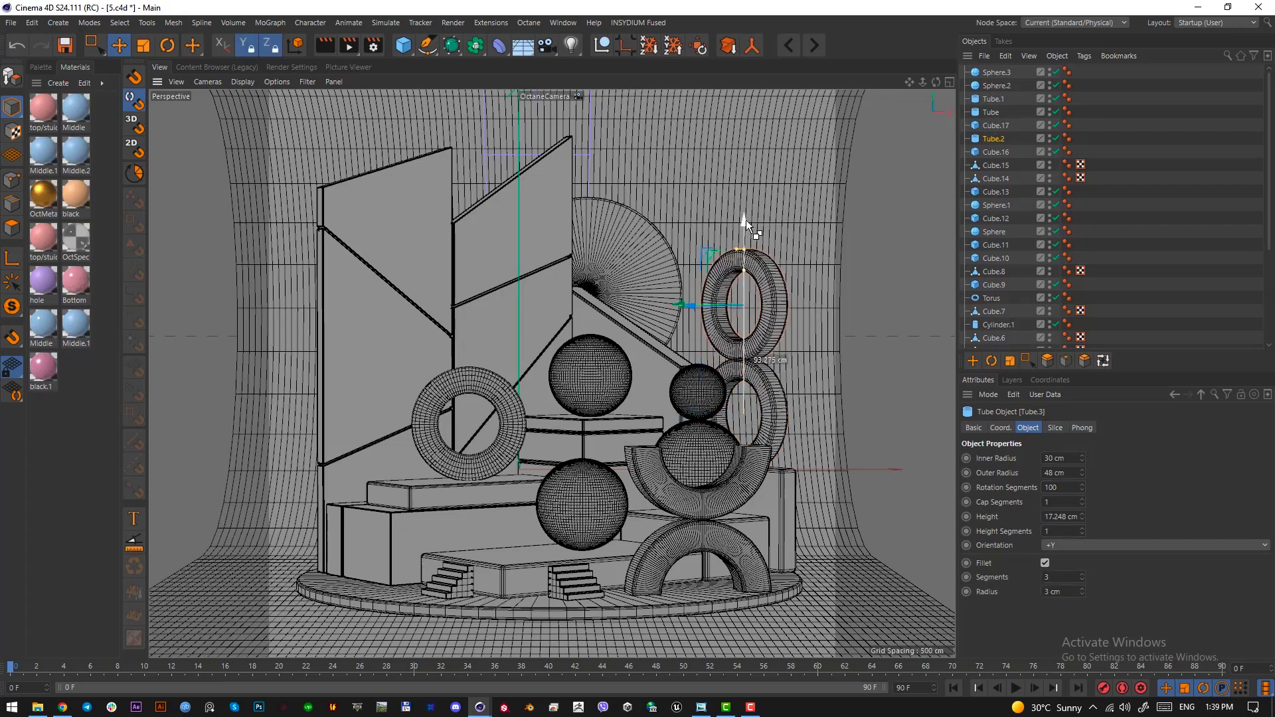
{"action": "key", "text": "r"}
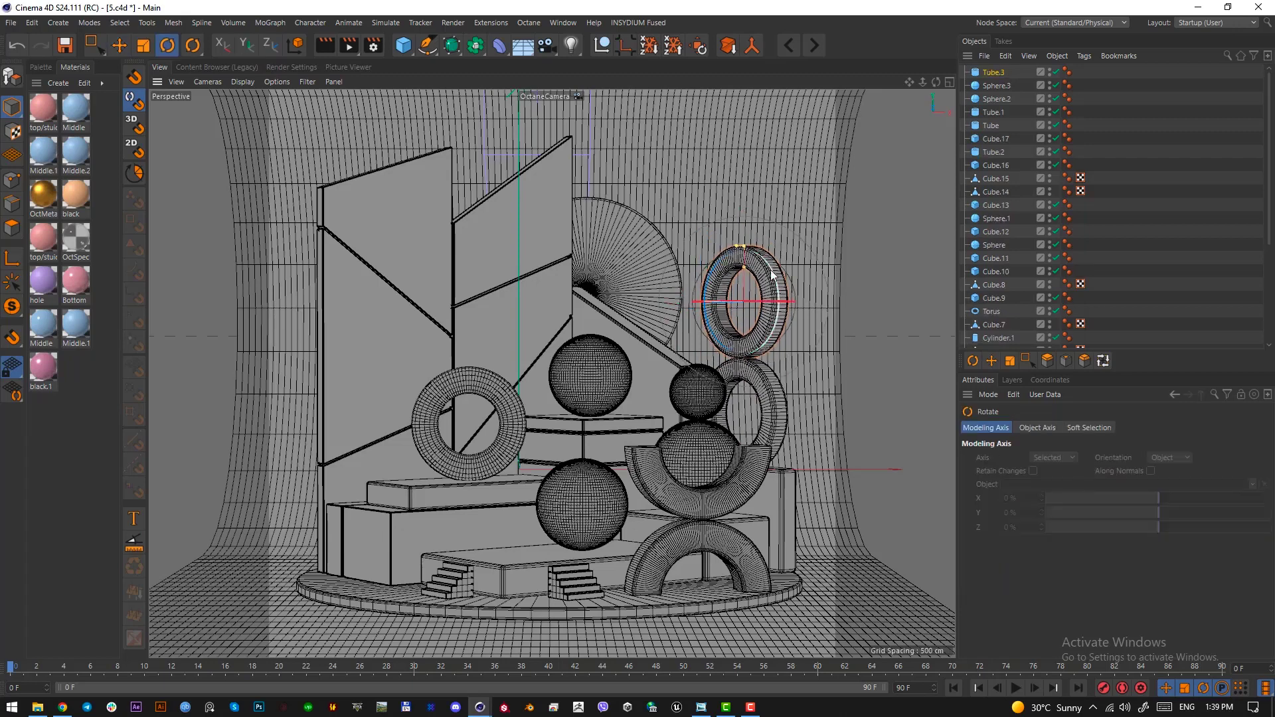
{"action": "left_click_drag", "start_coordinate": [738, 271], "coordinate": [769, 270]}
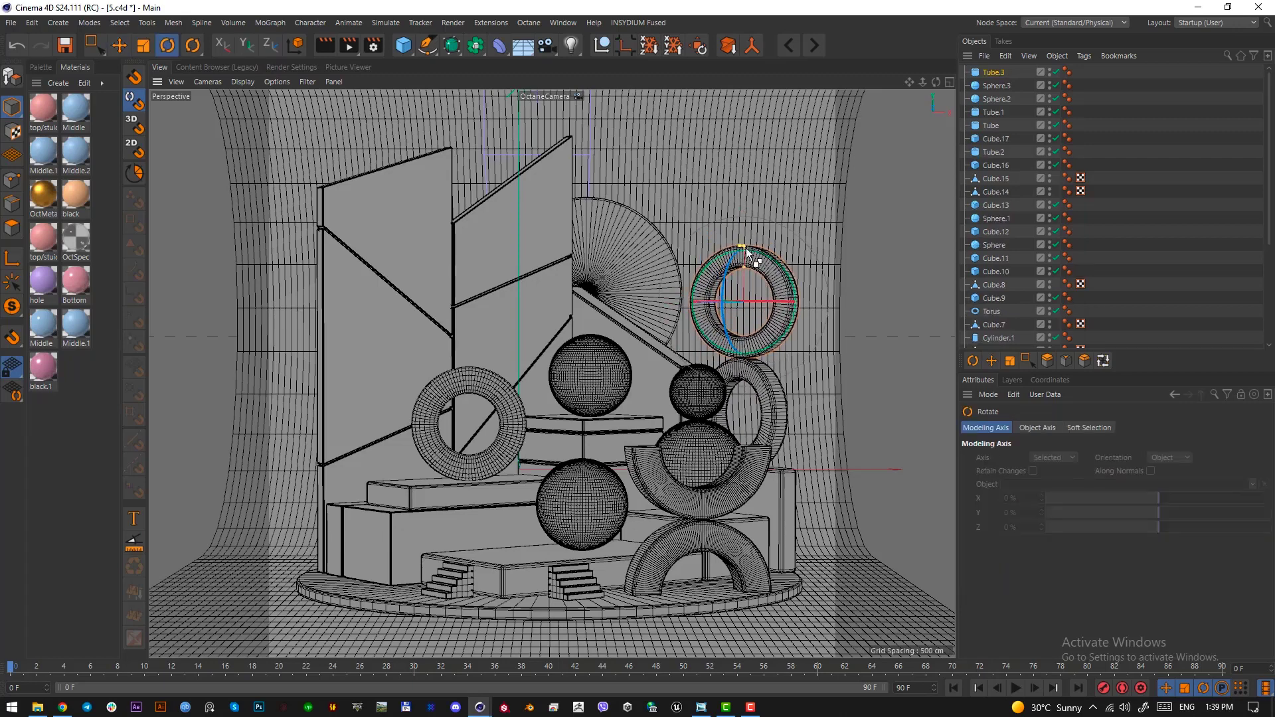
Stack a third copy of the tube on top of the second one and turn it to a different angle.
{"action": "key", "text": "e"}
{"action": "left_click_drag", "start_coordinate": [745, 226], "coordinate": [737, 114], "text": "ctrl"}
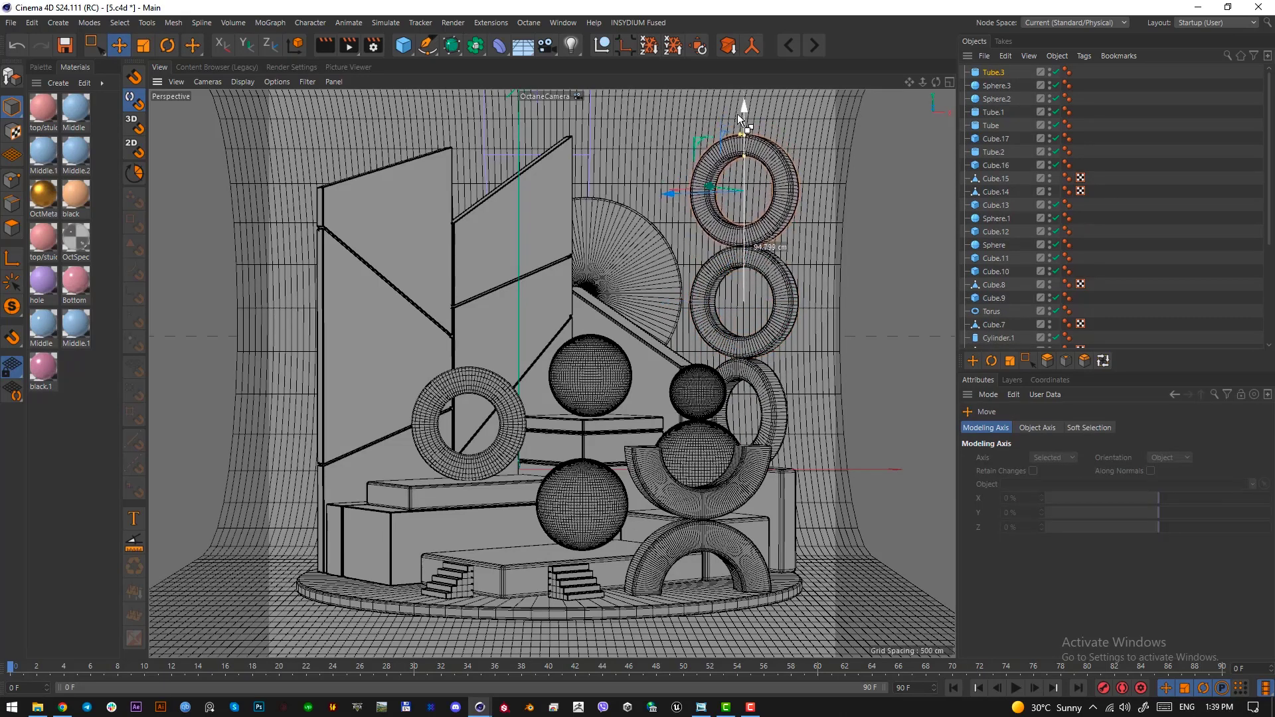
{"action": "key", "text": "r"}
{"action": "left_click_drag", "start_coordinate": [694, 189], "coordinate": [563, 197]}
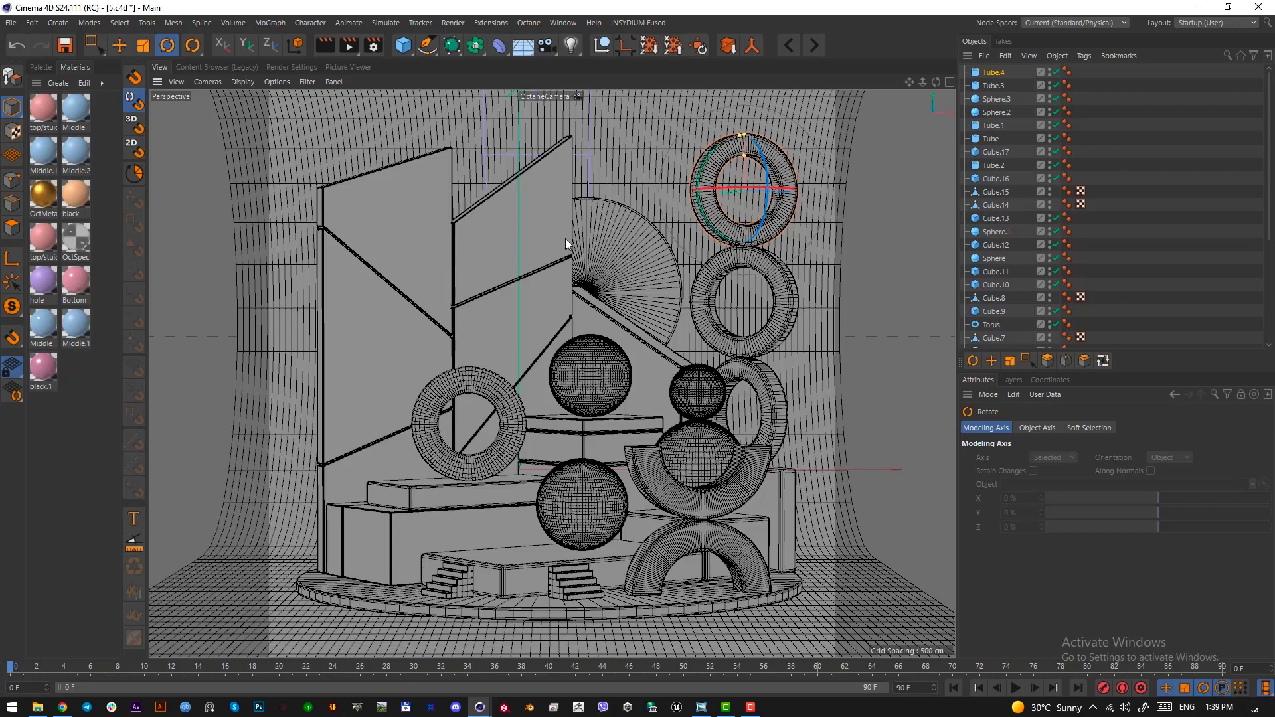
Add a cube, scale it to about 59 cm per side and place it tilted between the tall panels and the stacked tubes.
{"action": "left_click", "coordinate": [404, 46]}
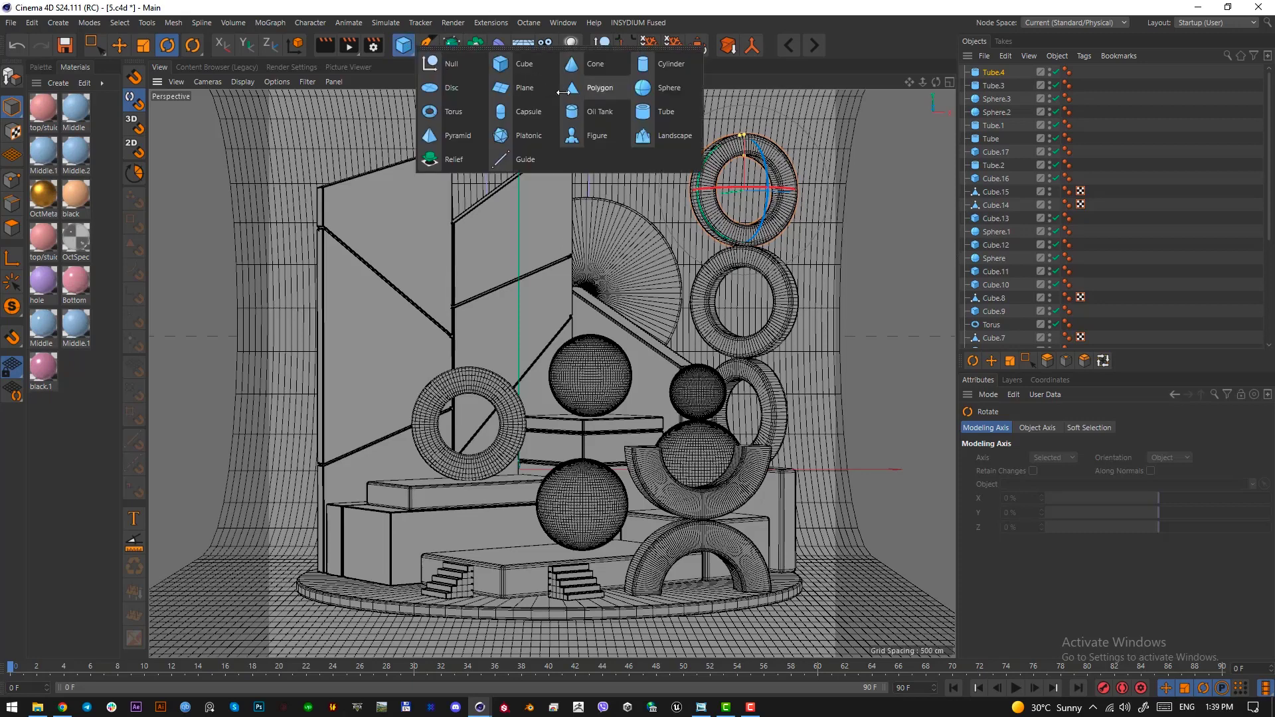
{"action": "left_click", "coordinate": [526, 65]}
{"action": "left_click_drag", "start_coordinate": [666, 351], "coordinate": [739, 265]}
{"action": "key", "text": "t"}
{"action": "key", "text": "e"}
{"action": "key", "text": "t"}
{"action": "key", "text": "e"}
{"action": "key", "text": "t"}
{"action": "key", "text": "e"}
{"action": "key", "text": "F2"}
{"action": "key", "text": "F1"}
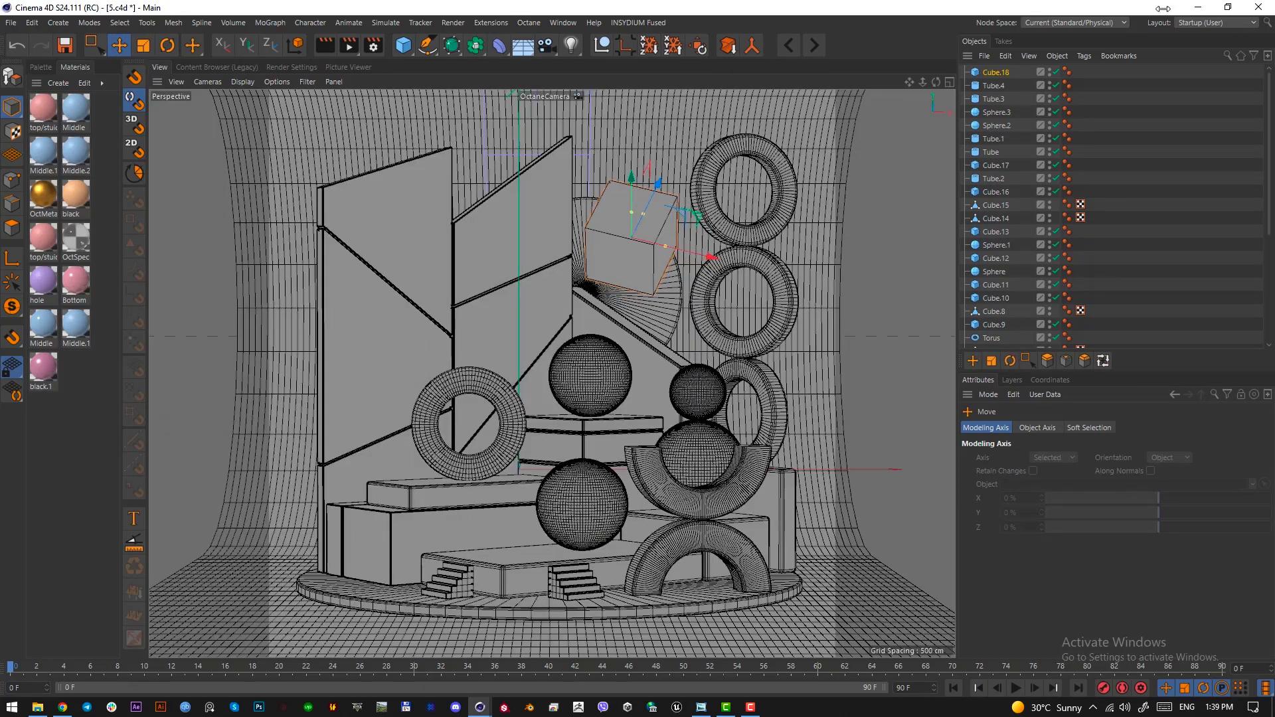
Enable the fillet on the new tilted cube and save the scene.
{"action": "left_click", "coordinate": [1006, 72]}
{"action": "left_click", "coordinate": [1041, 519]}
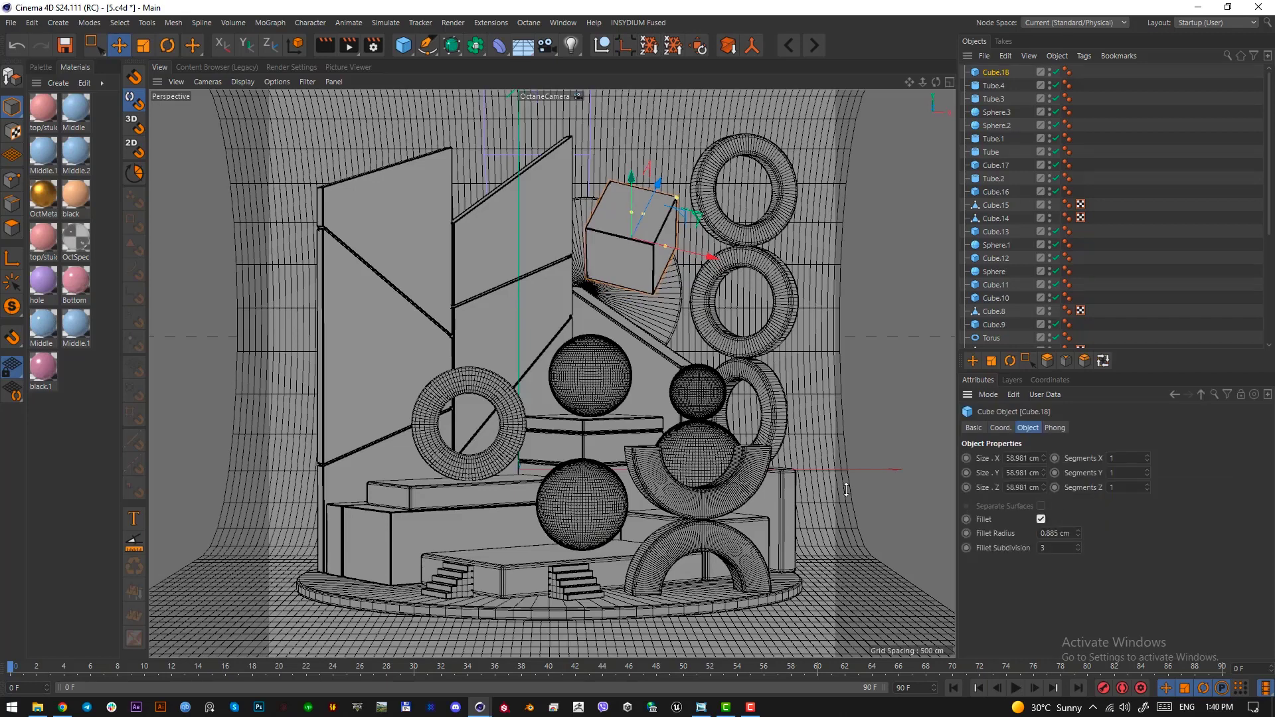
{"action": "key", "text": "ctrl+s"}
{"action": "left_click_drag", "start_coordinate": [641, 2], "coordinate": [696, 0]}
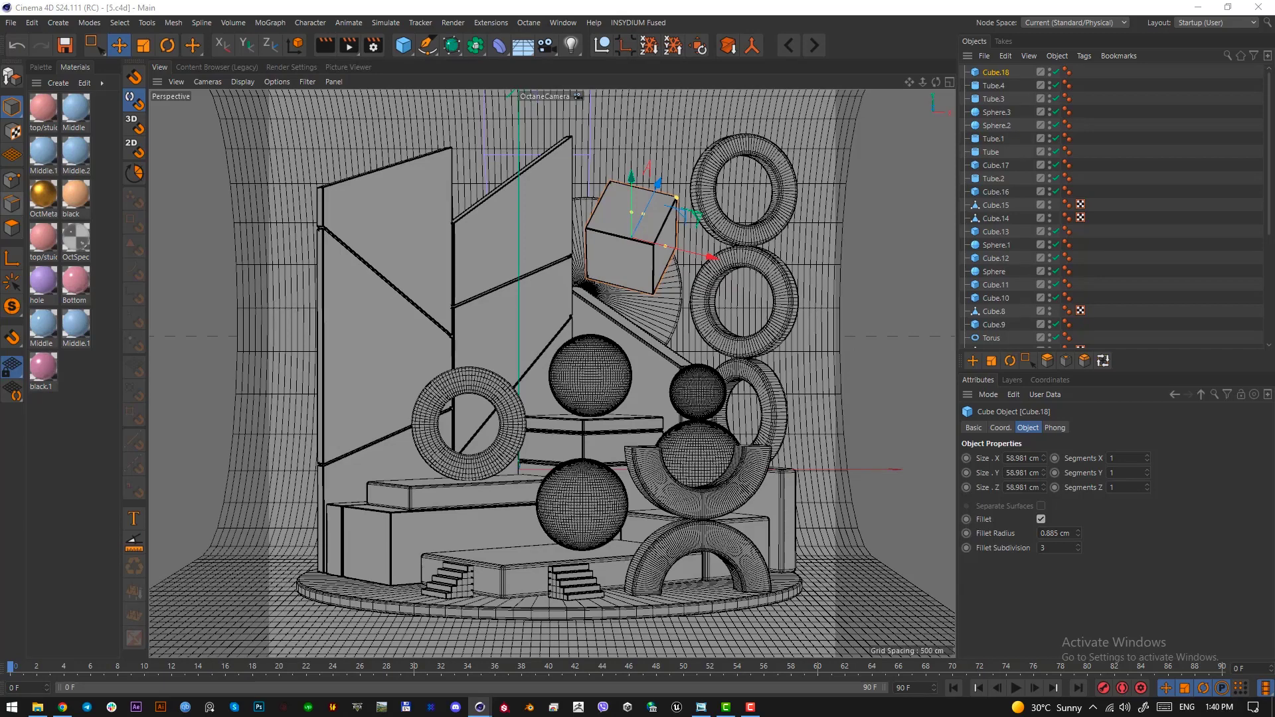
{"action": "left_click", "coordinate": [53, 435]}
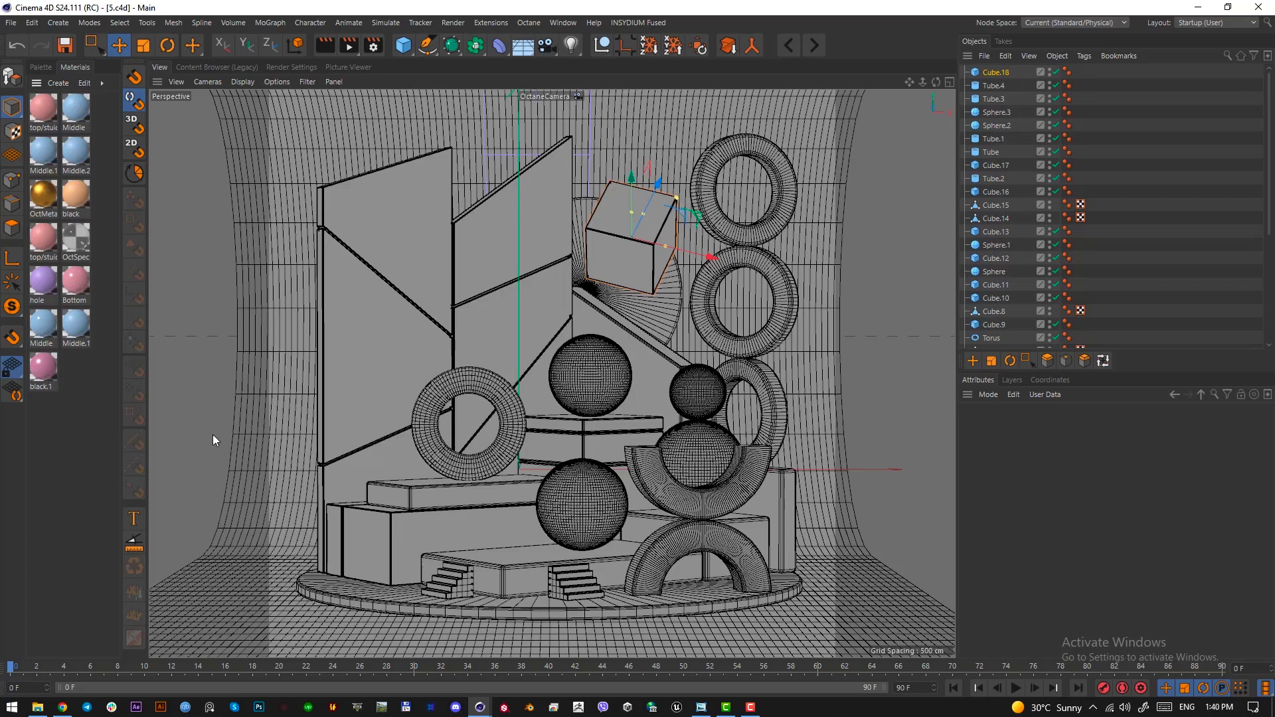
Apply the orange "black" material to the curved backdrop and the pink "top/stuidio" material to the round base.
{"action": "left_click_drag", "start_coordinate": [75, 196], "coordinate": [277, 453]}
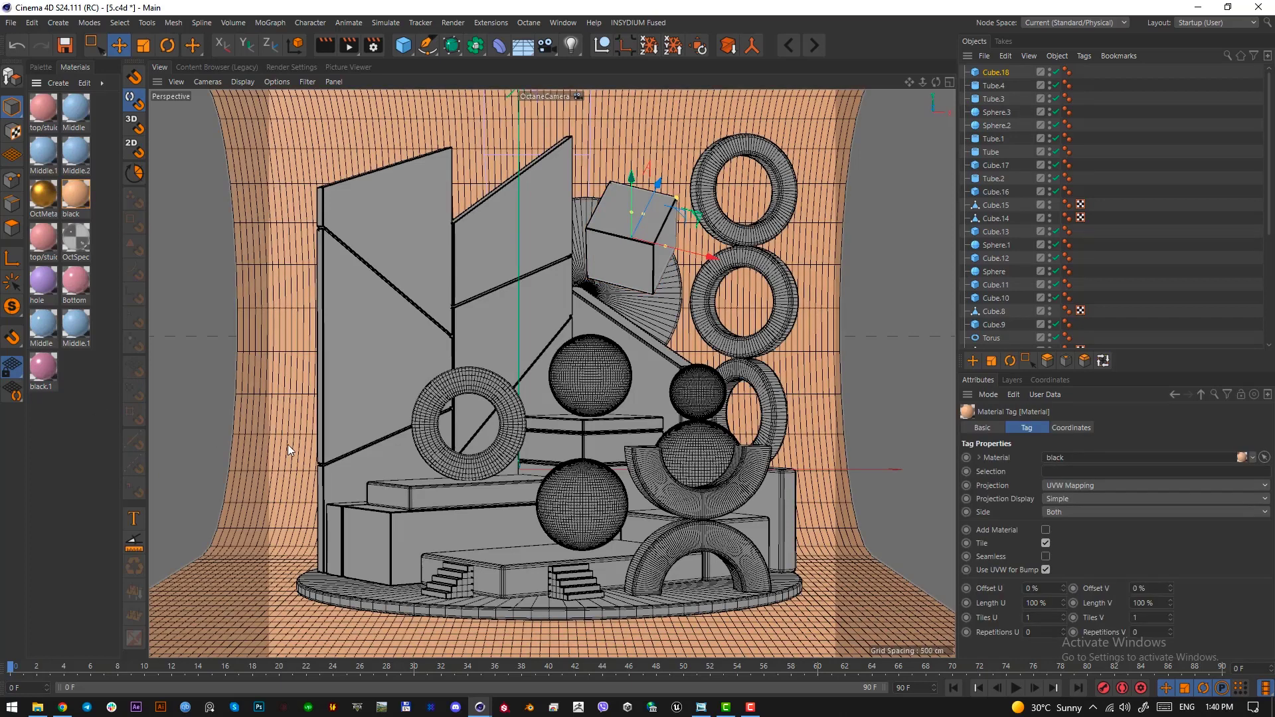
{"action": "left_click_drag", "start_coordinate": [48, 238], "coordinate": [395, 605]}
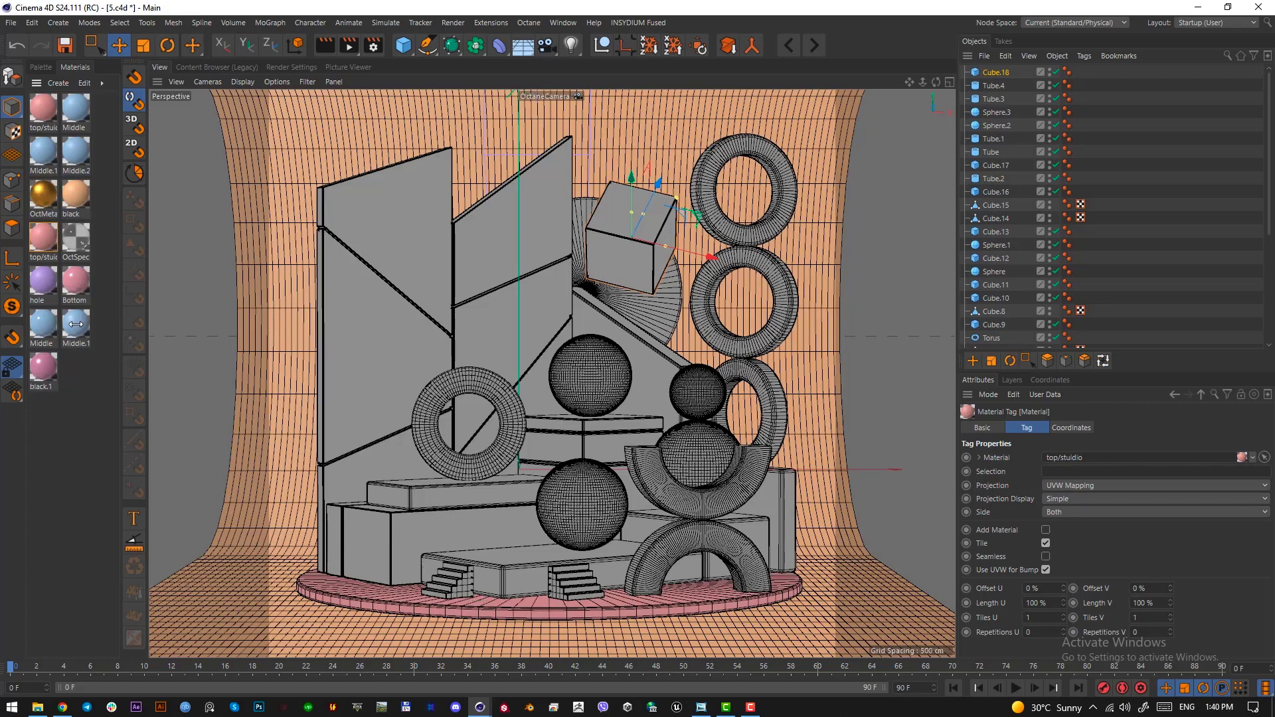
Apply the orange "black" material to the large left block, pink "top/stuidio" to the block beside it and blue "Middle.2" to the lowest left wall panel.
{"action": "left_click_drag", "start_coordinate": [75, 194], "coordinate": [392, 544]}
{"action": "left_click_drag", "start_coordinate": [52, 247], "coordinate": [338, 551]}
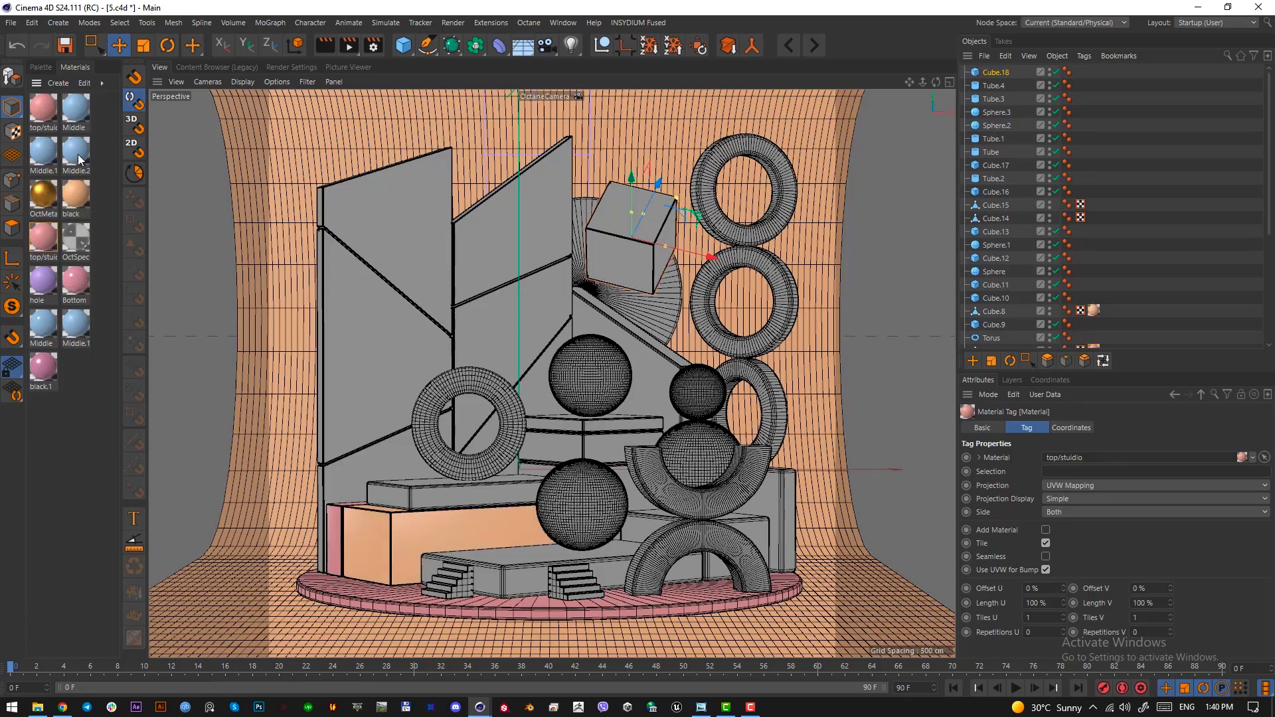
{"action": "left_click_drag", "start_coordinate": [78, 153], "coordinate": [348, 474]}
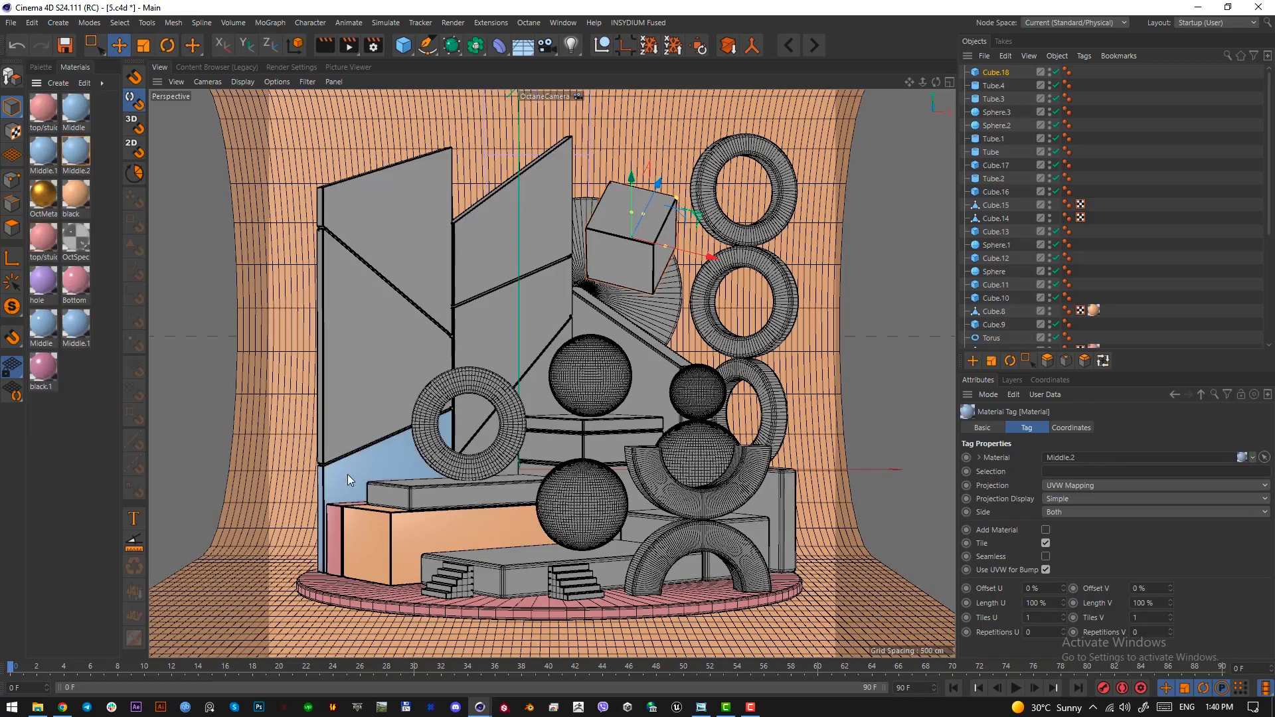
Apply the orange "black" material to the leftmost wall's middle panel and the pink "top/stuidio" material to its top panel.
{"action": "left_click_drag", "start_coordinate": [75, 194], "coordinate": [323, 249]}
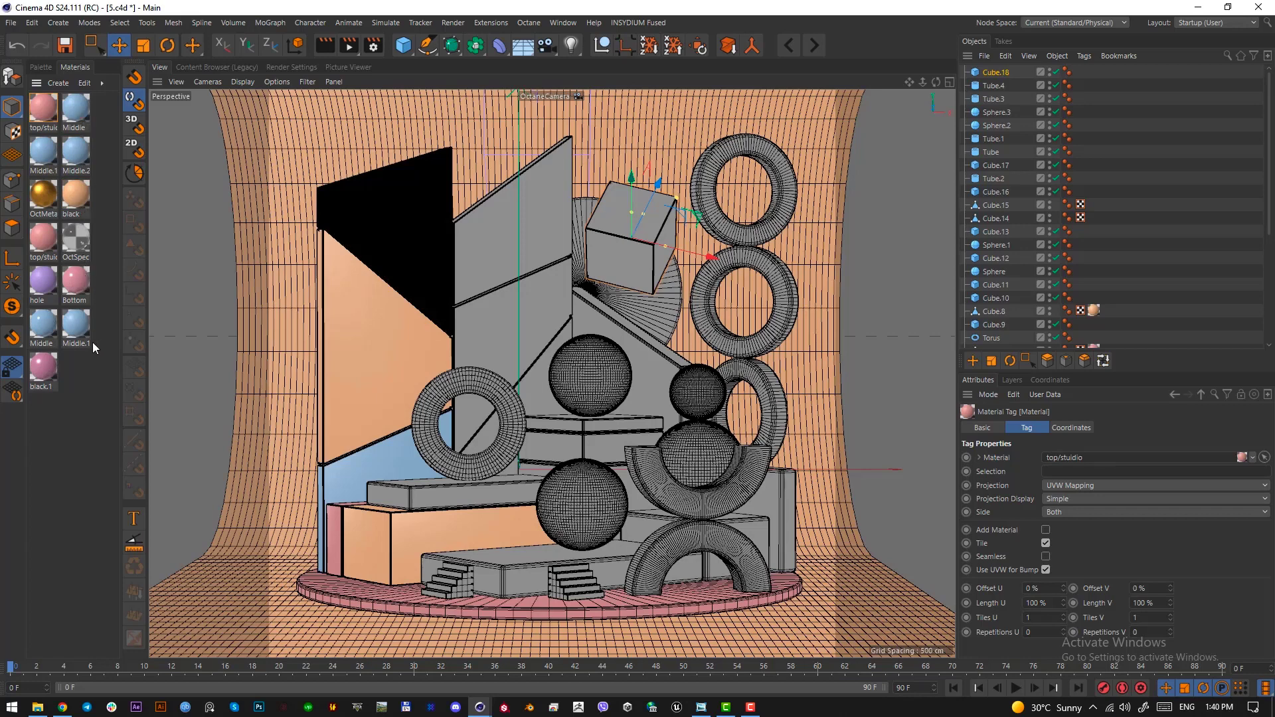
Duplicate the blue "Middle.1" material and set the copy's diffuse colour to a neutral light grey, about 0.692 for R, G and B.
{"action": "left_click", "coordinate": [93, 362]}
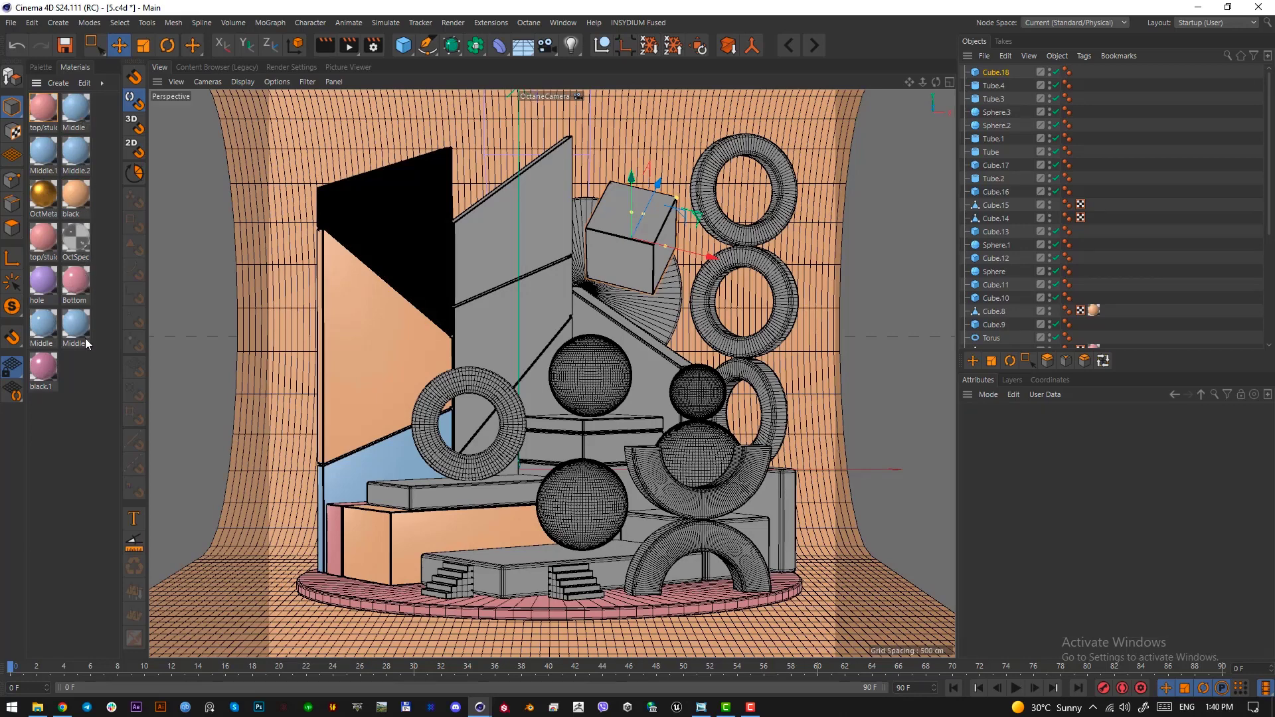
{"action": "left_click_drag", "start_coordinate": [82, 329], "coordinate": [73, 363], "text": "ctrl"}
{"action": "double_click", "coordinate": [73, 363]}
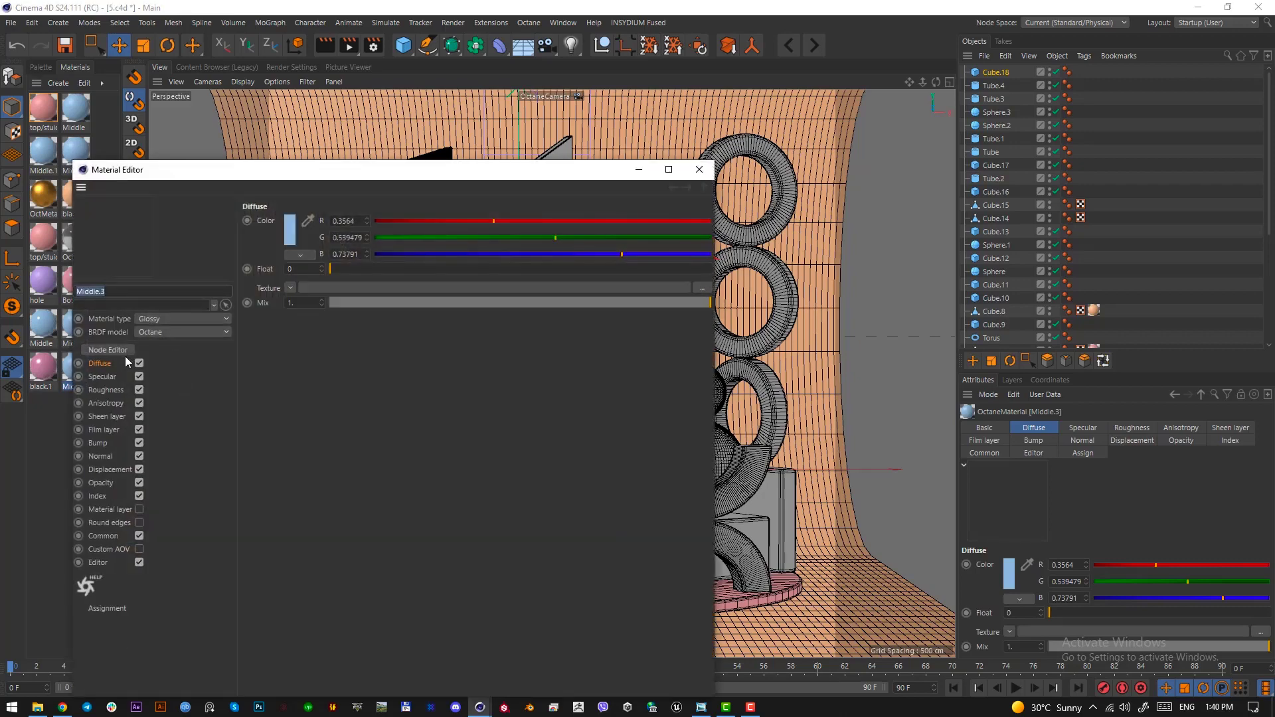
{"action": "left_click", "coordinate": [290, 231]}
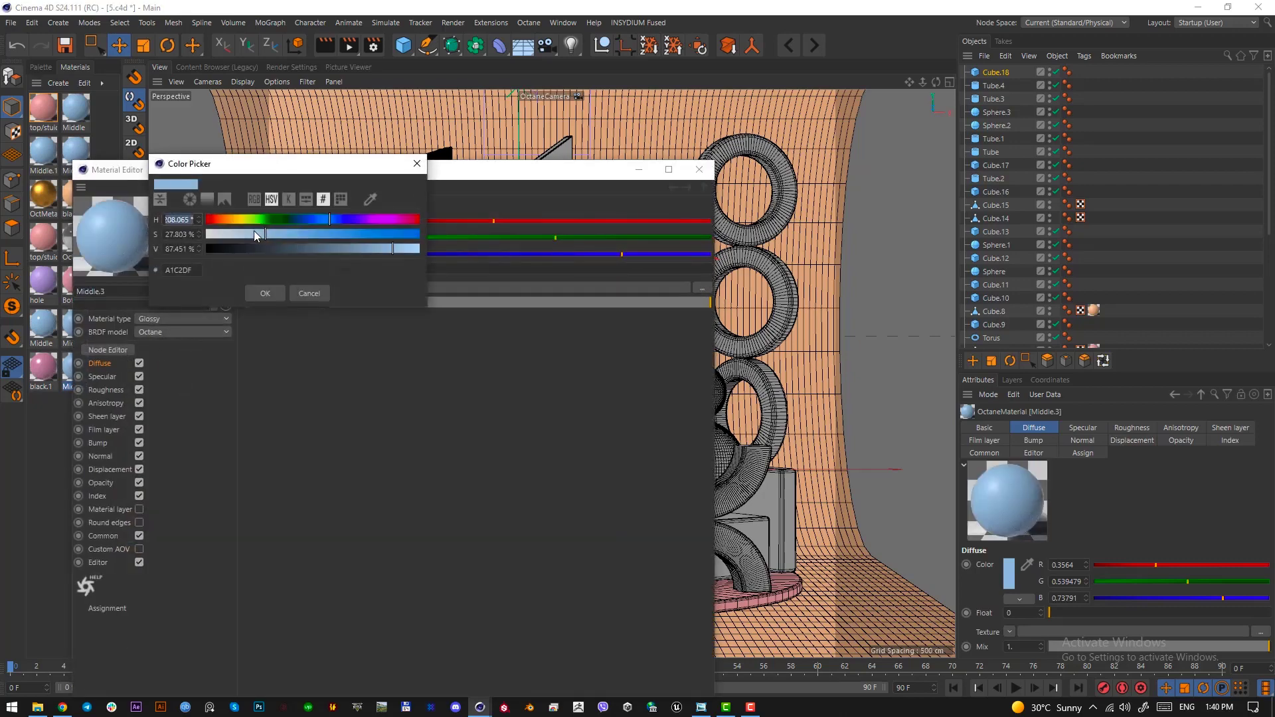
{"action": "left_click_drag", "start_coordinate": [254, 232], "coordinate": [221, 233]}
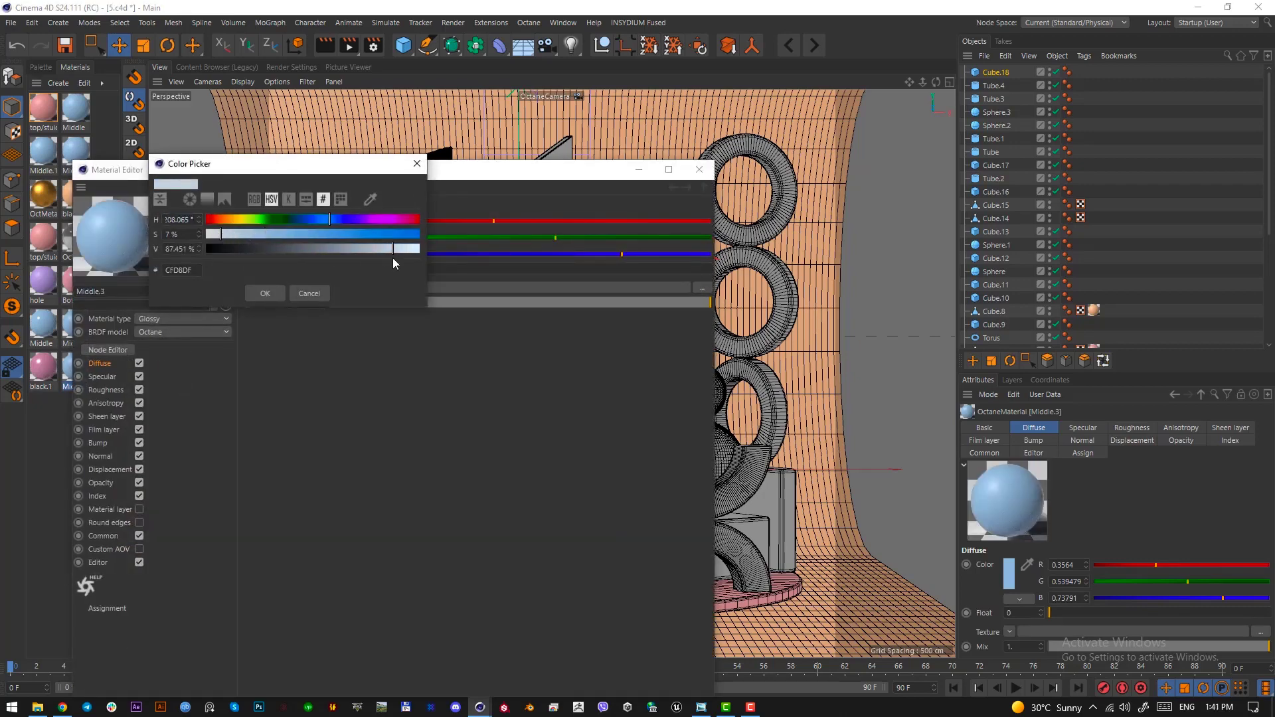
{"action": "left_click_drag", "start_coordinate": [394, 254], "coordinate": [387, 249]}
{"action": "left_click_drag", "start_coordinate": [208, 234], "coordinate": [199, 238]}
{"action": "left_click", "coordinate": [265, 293]}
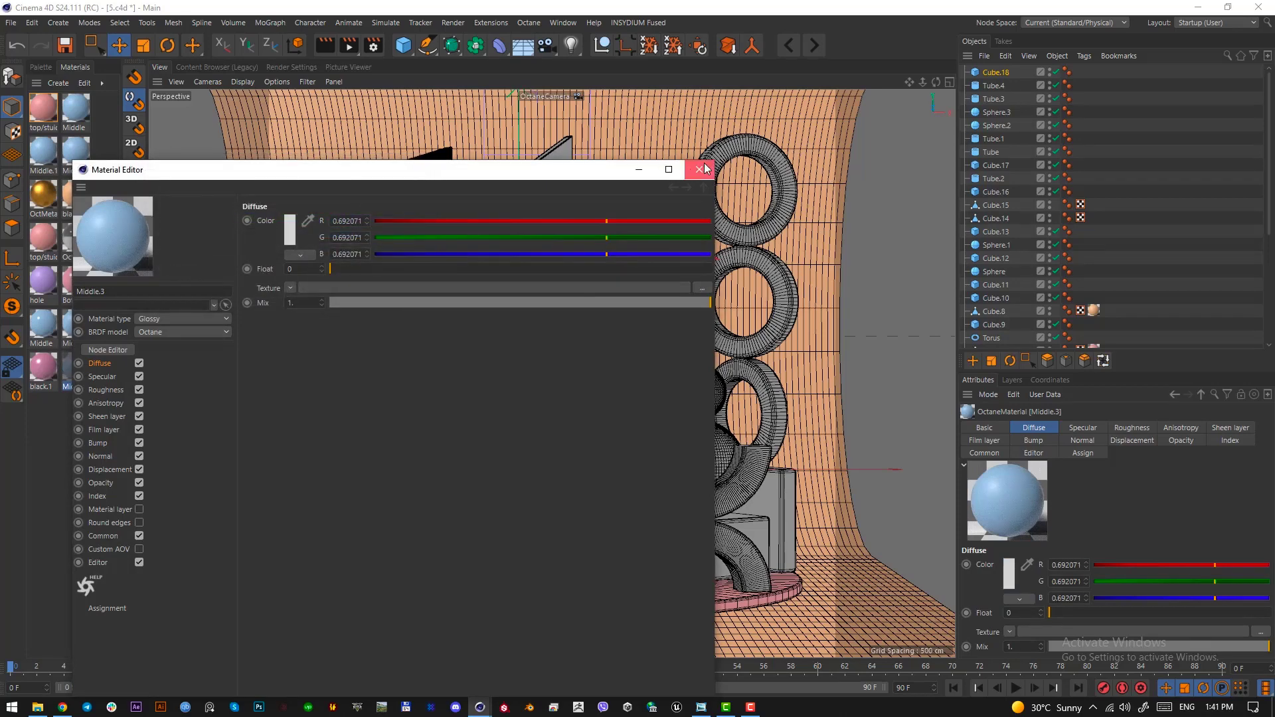
{"action": "left_click", "coordinate": [699, 168]}
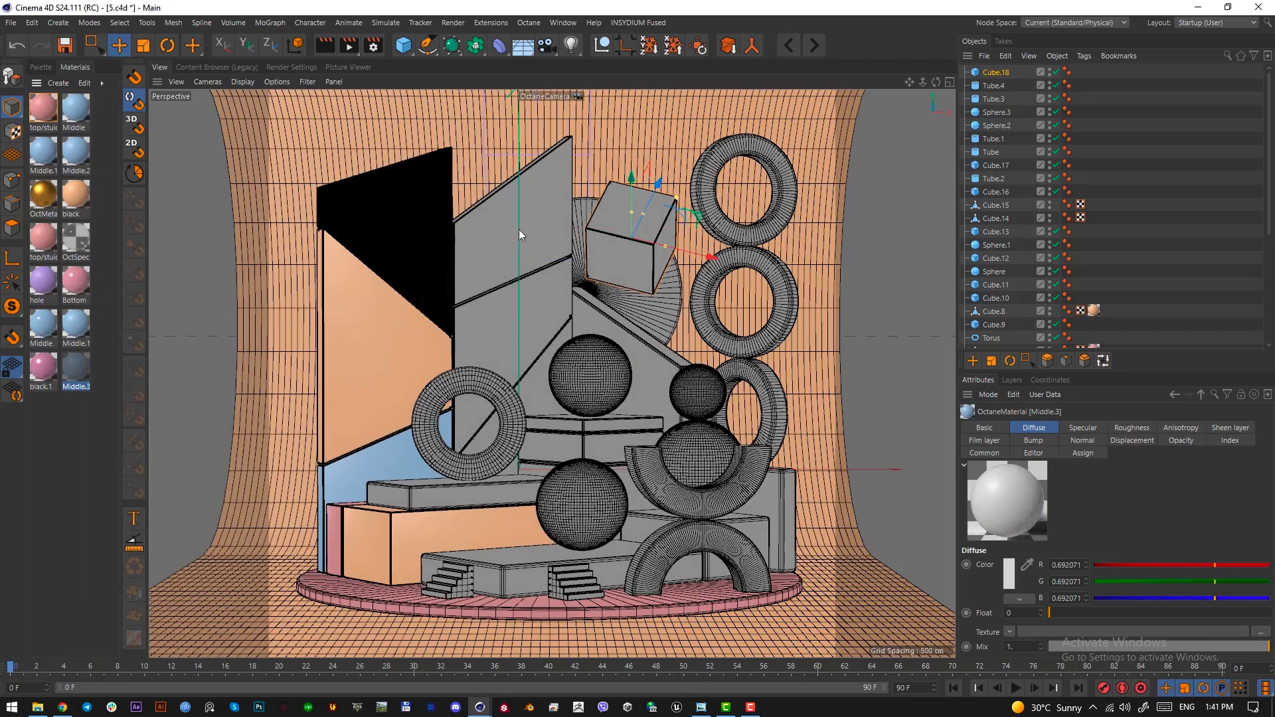
Apply light grey "Middle.3" to the second wall's top panel, the block under the upper sphere, the front platform and the low right block.
{"action": "left_click_drag", "start_coordinate": [83, 365], "coordinate": [521, 241]}
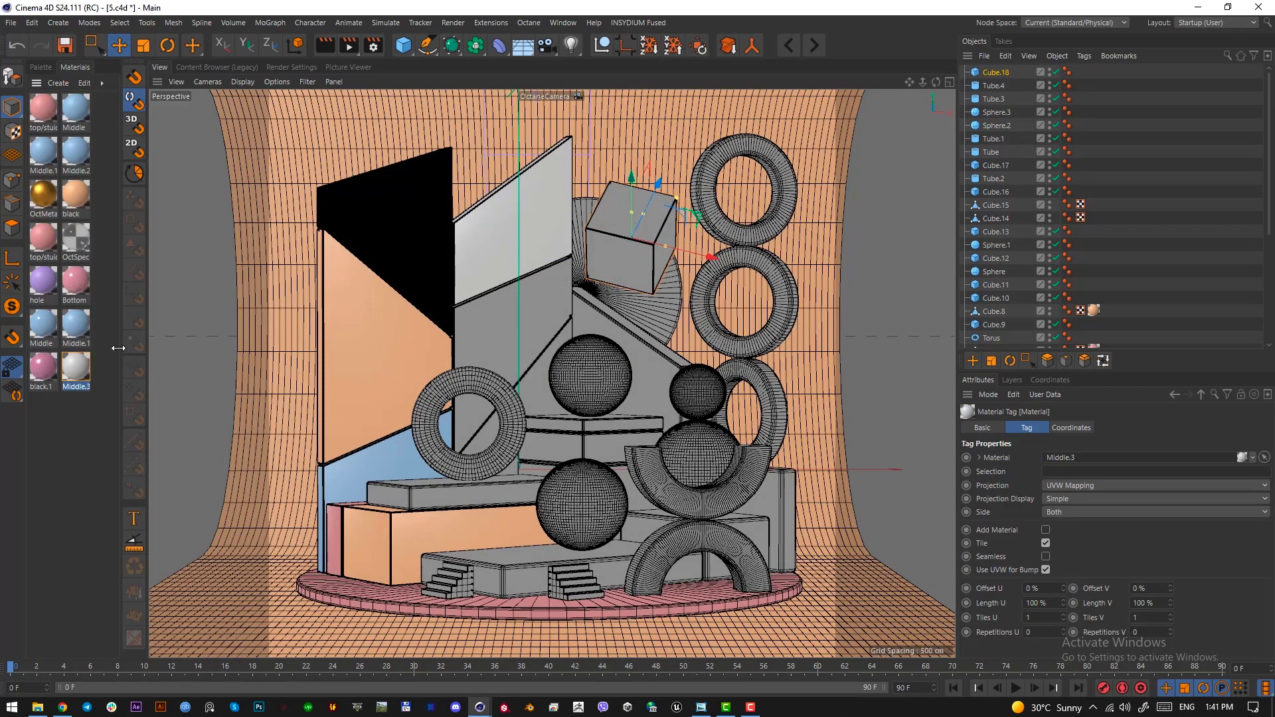
{"action": "left_click_drag", "start_coordinate": [73, 367], "coordinate": [587, 432]}
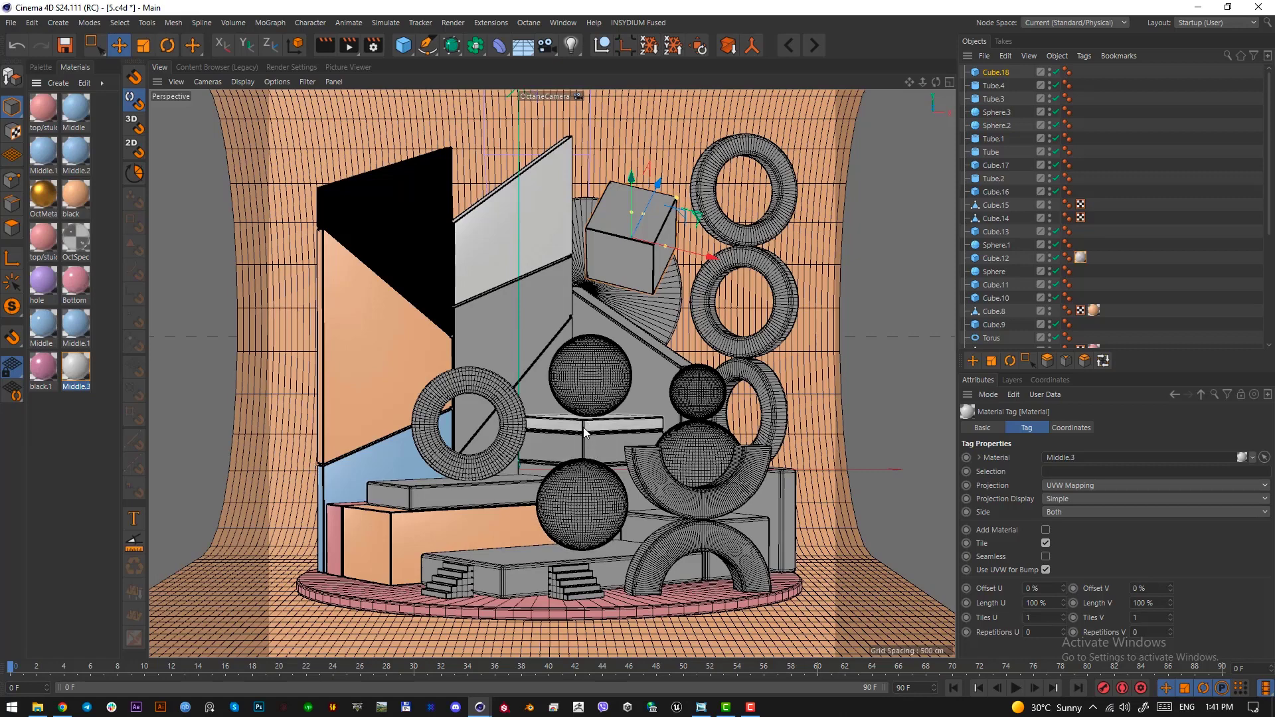
{"action": "left_click_drag", "start_coordinate": [80, 372], "coordinate": [322, 454]}
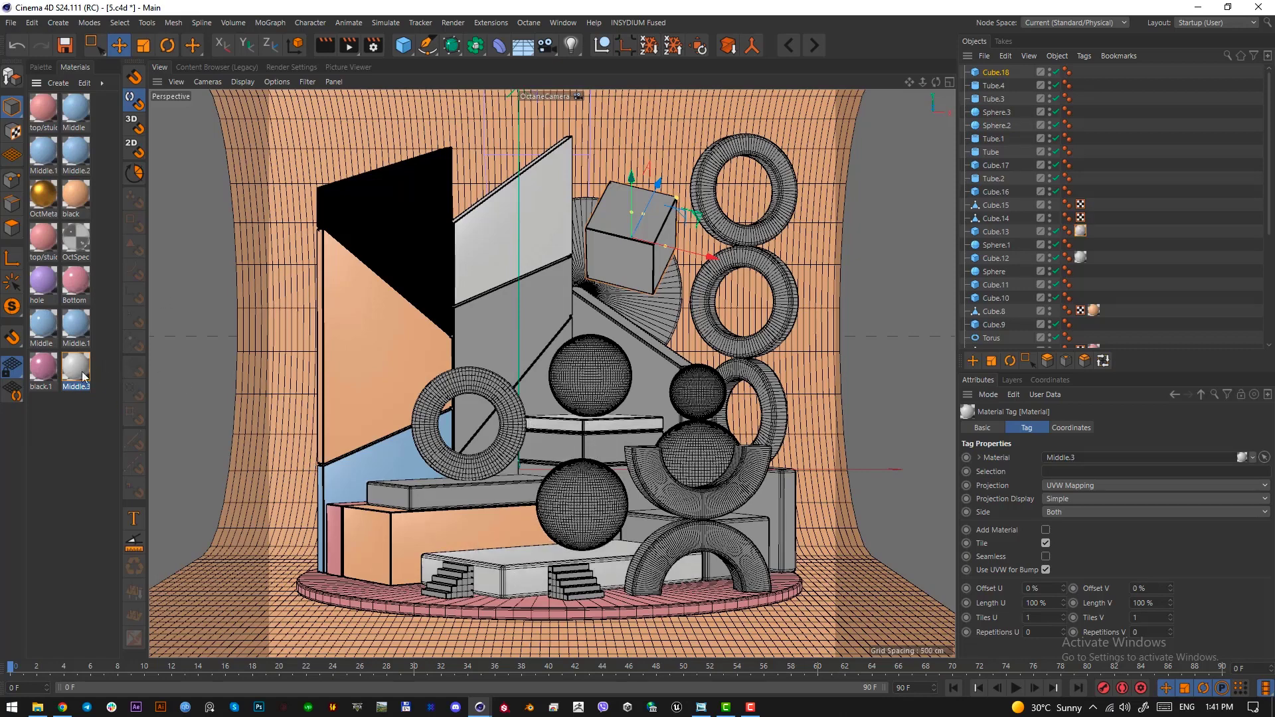
{"action": "left_click_drag", "start_coordinate": [79, 370], "coordinate": [640, 527]}
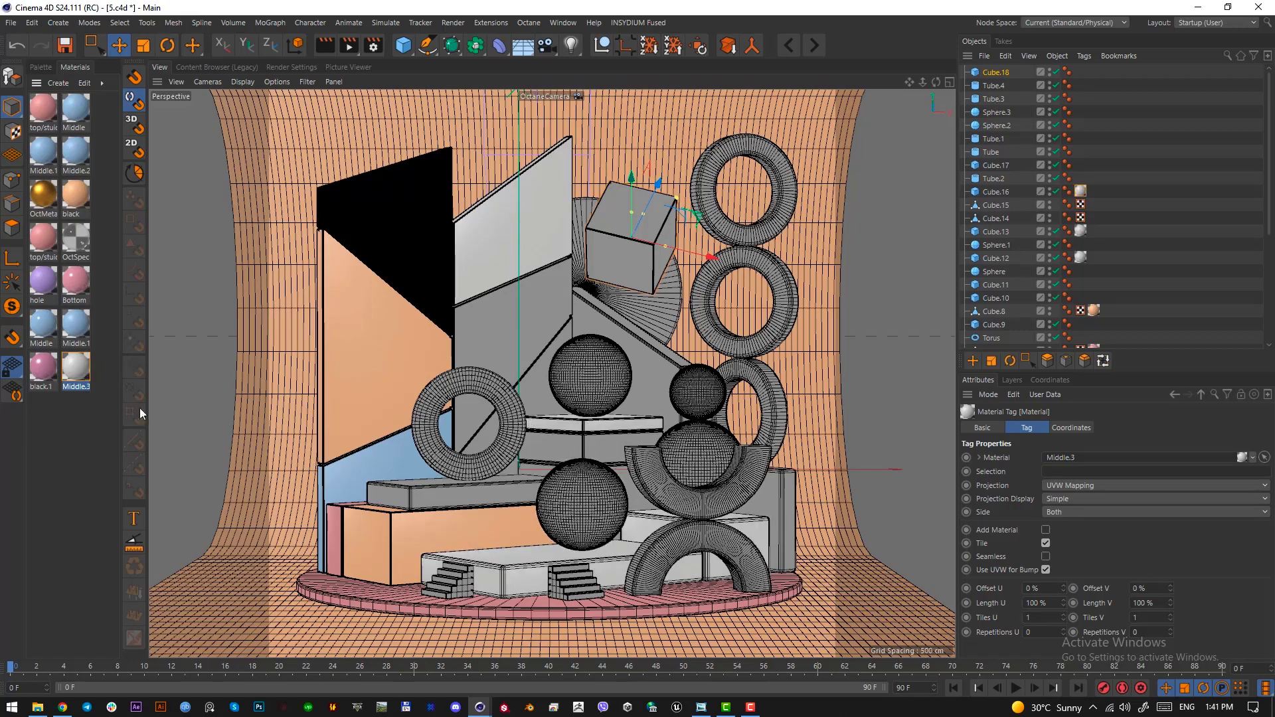
Apply the pink "Bottom" material to both small staircases and light grey "Middle.3" to the front arch.
{"action": "left_click_drag", "start_coordinate": [77, 371], "coordinate": [460, 577]}
{"action": "left_click_drag", "start_coordinate": [78, 282], "coordinate": [562, 589]}
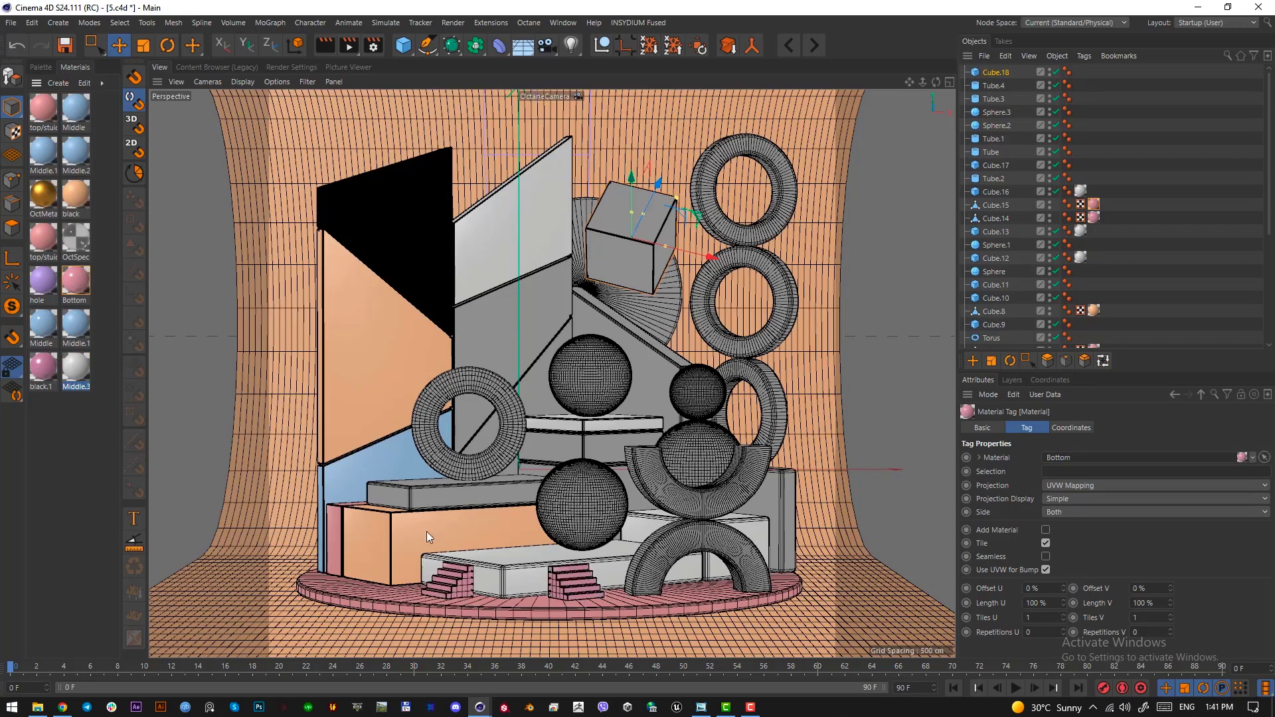
{"action": "left_click_drag", "start_coordinate": [76, 369], "coordinate": [631, 573]}
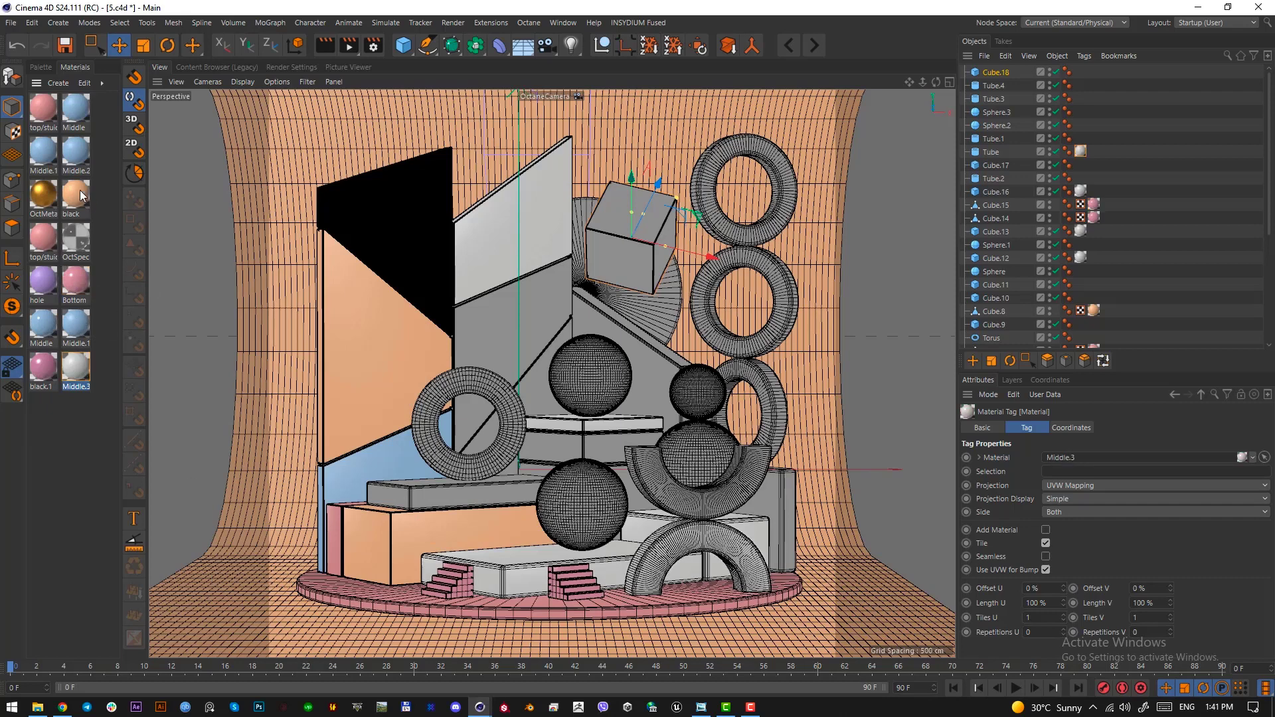
Apply orange "black" to the upturned half ring and middle stacked ring, pink "top/stuidio" to the top ring and gold "OctMetal1" to the upper centre sphere.
{"action": "left_click_drag", "start_coordinate": [76, 194], "coordinate": [698, 491]}
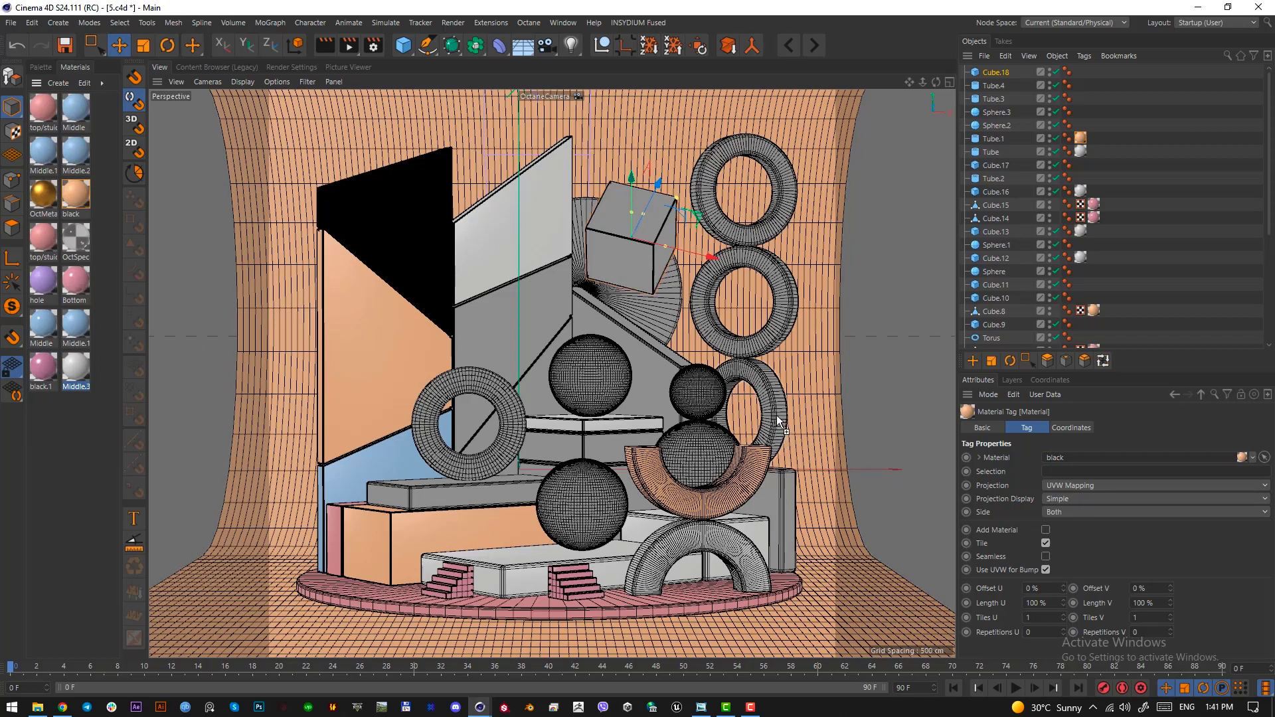
{"action": "left_click_drag", "start_coordinate": [770, 229], "coordinate": [769, 231]}
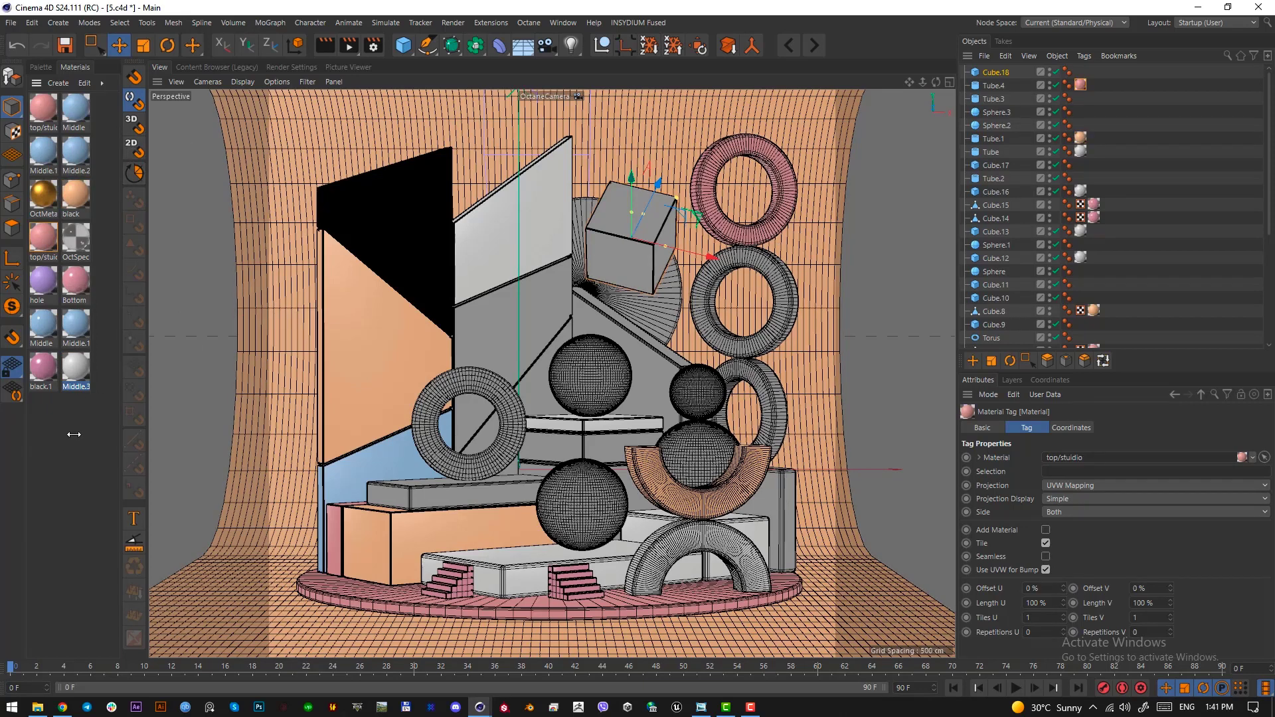
{"action": "left_click_drag", "start_coordinate": [51, 192], "coordinate": [589, 375]}
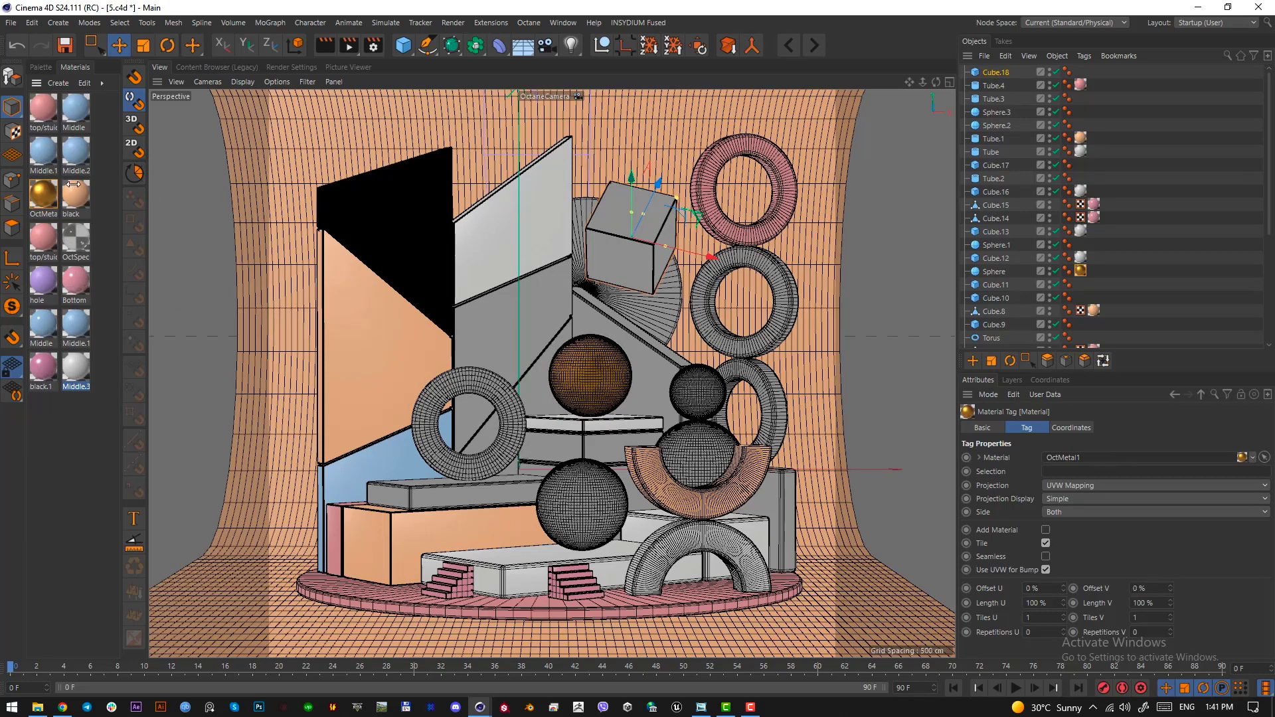
{"action": "left_click_drag", "start_coordinate": [74, 192], "coordinate": [747, 263]}
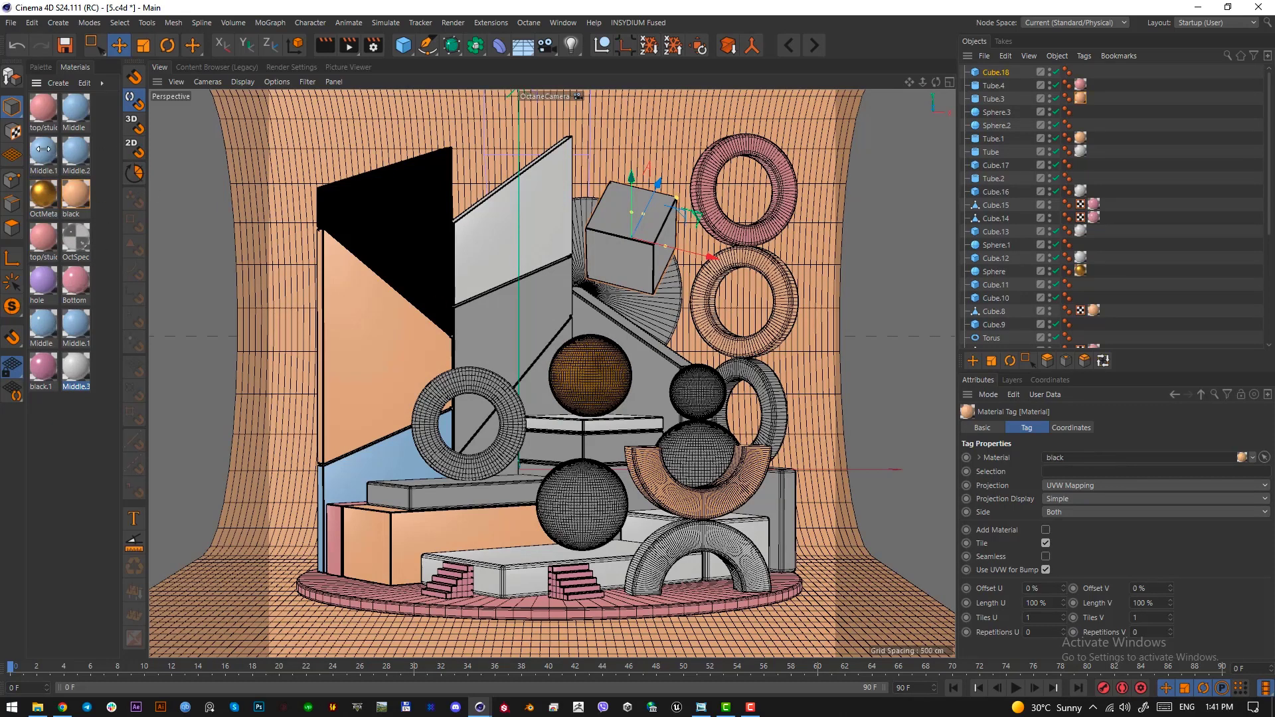
Apply blue "Middle.2" to the lowest stacked full ring, pink "Bottom" to the tall right block and purple "hole" to the slab on the orange block.
{"action": "left_click_drag", "start_coordinate": [81, 161], "coordinate": [778, 409]}
{"action": "left_click_drag", "start_coordinate": [75, 279], "coordinate": [780, 507]}
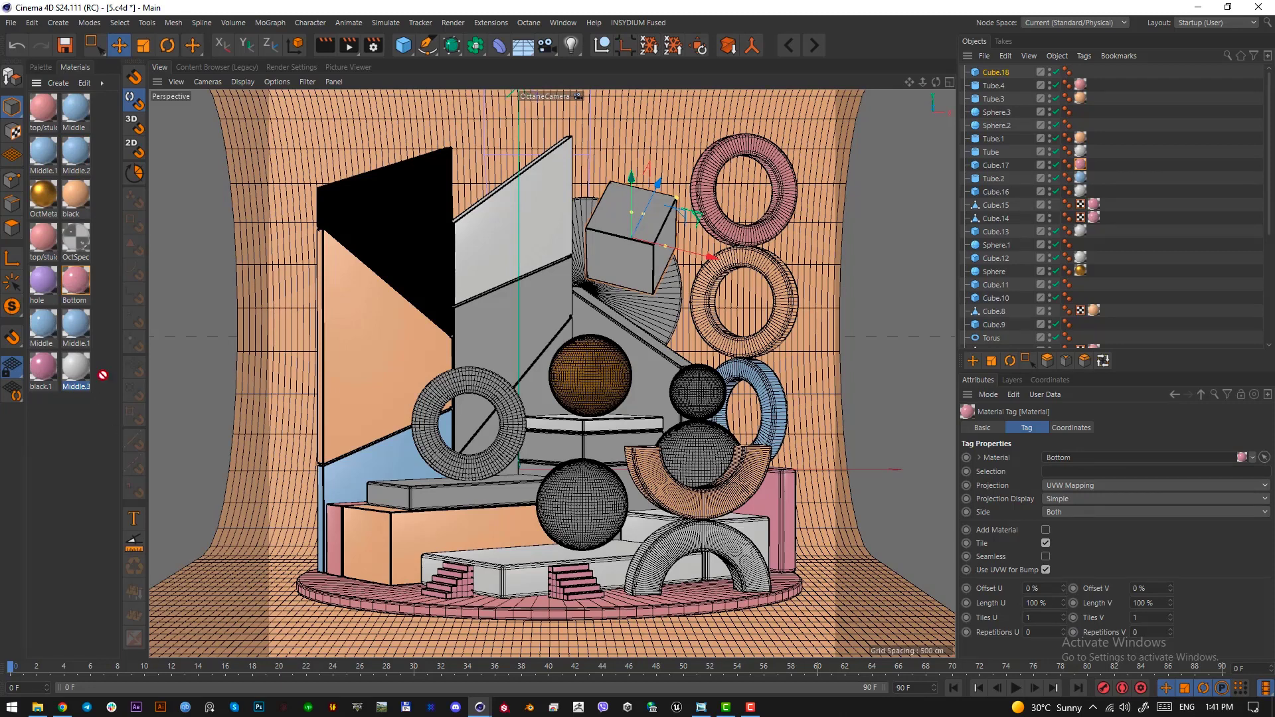
{"action": "left_click_drag", "start_coordinate": [103, 375], "coordinate": [490, 554]}
{"action": "left_click_drag", "start_coordinate": [45, 278], "coordinate": [471, 506]}
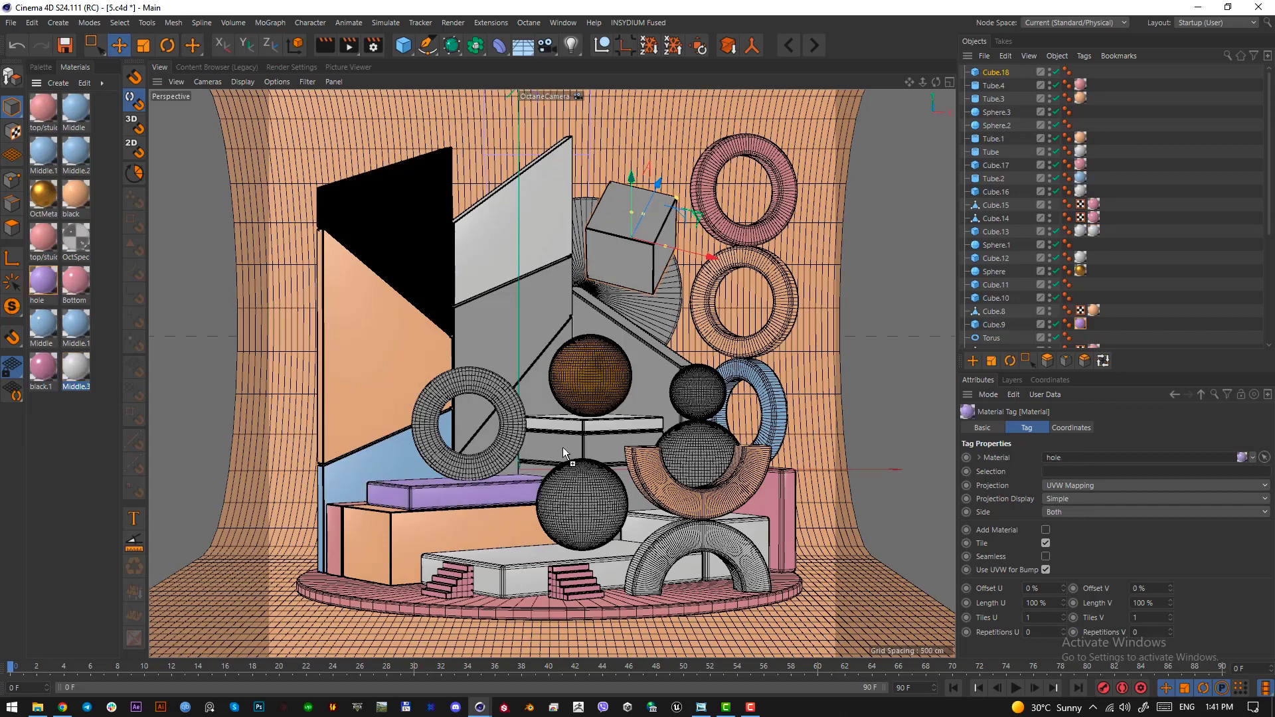
Apply blue "Middle.2" to the left torus and the second wall's middle panel, and pink "top/stuidio" to that wall's lowest panel.
{"action": "left_click_drag", "start_coordinate": [564, 448], "coordinate": [497, 469]}
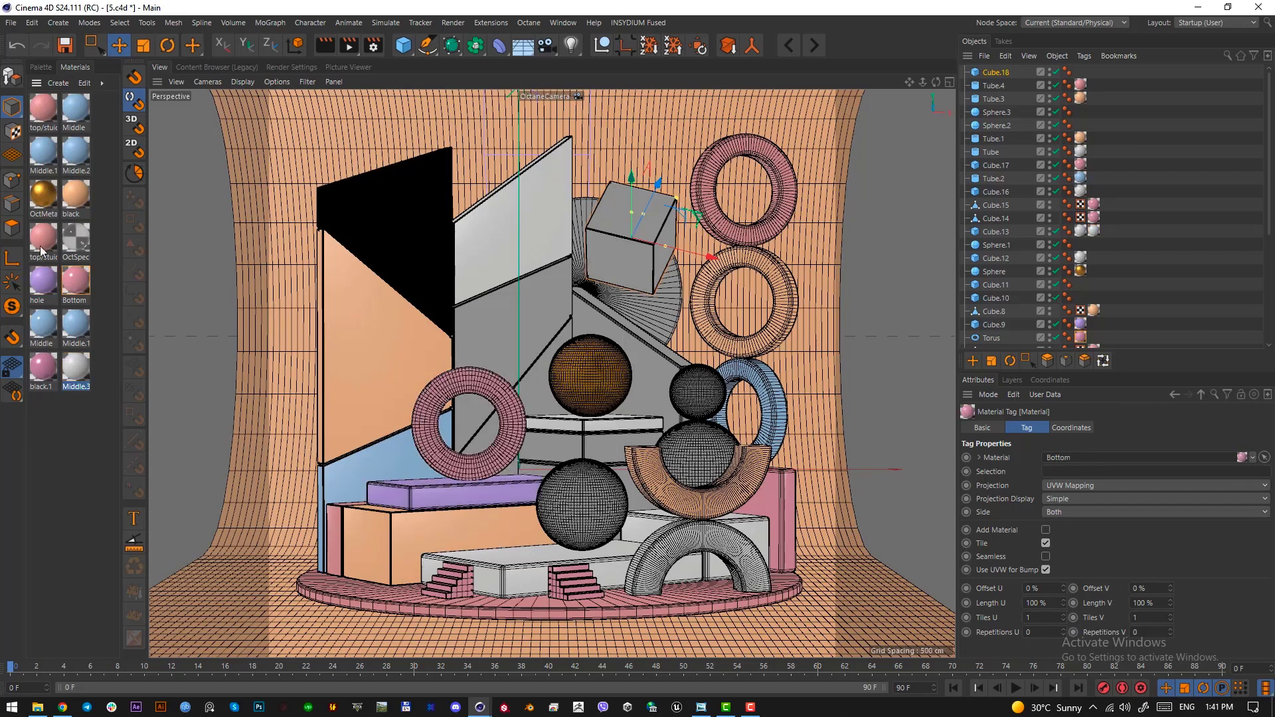
{"action": "left_click_drag", "start_coordinate": [76, 152], "coordinate": [469, 475]}
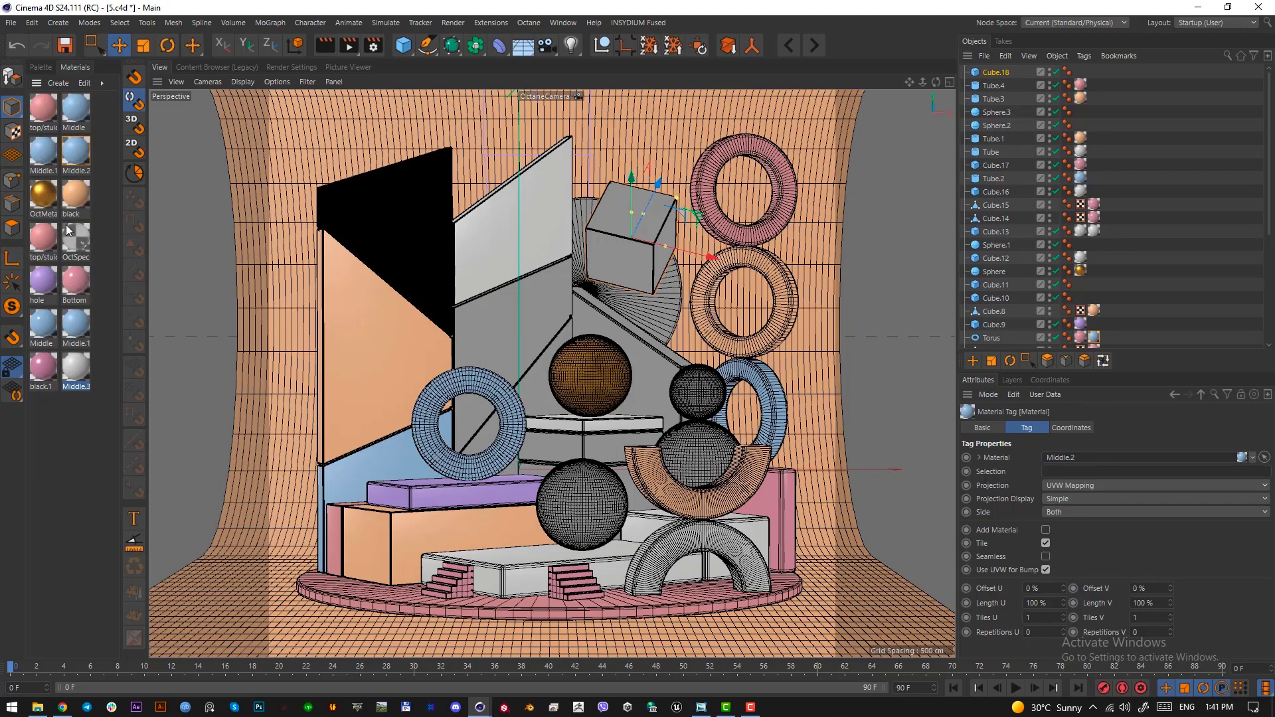
{"action": "left_click_drag", "start_coordinate": [516, 324], "coordinate": [516, 324]}
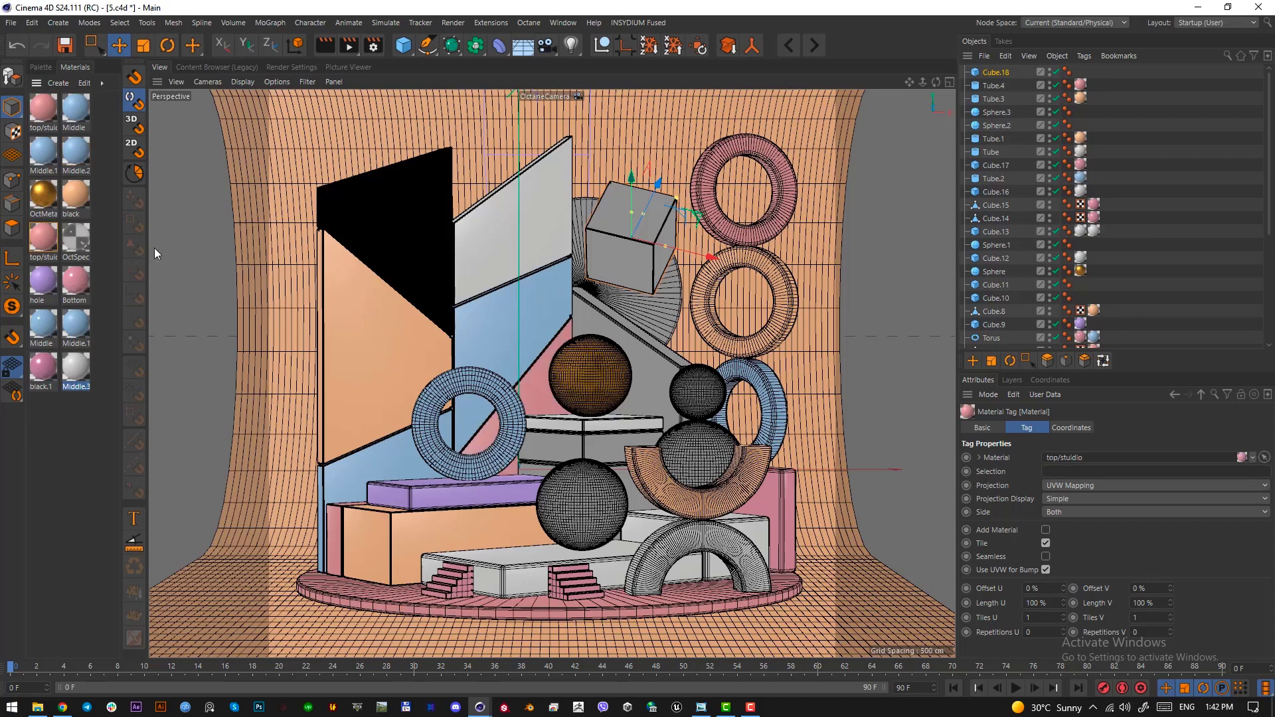
Apply pink "top/stuidio" to the sloped right wall, blue "Middle.2" to the round disc behind the cube and orange "black" to the tilted cube.
{"action": "left_click_drag", "start_coordinate": [43, 237], "coordinate": [684, 386]}
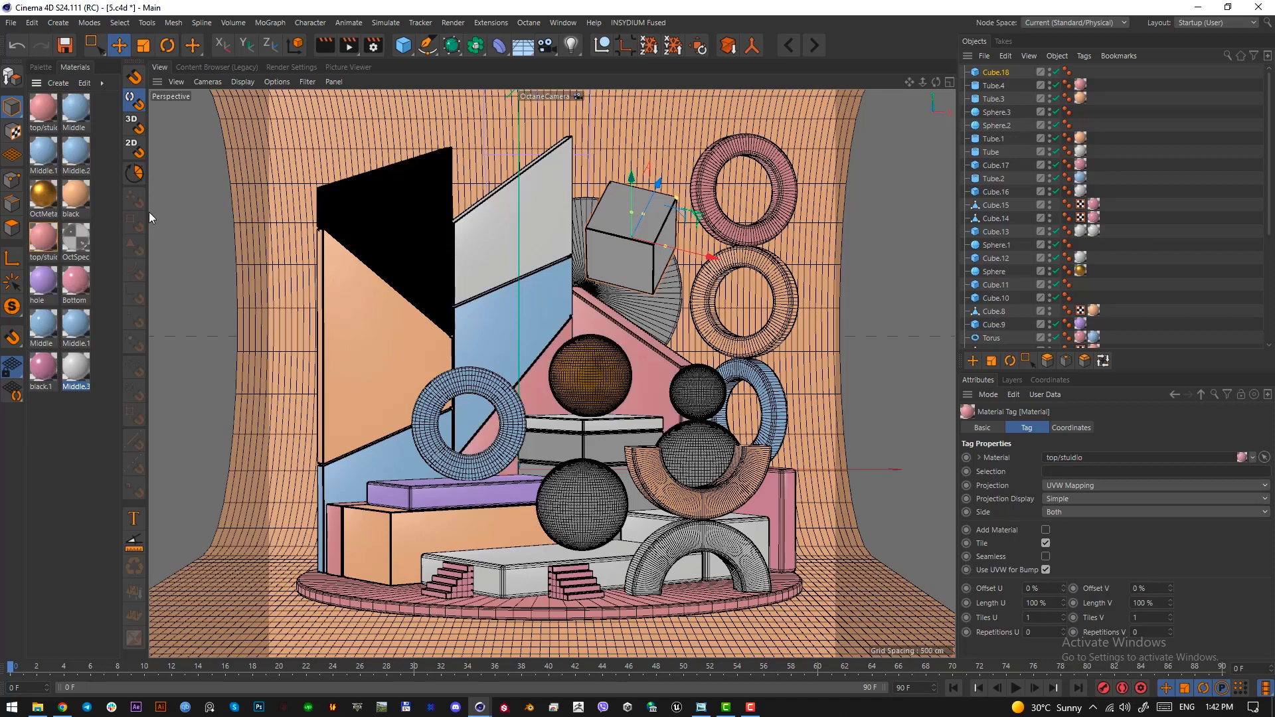
{"action": "left_click_drag", "start_coordinate": [76, 150], "coordinate": [634, 318]}
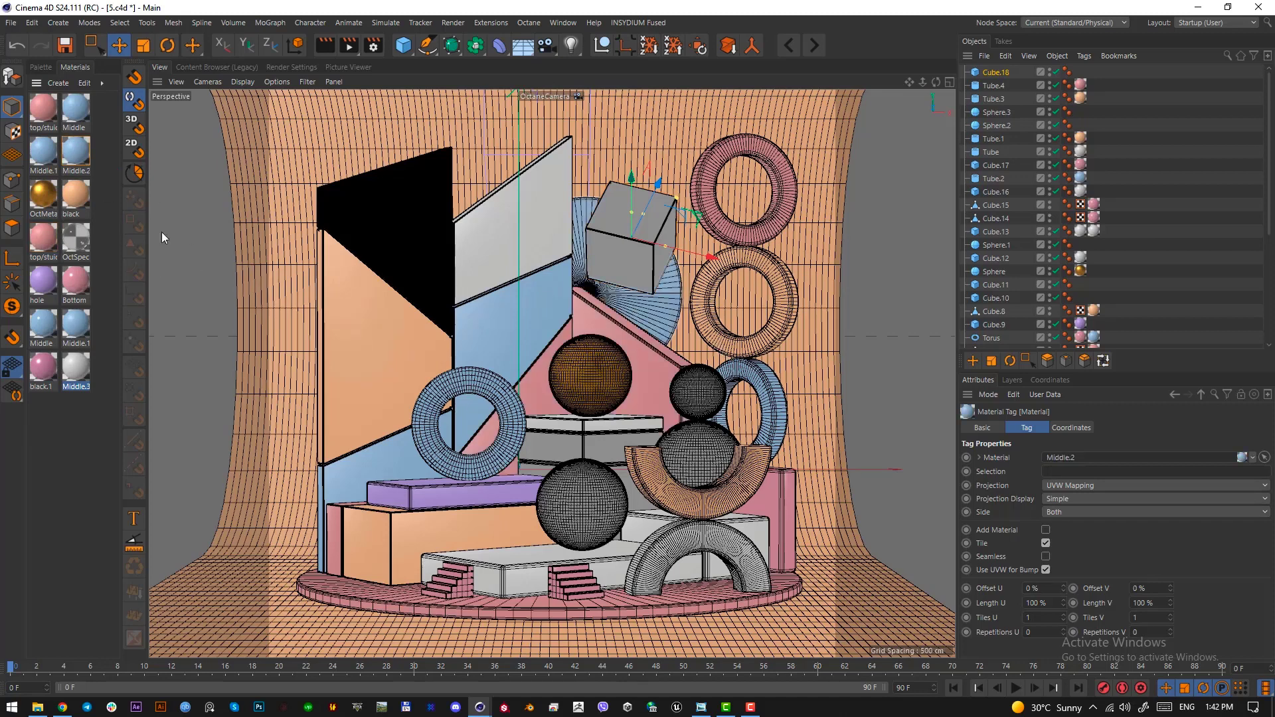
{"action": "left_click_drag", "start_coordinate": [80, 188], "coordinate": [631, 257]}
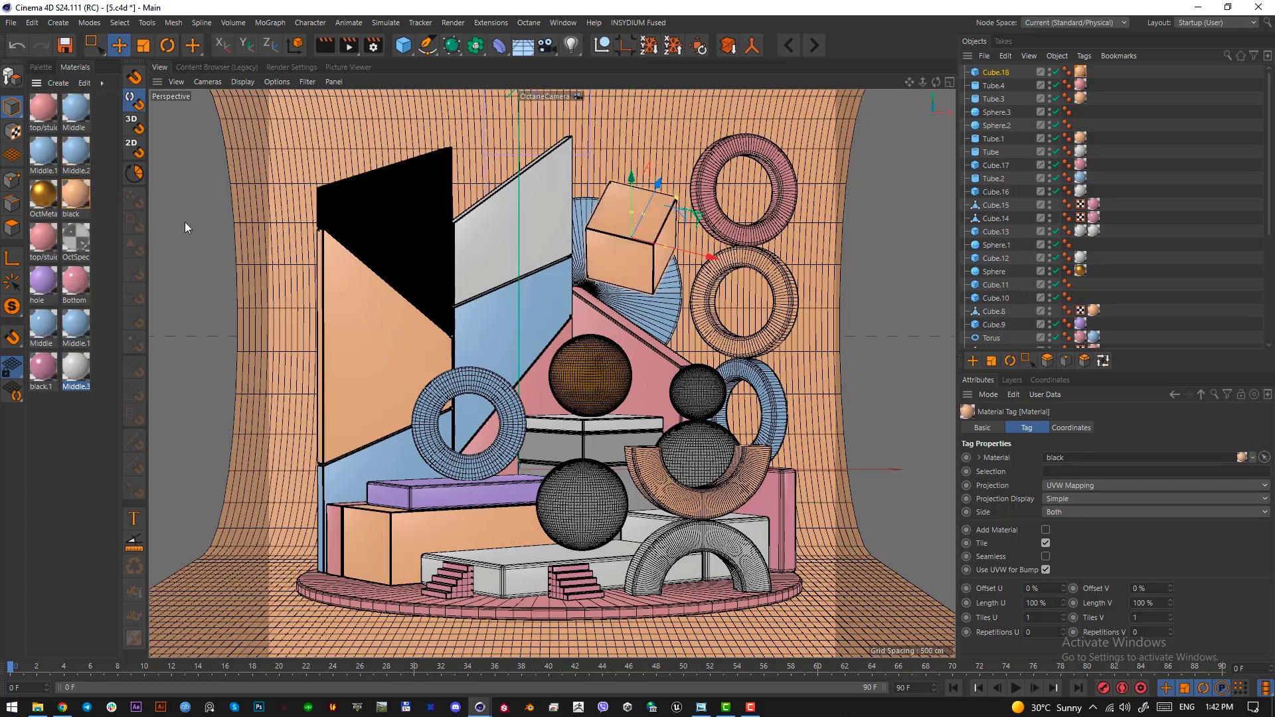
Create a new Octane Metallic material from the Live Viewer.
{"action": "left_click", "coordinate": [85, 453]}
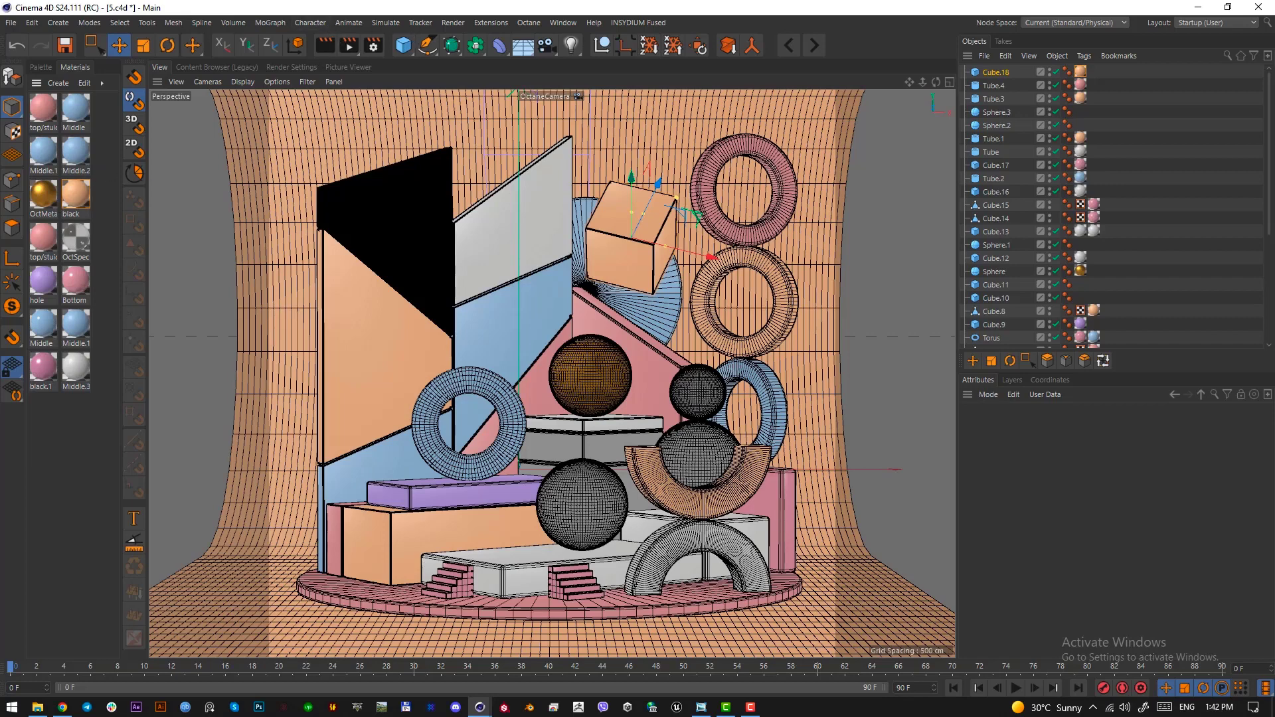
{"action": "left_click_drag", "start_coordinate": [0, 91], "coordinate": [384, 91]}
{"action": "left_click", "coordinate": [233, 108]}
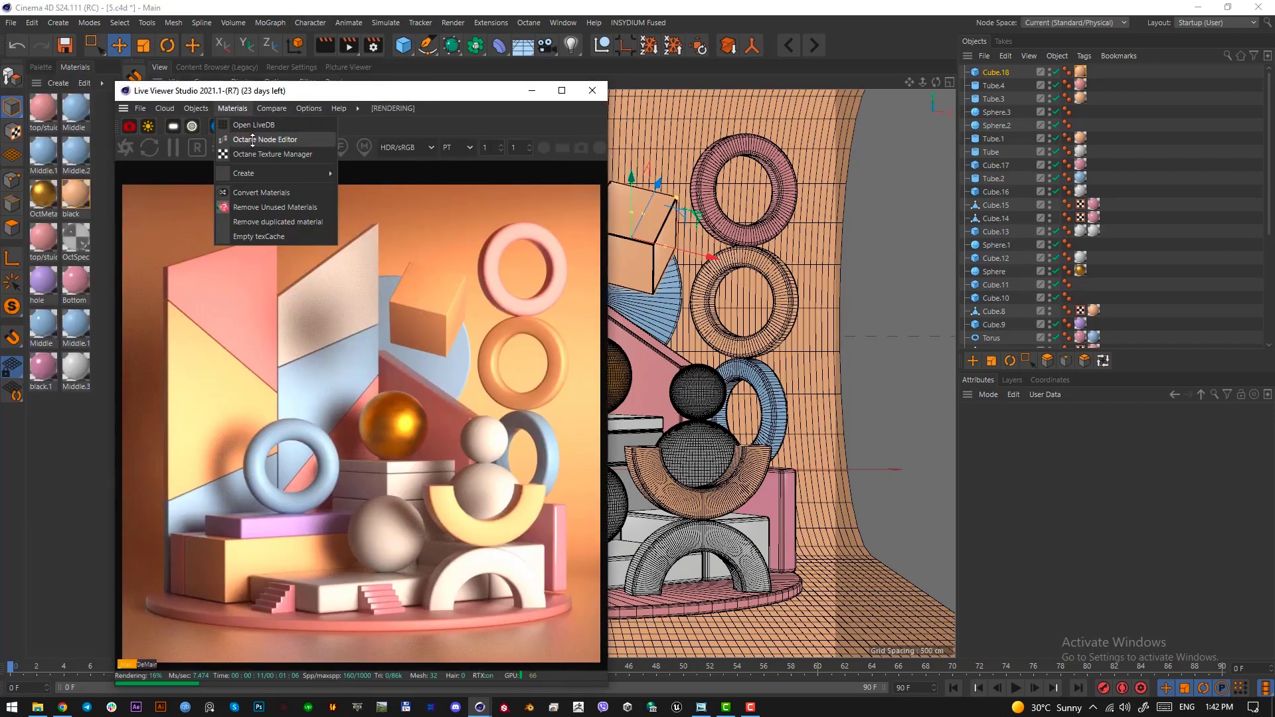
{"action": "mouse_move", "coordinate": [267, 174]}
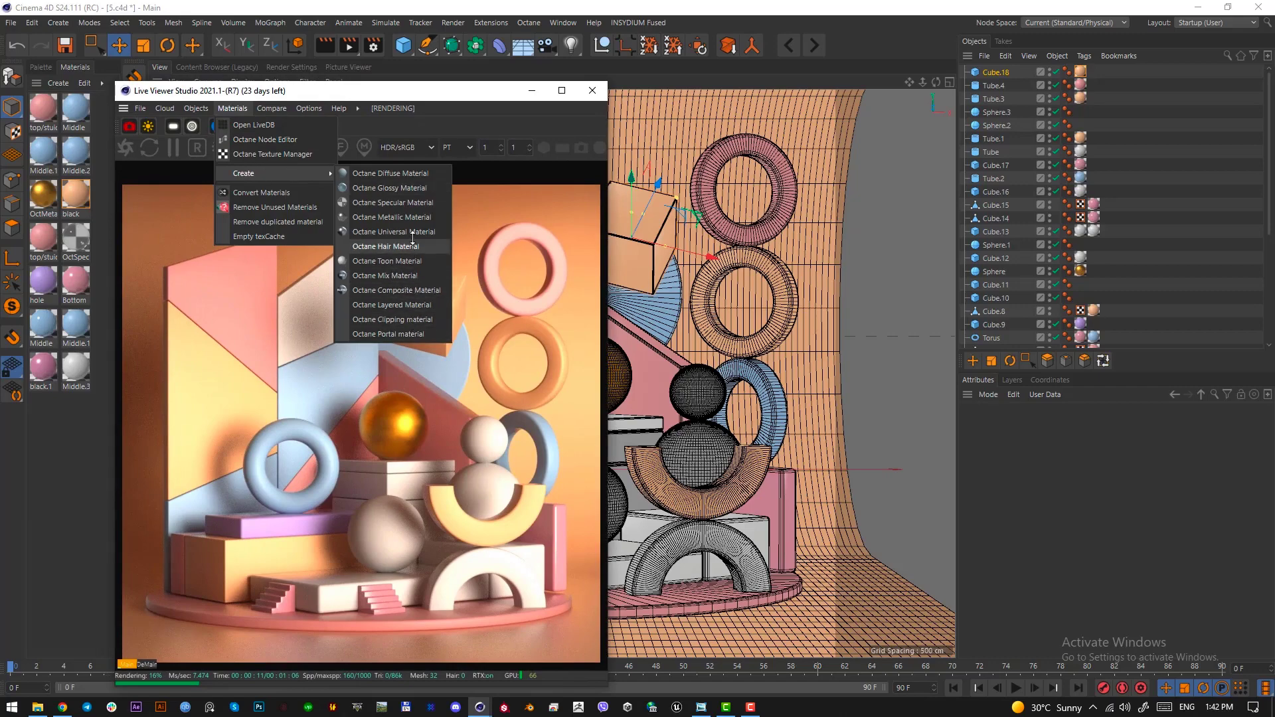
{"action": "key", "text": "Escape"}
{"action": "left_click_drag", "start_coordinate": [381, 94], "coordinate": [0, 94]}
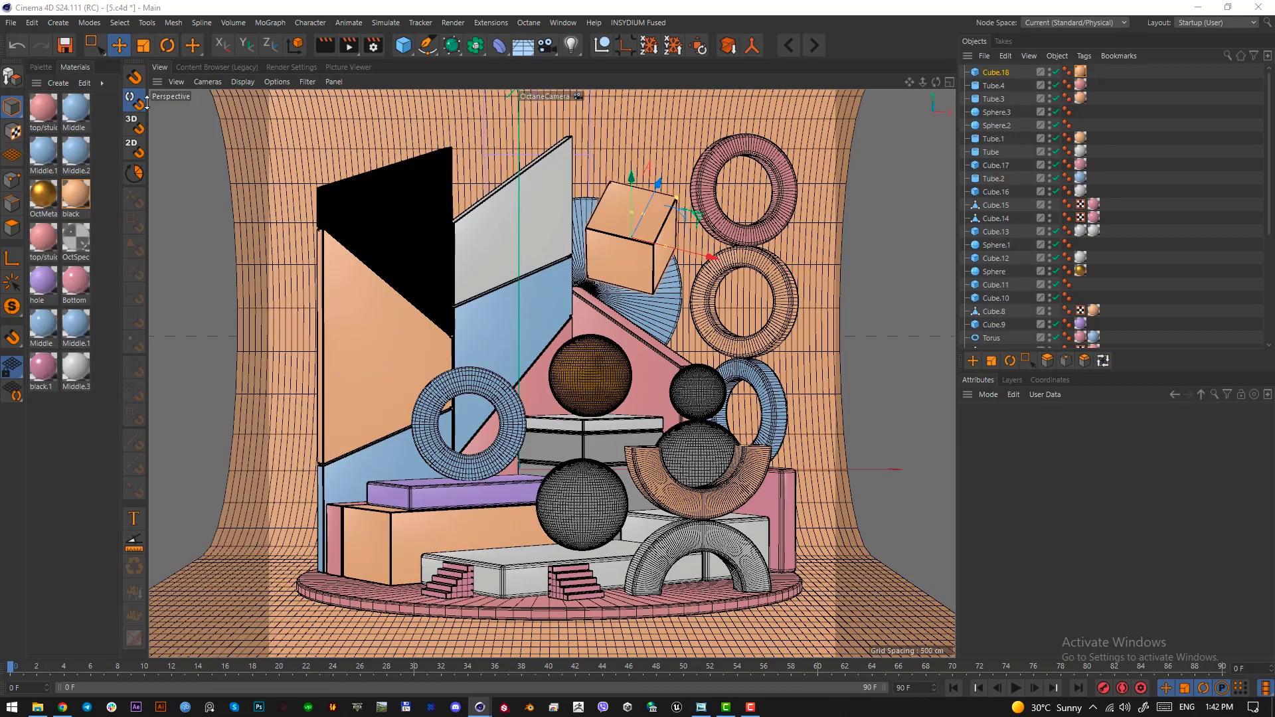
Set the roughness float of the new metallic material to about 0.24.
{"action": "left_click", "coordinate": [39, 107]}
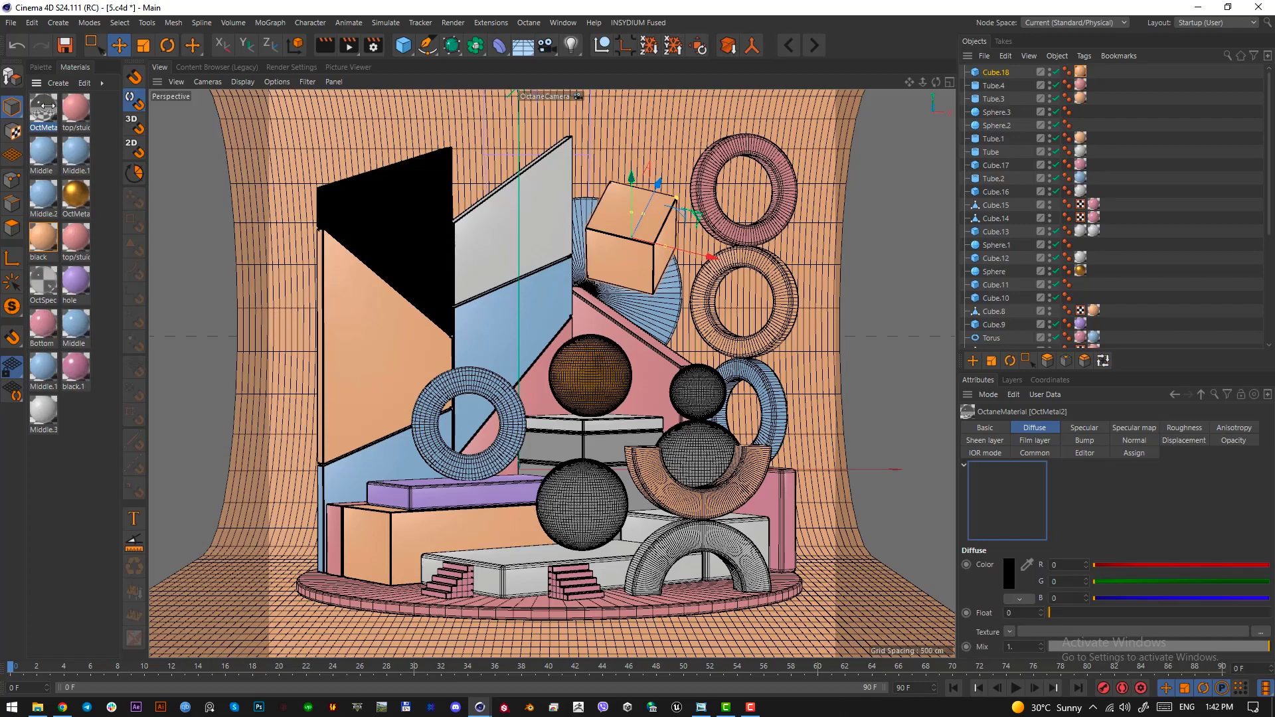
{"action": "double_click", "coordinate": [43, 106]}
{"action": "left_click", "coordinate": [146, 404]}
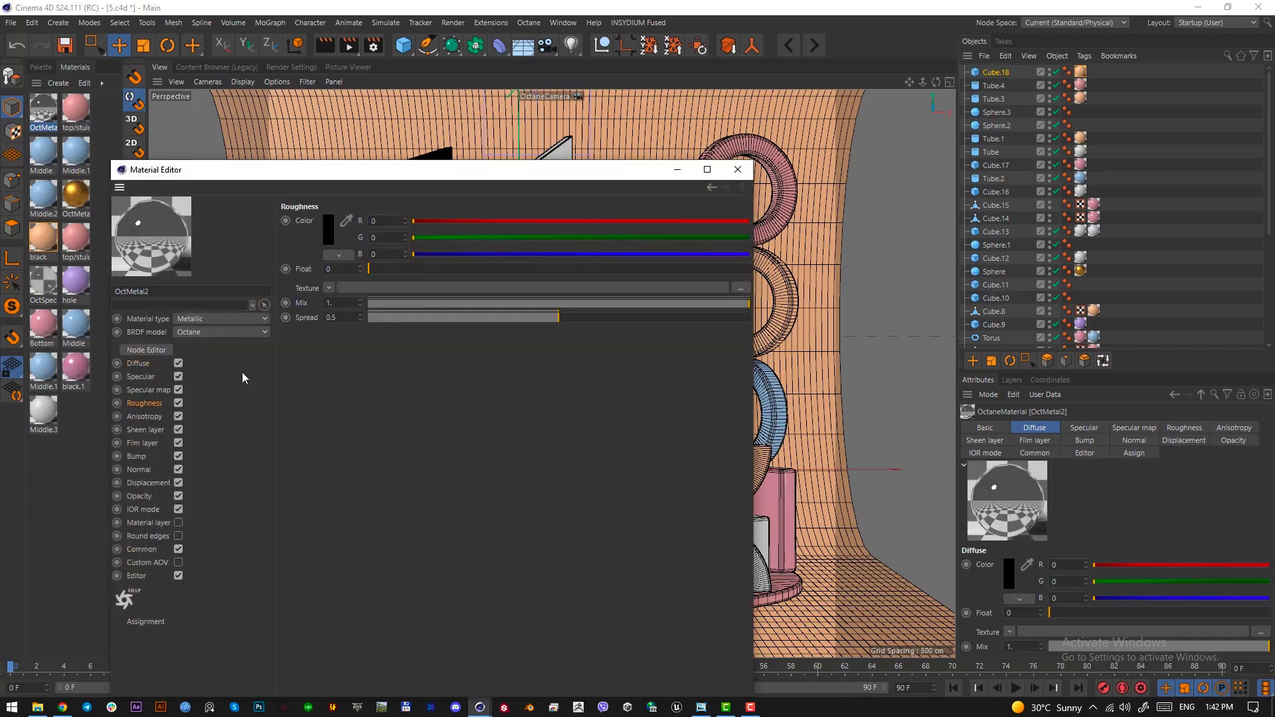
{"action": "left_click", "coordinate": [460, 269]}
Assign an Octane ImageTexture to the metallic material's roughness and open the texture's shader settings.
{"action": "left_click", "coordinate": [329, 288]}
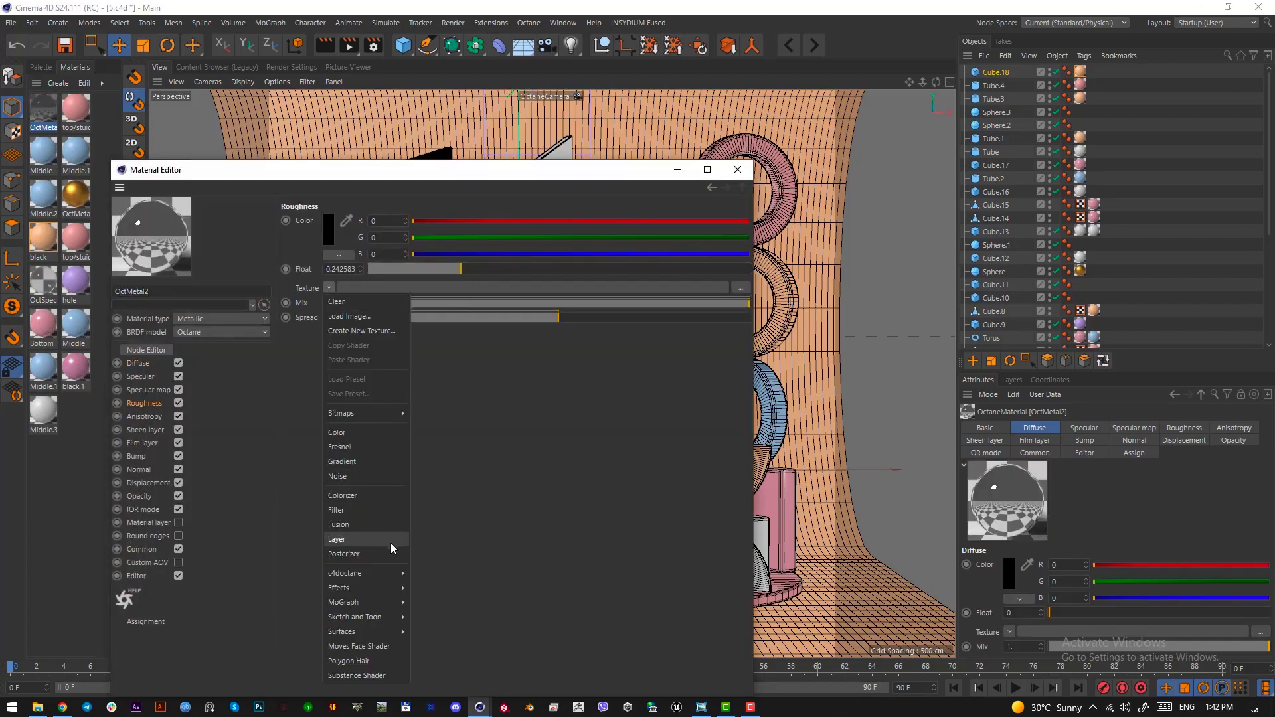
{"action": "mouse_move", "coordinate": [362, 573]}
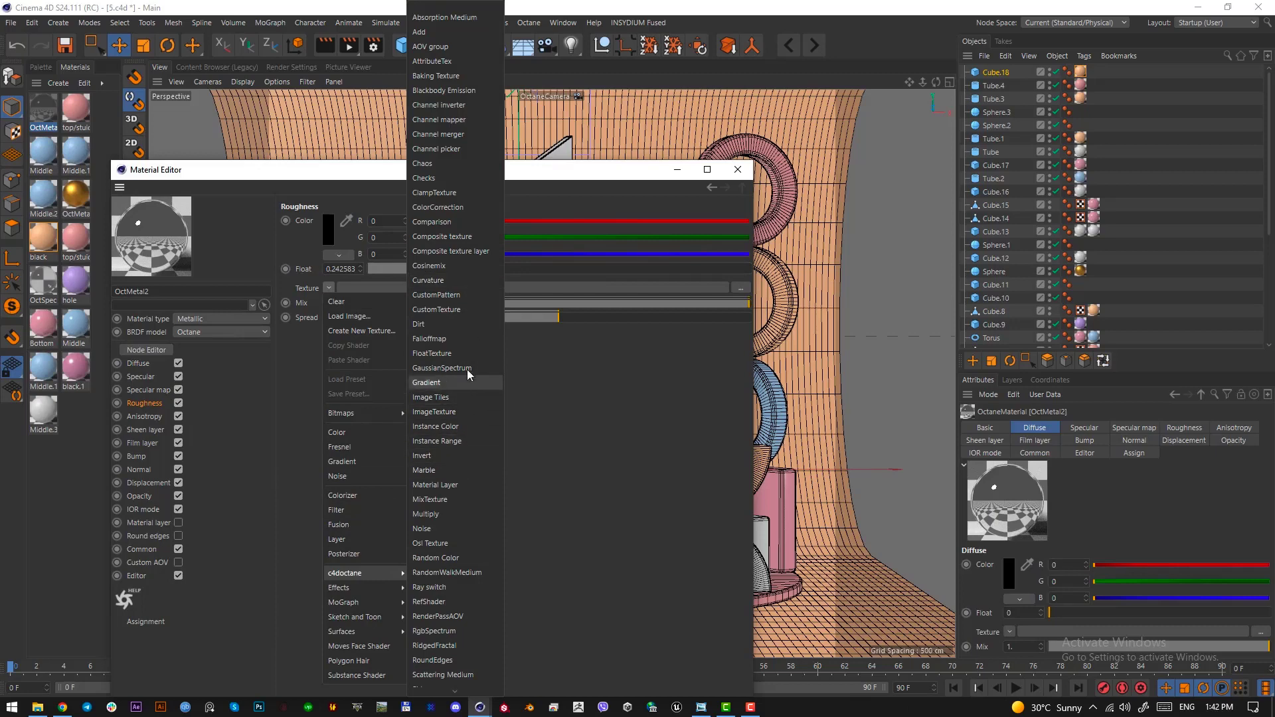
{"action": "left_click", "coordinate": [466, 412]}
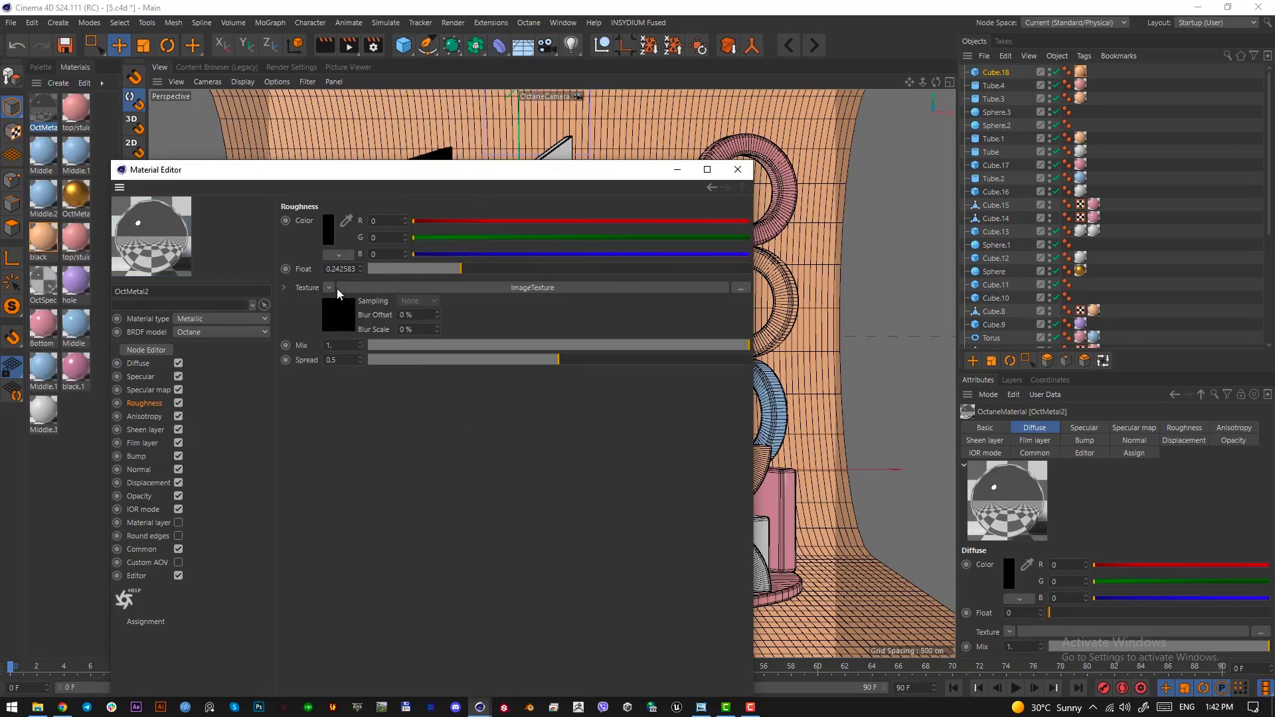
{"action": "left_click", "coordinate": [336, 315]}
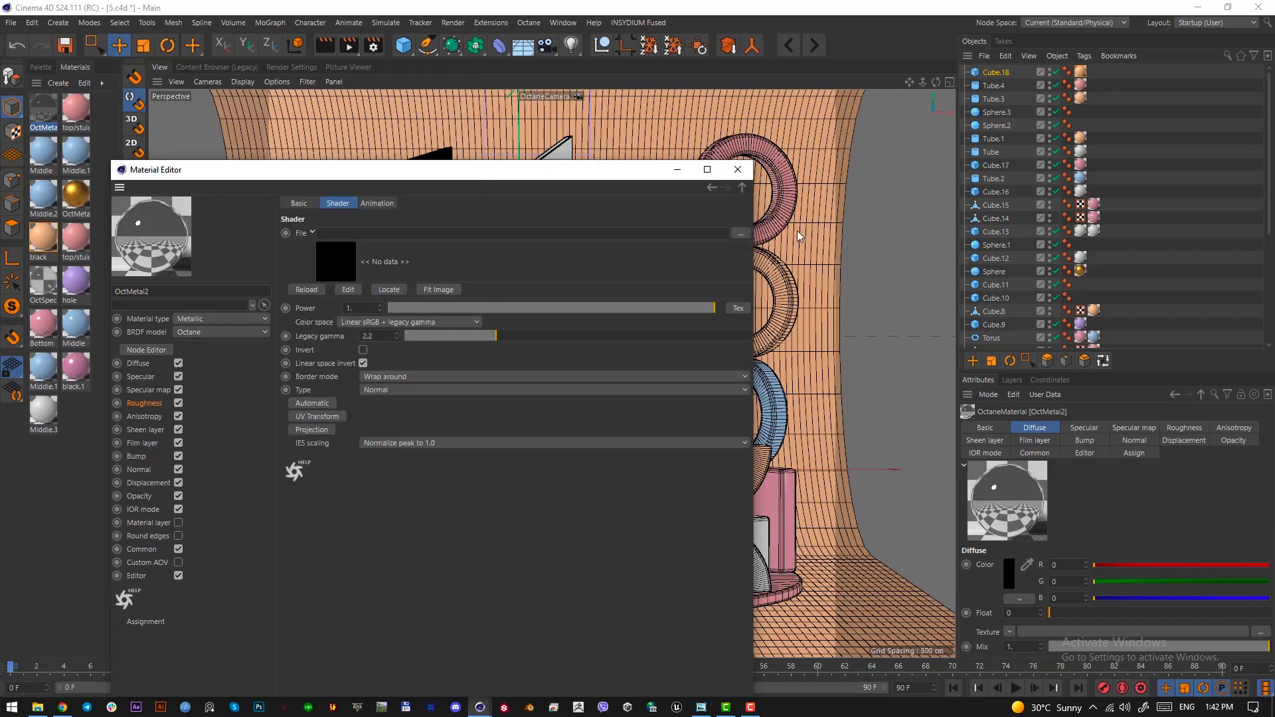
Load zomax-net_fingerprints-smudge_8k.jpg from the TEXTURES folder into the roughness ImageTexture.
{"action": "left_click", "coordinate": [739, 233]}
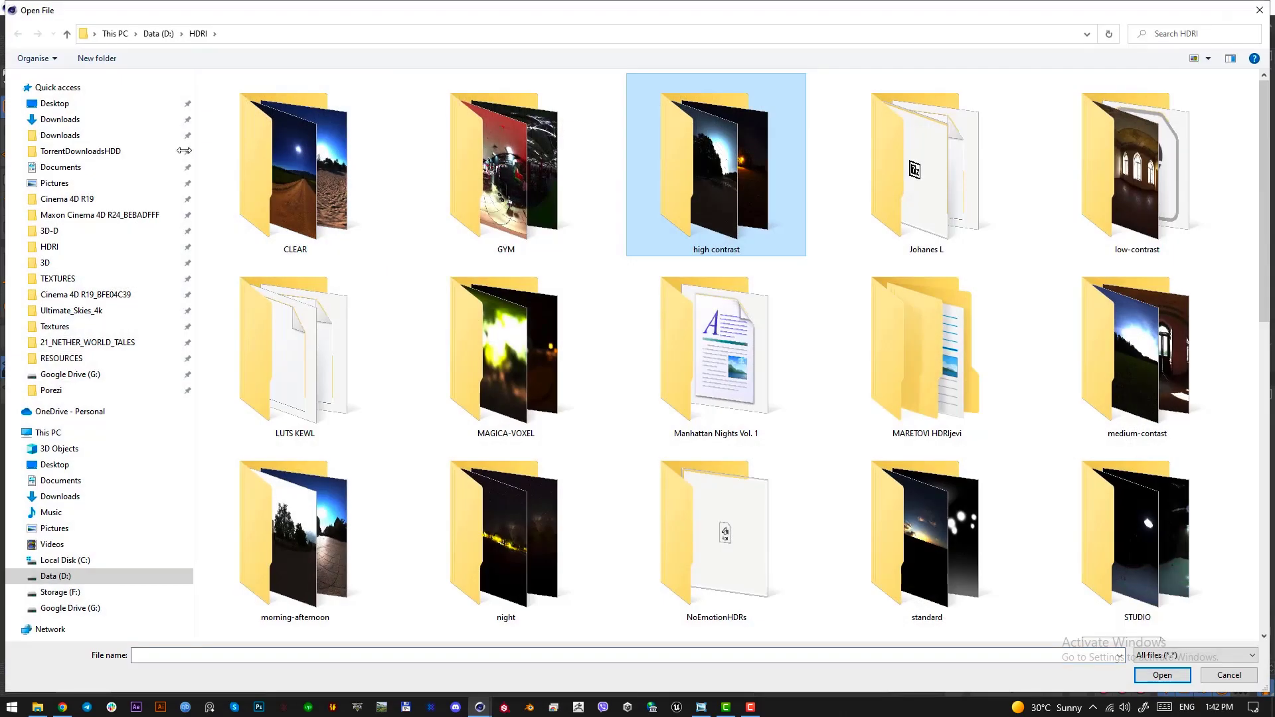
{"action": "left_click", "coordinate": [58, 278]}
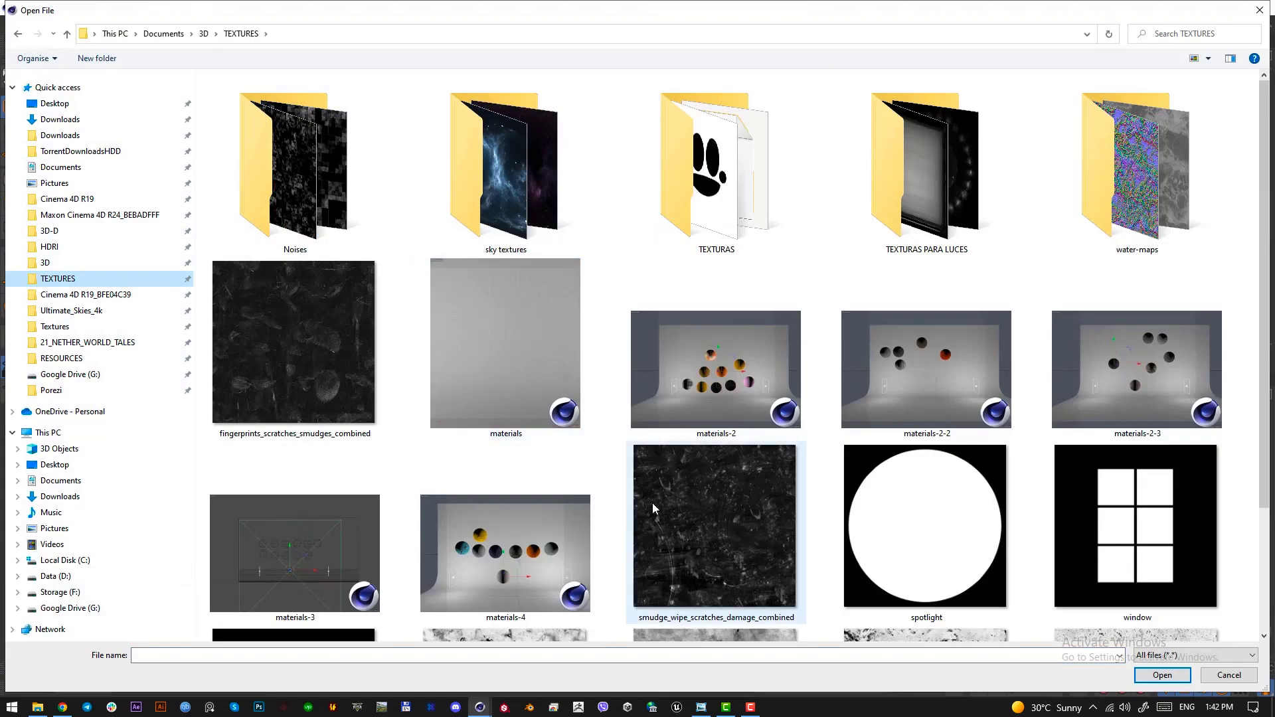
{"action": "scroll", "coordinate": [710, 526], "scroll_direction": "down", "scroll_amount": 2}
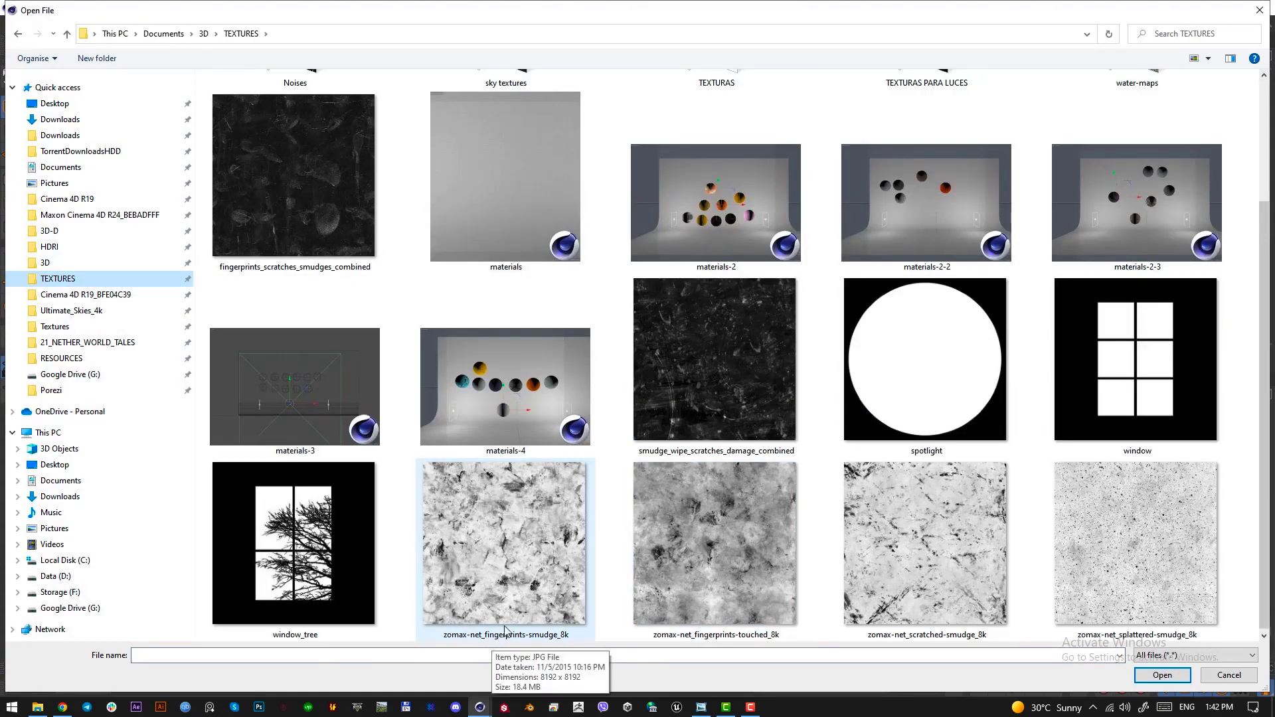
{"action": "double_click", "coordinate": [524, 573]}
{"action": "left_click", "coordinate": [732, 414]}
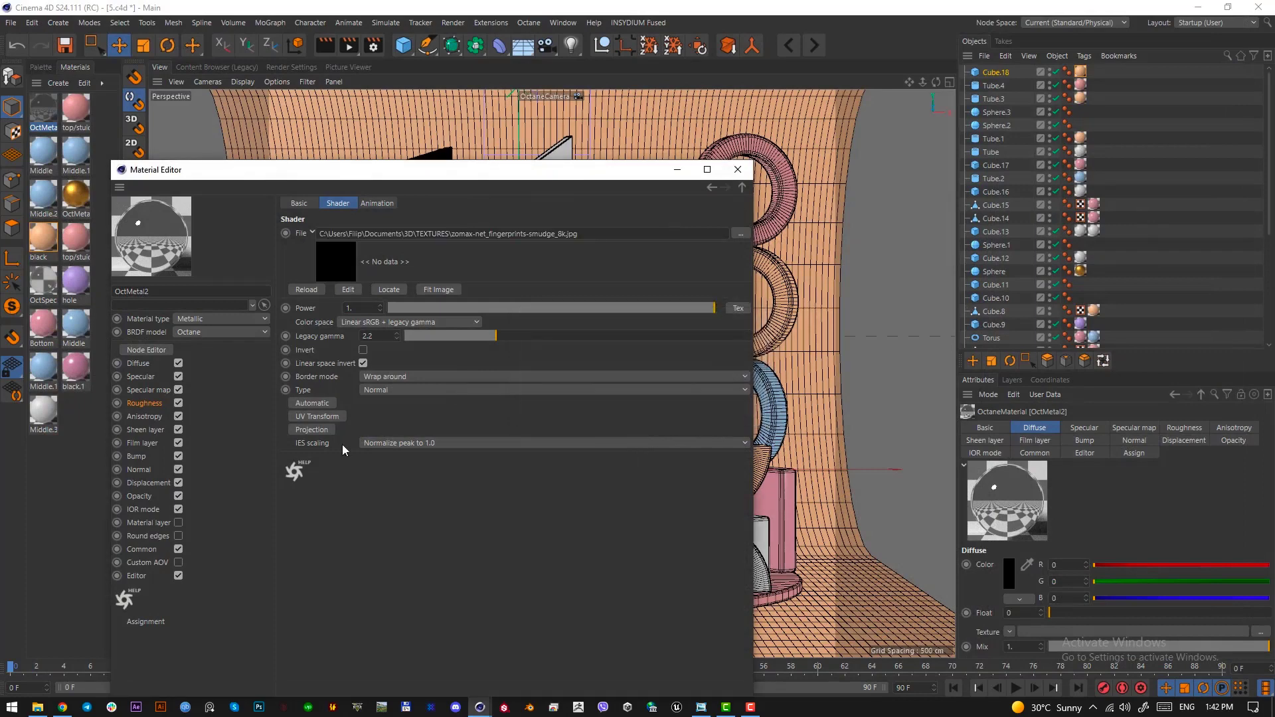
Close the material settings and apply the metallic "OctMetal2" material to the lower central sphere above the white podium.
{"action": "left_click_drag", "start_coordinate": [216, 171], "coordinate": [539, 140]}
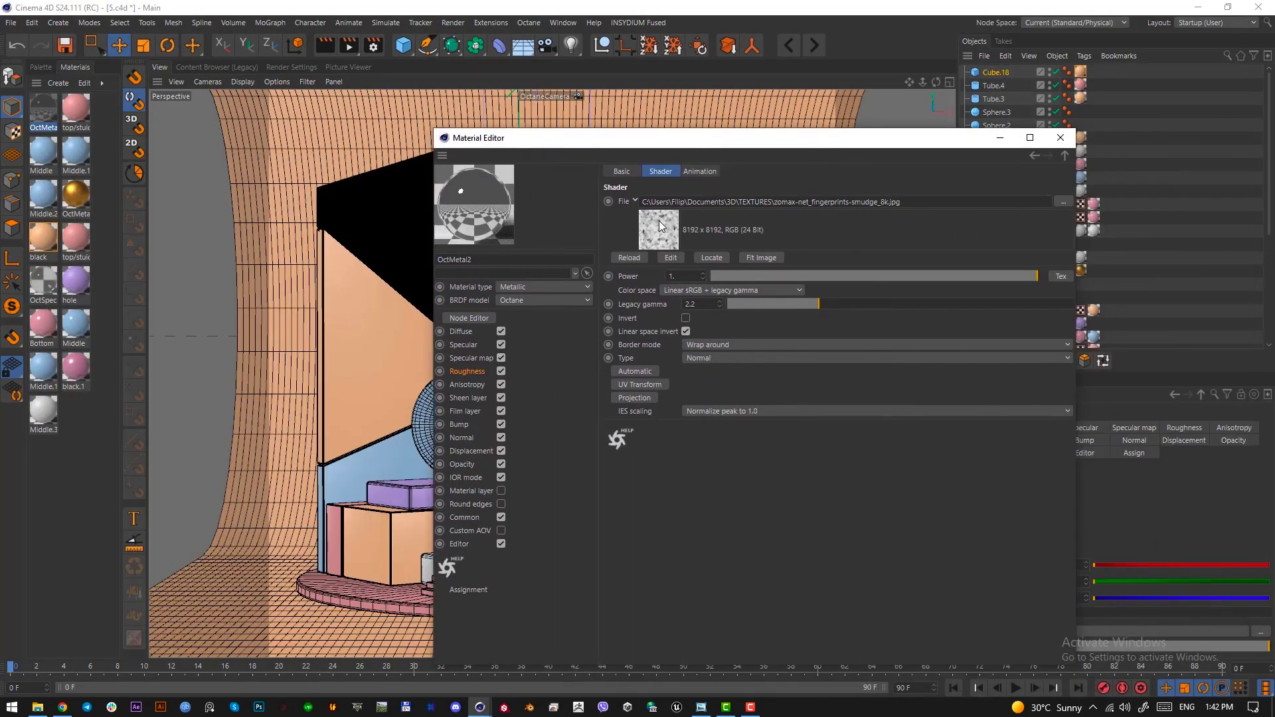
{"action": "left_click", "coordinate": [1061, 138]}
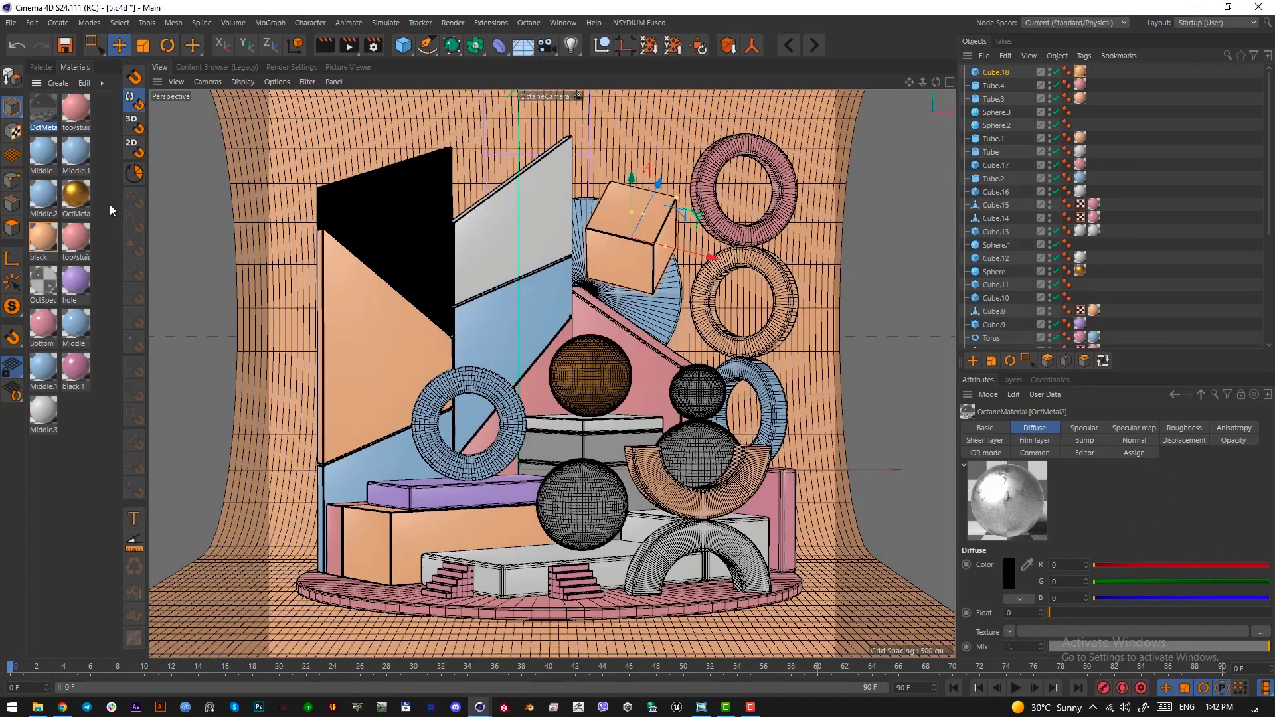
{"action": "left_click_drag", "start_coordinate": [52, 113], "coordinate": [613, 517]}
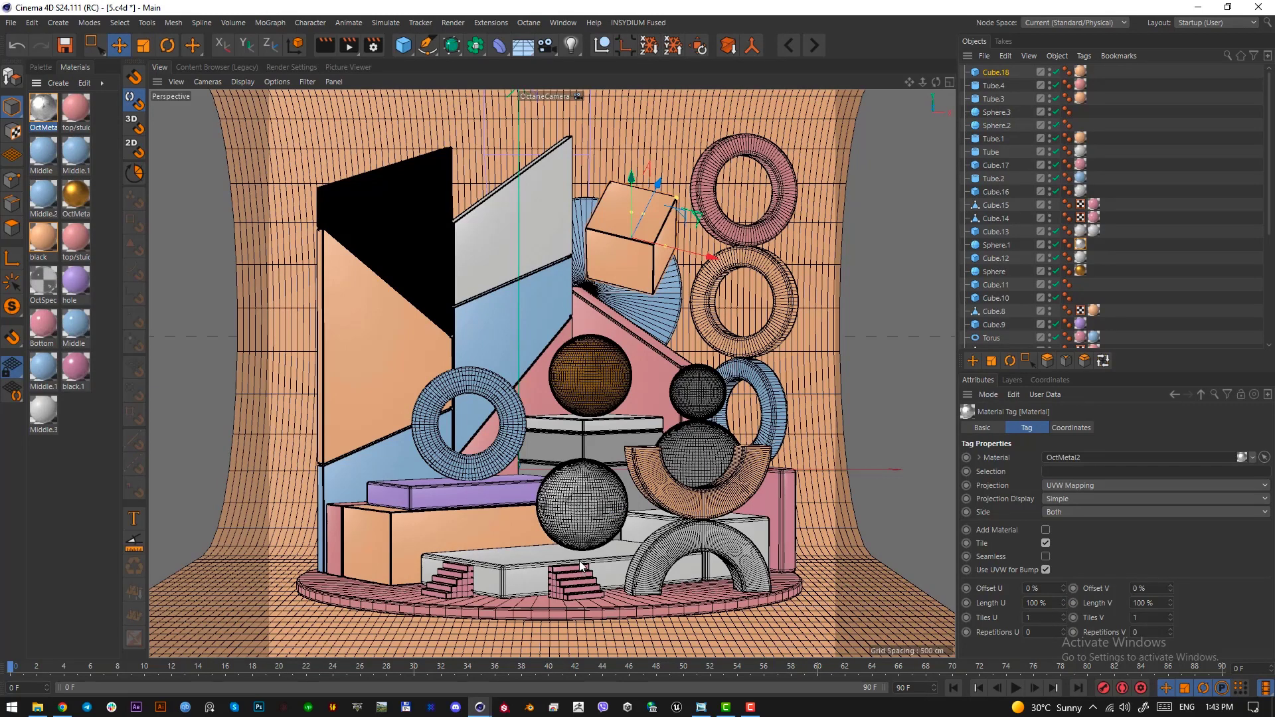
Open OctMetal2 in the Octane Node Editor, solo its ImageTexture node and examine the smudge pattern on the sphere in the Live Viewer.
{"action": "double_click", "coordinate": [53, 123]}
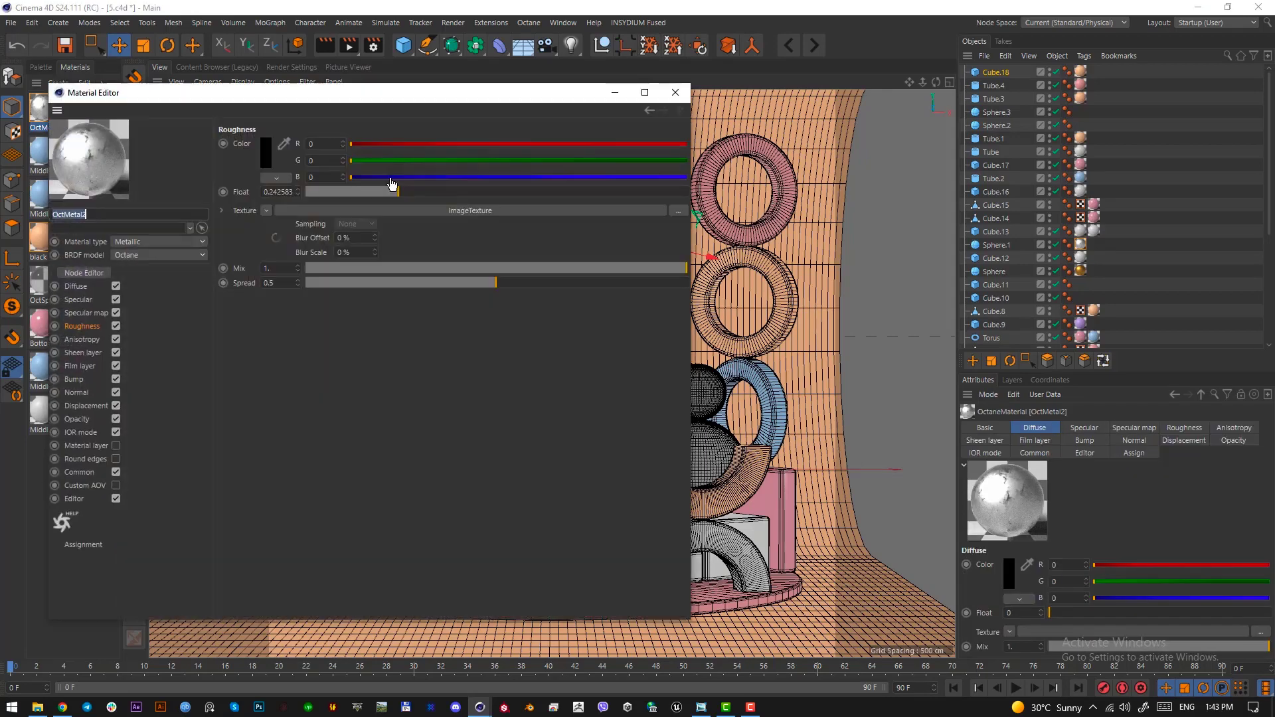
{"action": "left_click_drag", "start_coordinate": [372, 92], "coordinate": [25, 92]}
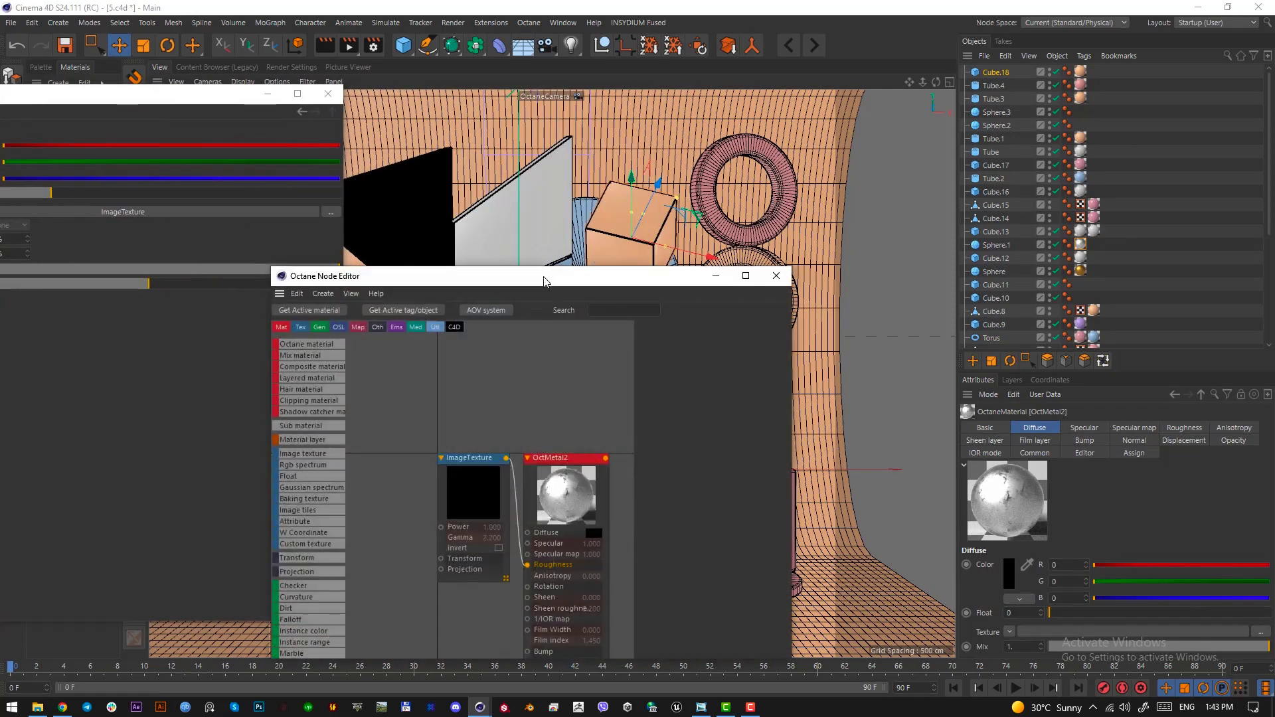
{"action": "left_click_drag", "start_coordinate": [544, 277], "coordinate": [399, 157]}
{"action": "left_click", "coordinate": [321, 372]}
{"action": "right_click", "coordinate": [321, 371]}
{"action": "left_click", "coordinate": [329, 377]}
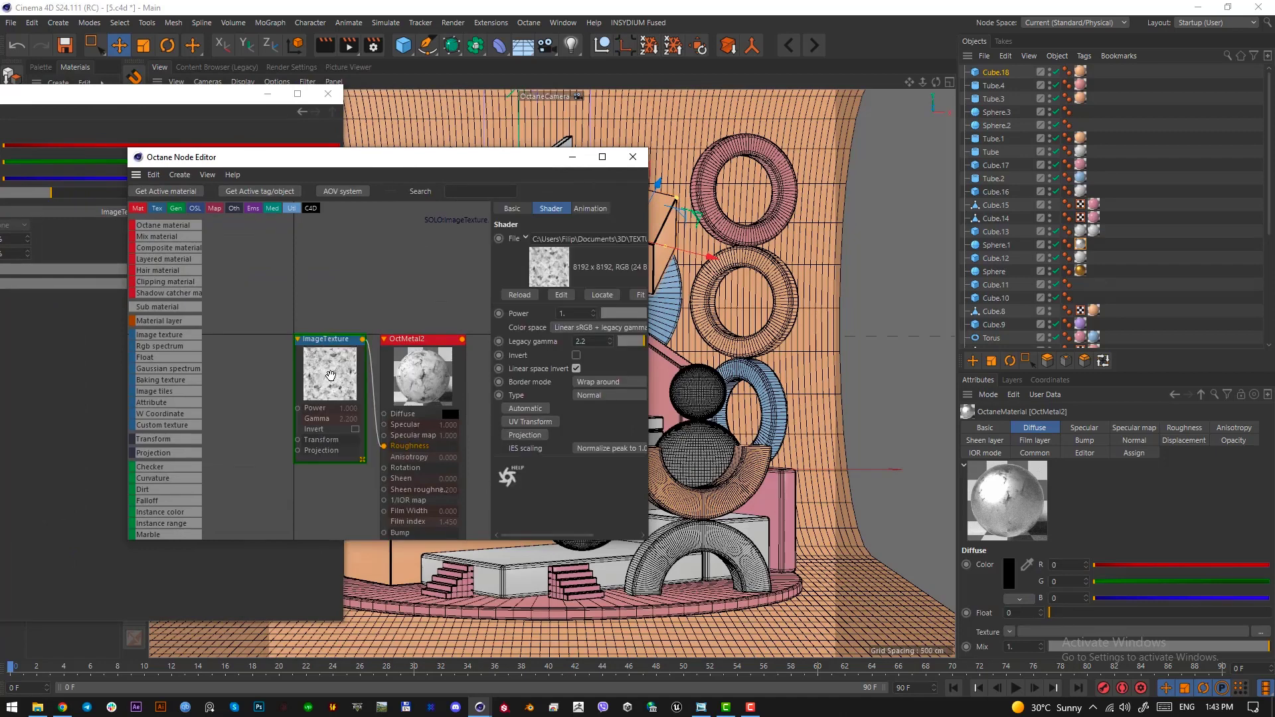
{"action": "left_click_drag", "start_coordinate": [0, 133], "coordinate": [1091, 125]}
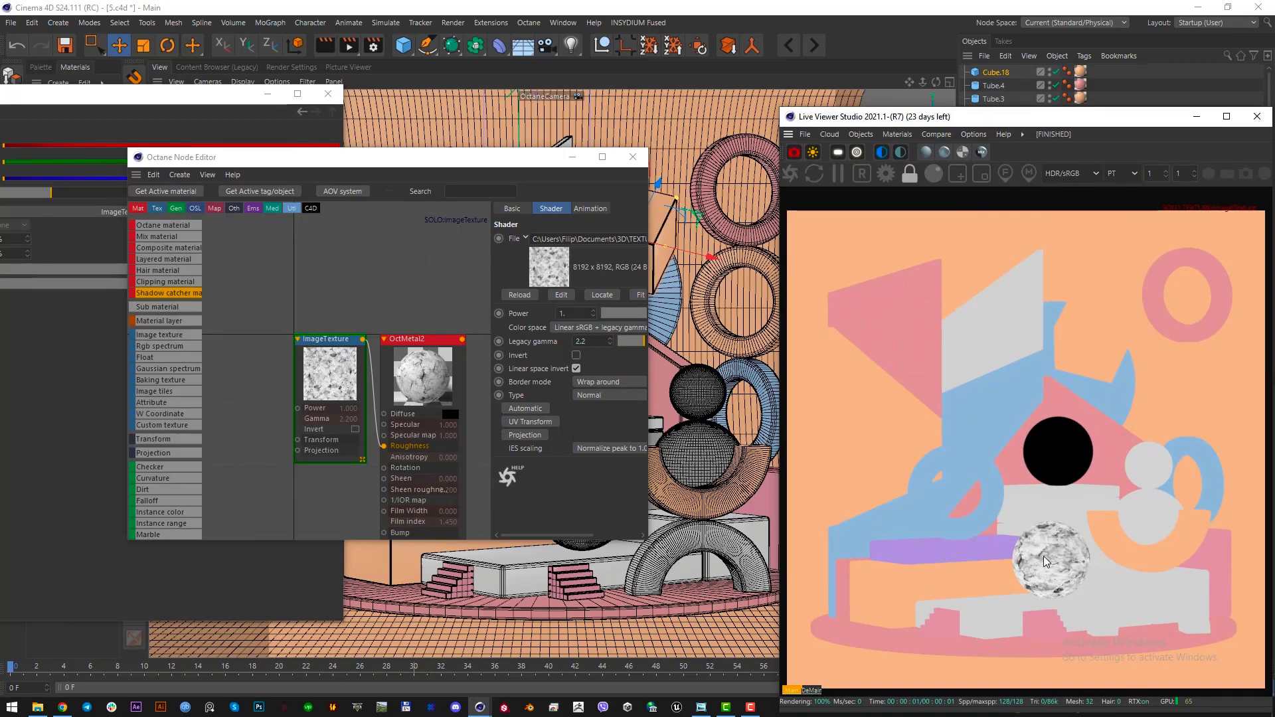
{"action": "left_click_drag", "start_coordinate": [1025, 119], "coordinate": [623, 98]}
{"action": "left_click", "coordinate": [857, 95]}
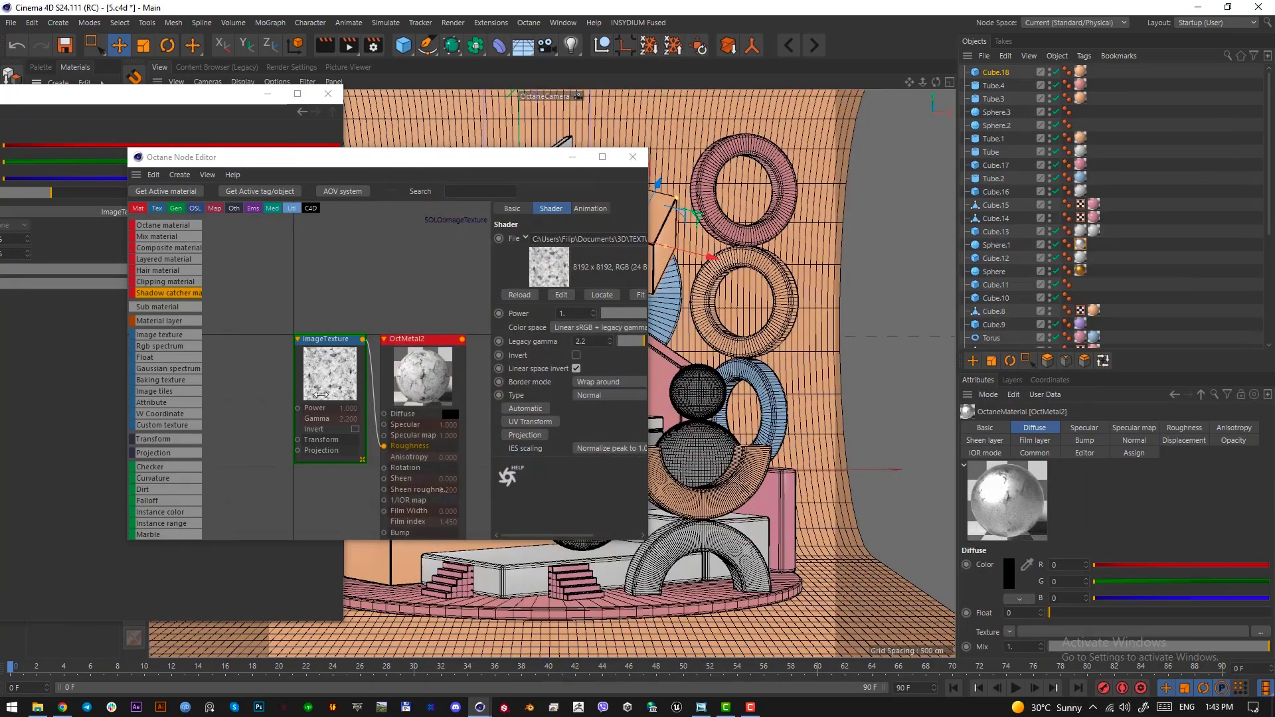
Turn off the ImageTexture node's solo, check the metallic sphere in the Live Viewer and close the material editing windows.
{"action": "right_click", "coordinate": [329, 376]}
{"action": "left_click", "coordinate": [346, 385]}
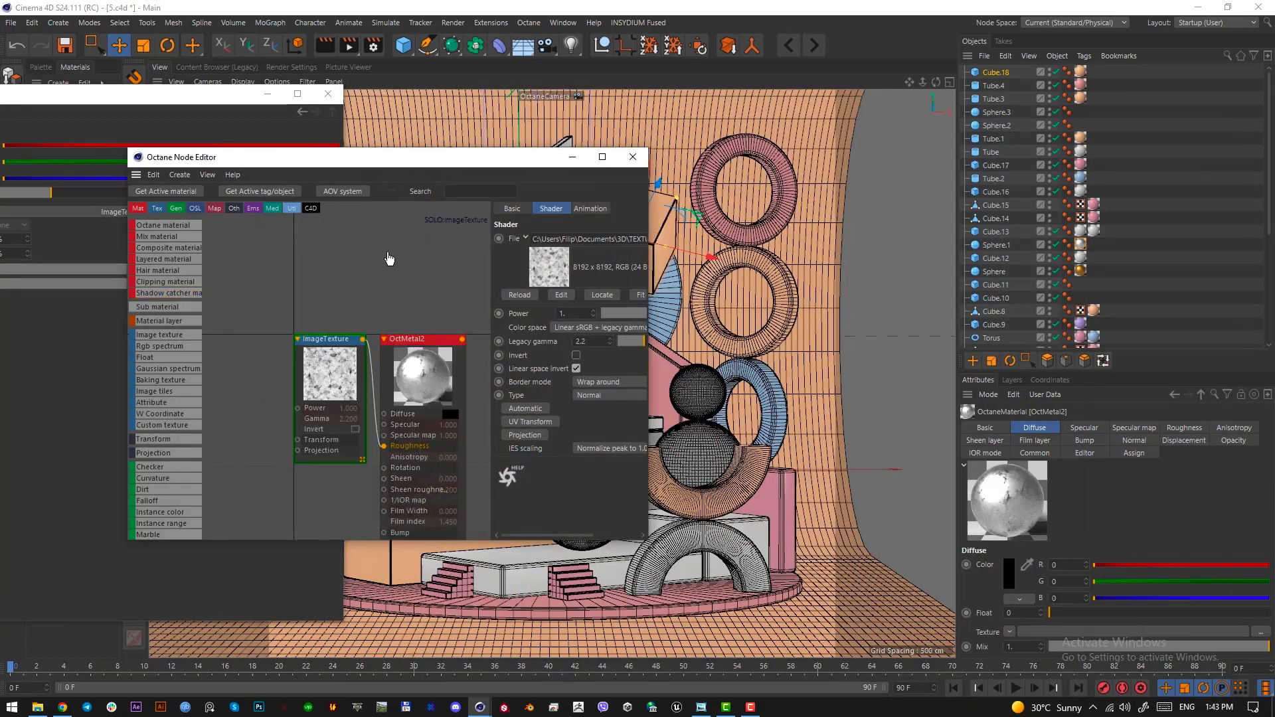
{"action": "left_click", "coordinate": [633, 158]}
{"action": "left_click", "coordinate": [529, 24]}
{"action": "left_click", "coordinate": [551, 59]}
{"action": "left_click_drag", "start_coordinate": [560, 101], "coordinate": [0, 108]}
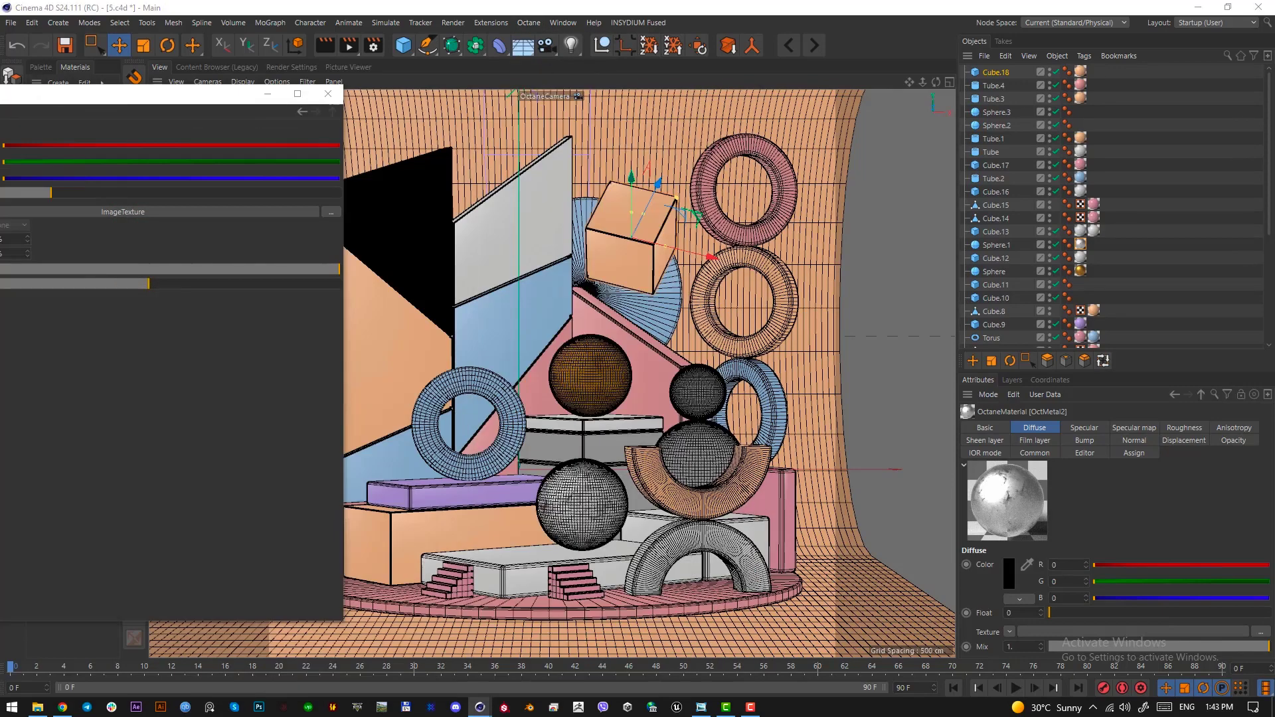
{"action": "left_click", "coordinate": [328, 94]}
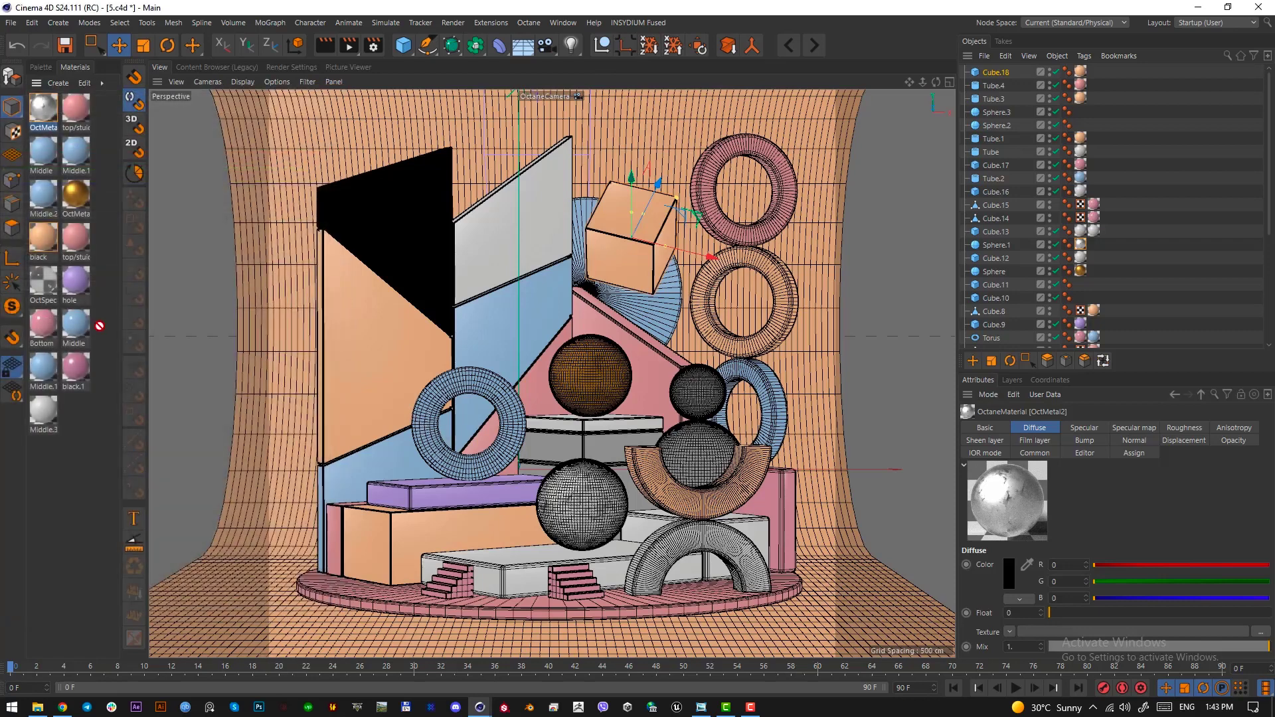
Apply pink "Bottom" to the sphere in the upturned half ring, and pink "top/stuidio" plus orange "black" to the small sphere above it.
{"action": "left_click_drag", "start_coordinate": [98, 325], "coordinate": [704, 461]}
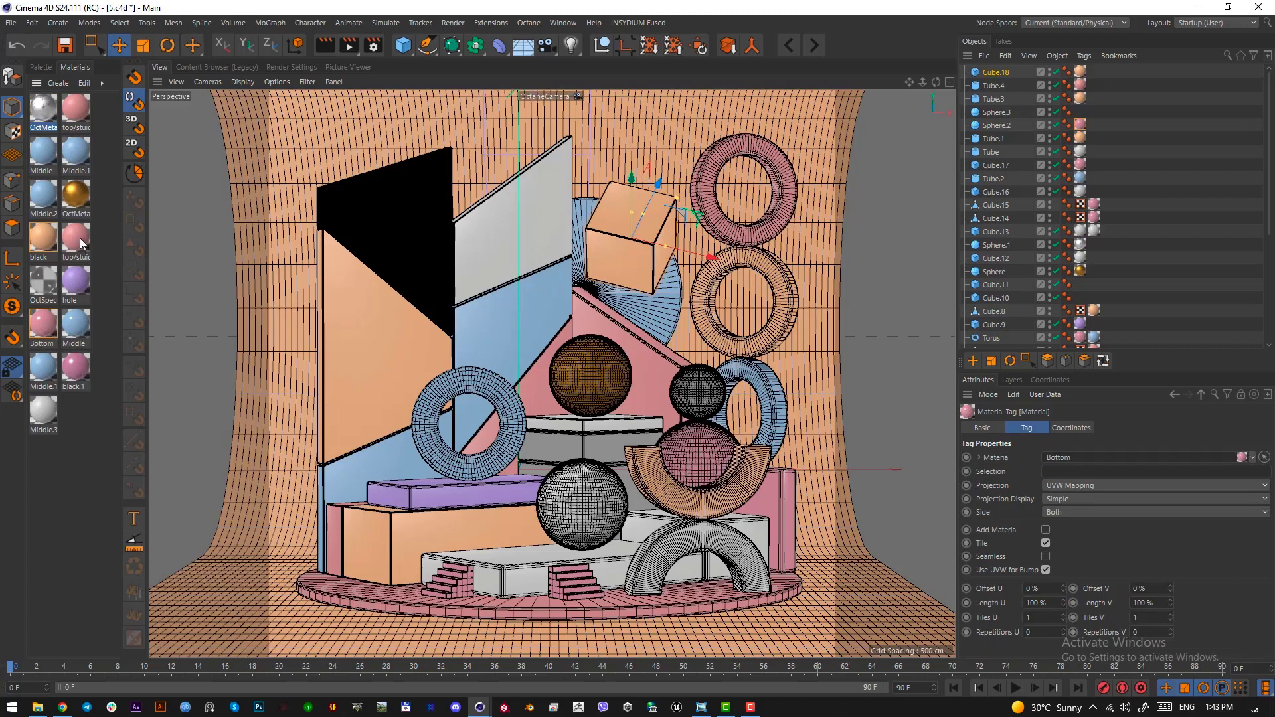
{"action": "left_click_drag", "start_coordinate": [80, 237], "coordinate": [715, 404]}
{"action": "left_click_drag", "start_coordinate": [43, 238], "coordinate": [589, 349]}
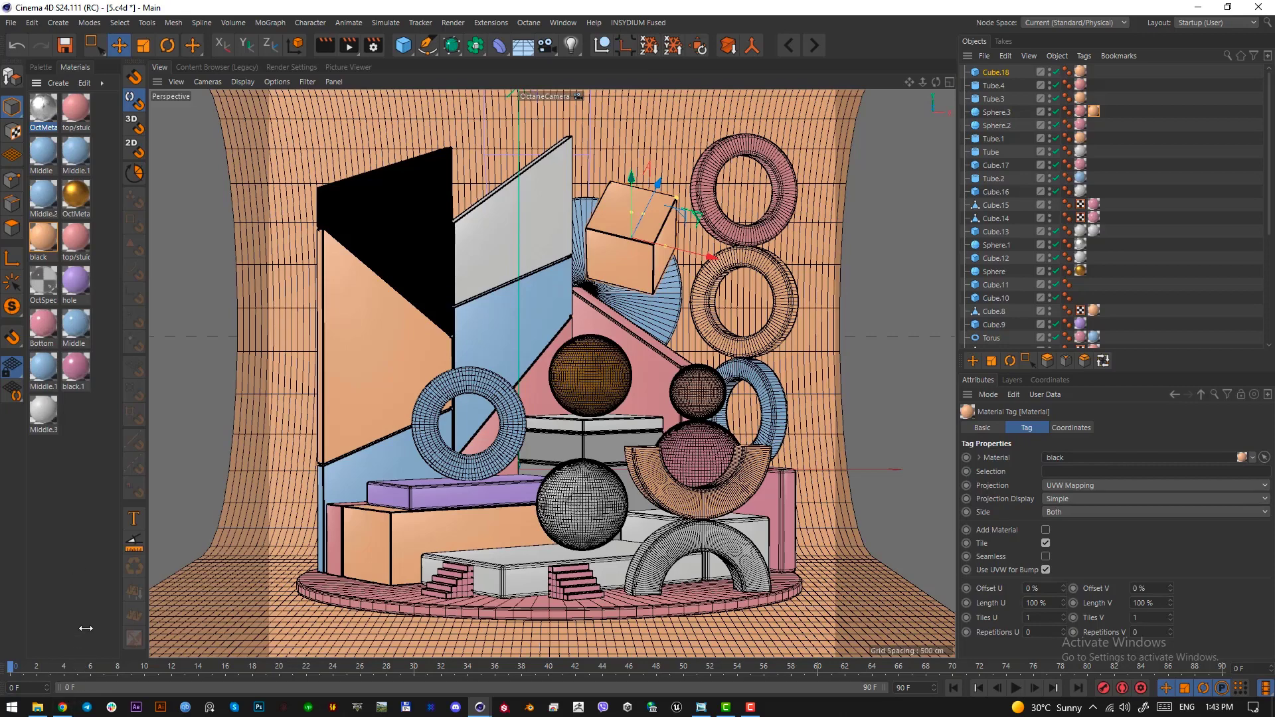
Switch to the Chrome browser and search Google in a new tab for "marble texture", refined to "marble texture pbr".
{"action": "left_click", "coordinate": [62, 708]}
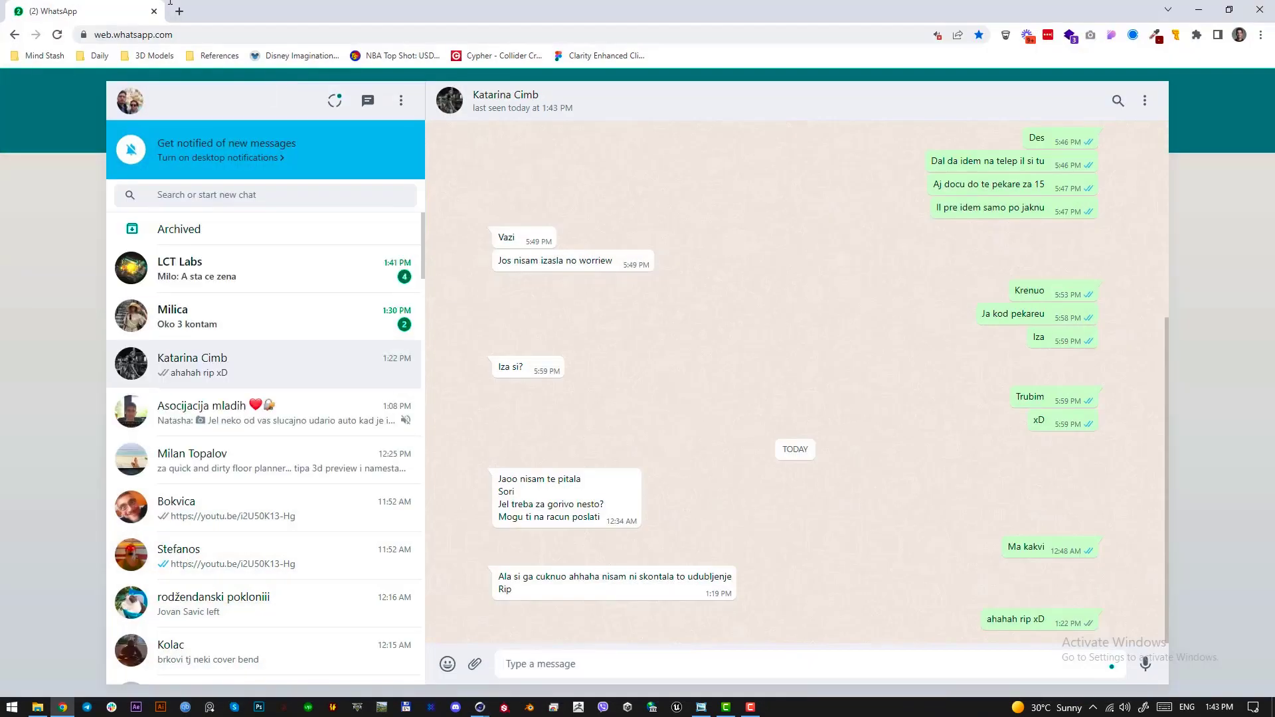
{"action": "left_click", "coordinate": [180, 8]}
{"action": "type", "text": "marble texture"}
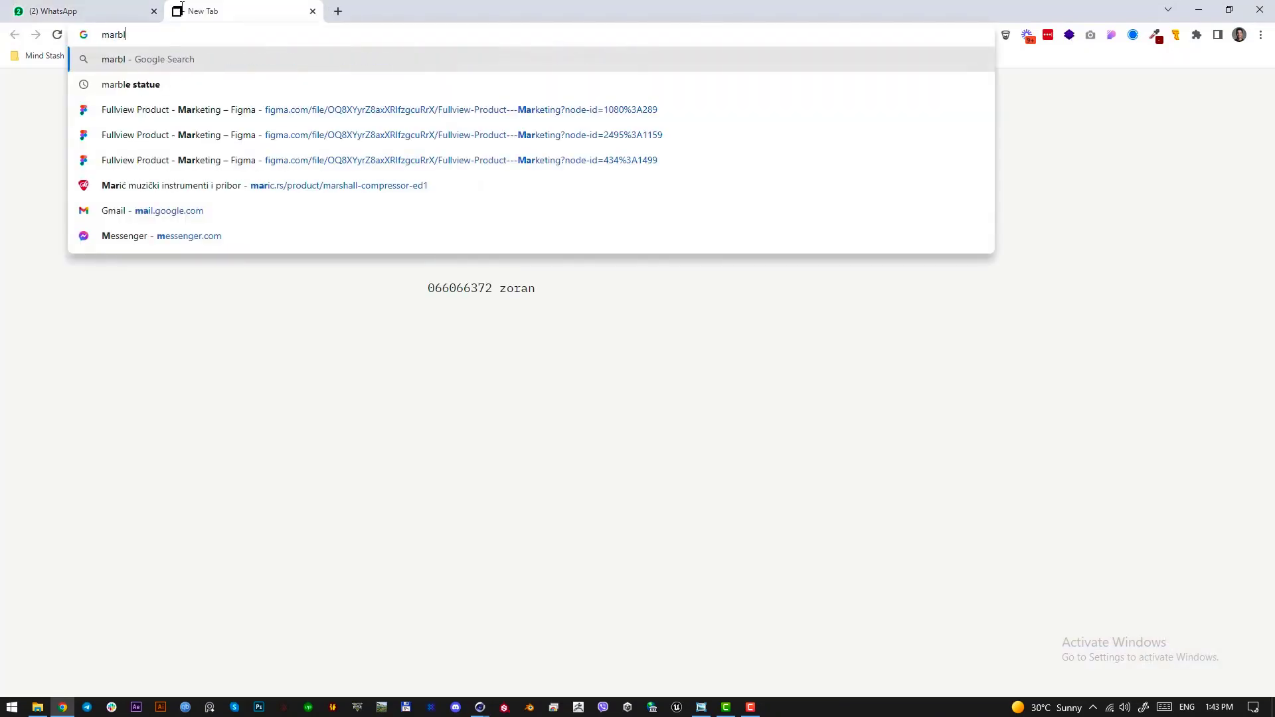
{"action": "key", "text": "Return"}
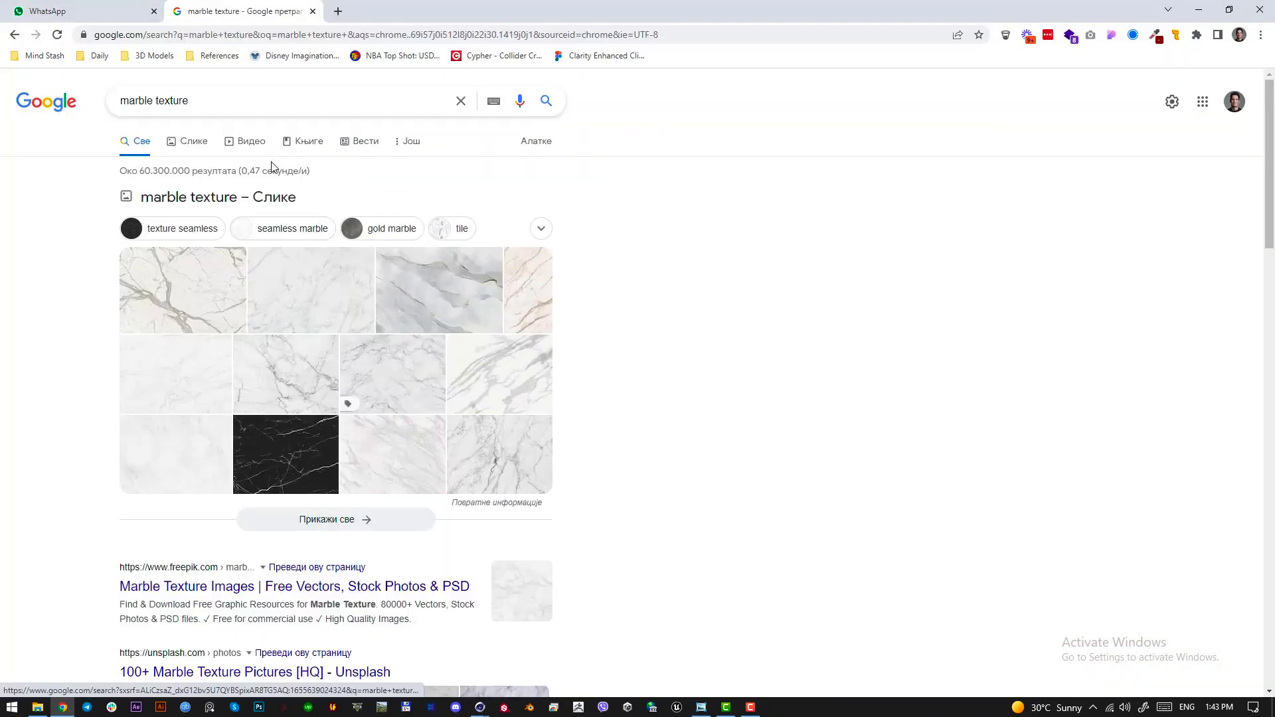
{"action": "left_click", "coordinate": [221, 103]}
{"action": "type", "text": "pb"}
{"action": "type", "text": "r"}
{"action": "key", "text": "Return"}
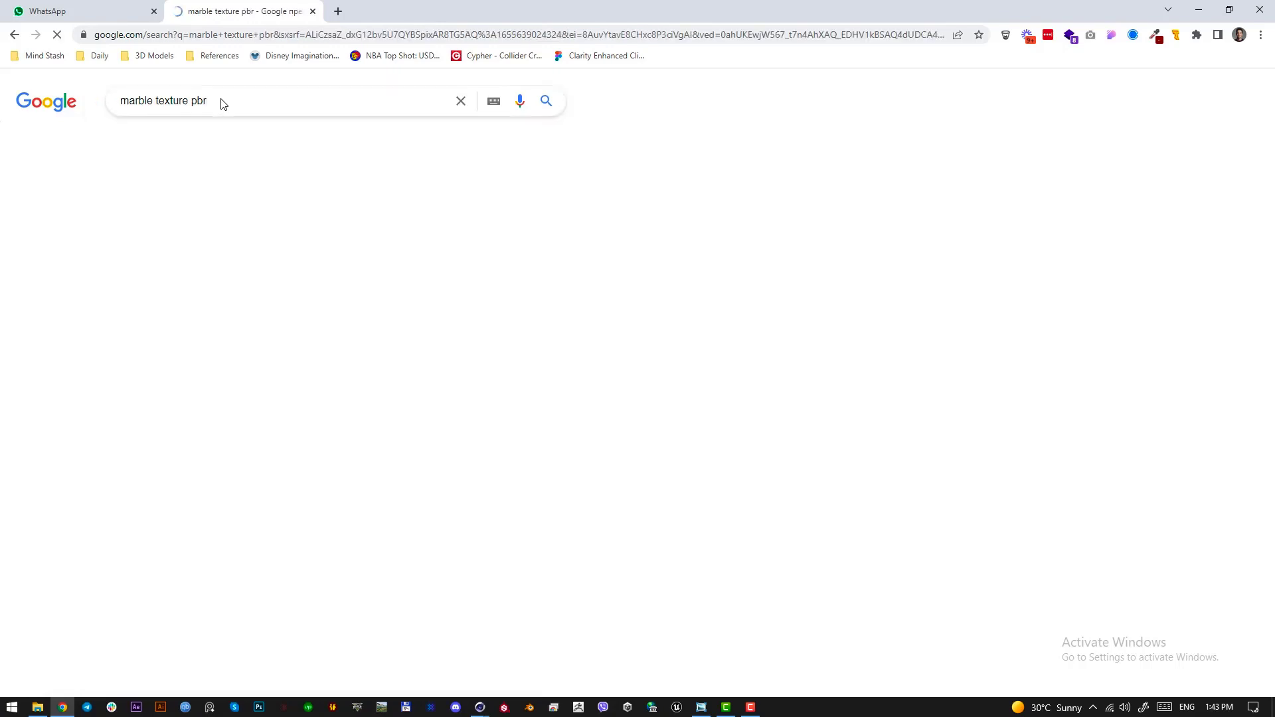
Open the sharetextures.com marble textures result in a new tab and switch to it.
{"action": "right_click", "coordinate": [234, 206]}
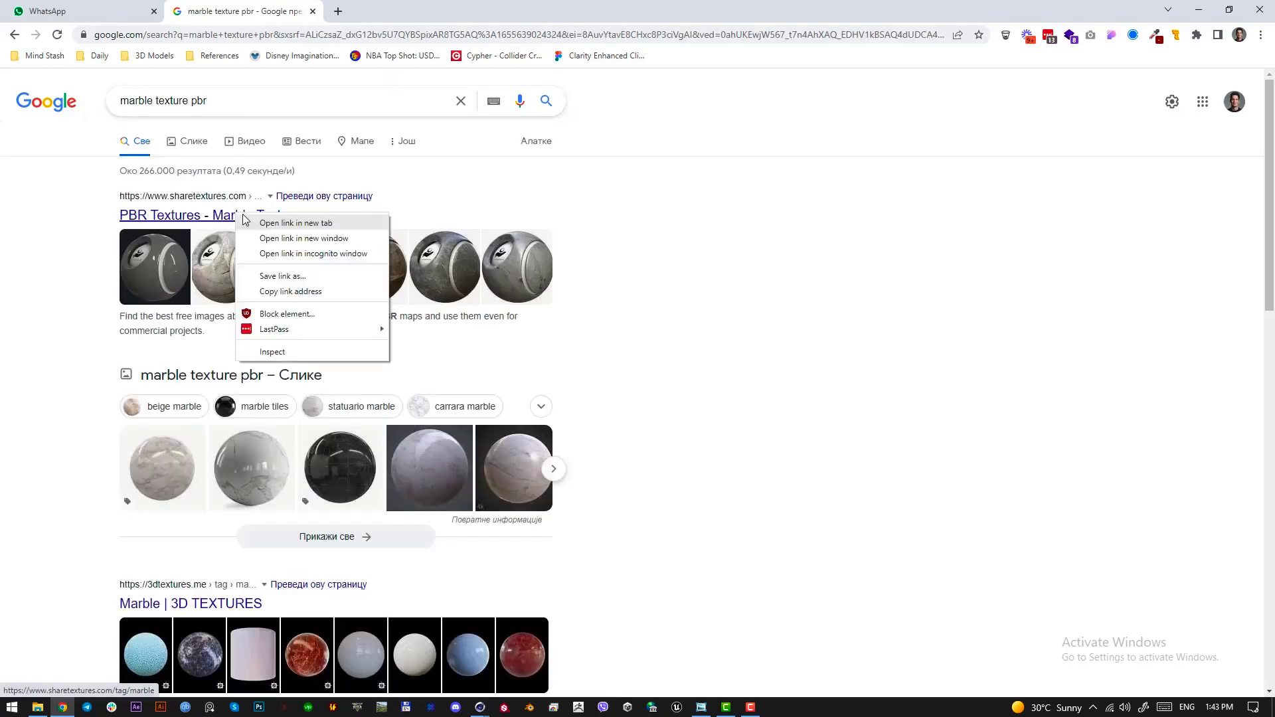
{"action": "left_click", "coordinate": [279, 222]}
{"action": "left_click", "coordinate": [399, 10]}
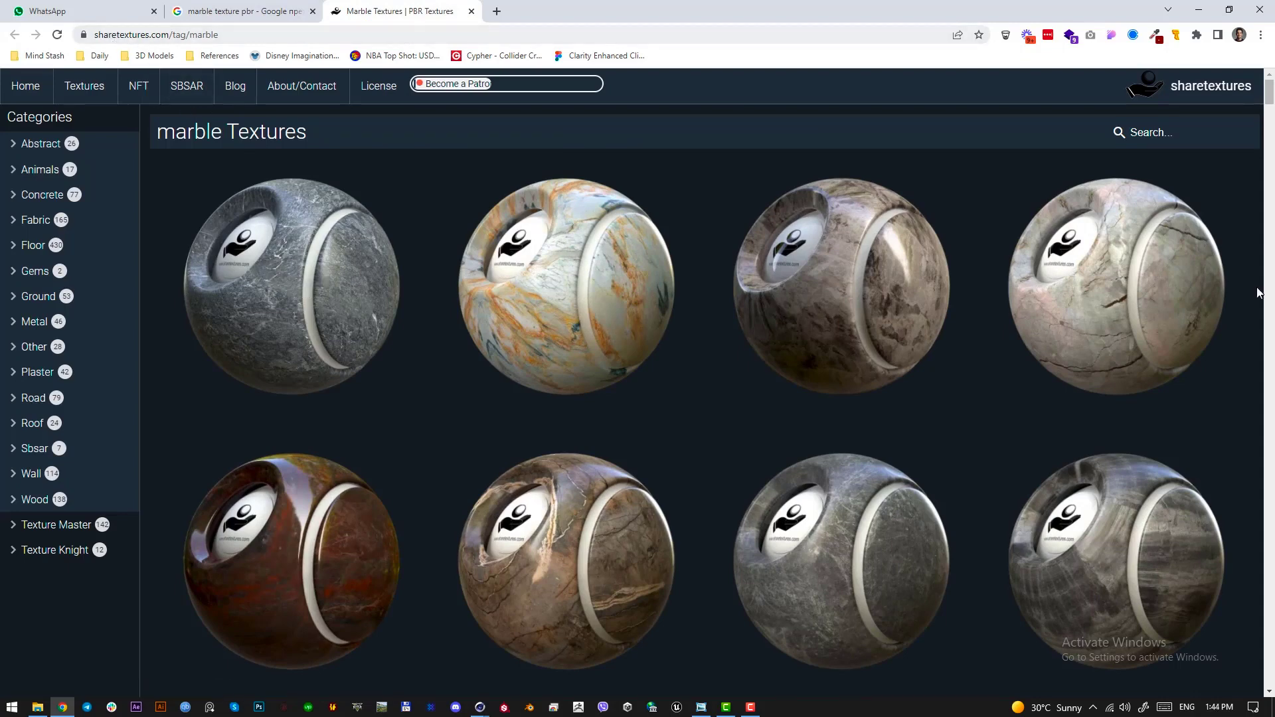
Browse the marble textures, open White Marble 3 and download its 2K version.
{"action": "scroll", "coordinate": [1218, 279], "scroll_direction": "down", "scroll_amount": 5}
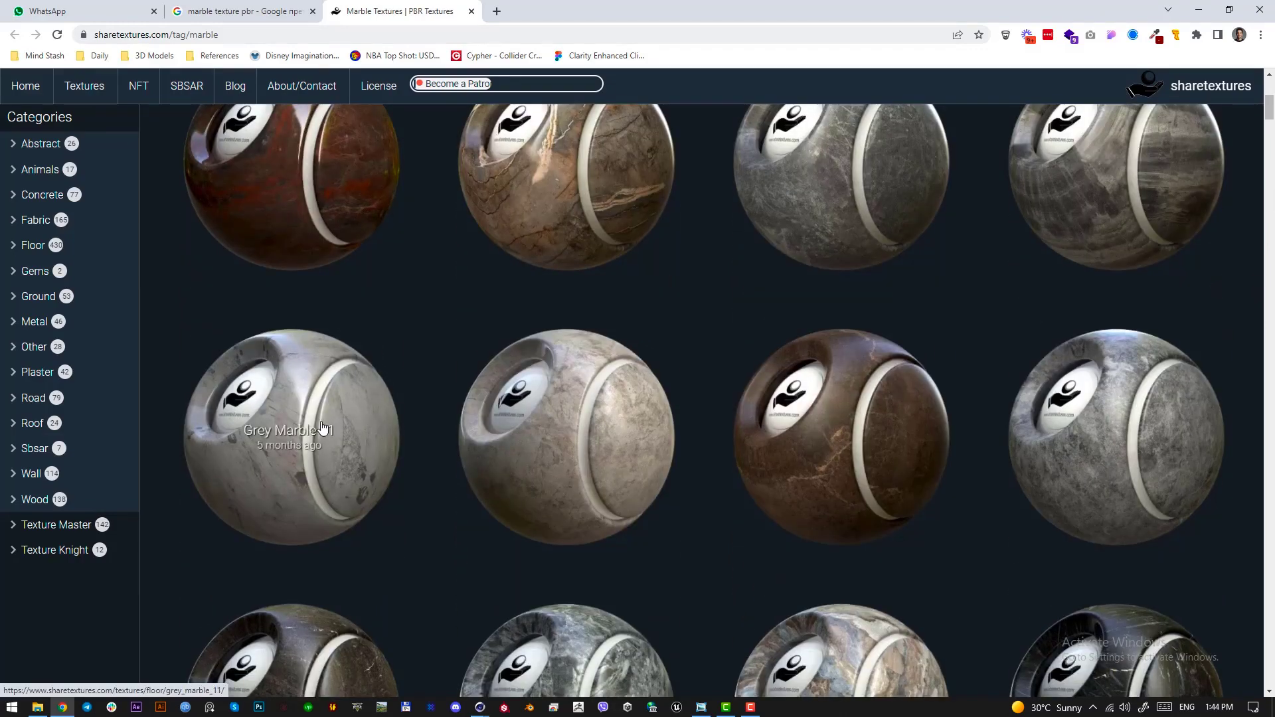
{"action": "scroll", "coordinate": [322, 428], "scroll_direction": "down", "scroll_amount": 5}
{"action": "scroll", "coordinate": [299, 429], "scroll_direction": "down", "scroll_amount": 15}
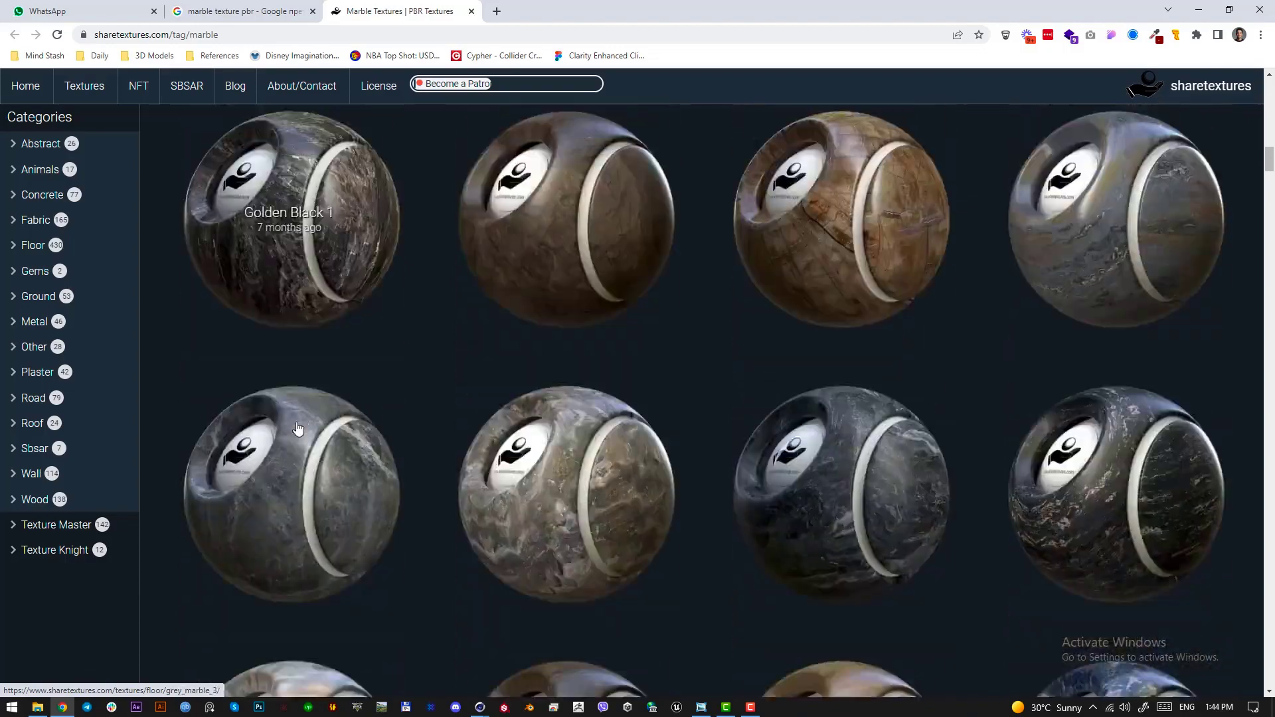
{"action": "scroll", "coordinate": [299, 428], "scroll_direction": "up", "scroll_amount": 10}
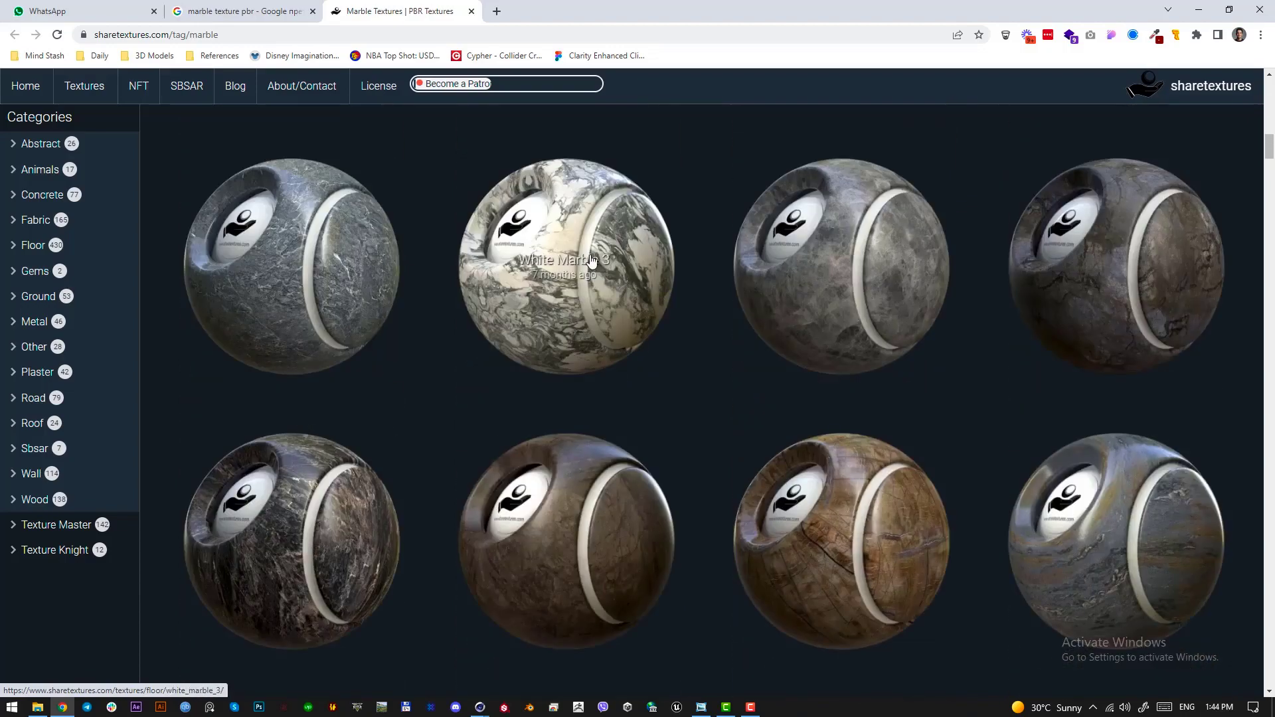
{"action": "left_click", "coordinate": [589, 390]}
{"action": "scroll", "coordinate": [591, 382], "scroll_direction": "down", "scroll_amount": 4}
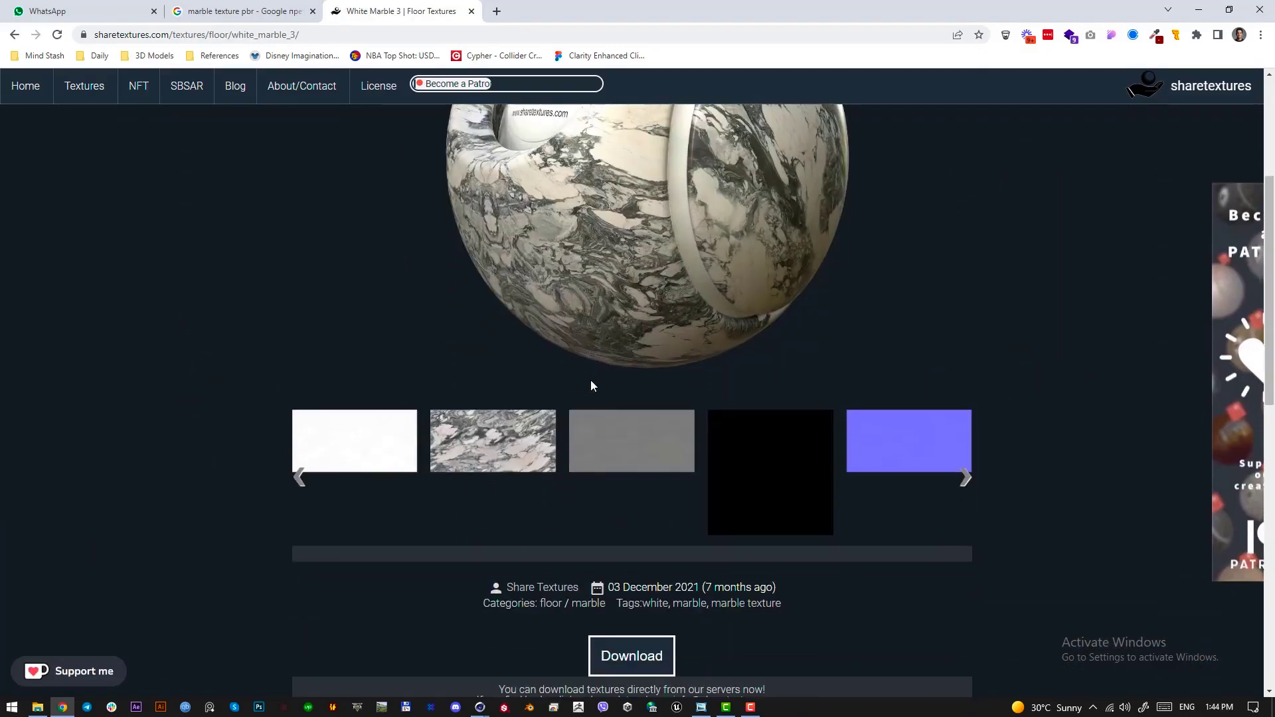
{"action": "left_click", "coordinate": [656, 665]}
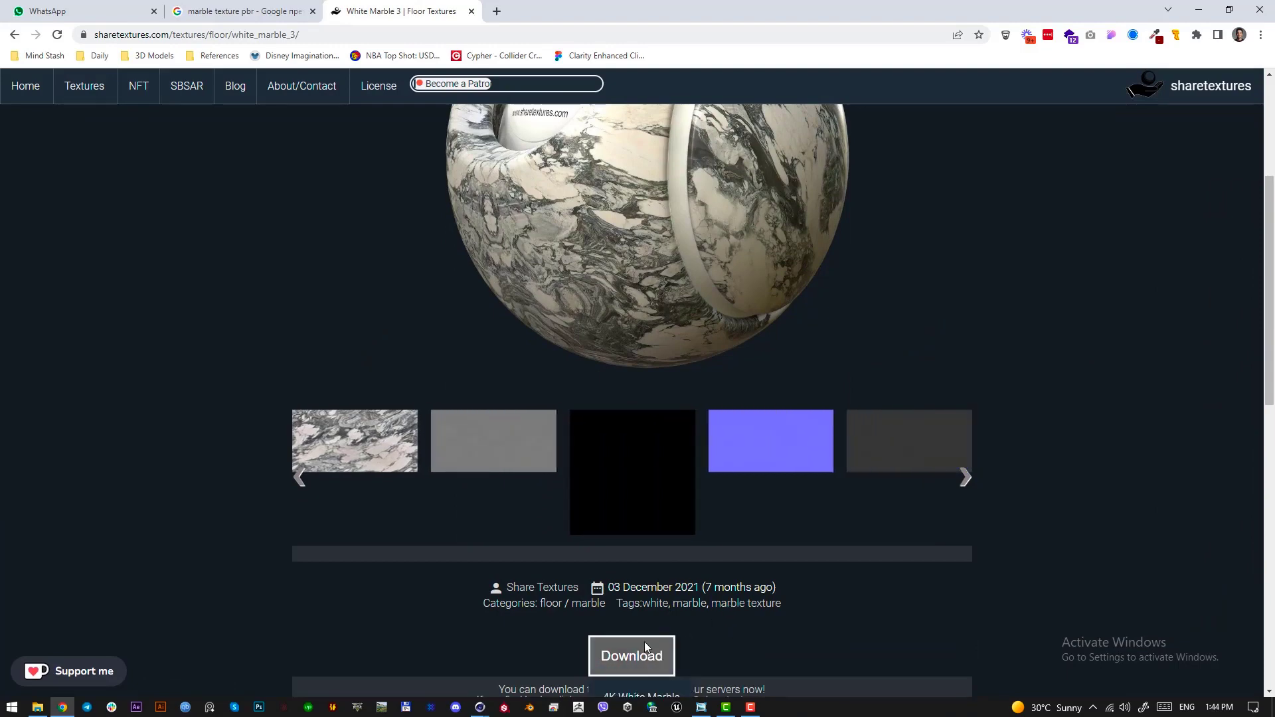
{"action": "scroll", "coordinate": [645, 642], "scroll_direction": "down", "scroll_amount": 3}
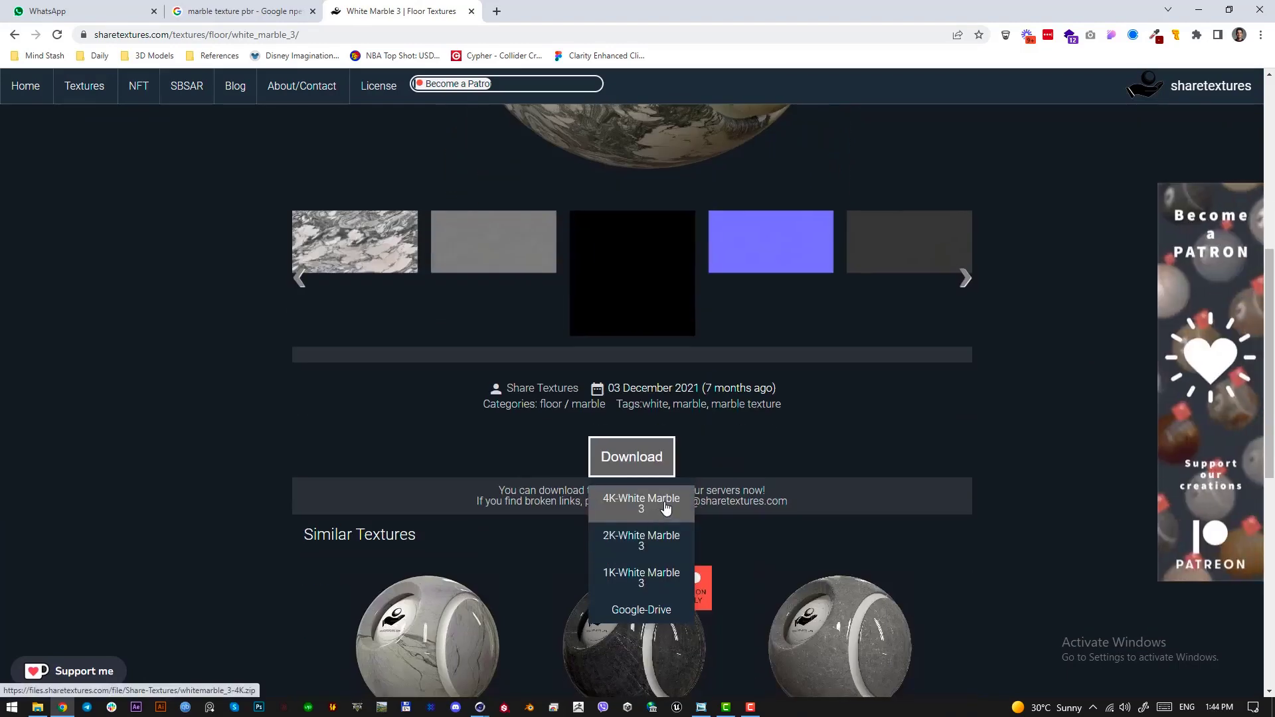
{"action": "left_click", "coordinate": [669, 528]}
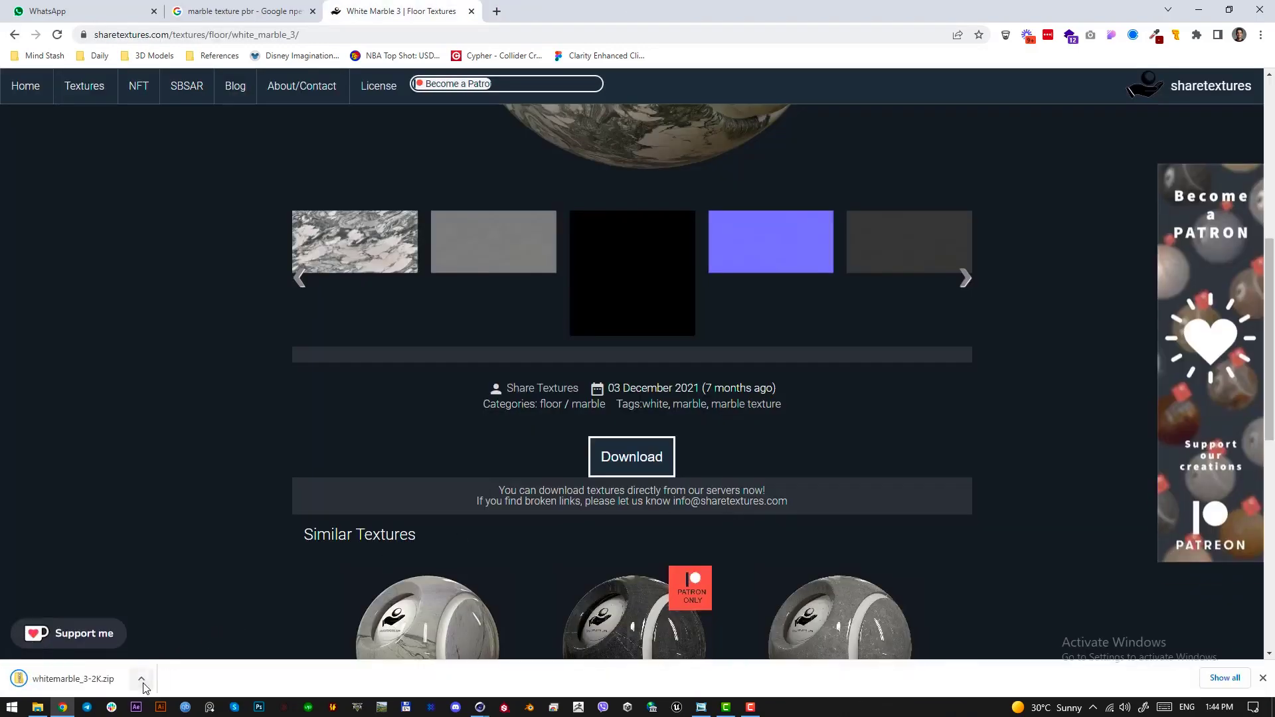
Show the downloaded whitemarble_3-2K.zip in its folder and extract it with 7-Zip.
{"action": "left_click", "coordinate": [142, 678]}
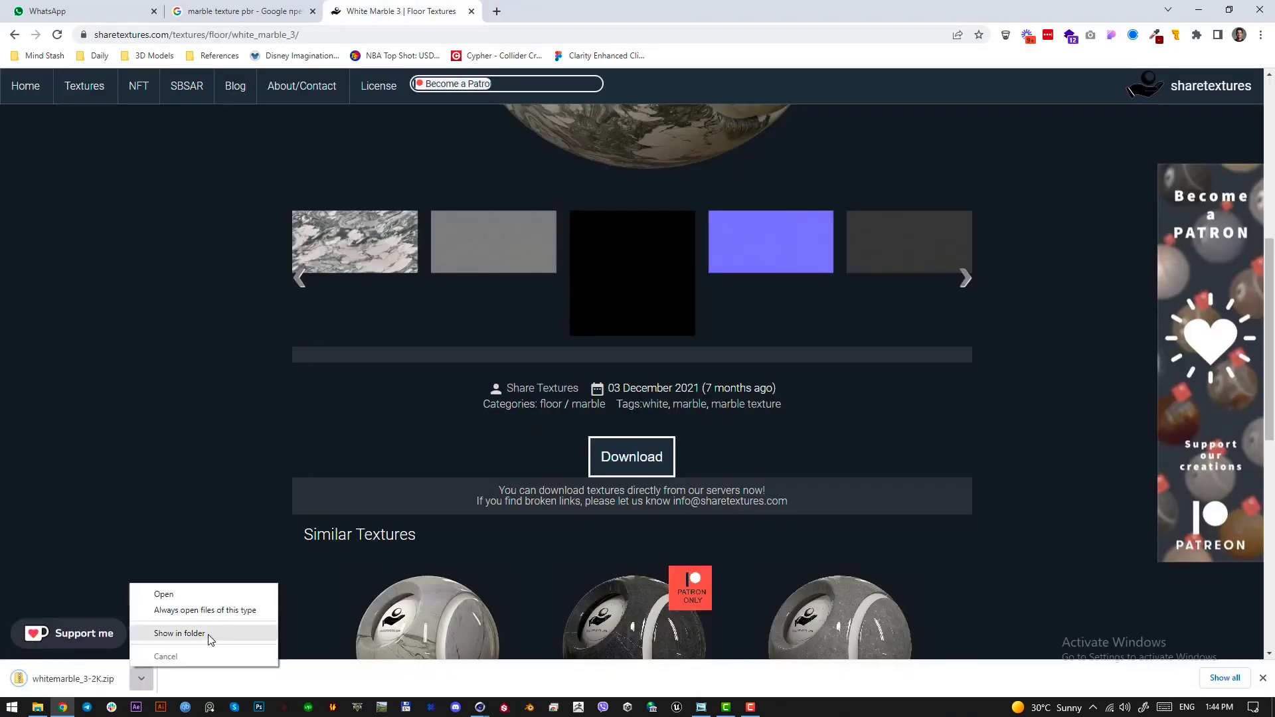
{"action": "left_click", "coordinate": [179, 634]}
{"action": "right_click", "coordinate": [445, 235]}
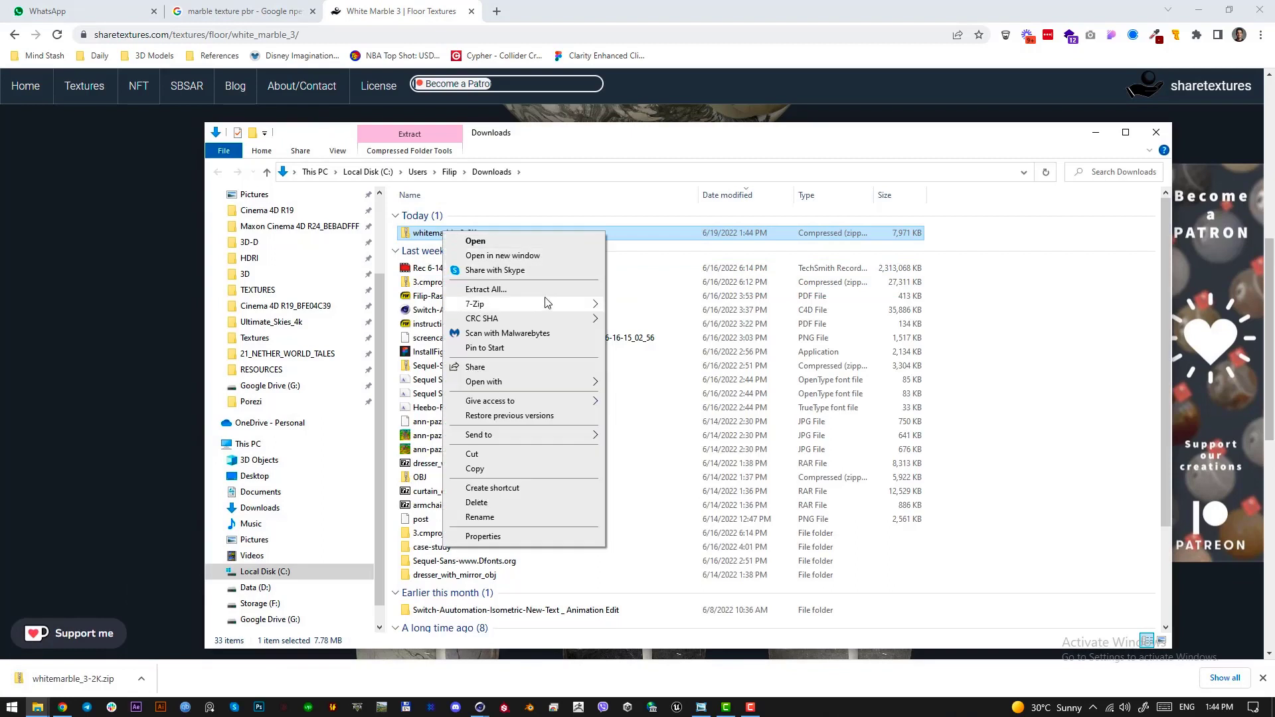
{"action": "mouse_move", "coordinate": [505, 306]}
{"action": "left_click", "coordinate": [706, 365]}
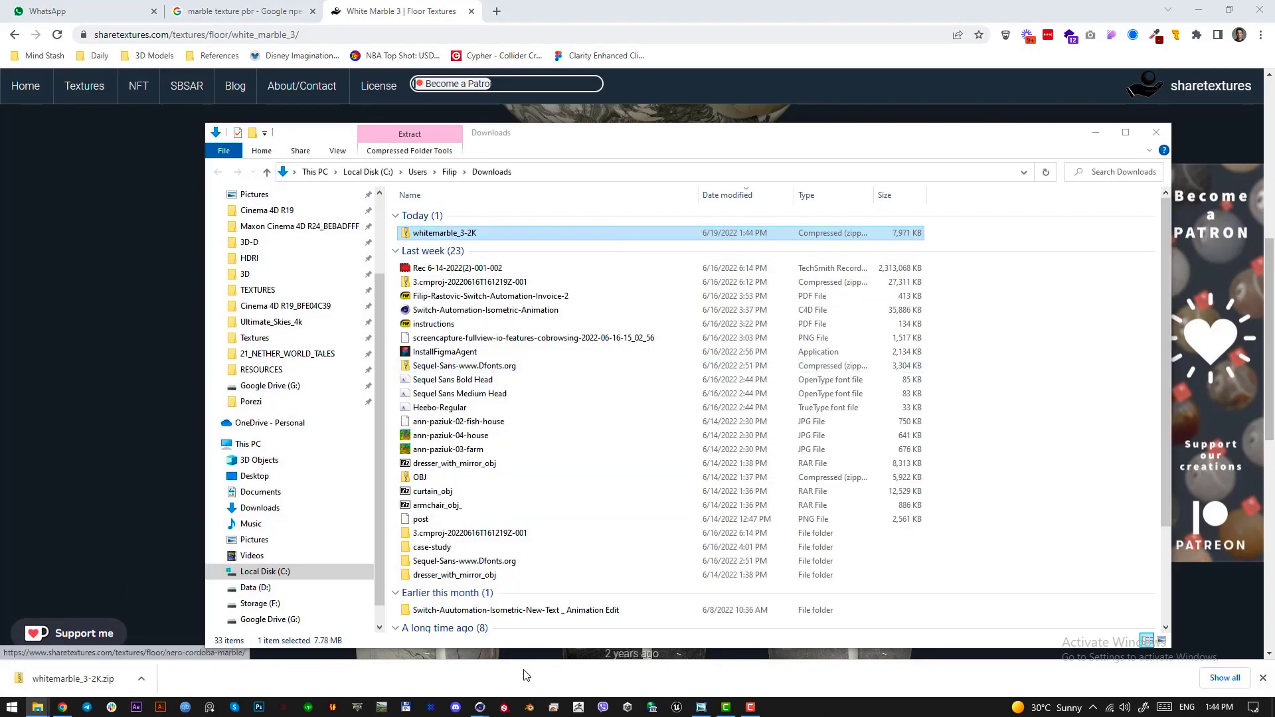
Switch back to Cinema 4D and open the white "Middle.3" glossy material in the Octane Node Editor.
{"action": "left_click", "coordinate": [555, 677]}
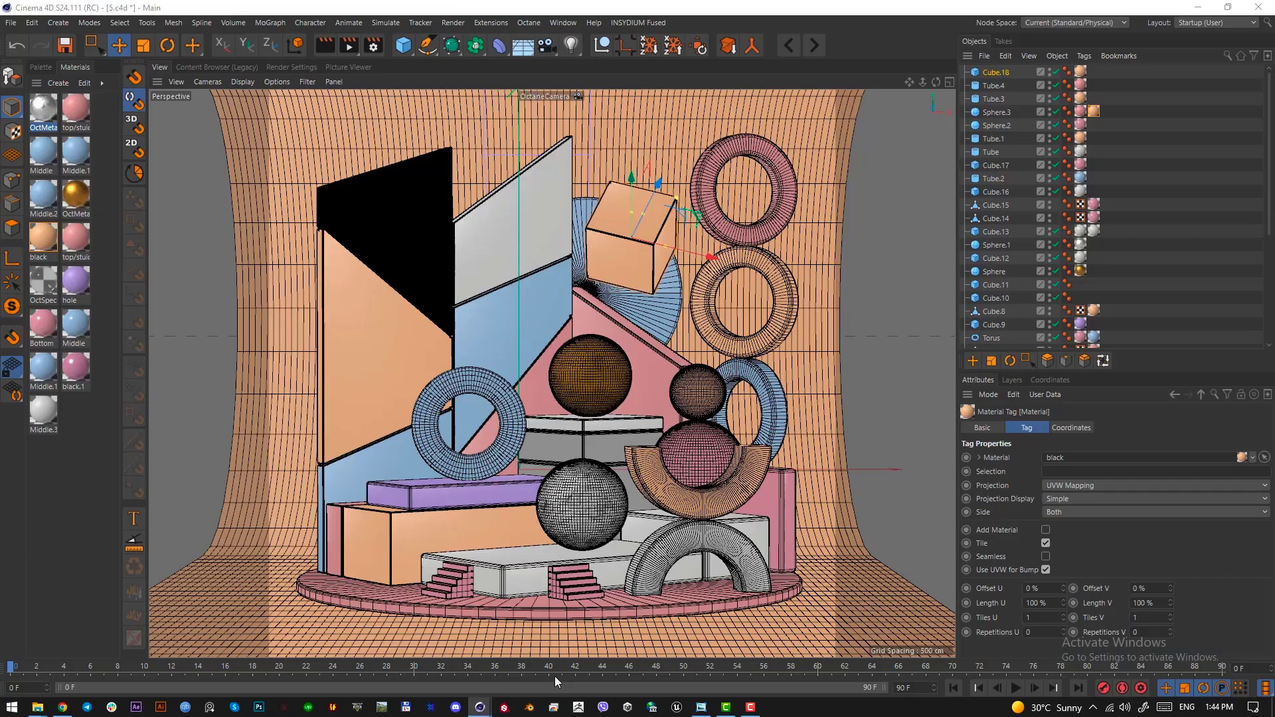
{"action": "double_click", "coordinate": [53, 408]}
{"action": "left_click", "coordinate": [99, 351]}
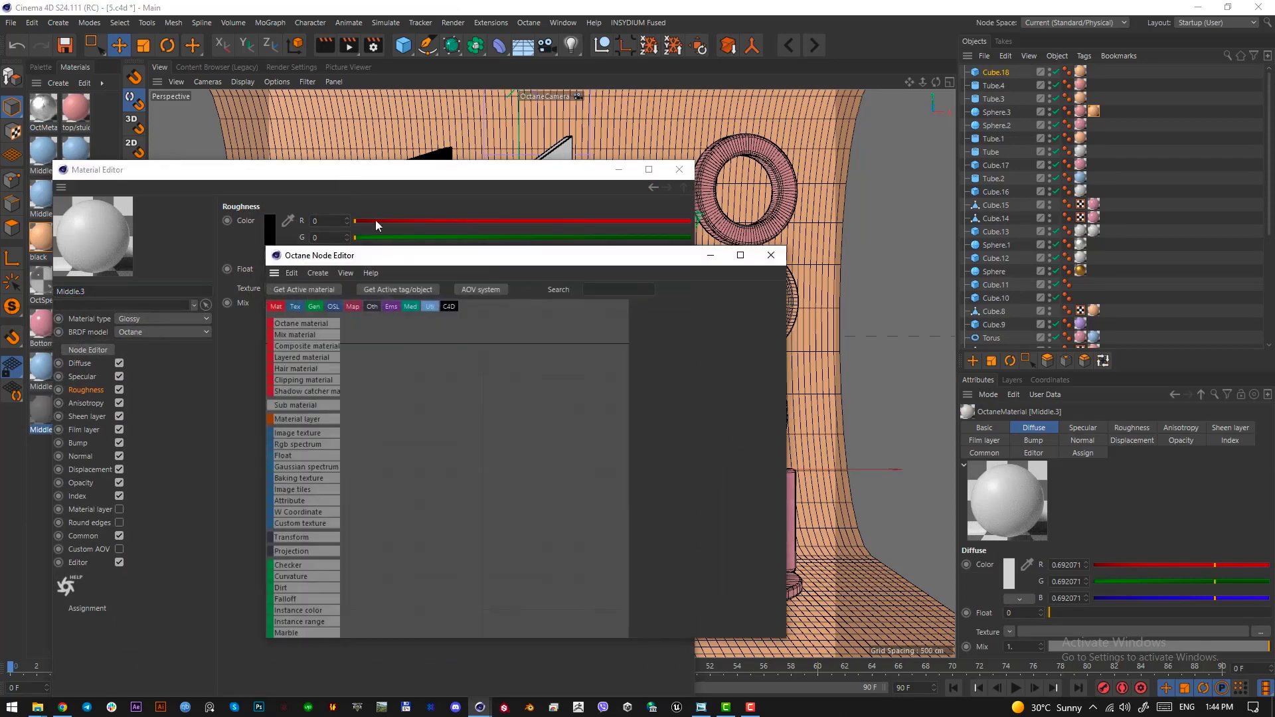
Maximize the Node Editor and load all the whitemarble_3-2K maps from the Downloads folder as image texture nodes.
{"action": "left_click_drag", "start_coordinate": [390, 258], "coordinate": [374, 1]}
{"action": "mouse_move", "coordinate": [40, 708]}
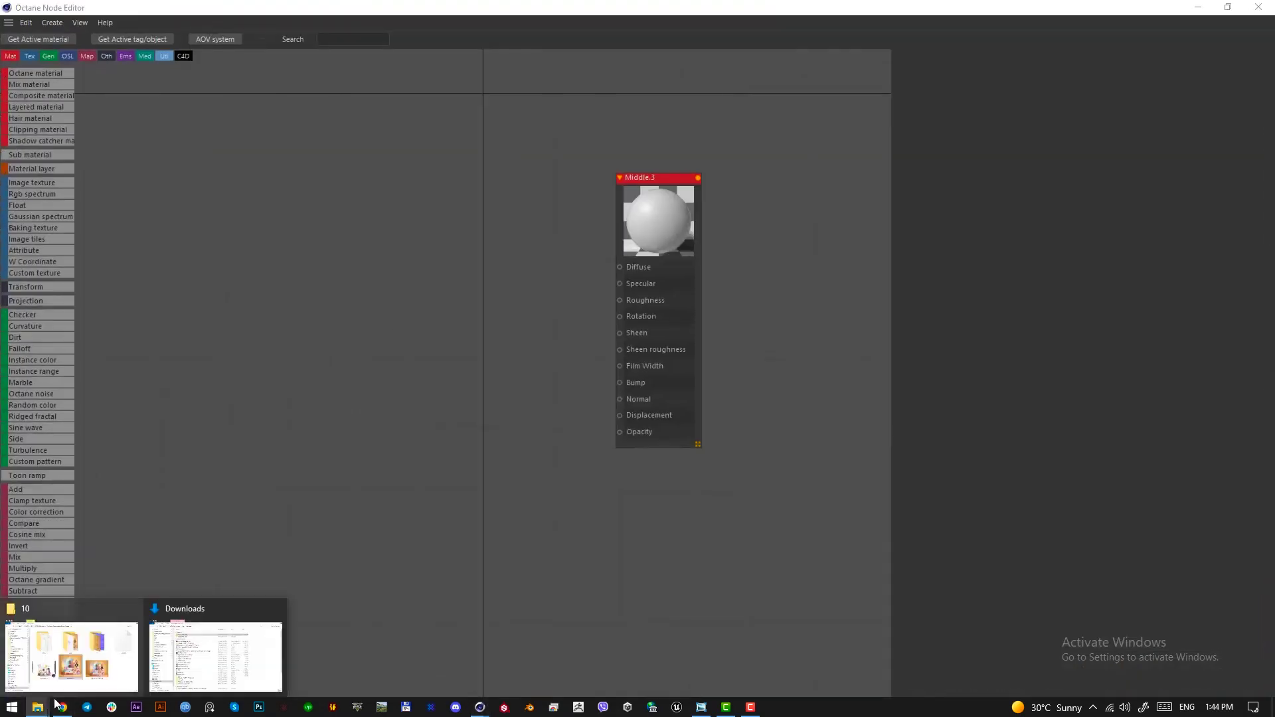
{"action": "left_click", "coordinate": [63, 664]}
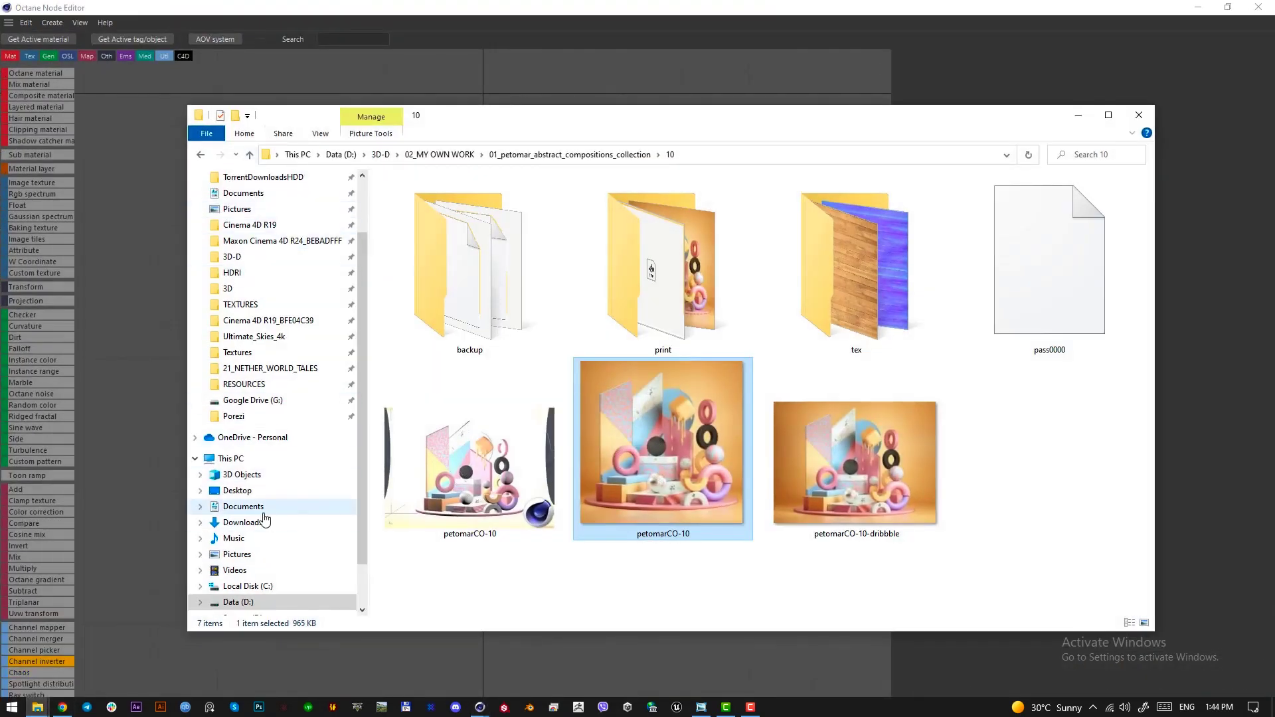
{"action": "left_click", "coordinate": [242, 523]}
{"action": "double_click", "coordinate": [418, 212]}
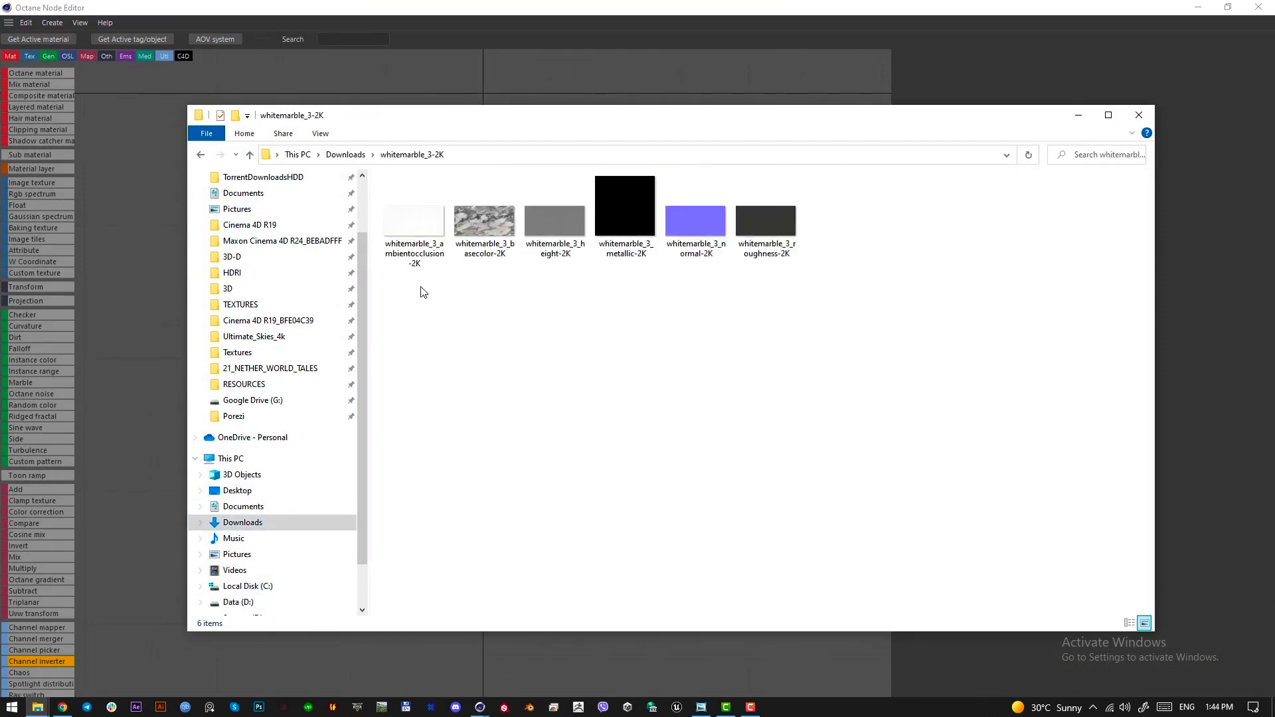
{"action": "key", "text": "ctrl+a"}
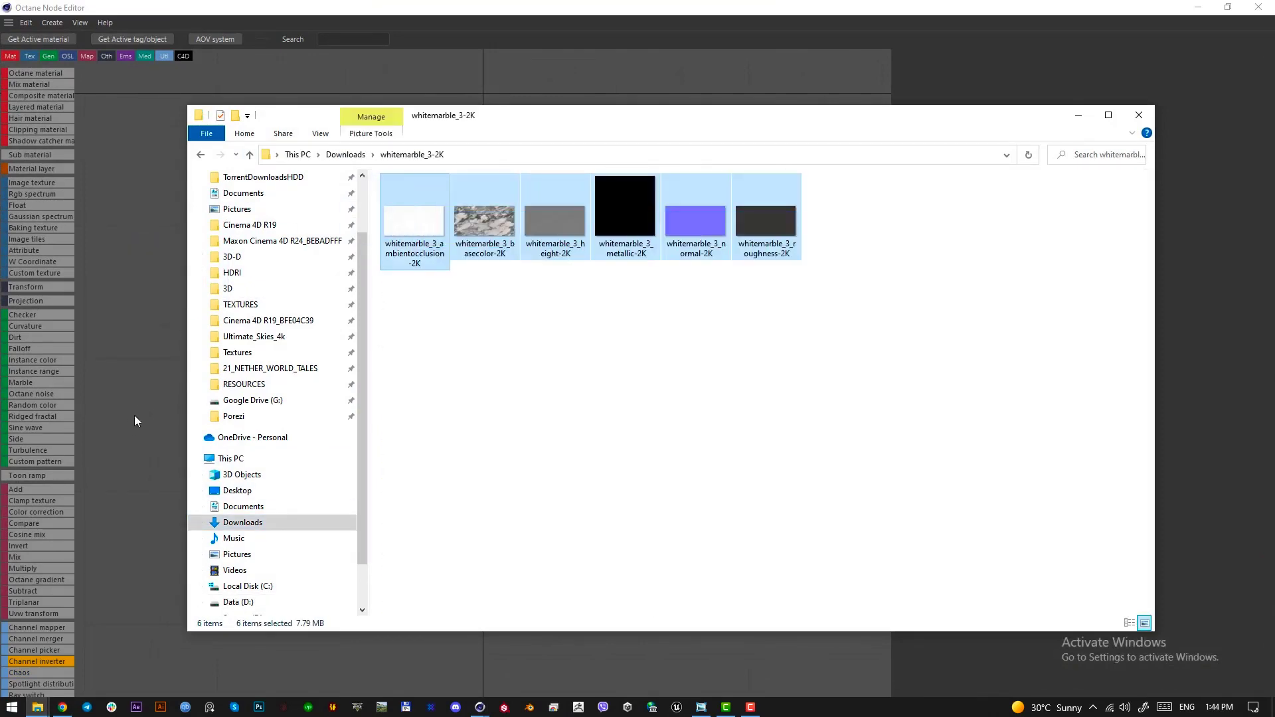
{"action": "left_click", "coordinate": [1081, 115]}
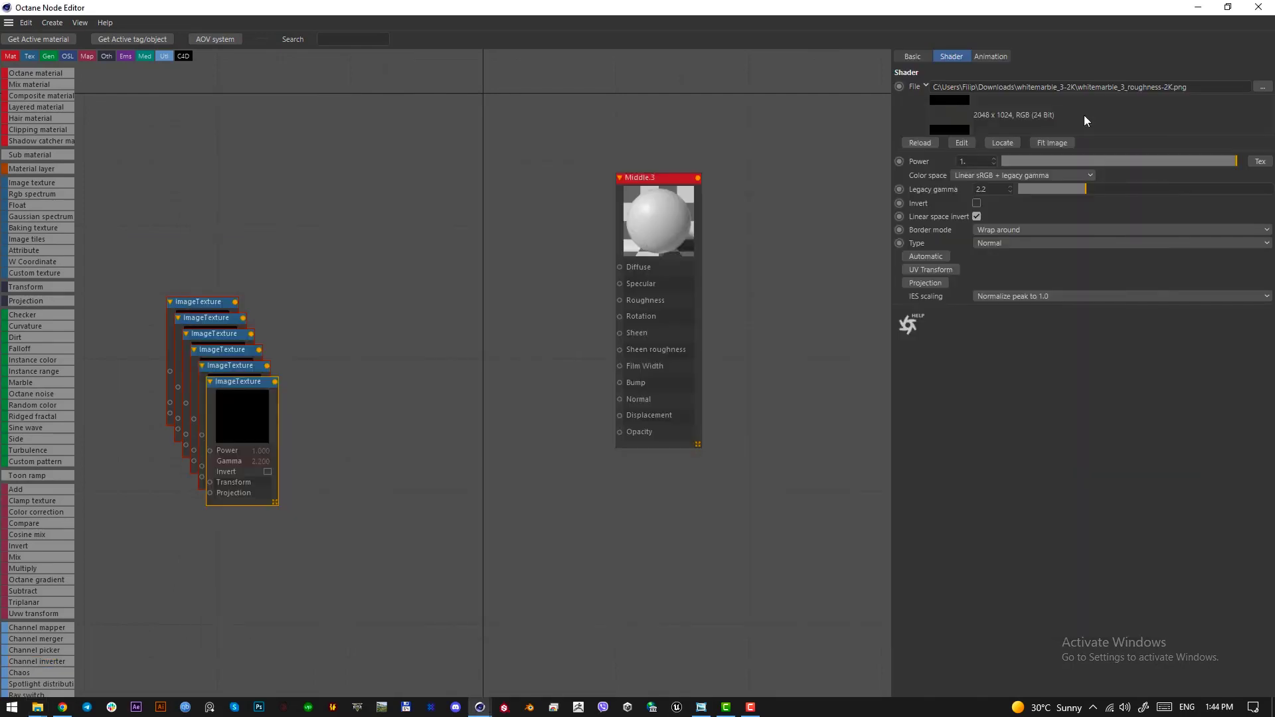
Connect the marble roughness map to Roughness and the normal map to Normal on the Middle.3 material.
{"action": "left_click_drag", "start_coordinate": [272, 418], "coordinate": [620, 301]}
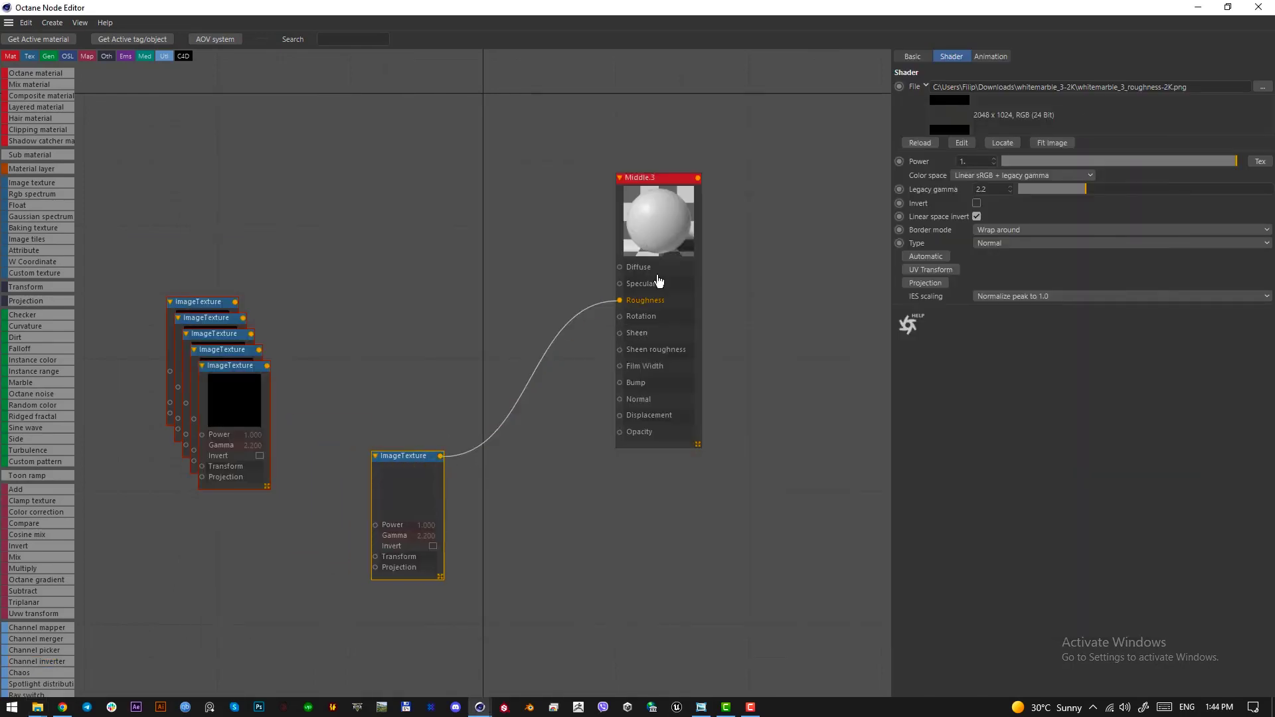
{"action": "left_click_drag", "start_coordinate": [226, 365], "coordinate": [620, 400]}
{"action": "left_click", "coordinate": [241, 379]}
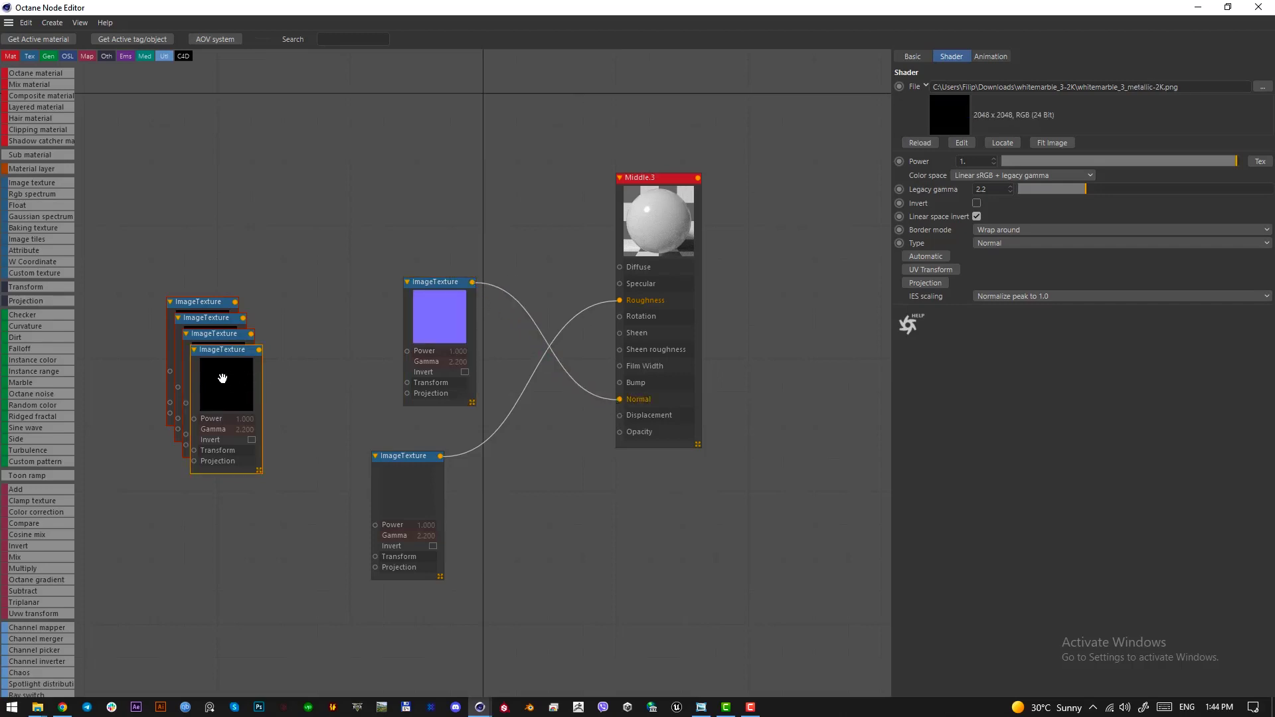
Set the metallic node aside, and connect the height map to Bump and the base colour map to Diffuse on Middle.3.
{"action": "left_click_drag", "start_coordinate": [222, 379], "coordinate": [326, 215]}
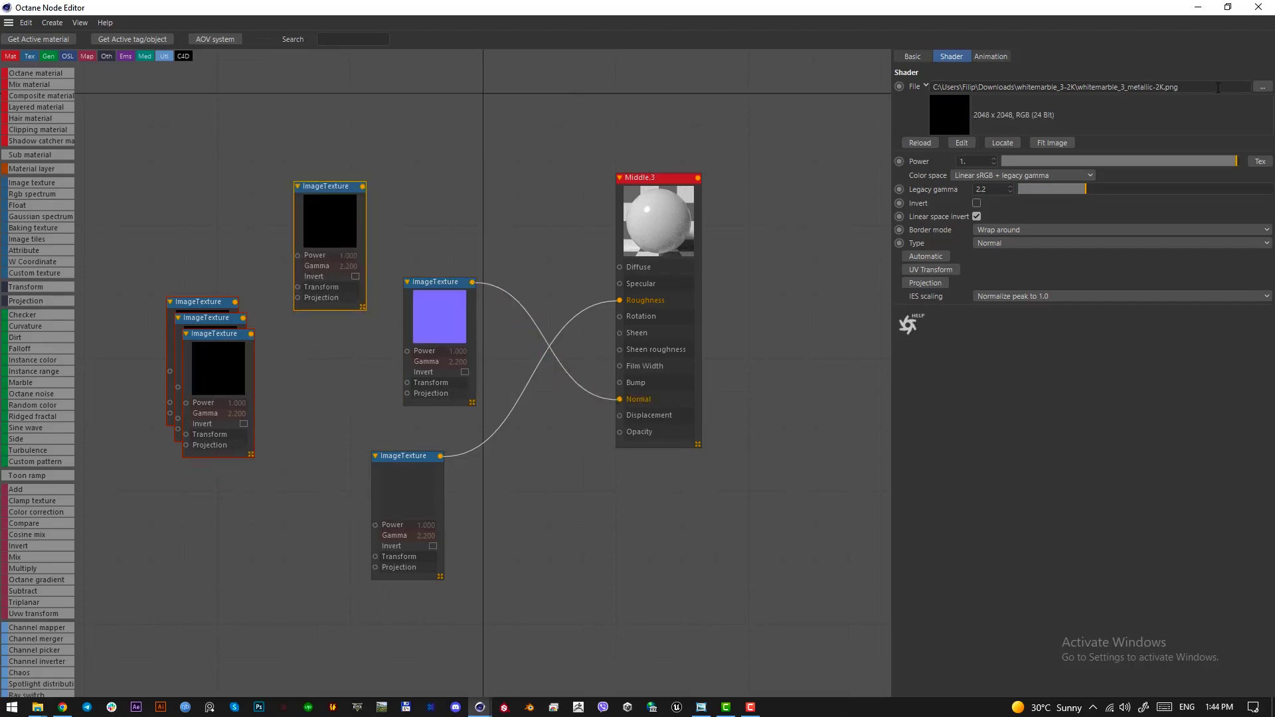
{"action": "left_click_drag", "start_coordinate": [230, 381], "coordinate": [619, 382]}
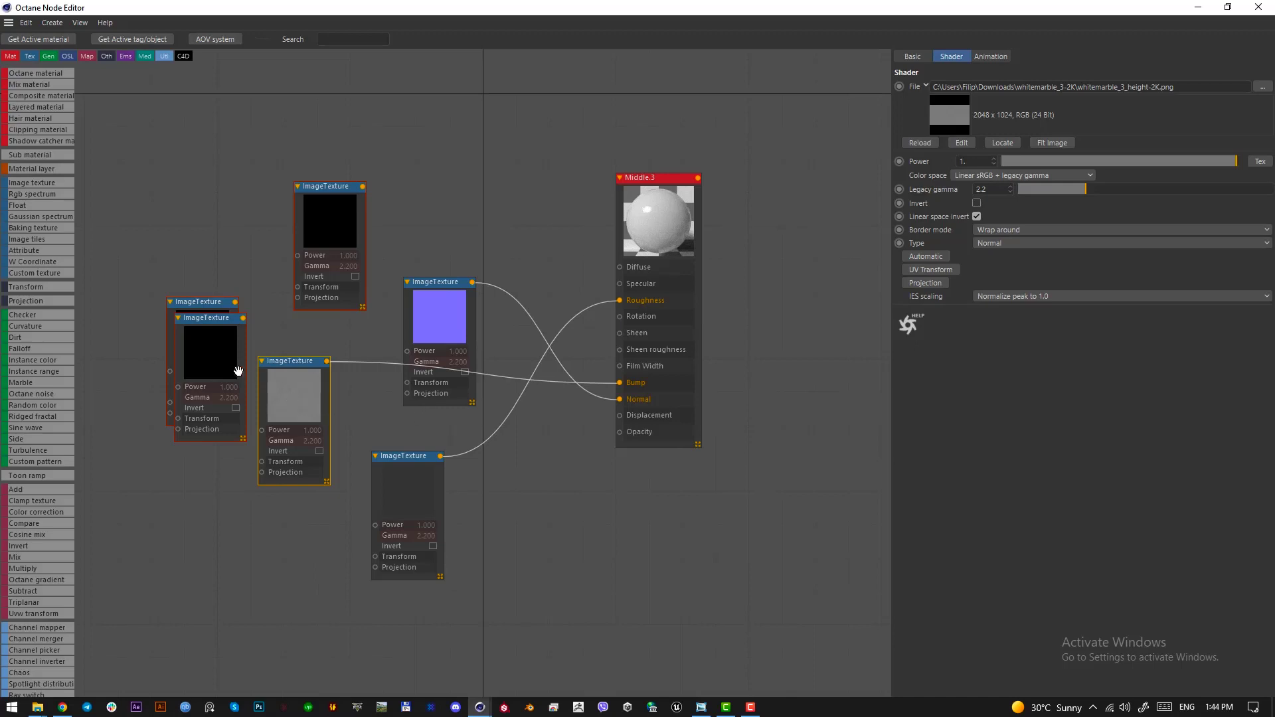
{"action": "left_click_drag", "start_coordinate": [221, 360], "coordinate": [492, 165]}
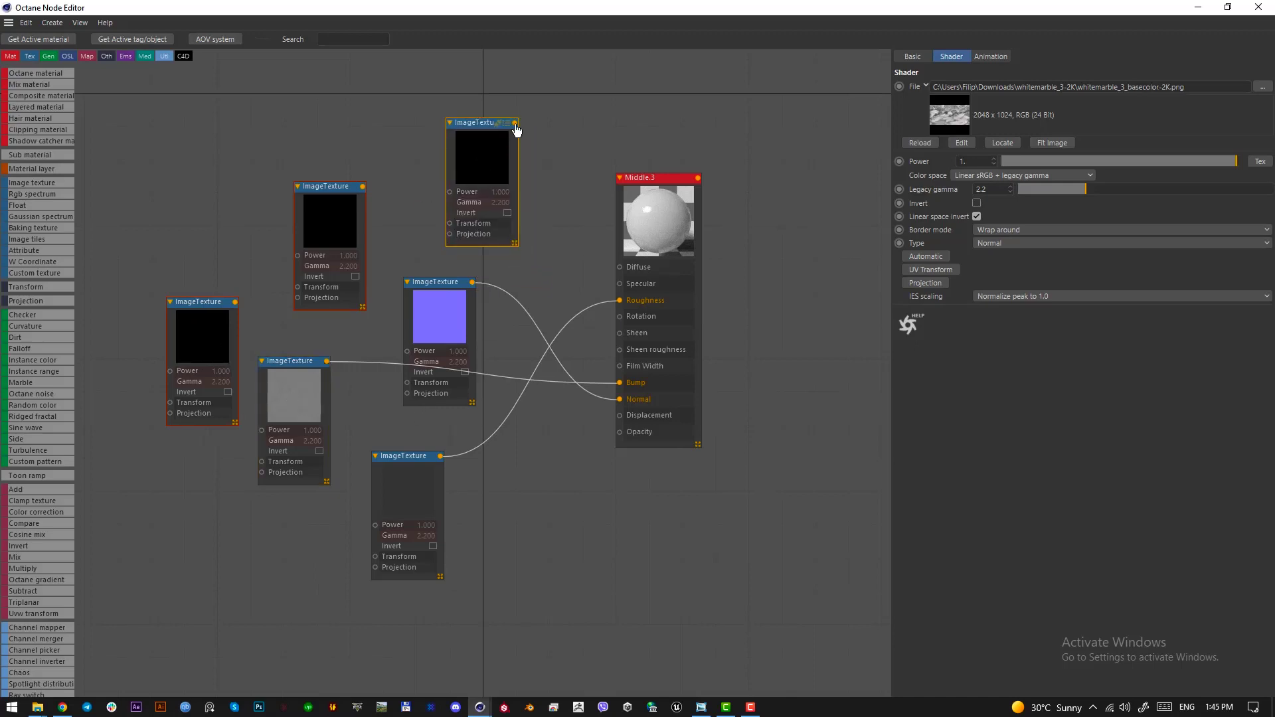
{"action": "left_click_drag", "start_coordinate": [515, 122], "coordinate": [620, 267]}
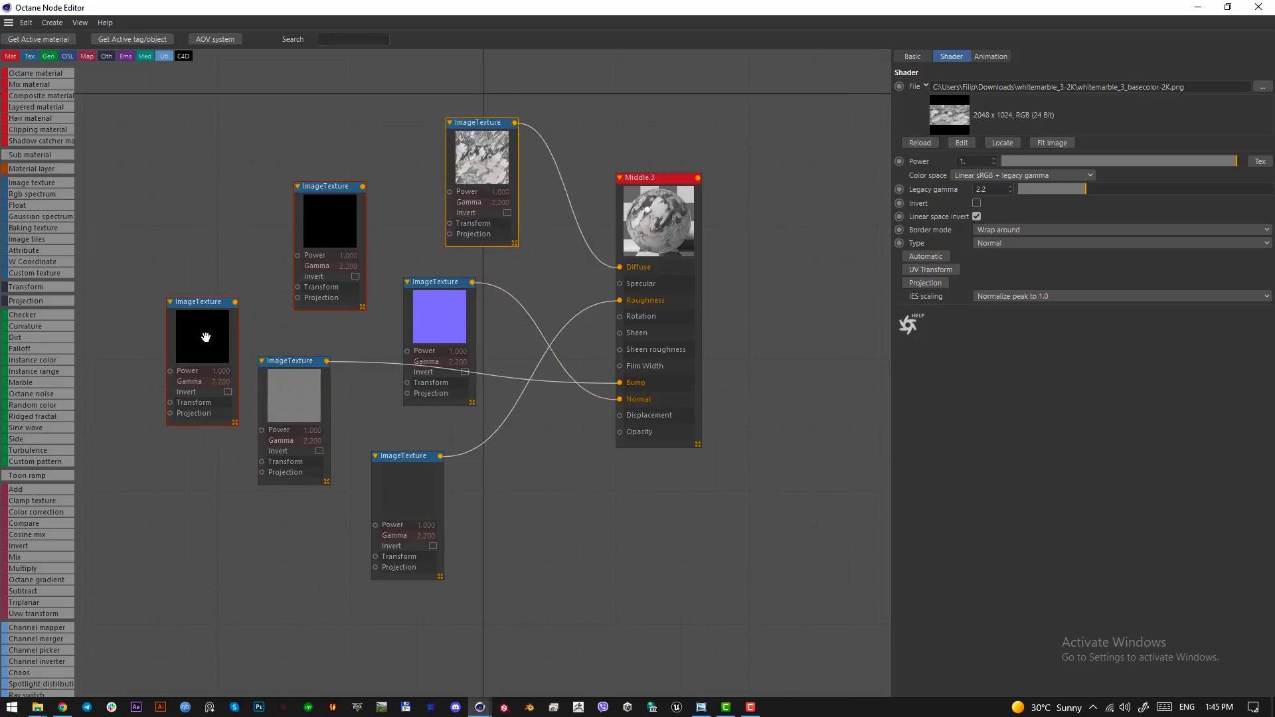
Delete the unused ambient occlusion and metallic texture nodes and close the Node Editor and Material Editor.
{"action": "left_click", "coordinate": [230, 303]}
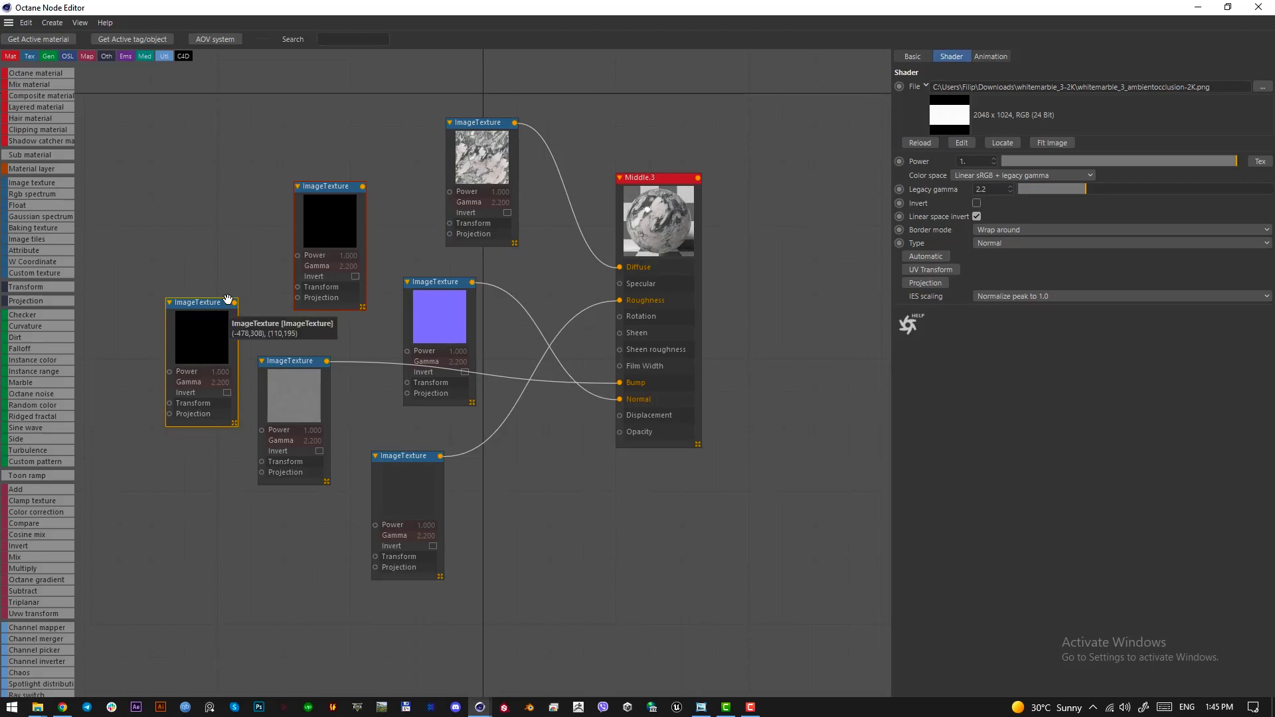
{"action": "left_click_drag", "start_coordinate": [212, 332], "coordinate": [212, 322]}
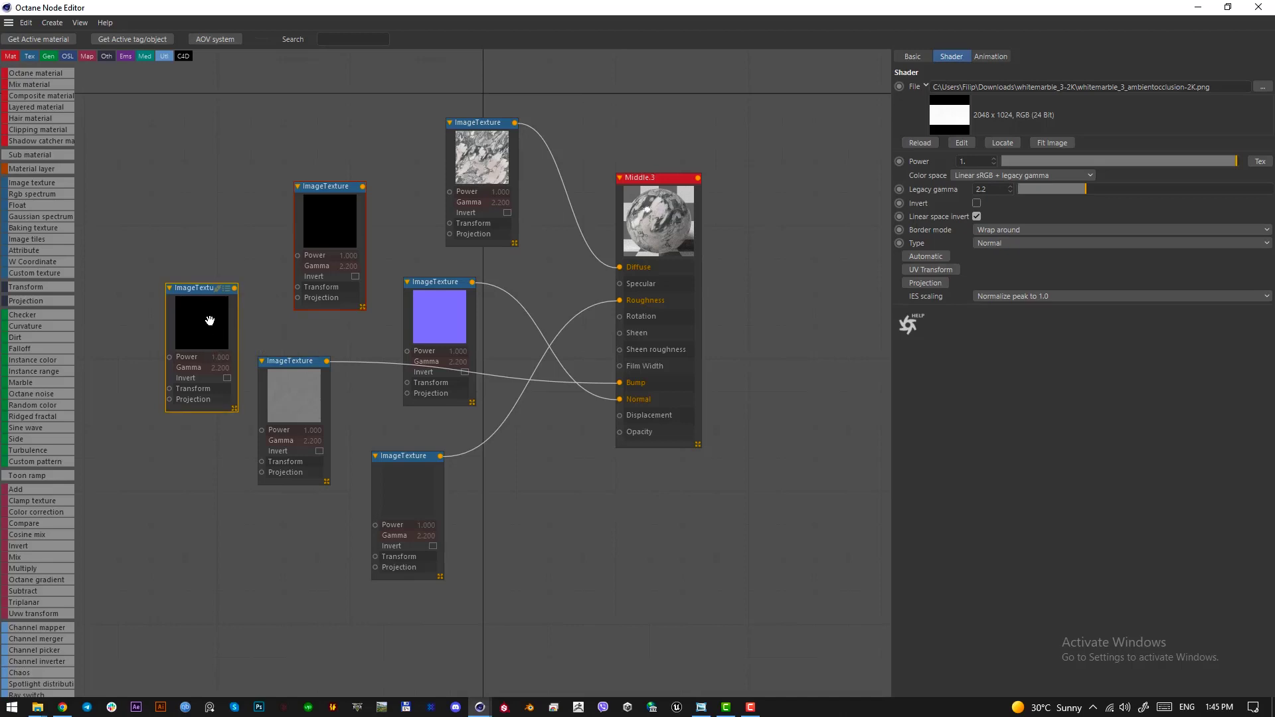
{"action": "key", "text": "Delete"}
{"action": "left_click", "coordinate": [311, 220]}
{"action": "key", "text": "Delete"}
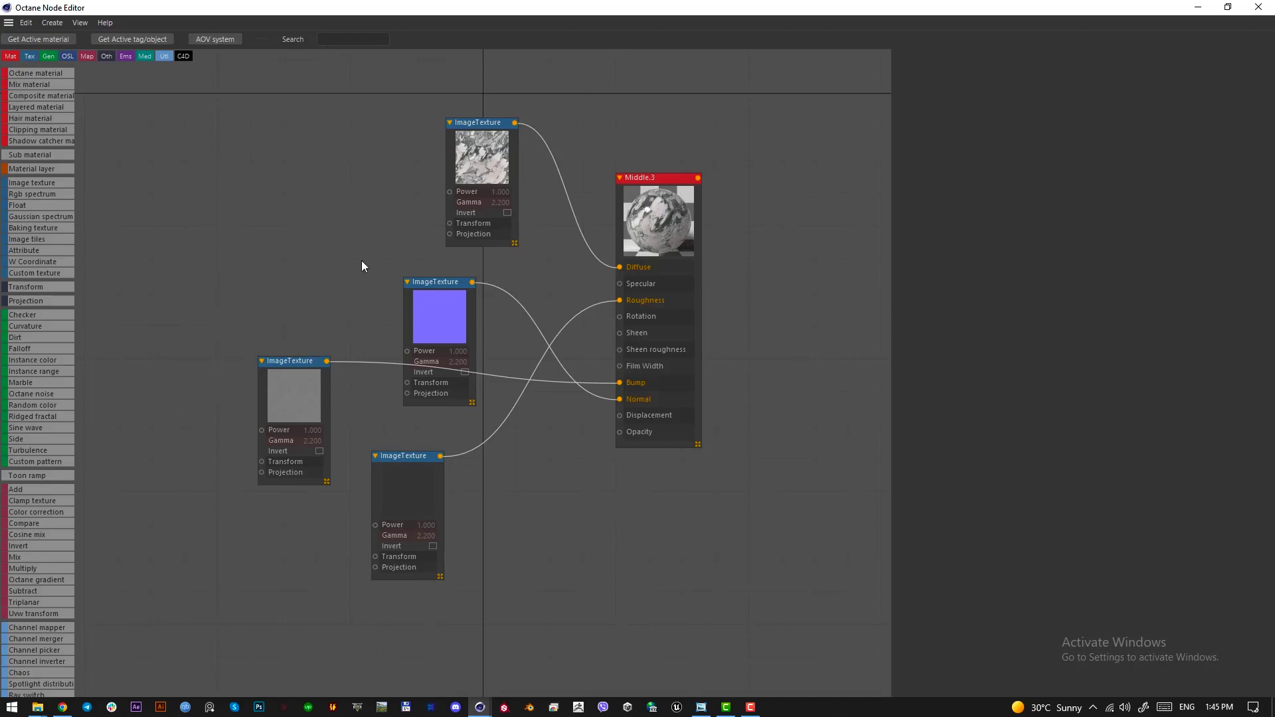
{"action": "left_click", "coordinate": [629, 250]}
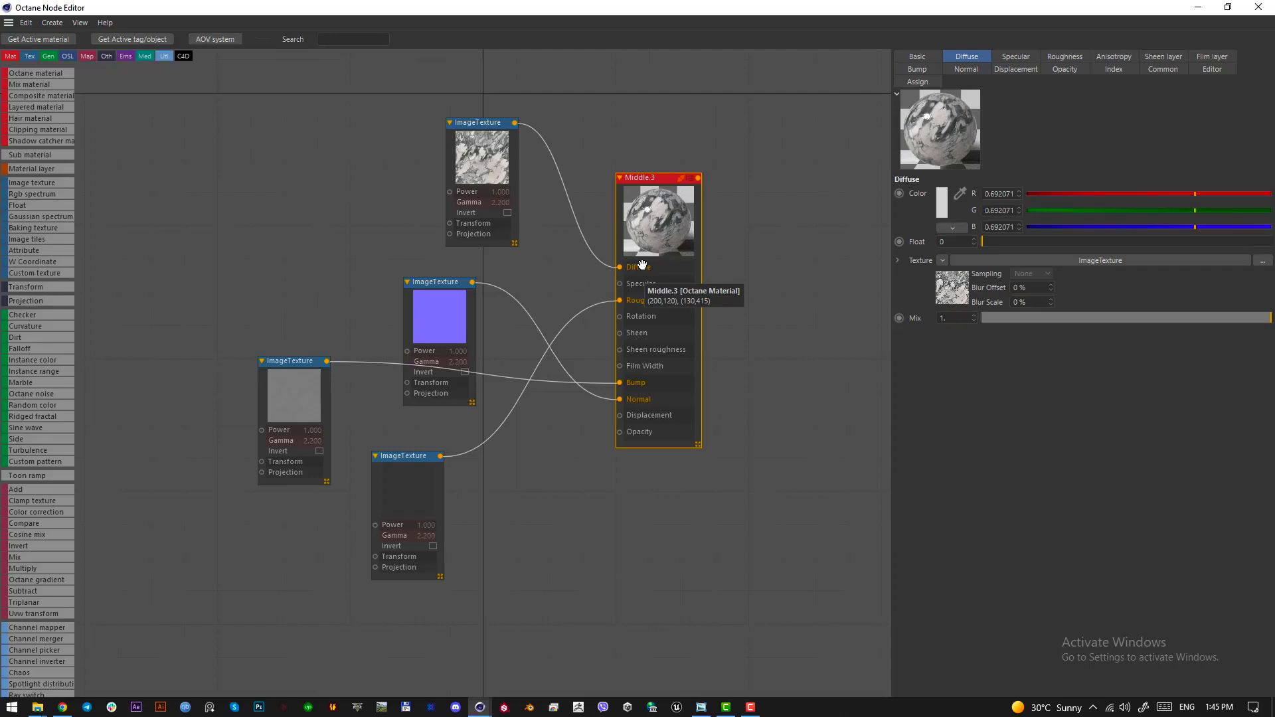
{"action": "left_click", "coordinate": [1259, 8]}
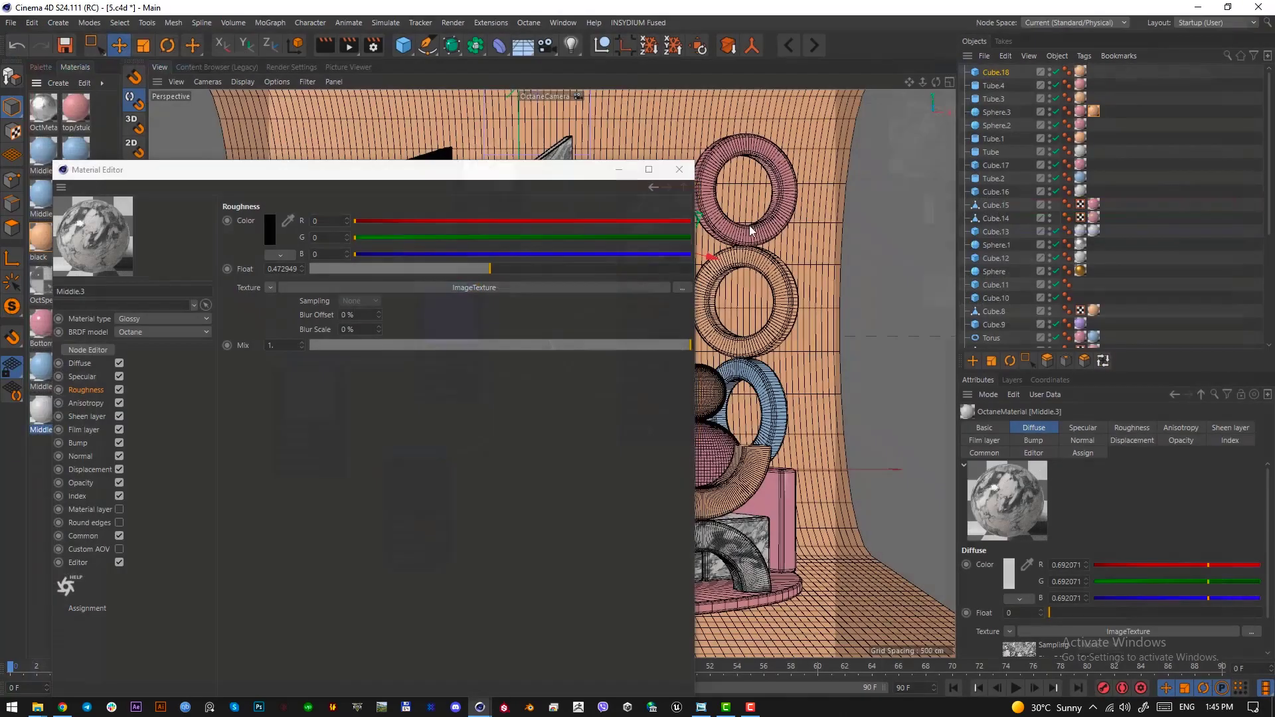
{"action": "left_click", "coordinate": [679, 169]}
Inspect the marble in the Octane Live Viewer, dock it beside the viewport and narrow the material list.
{"action": "left_click_drag", "start_coordinate": [0, 54], "coordinate": [847, 76]}
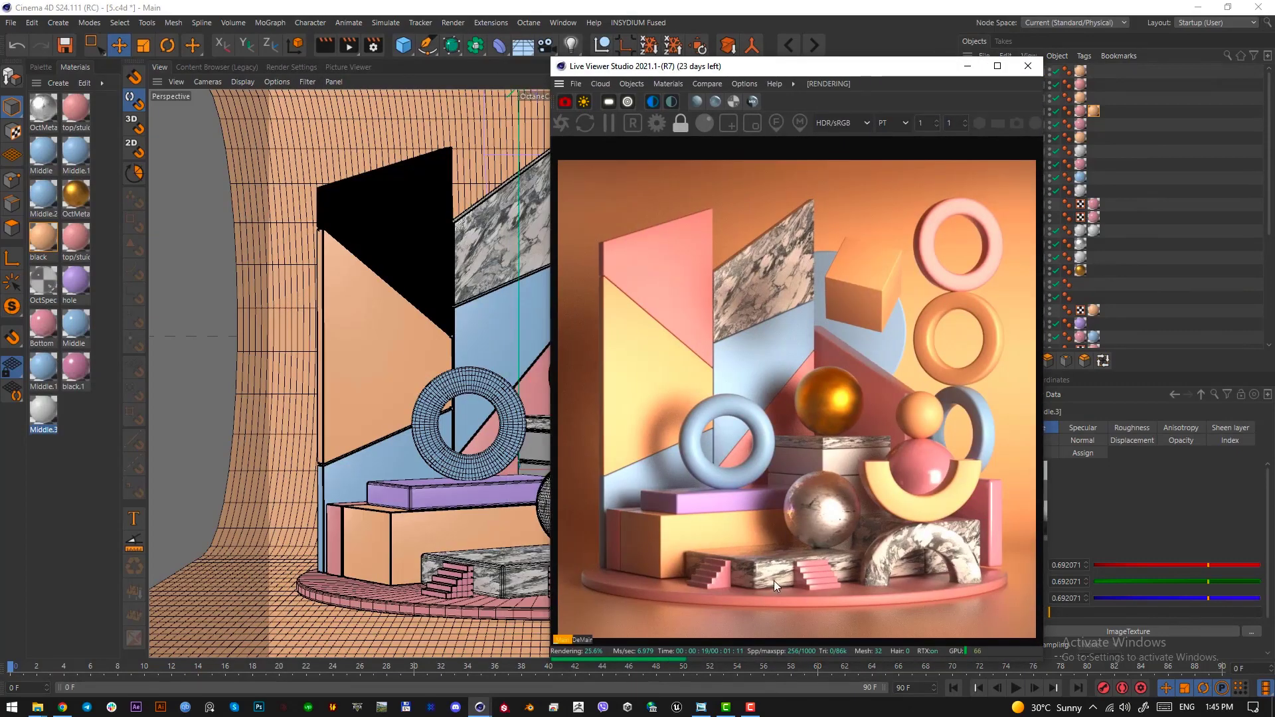
{"action": "key", "text": "Print"}
{"action": "left_click_drag", "start_coordinate": [753, 562], "coordinate": [800, 591]}
{"action": "left_click", "coordinate": [795, 600]}
{"action": "left_click_drag", "start_coordinate": [774, 69], "coordinate": [0, 61]}
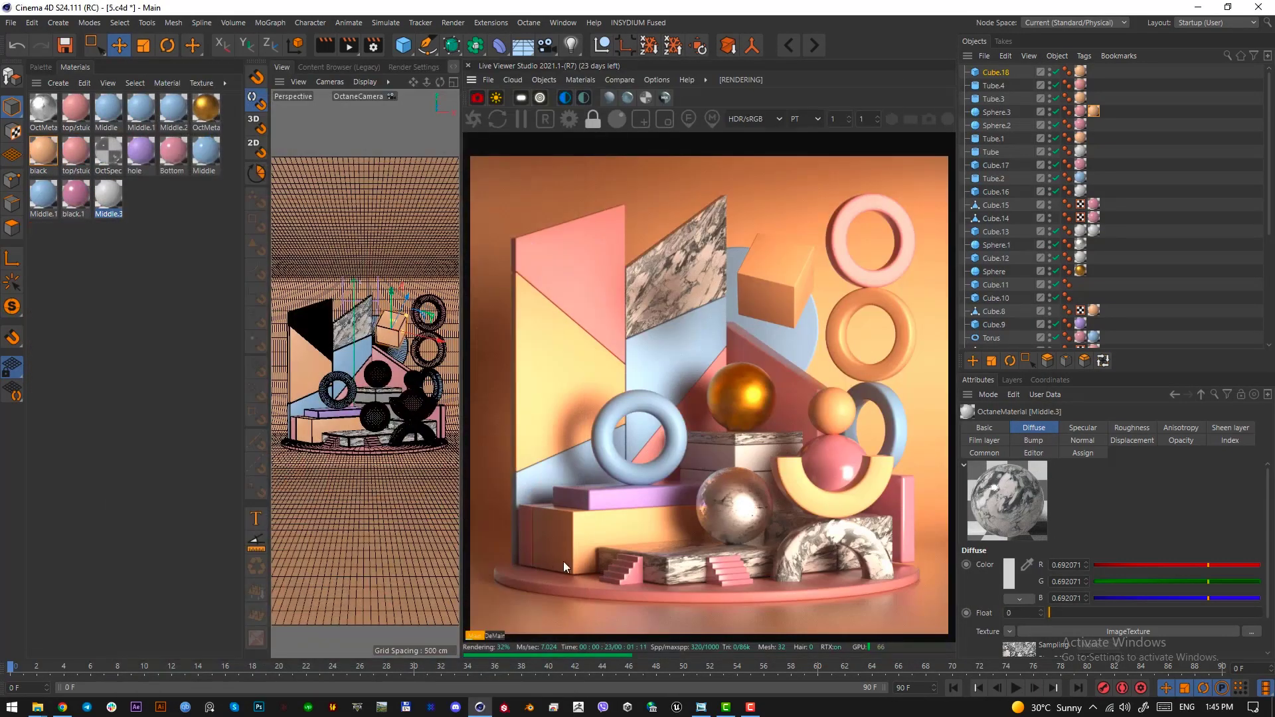
{"action": "left_click_drag", "start_coordinate": [244, 359], "coordinate": [122, 359]}
Set the projection of the Middle.3 marble tag on the front podium slab, Cube.13, to Cubic after trying other mappings.
{"action": "left_click", "coordinate": [287, 479]}
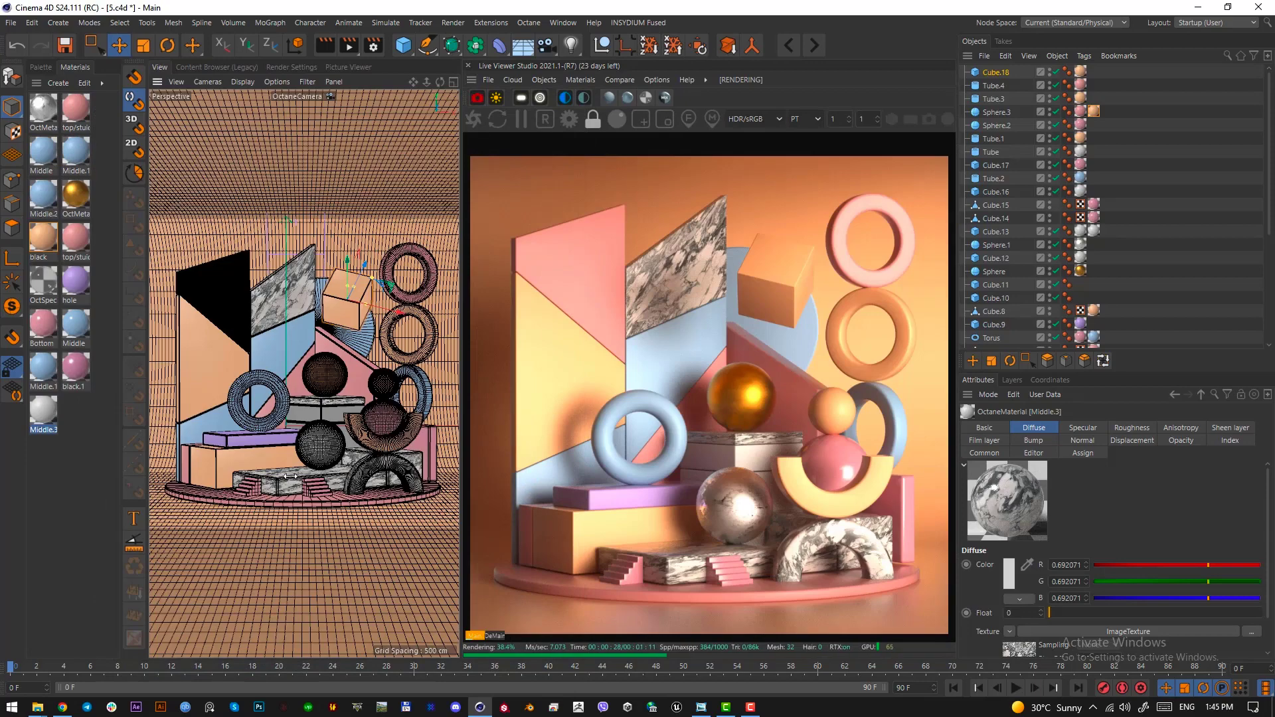
{"action": "left_click", "coordinate": [1094, 230]}
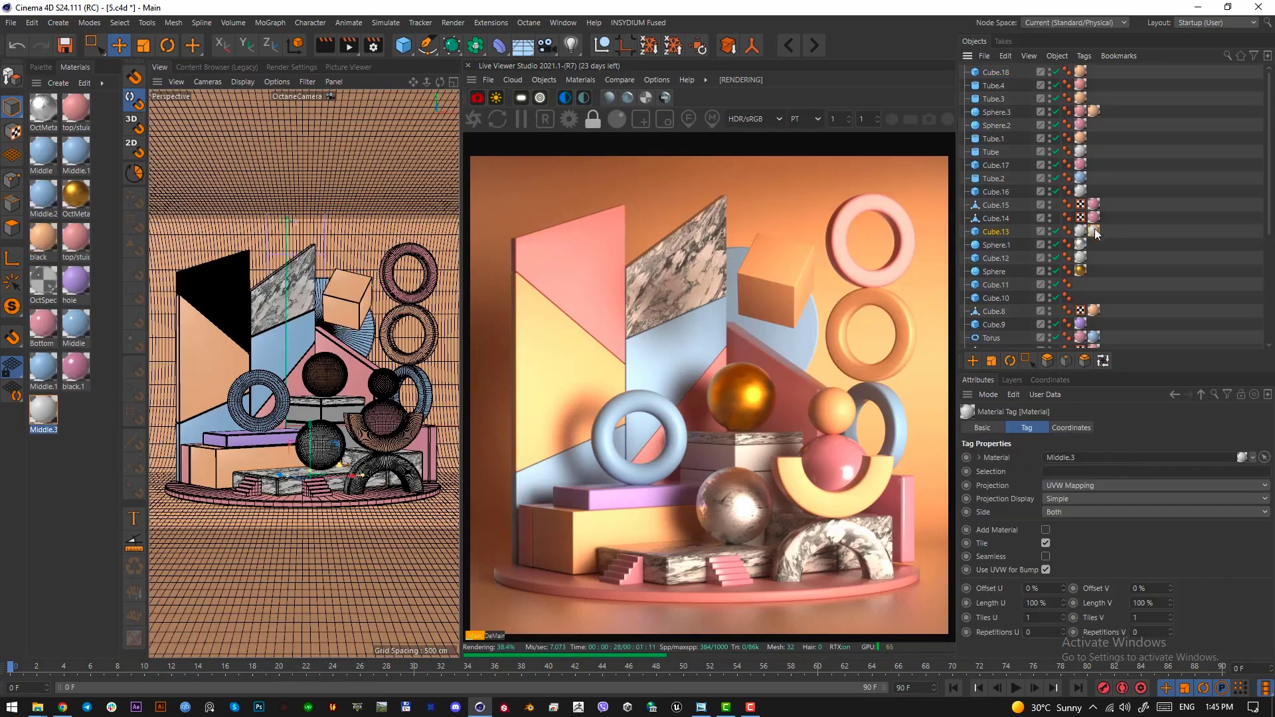
{"action": "scroll", "coordinate": [1114, 484], "scroll_direction": "up", "scroll_amount": 1}
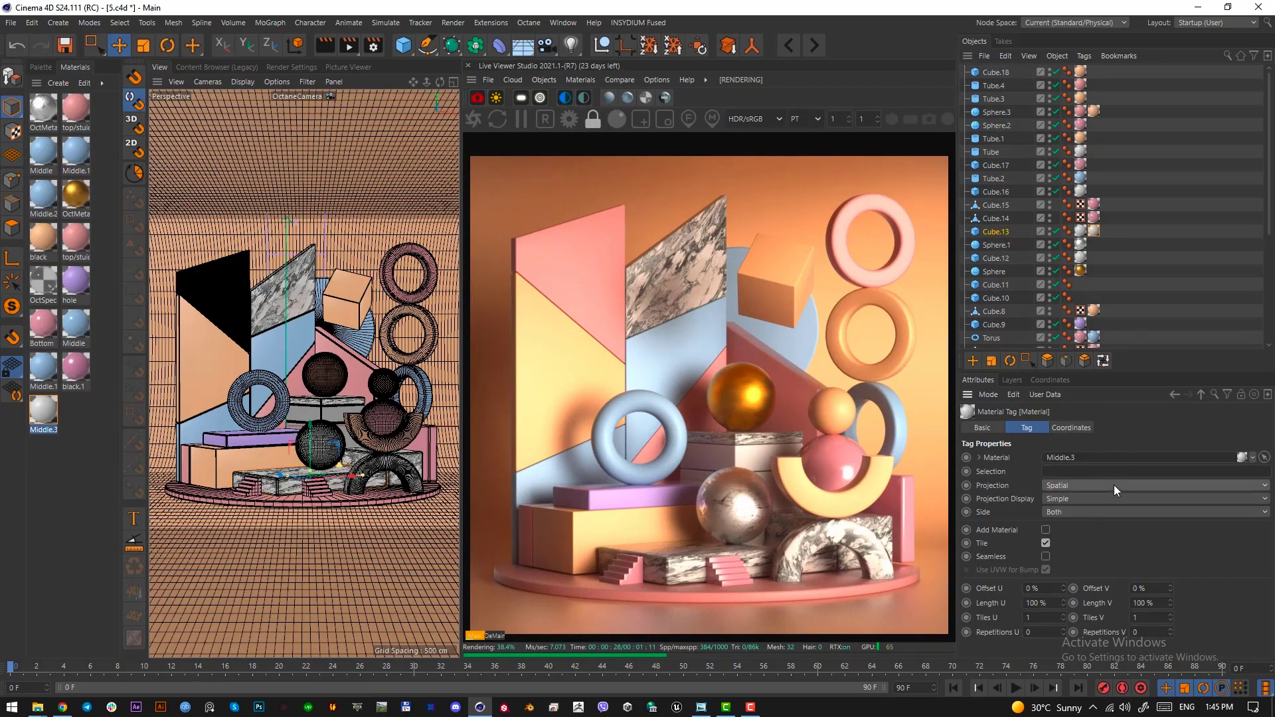
{"action": "scroll", "coordinate": [1114, 485], "scroll_direction": "down", "scroll_amount": 1}
{"action": "left_click", "coordinate": [1114, 484]}
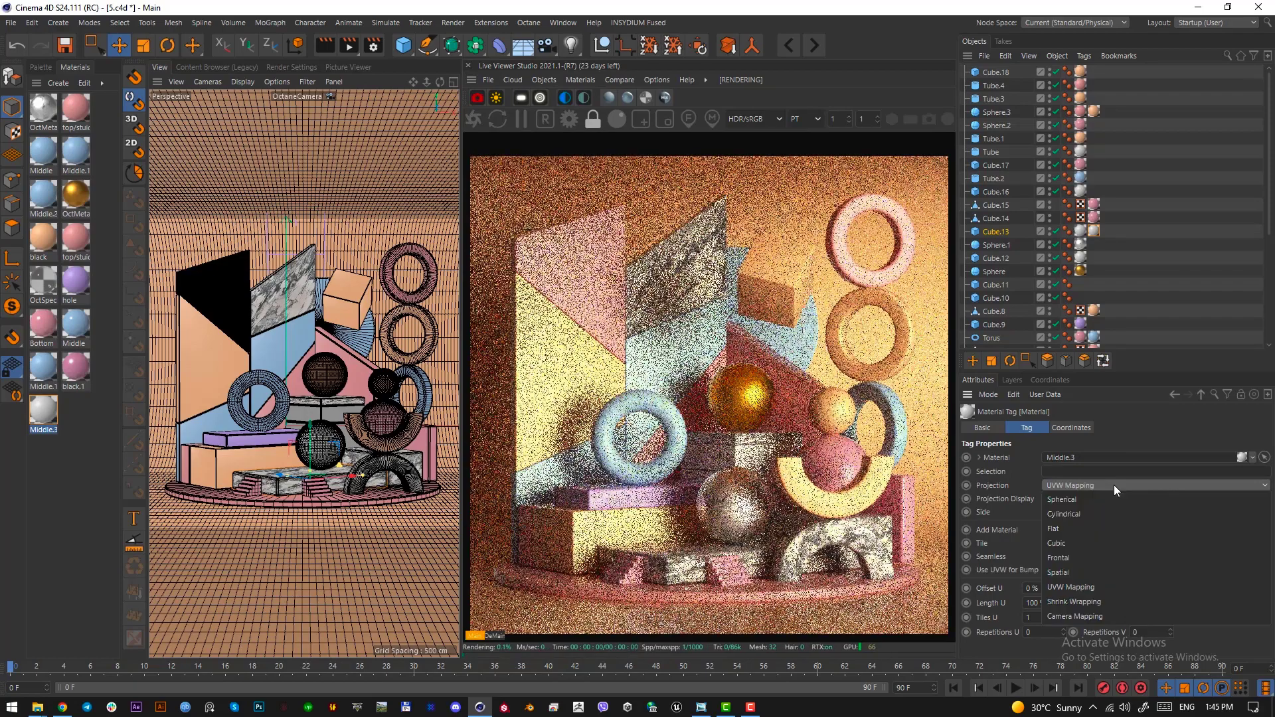
{"action": "left_click", "coordinate": [1103, 497]}
{"action": "left_click", "coordinate": [1099, 485]}
{"action": "left_click", "coordinate": [1076, 542]}
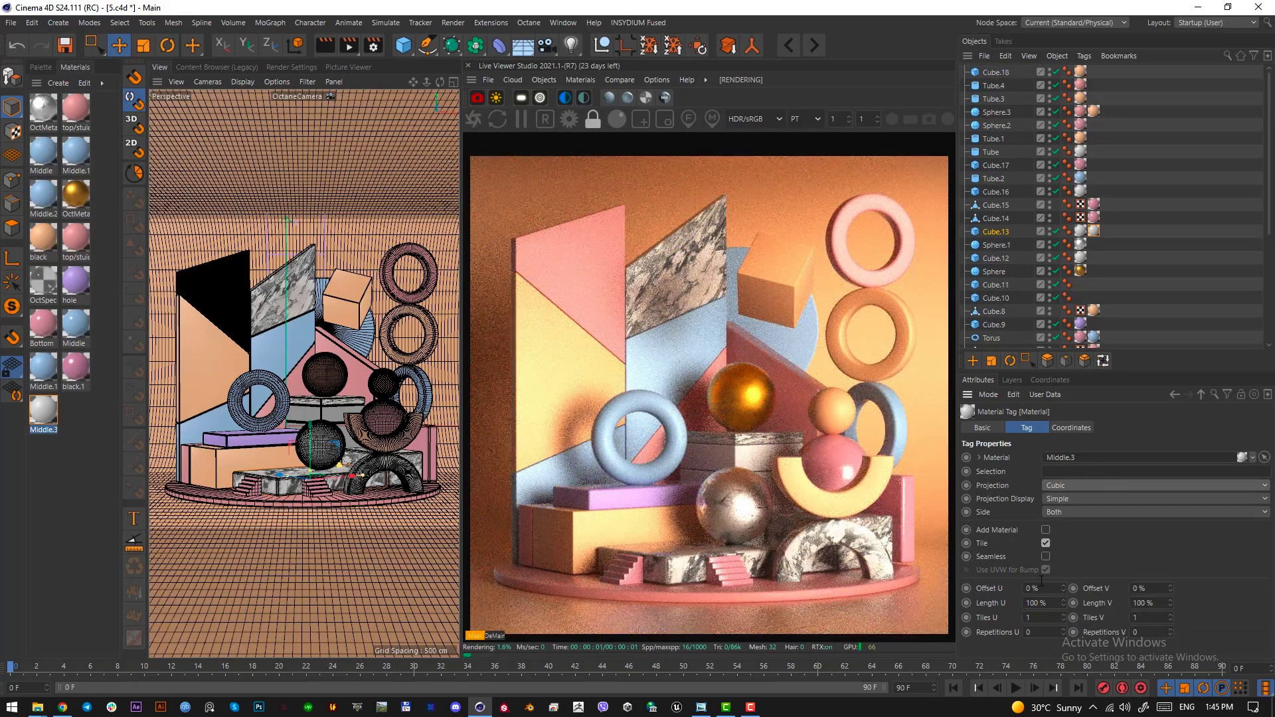
Set the projection of the Middle.3 marble tag on the slanted upright panel, Cube.3, to Cubic.
{"action": "left_click", "coordinate": [276, 298]}
{"action": "scroll", "coordinate": [1123, 253], "scroll_direction": "down", "scroll_amount": 5}
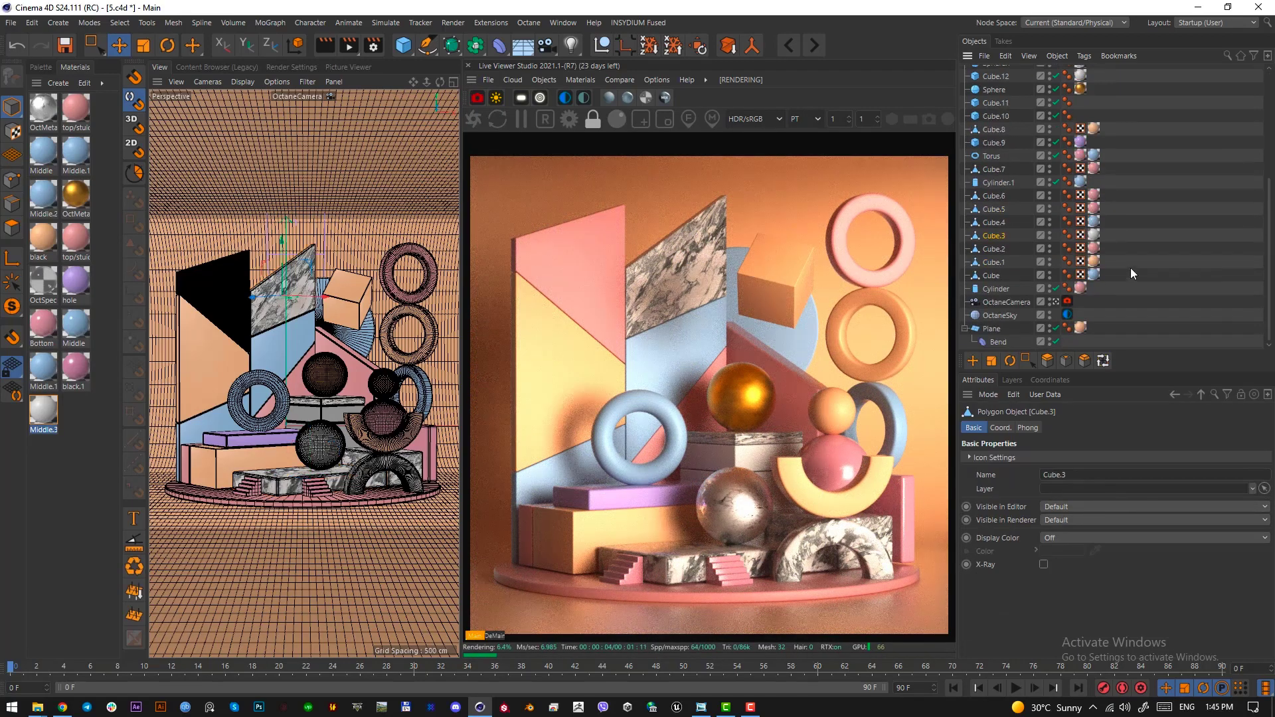
{"action": "left_click", "coordinate": [1090, 235]}
{"action": "left_click", "coordinate": [1098, 486]}
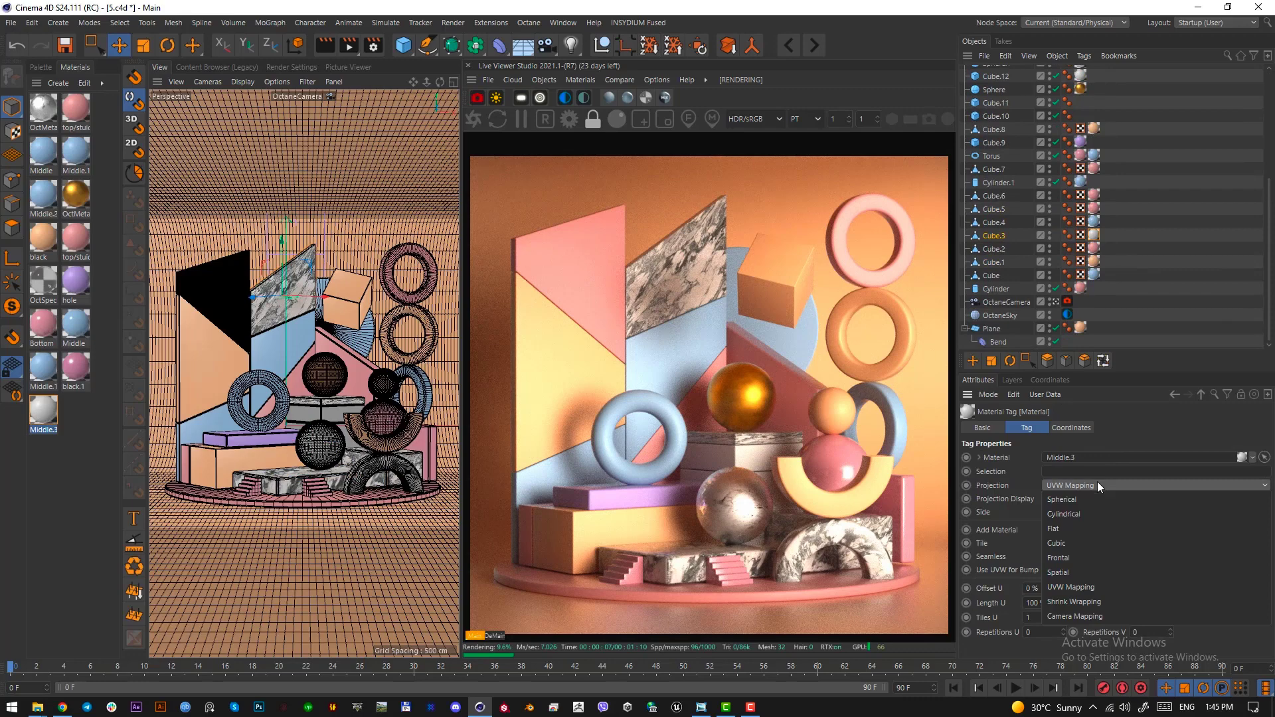
{"action": "left_click", "coordinate": [1081, 543]}
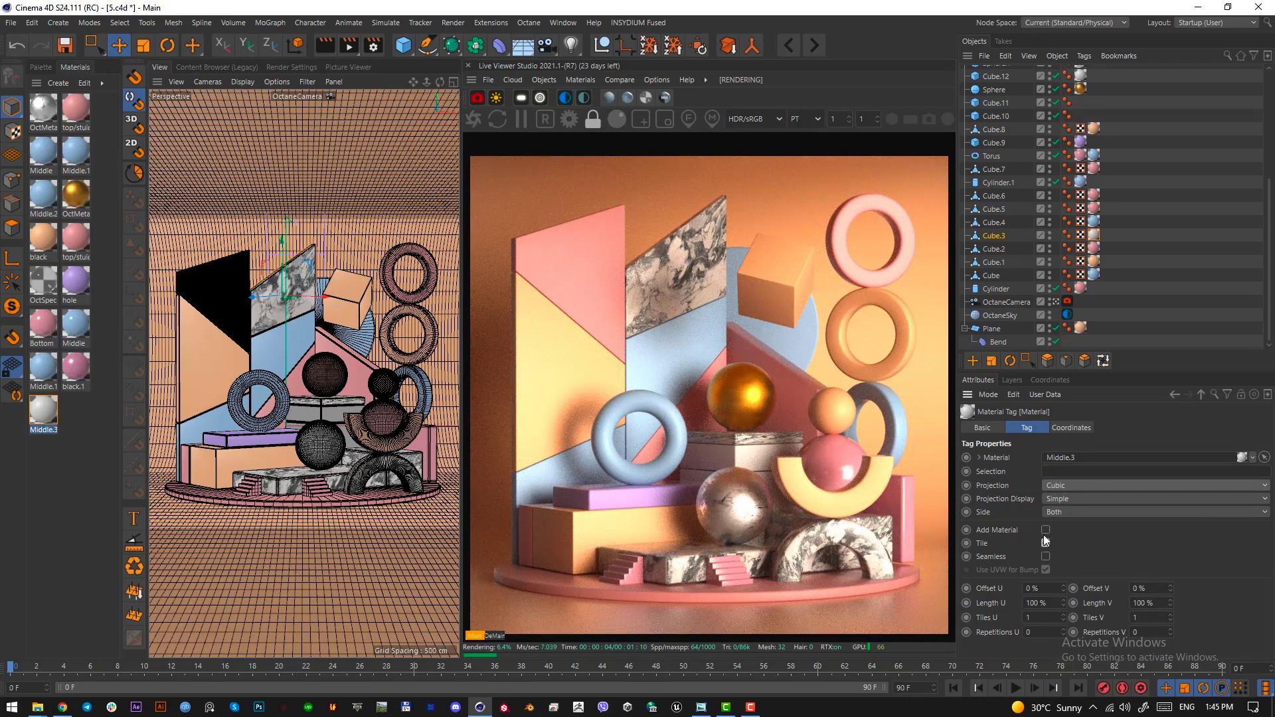
Apply the pink top/stuidio material to block Cube.11 and the blue Middle.2 material to block Cube.10.
{"action": "left_click_drag", "start_coordinate": [76, 237], "coordinate": [332, 467]}
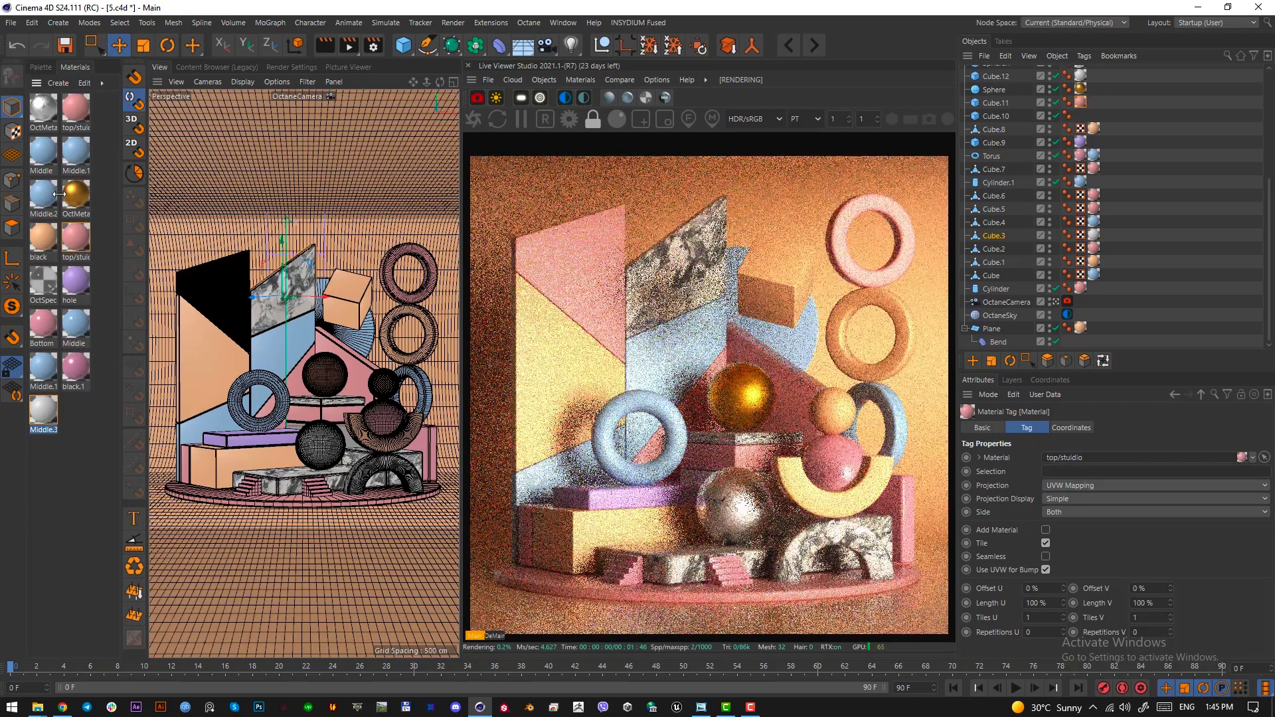
{"action": "left_click_drag", "start_coordinate": [46, 198], "coordinate": [296, 428]}
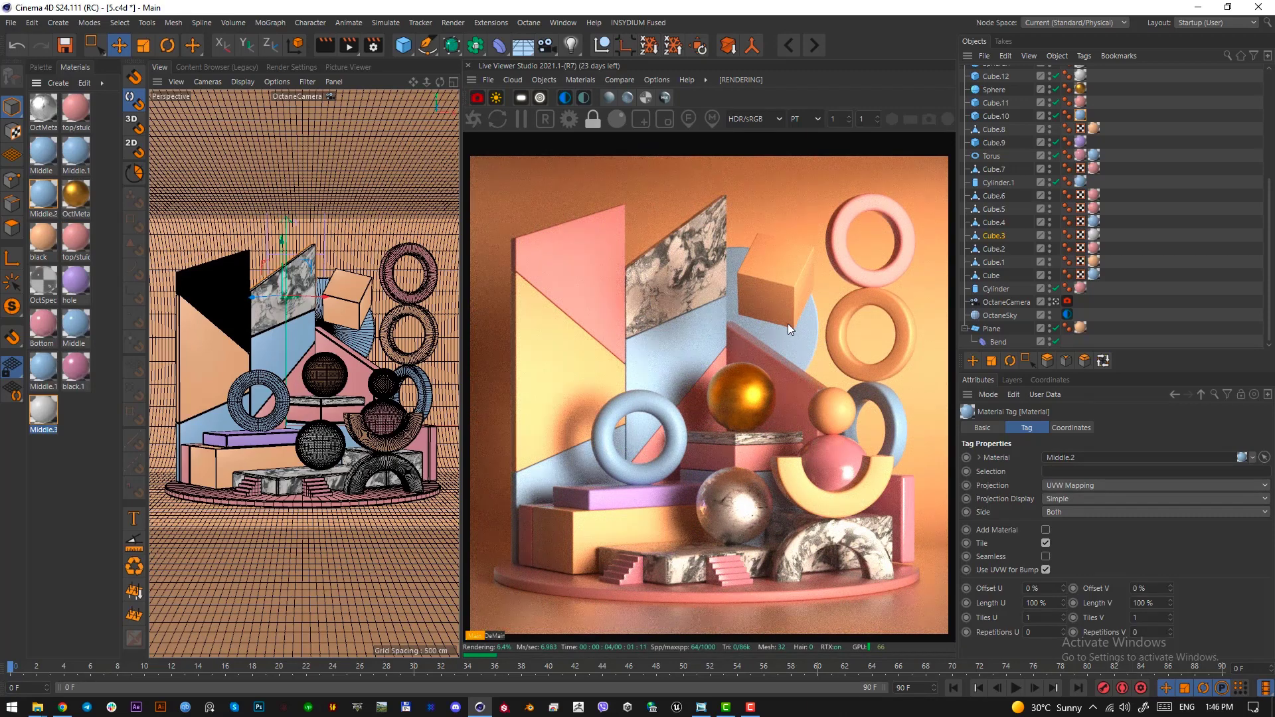
Try the gold OctMetal1 and peach "black" materials on the floating tilted cube, and settle on the blue Middle.1 material.
{"action": "left_click_drag", "start_coordinate": [76, 199], "coordinate": [791, 289]}
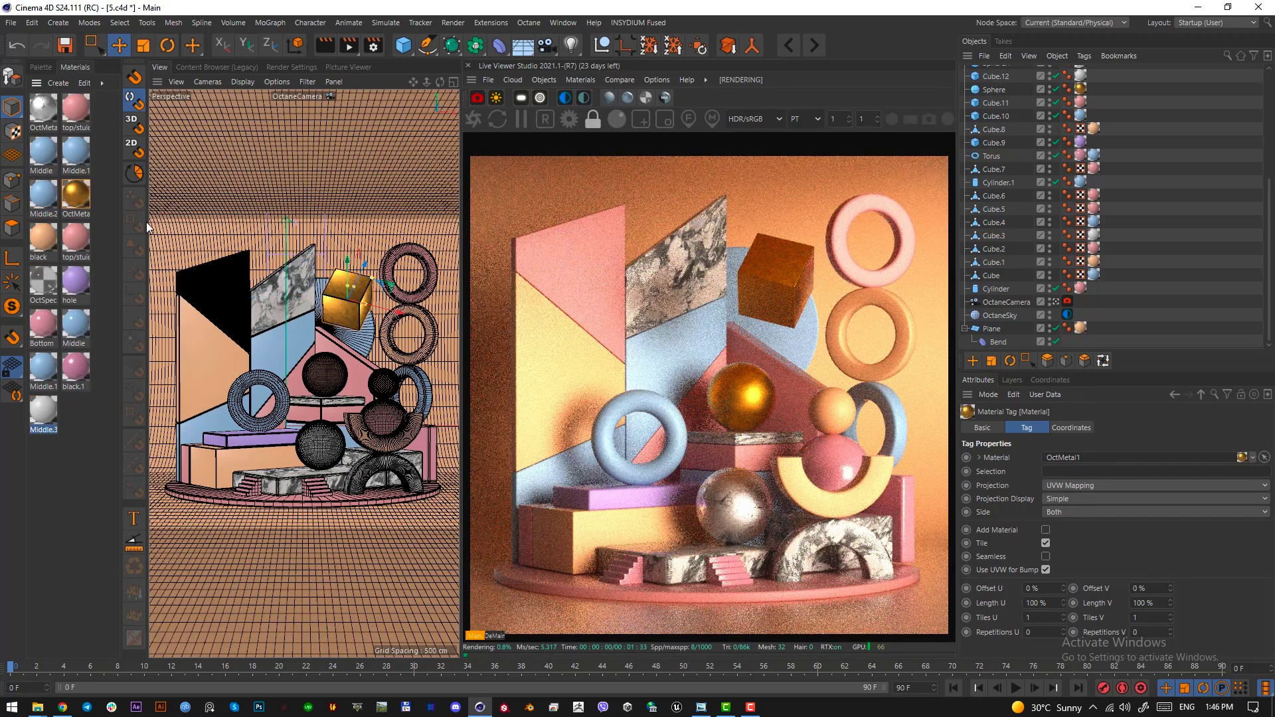
{"action": "left_click_drag", "start_coordinate": [40, 237], "coordinate": [349, 297]}
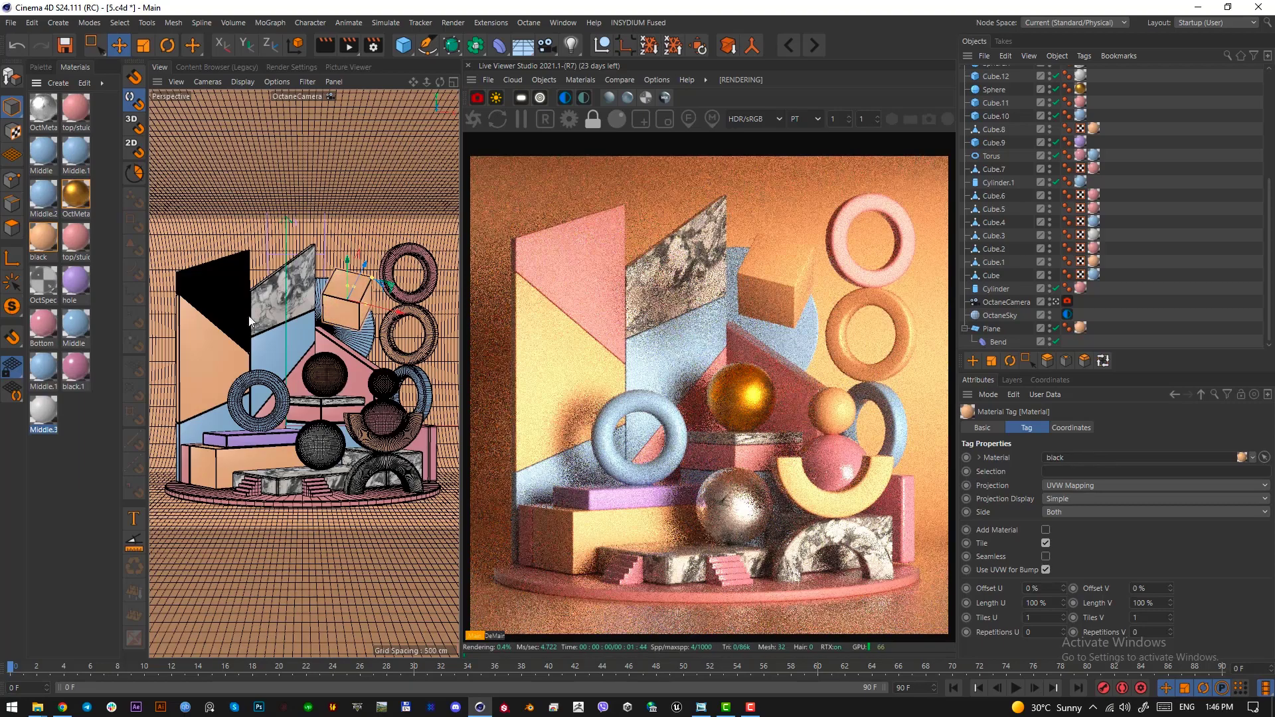
{"action": "left_click_drag", "start_coordinate": [74, 155], "coordinate": [346, 296]}
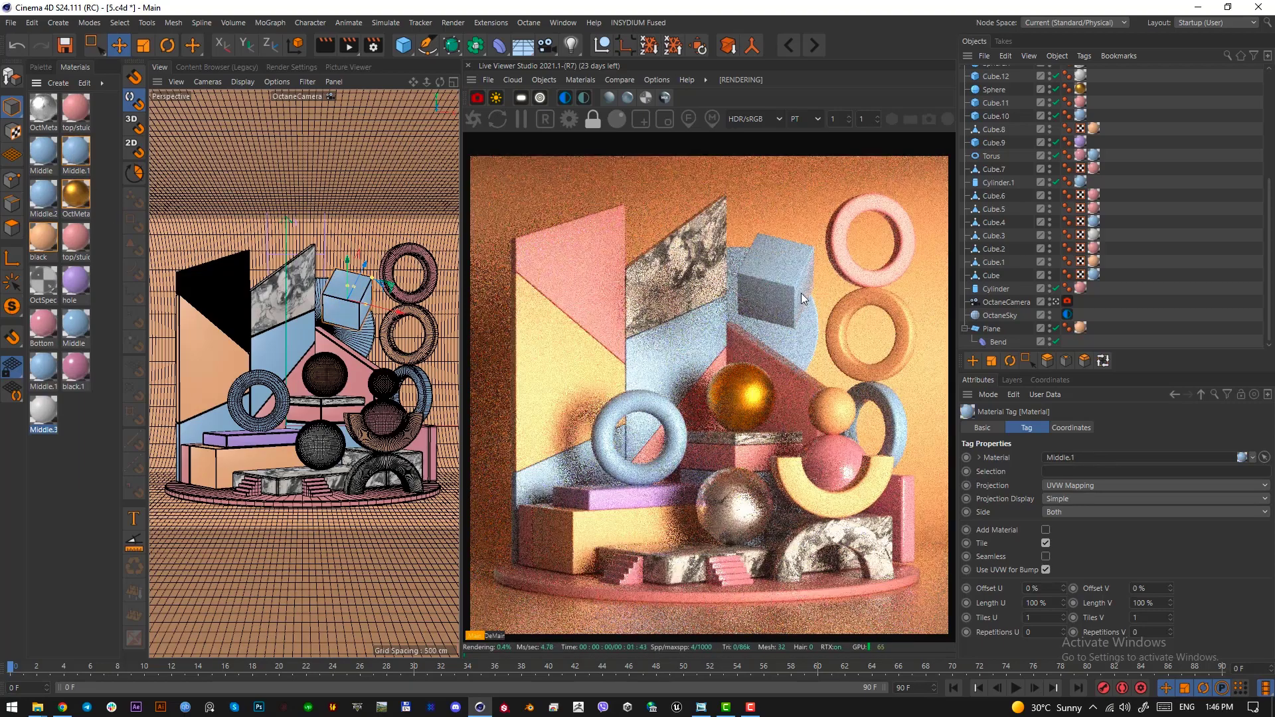
Bring up the petomarCO-10 reference image and examine the pattern on its pink triangular panel, closely marking that area.
{"action": "left_click_drag", "start_coordinate": [0, 85], "coordinate": [471, 100]}
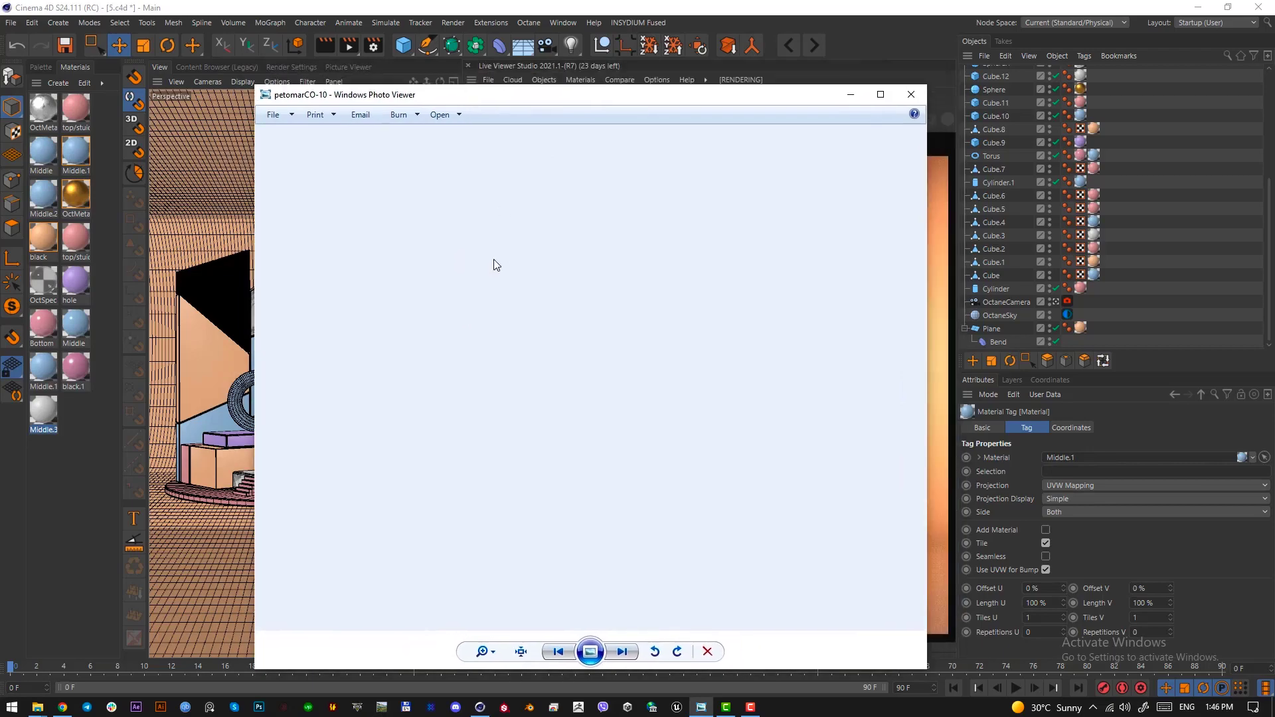
{"action": "mouse_move", "coordinate": [557, 104]}
{"action": "left_mouse_down"}
{"action": "mouse_move", "coordinate": [698, 108]}
{"action": "mouse_move", "coordinate": [0, 125]}
{"action": "mouse_move", "coordinate": [356, 125]}
{"action": "mouse_move", "coordinate": [559, 97]}
{"action": "left_mouse_up"}
{"action": "key", "text": "Print"}
{"action": "left_click_drag", "start_coordinate": [426, 234], "coordinate": [468, 317]}
{"action": "key", "text": "ctrl+c"}
{"action": "left_click_drag", "start_coordinate": [555, 94], "coordinate": [0, 104]}
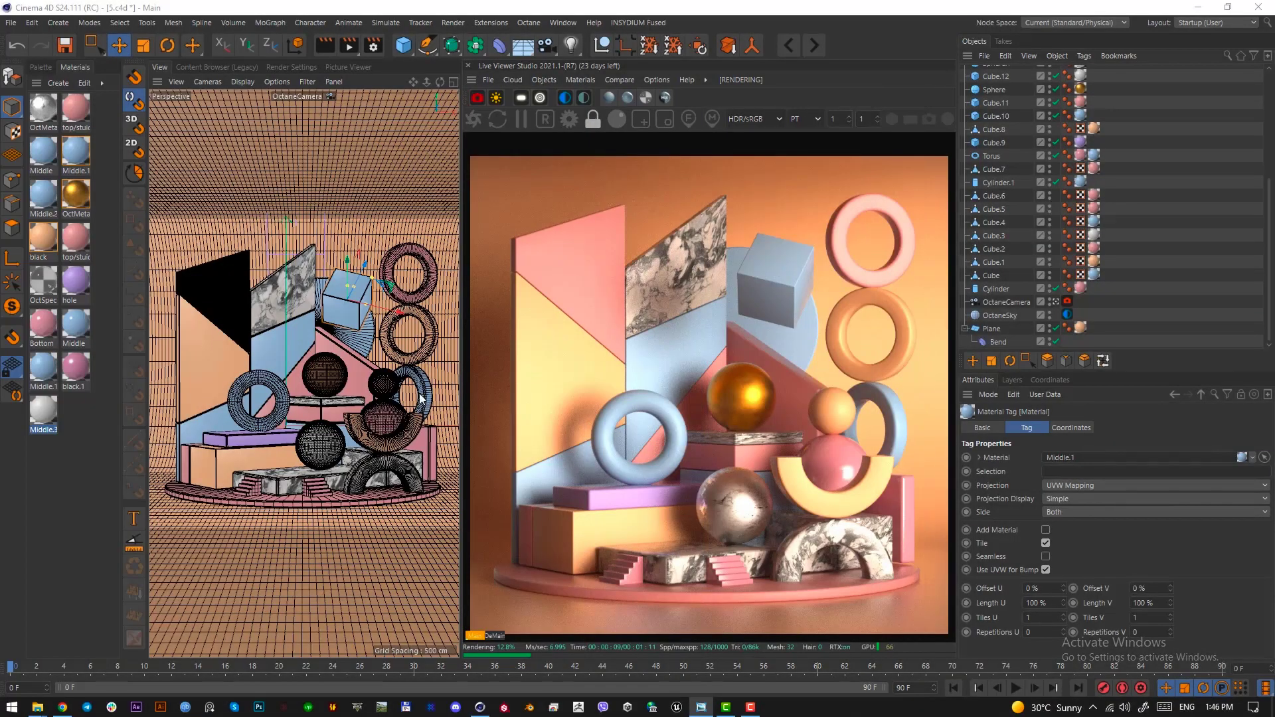
Duplicate the pink top/stuidio material in the material list.
{"action": "left_click", "coordinate": [40, 440]}
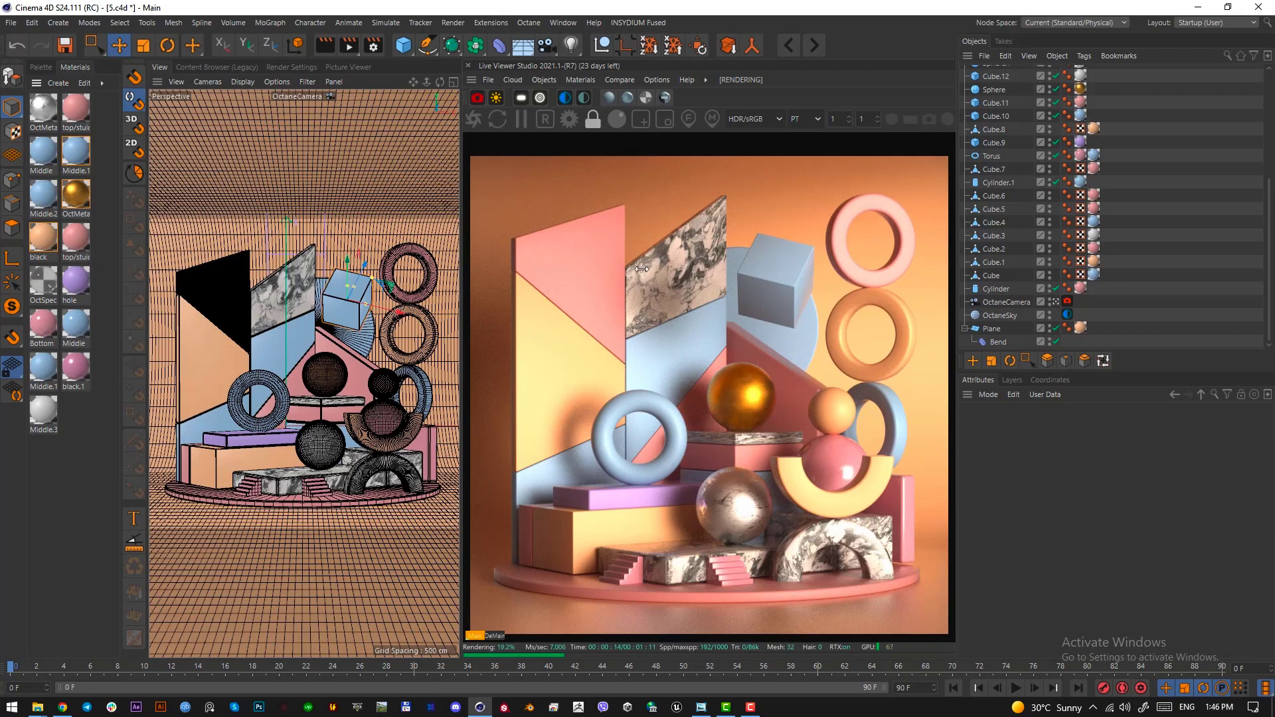
{"action": "left_click", "coordinate": [77, 240]}
{"action": "left_click_drag", "start_coordinate": [79, 242], "coordinate": [77, 418], "text": "ctrl"}
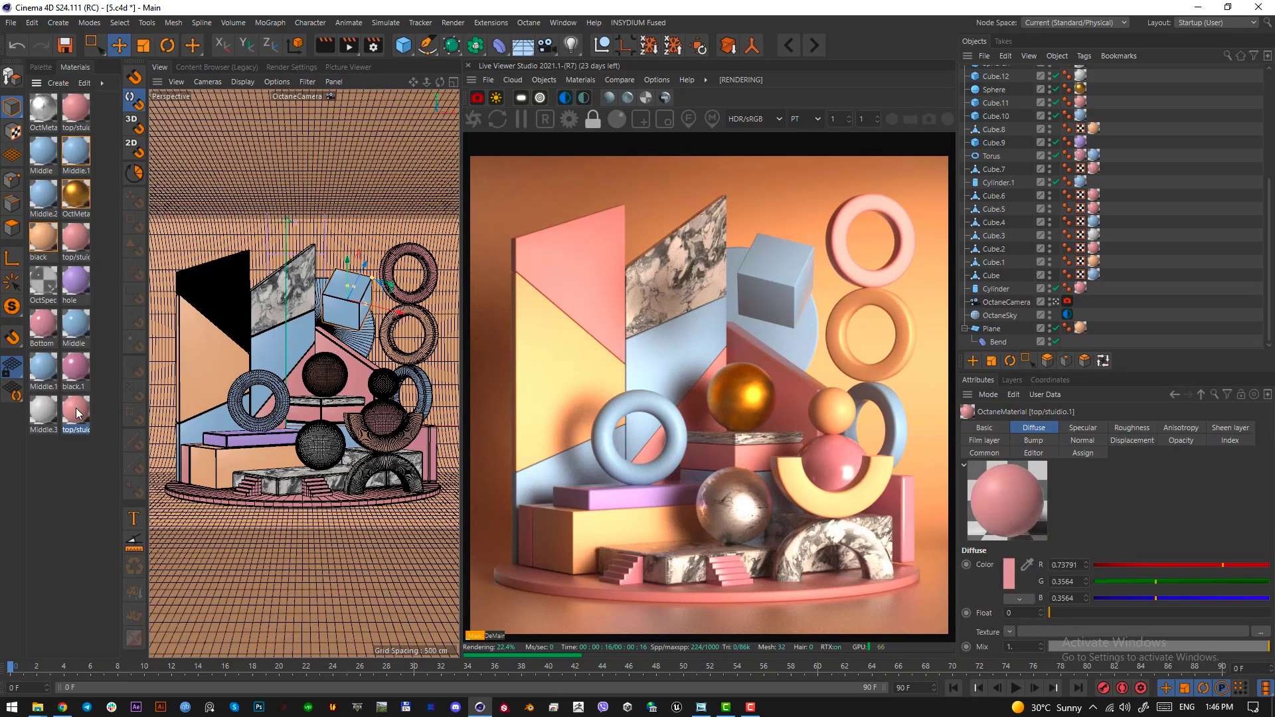
Open the duplicated top/stuidio.1 material in the node editor and add an Octane gradient node.
{"action": "double_click", "coordinate": [76, 408]}
{"action": "left_click", "coordinate": [99, 349]}
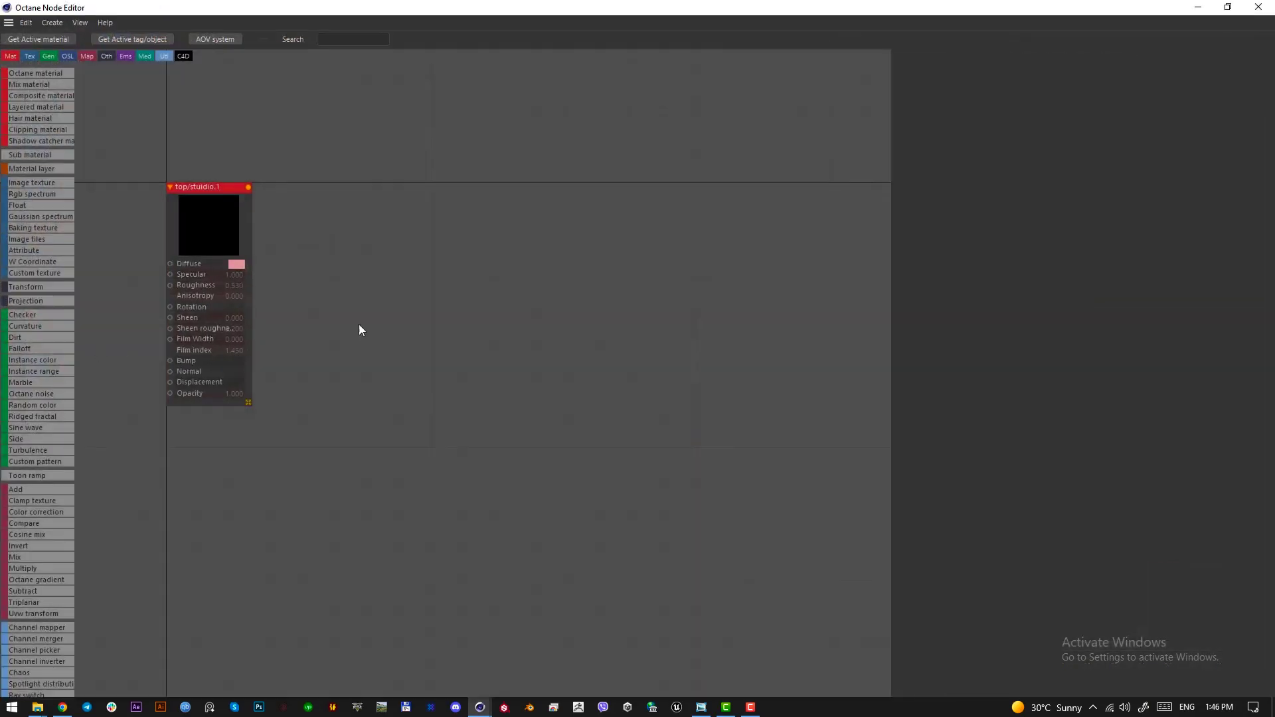
{"action": "type", "text": "grad"}
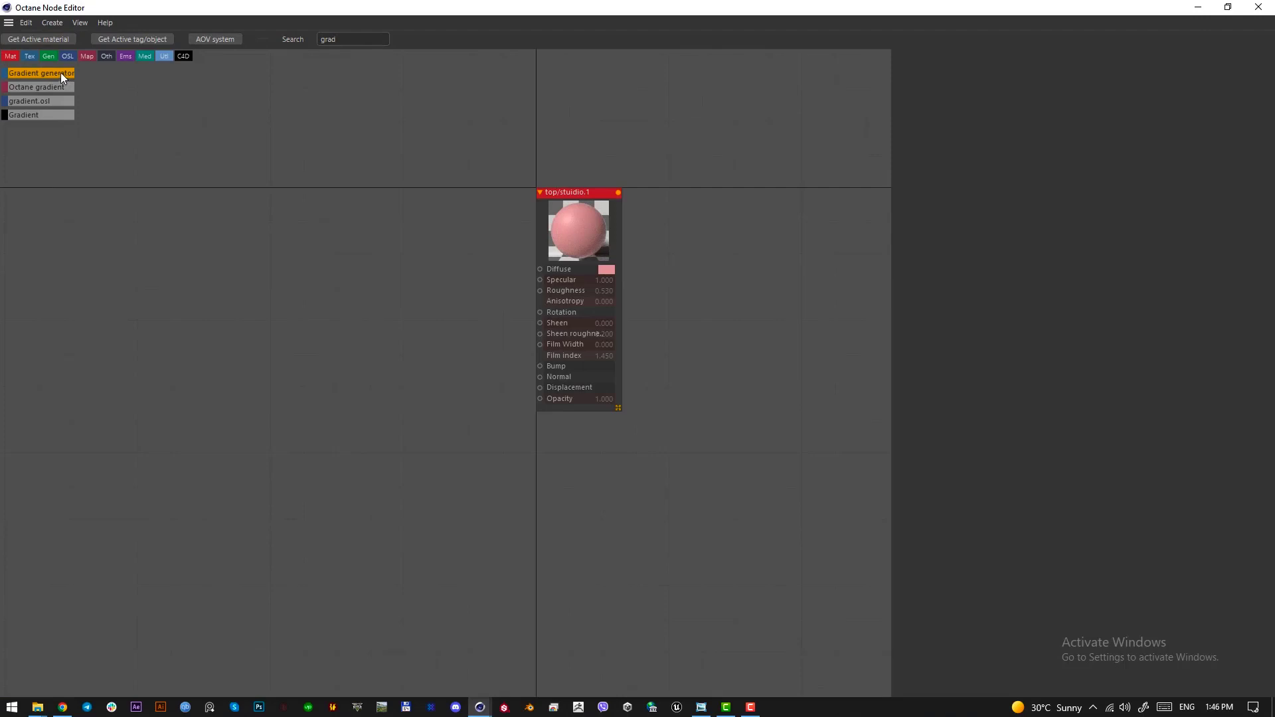
{"action": "left_click_drag", "start_coordinate": [59, 86], "coordinate": [327, 267]}
{"action": "left_click", "coordinate": [379, 443]}
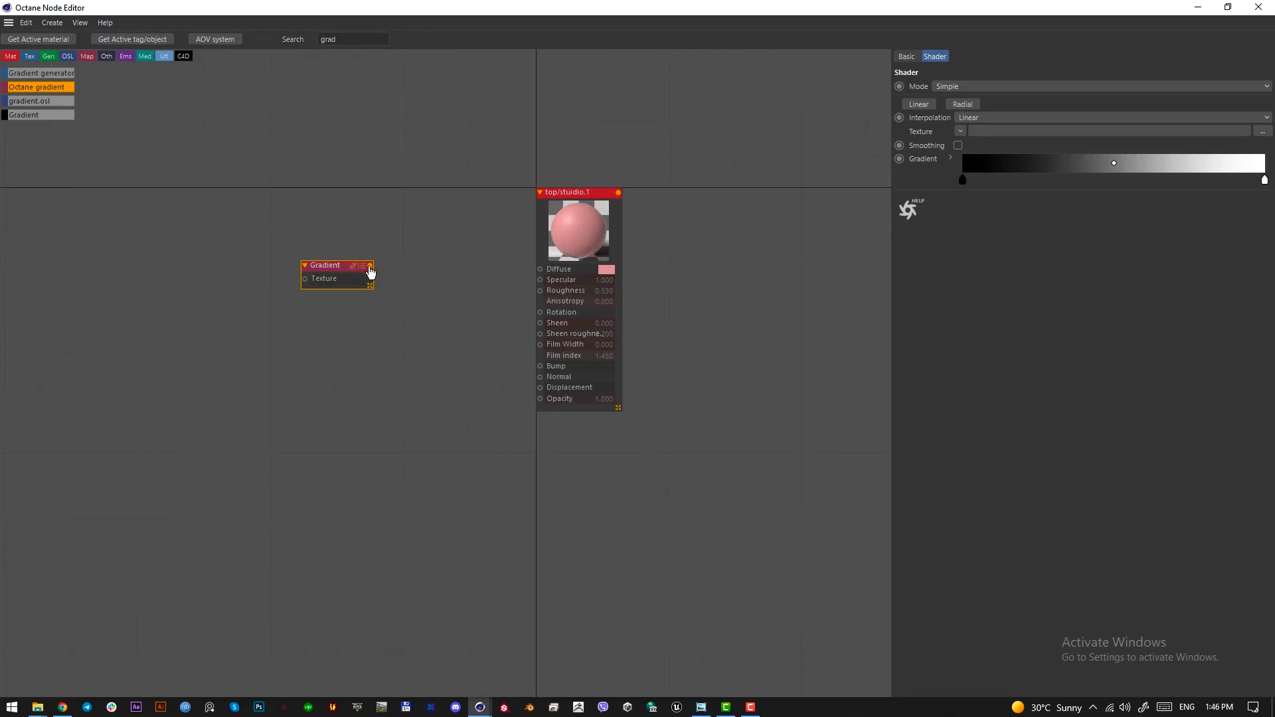
Add an Octane noise node, feed it into the gradient's Texture input, and connect the gradient to the material's Diffuse channel.
{"action": "left_click_drag", "start_coordinate": [349, 40], "coordinate": [228, 45]}
{"action": "type", "text": "noise"}
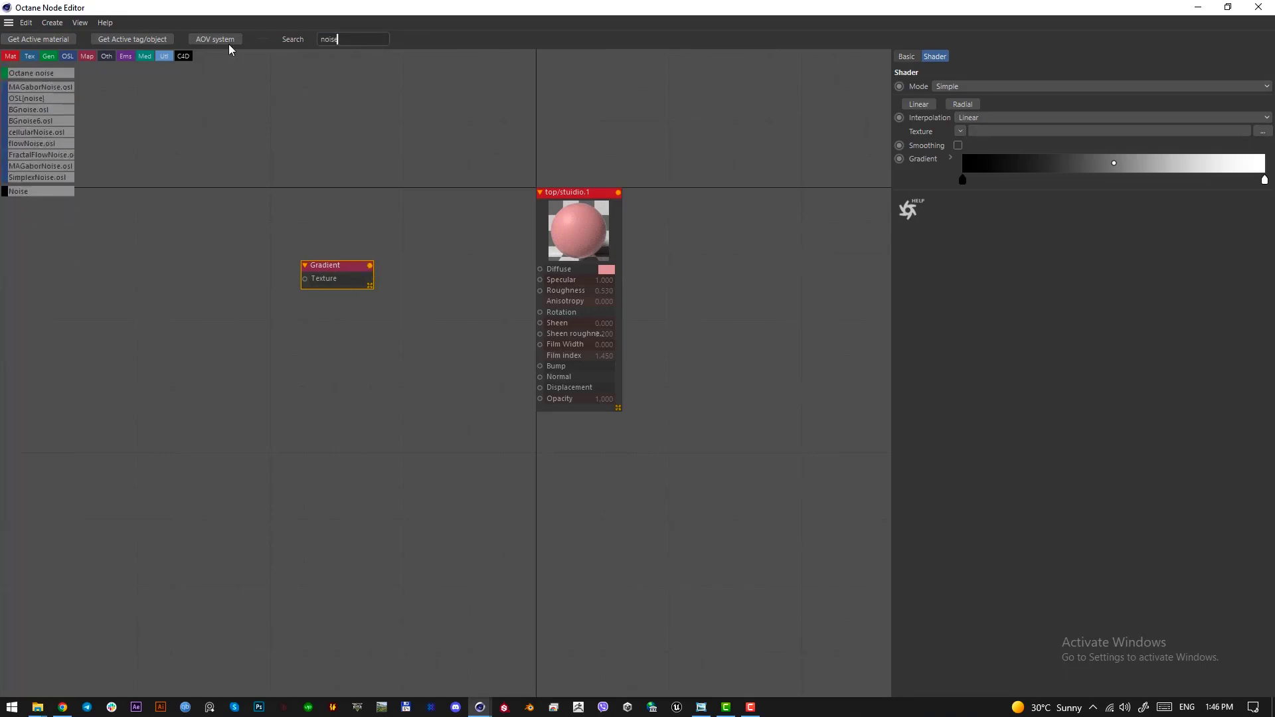
{"action": "left_click_drag", "start_coordinate": [241, 282], "coordinate": [540, 269]}
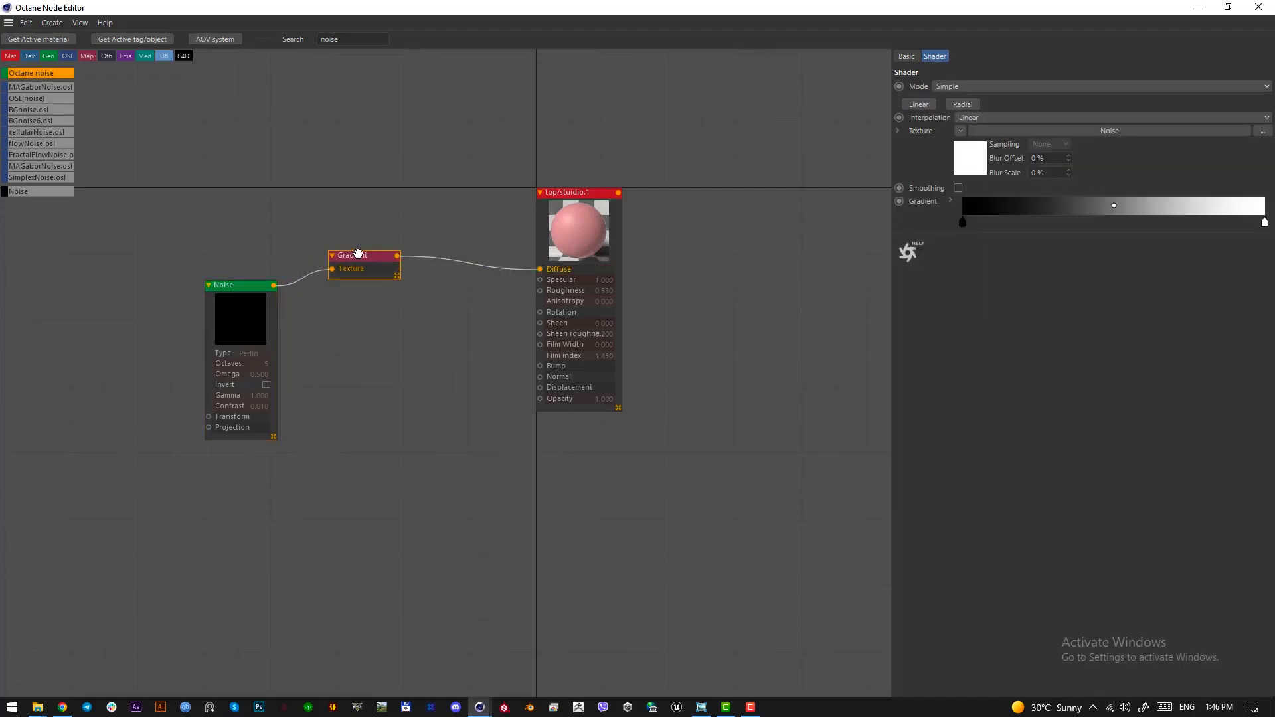
{"action": "left_click_drag", "start_coordinate": [358, 256], "coordinate": [371, 255]}
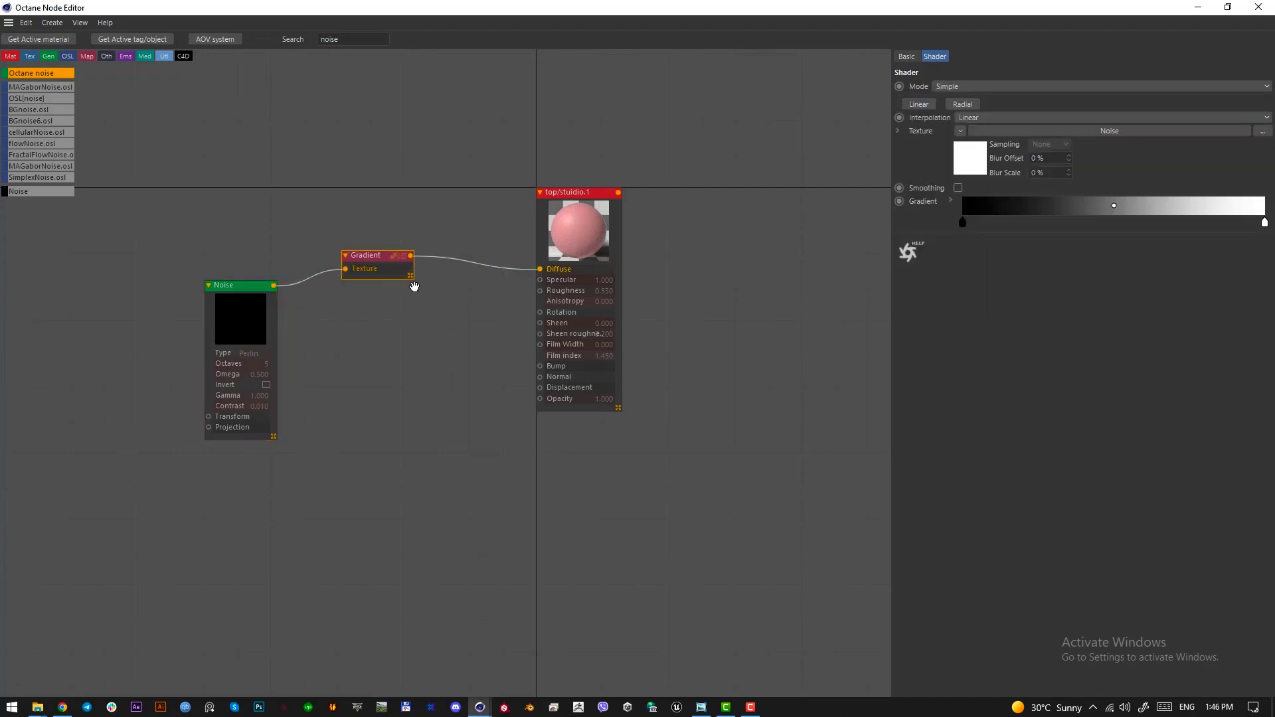
Set the gradient's black start knot to pink with hue 327°, saturation 33% and value 91%.
{"action": "double_click", "coordinate": [964, 224]}
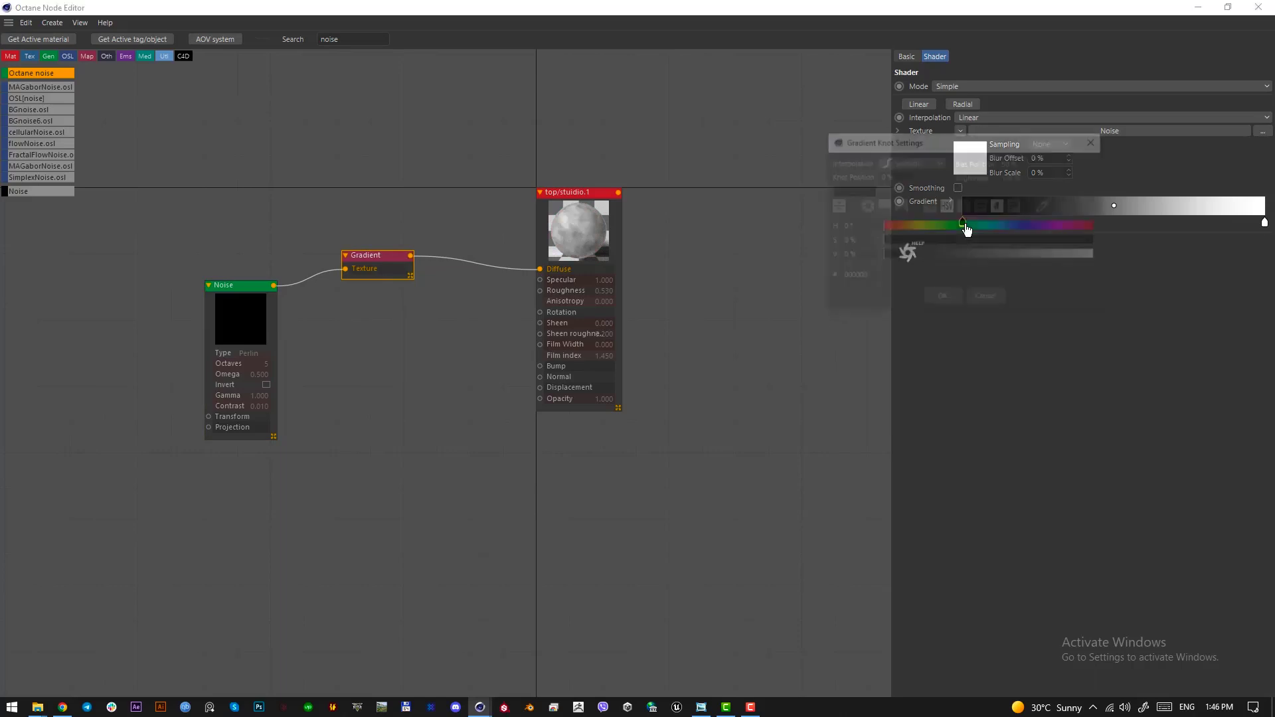
{"action": "left_click", "coordinate": [897, 225]}
{"action": "left_click", "coordinate": [1032, 240]}
{"action": "left_click", "coordinate": [1079, 255]}
{"action": "left_click", "coordinate": [1072, 226]}
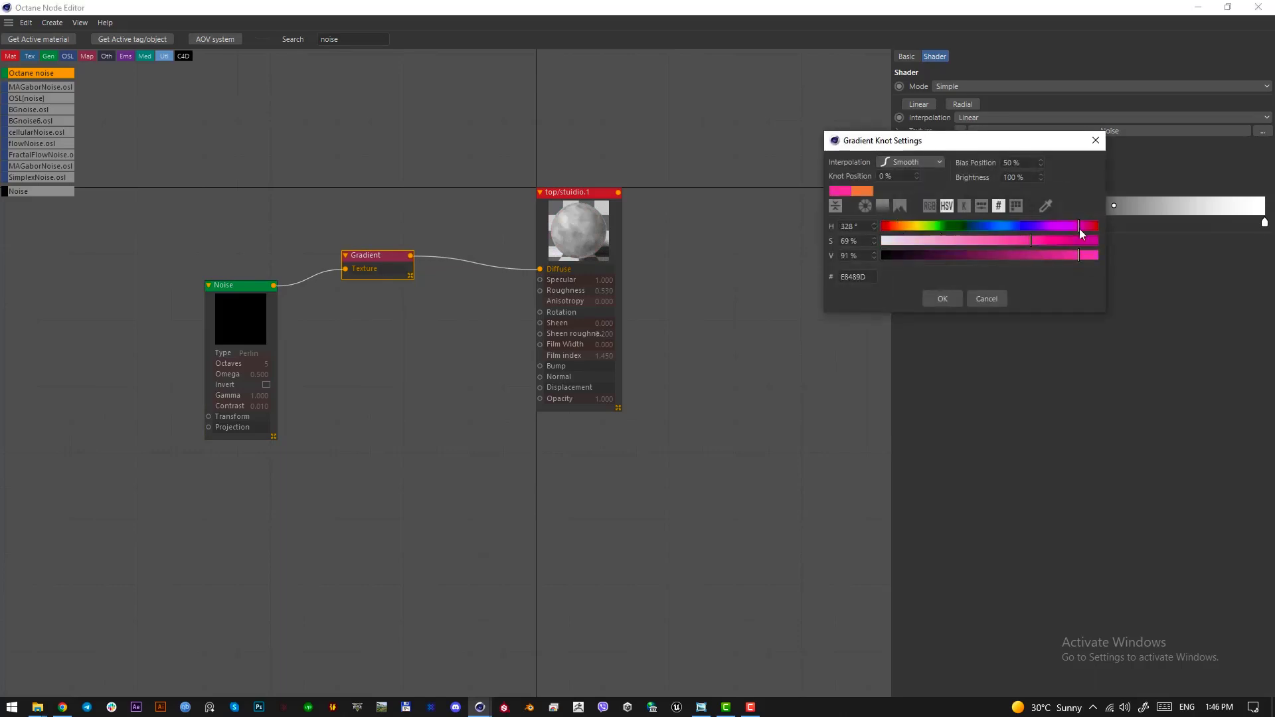
{"action": "left_click_drag", "start_coordinate": [1007, 240], "coordinate": [945, 240]}
{"action": "left_click_drag", "start_coordinate": [1061, 226], "coordinate": [1078, 229]}
{"action": "left_click_drag", "start_coordinate": [950, 239], "coordinate": [953, 241]}
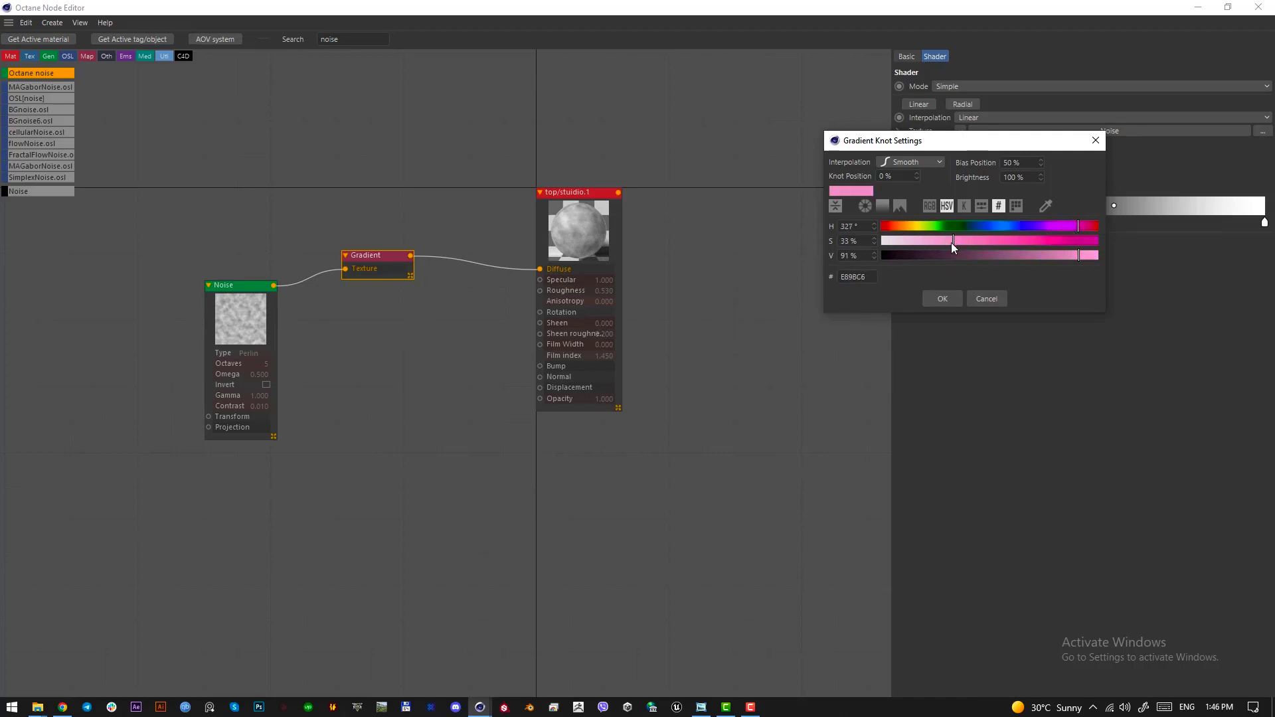
{"action": "left_click", "coordinate": [943, 299]}
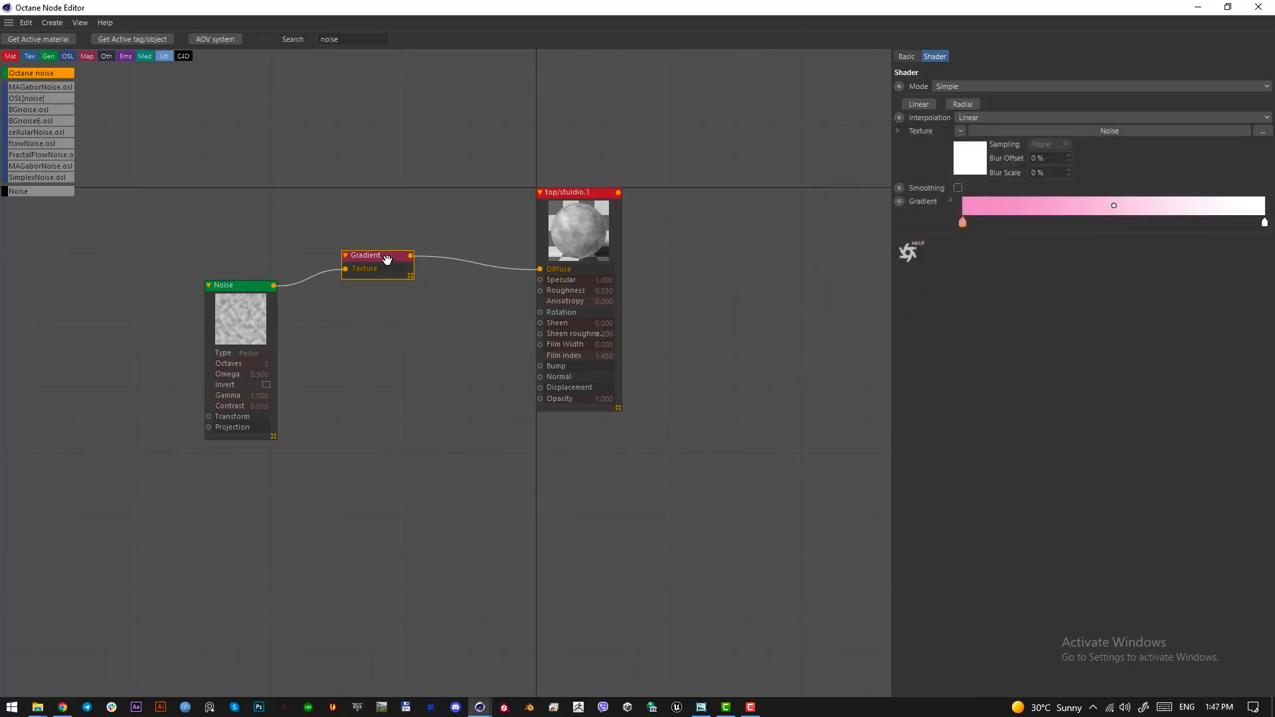
Set the gradient's white end knot to a bright light blue with hue about 196° and saturation about 31%.
{"action": "double_click", "coordinate": [1265, 222]}
{"action": "left_click", "coordinate": [1167, 224]}
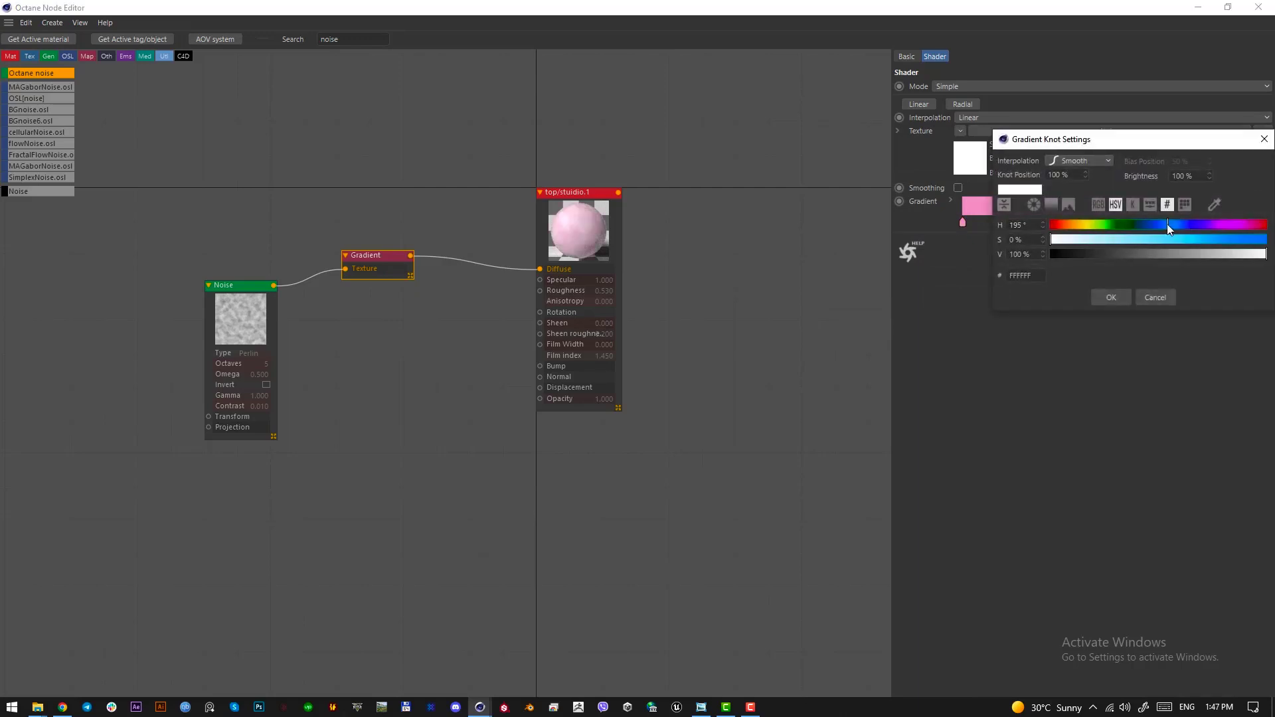
{"action": "left_click", "coordinate": [1104, 240]}
{"action": "left_click_drag", "start_coordinate": [1104, 242], "coordinate": [1118, 241]}
{"action": "left_click", "coordinate": [1225, 254]}
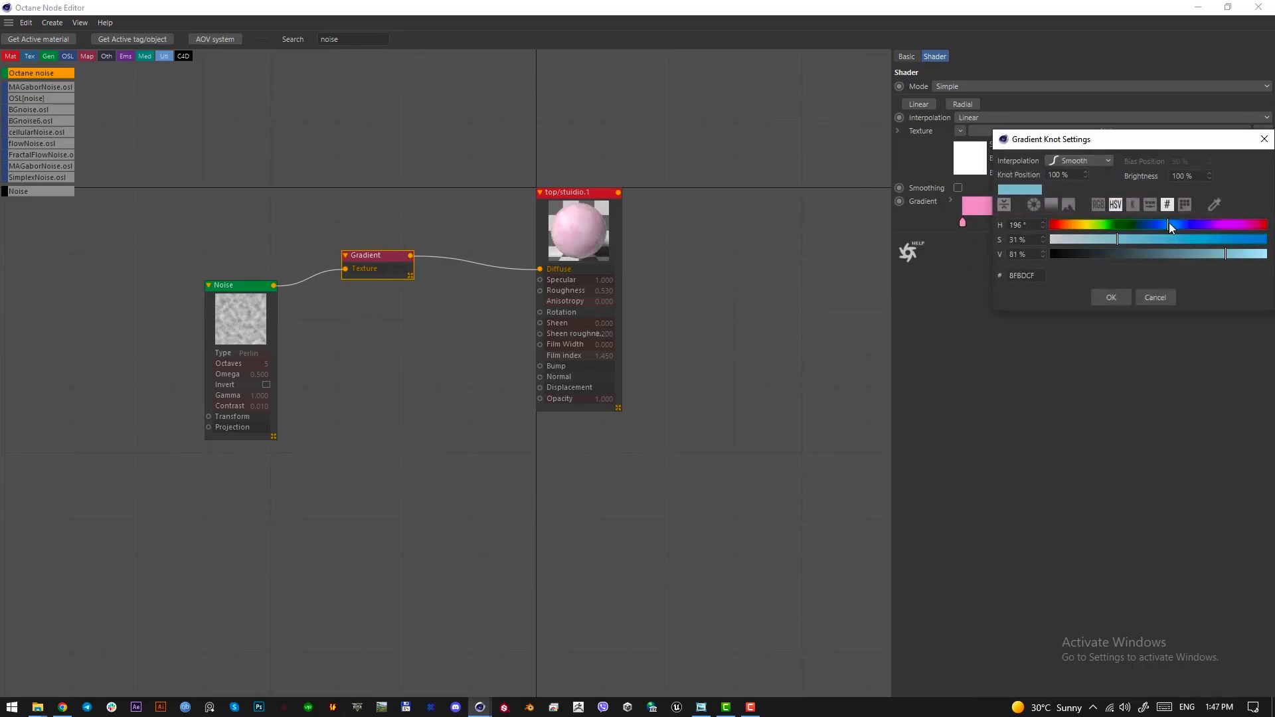
{"action": "left_click", "coordinate": [1242, 256]}
{"action": "left_click", "coordinate": [1103, 297]}
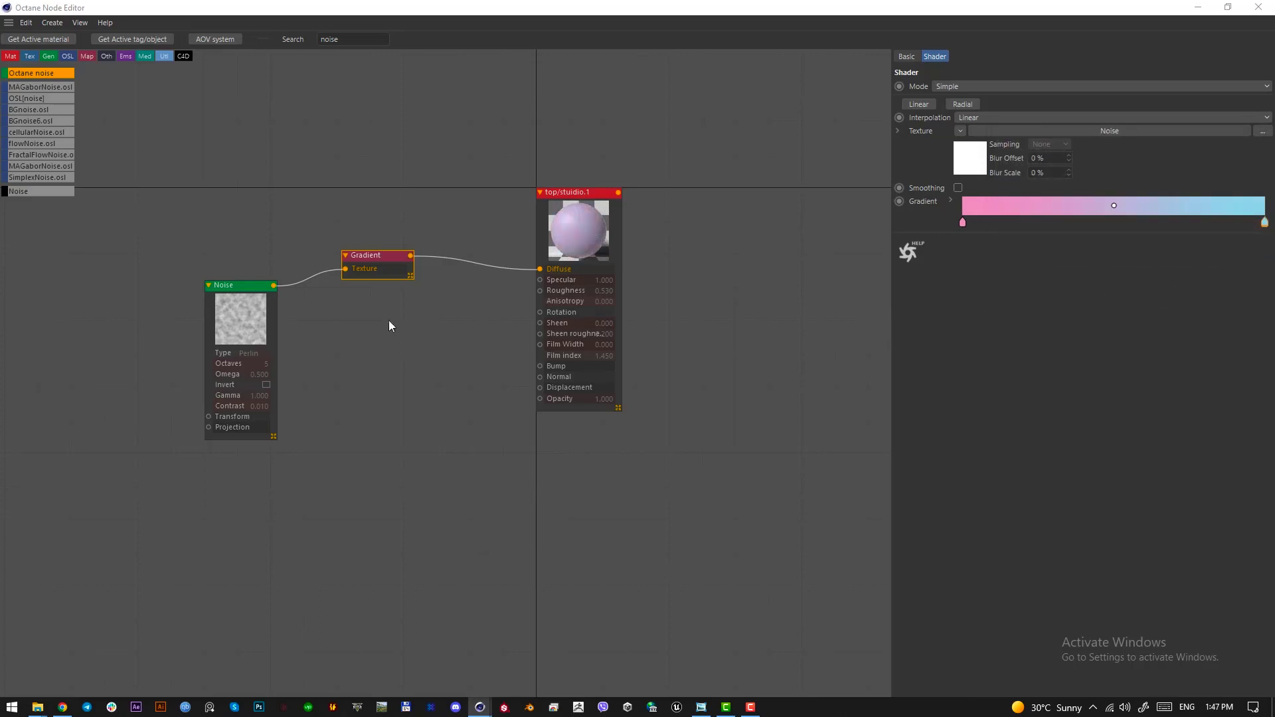
Raise the noise node's contrast to about 117.47 and spread the noise and material nodes apart from the gradient.
{"action": "left_click", "coordinate": [272, 322]}
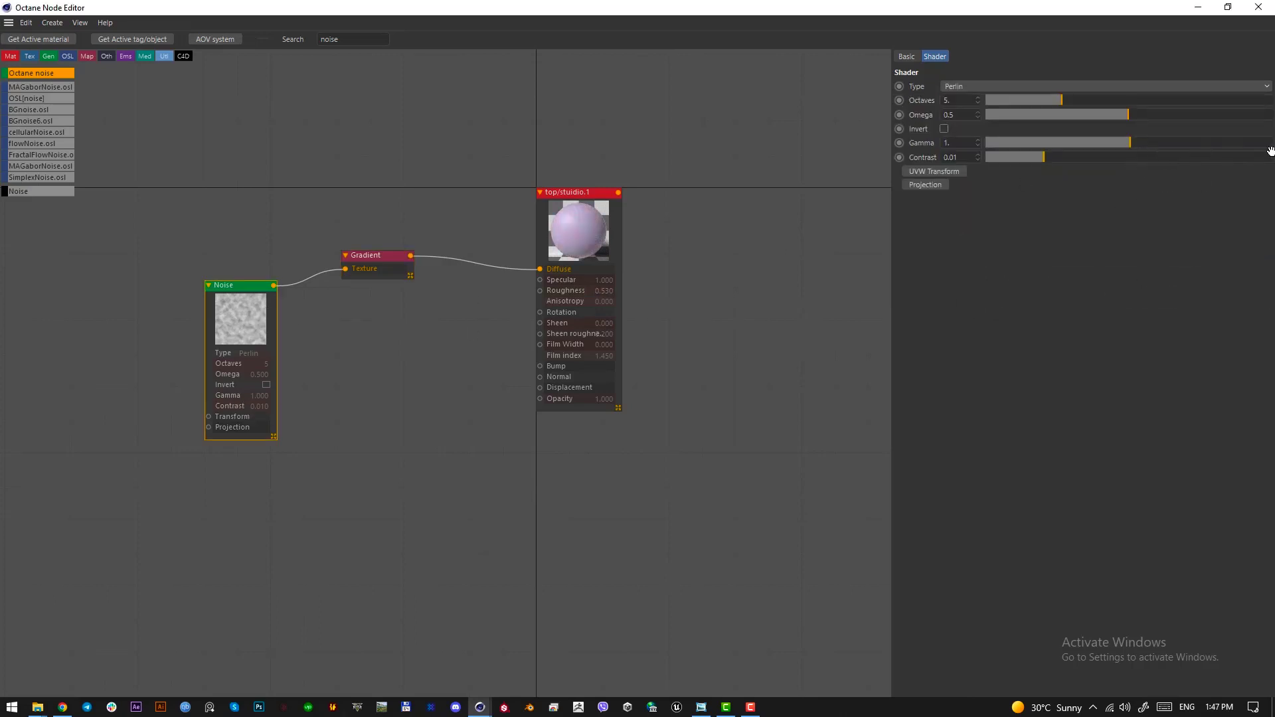
{"action": "left_click", "coordinate": [1252, 157]}
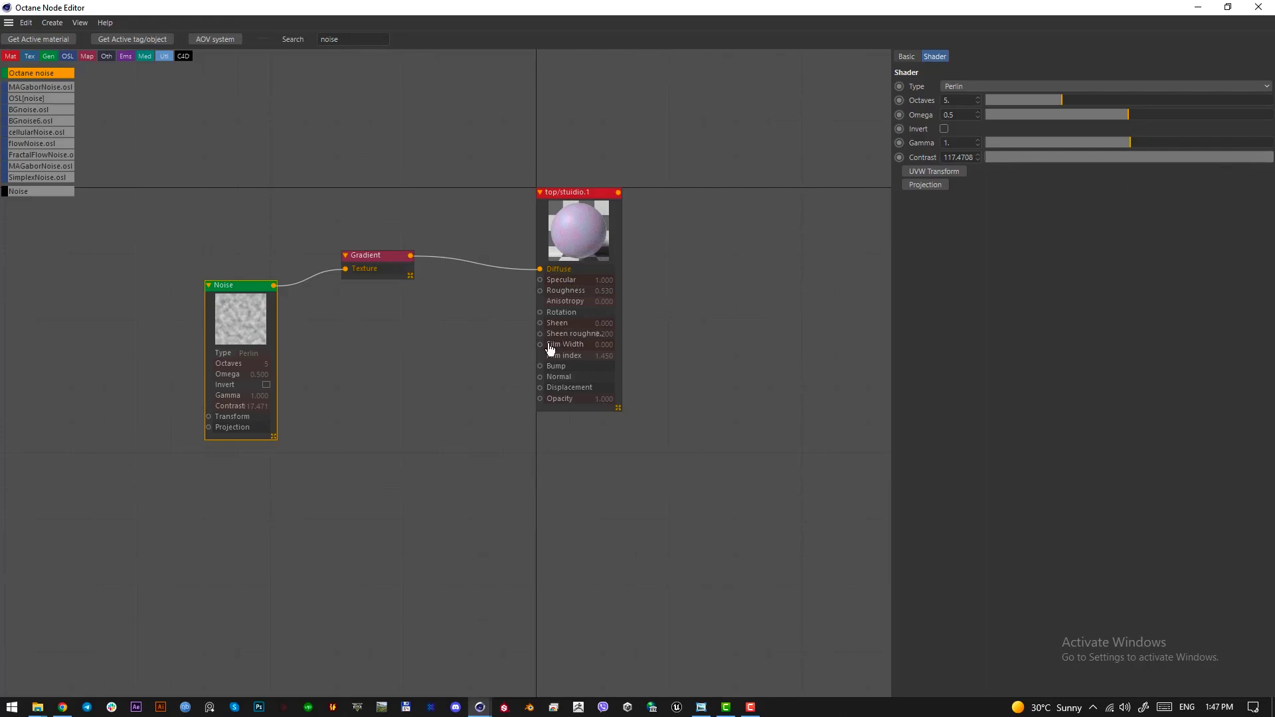
{"action": "left_click", "coordinate": [594, 229]}
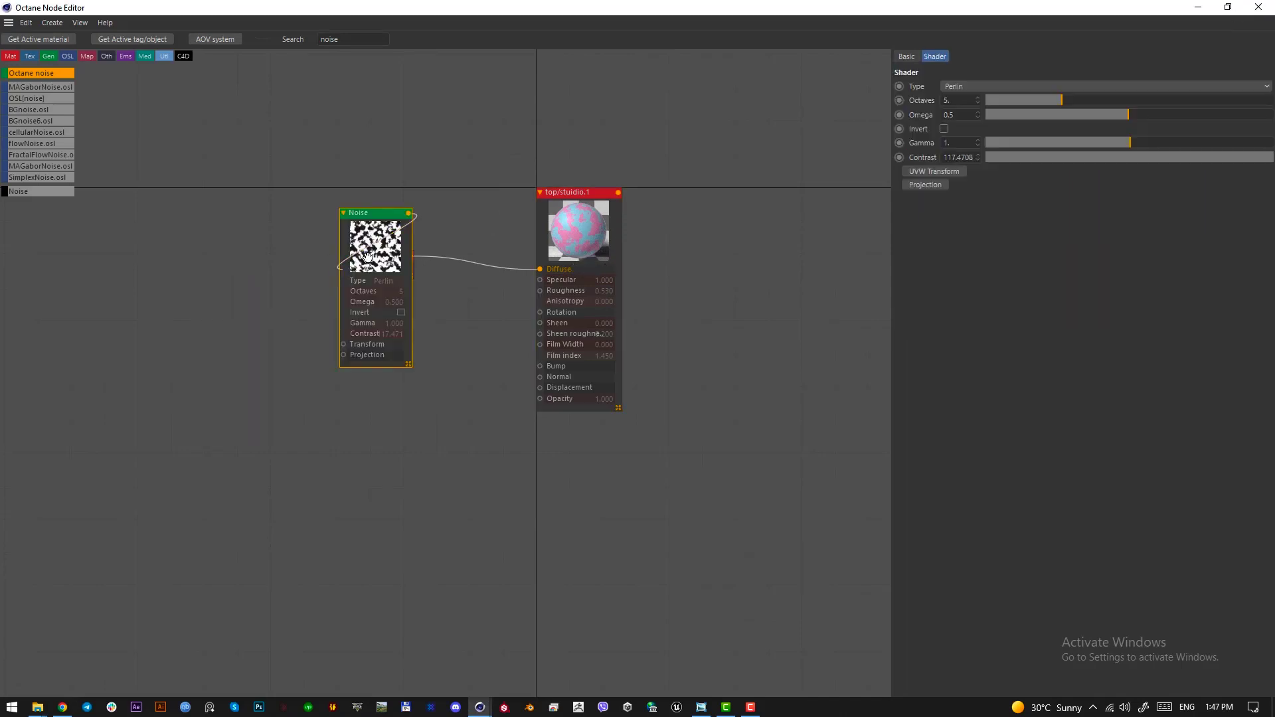
{"action": "left_click", "coordinate": [384, 280]}
{"action": "left_click_drag", "start_coordinate": [592, 228], "coordinate": [688, 236]}
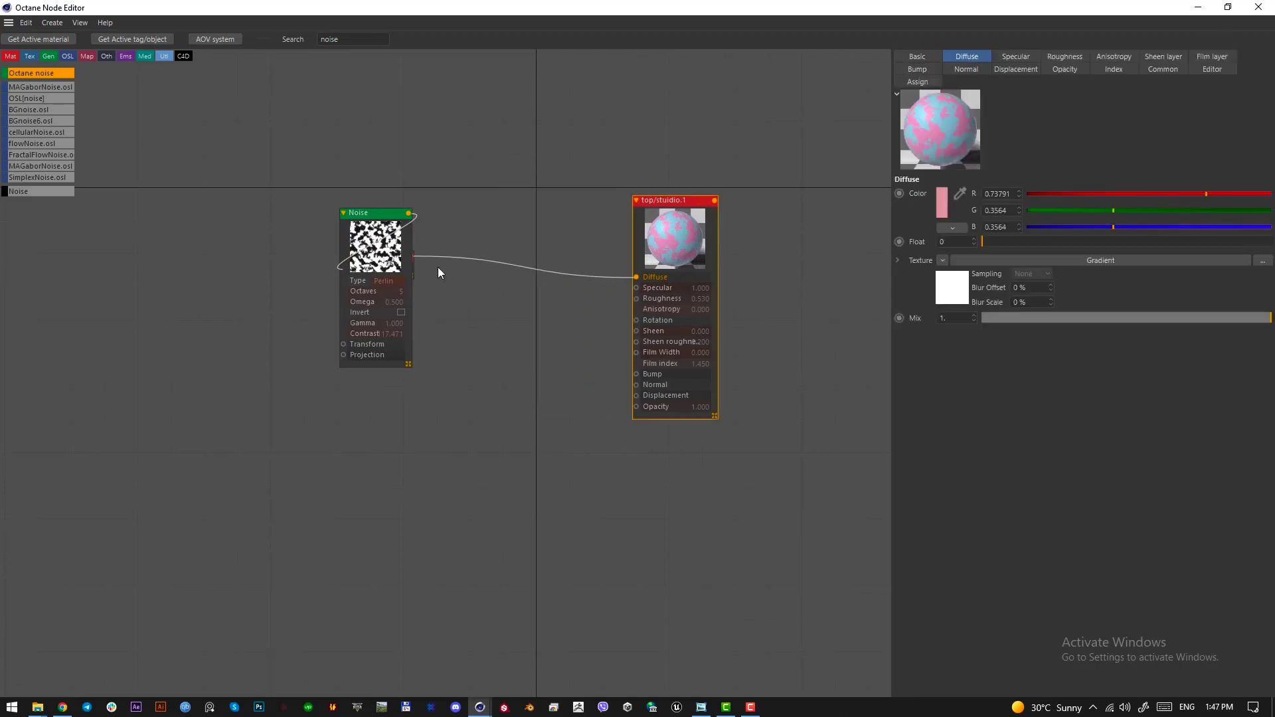
{"action": "left_click_drag", "start_coordinate": [383, 257], "coordinate": [202, 319]}
Lower the saturation of the gradient's pink start knot slightly, and close the node editor and Material Editor.
{"action": "left_click", "coordinate": [371, 255]}
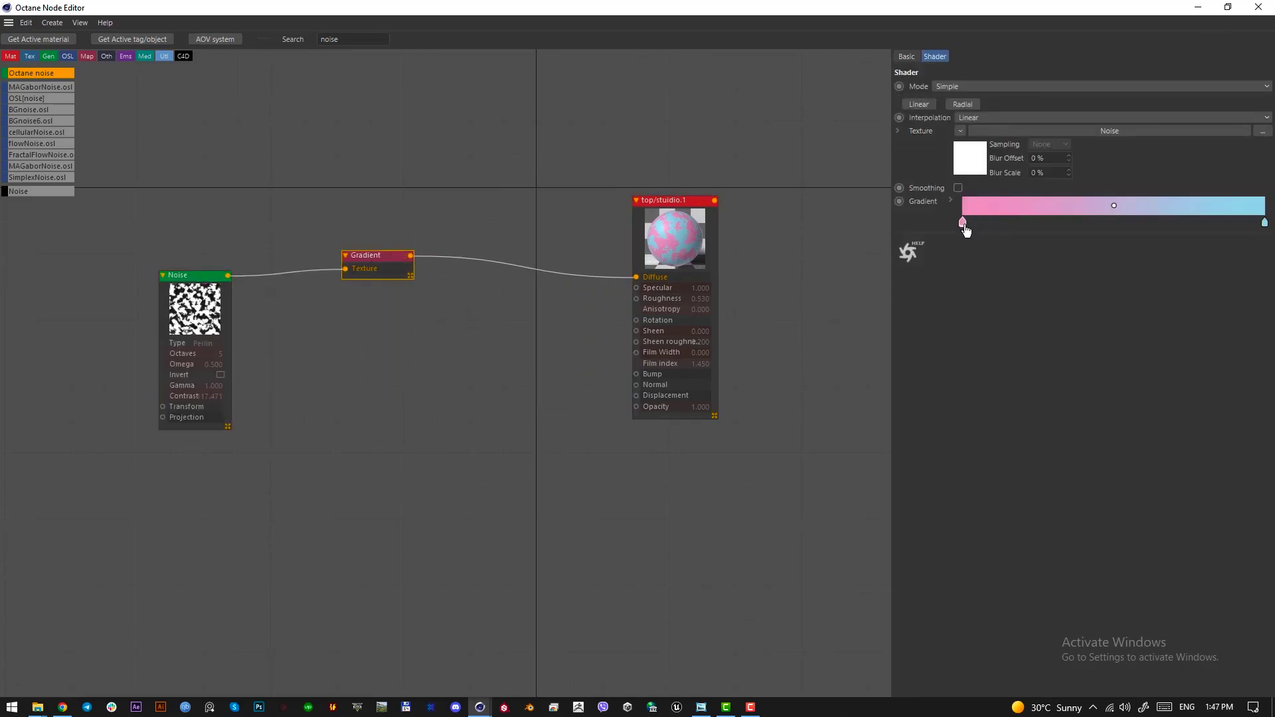
{"action": "double_click", "coordinate": [965, 229]}
{"action": "left_click", "coordinate": [939, 243]}
{"action": "left_click", "coordinate": [942, 305]}
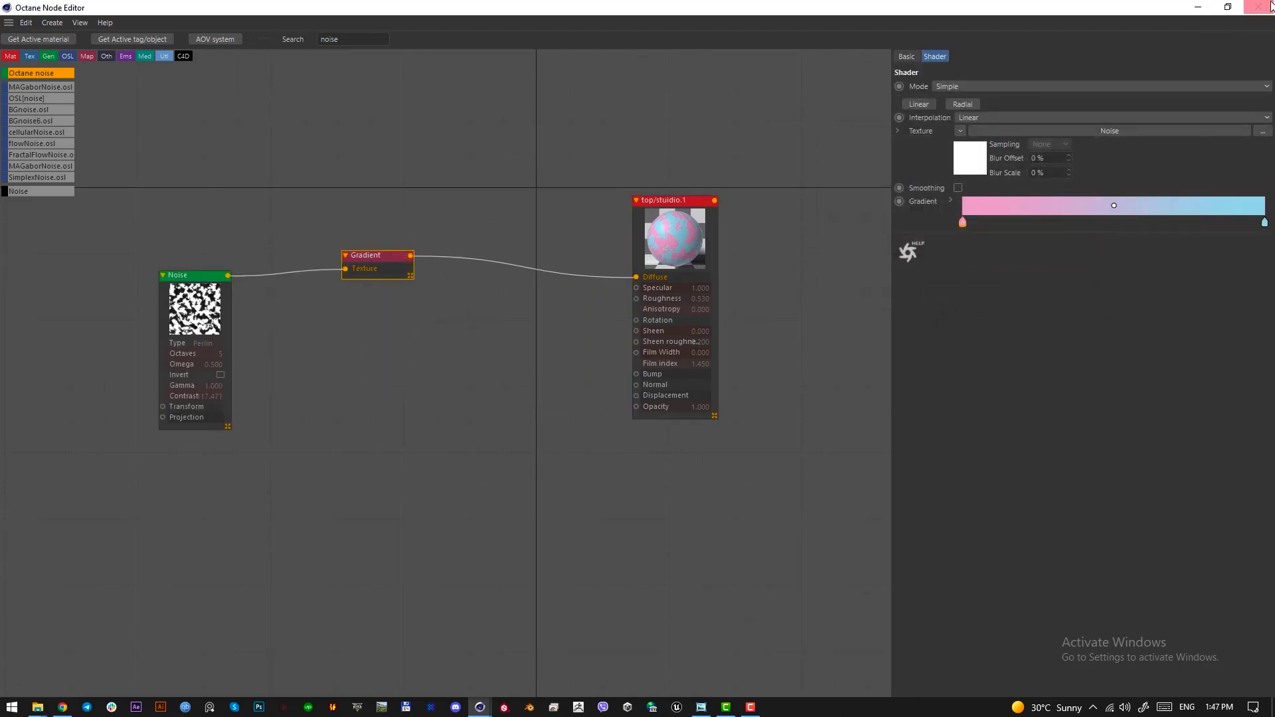
{"action": "left_click", "coordinate": [1268, 6]}
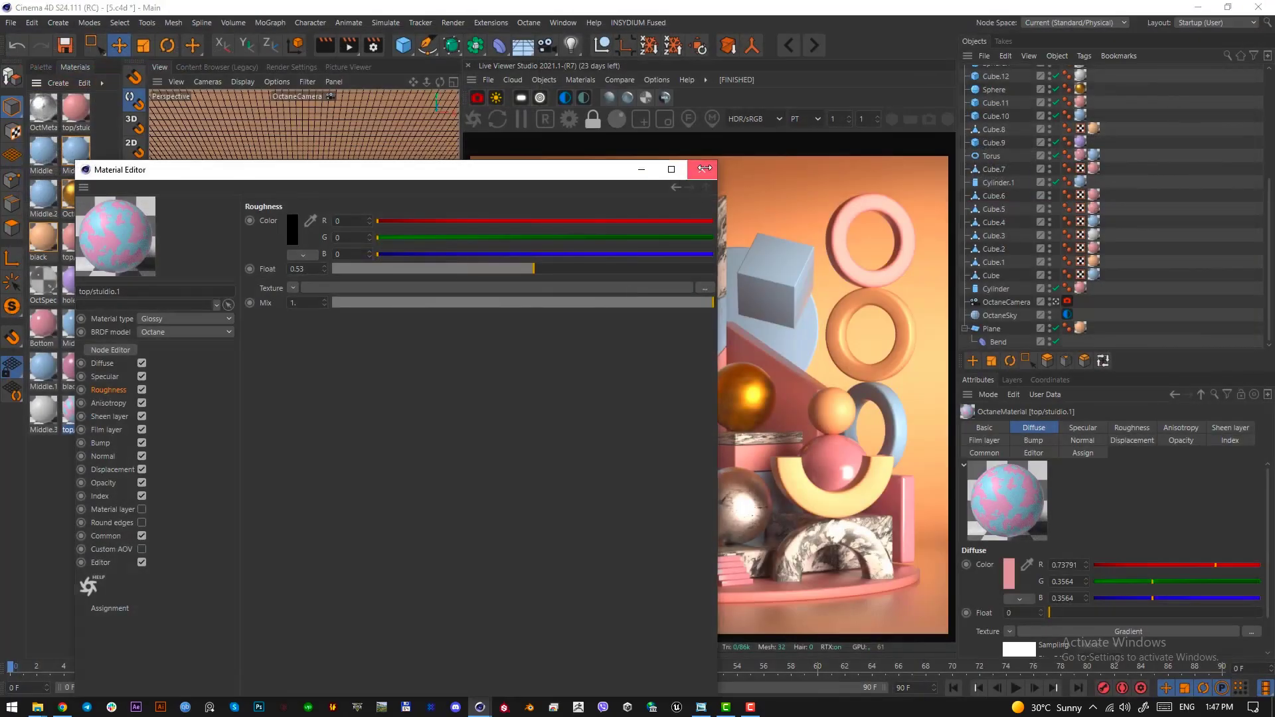
{"action": "left_click", "coordinate": [705, 168]}
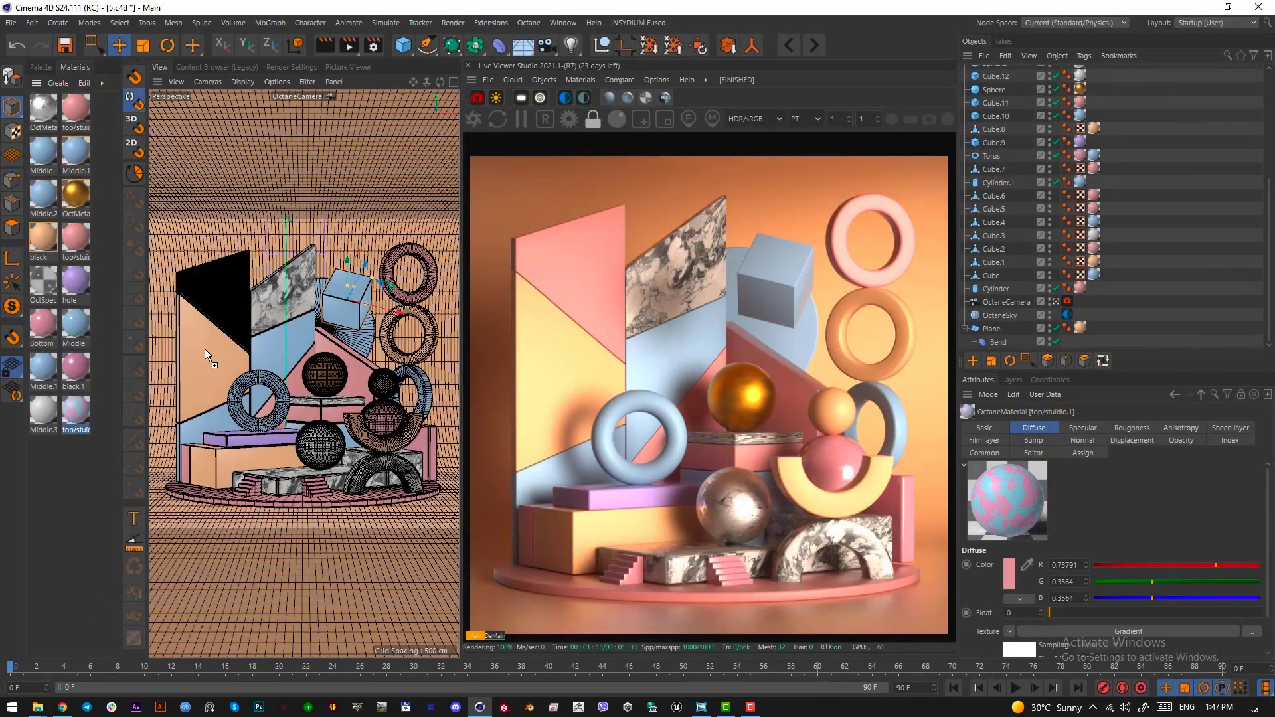
Apply the patterned top/stuidio.1 material to the triangular panel Cube.2 and set its tag's projection to Cubic.
{"action": "left_click_drag", "start_coordinate": [205, 349], "coordinate": [206, 351]}
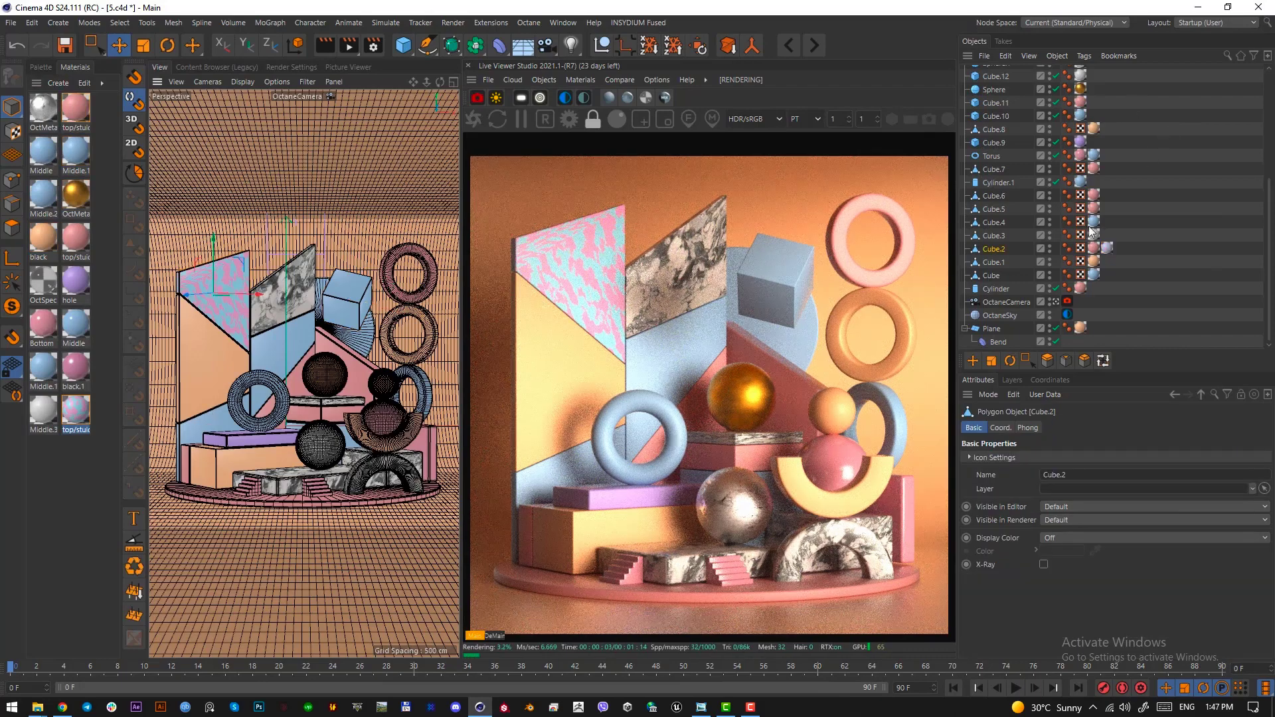
{"action": "left_click", "coordinate": [1121, 253]}
{"action": "left_click", "coordinate": [1108, 249]}
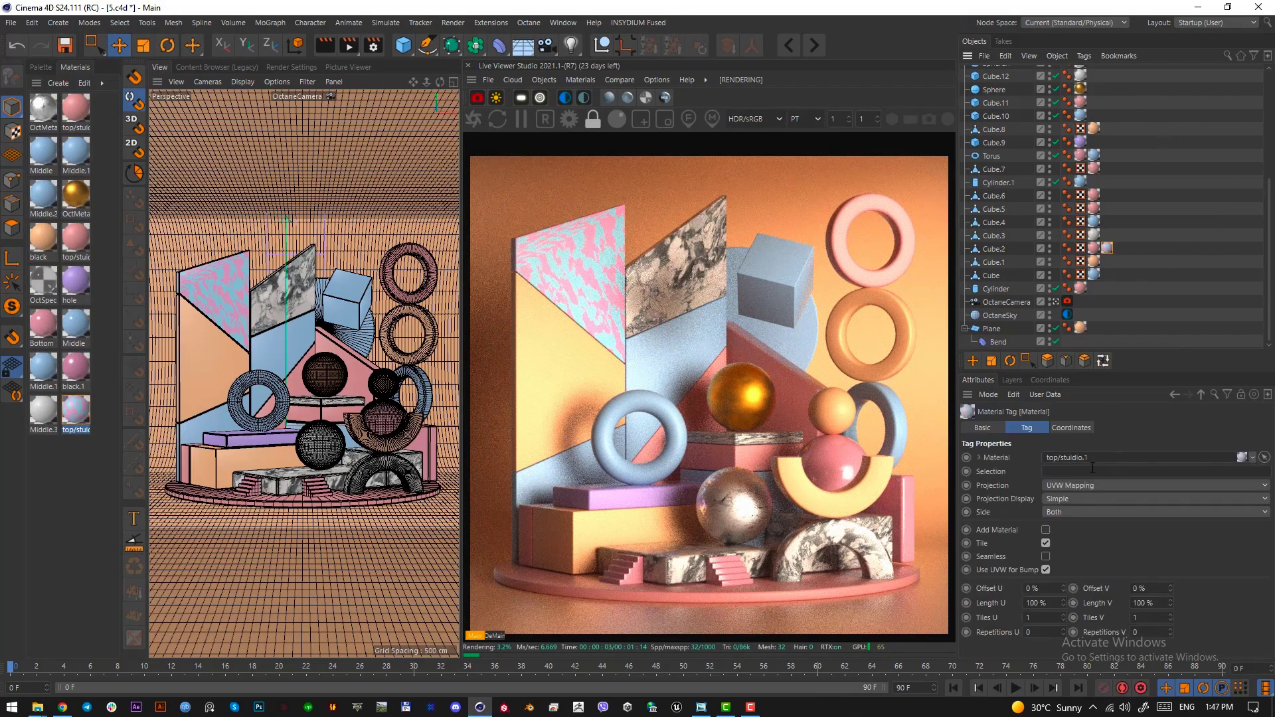
{"action": "left_click", "coordinate": [1085, 485]}
{"action": "left_click", "coordinate": [1083, 543]}
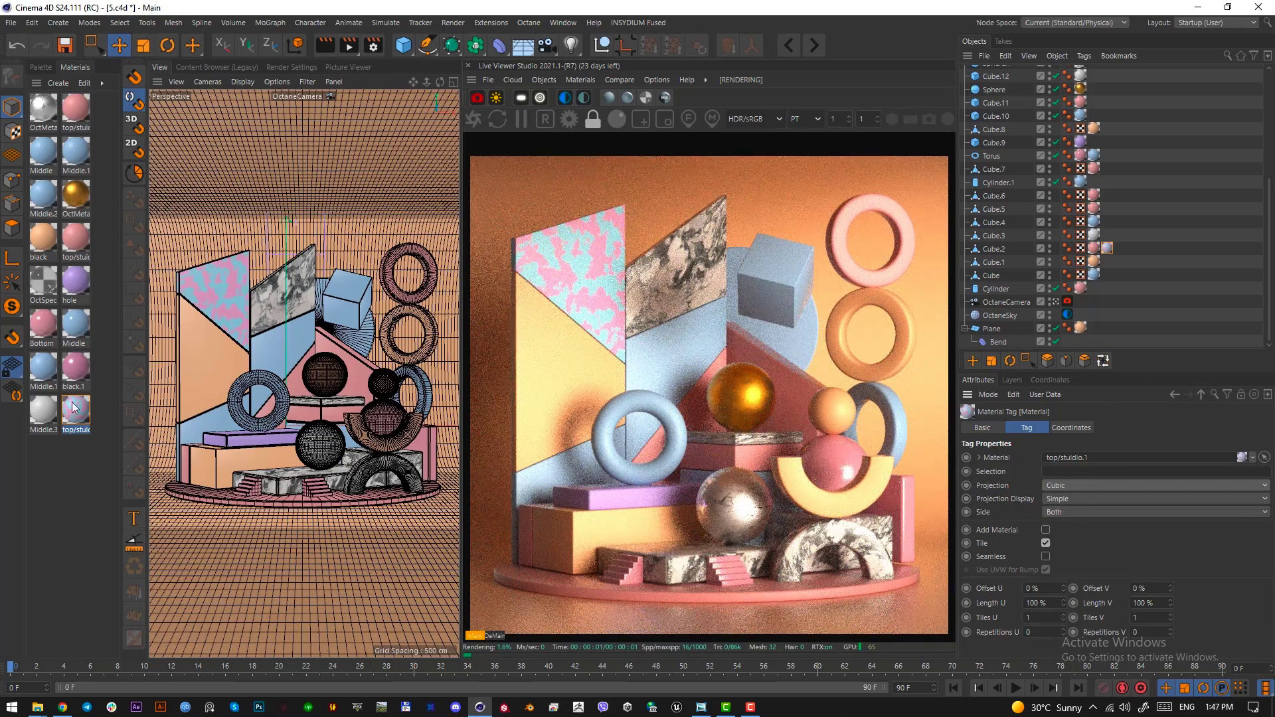
Apply the patterned top/stuidio.1 material to the block behind the marble arch, then try it on the peach block Cube.8 and undo that.
{"action": "left_click_drag", "start_coordinate": [74, 408], "coordinate": [418, 465]}
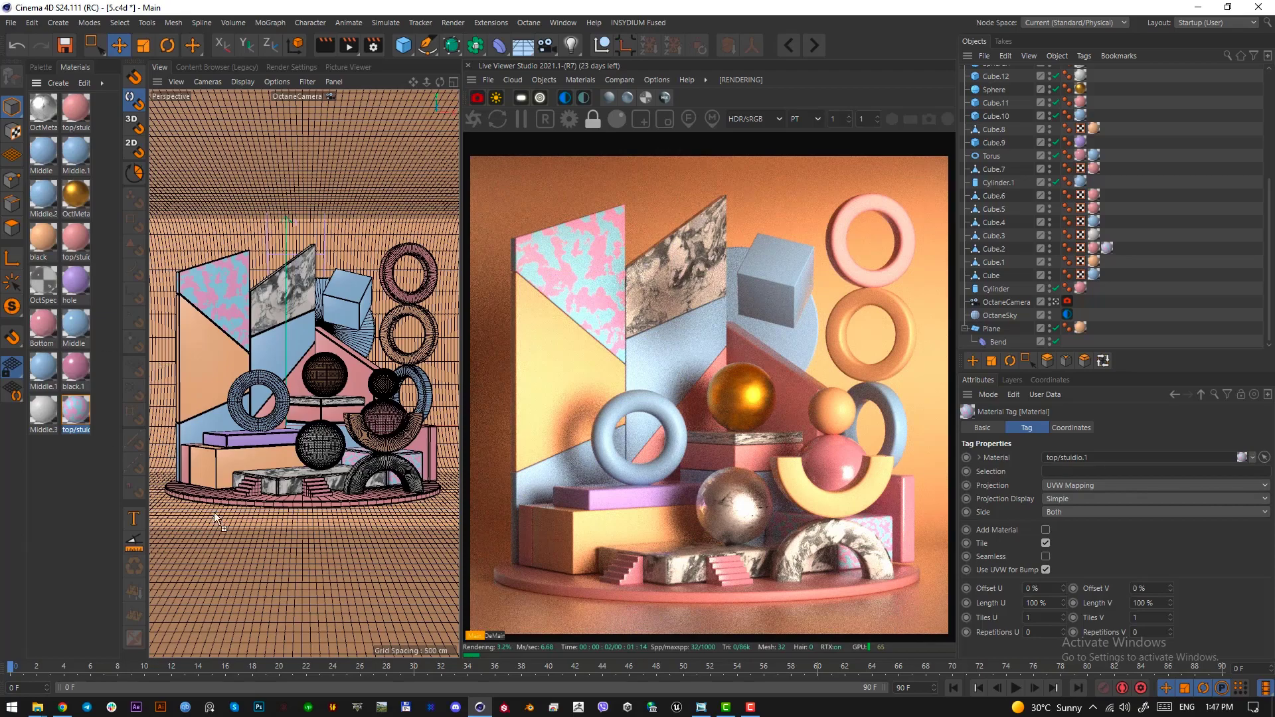
{"action": "left_click_drag", "start_coordinate": [229, 465], "coordinate": [227, 469]}
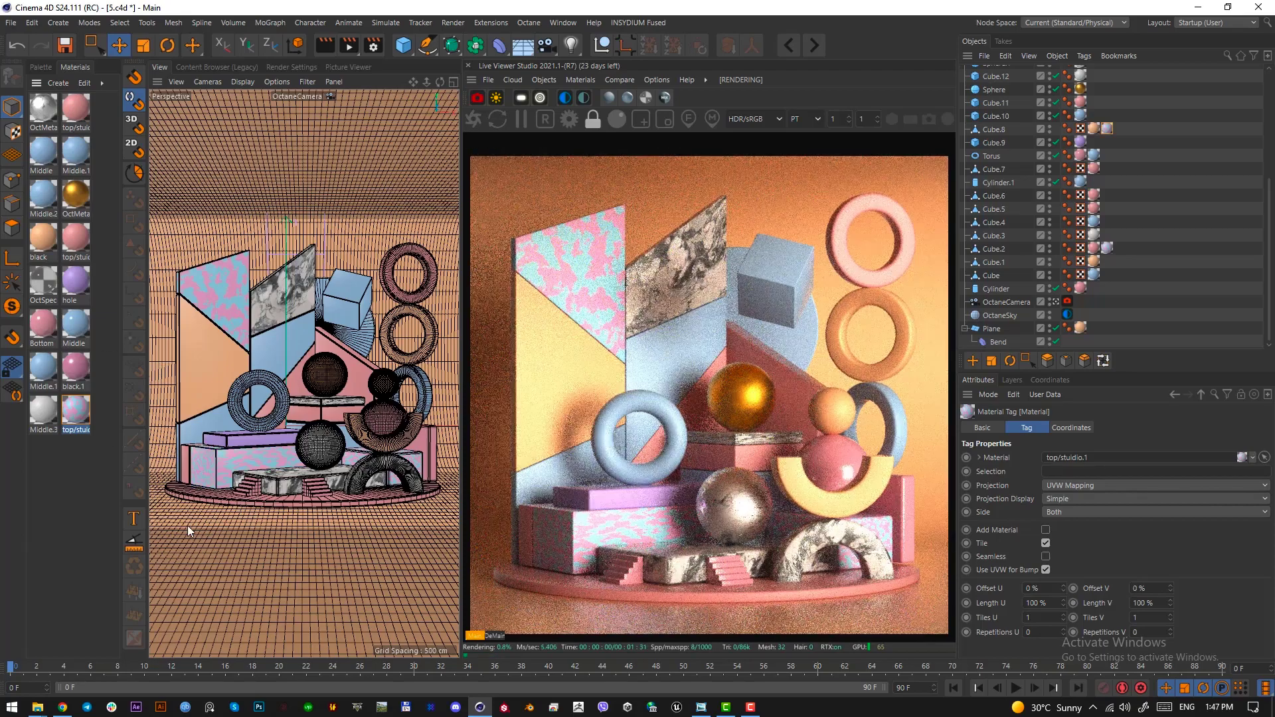
{"action": "key", "text": "ctrl+z"}
Set the projection of the marble Middle.3 material on the thin slab Cube.12 to Cubic.
{"action": "left_click", "coordinate": [329, 403]}
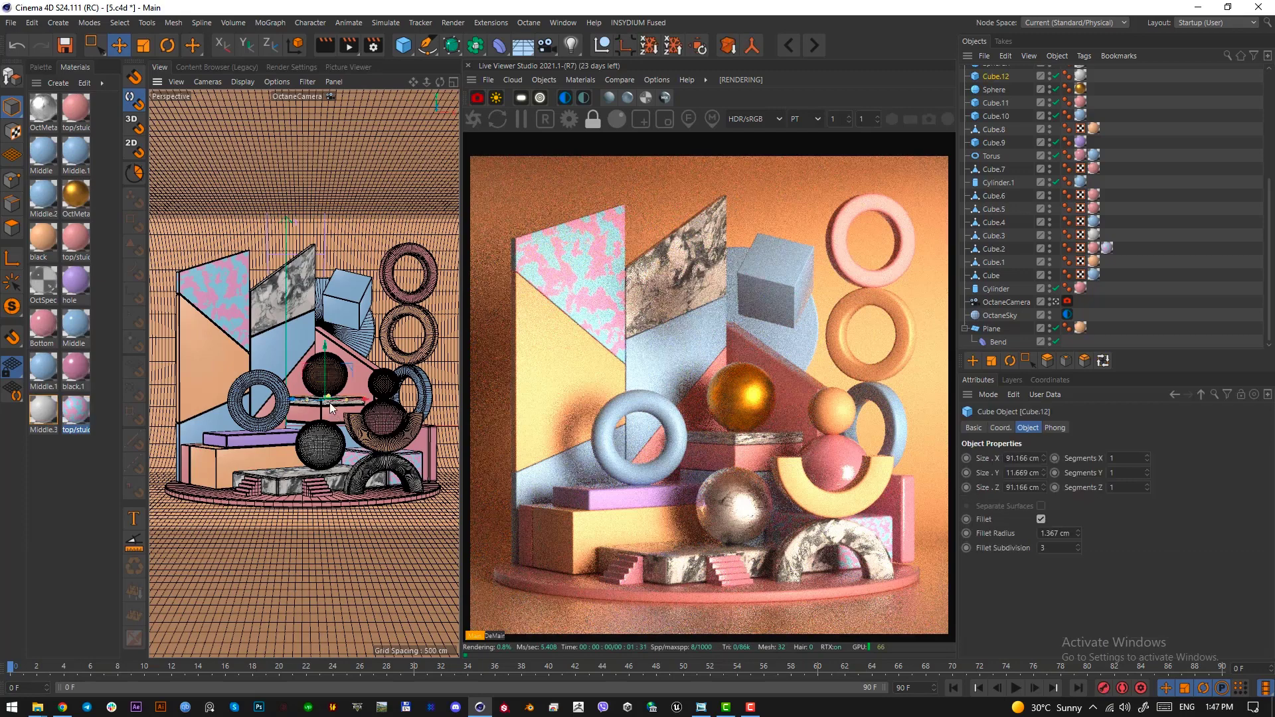
{"action": "left_click", "coordinate": [1081, 77]}
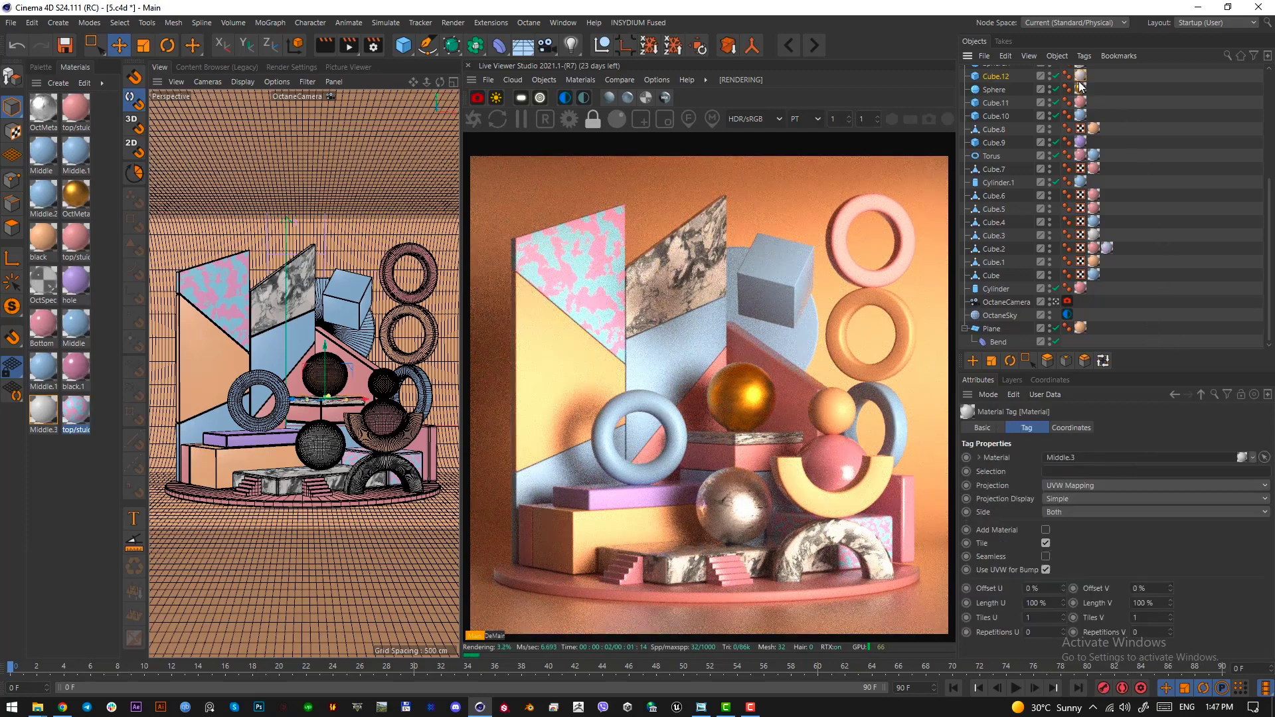
{"action": "left_click", "coordinate": [1067, 485]}
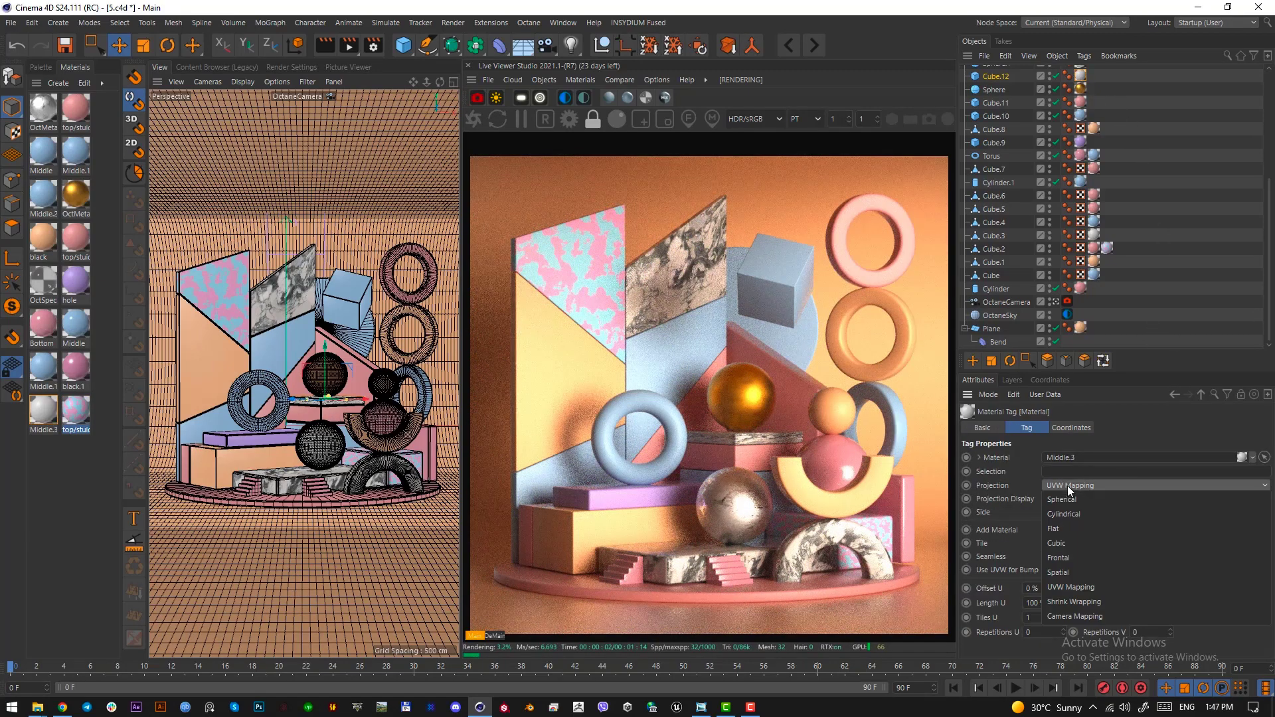
{"action": "left_click", "coordinate": [1067, 536]}
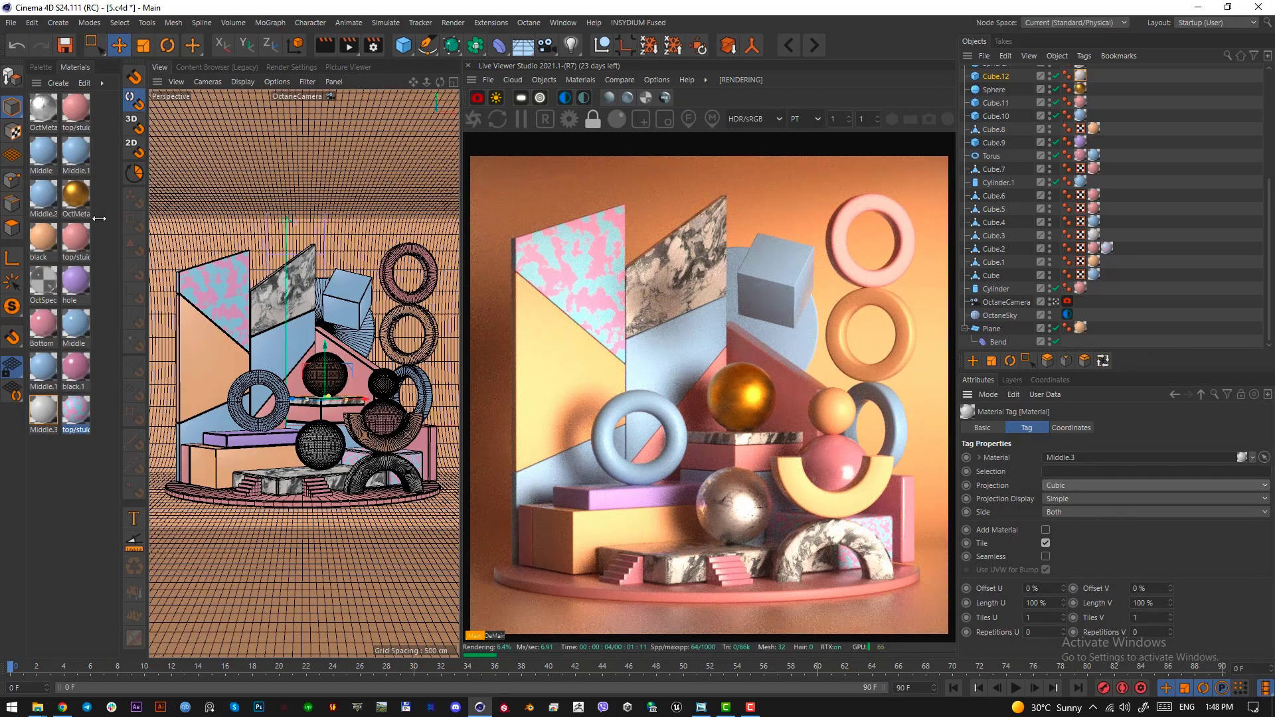
Apply the marble Middle.3 material to the floating tilted cube and the pink Bottom material to the slanted marble panel Cube.3.
{"action": "left_click_drag", "start_coordinate": [44, 413], "coordinate": [340, 296]}
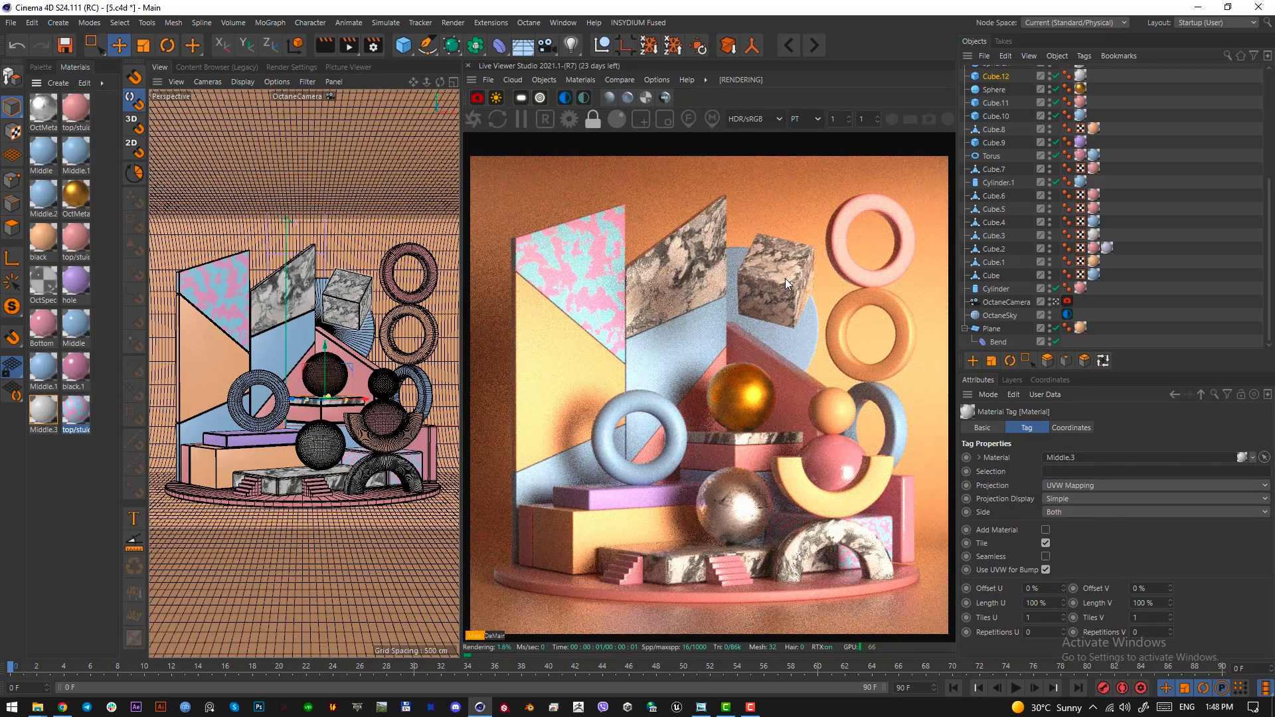
{"action": "left_click_drag", "start_coordinate": [43, 312], "coordinate": [249, 329]}
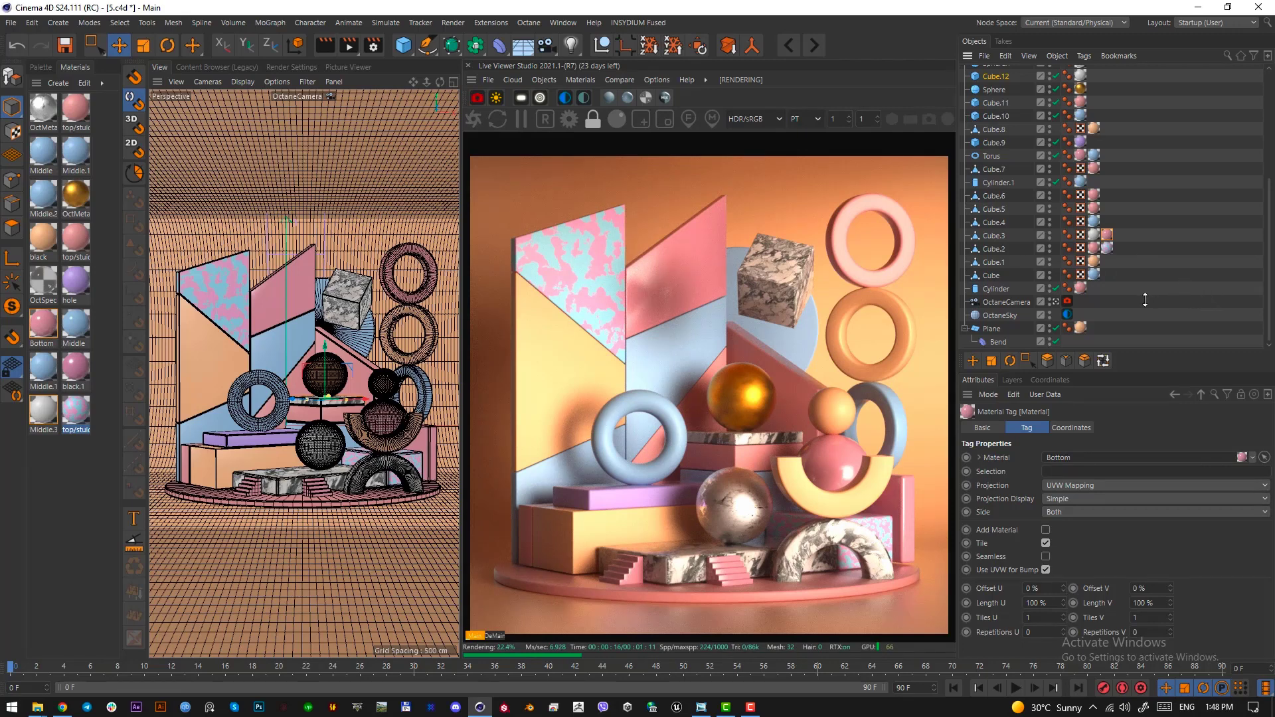
Set the Octane camera imager's exposure to about 1.36 and its gamma to about 1.05.
{"action": "left_click", "coordinate": [1069, 303]}
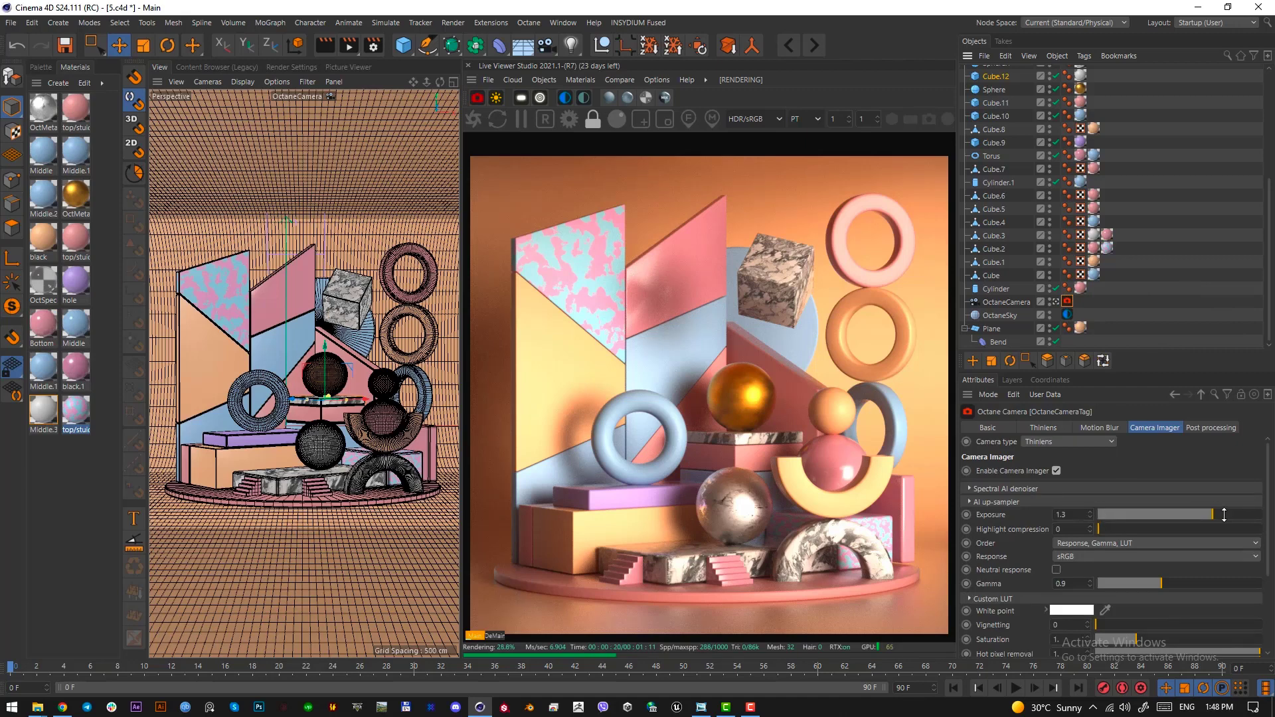
{"action": "left_click_drag", "start_coordinate": [1224, 515], "coordinate": [1212, 512]}
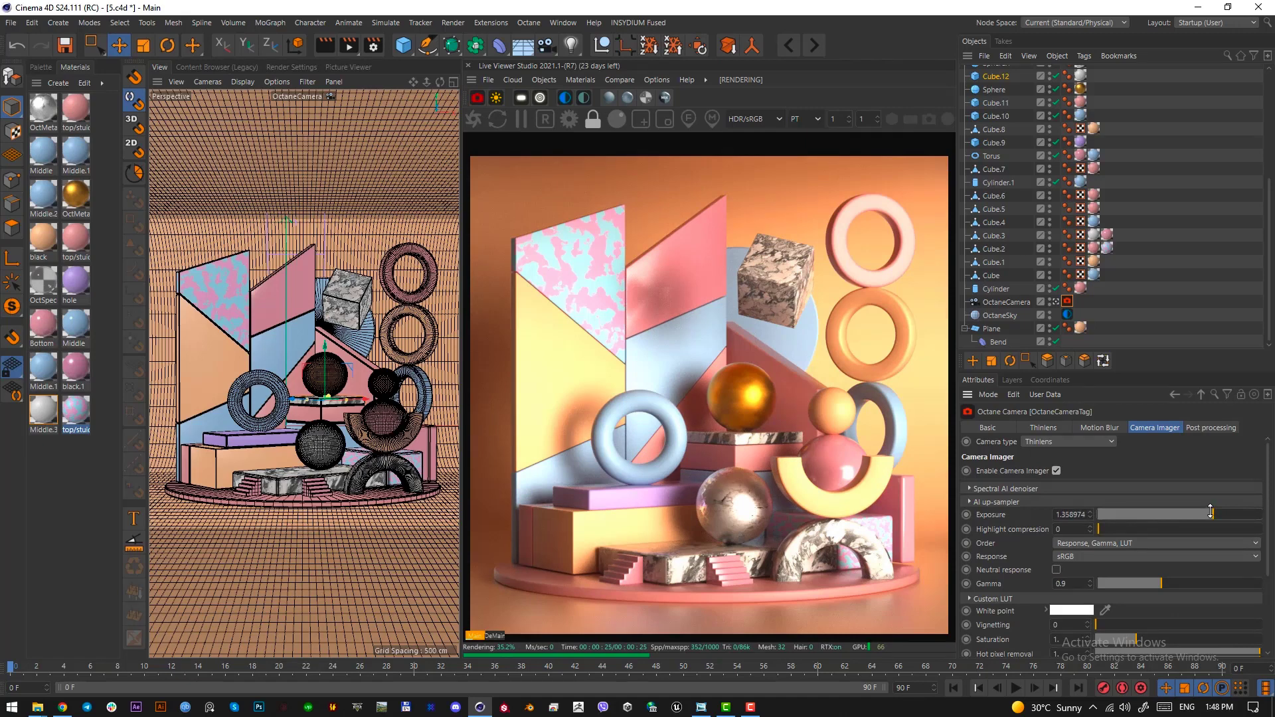
{"action": "left_click_drag", "start_coordinate": [1162, 583], "coordinate": [1164, 581]}
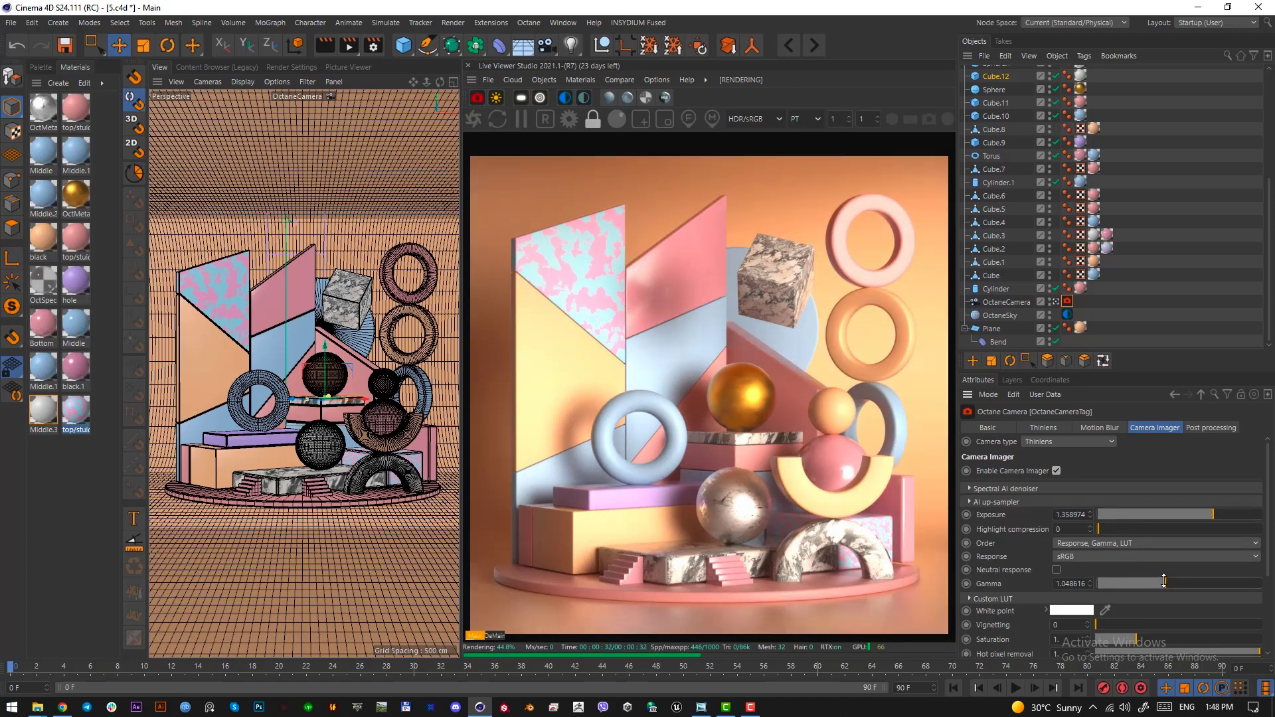
Set the Octane camera imager's gamma to about 0.98 and tint its white point a pale peach with hue around 17°.
{"action": "left_click_drag", "start_coordinate": [1164, 582], "coordinate": [1162, 581]}
{"action": "left_click", "coordinate": [1069, 609]}
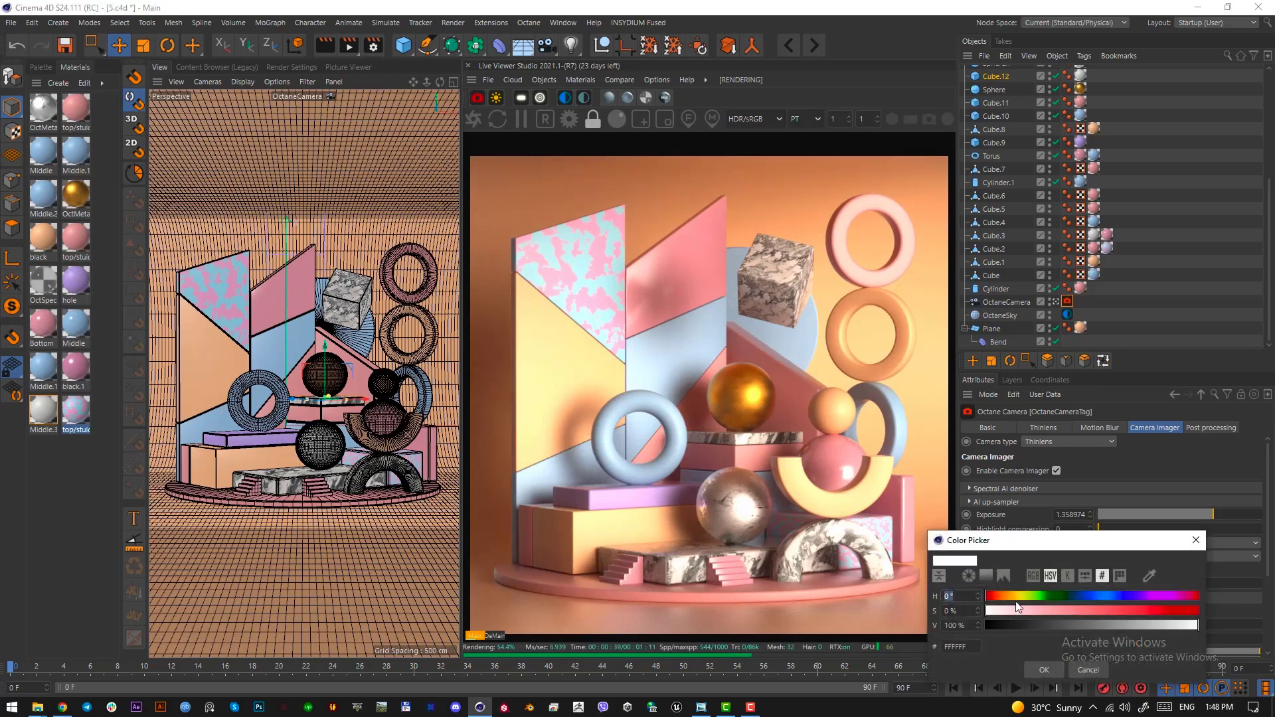
{"action": "mouse_move", "coordinate": [1000, 597]}
{"action": "left_mouse_down"}
{"action": "mouse_move", "coordinate": [1047, 610]}
{"action": "mouse_move", "coordinate": [995, 598]}
{"action": "left_mouse_up"}
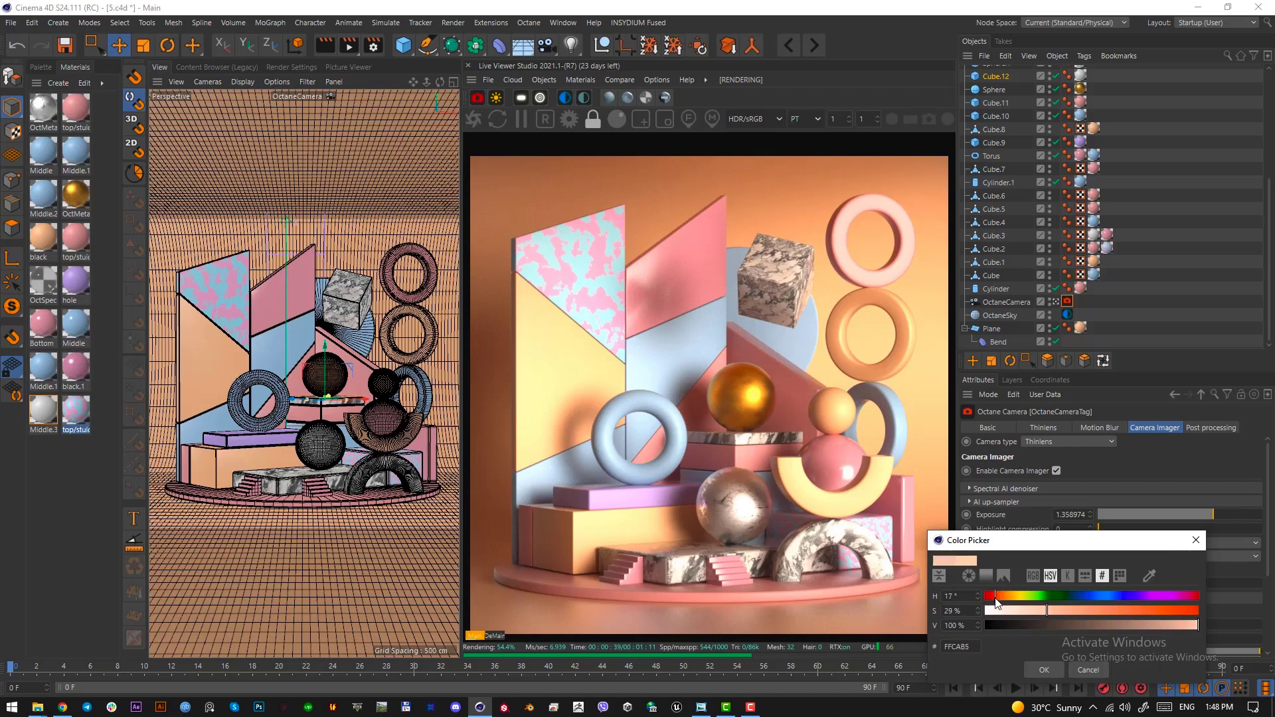
{"action": "left_click", "coordinate": [1042, 670]}
{"action": "left_click", "coordinate": [1055, 609]}
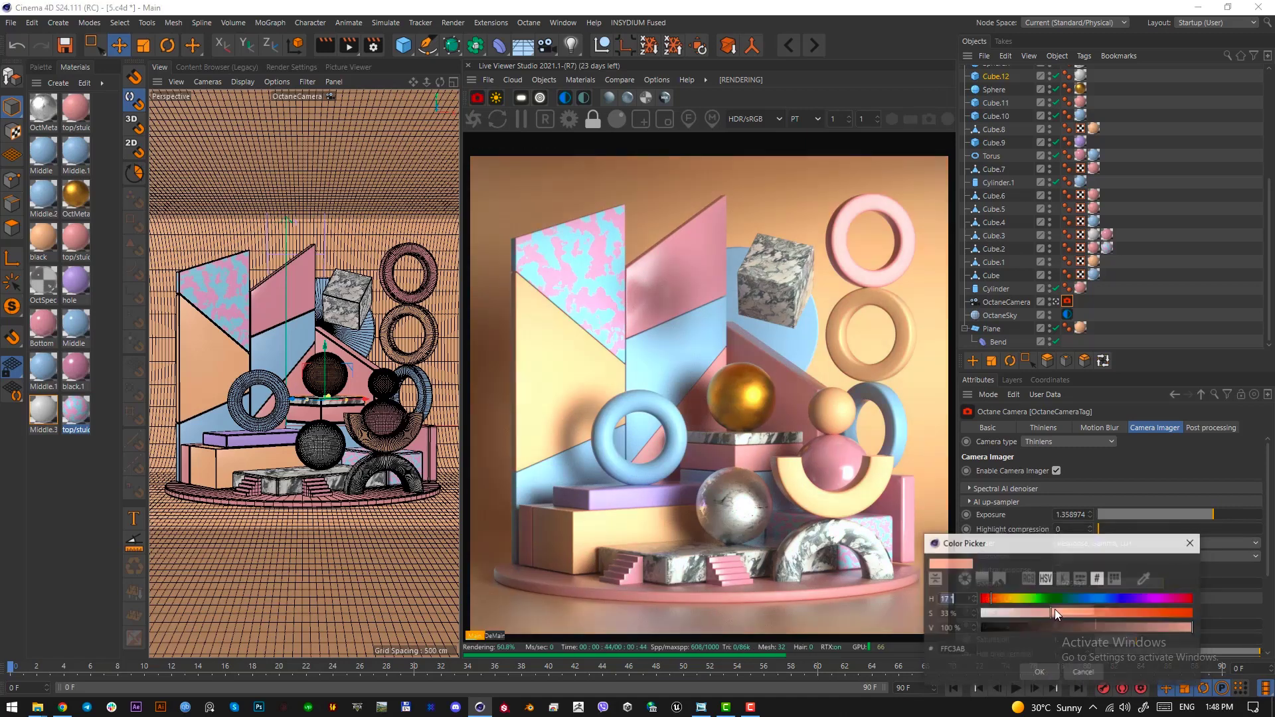
{"action": "left_click", "coordinate": [1040, 670]}
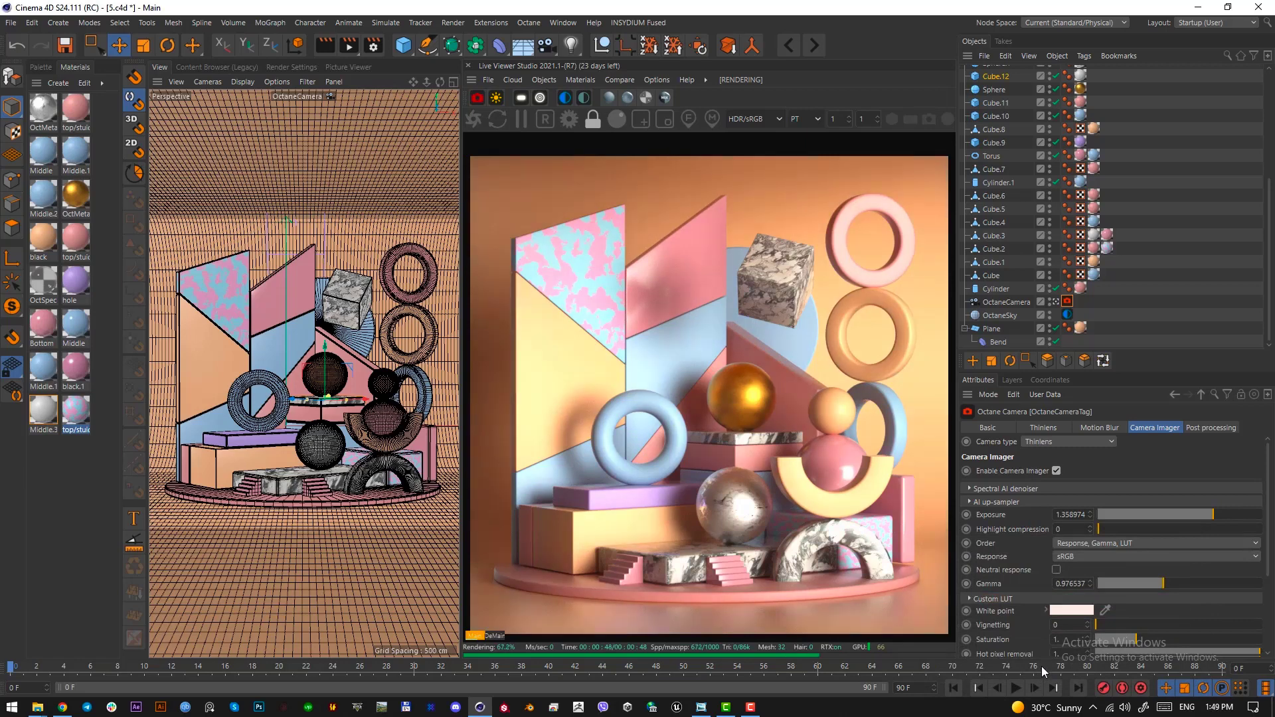
Open the Octane camera's post-processing settings and try a live preview scale of 0.9 before restoring it to 1.
{"action": "left_click", "coordinate": [1213, 426]}
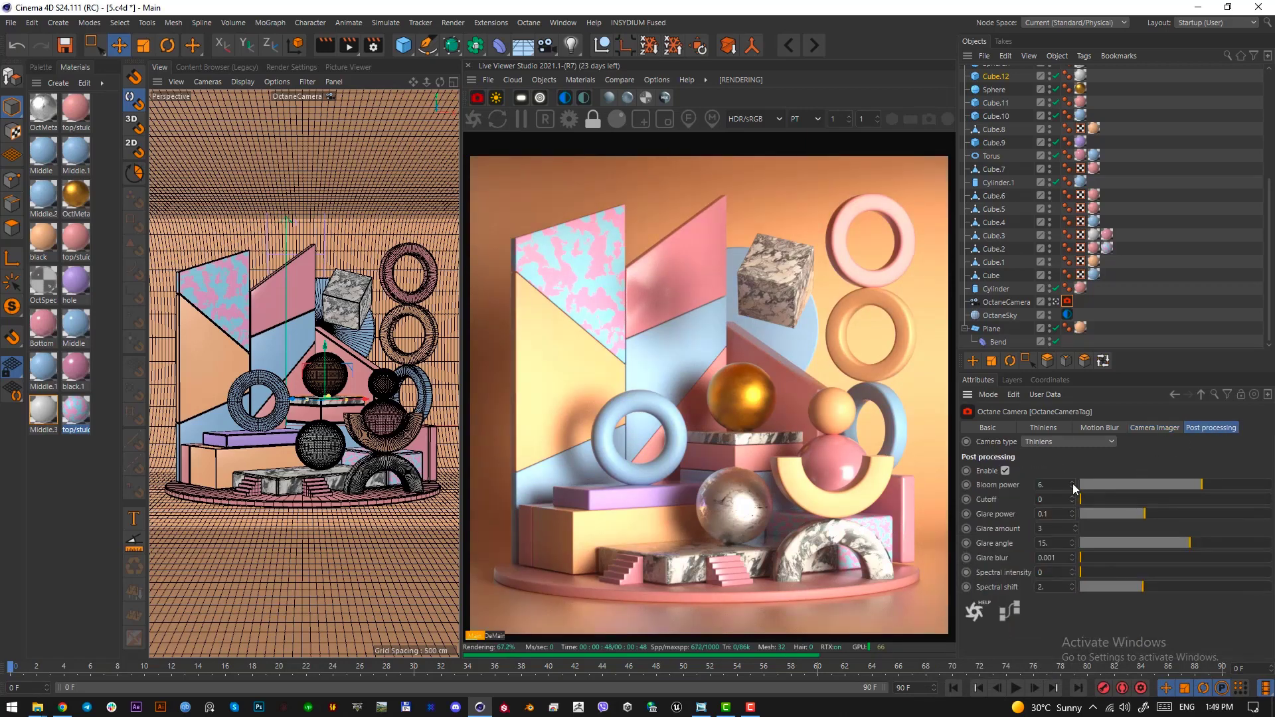
{"action": "scroll", "coordinate": [844, 436], "scroll_direction": "down", "scroll_amount": 2}
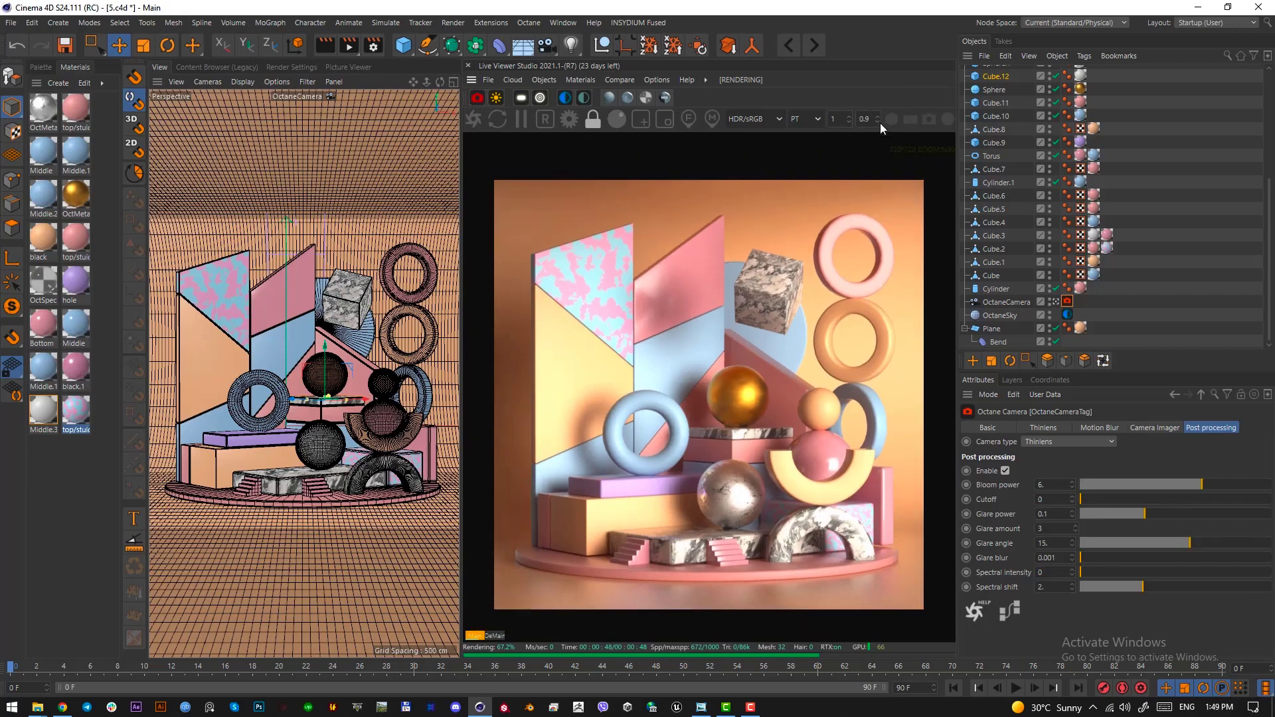
{"action": "left_click", "coordinate": [878, 117]}
{"action": "left_click", "coordinate": [878, 117]}
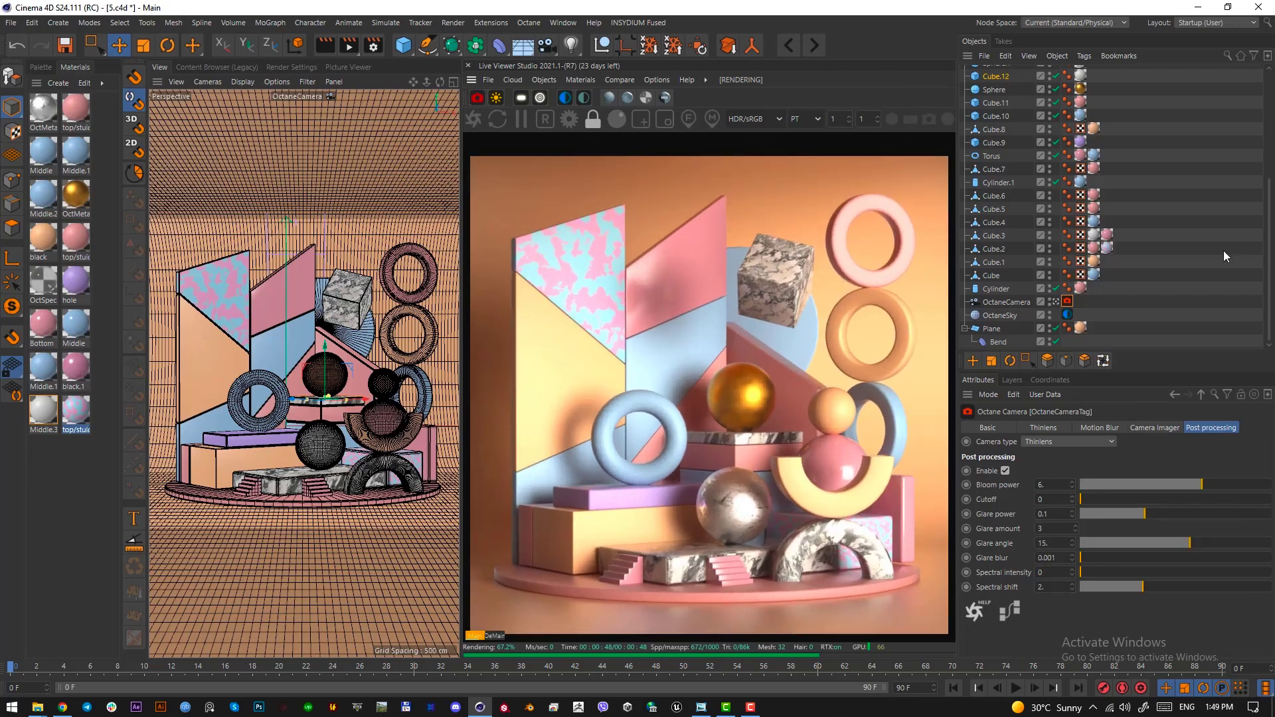
Set the OctaneSky environment's RotX to about -0.18 and save the scene.
{"action": "left_click", "coordinate": [1068, 315]}
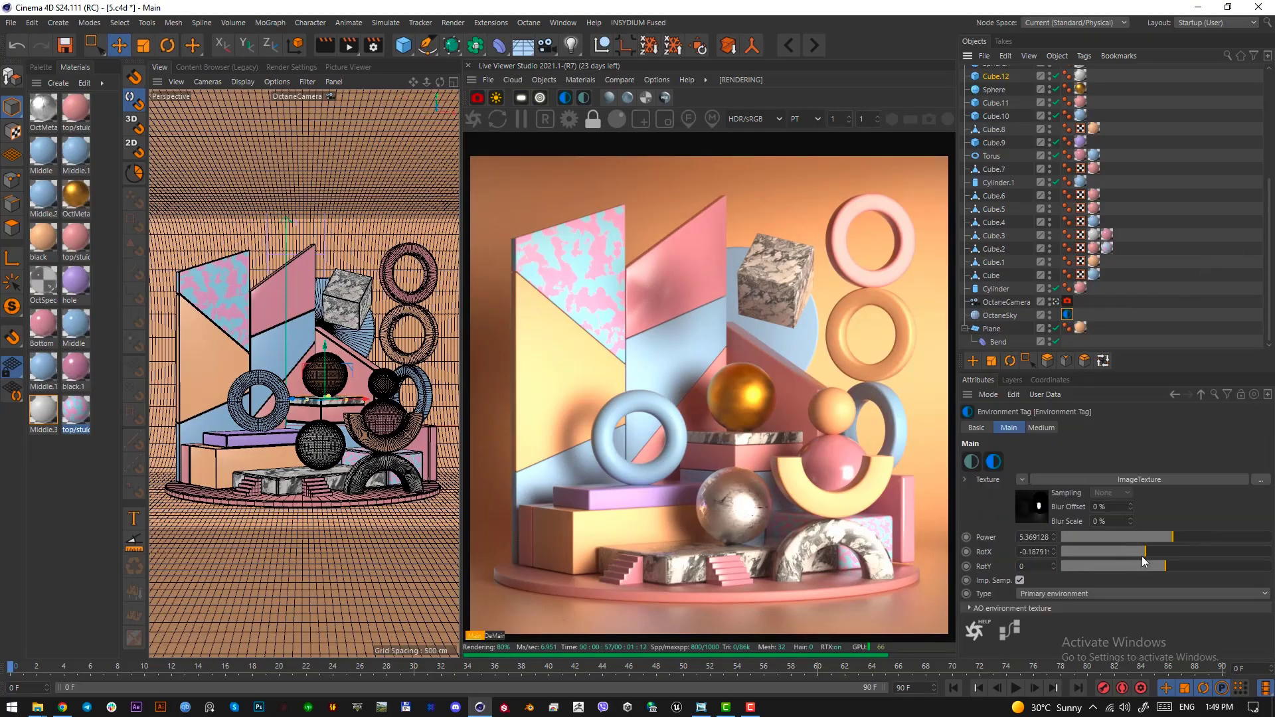
{"action": "mouse_move", "coordinate": [1159, 553]}
{"action": "left_mouse_down"}
{"action": "mouse_move", "coordinate": [1114, 548]}
{"action": "mouse_move", "coordinate": [1146, 552]}
{"action": "left_mouse_up"}
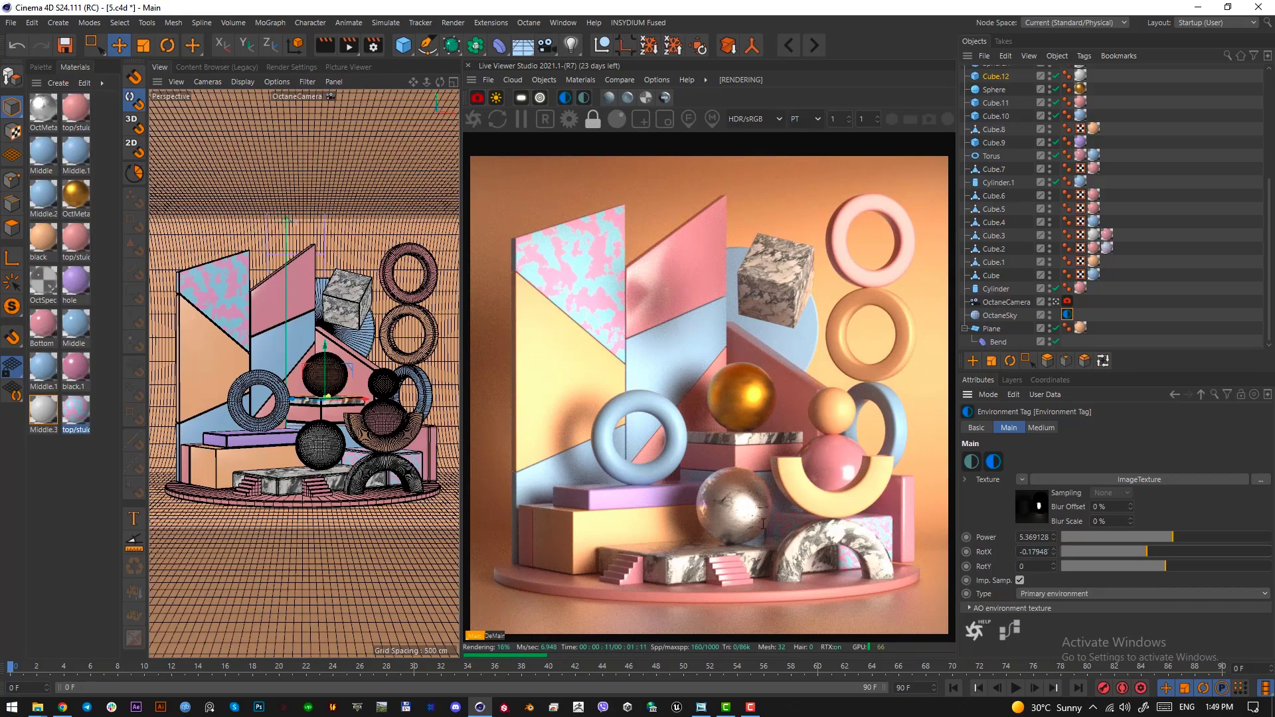
{"action": "key", "text": "Print"}
{"action": "left_click_drag", "start_coordinate": [765, 524], "coordinate": [683, 528]}
{"action": "left_click", "coordinate": [711, 549]}
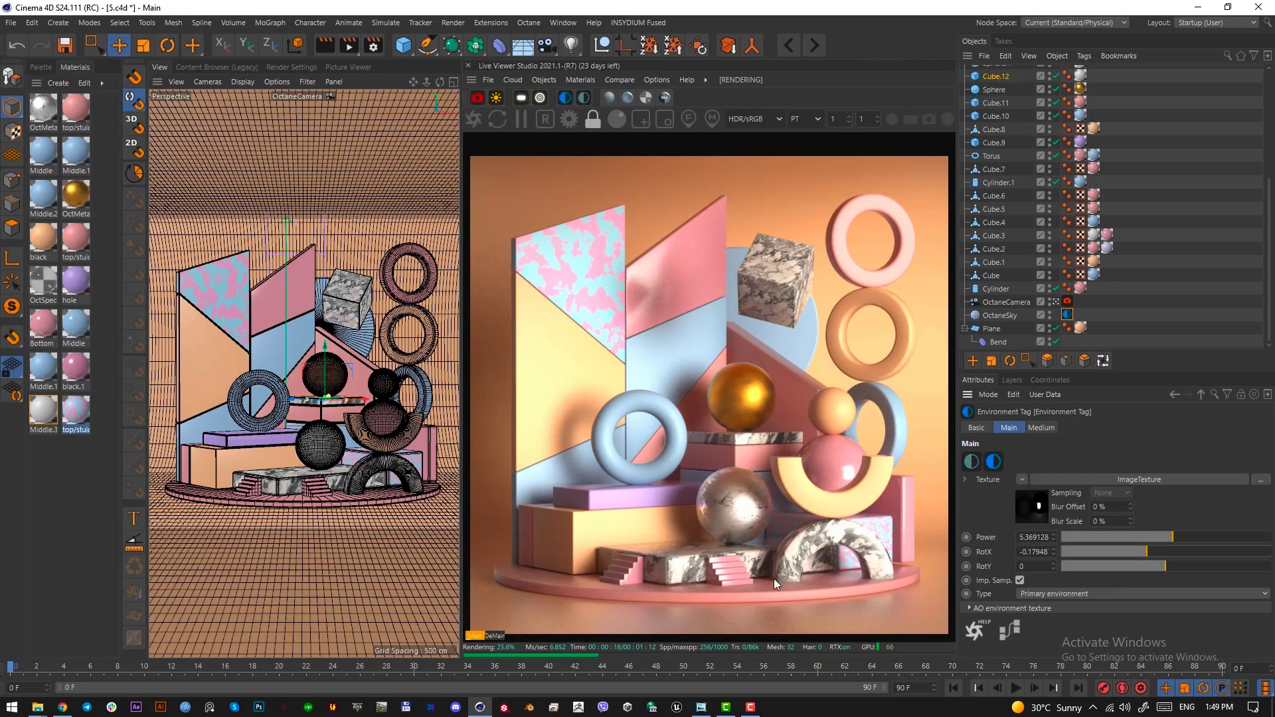
{"action": "key", "text": "ctrl+s"}
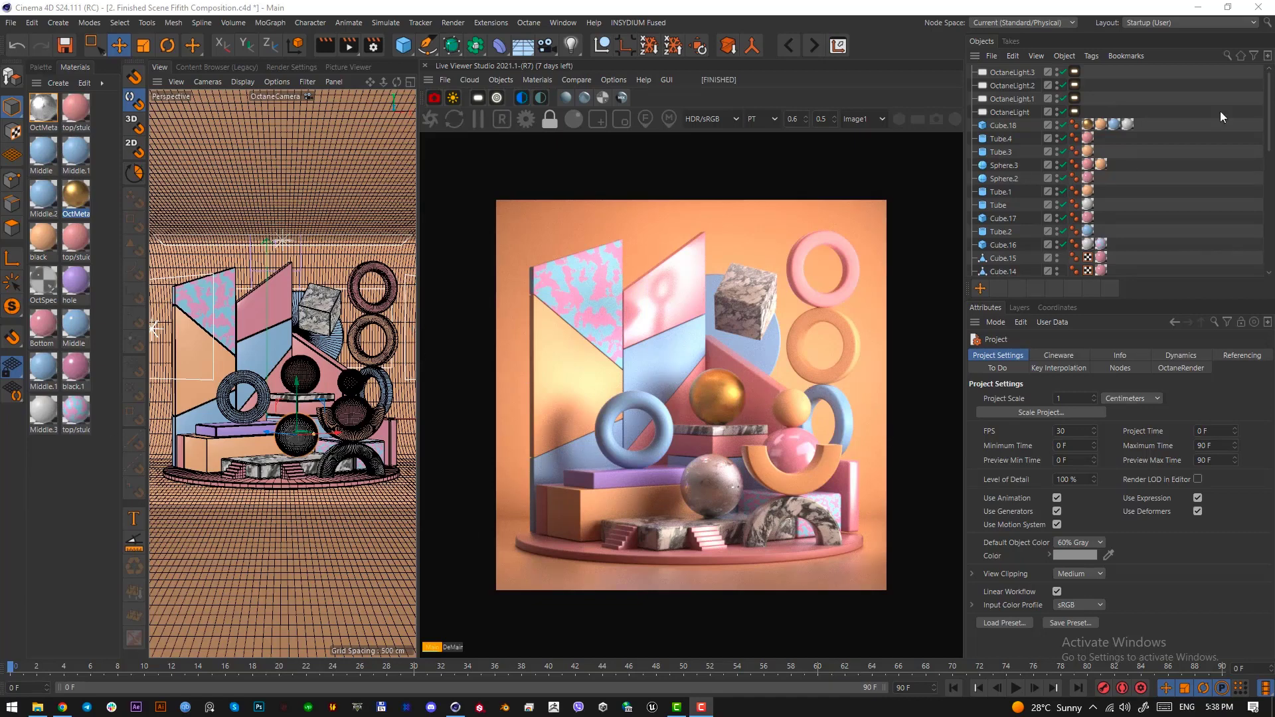
Move the OctaneCamera and OctaneSky objects up the hierarchy to sit directly below the Octane lights.
{"action": "scroll", "coordinate": [1109, 186], "scroll_direction": "down", "scroll_amount": 8}
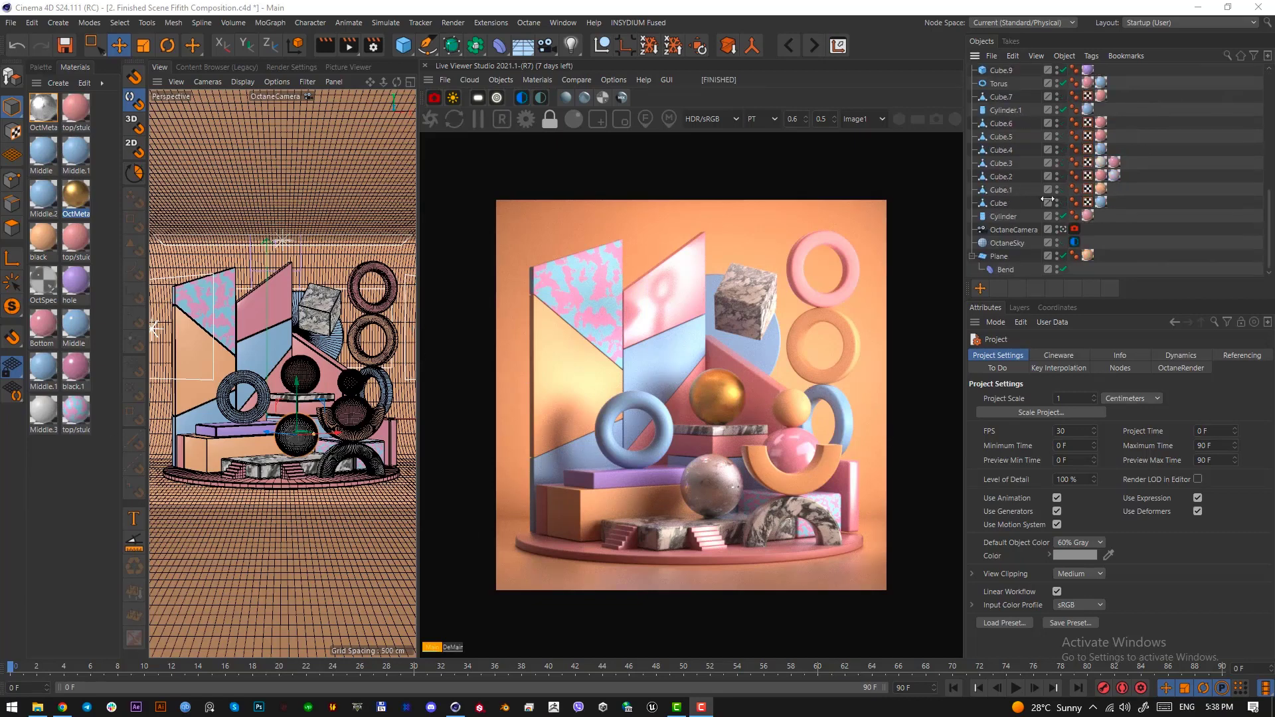
{"action": "left_click_drag", "start_coordinate": [1003, 227], "coordinate": [1011, 116]}
{"action": "scroll", "coordinate": [1100, 146], "scroll_direction": "down", "scroll_amount": 8}
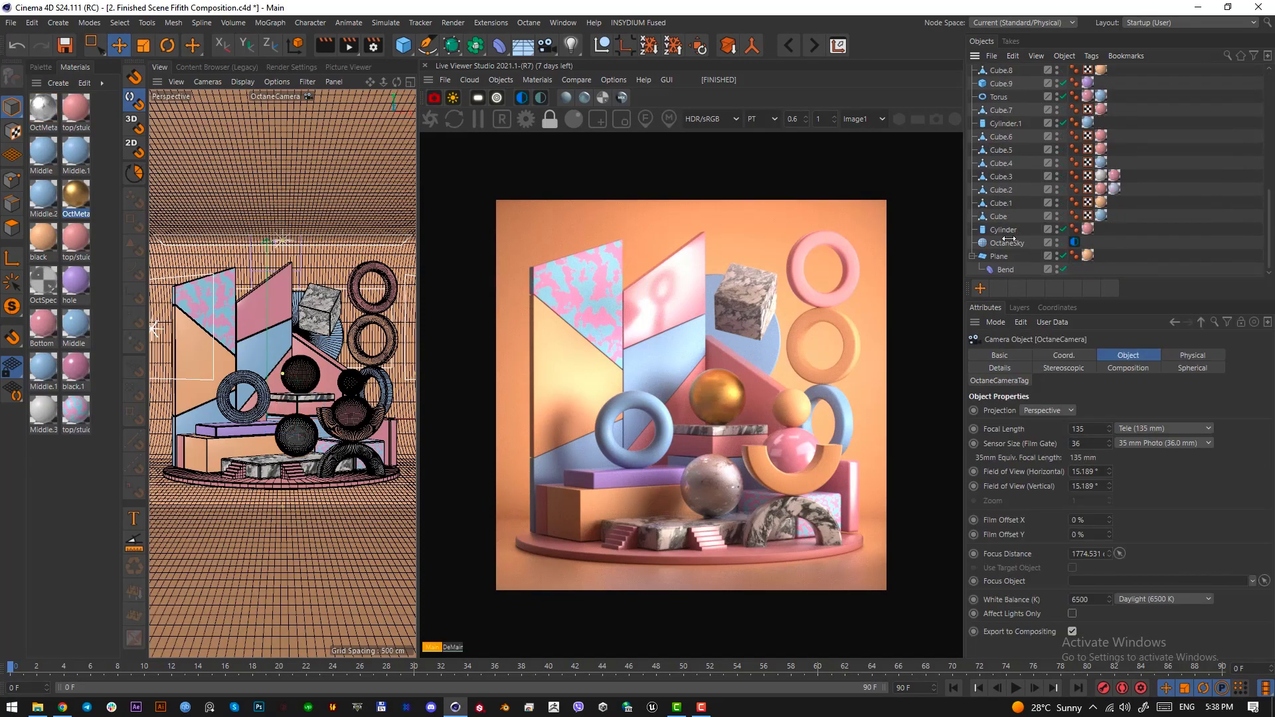
{"action": "left_click_drag", "start_coordinate": [1008, 241], "coordinate": [1007, 131]}
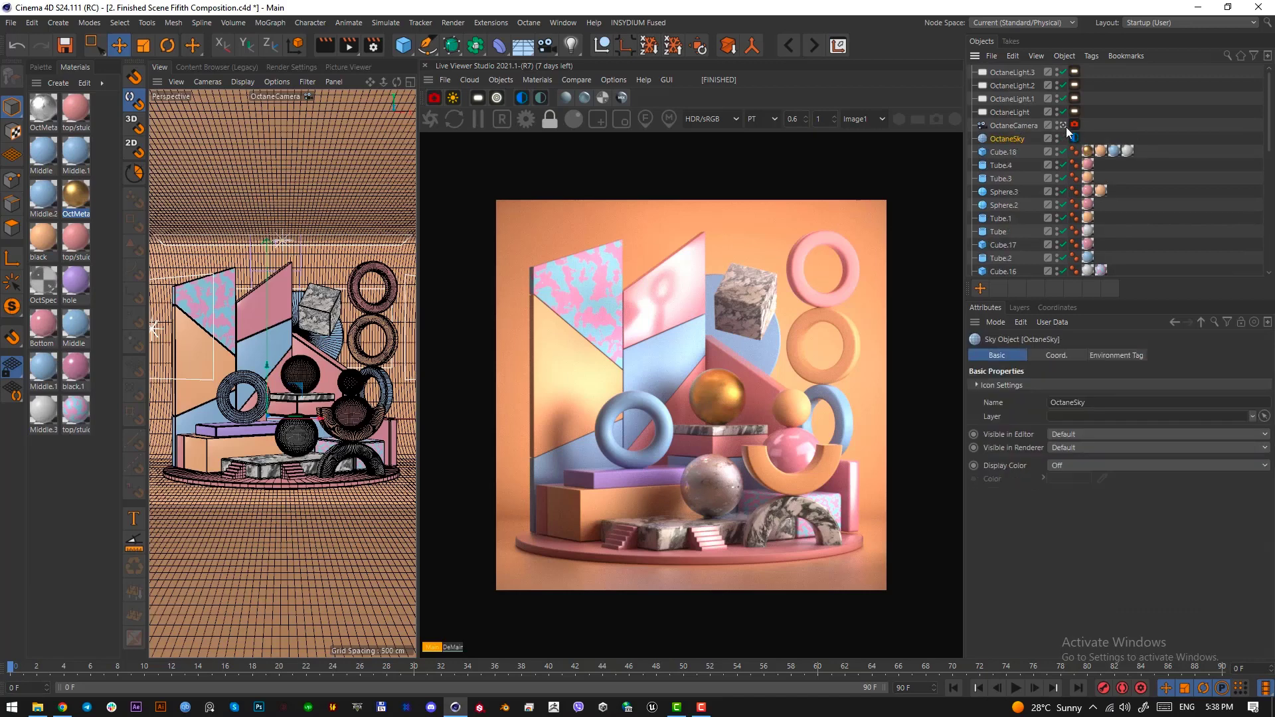
Review the Octane camera's imager settings, white point colour and post-processing values without changing them.
{"action": "left_click", "coordinate": [1075, 125]}
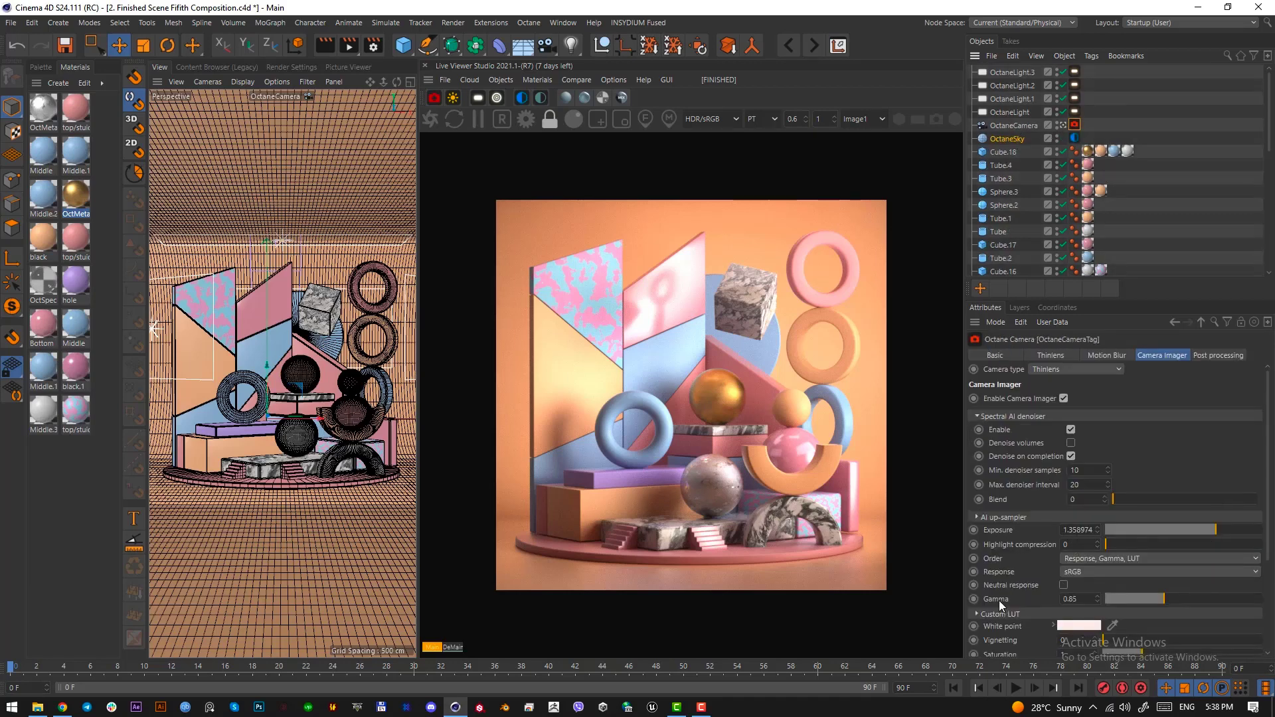
{"action": "scroll", "coordinate": [1273, 530], "scroll_direction": "down", "scroll_amount": 3}
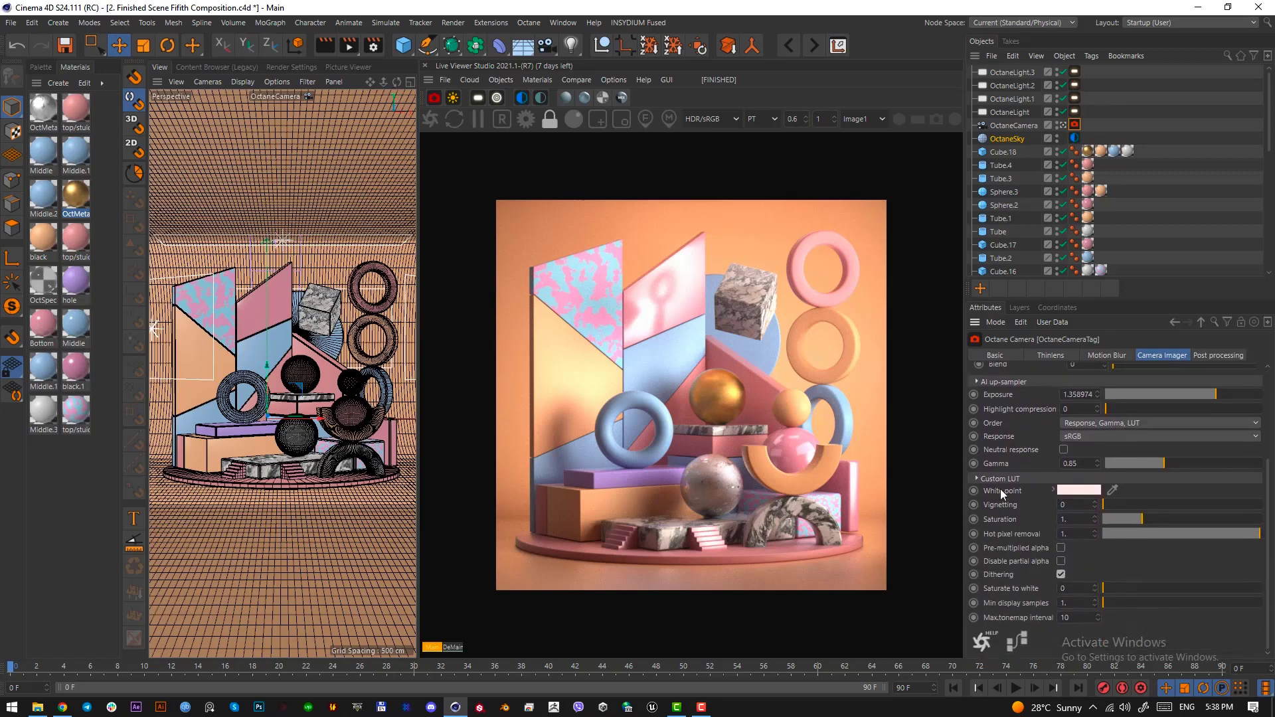
{"action": "left_click", "coordinate": [1079, 490]}
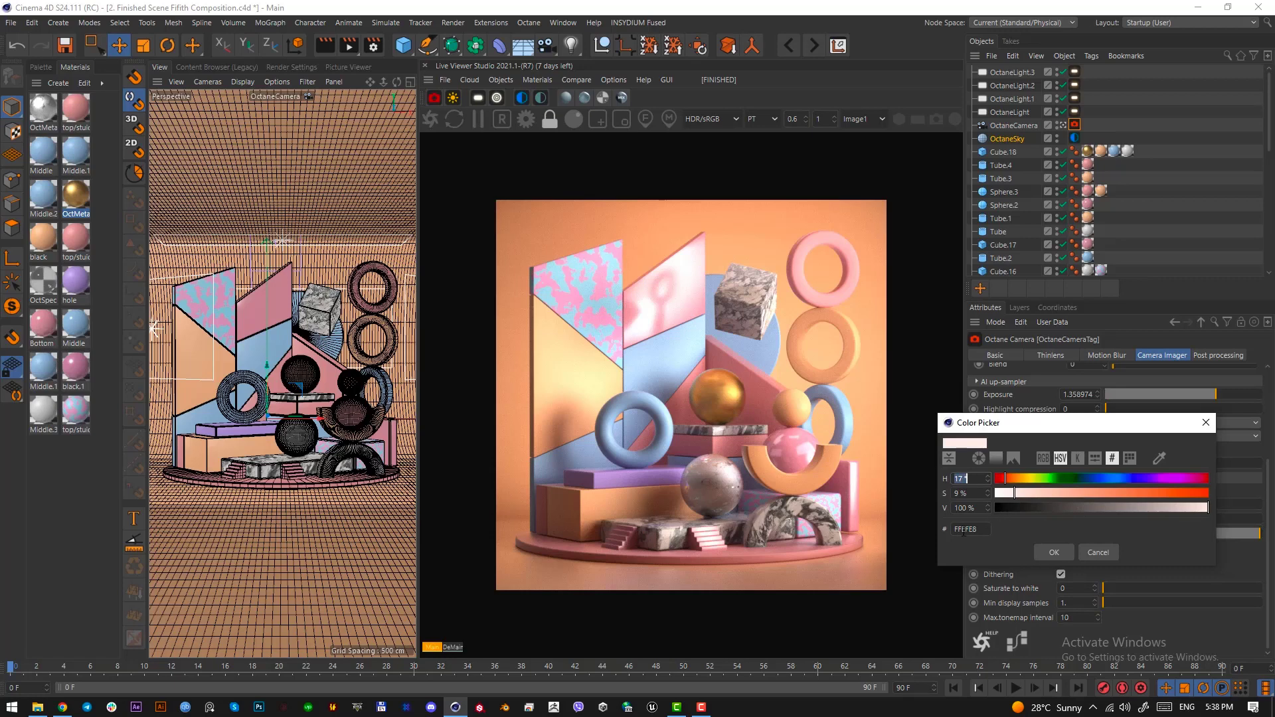
{"action": "left_click", "coordinate": [1097, 553]}
{"action": "left_click", "coordinate": [1225, 356]}
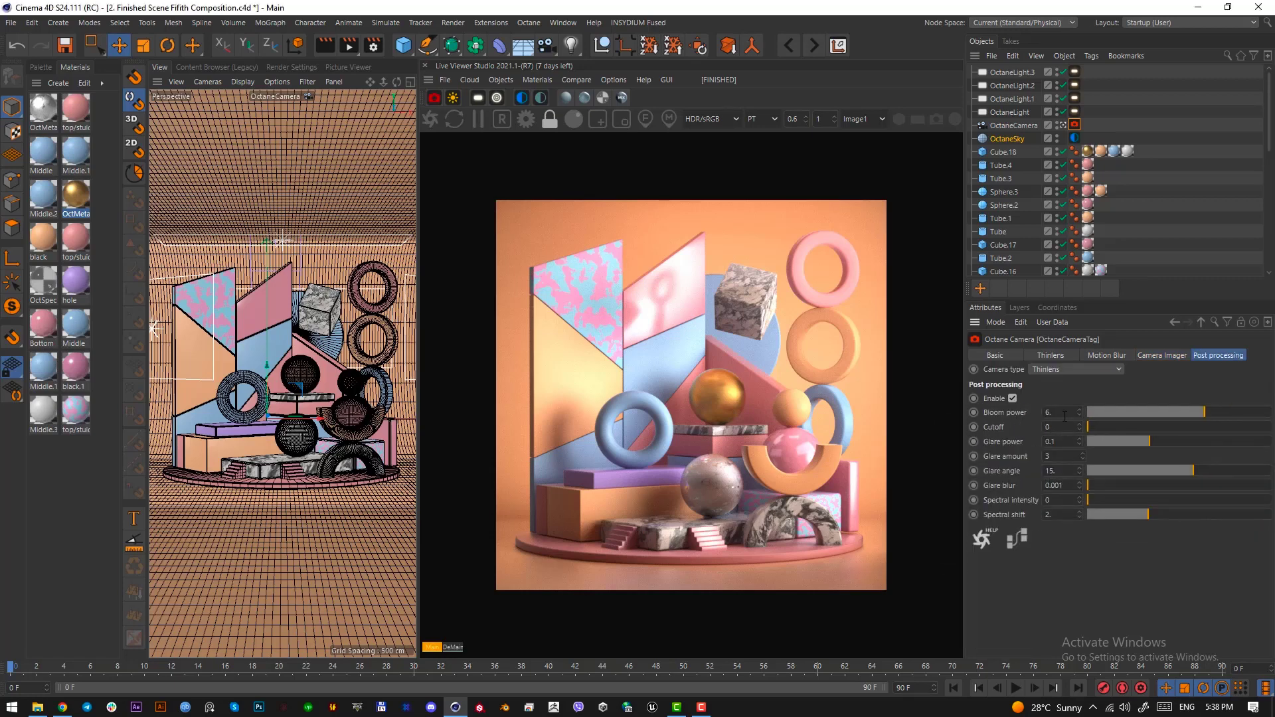
{"action": "left_click", "coordinate": [1159, 356]}
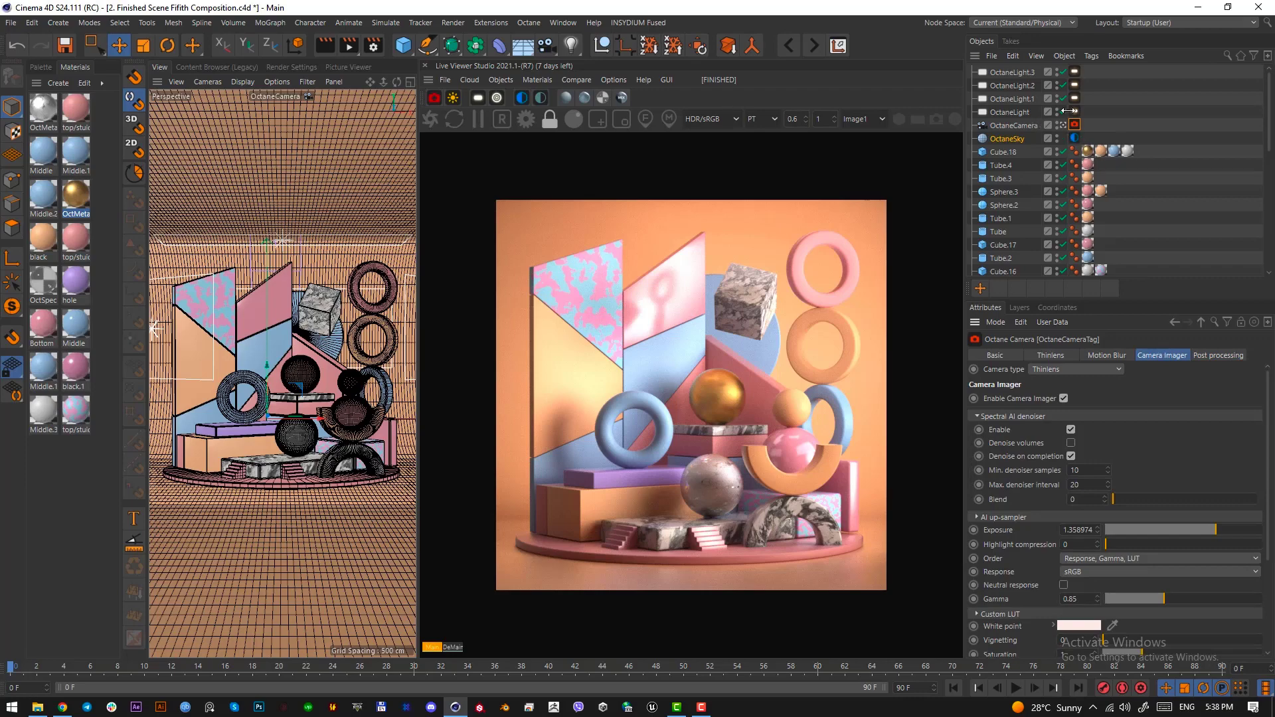
Disable all four Octane lights to isolate the OctaneSky lighting and open the sky's environment tag.
{"action": "left_click_drag", "start_coordinate": [1062, 111], "coordinate": [1063, 64]}
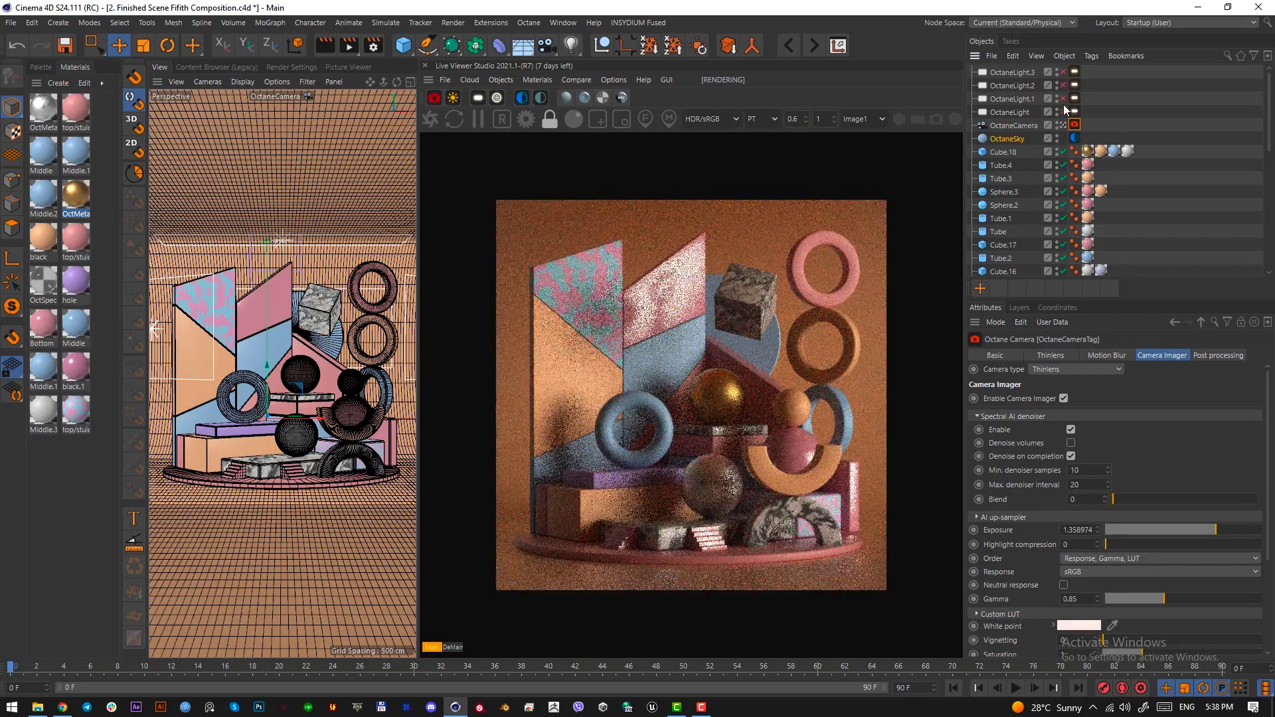
{"action": "left_click", "coordinate": [1059, 137]}
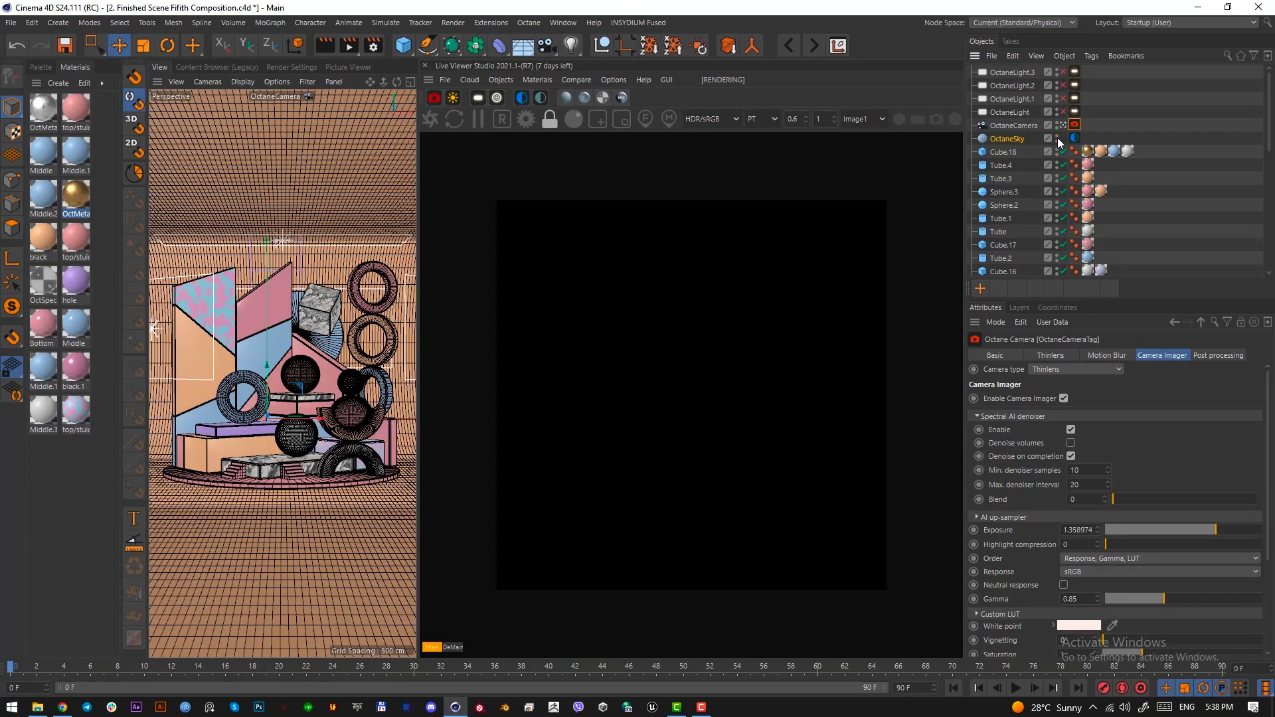
{"action": "left_click", "coordinate": [1075, 138]}
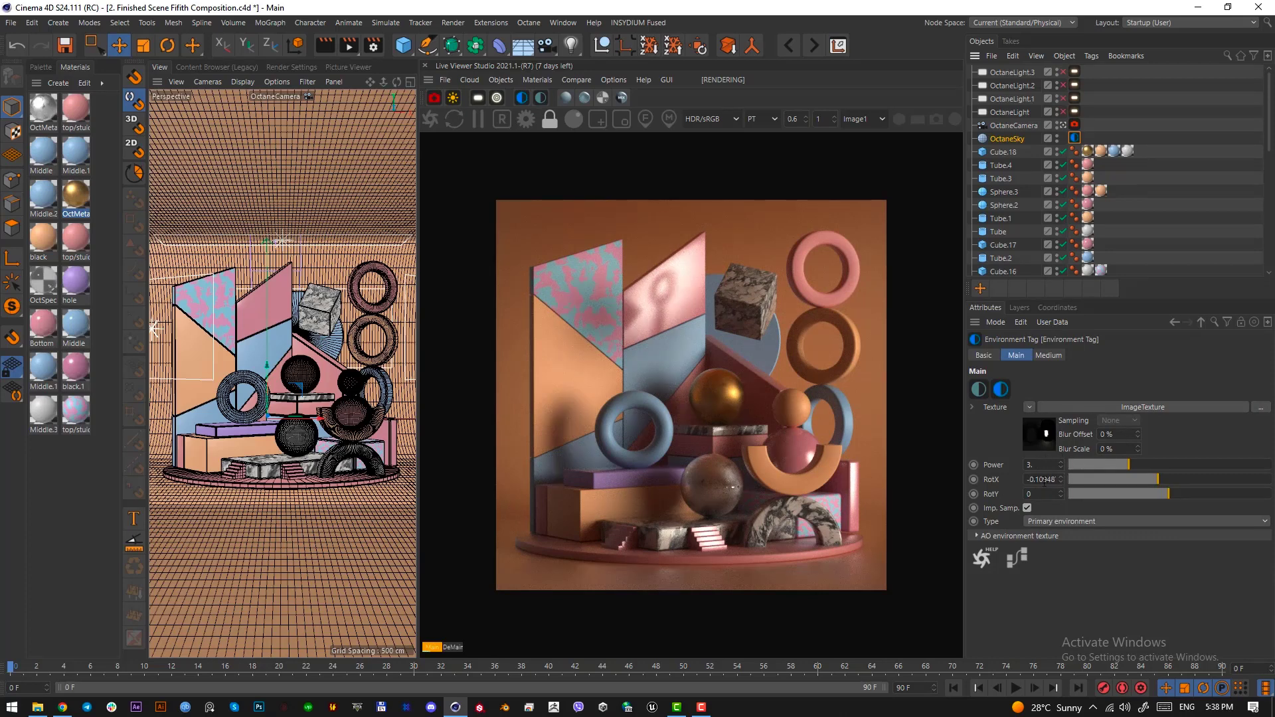
Rename the OctaneLight object as back-light.
{"action": "left_click", "coordinate": [1010, 112]}
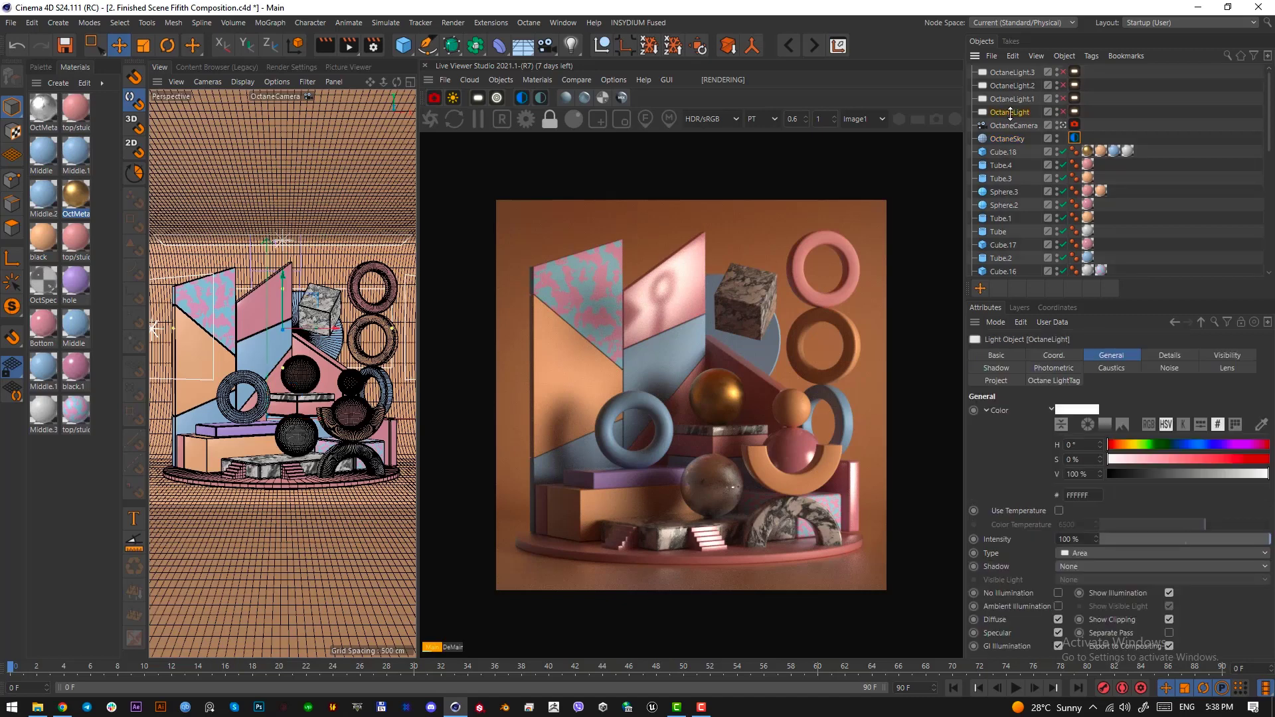
{"action": "double_click", "coordinate": [1010, 112]}
{"action": "type", "text": "ba"}
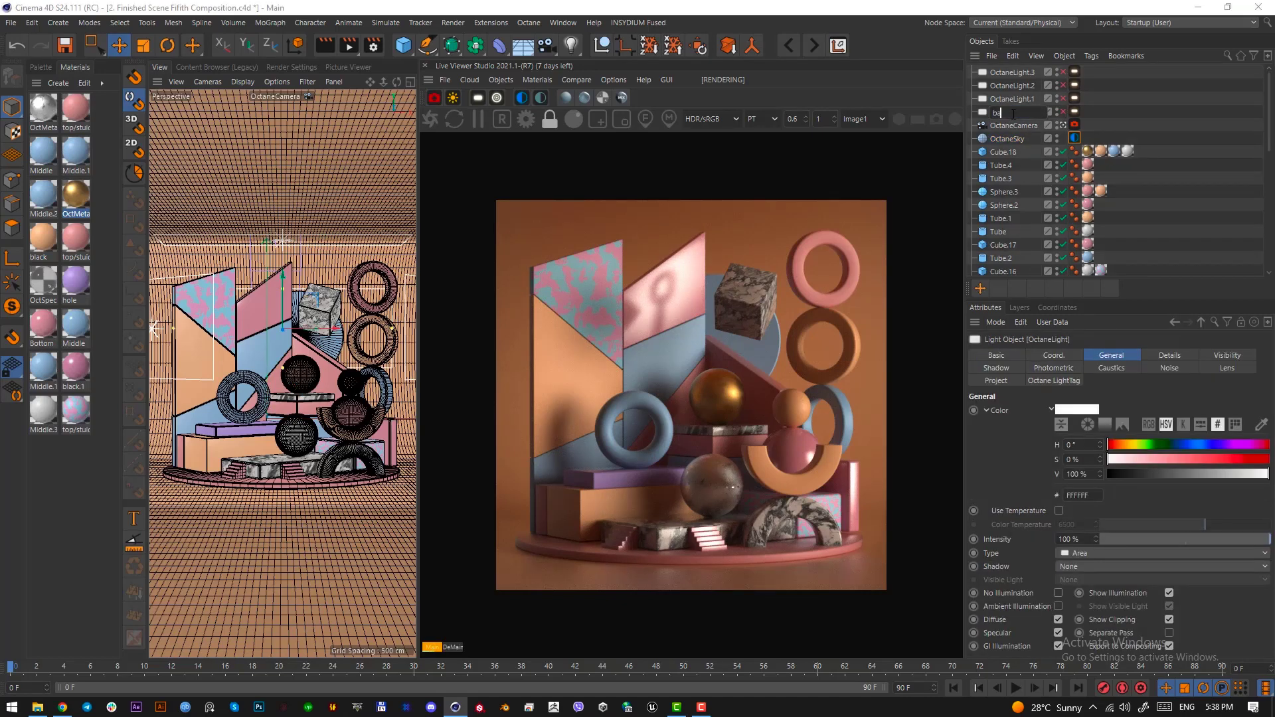
{"action": "type", "text": "ck-light"}
{"action": "key", "text": "Return"}
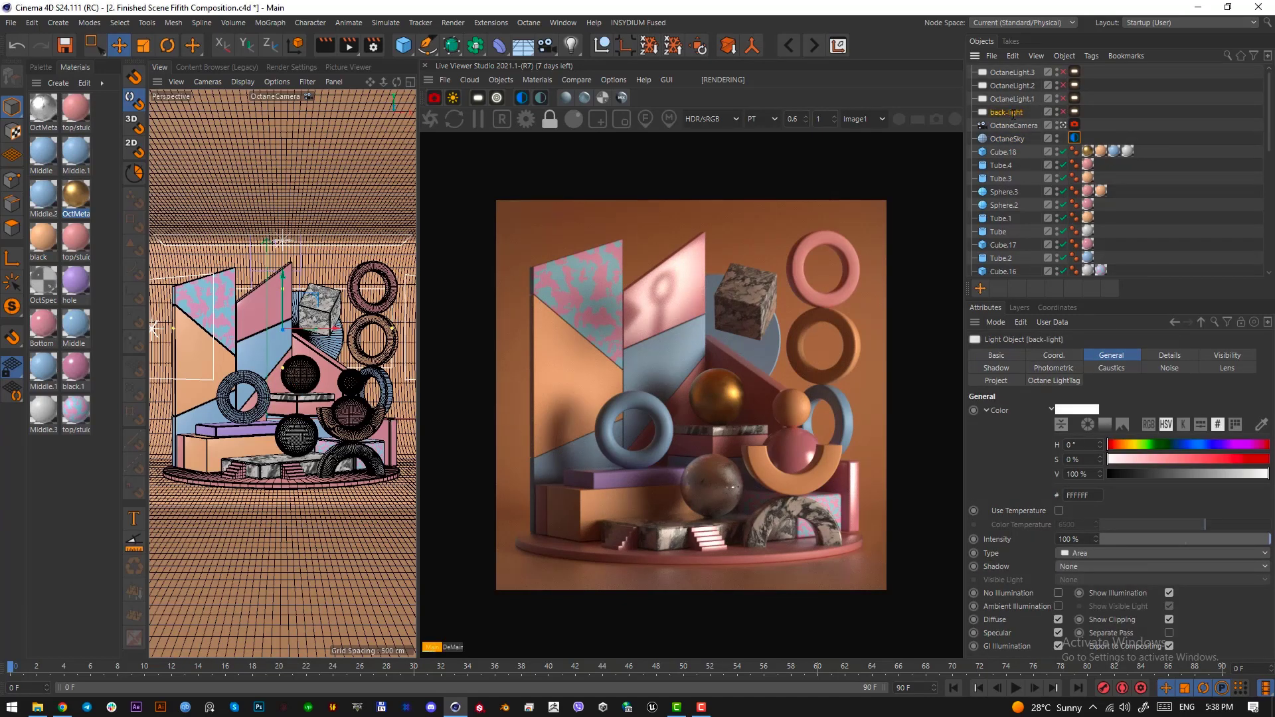
Switch the viewport to the Top view, enable back-light and open its light tag's power and visibility settings.
{"action": "key", "text": "F2"}
{"action": "scroll", "coordinate": [267, 354], "scroll_direction": "up", "scroll_amount": 3}
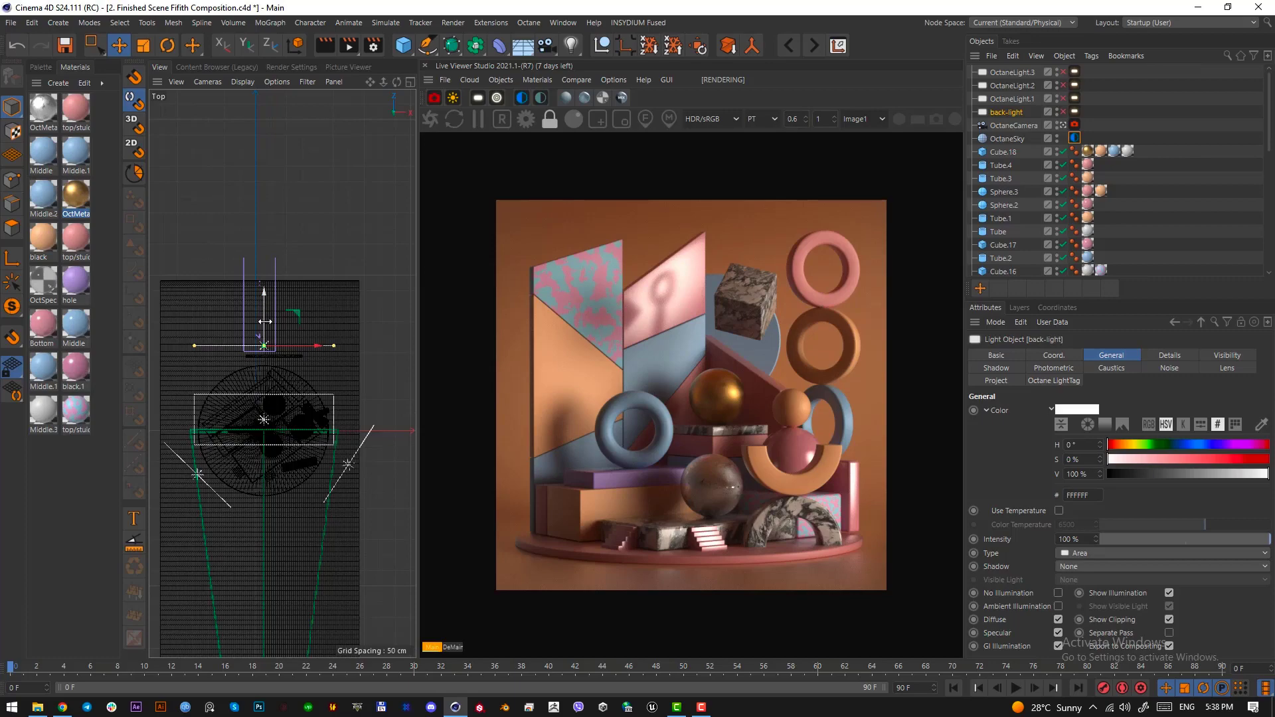
{"action": "left_click", "coordinate": [1074, 112]}
{"action": "left_click", "coordinate": [1063, 112]}
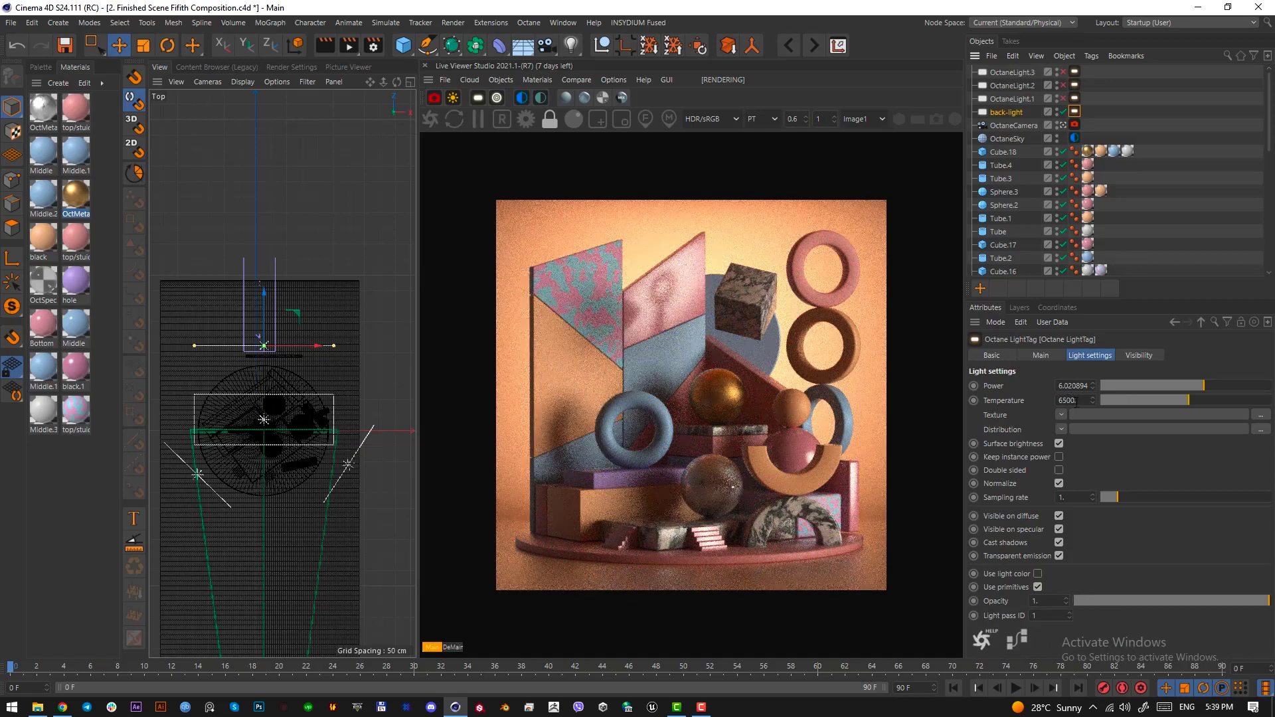
{"action": "left_click", "coordinate": [1129, 354]}
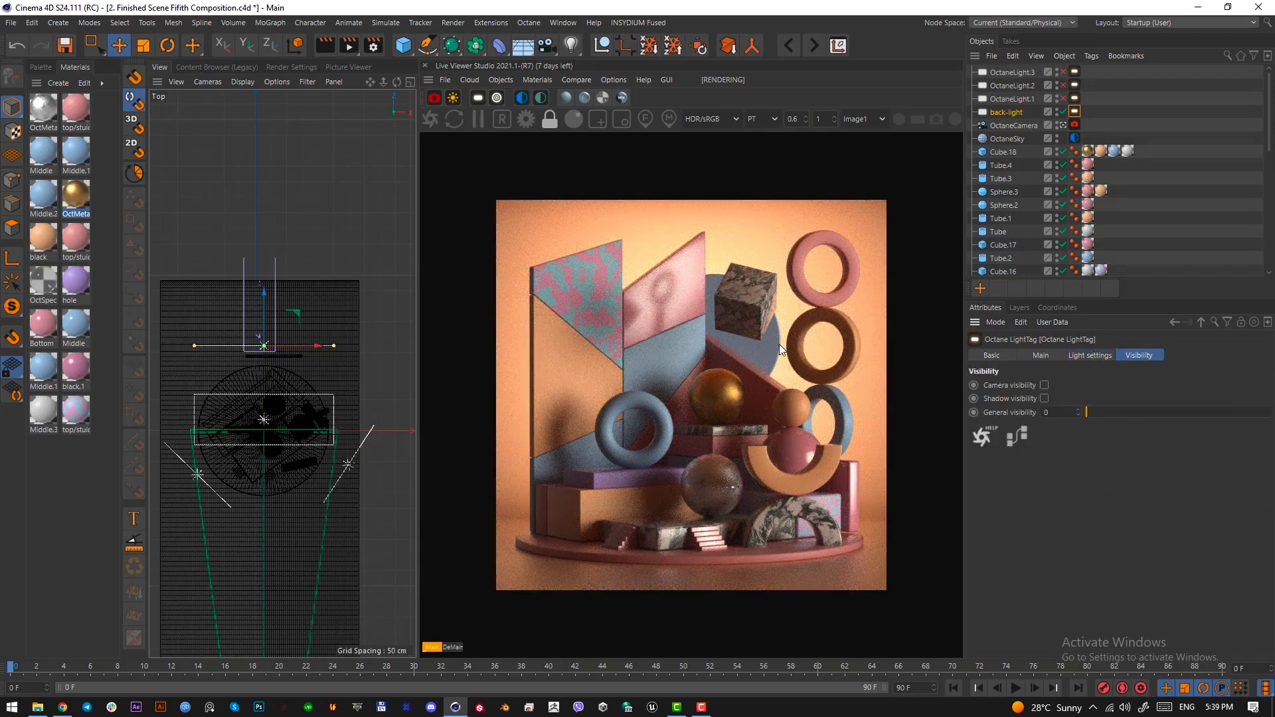
Rename the OctaneLight.1 object as key-light.
{"action": "left_click", "coordinate": [1010, 99]}
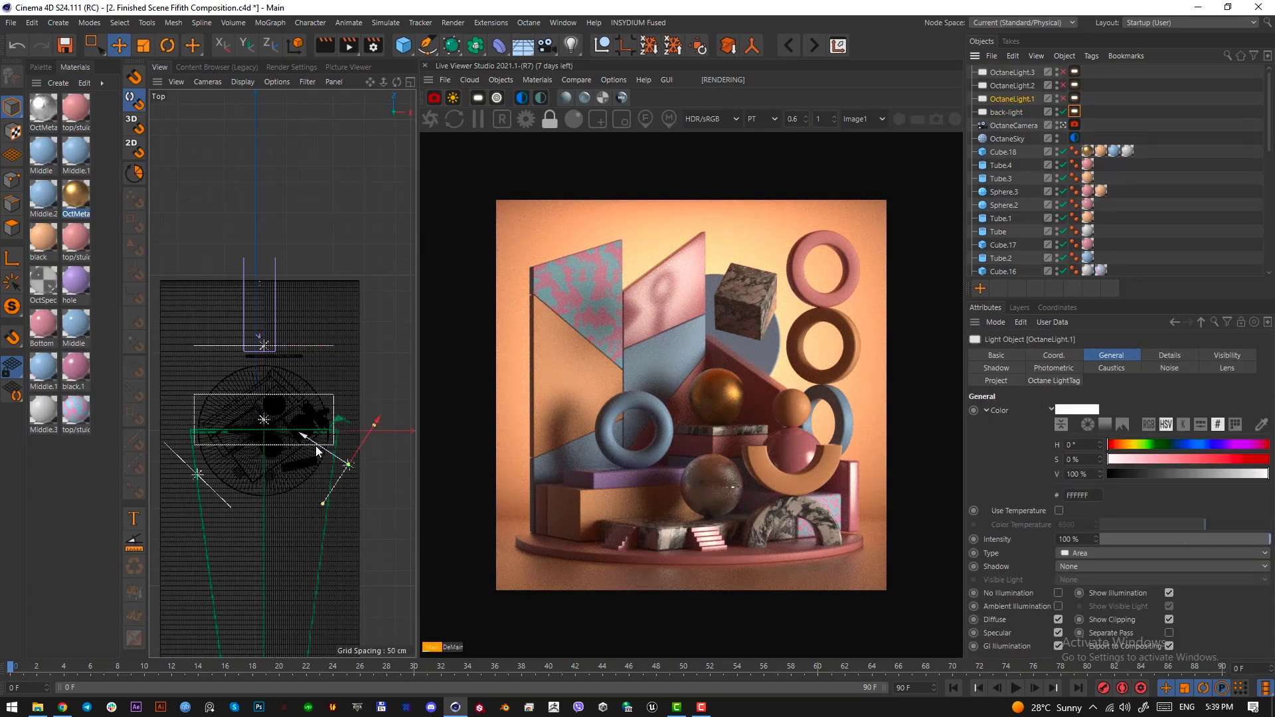
{"action": "double_click", "coordinate": [1014, 99]}
{"action": "type", "text": "key-light"}
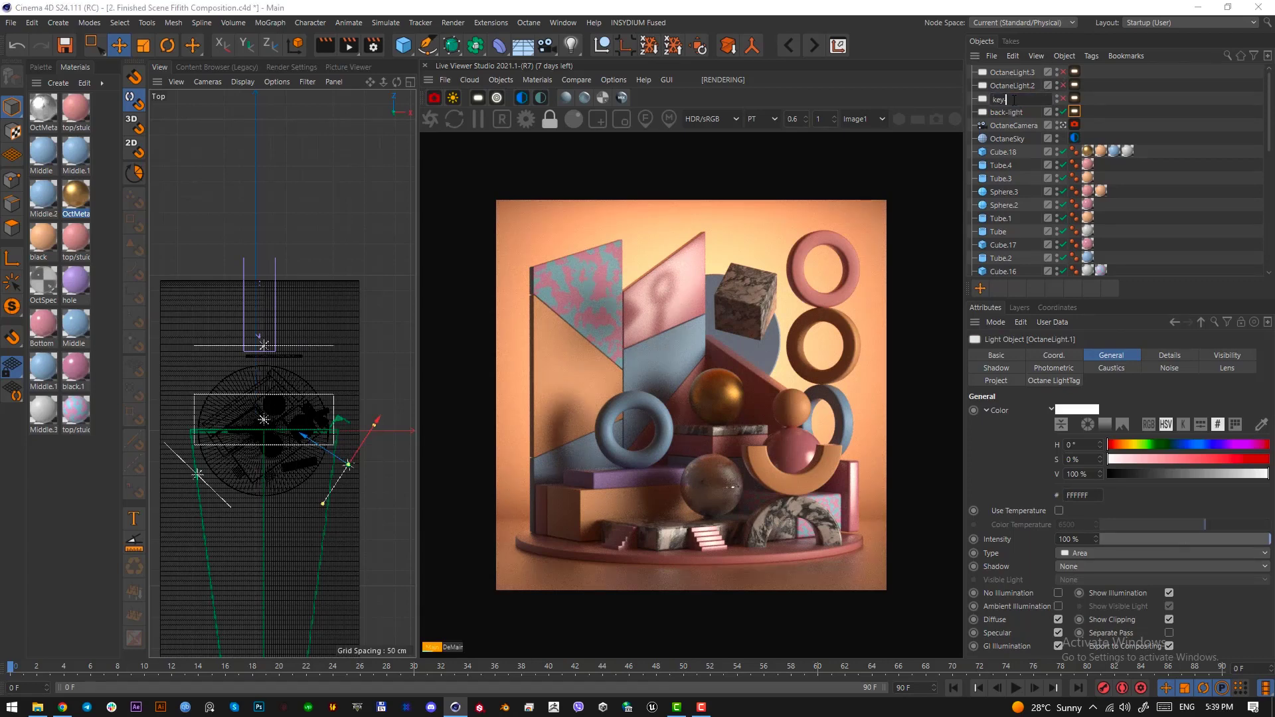
{"action": "key", "text": "Return"}
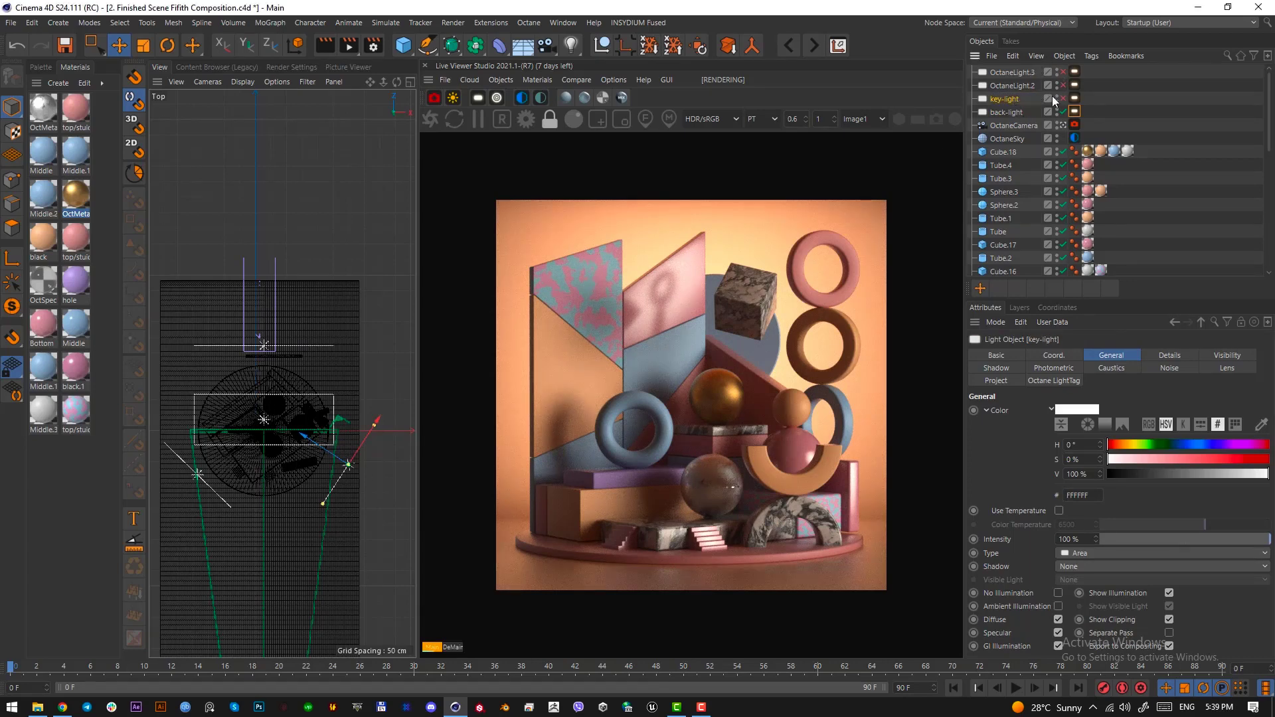
Enable key-light and check its light settings and coordinates.
{"action": "left_click", "coordinate": [1075, 98]}
{"action": "left_click", "coordinate": [1090, 356]}
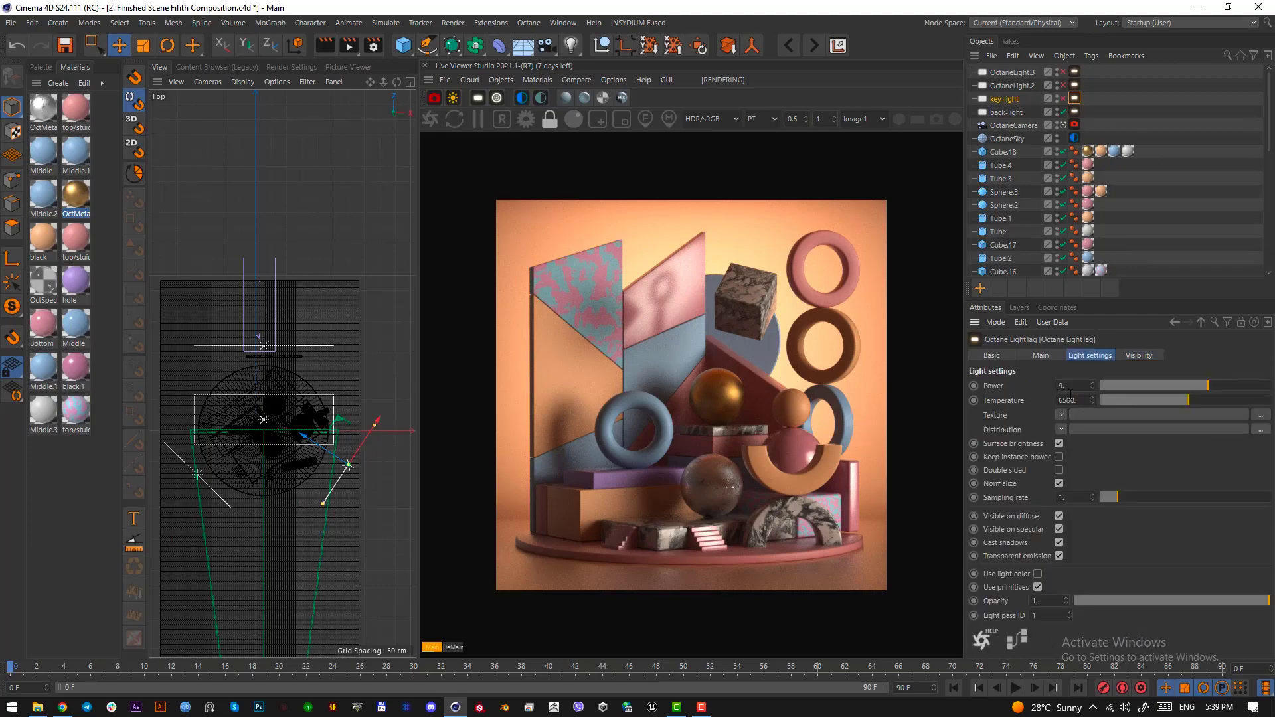
{"action": "left_click", "coordinate": [1064, 98]}
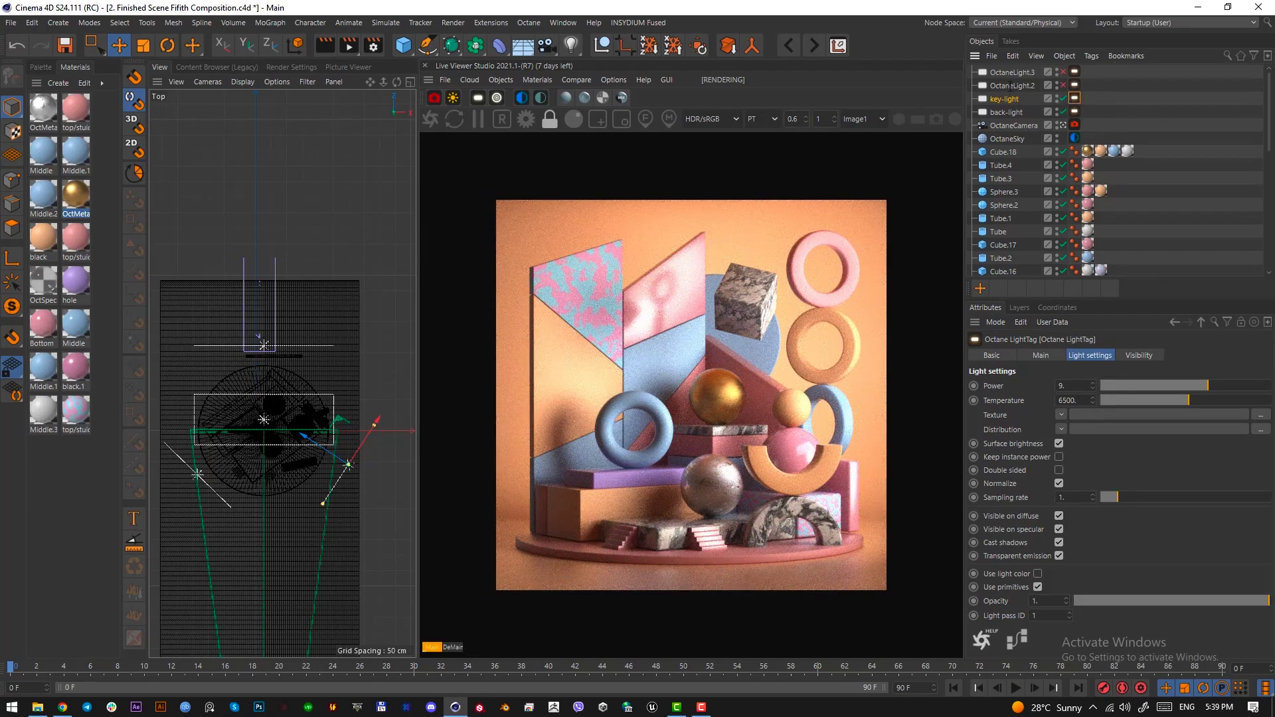
{"action": "left_click", "coordinate": [1010, 99]}
{"action": "left_click", "coordinate": [1050, 355]}
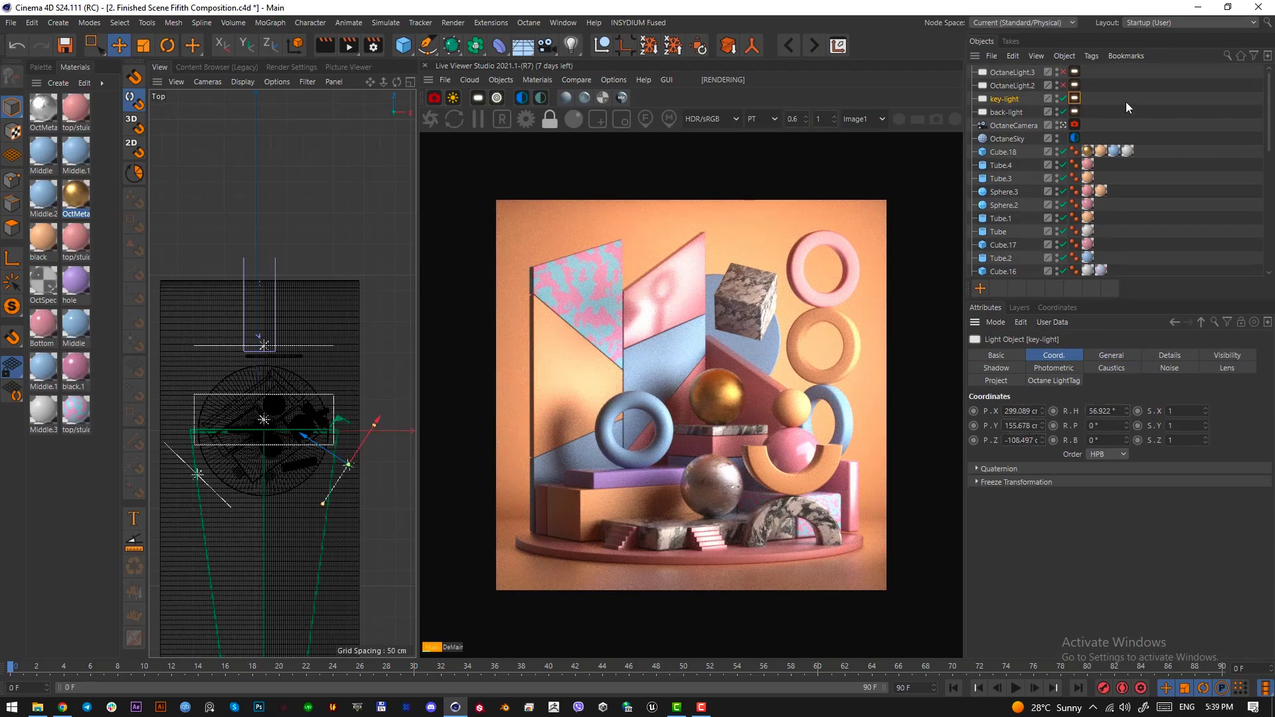
Rename the OctaneLight.2 object as fill-light.
{"action": "double_click", "coordinate": [1000, 85]}
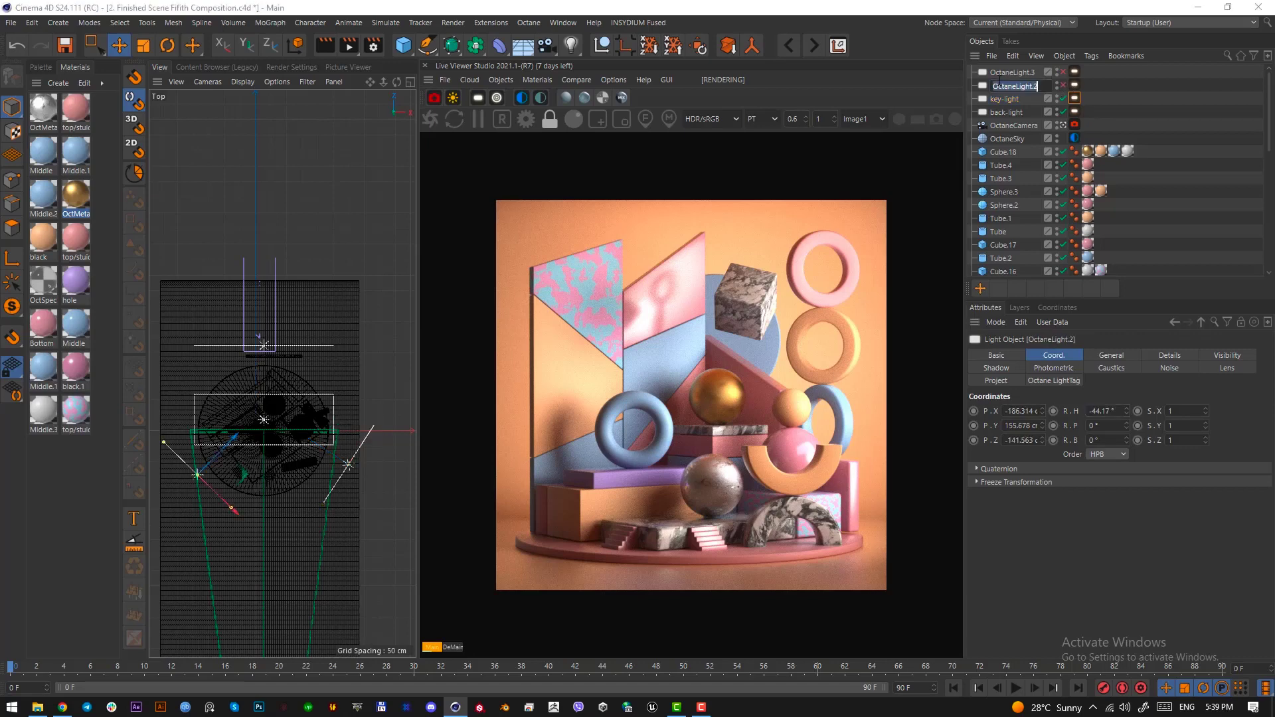
{"action": "type", "text": "fill-light"}
{"action": "key", "text": "Return"}
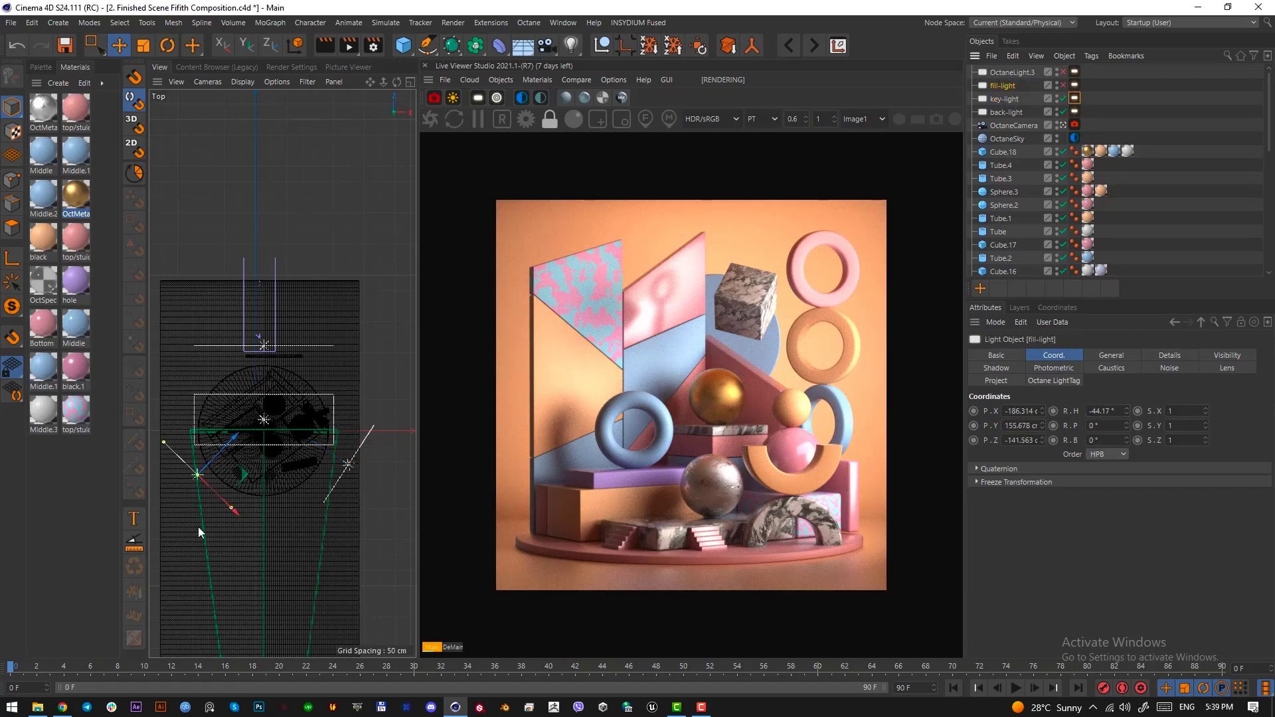
Enable fill-light and check its light settings and coordinates.
{"action": "left_click", "coordinate": [1064, 85]}
{"action": "left_click", "coordinate": [1075, 85]}
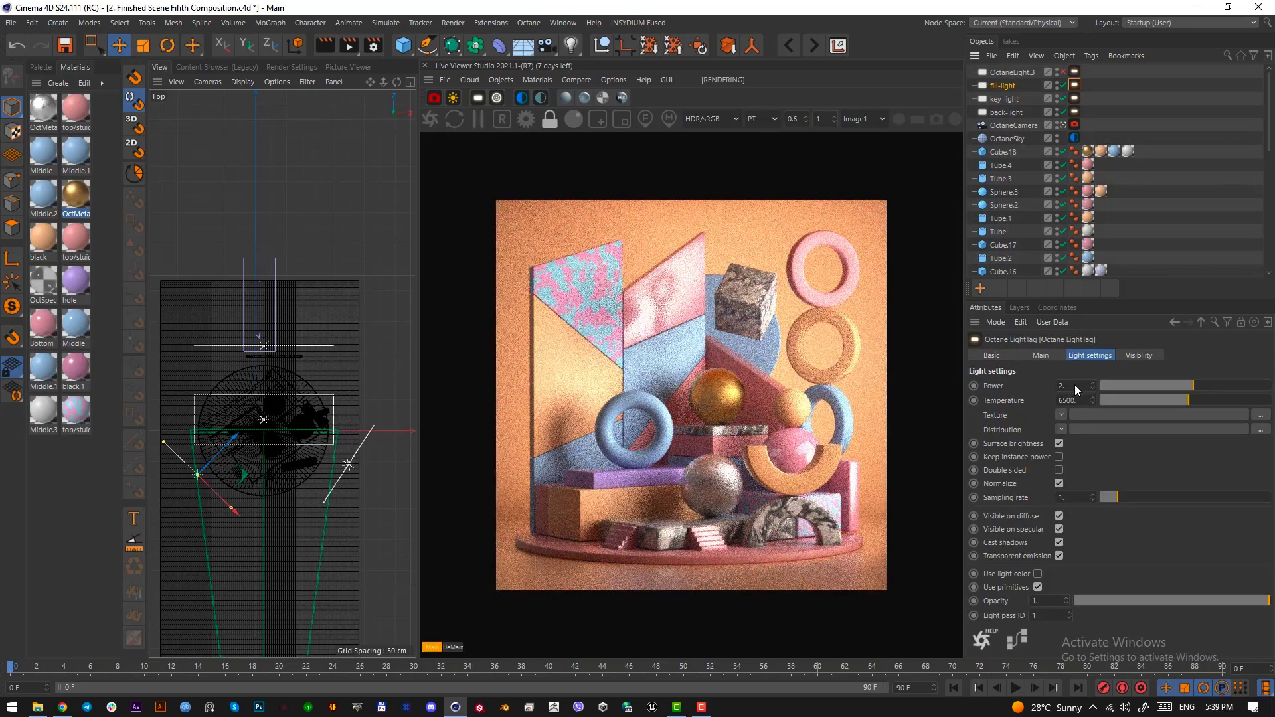
{"action": "left_click", "coordinate": [1005, 87]}
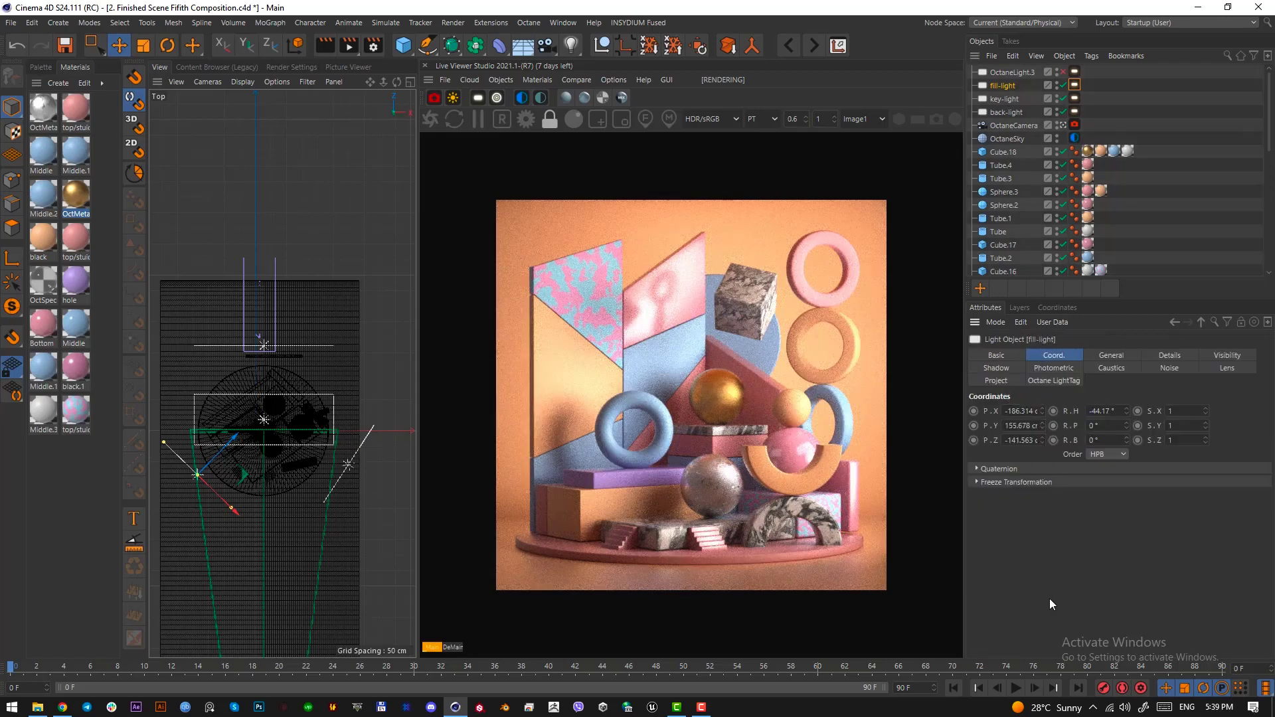
Rename the OctaneLight.3 object as top-light and open its light settings.
{"action": "double_click", "coordinate": [1004, 71]}
{"action": "type", "text": "top-light"}
{"action": "key", "text": "Return"}
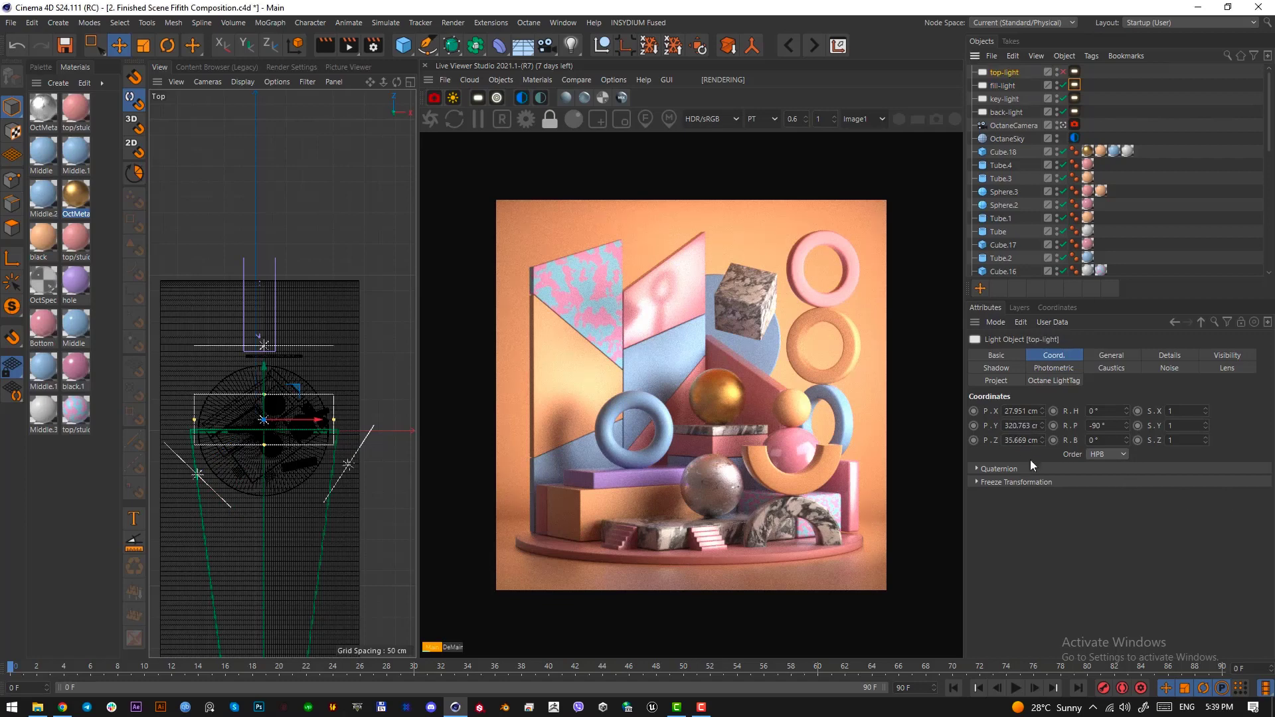
{"action": "left_click", "coordinate": [1074, 71]}
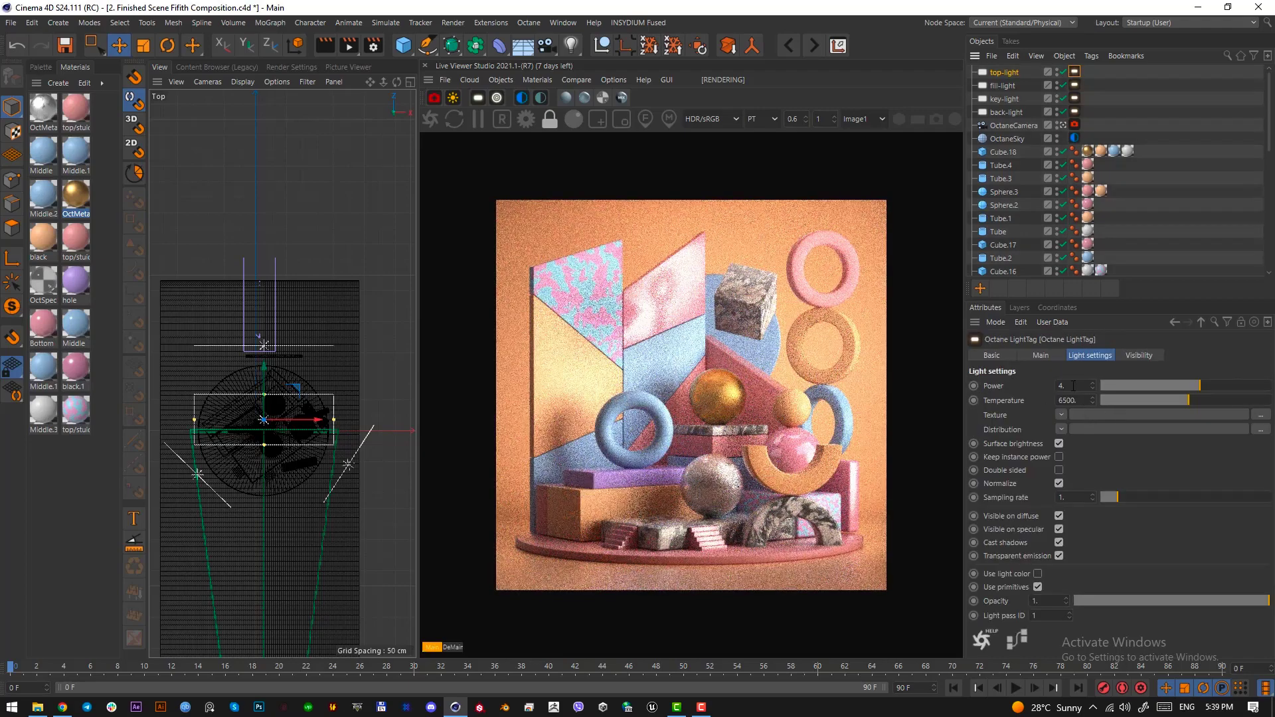